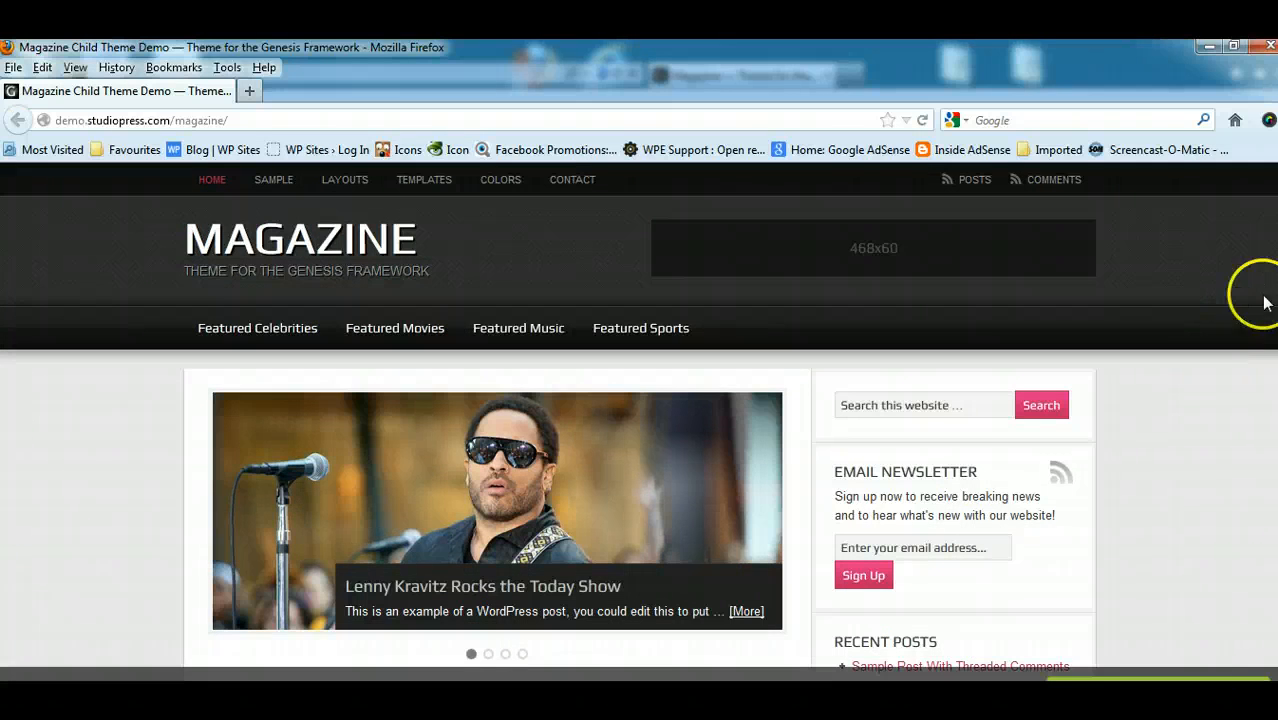
- Look through the Magazine child theme demo home page from the header to the featured posts and sidebar
scroll(640, 420, down, 8)
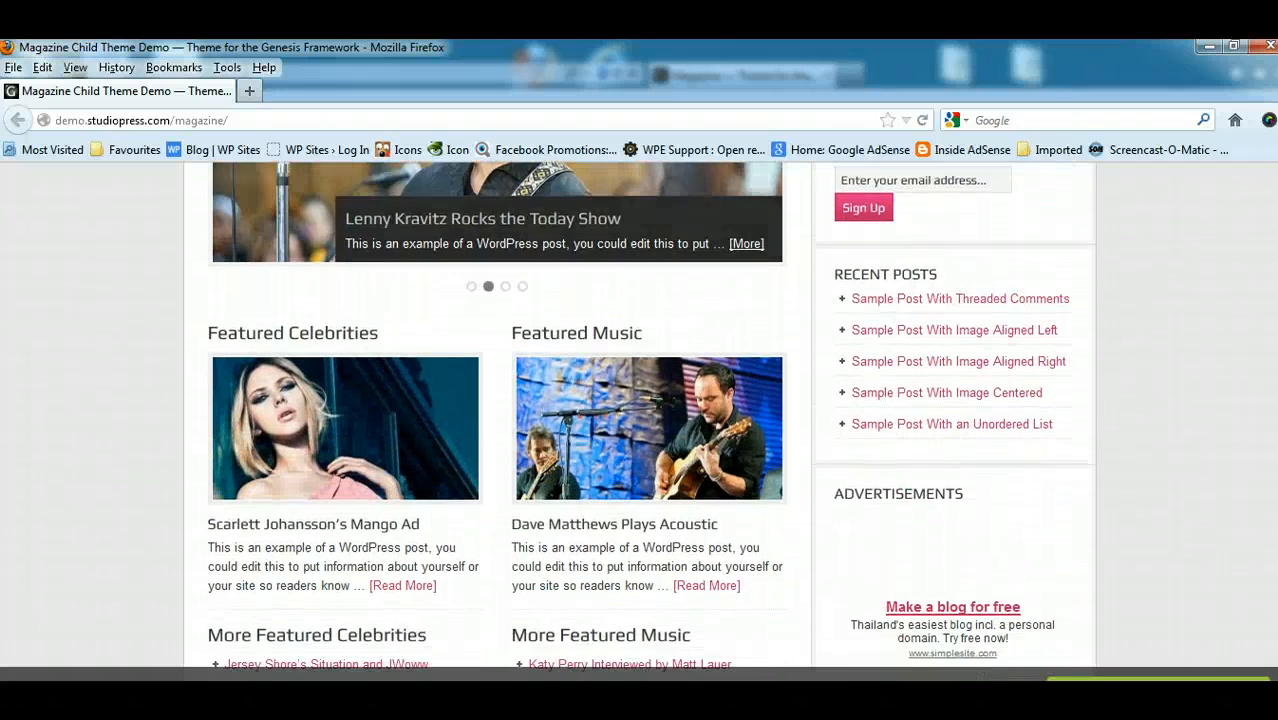
scroll(640, 420, down, 3)
scroll(640, 420, up, 7)
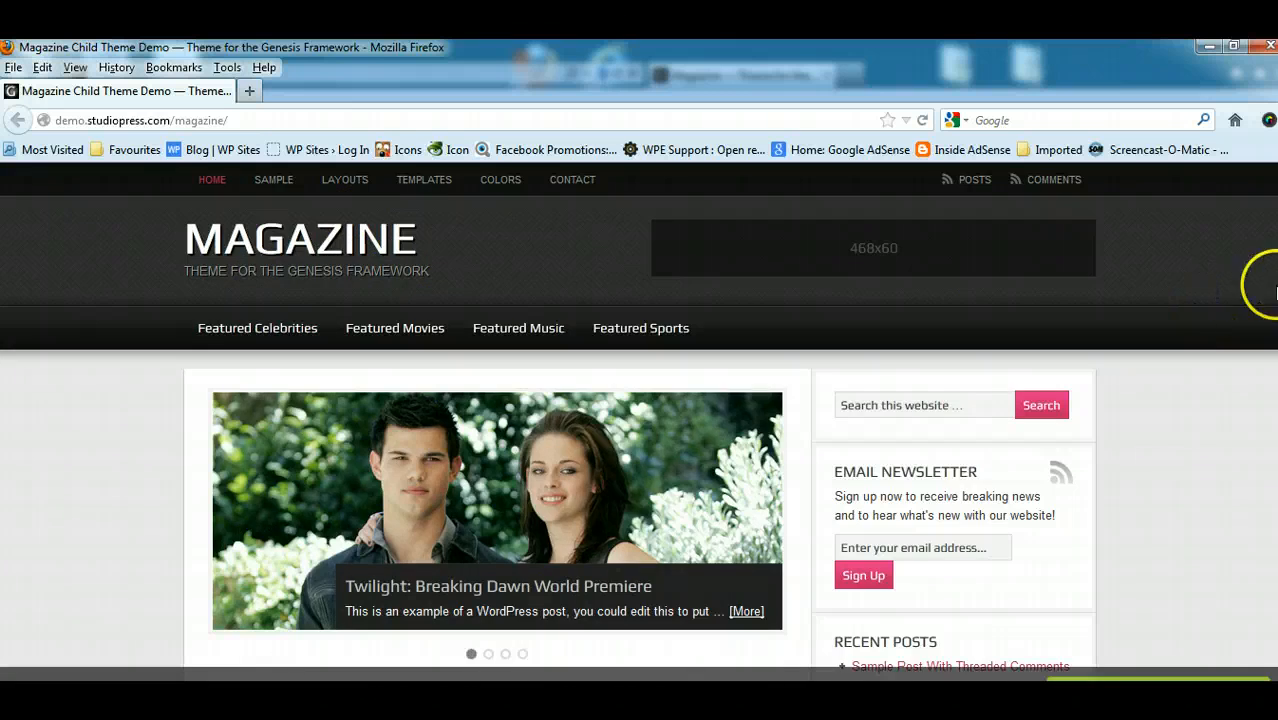
scroll(1276, 290, down, 10)
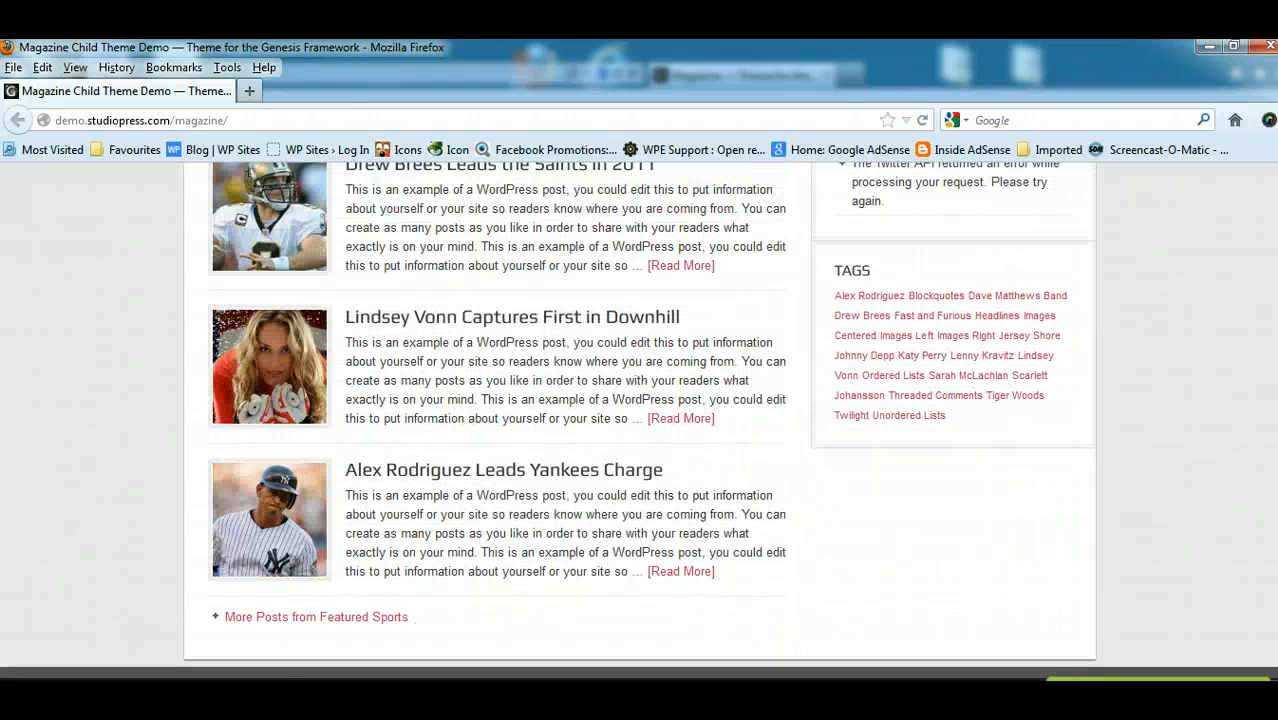
scroll(1255, 177, up, 10)
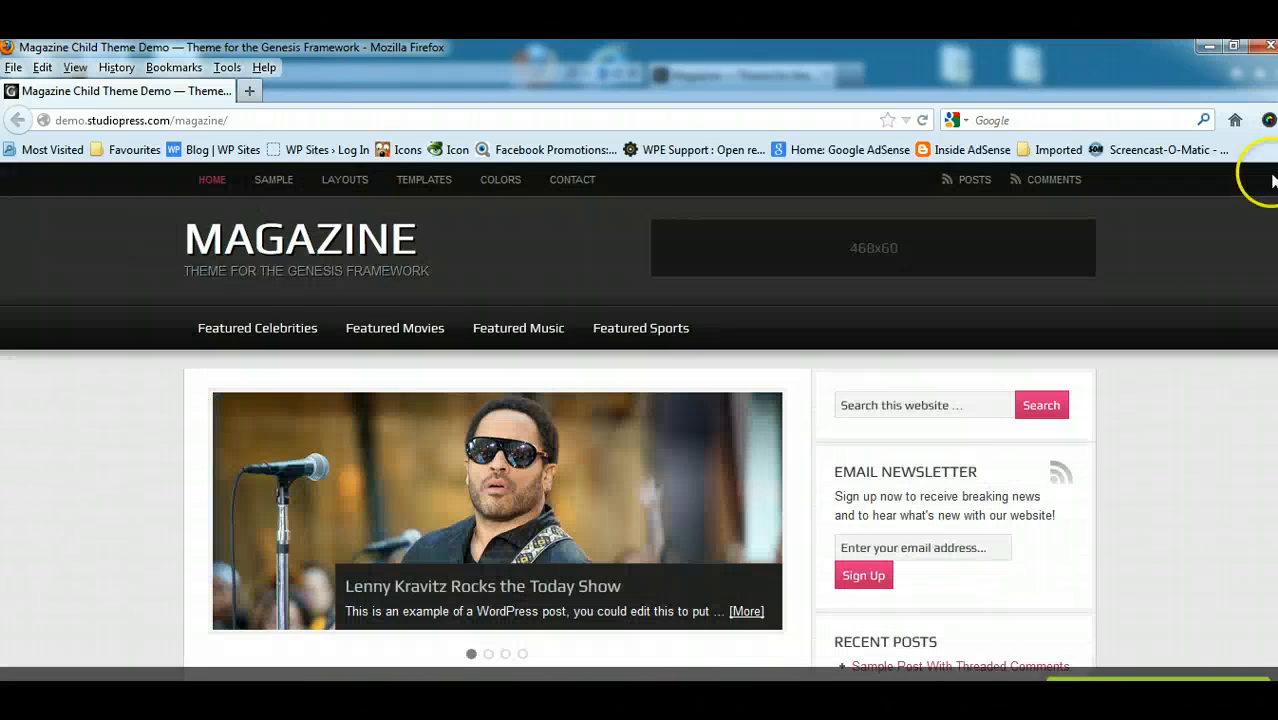
- Switch to the local WordPress site and open its home page
click(1207, 48)
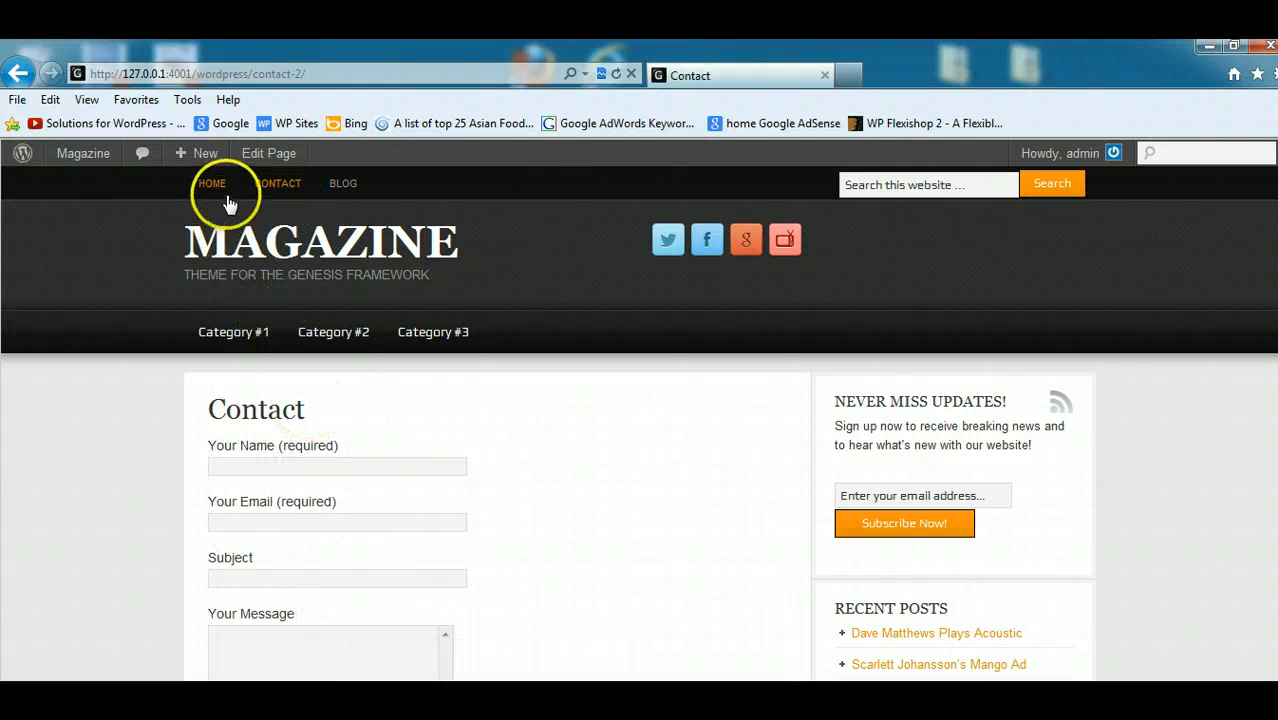
click(212, 188)
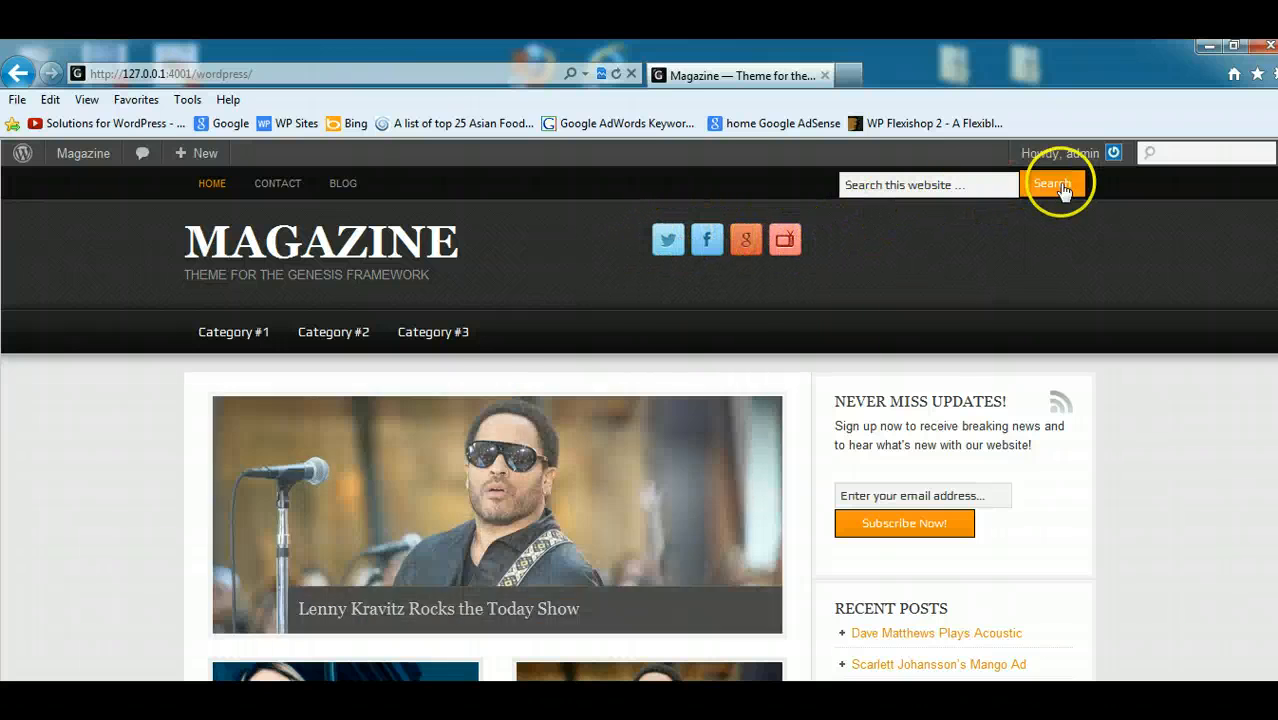
- View the Category #3 and Category #2 archive pages, including the sidebar and the featured images above the footer
click(457, 335)
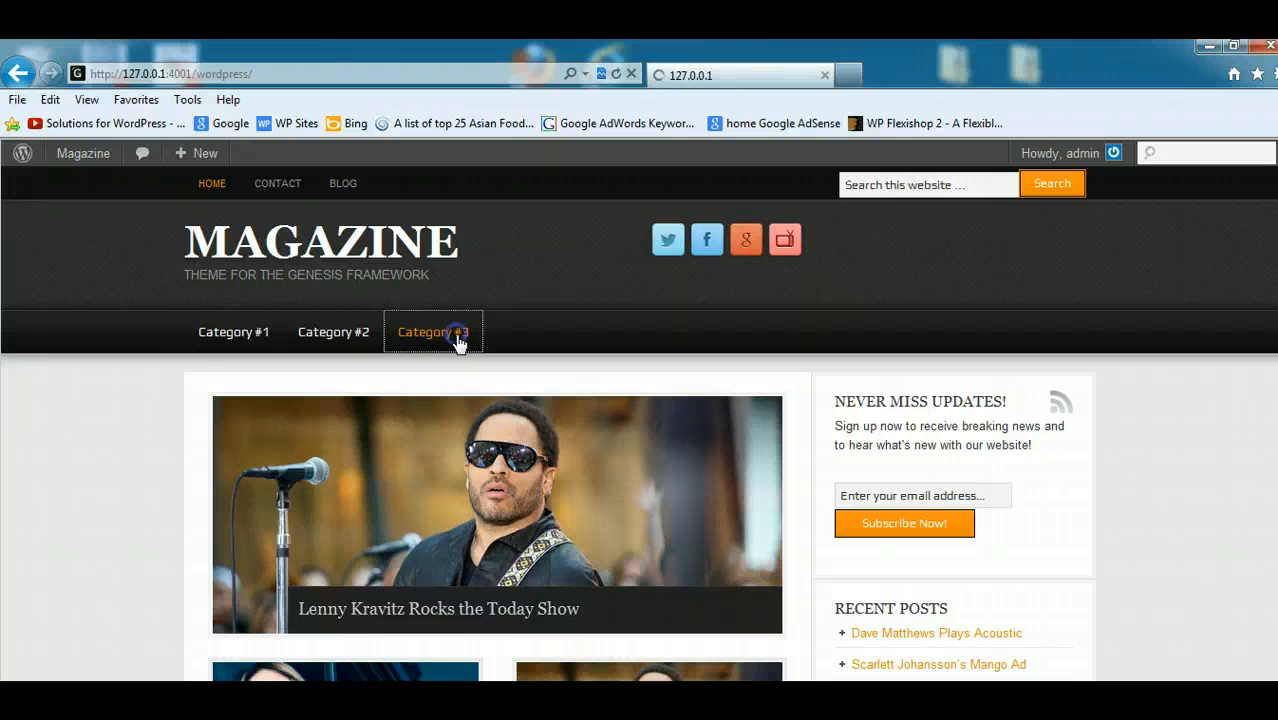
scroll(622, 371, down, 5)
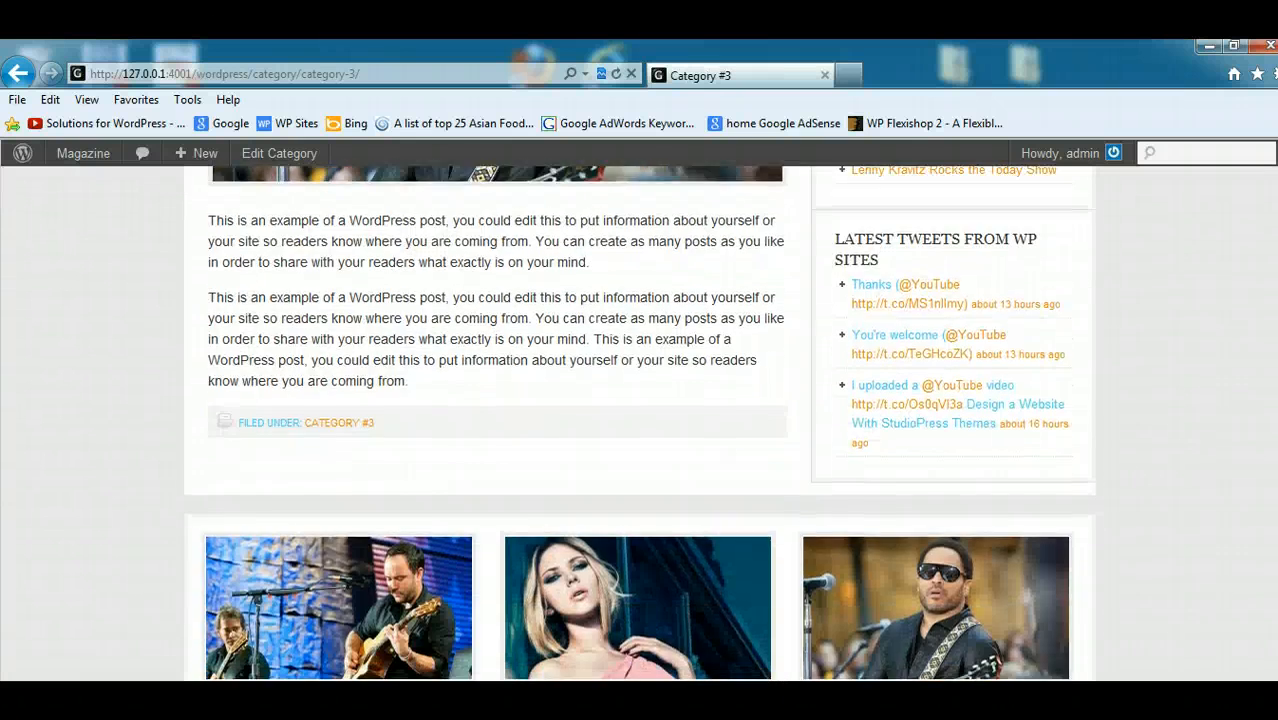
scroll(622, 371, up, 5)
click(347, 343)
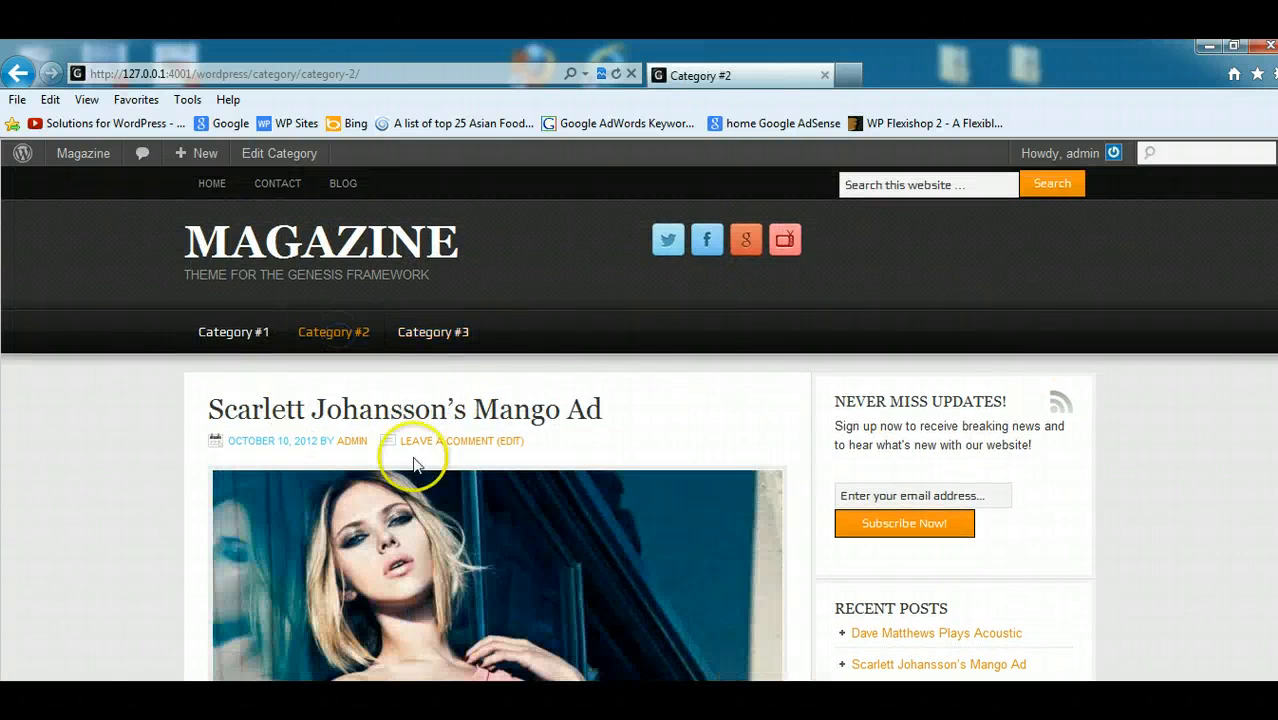
scroll(1262, 306, down, 1)
scroll(1041, 245, down, 2)
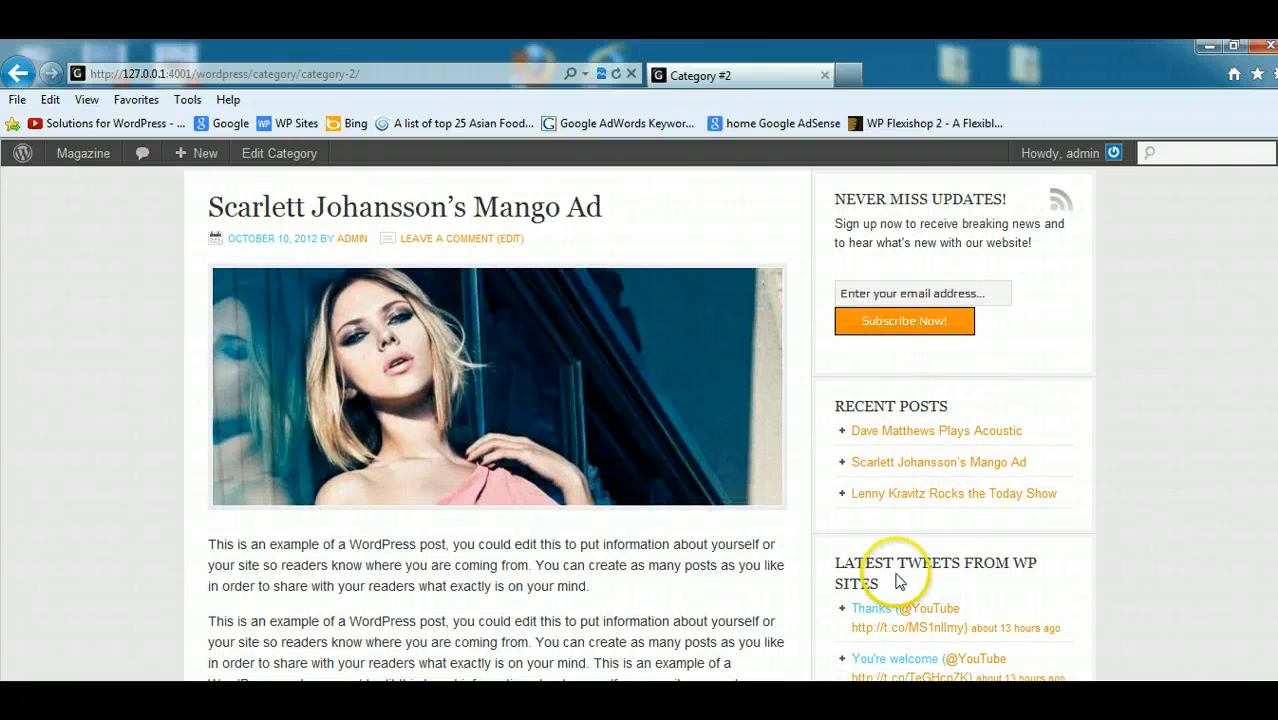
scroll(1010, 597, down, 4)
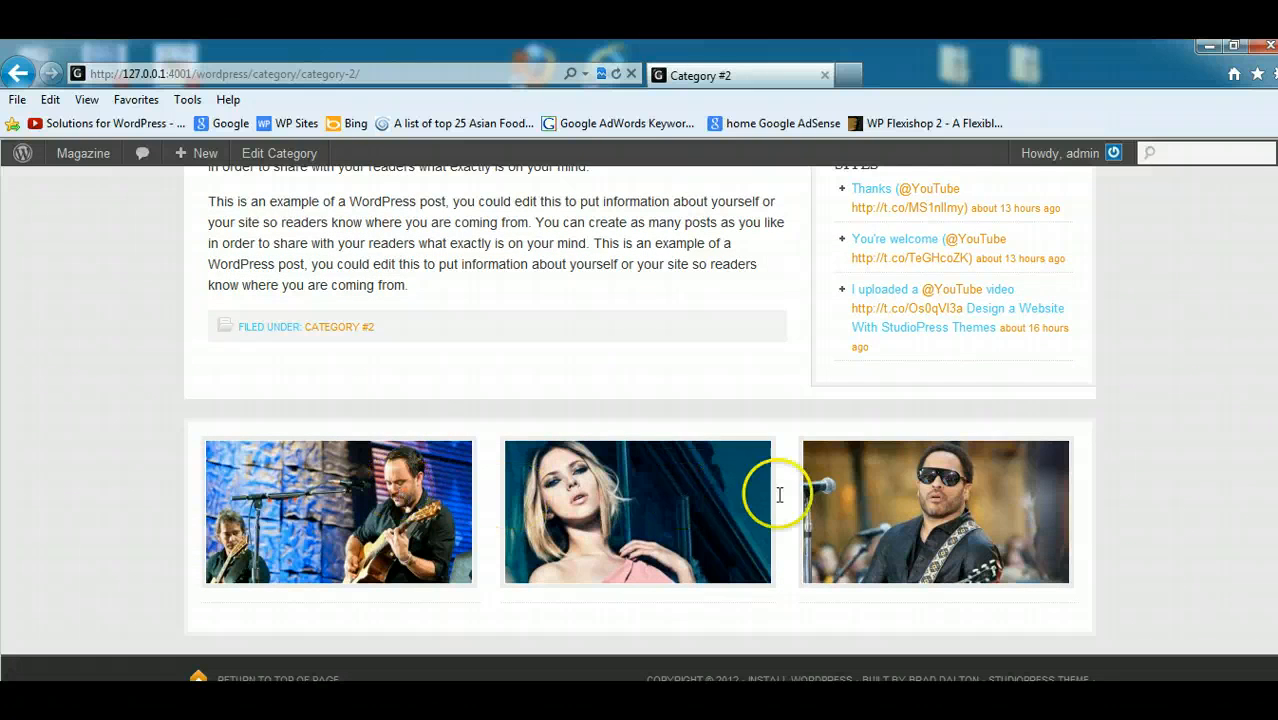
- Open the Lenny Kravitz and Scarlett Johansson posts from the featured images above the footer and look over their pages
click(947, 510)
scroll(1112, 508, down, 10)
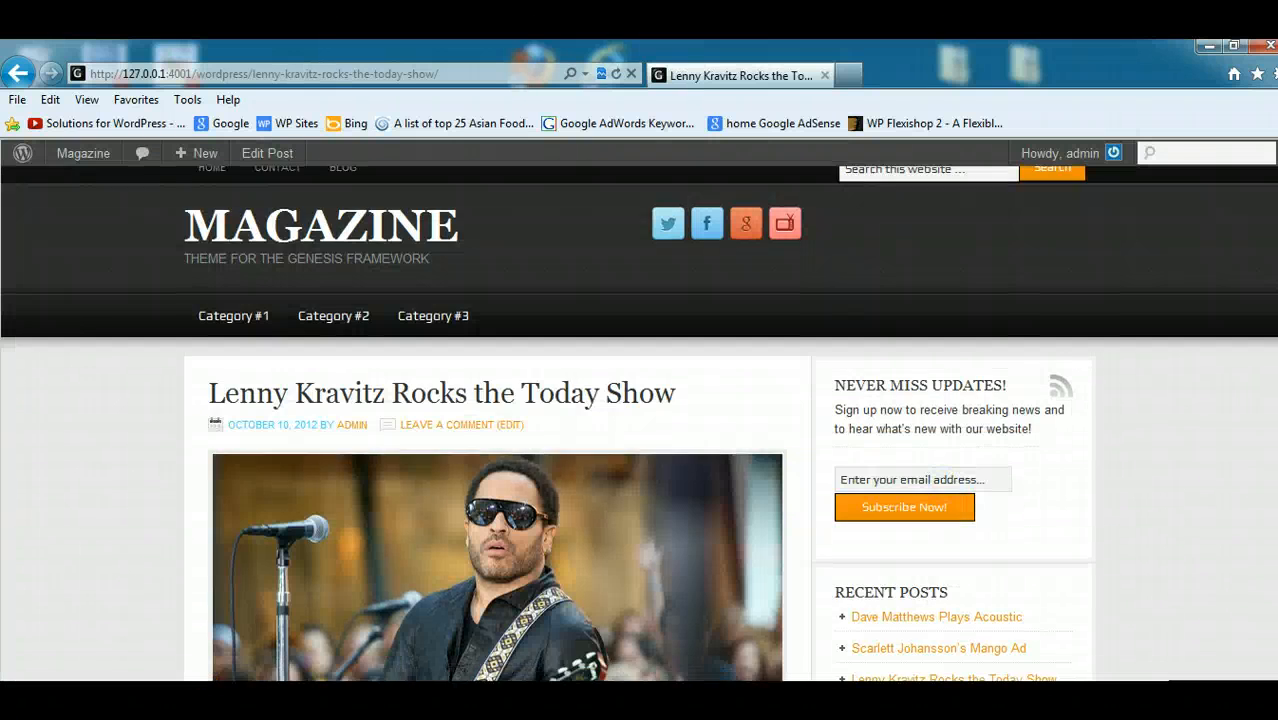
click(595, 530)
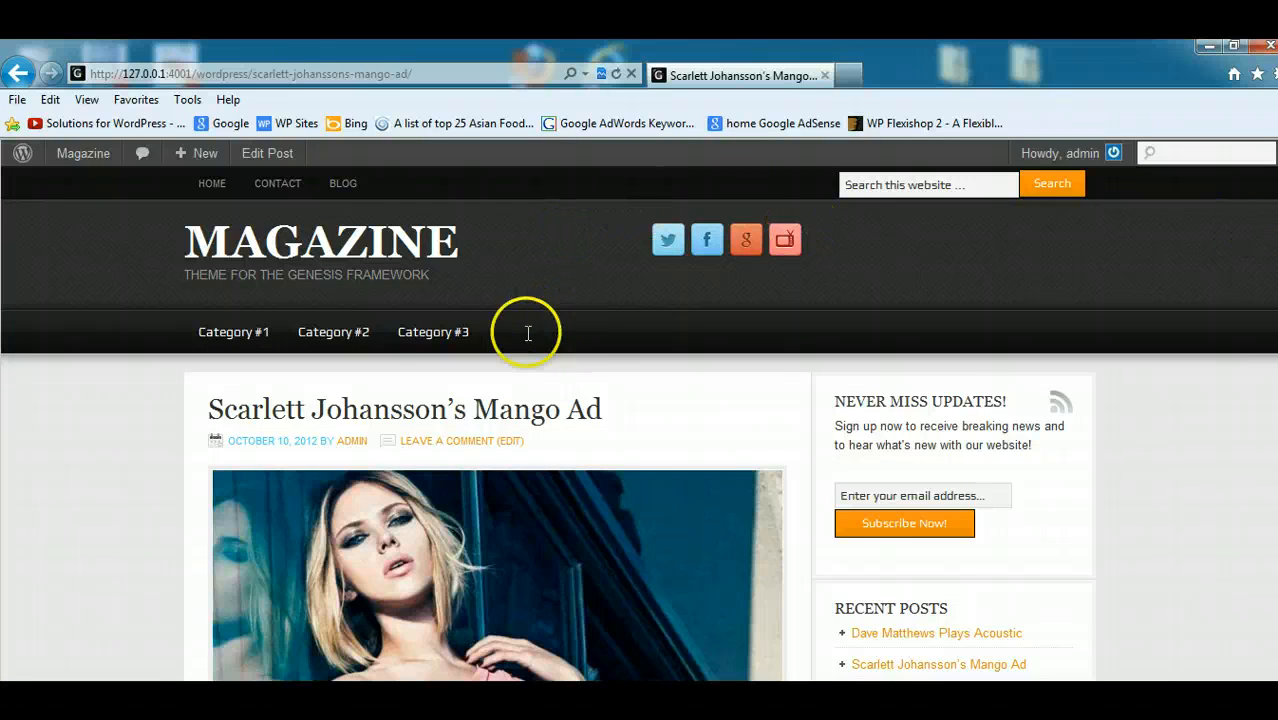
scroll(540, 330, down, 2)
scroll(640, 420, up, 2)
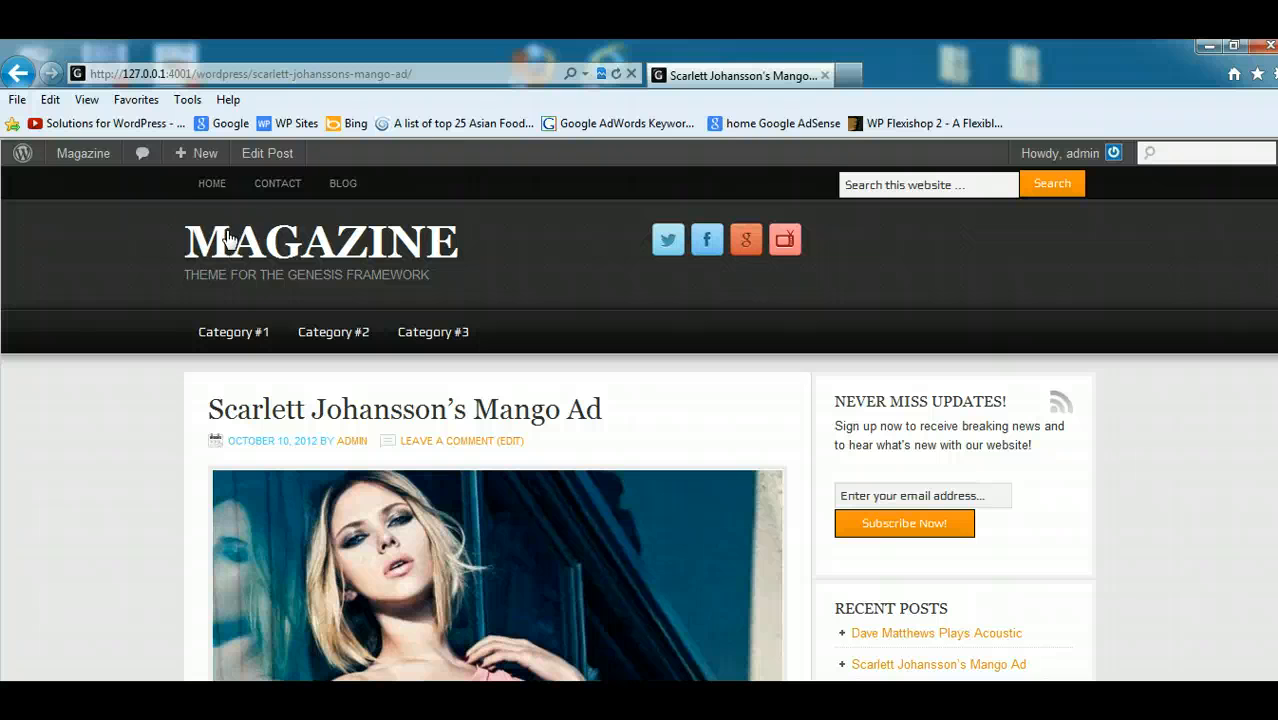
click(197, 206)
scroll(723, 206, down, 5)
scroll(723, 206, up, 5)
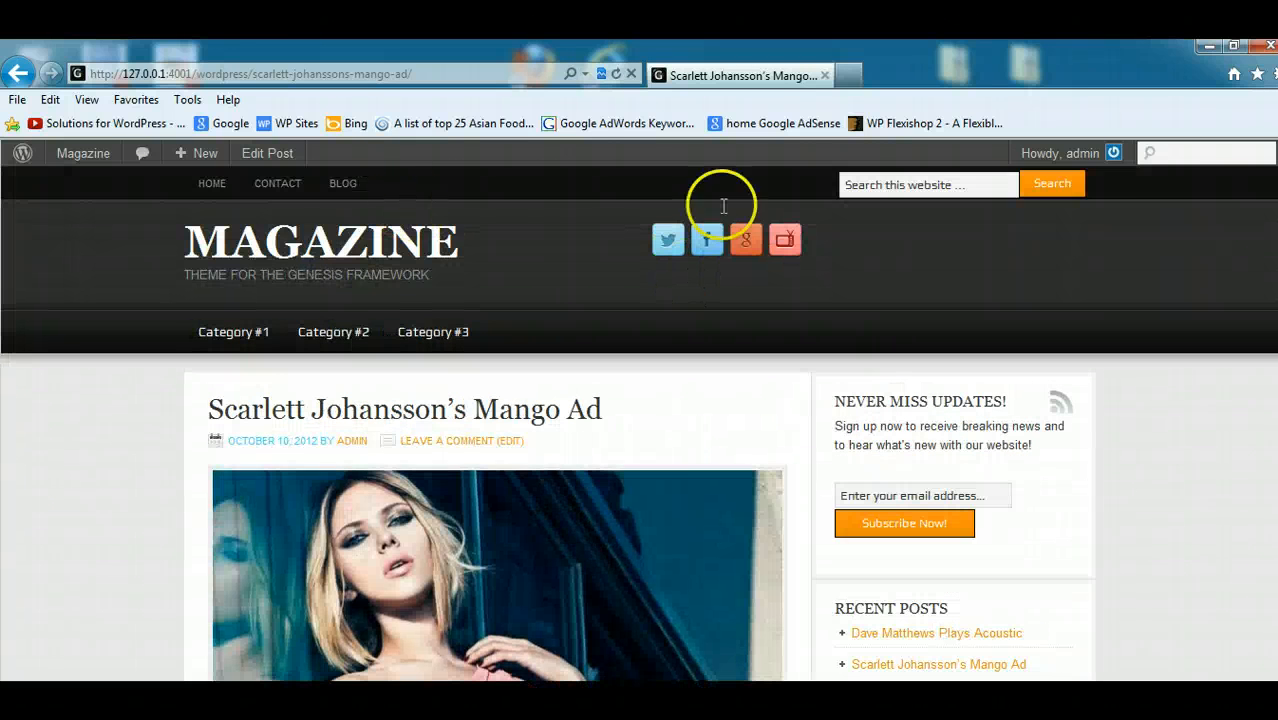
- Switch to the WordPress admin window and open the Custom Header settings
click(1206, 44)
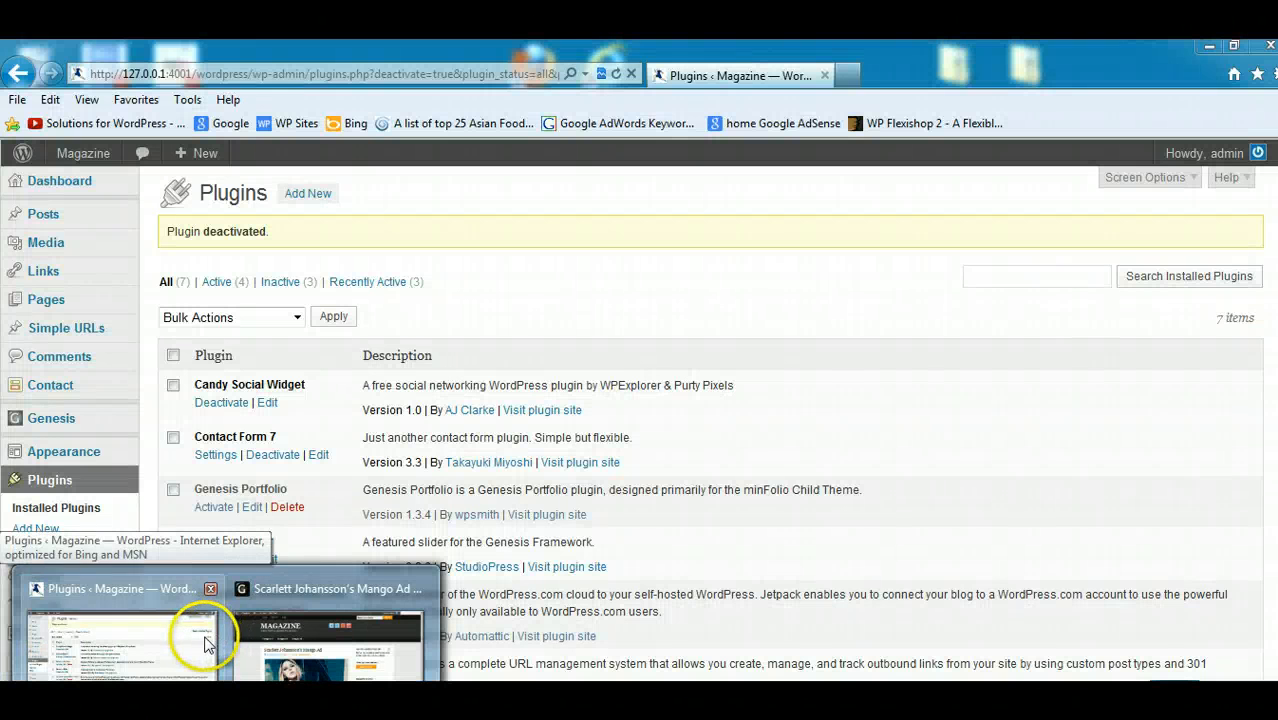
click(205, 640)
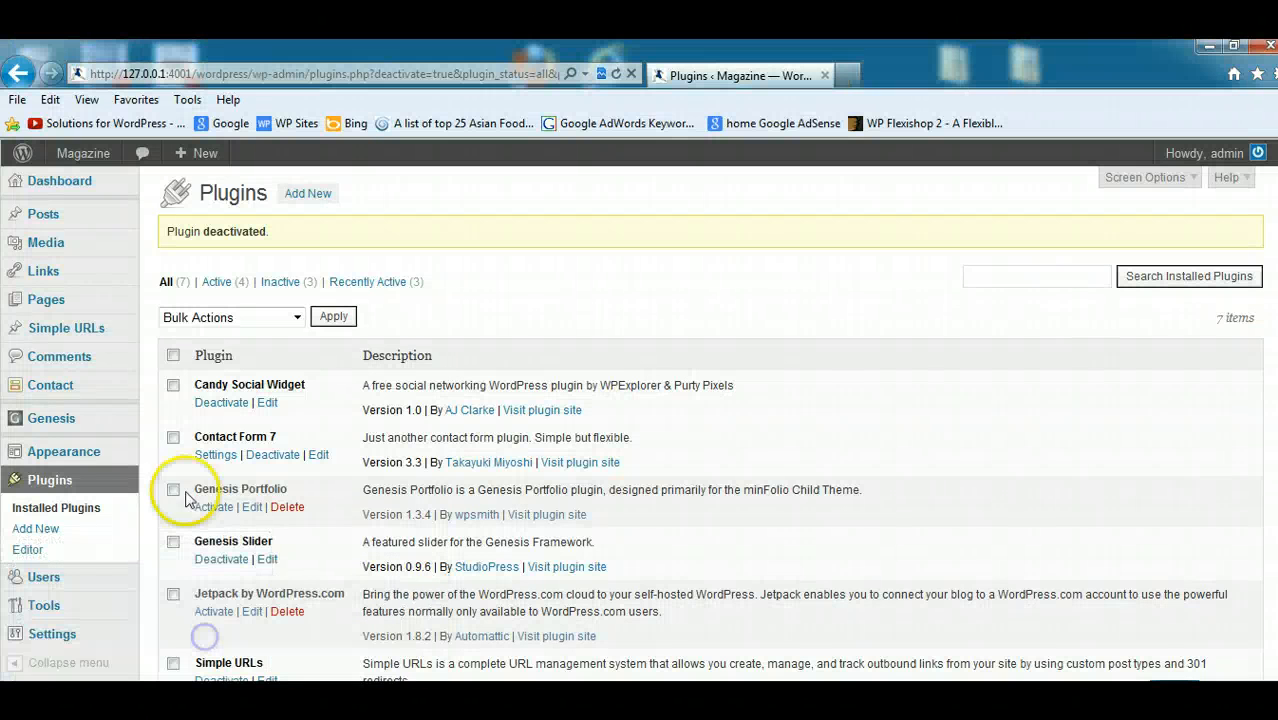
scroll(1021, 294, down, 2)
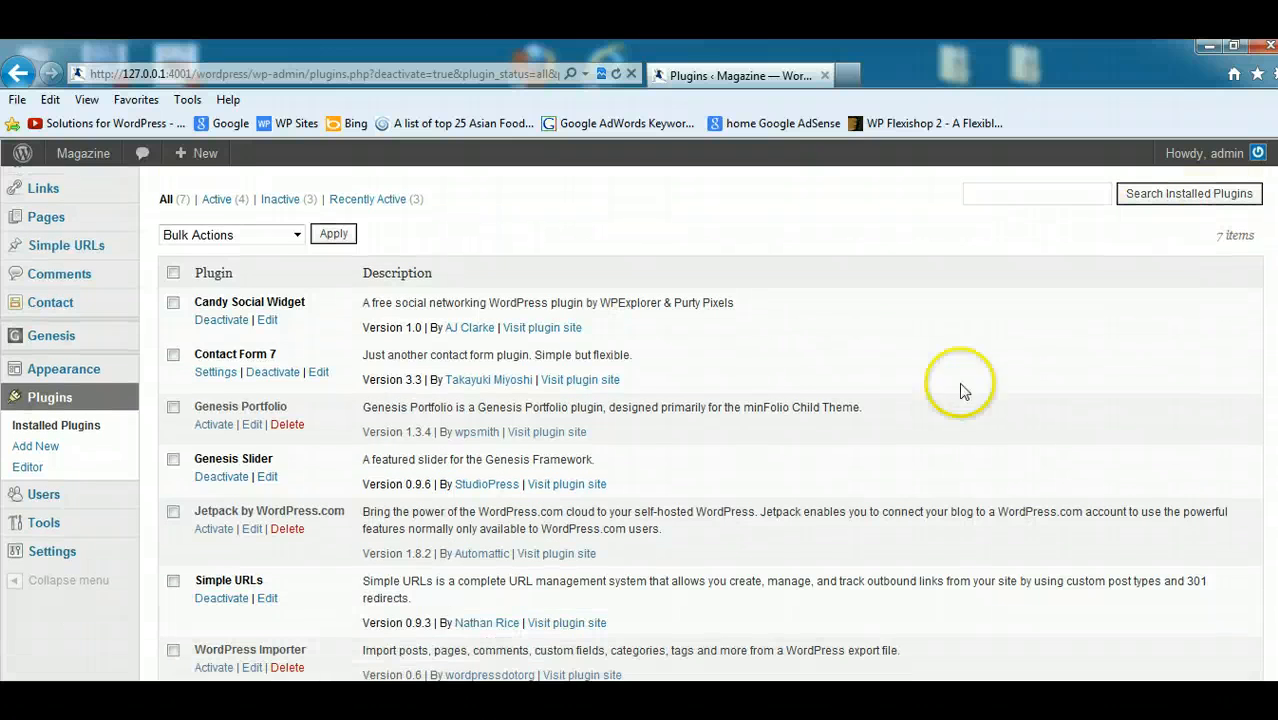
mouse_move(105, 374)
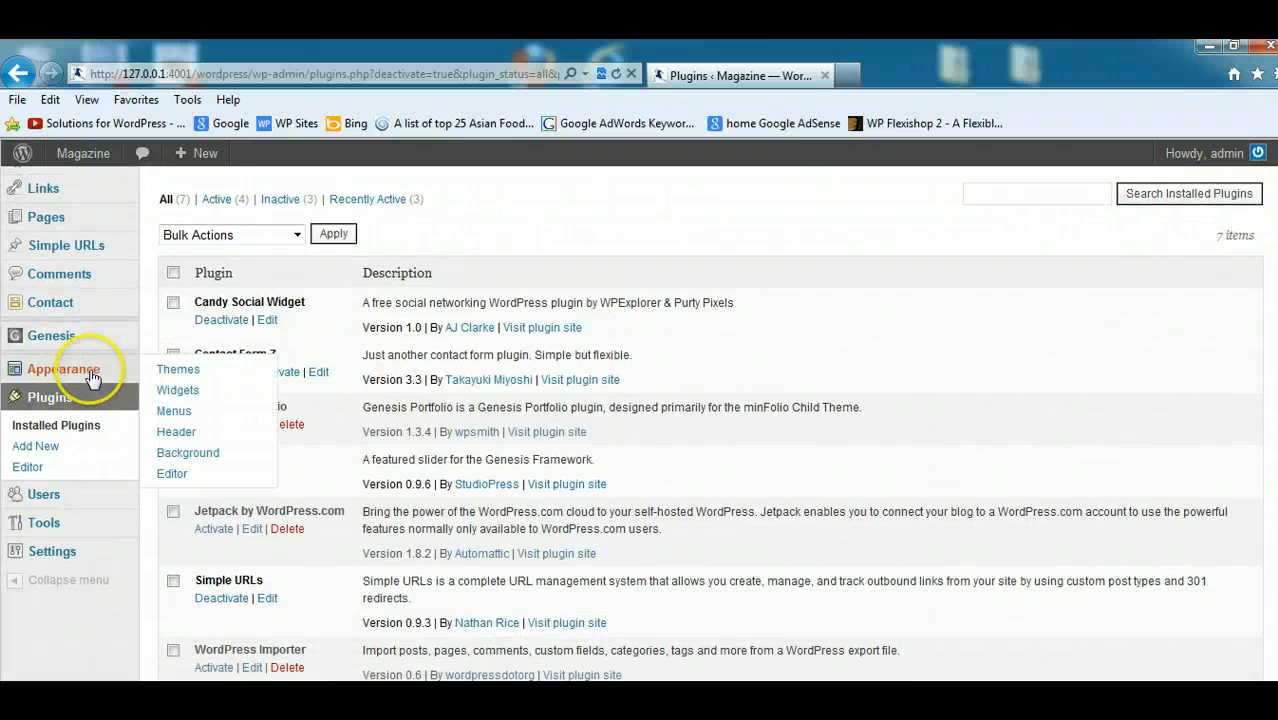
click(176, 432)
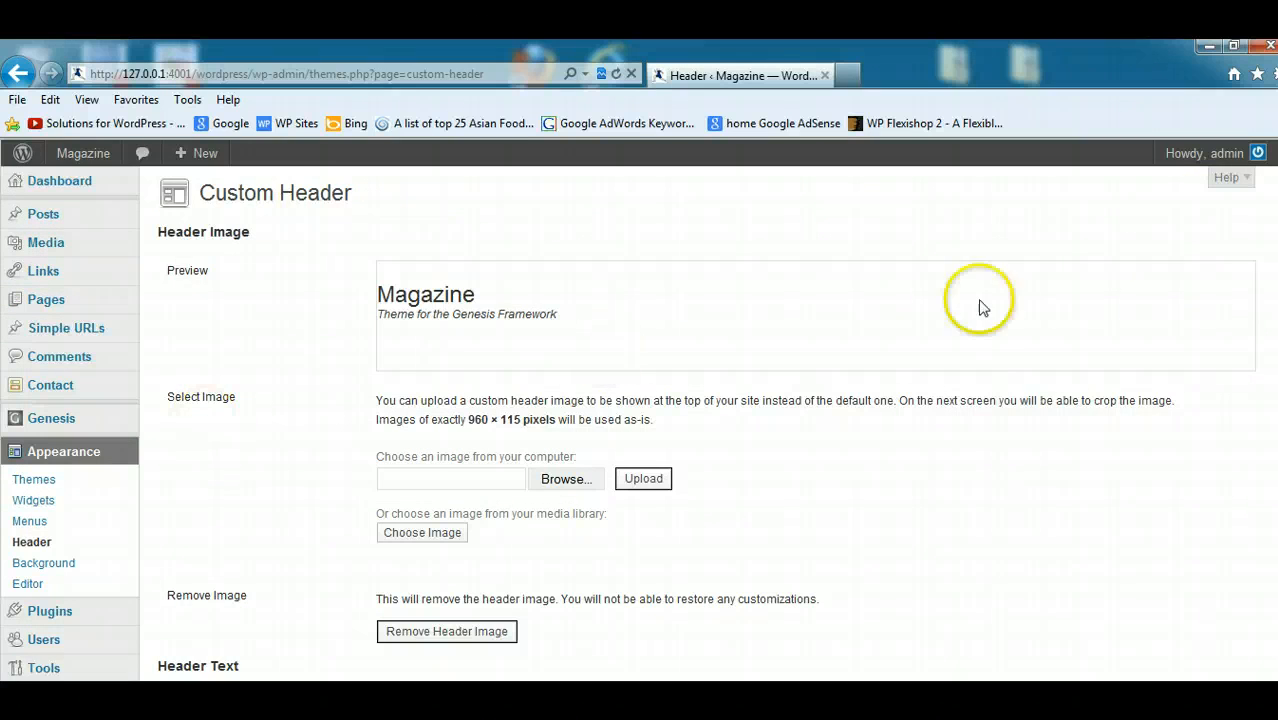
scroll(1217, 301, down, 1)
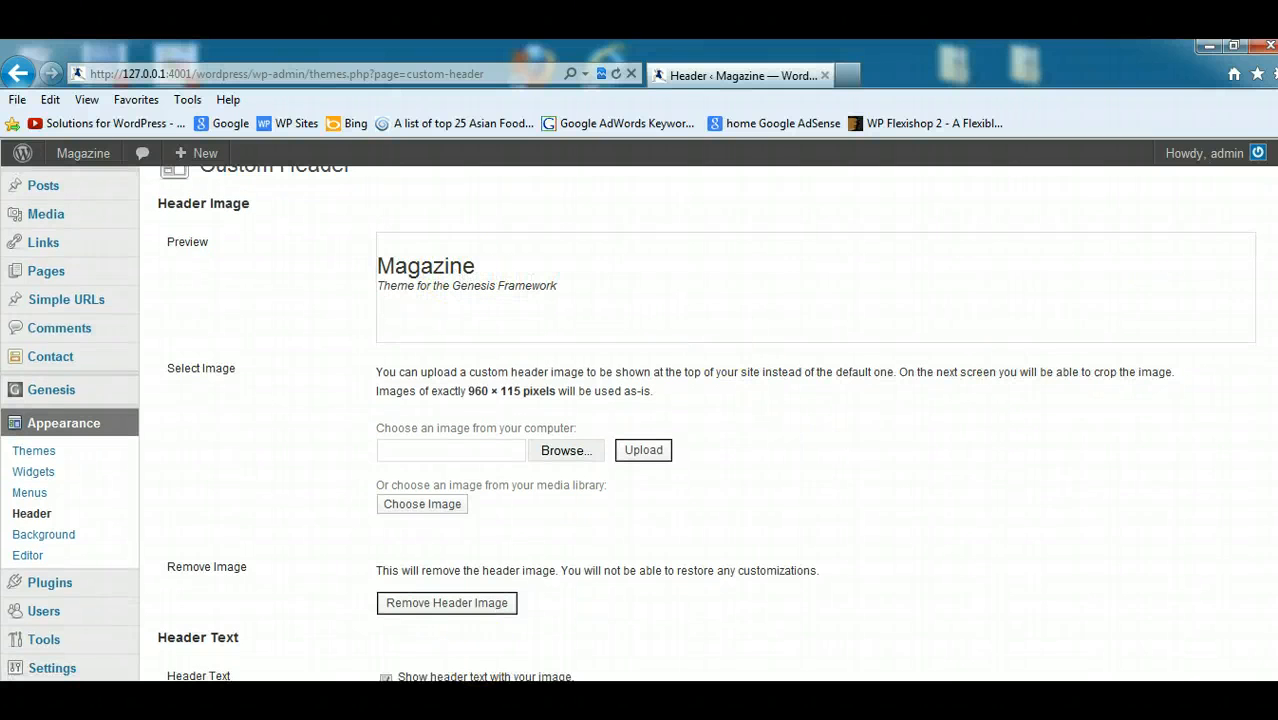
- Compare the header options with the live site, then turn off showing header text with the image and save the changes
click(285, 664)
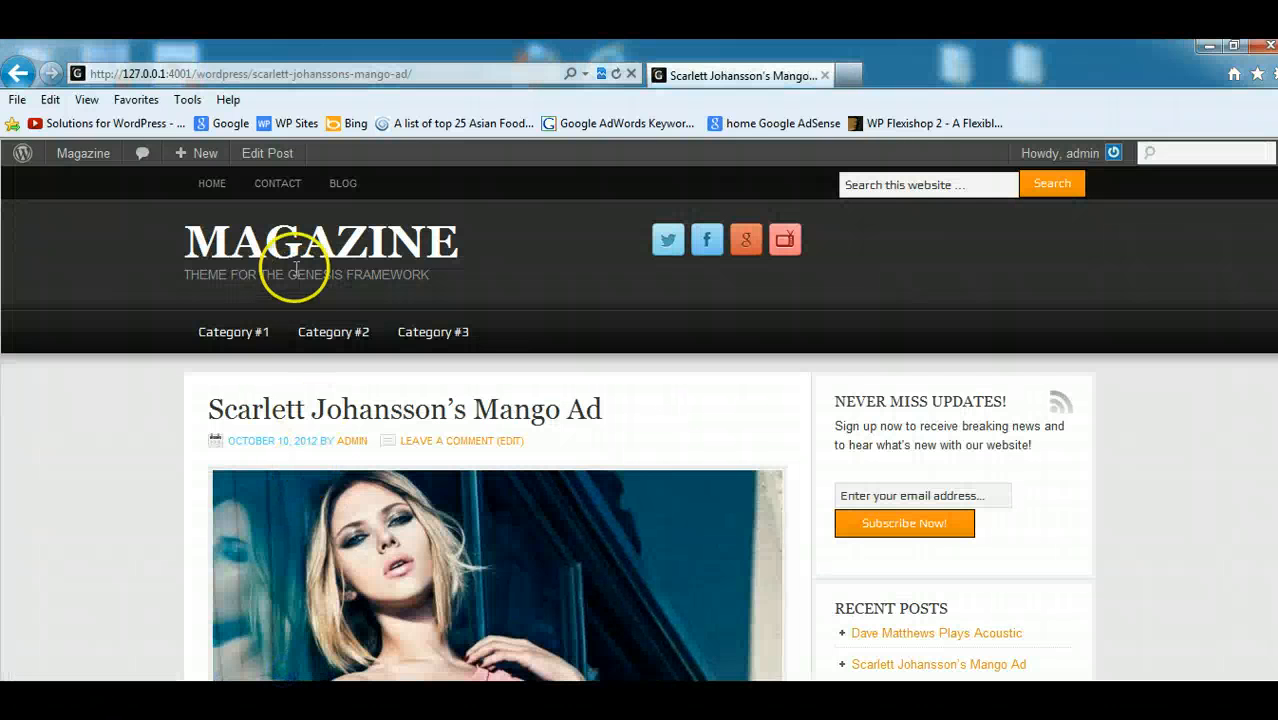
click(1210, 47)
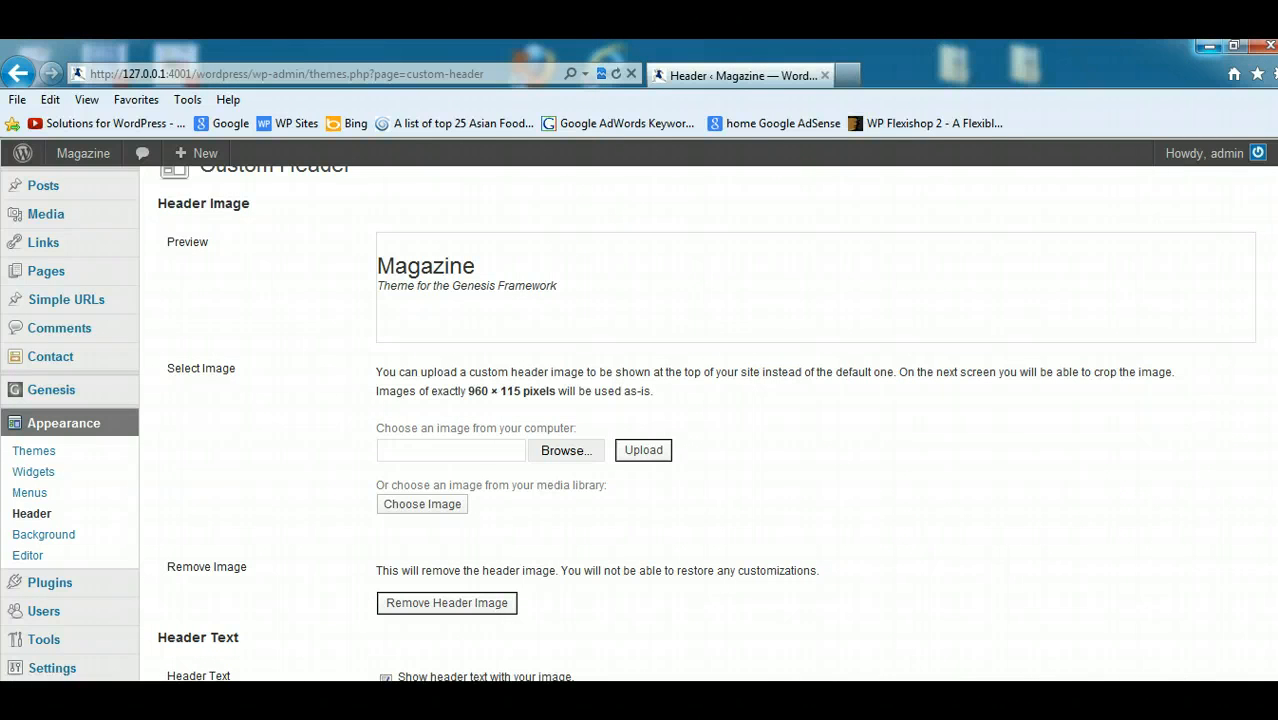
scroll(700, 420, down, 1)
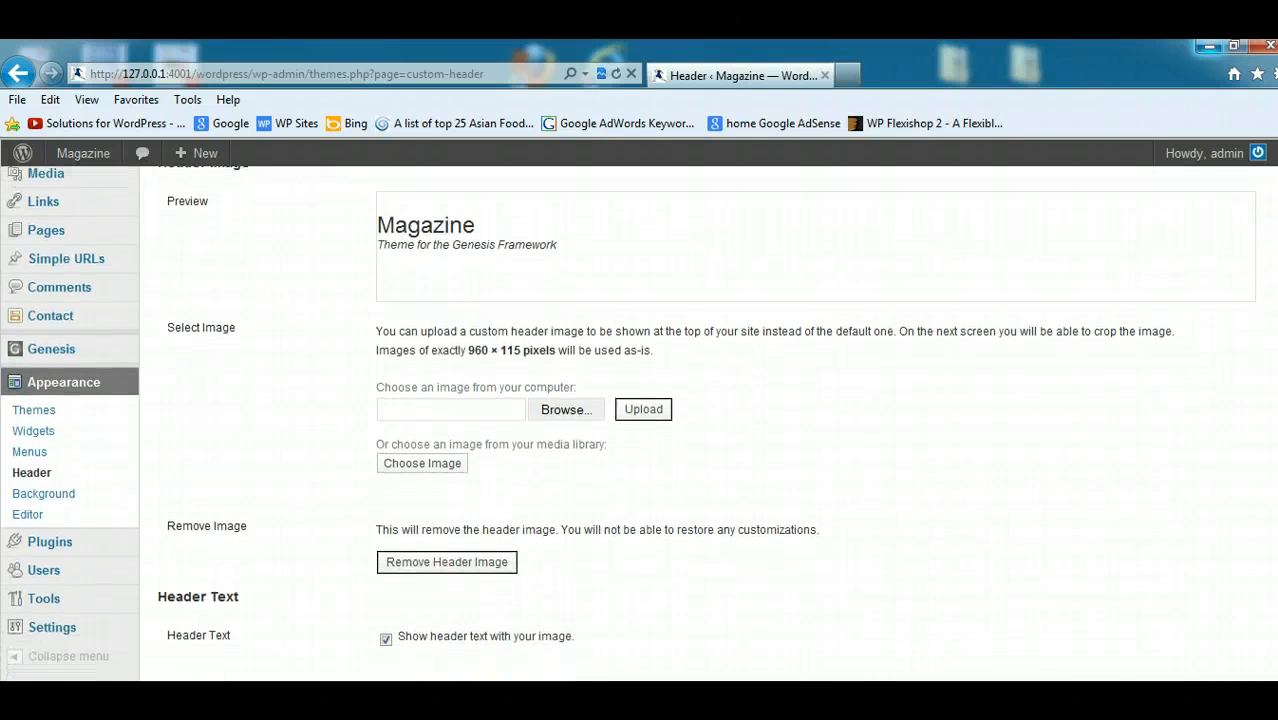
scroll(638, 497, down, 2)
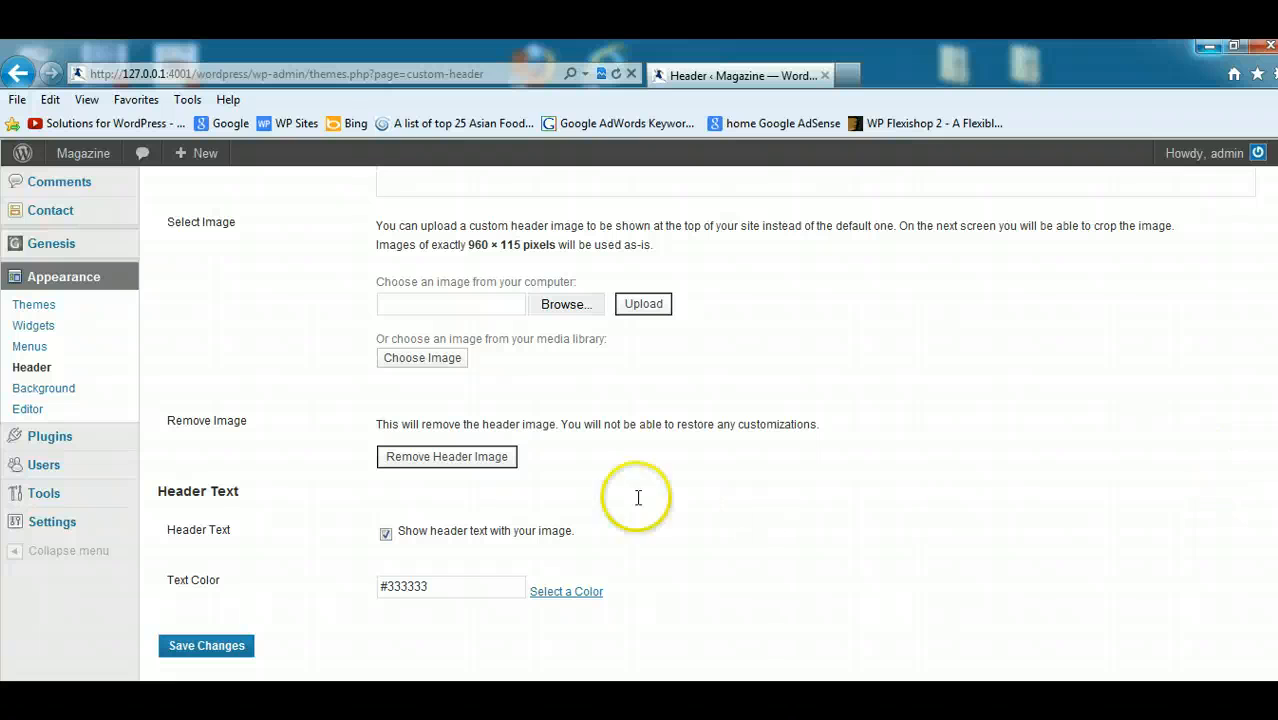
click(385, 533)
click(208, 596)
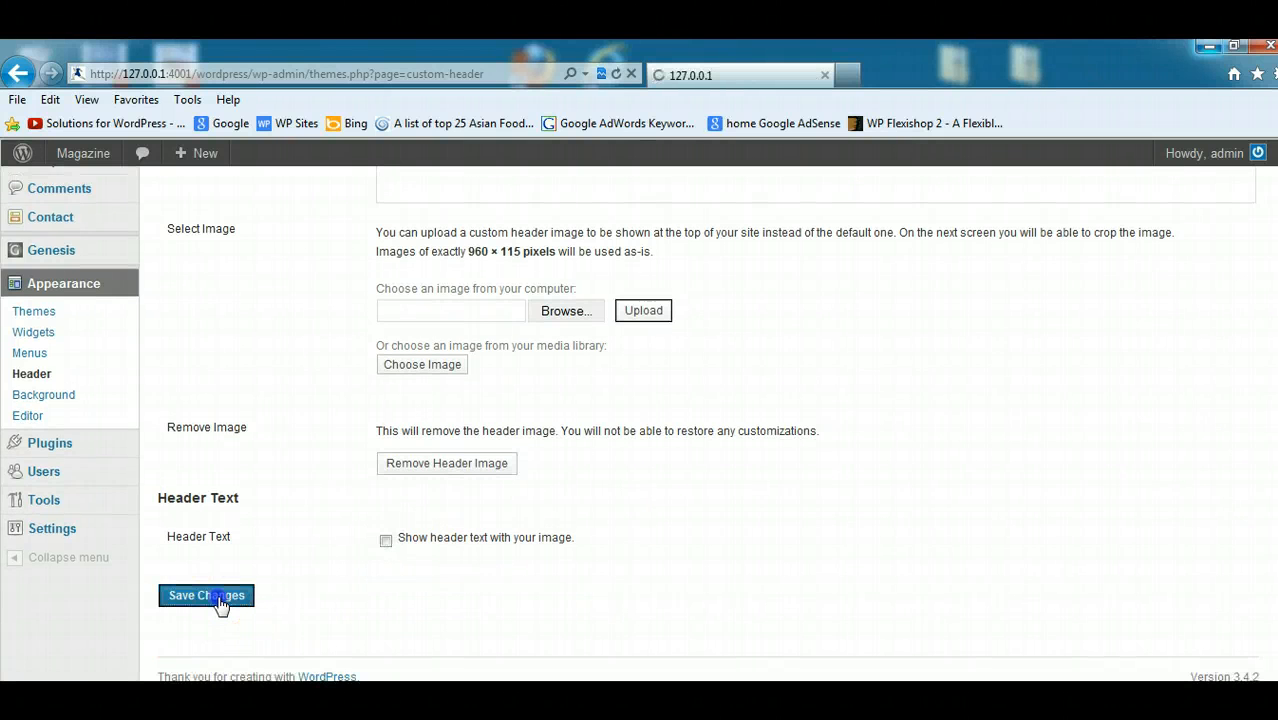
- Reload the Scarlett Johansson post on the site to check its header, and return to the Custom Header settings
click(305, 655)
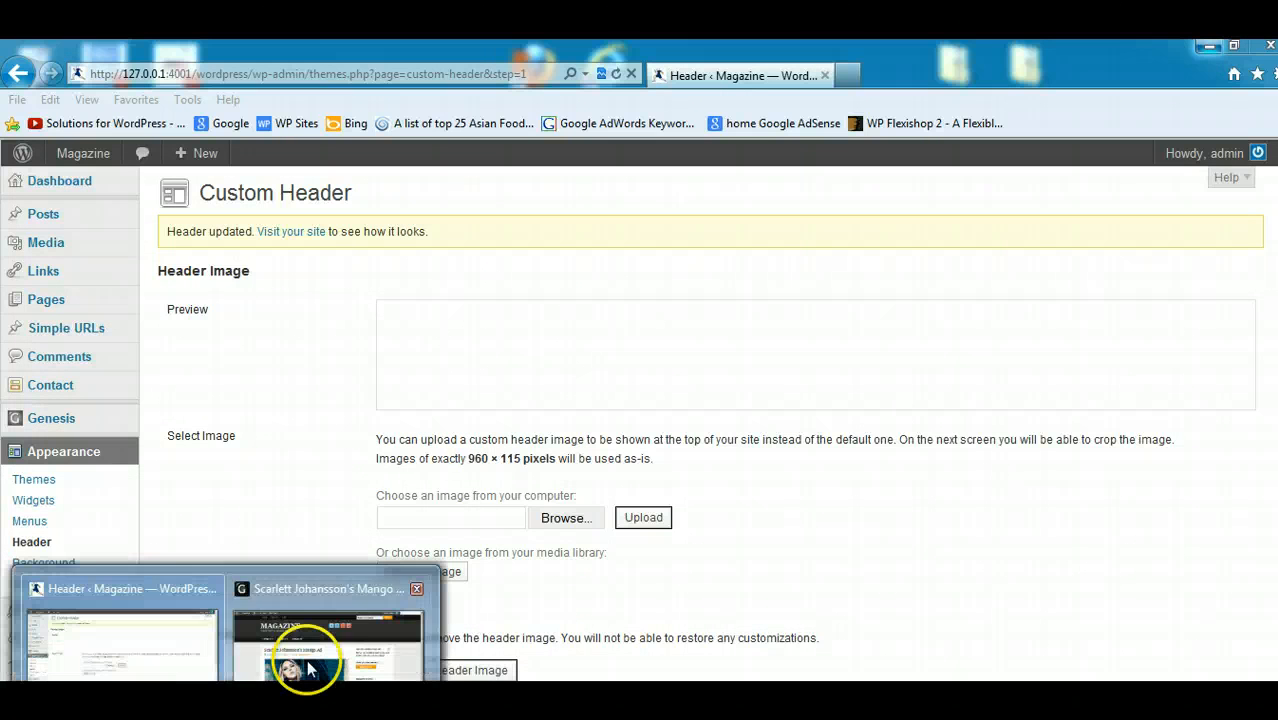
click(616, 74)
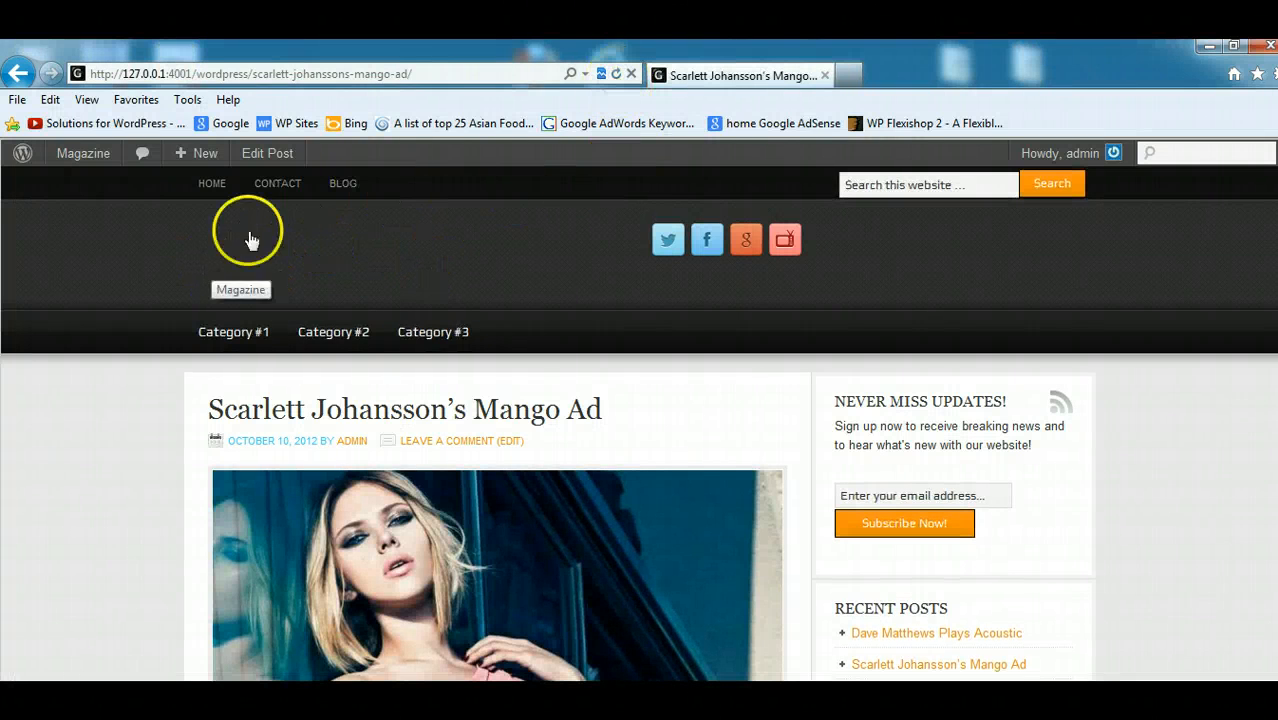
click(1209, 46)
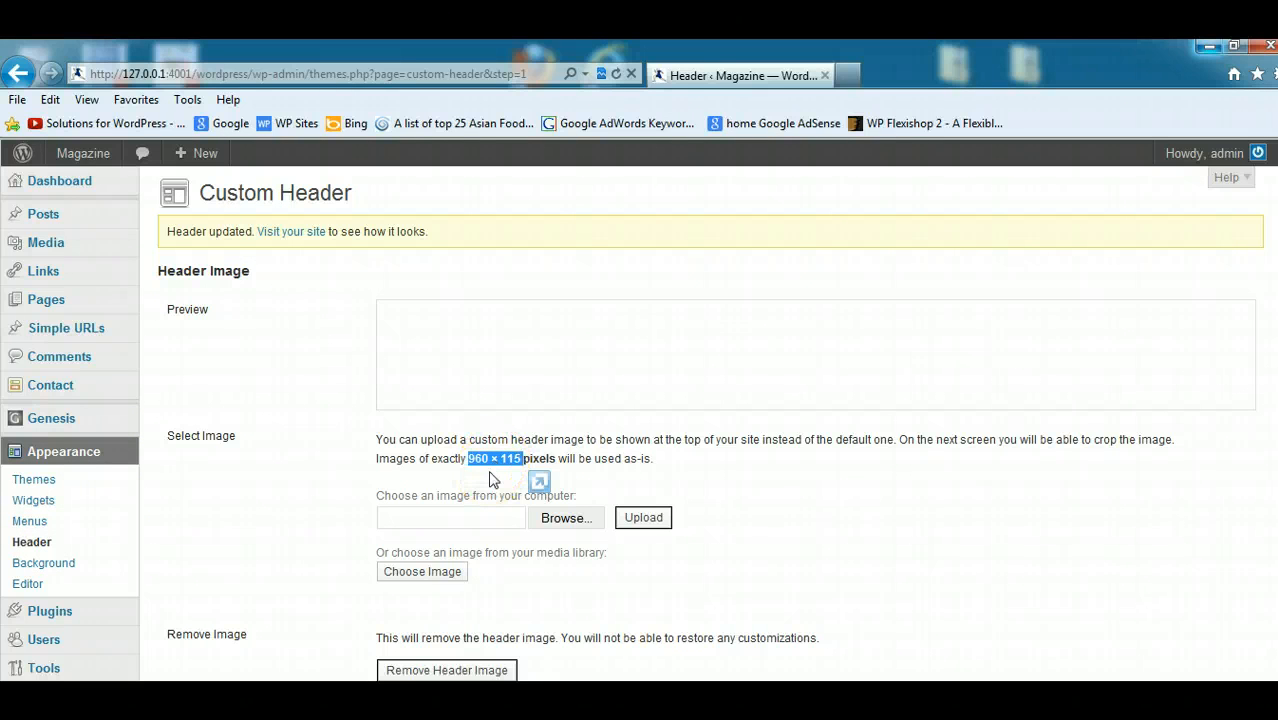
- Examine the required header image dimensions and the upload options in the Custom Header settings
click(860, 470)
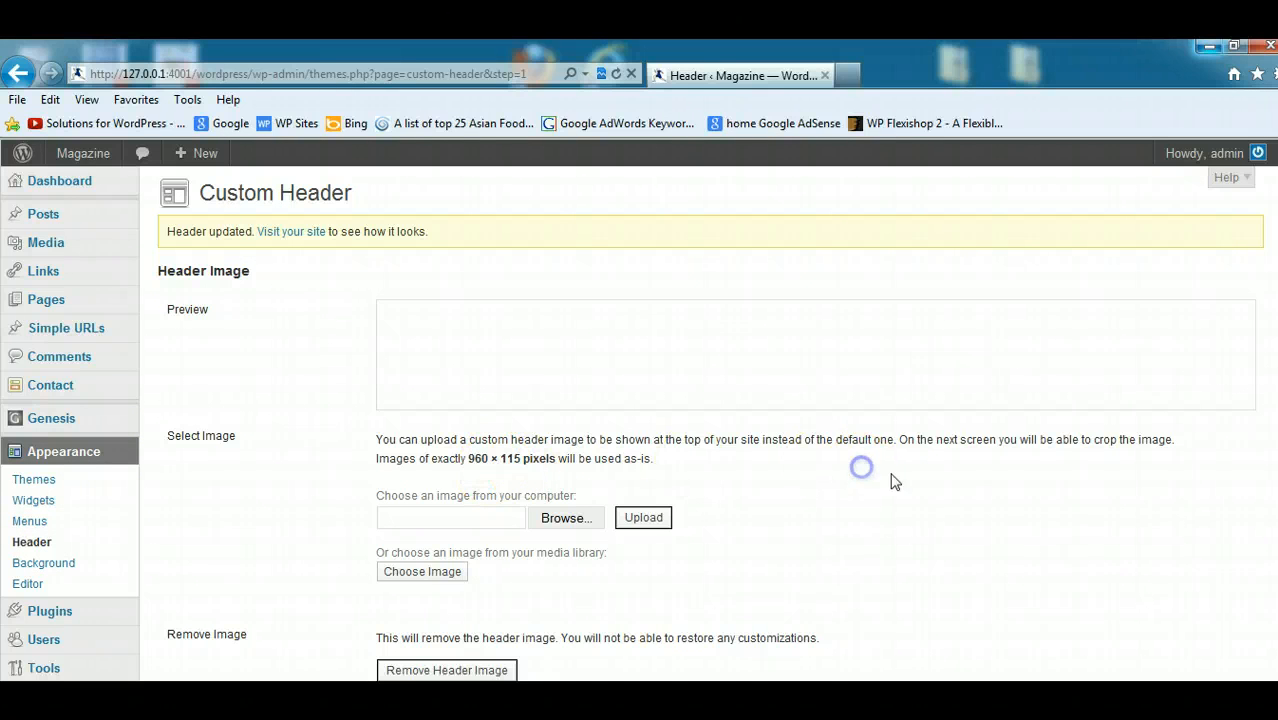
scroll(1170, 478, down, 2)
scroll(1184, 448, down, 2)
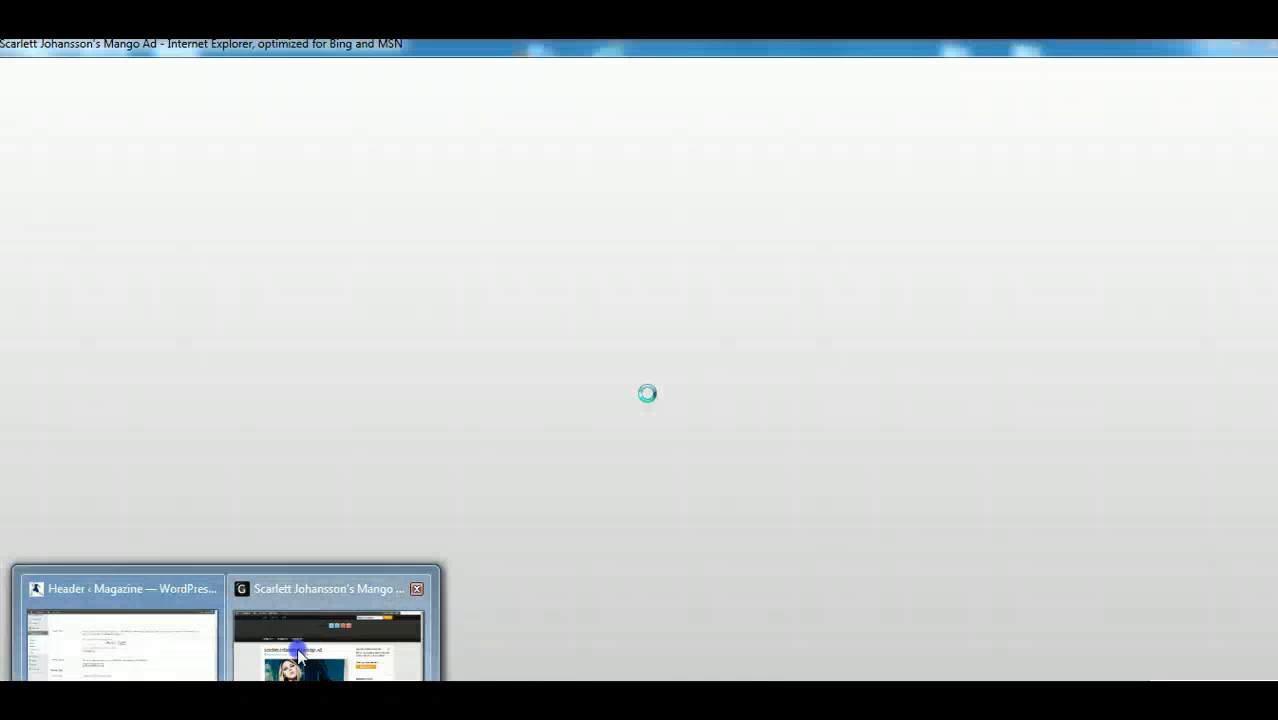
- Minimize the browser windows and launch Paint.NET from the desktop
click(334, 628)
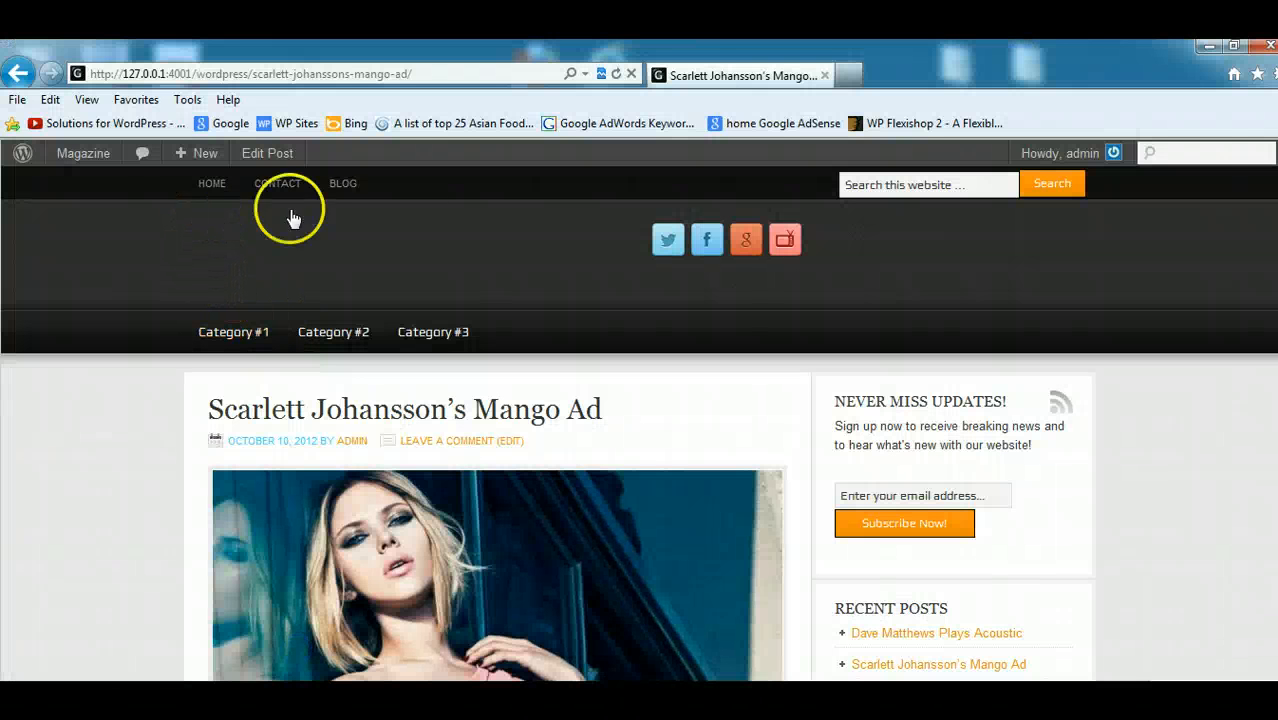
click(1208, 47)
click(1210, 48)
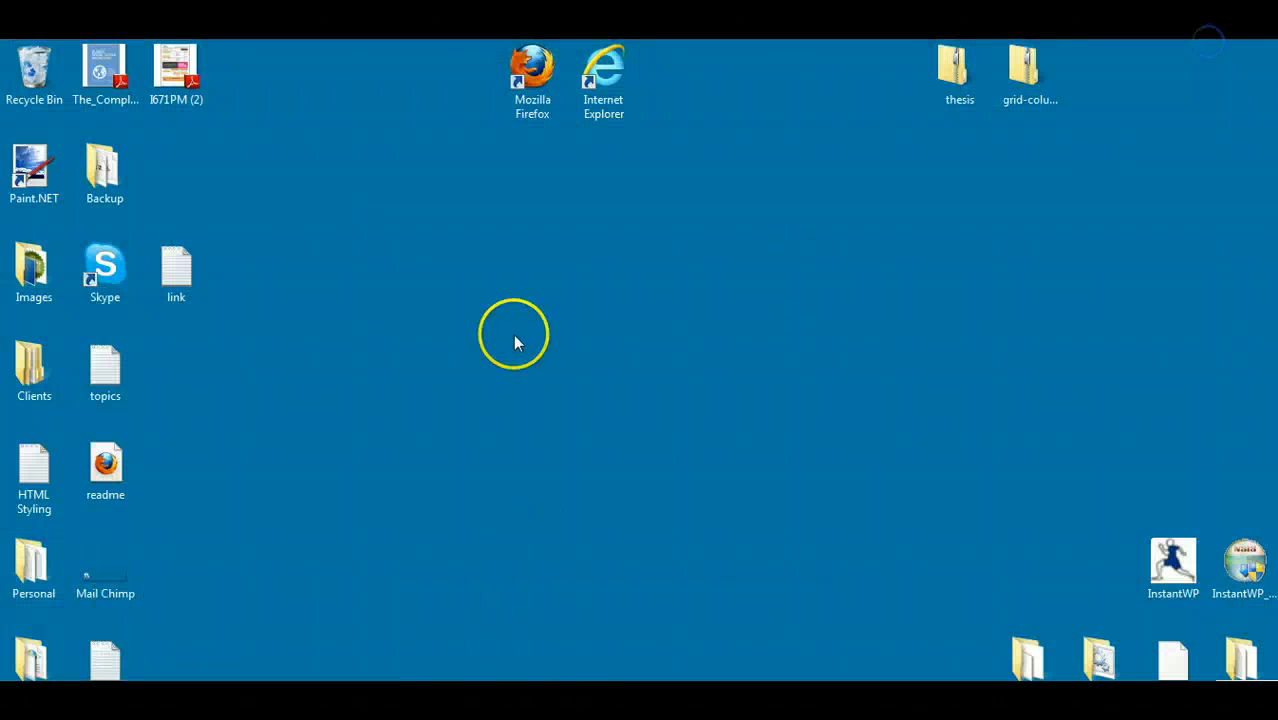
click(22, 176)
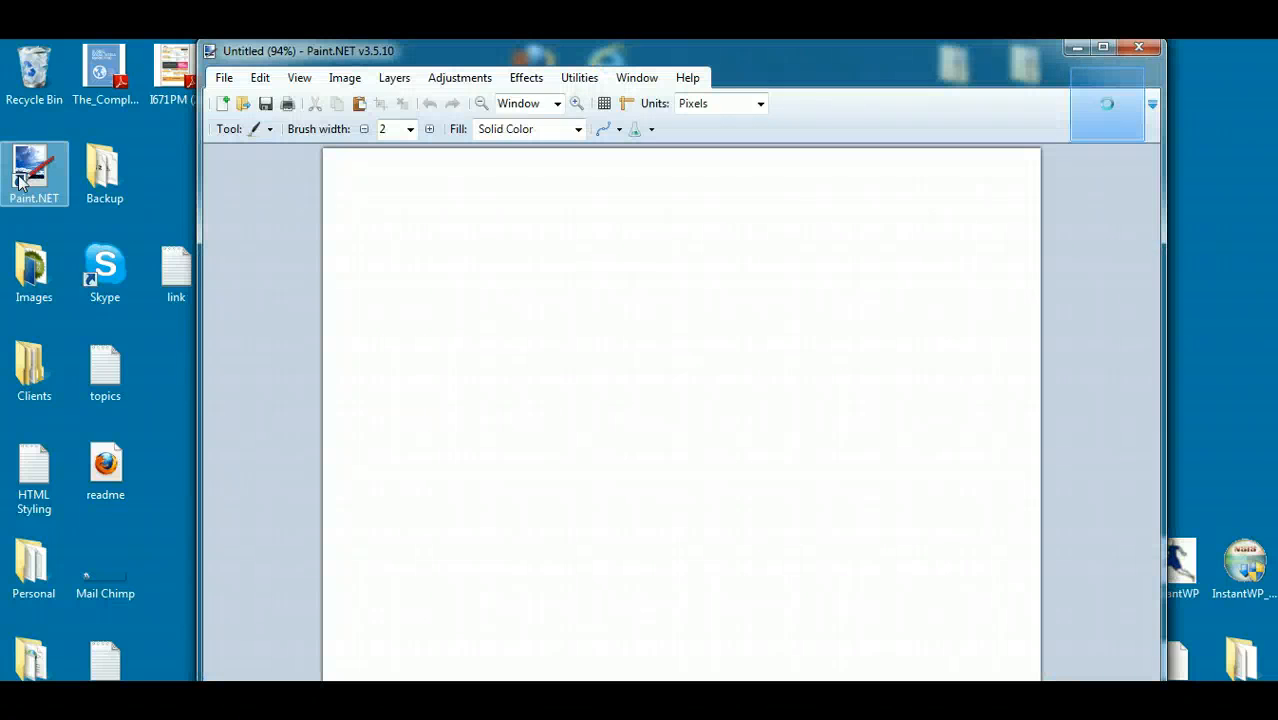
click(263, 243)
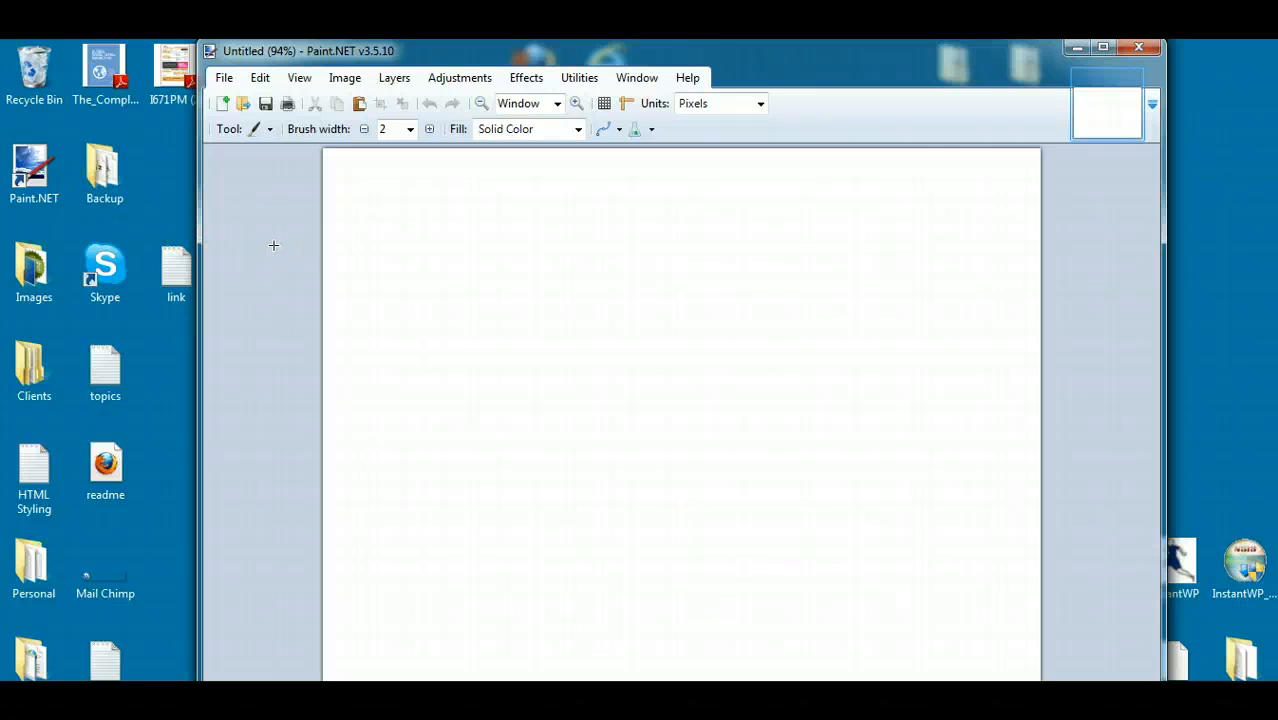
- Maximize Paint.NET, check the required header dimensions in WordPress, and create a new image 960 pixels wide and 115 pixels high
click(1101, 49)
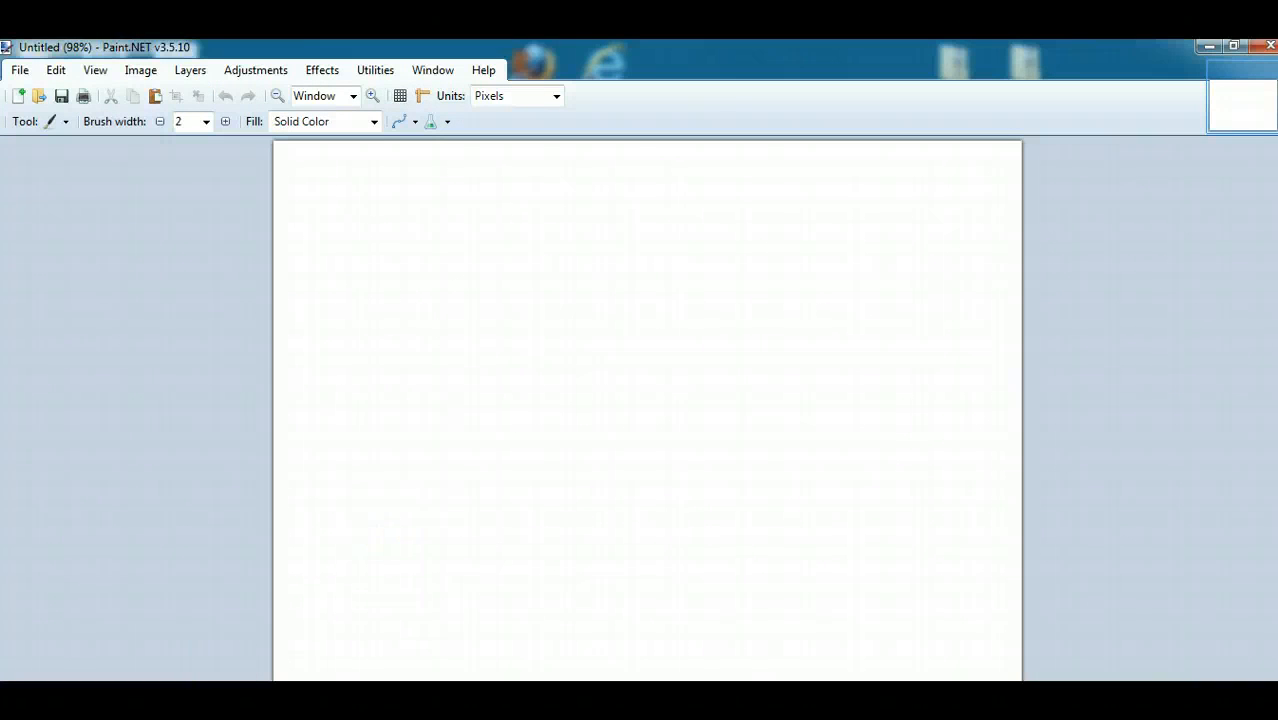
click(163, 654)
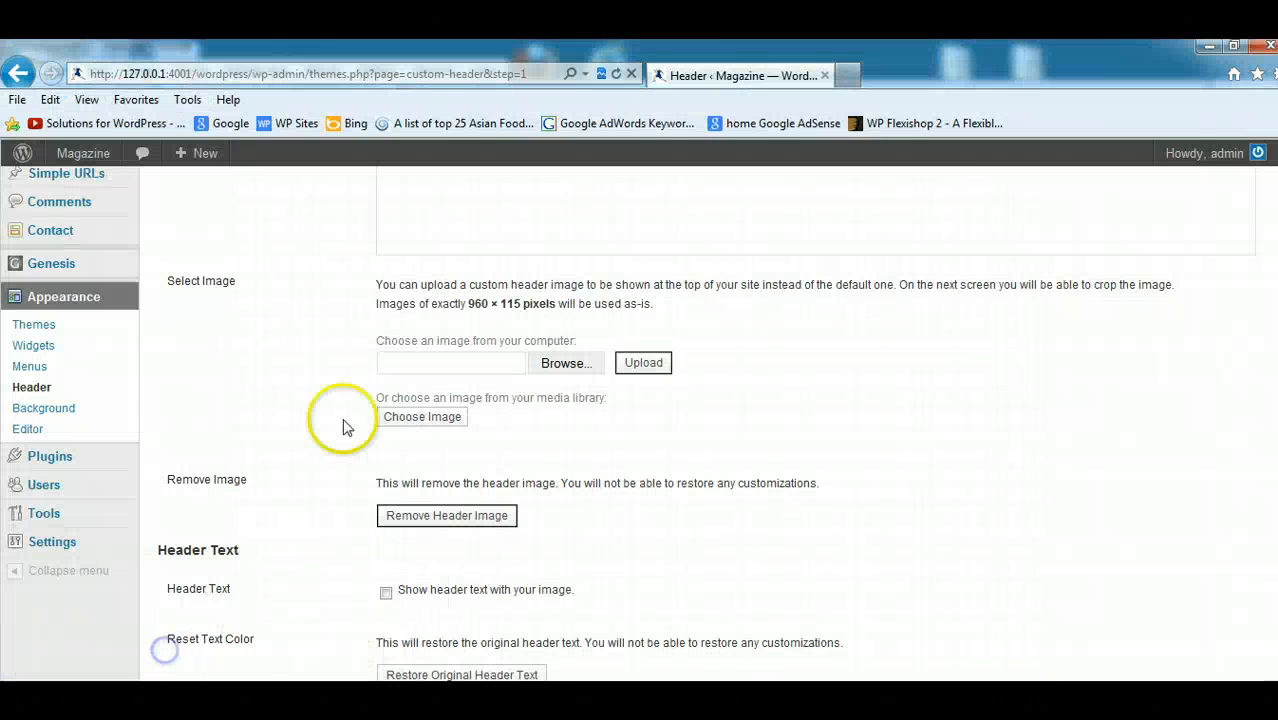
click(1209, 46)
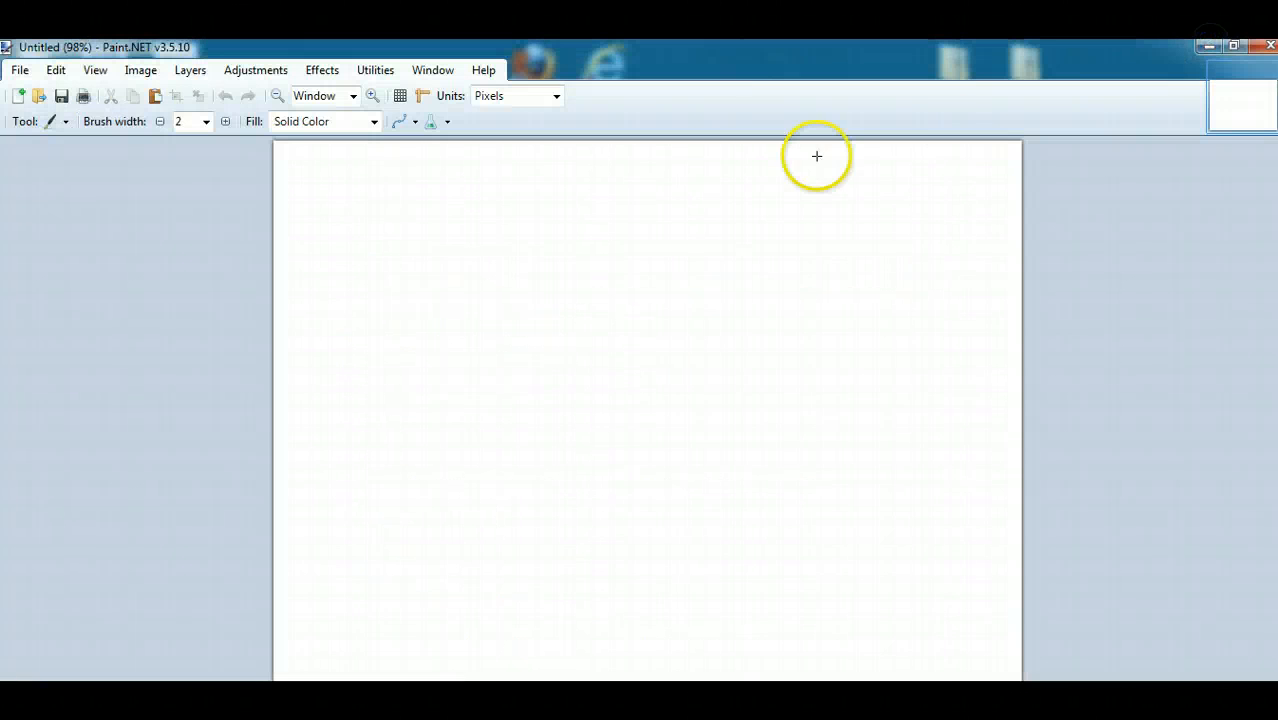
click(19, 95)
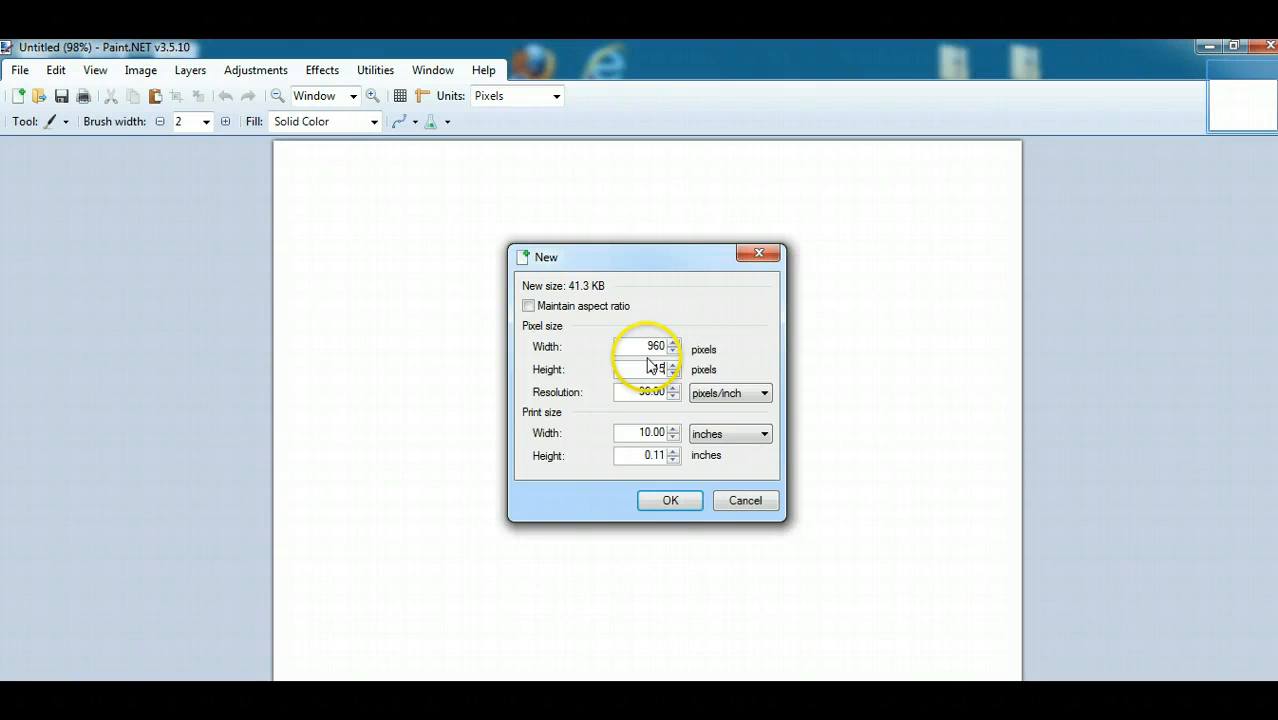
click(668, 500)
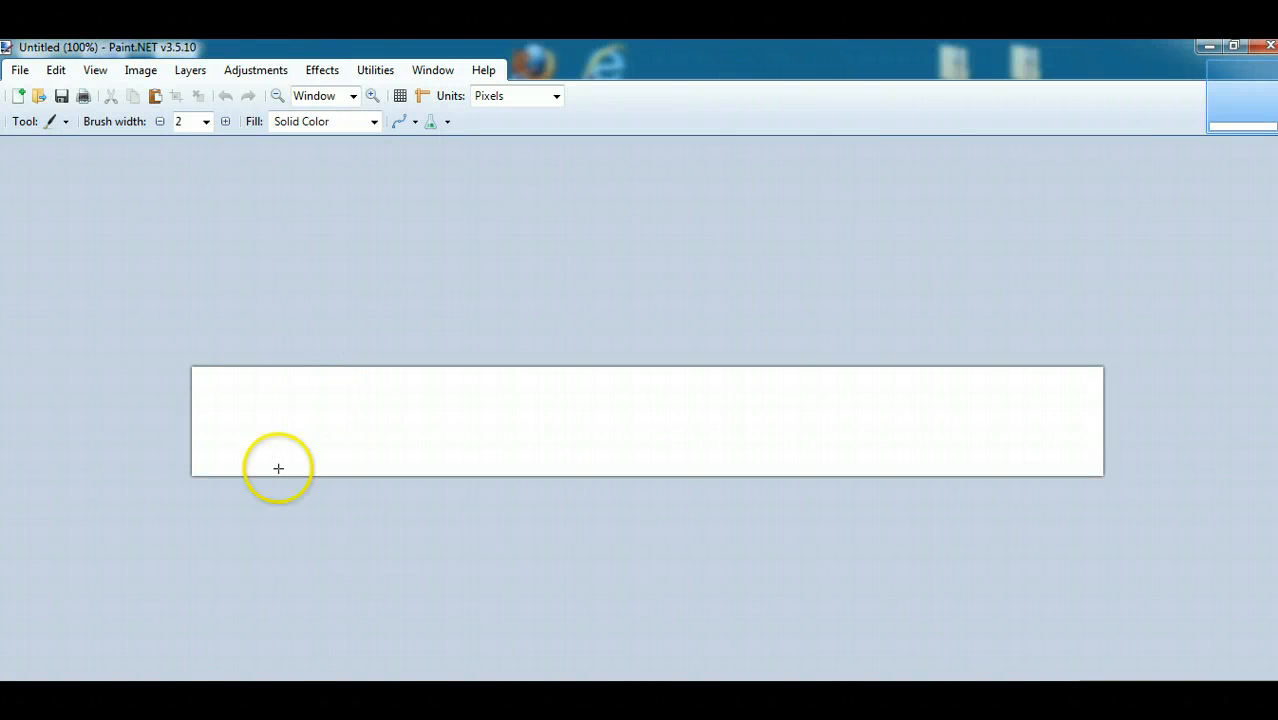
- Check the header area on the live site, then select the new canvas's white background with the Magic Wand and delete it
click(290, 657)
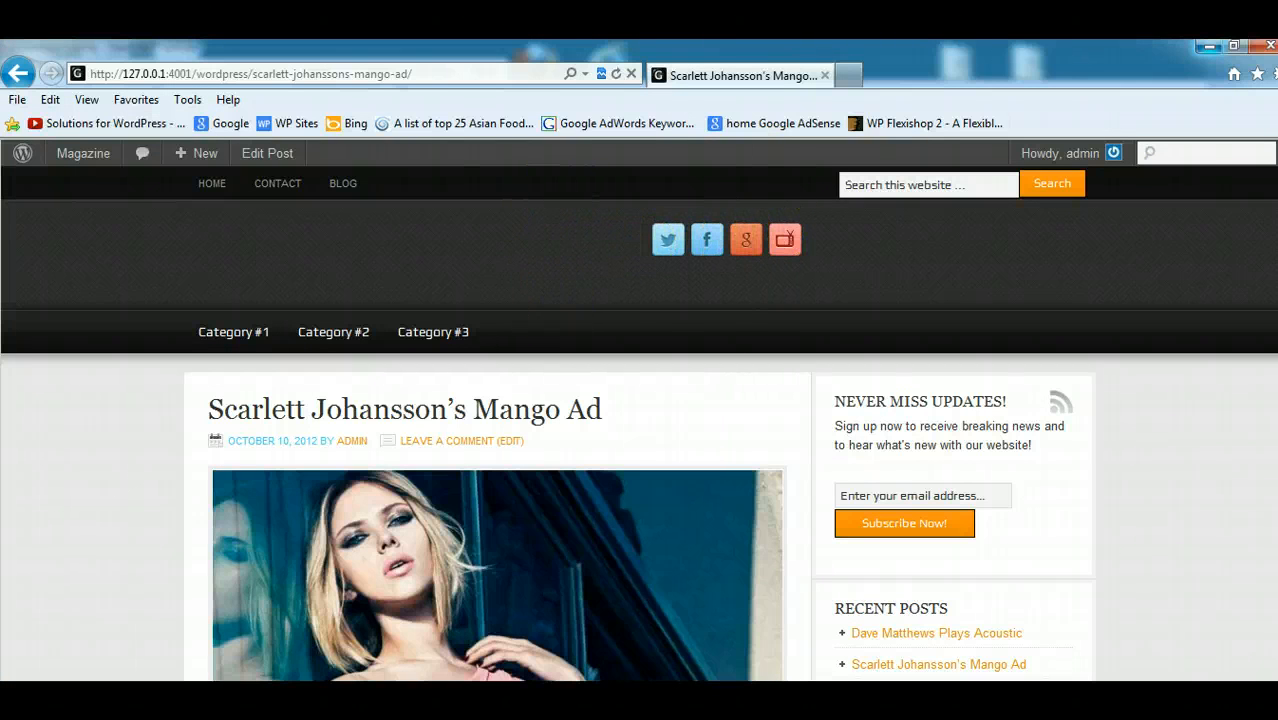
click(1205, 48)
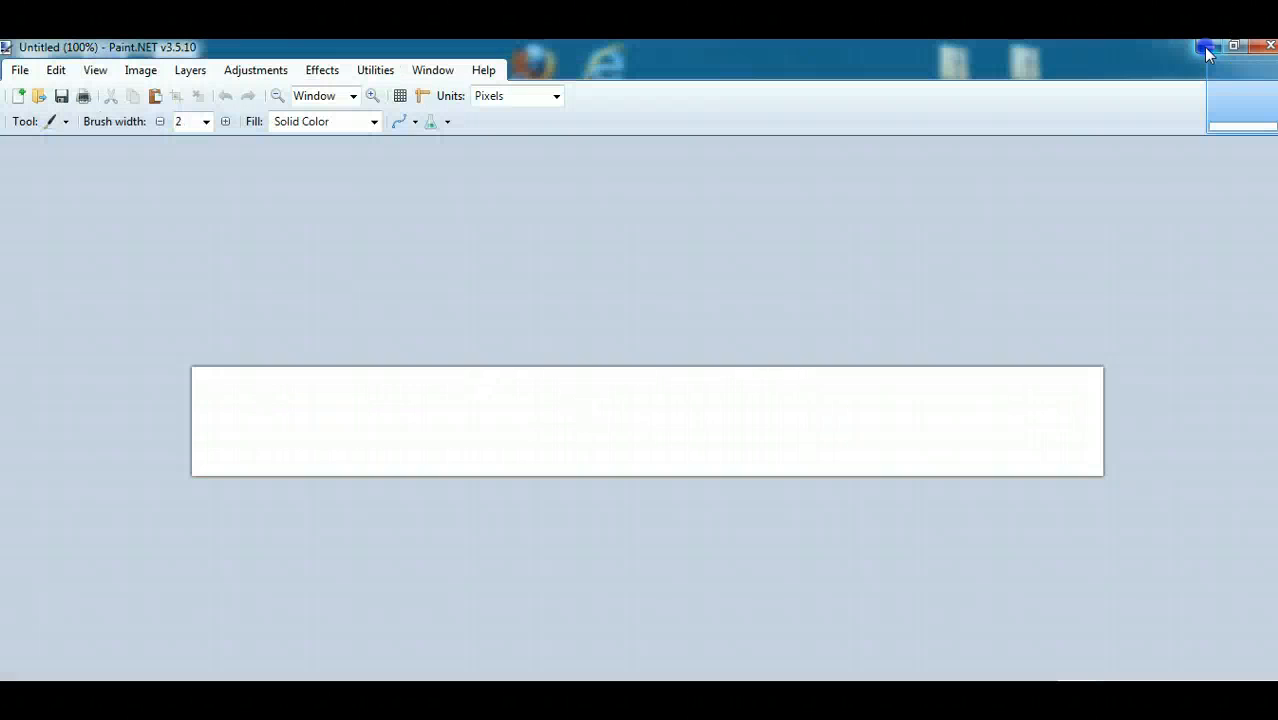
click(65, 122)
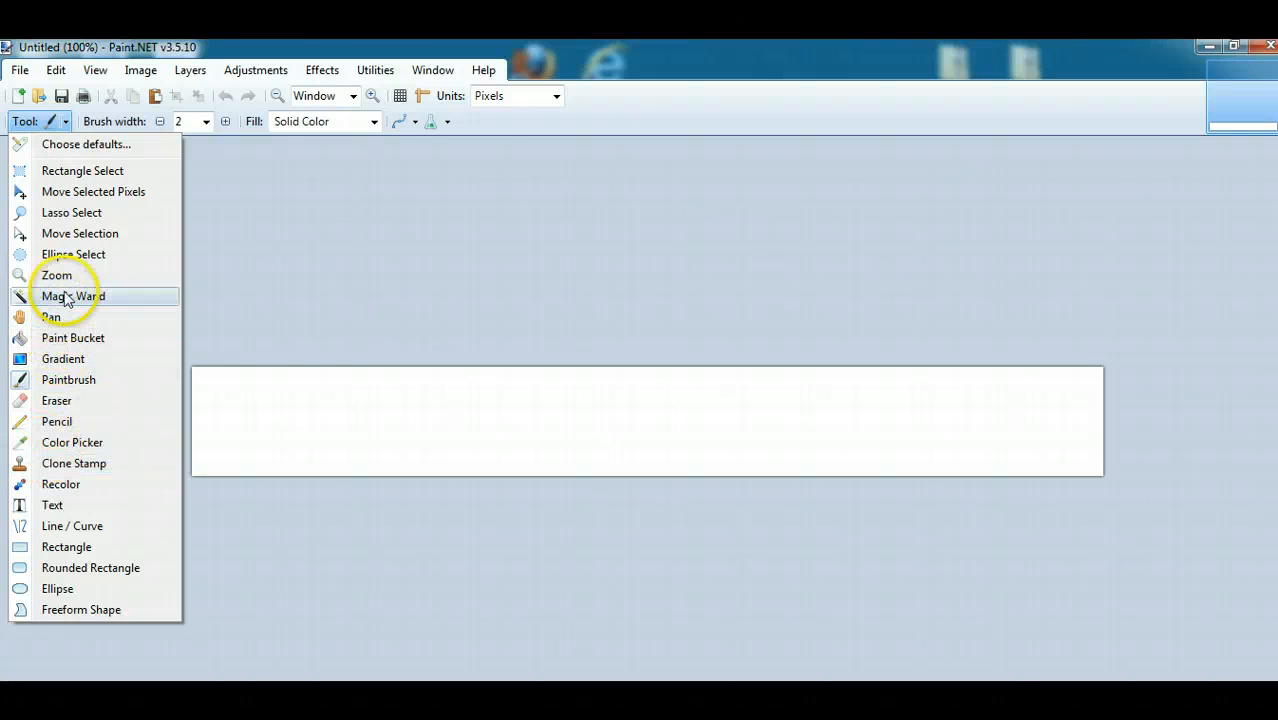
click(66, 298)
click(346, 394)
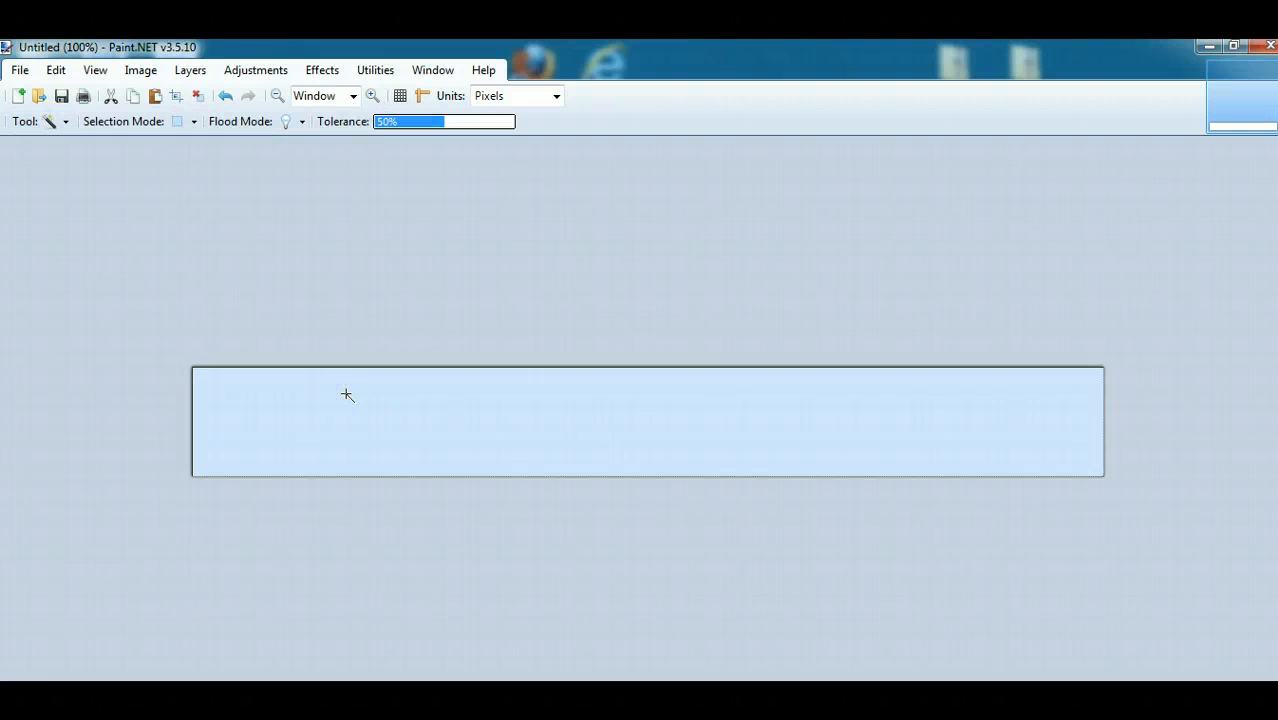
key(Delete)
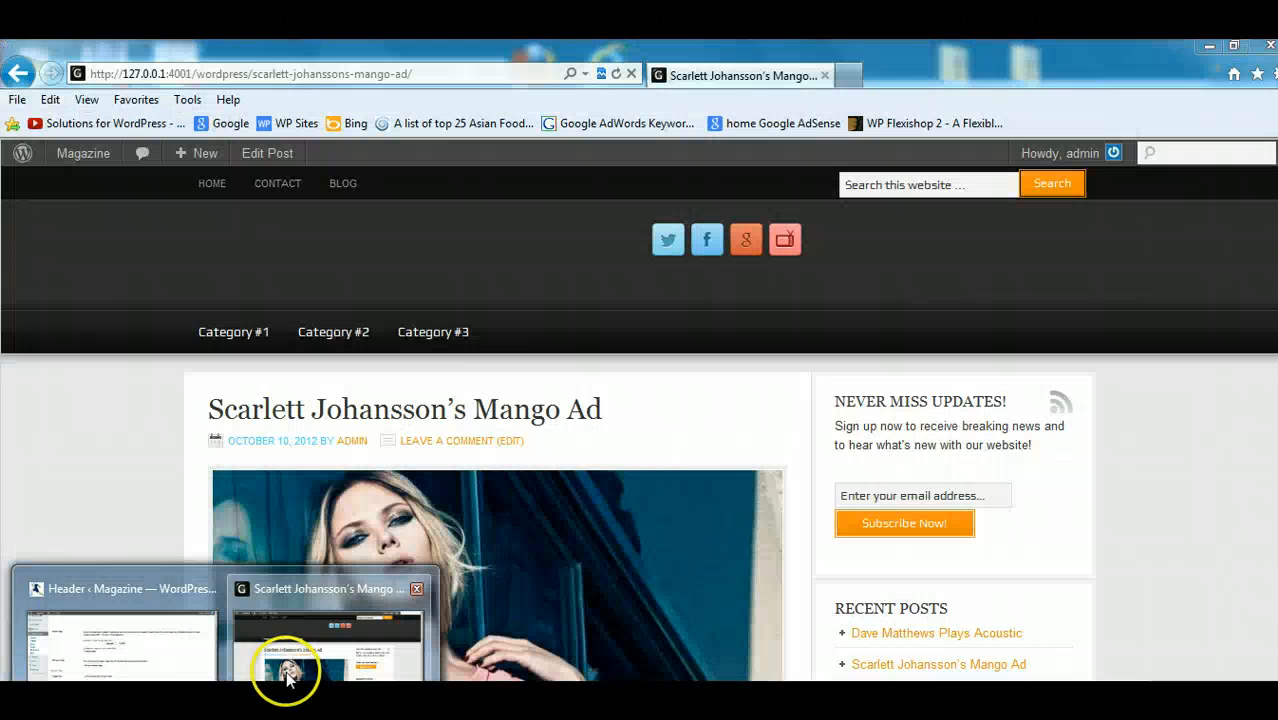
- Check the live site's header space again, then create another new image 300 pixels wide and 115 pixels high
click(285, 668)
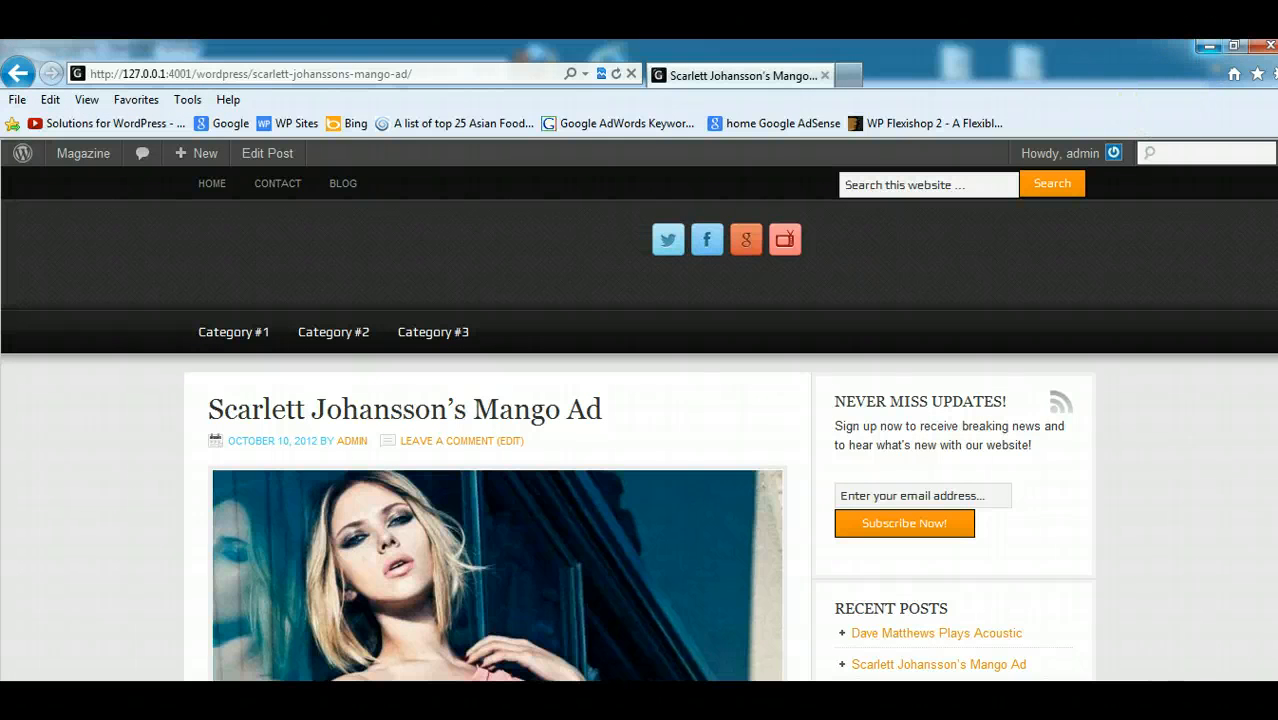
click(1209, 46)
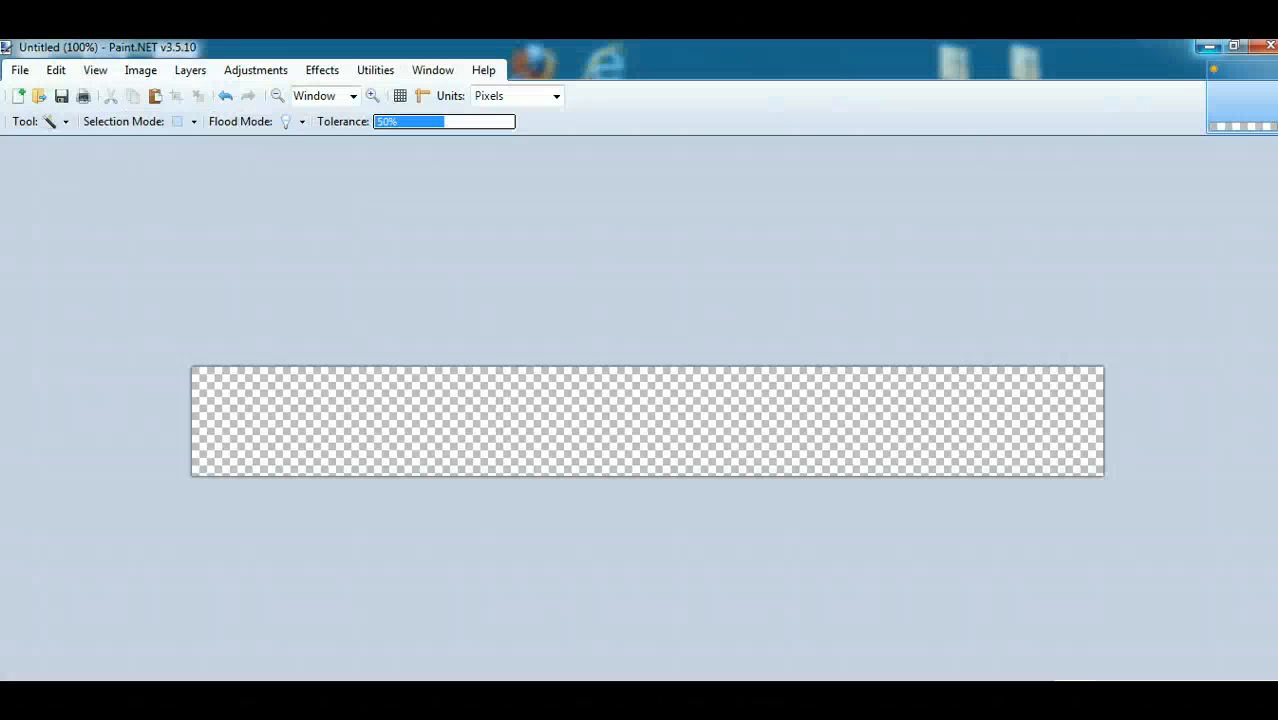
click(18, 96)
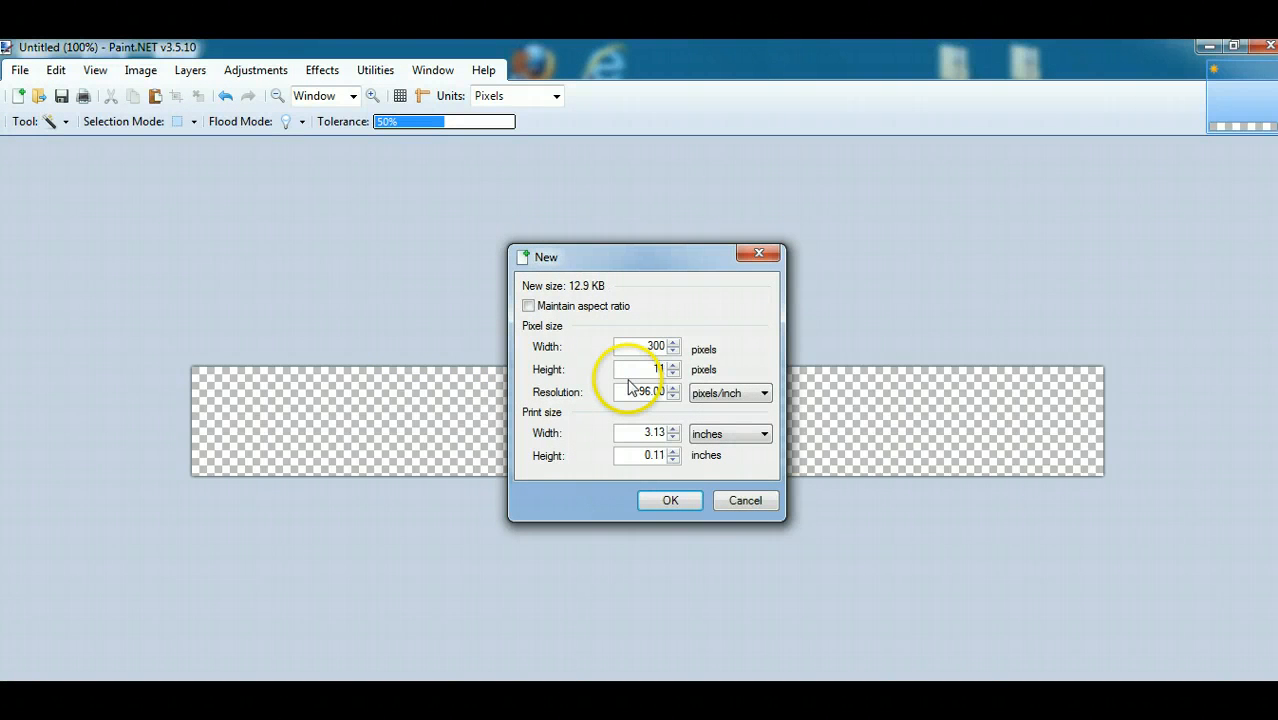
click(667, 501)
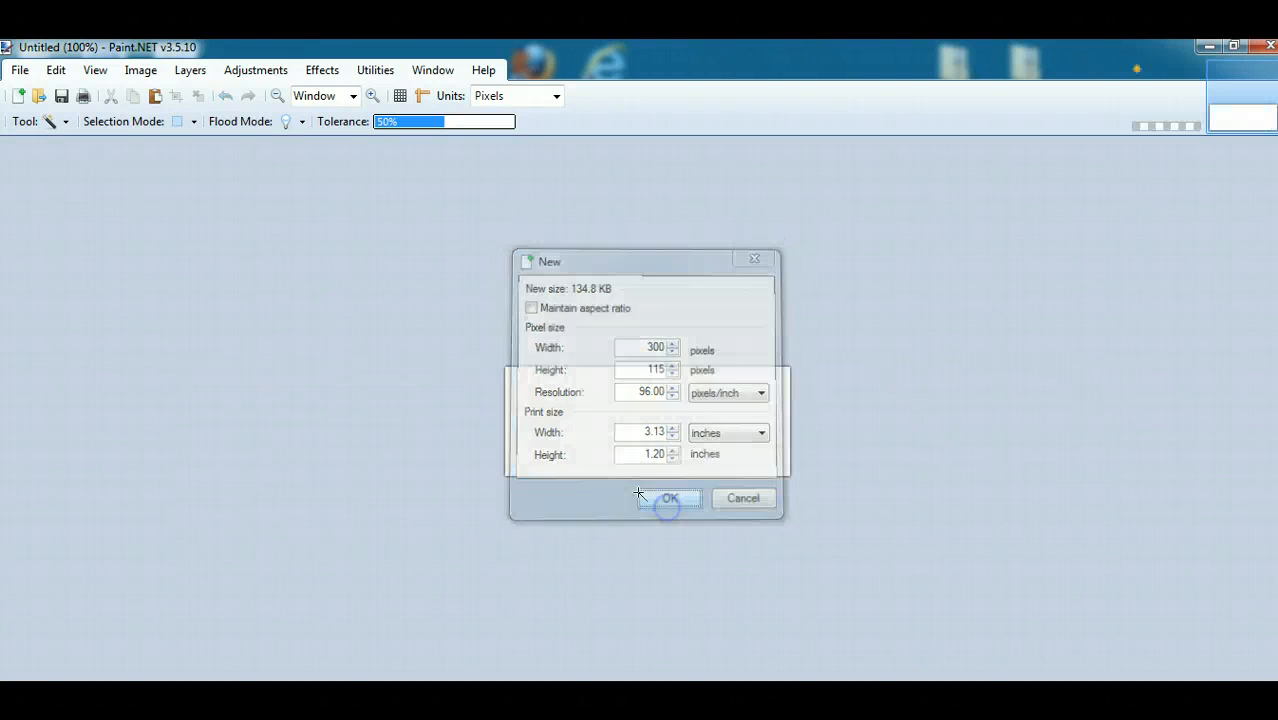
- Select the white background of the 300 × 115 pixel image with the Magic Wand and delete it
click(54, 122)
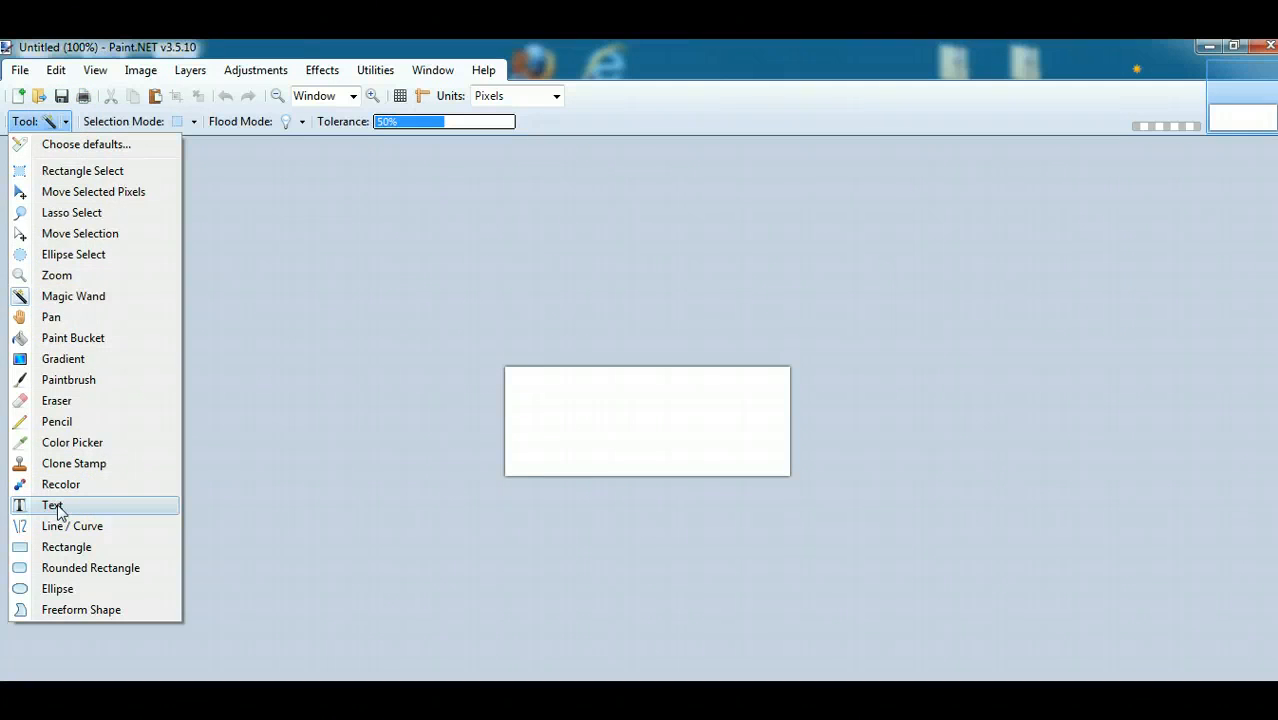
click(62, 297)
click(725, 421)
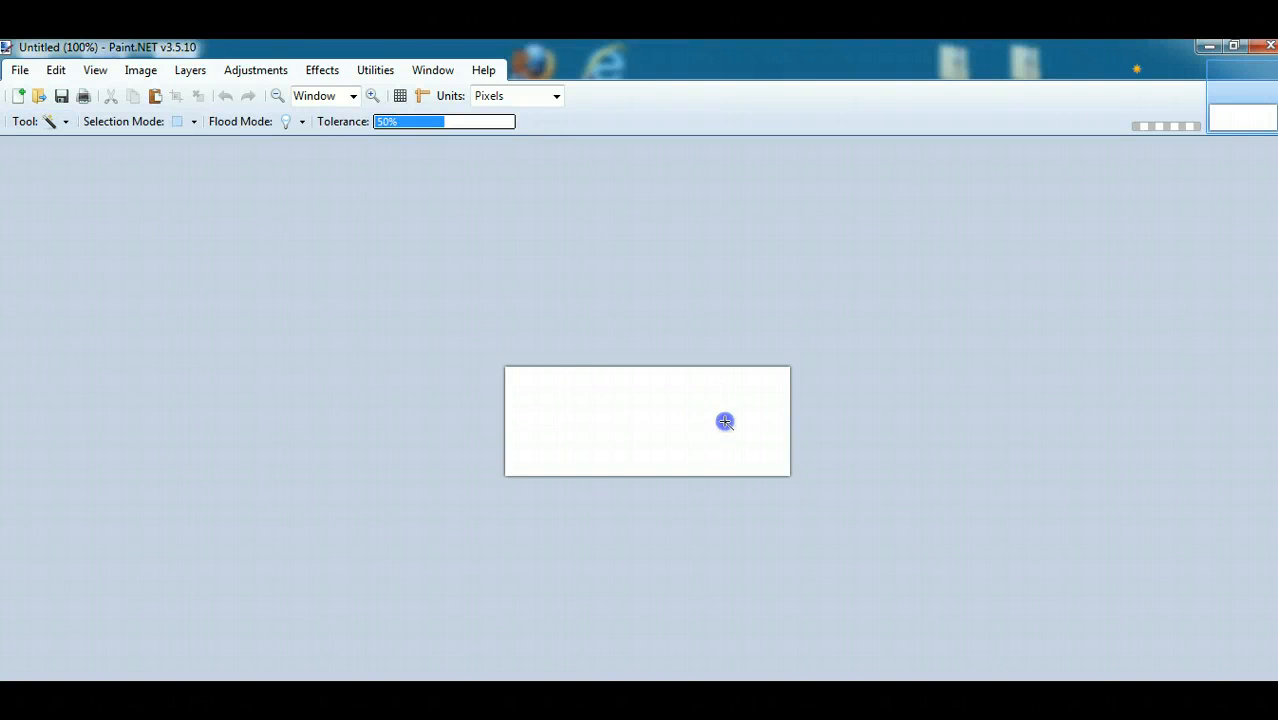
key(Delete)
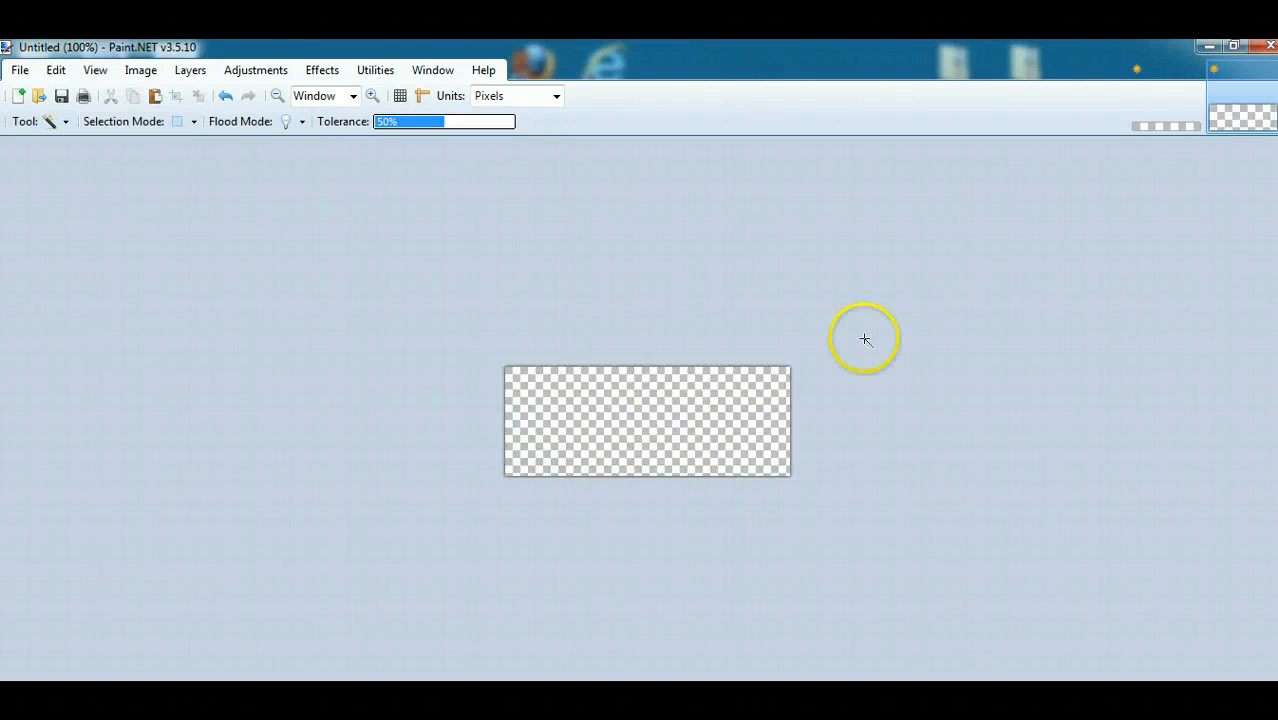
- Switch to Firefox, open the bookmarked Iconfinder site, and search it for "wordpress" icons
click(1204, 46)
double_click(527, 66)
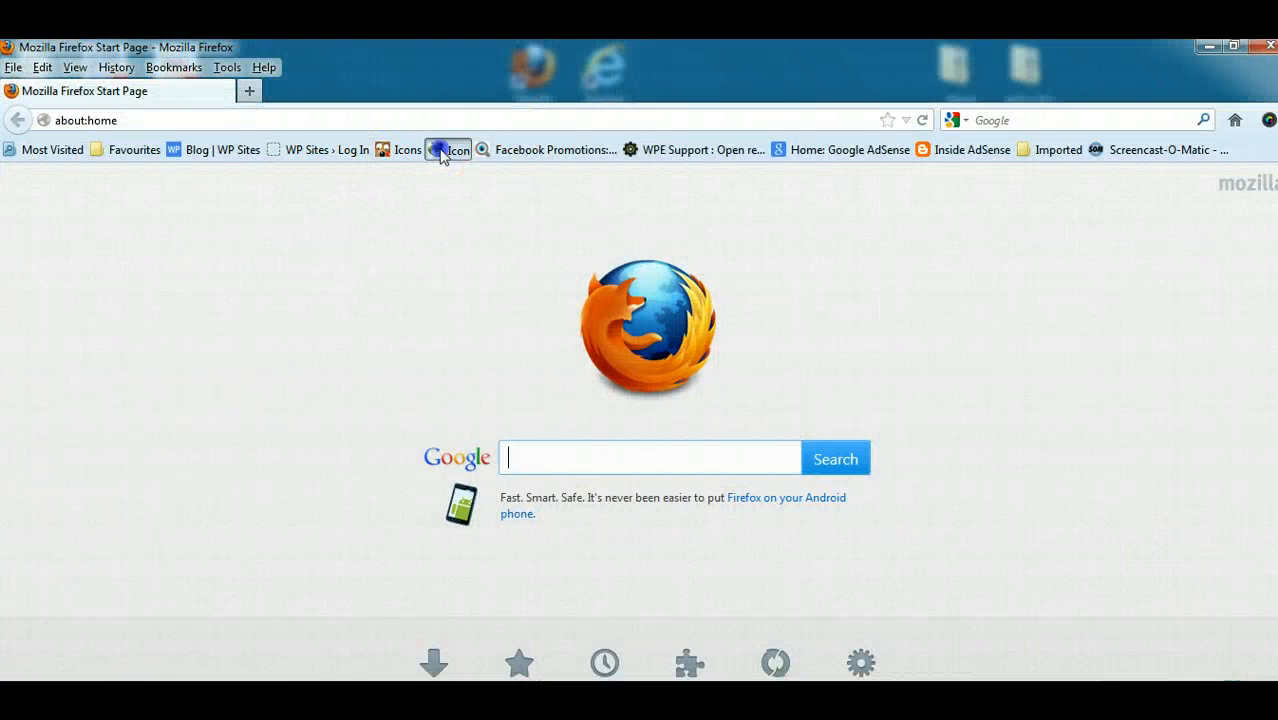
click(444, 152)
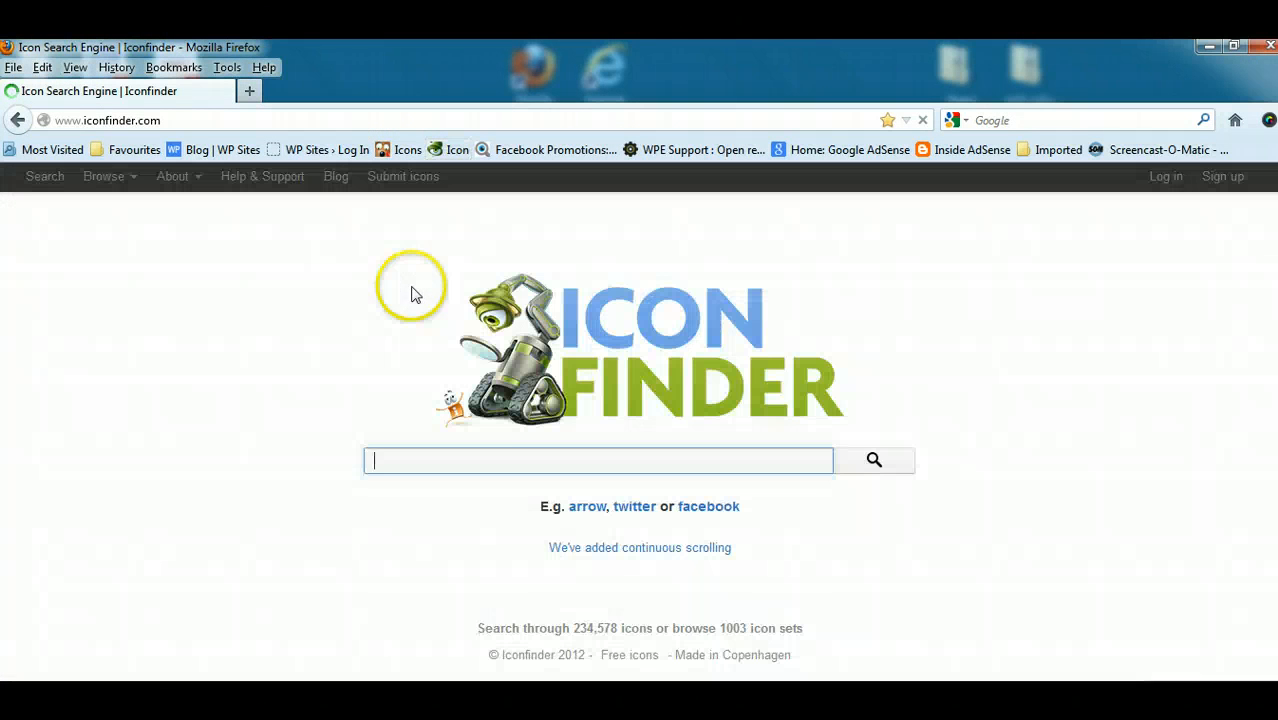
click(486, 468)
text(wordpress)
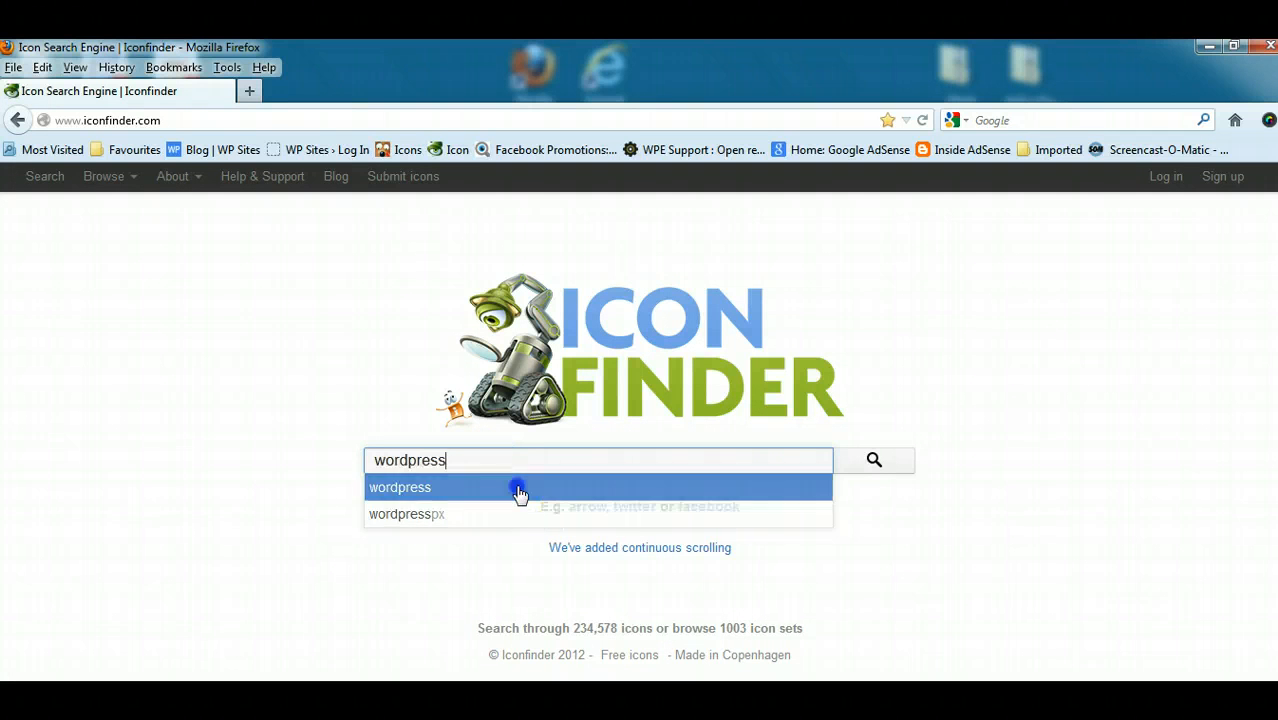
click(519, 492)
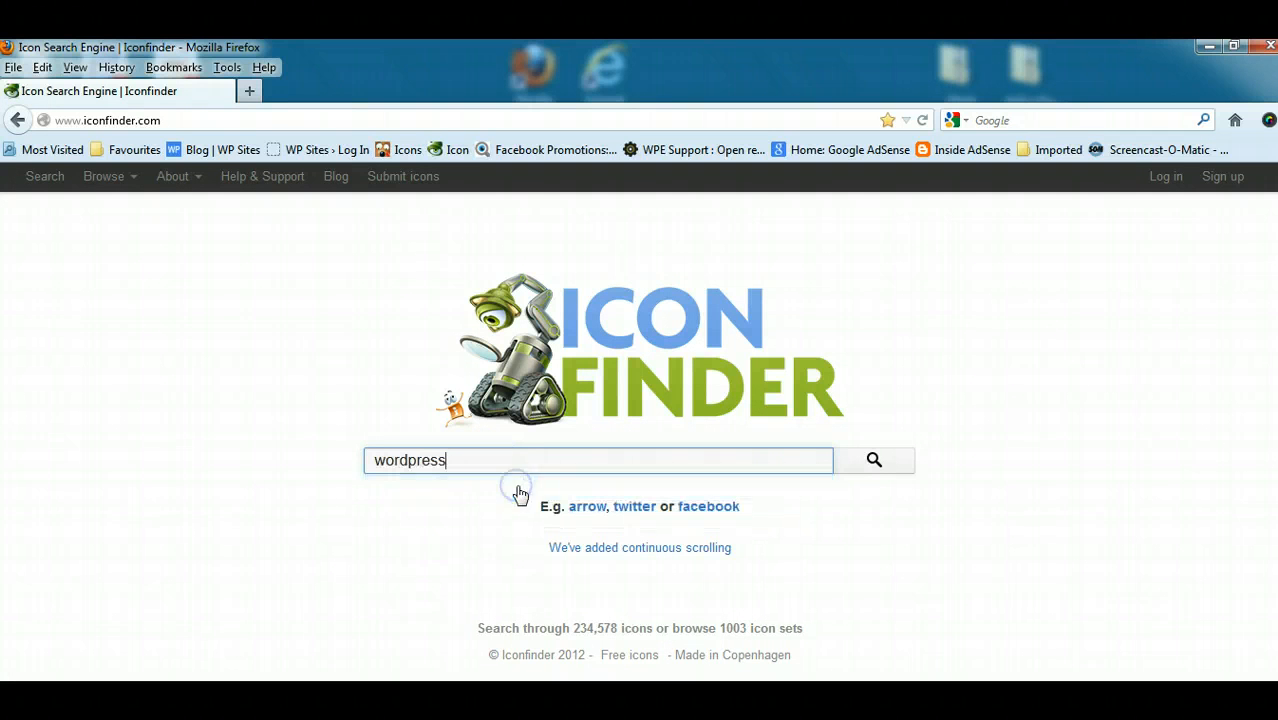
click(867, 465)
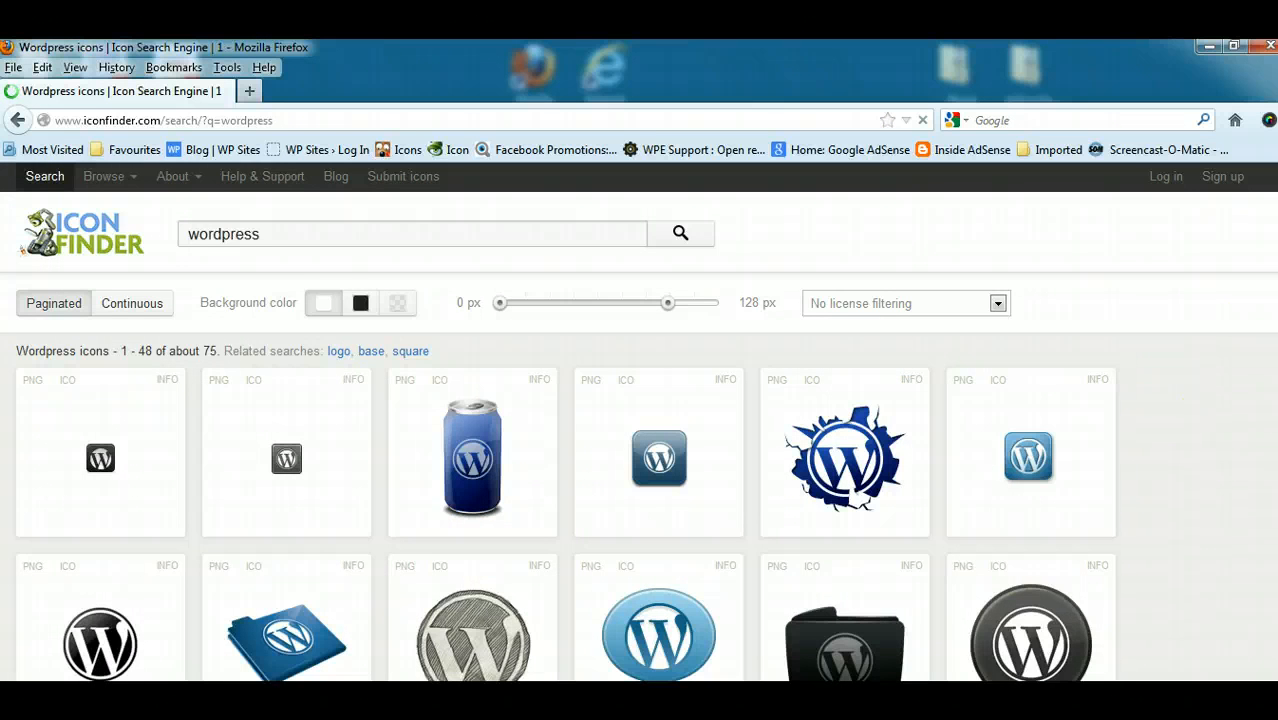
- Browse the WordPress icons and save the blue balloon-shaped one to the desktop as social_balloon-27, then close the Downloads window
scroll(857, 497, down, 3)
scroll(857, 497, up, 3)
scroll(880, 420, down, 2)
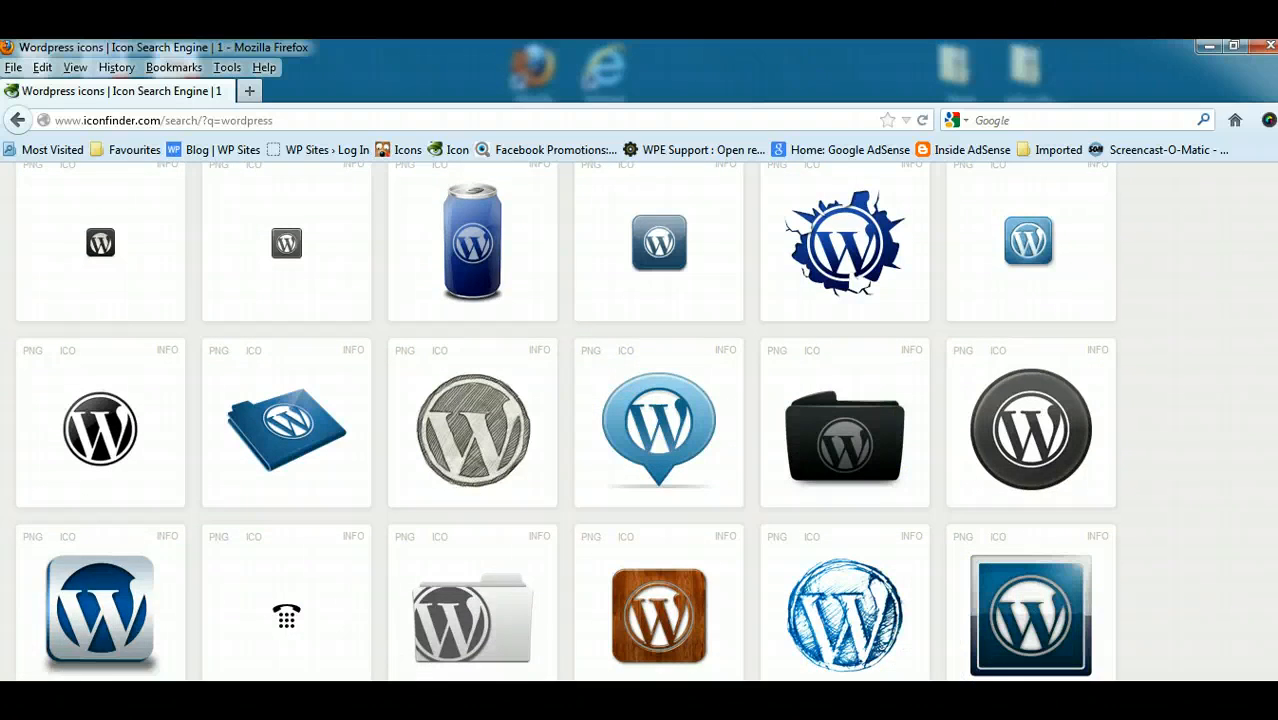
scroll(1050, 585, down, 2)
scroll(640, 420, up, 1)
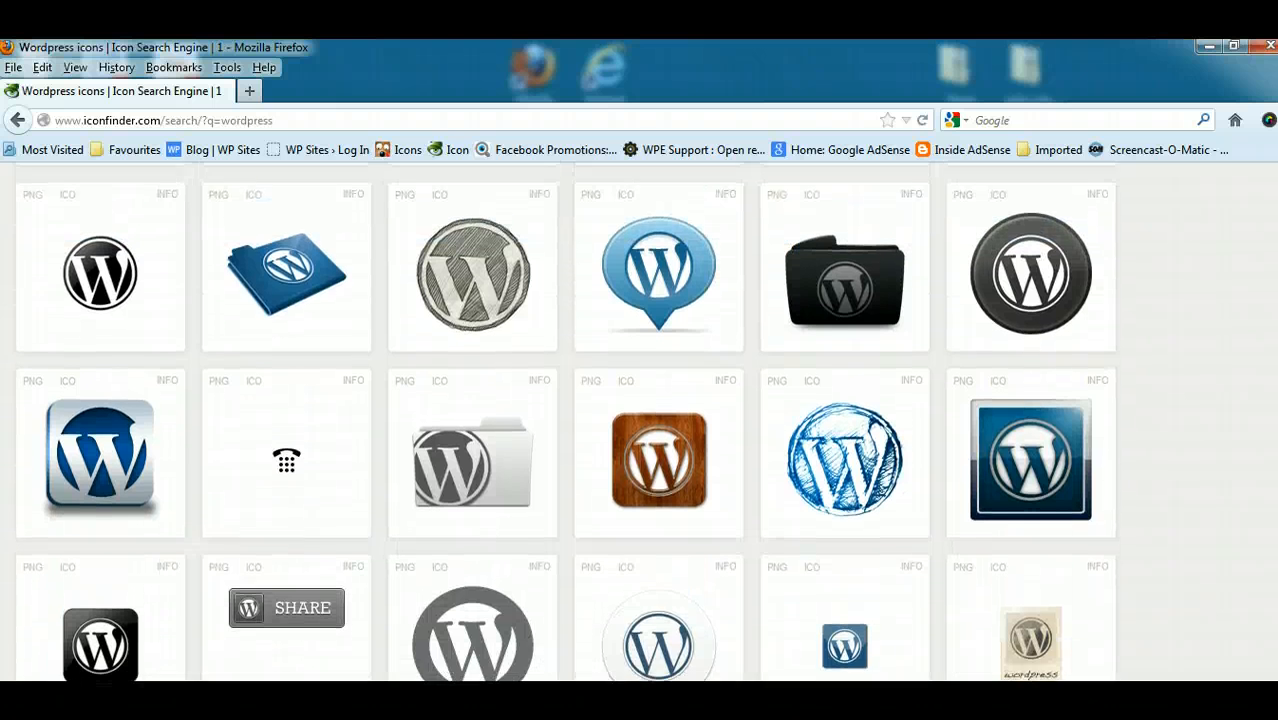
scroll(640, 420, down, 1)
scroll(630, 330, up, 1)
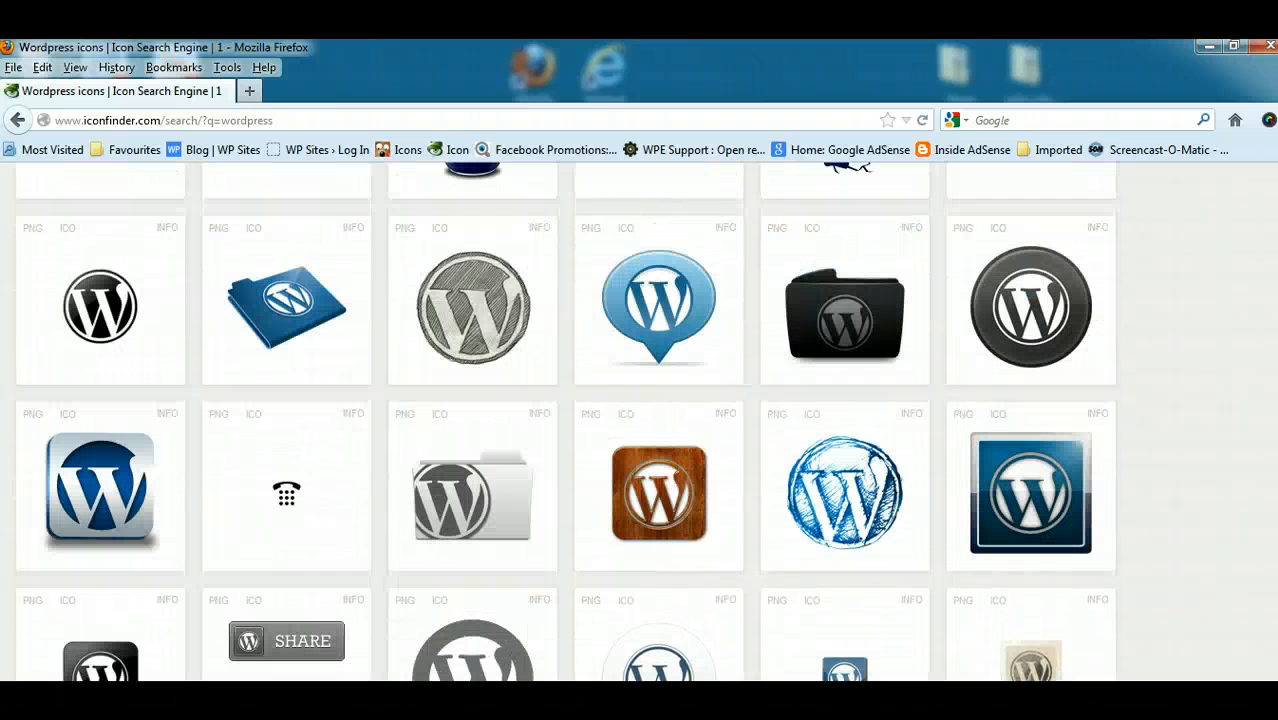
right_click(638, 297)
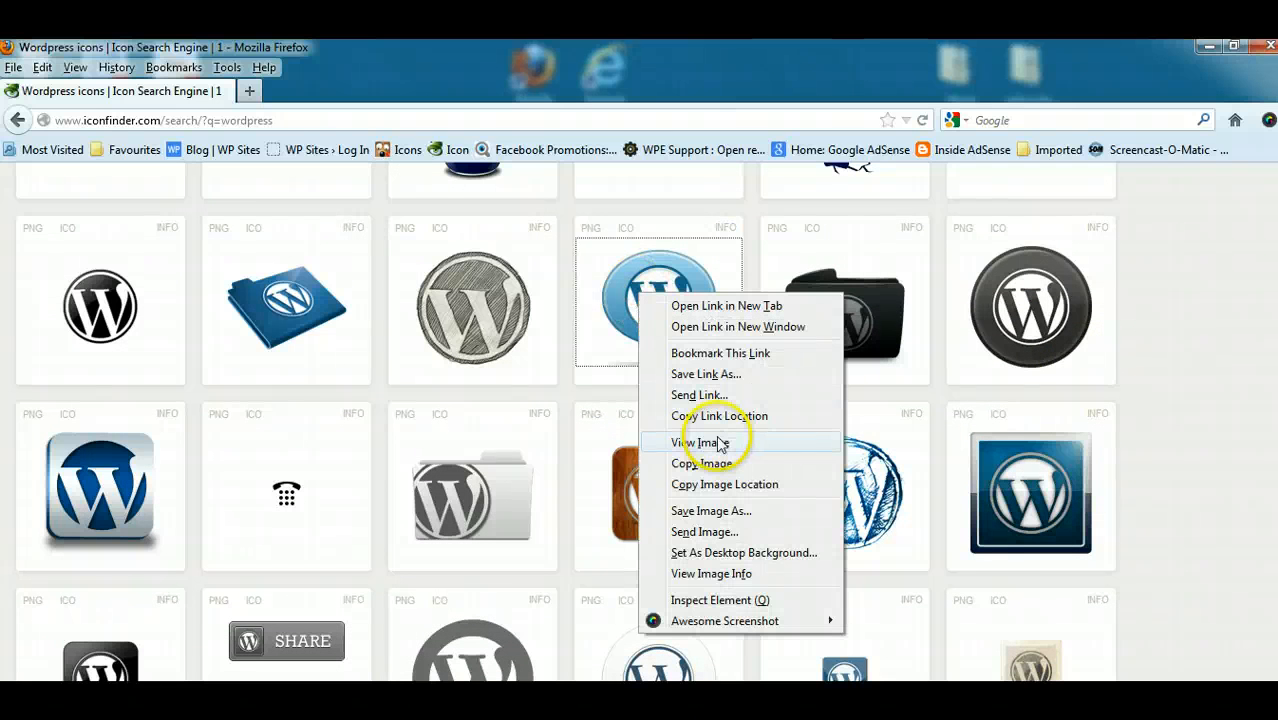
click(727, 514)
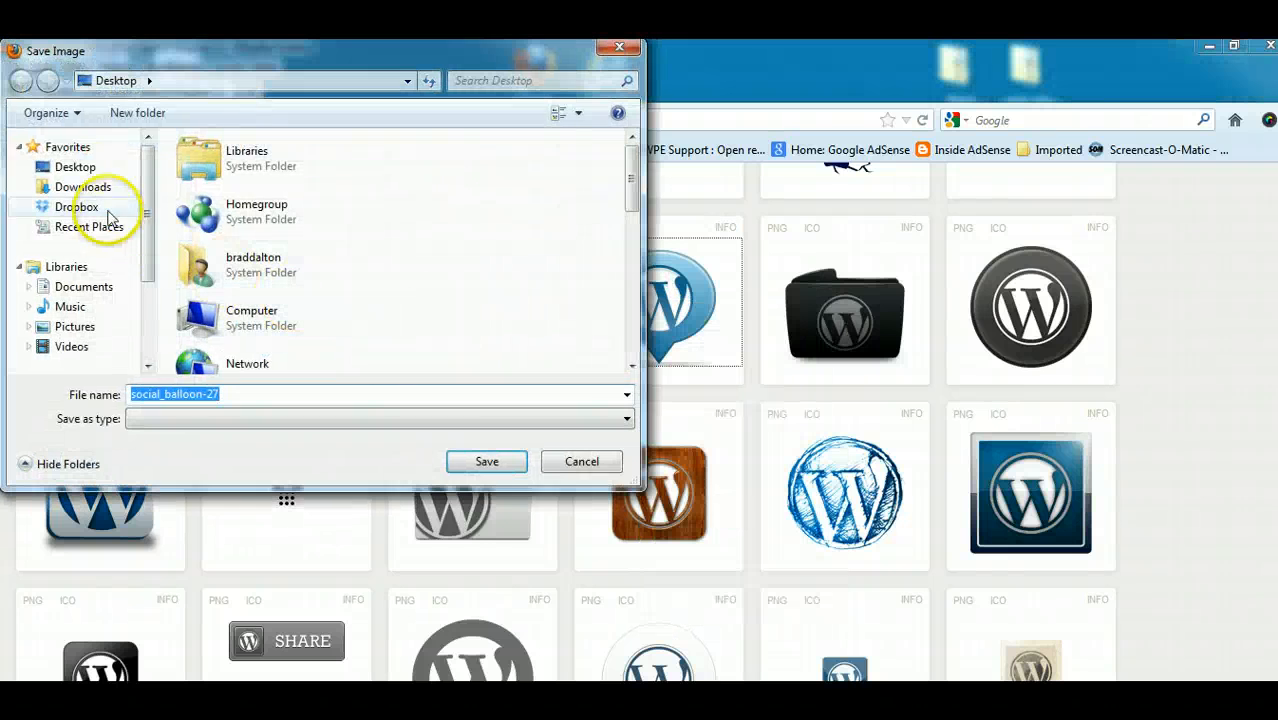
click(80, 166)
click(476, 460)
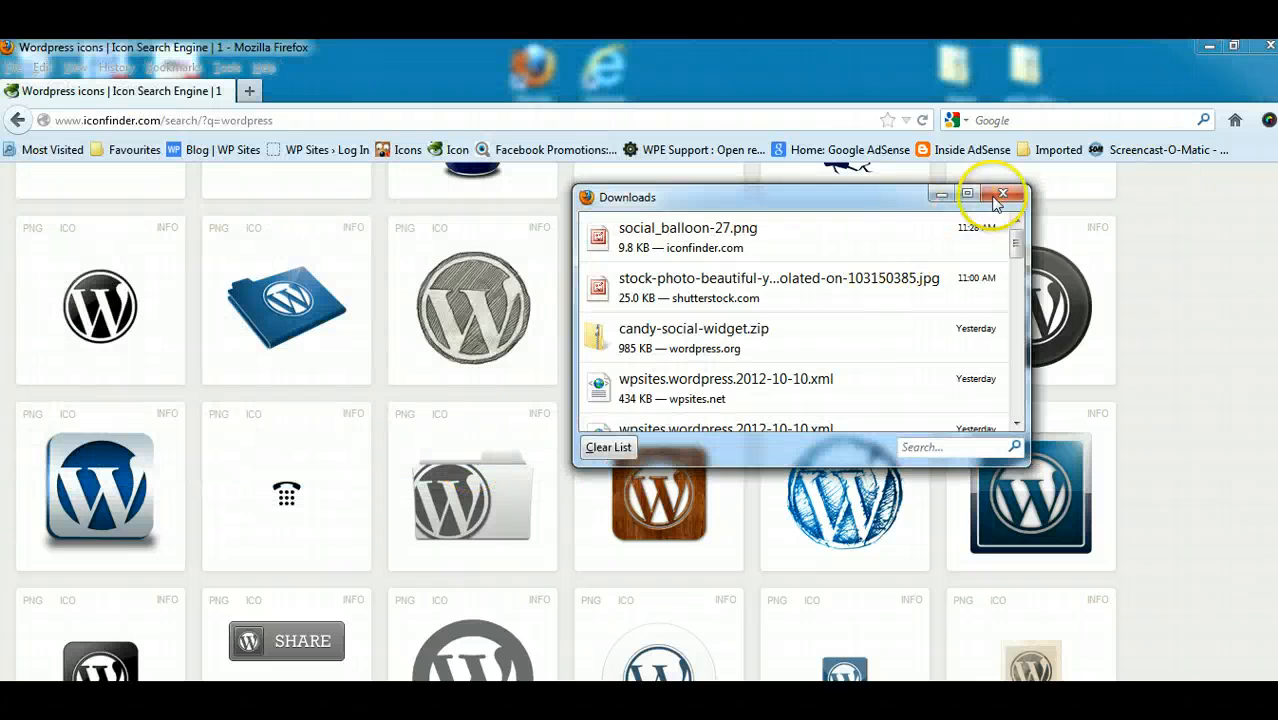
click(1001, 195)
- Open social_balloon-27 from the desktop in Microsoft Office Picture Manager, resize it to 90% of its original size, and save the change
key(super+d)
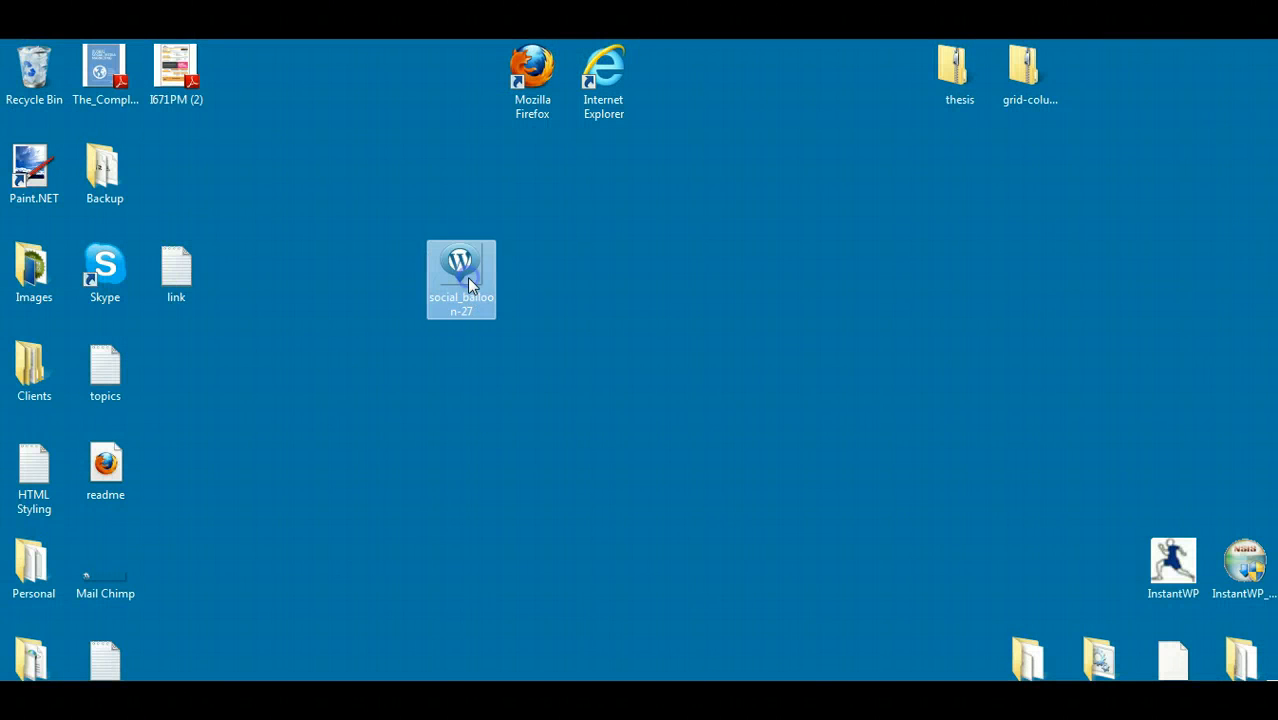
double_click(467, 280)
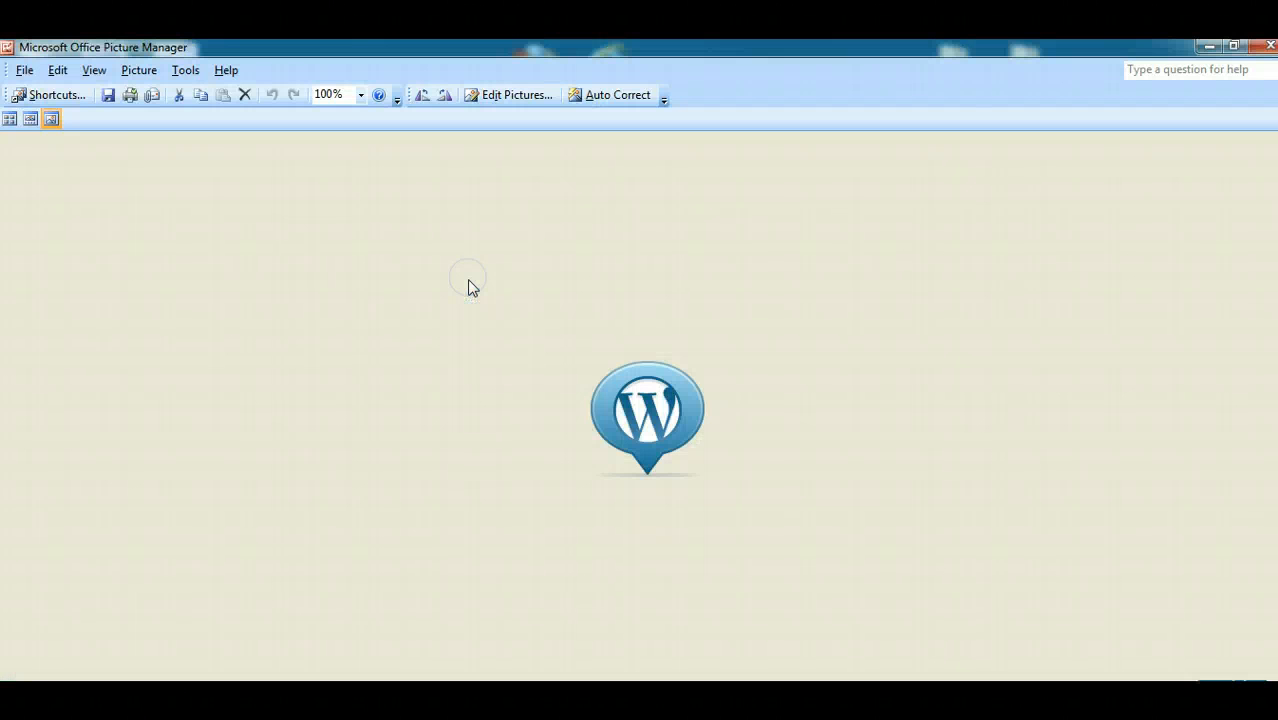
click(510, 95)
click(1105, 421)
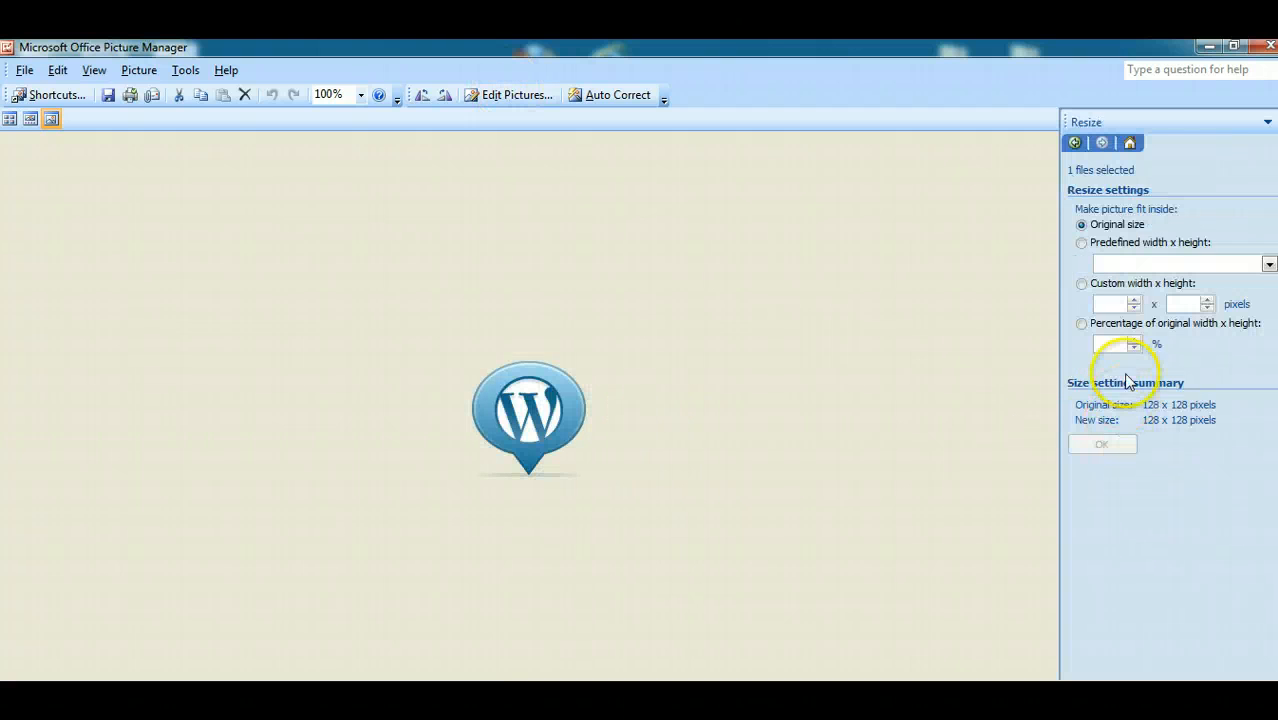
click(1135, 348)
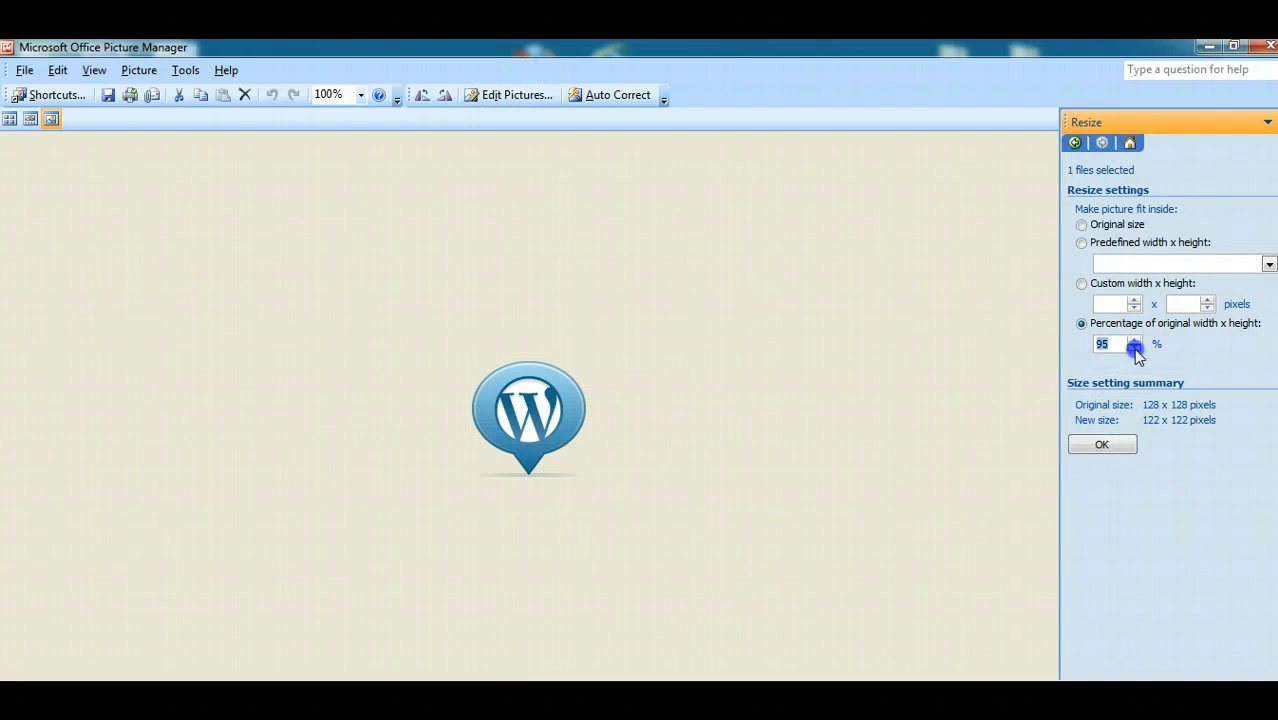
click(1105, 444)
click(1270, 47)
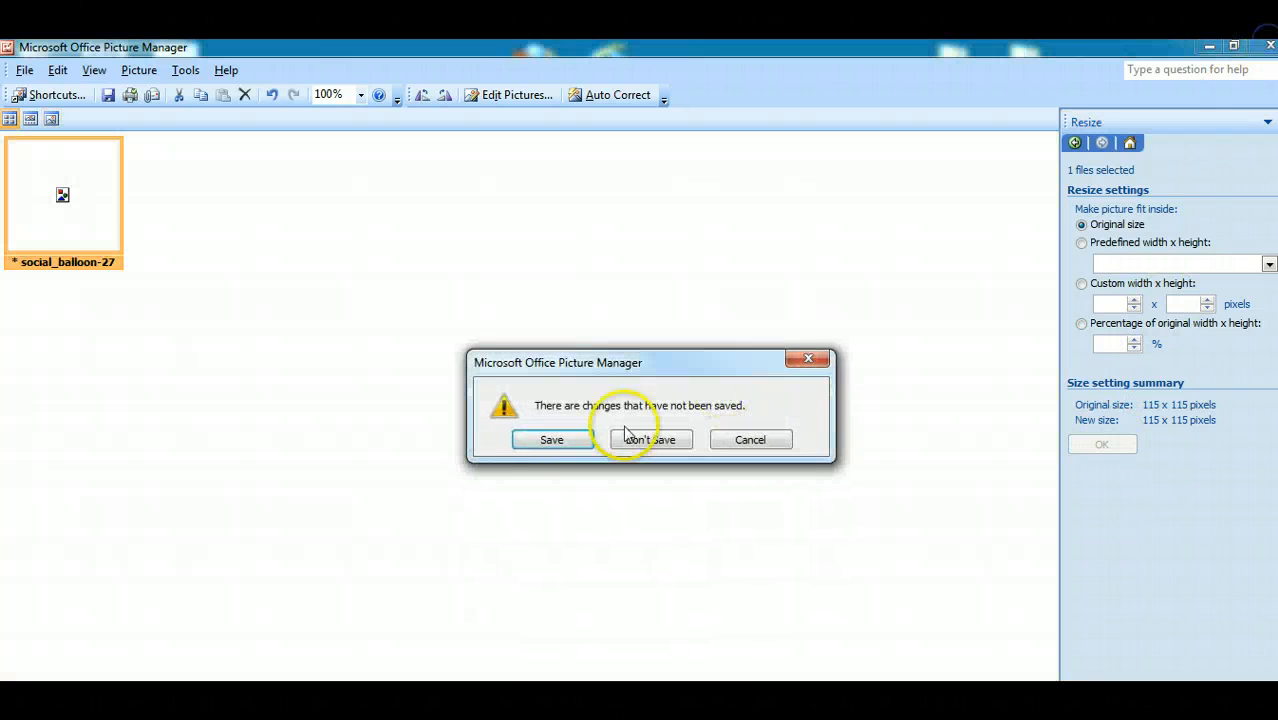
click(536, 438)
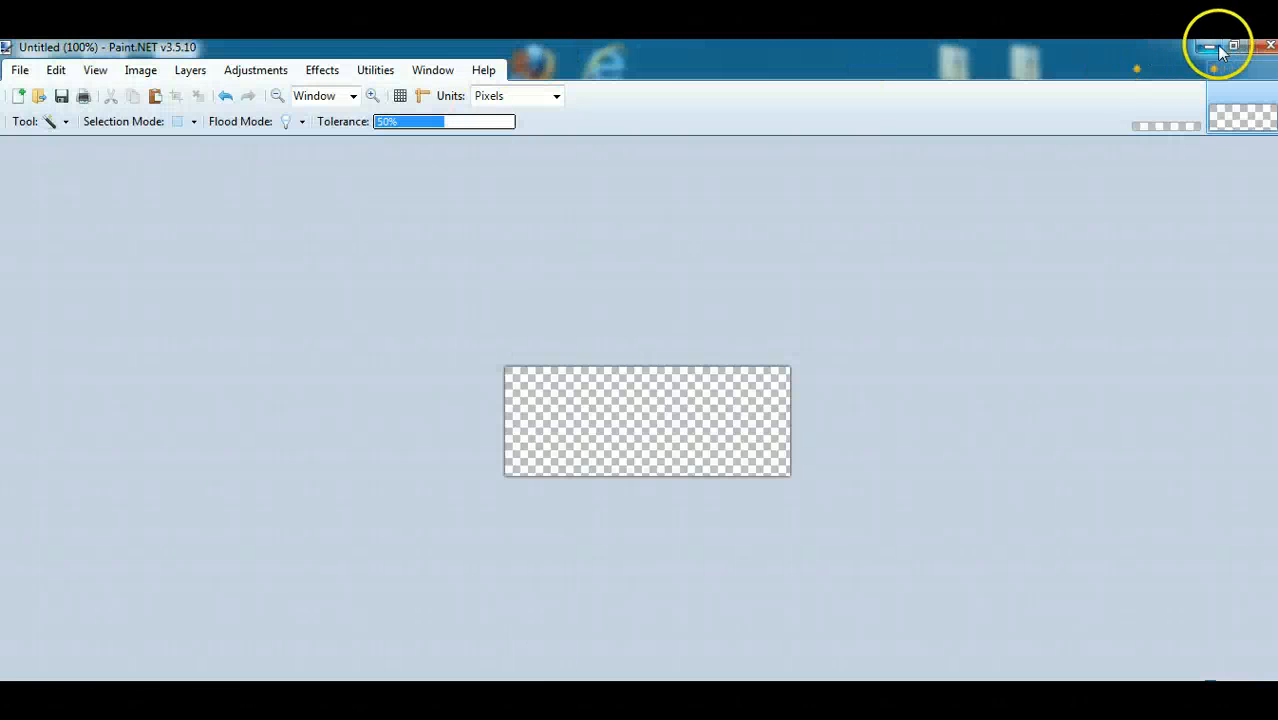
- Shrink the Paint.NET window to uncover the desktop and add the social_balloon-27 icon to the transparent 300 × 115 pixel image
click(1222, 47)
mouse_move(750, 52)
mouse_down()
mouse_move(1105, 105)
mouse_move(1035, 90)
mouse_up()
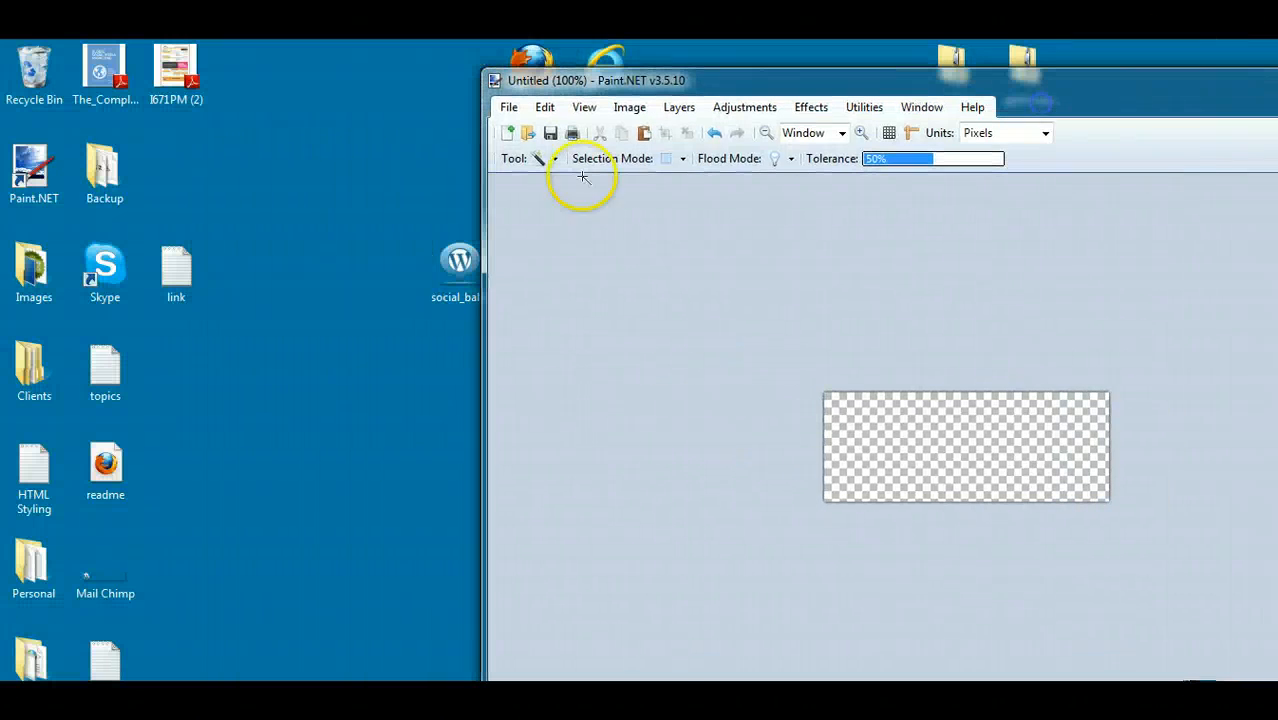
mouse_move(440, 258)
mouse_down()
mouse_move(665, 385)
mouse_move(312, 252)
mouse_move(856, 457)
mouse_up()
click(889, 432)
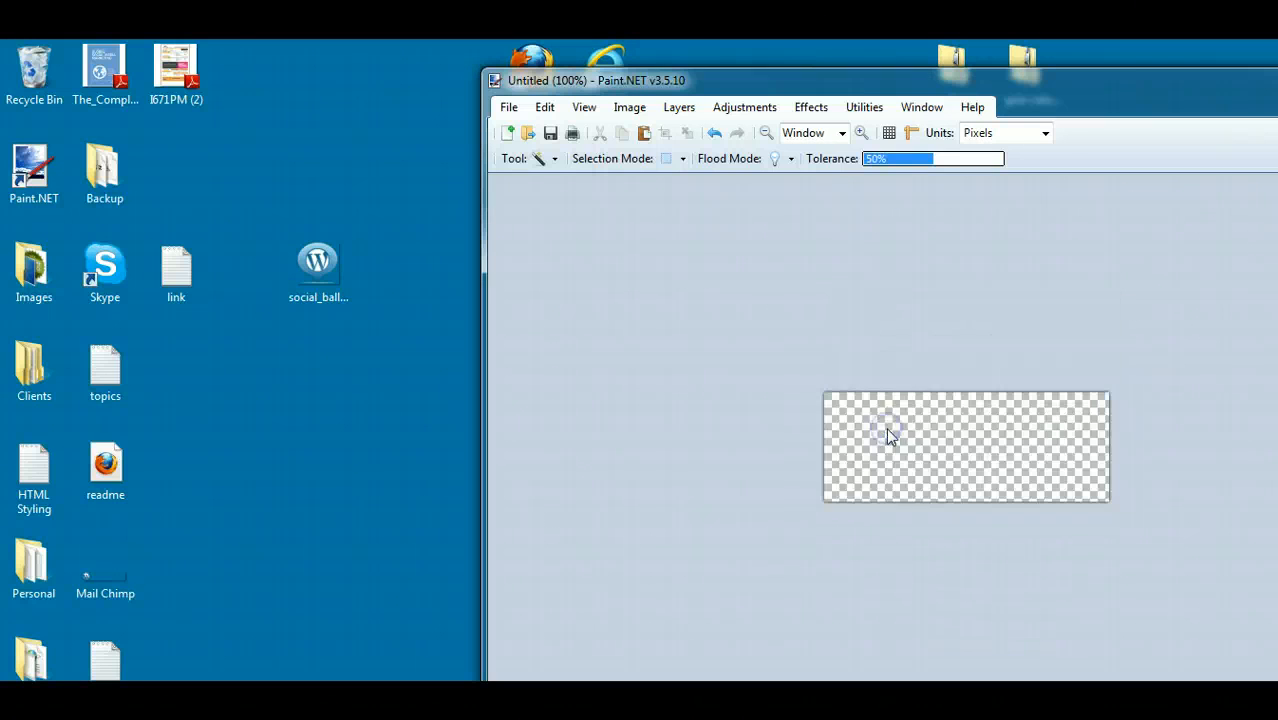
drag(1101, 91, 961, 74)
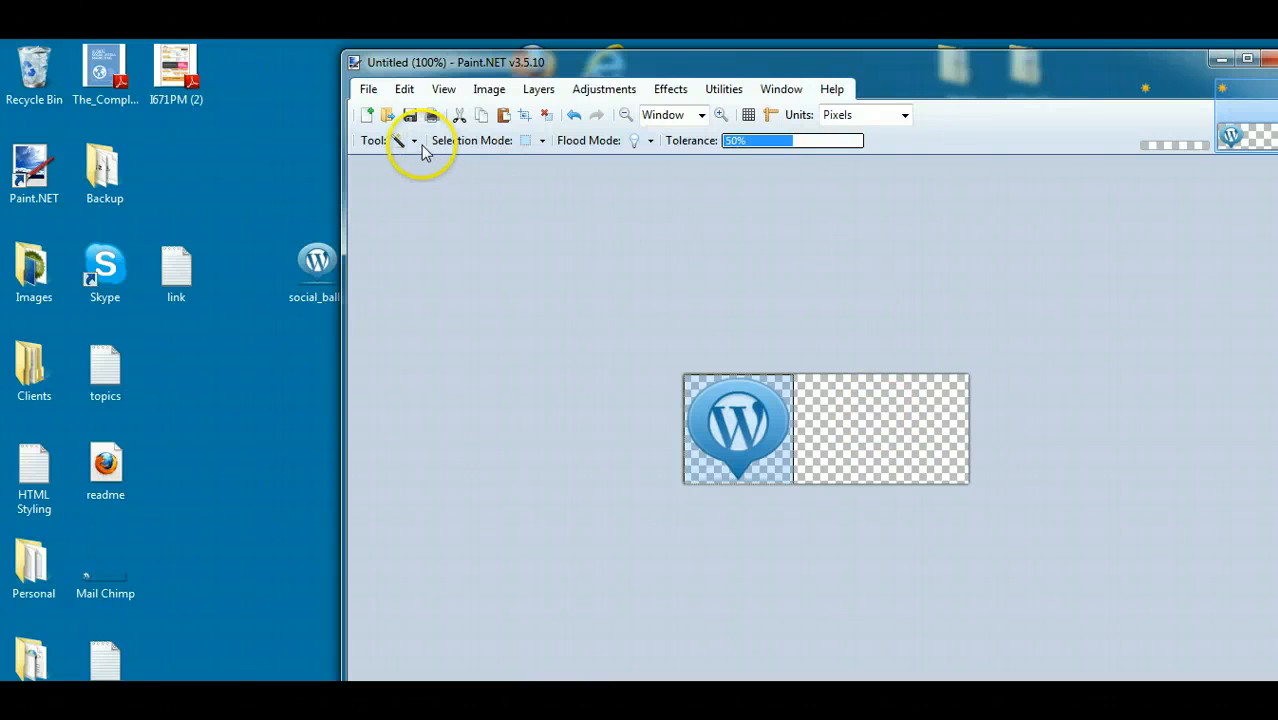
- Save the image to the desktop as Untitled in Paint.NET (*.pdn) format, then close Paint.NET and discard the other unsaved image
click(368, 89)
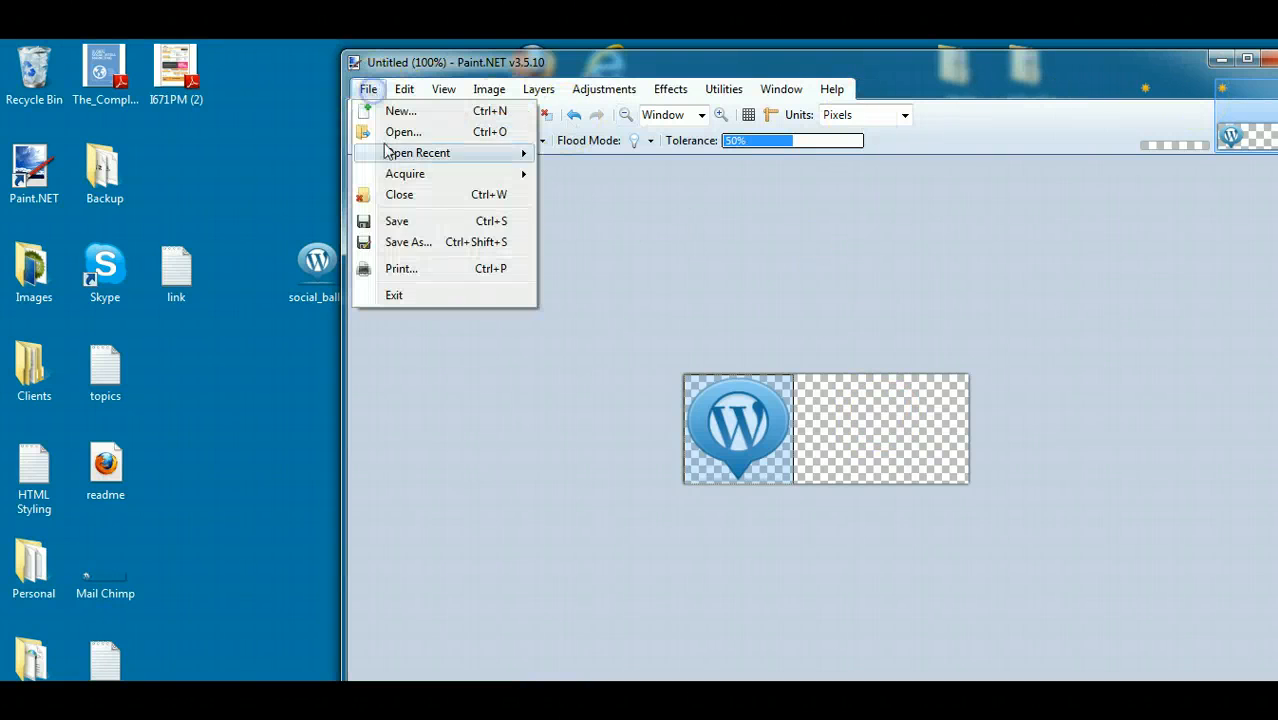
click(405, 244)
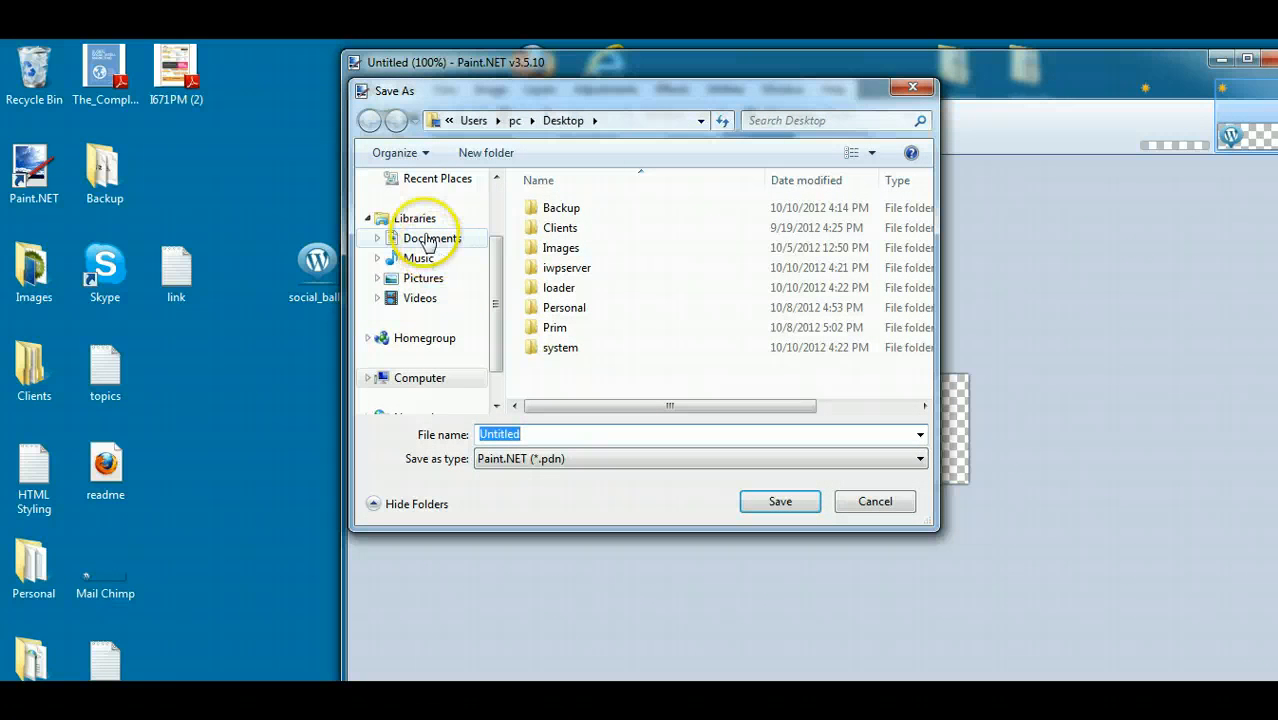
scroll(478, 232, up, 3)
click(422, 206)
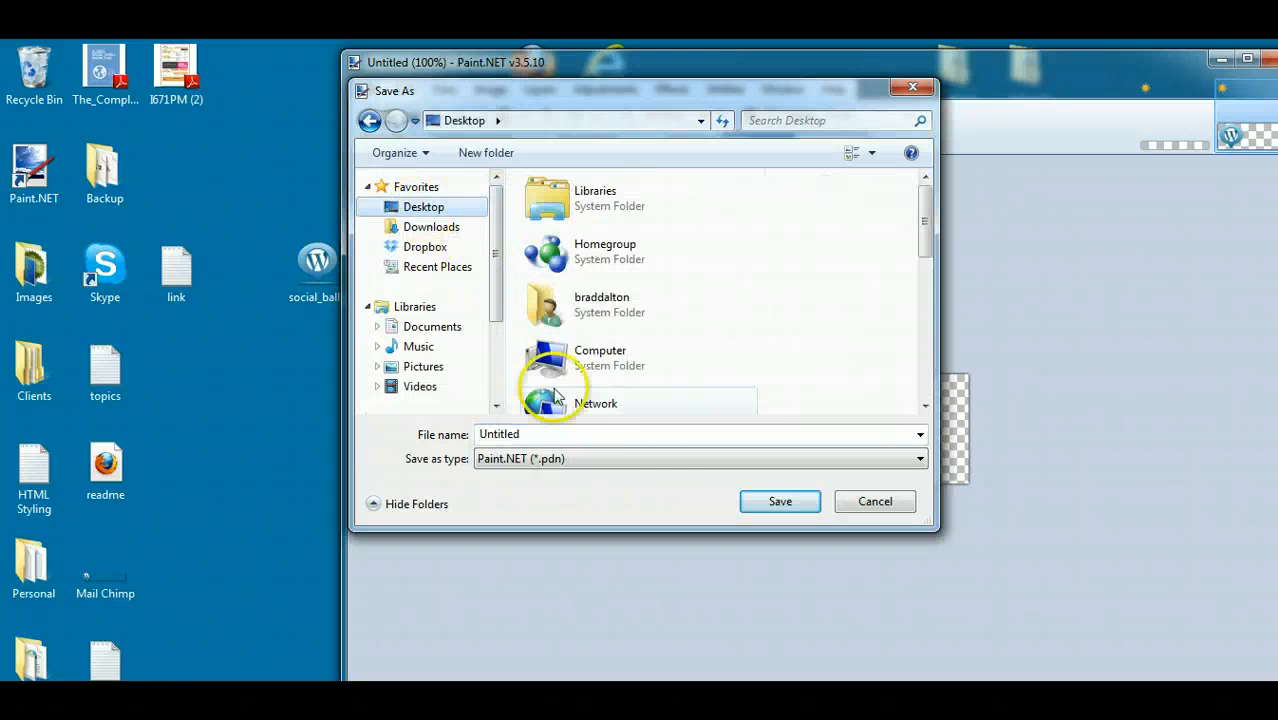
click(779, 502)
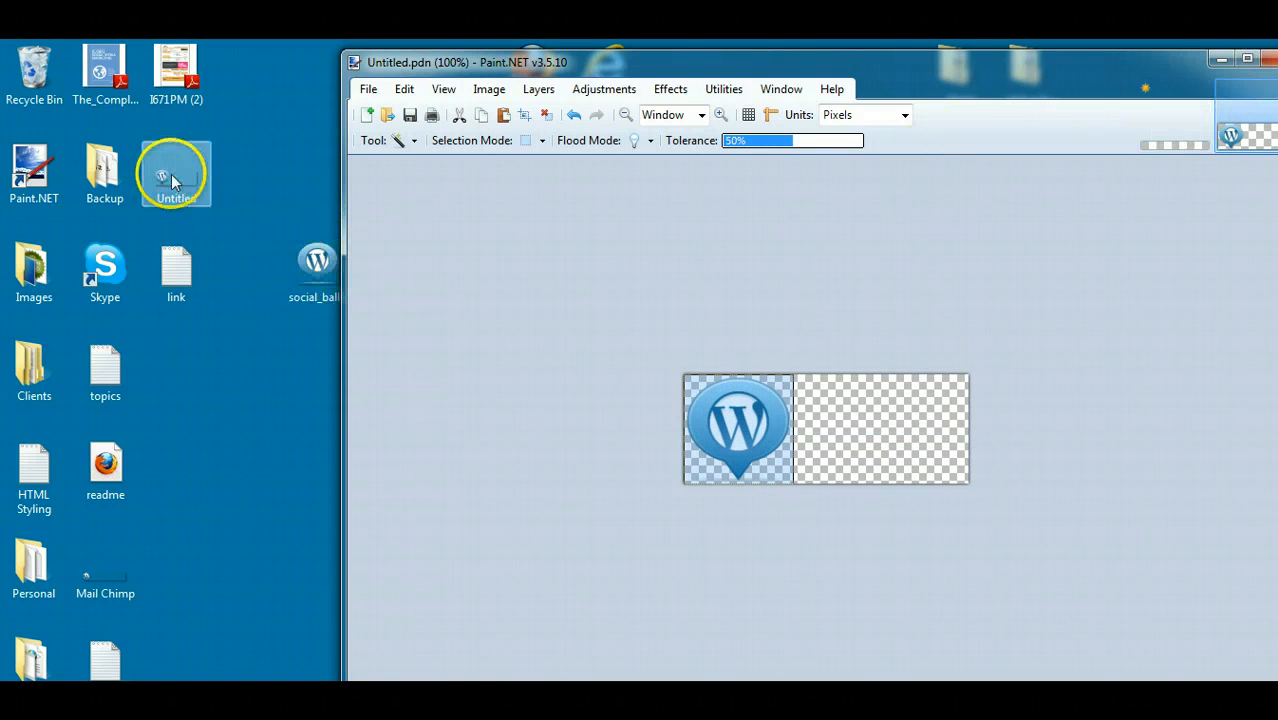
click(1270, 58)
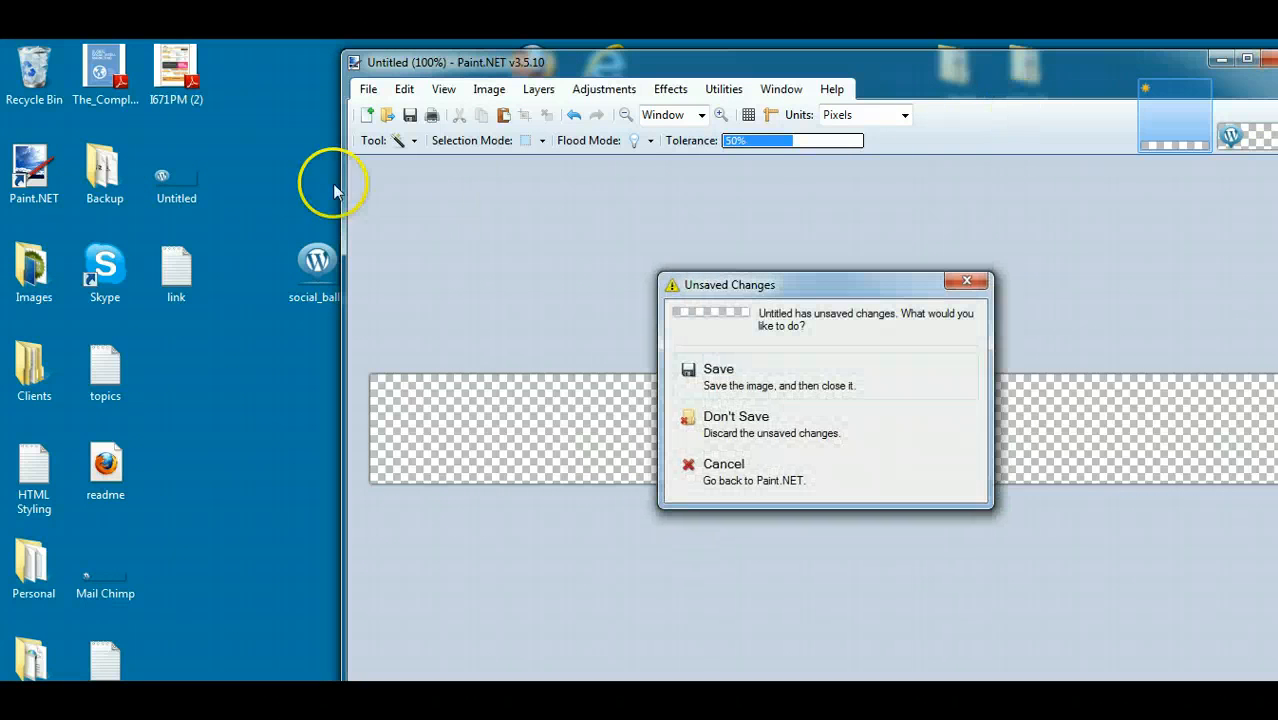
click(722, 420)
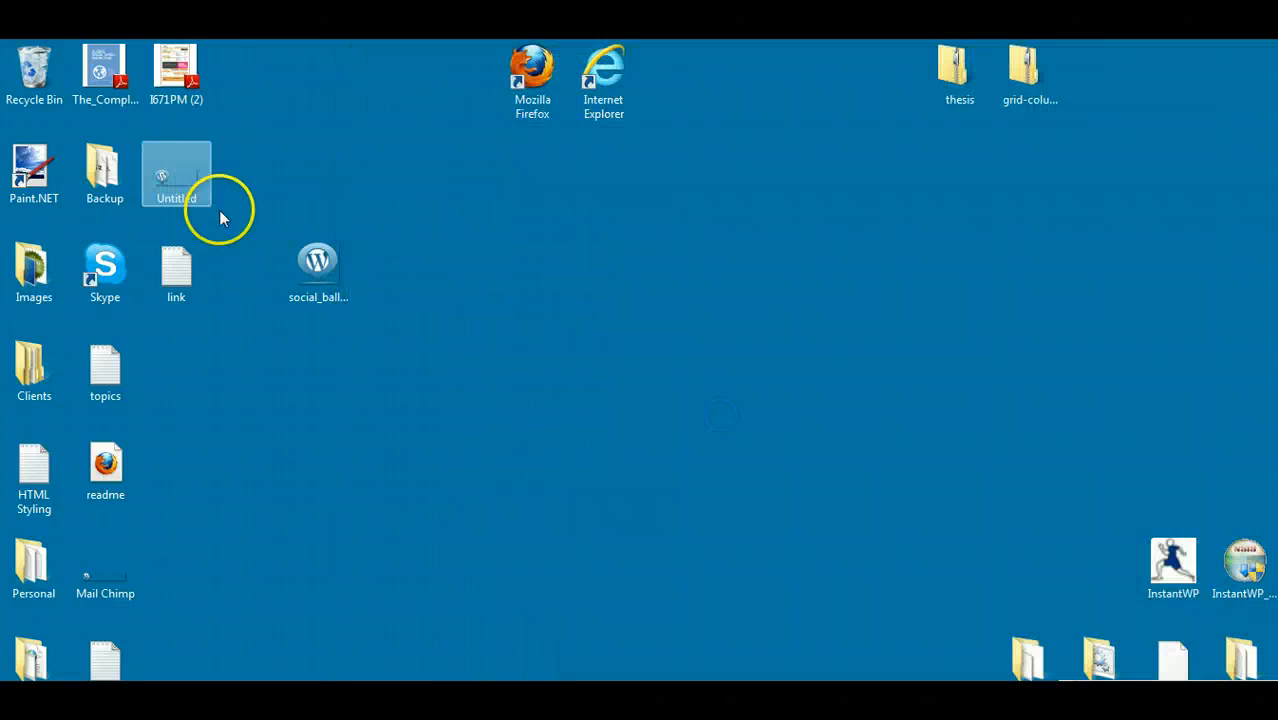
- Reopen Untitled from the desktop and add the text "Your Website" beside the WordPress icon with the Text tool
double_click(168, 178)
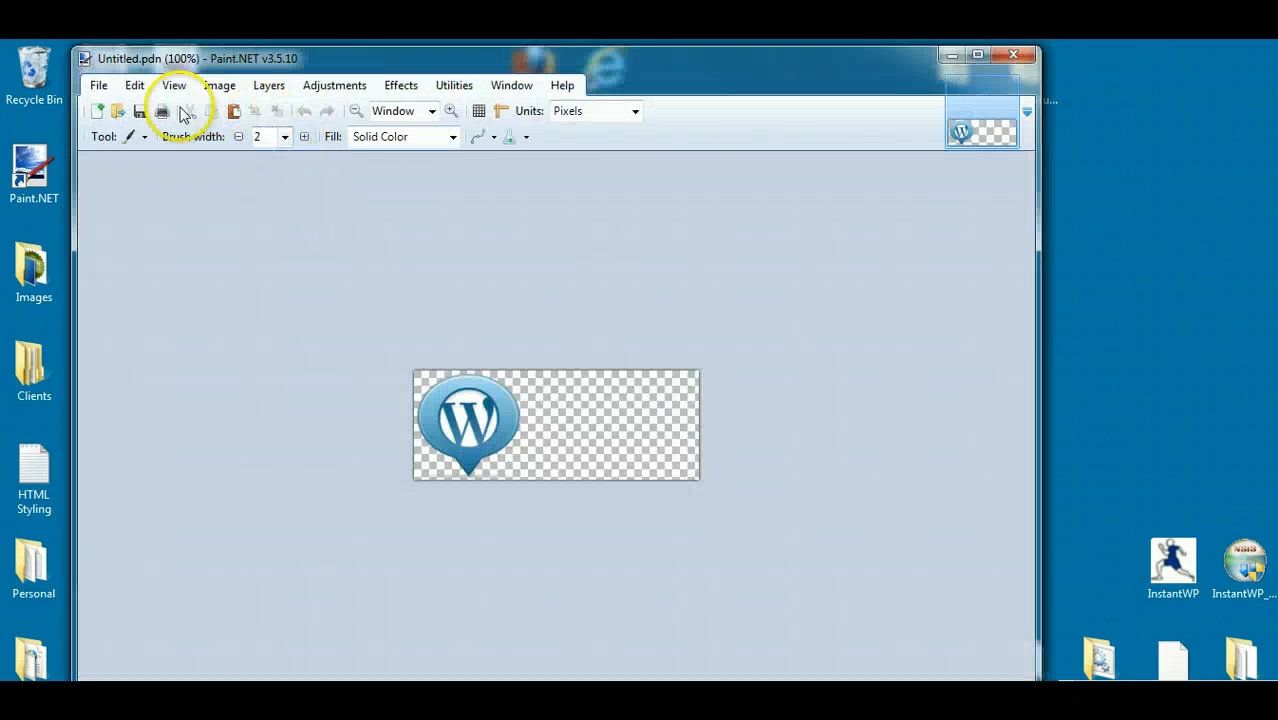
click(142, 136)
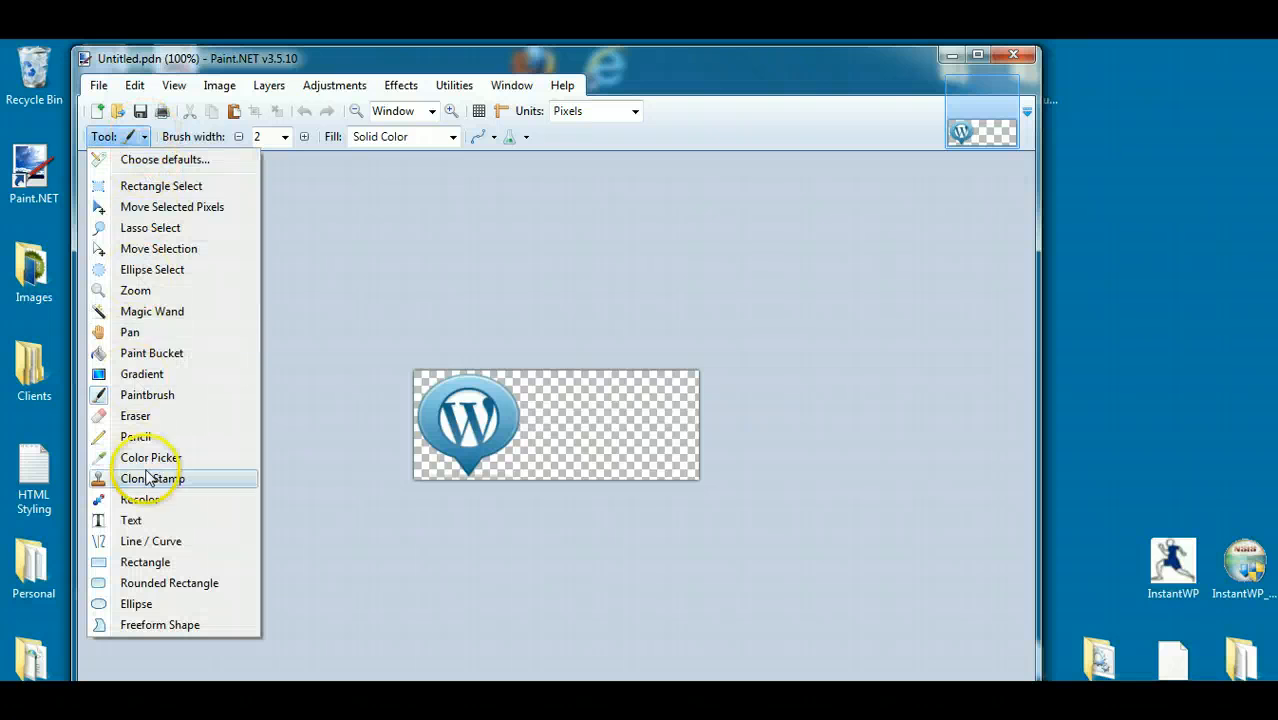
click(140, 518)
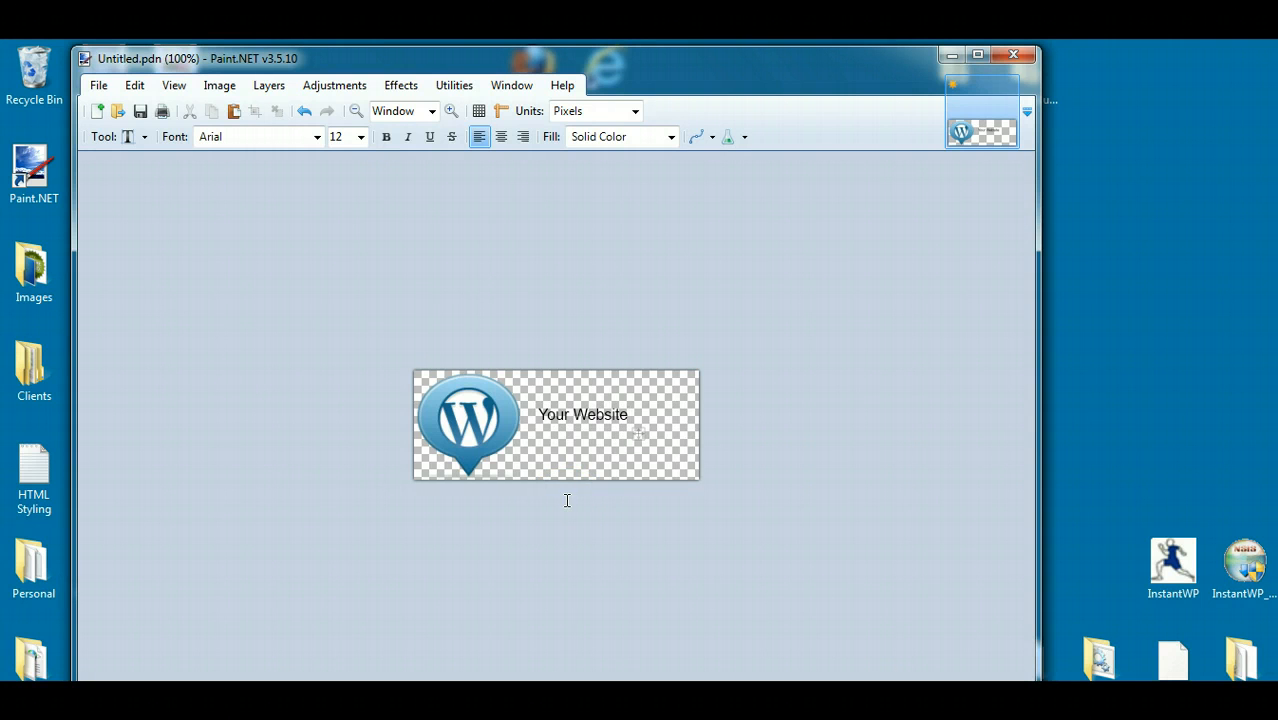
- Format the "Your Website" text as bold Baskerville Old Face at size 20 and nudge it slightly down and left
click(316, 137)
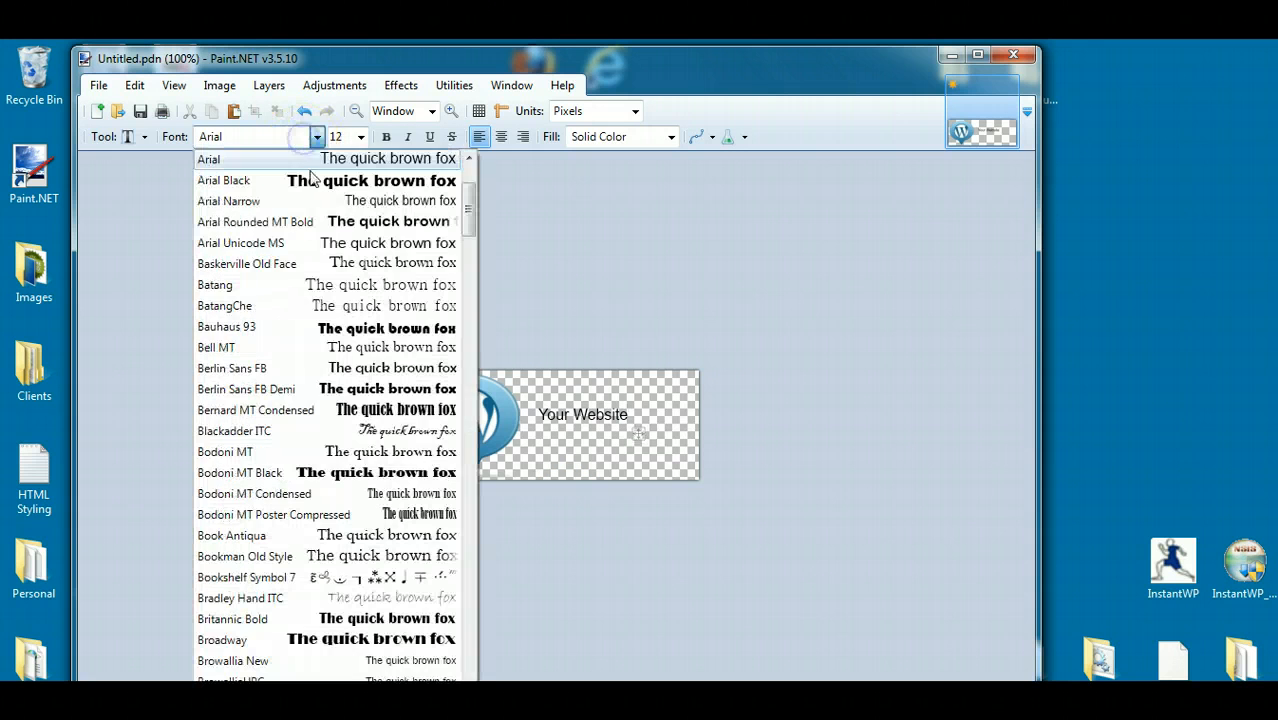
click(288, 262)
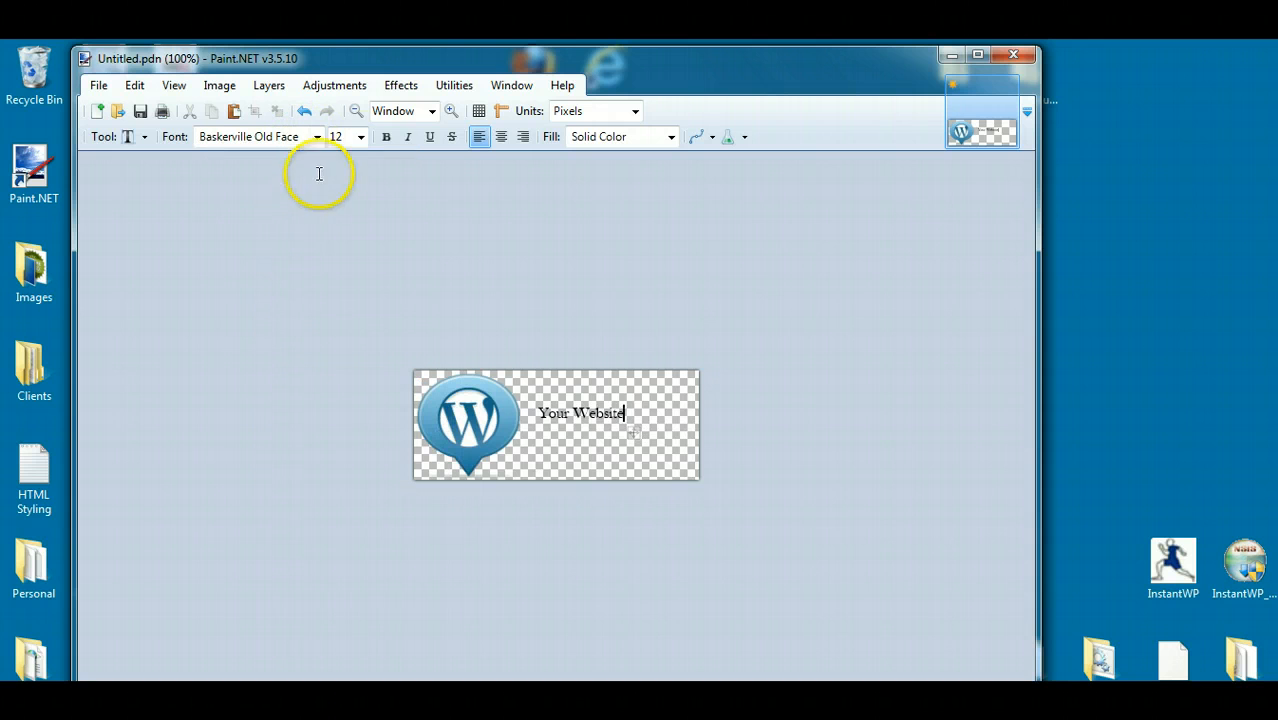
click(385, 138)
click(360, 137)
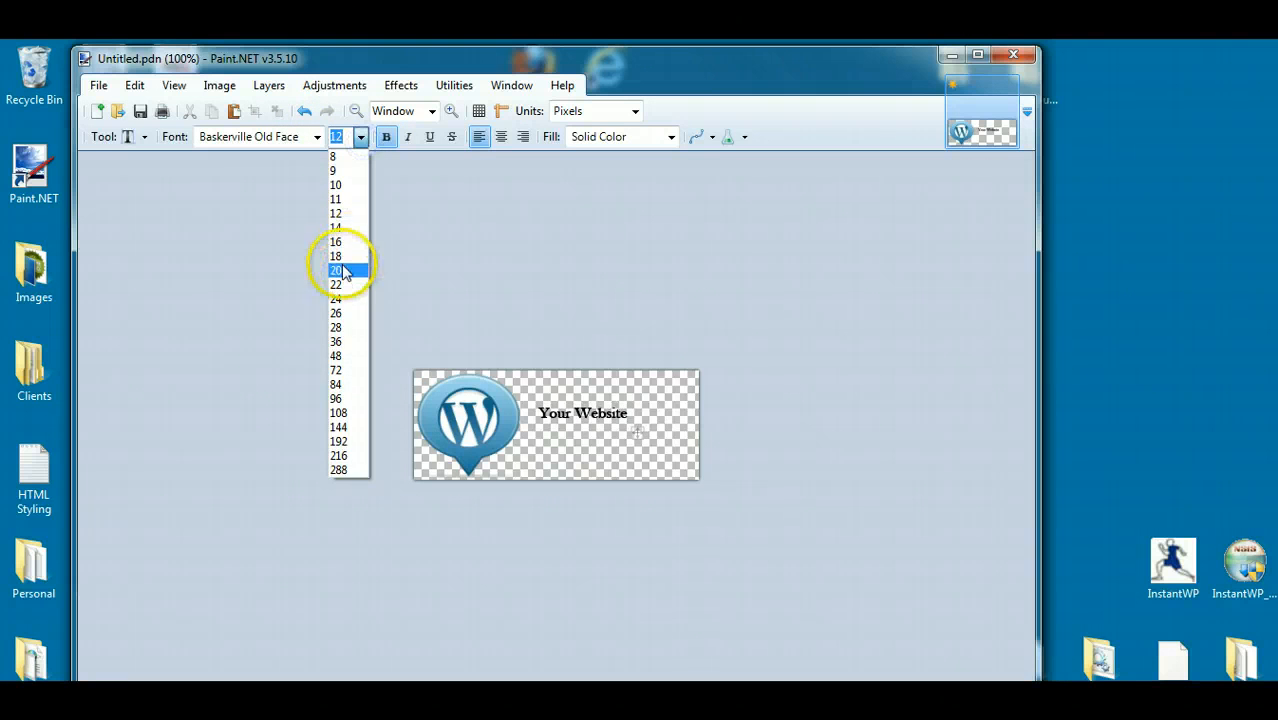
click(342, 264)
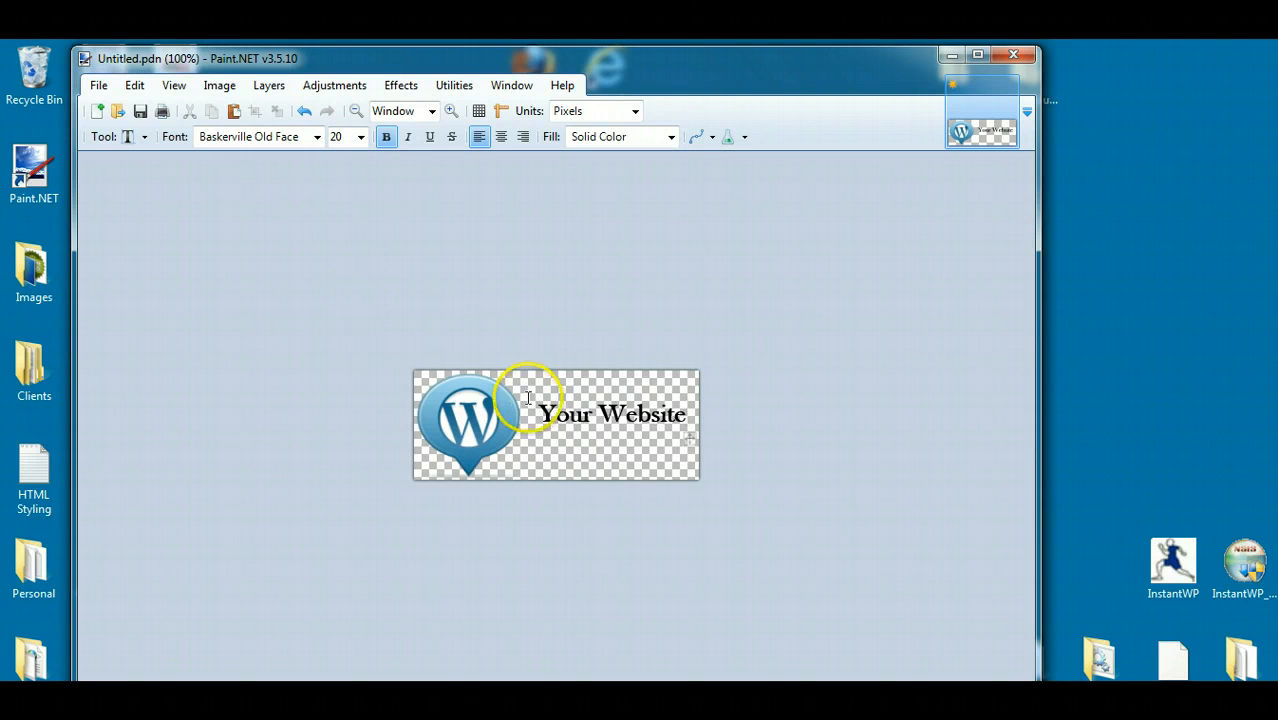
drag(690, 441, 687, 446)
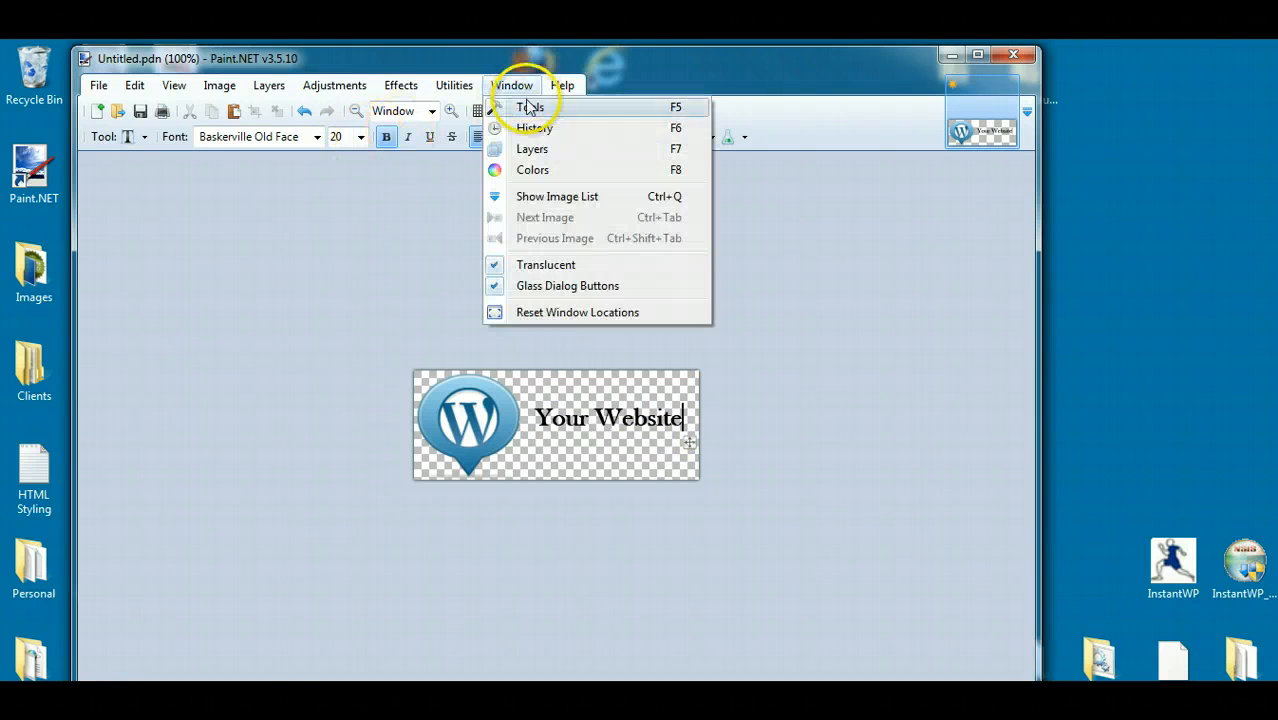
- Color the "Your Website" text dark blue, set its size to 22, and shift it left to fit inside the image
click(533, 169)
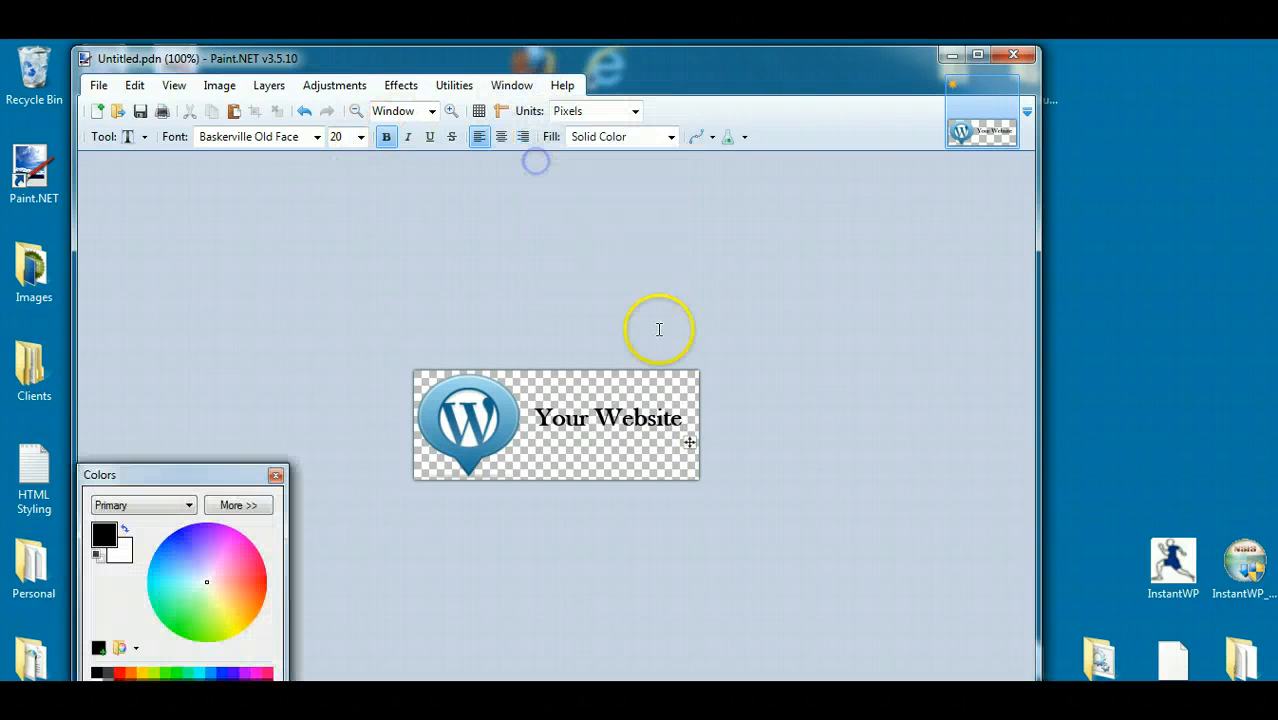
click(211, 676)
click(275, 475)
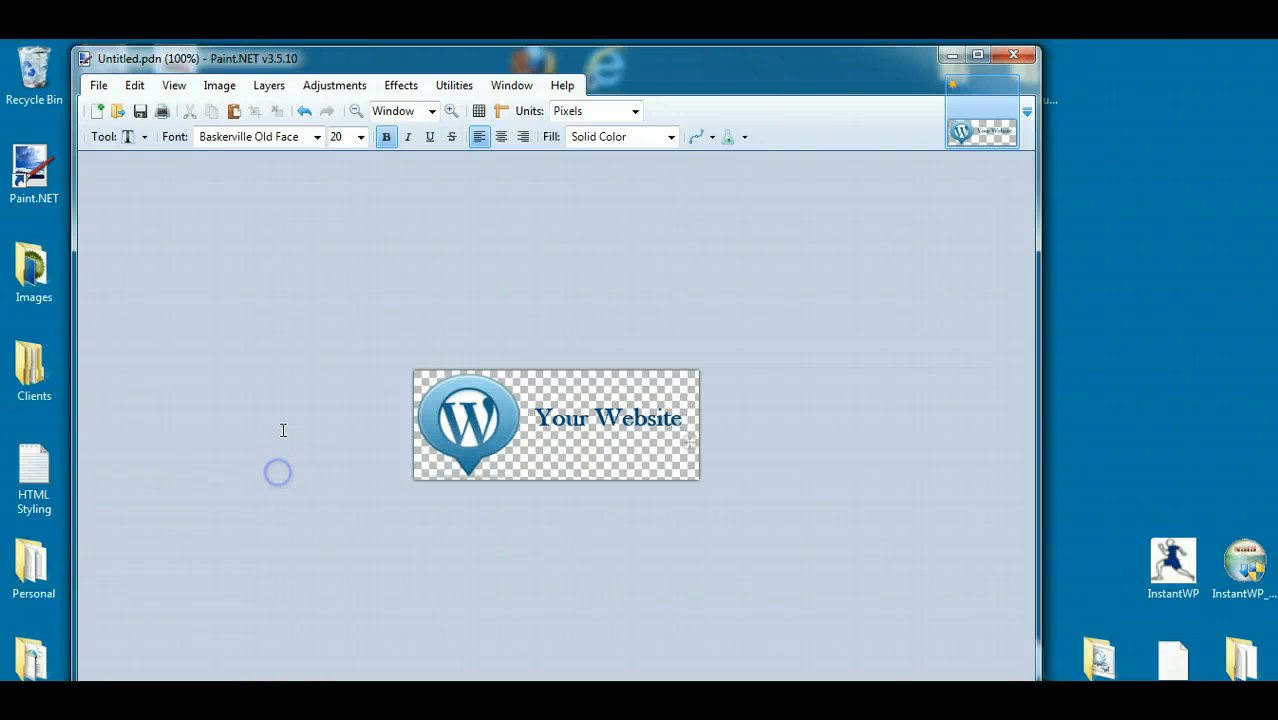
click(358, 137)
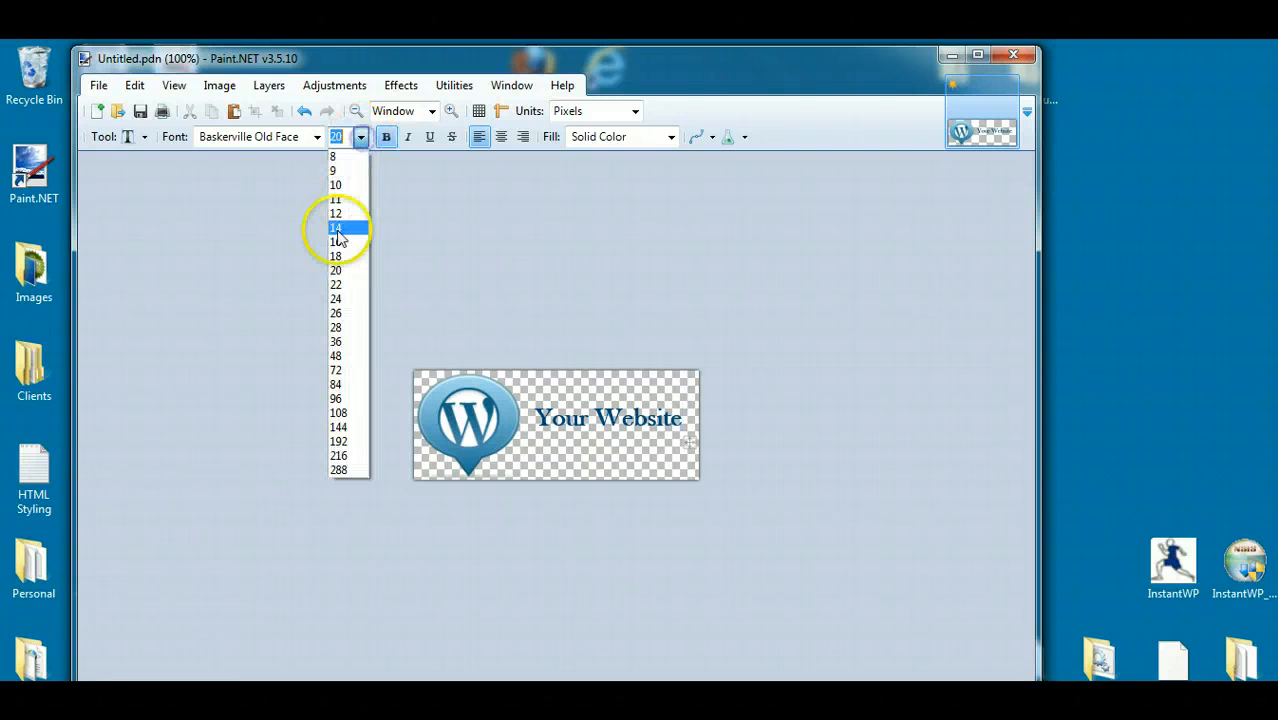
click(337, 286)
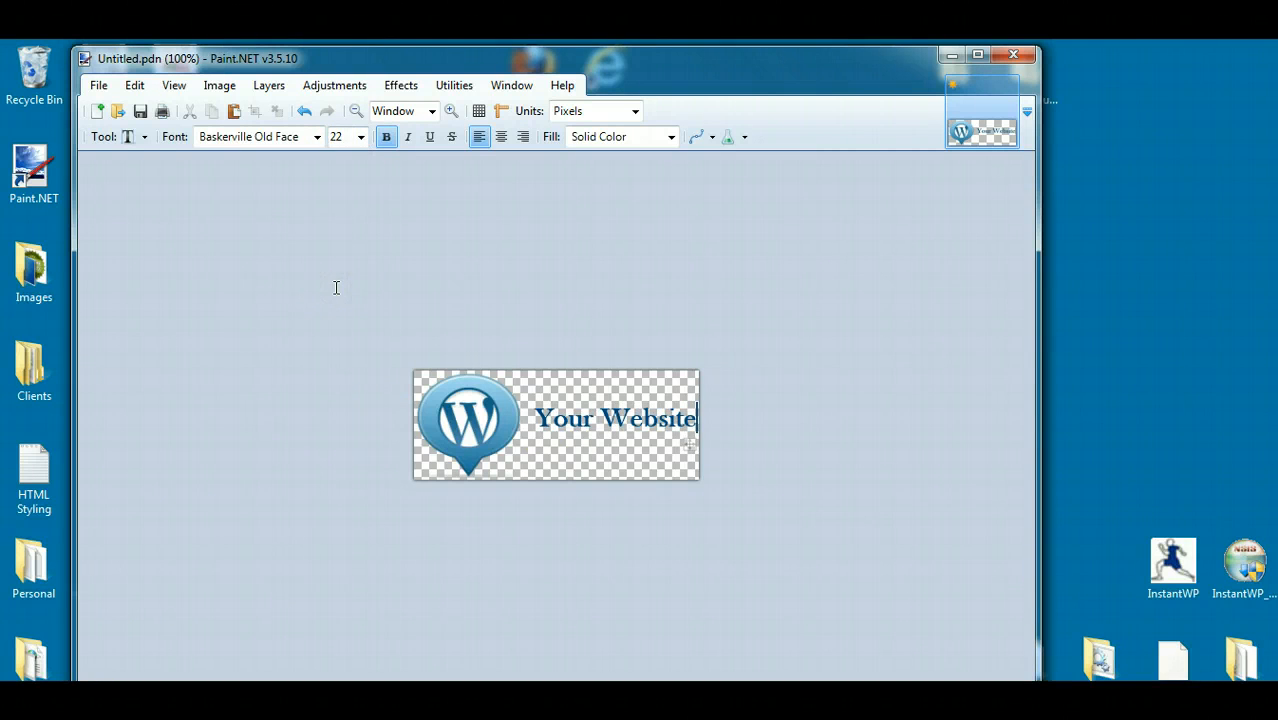
click(671, 447)
drag(688, 450, 682, 447)
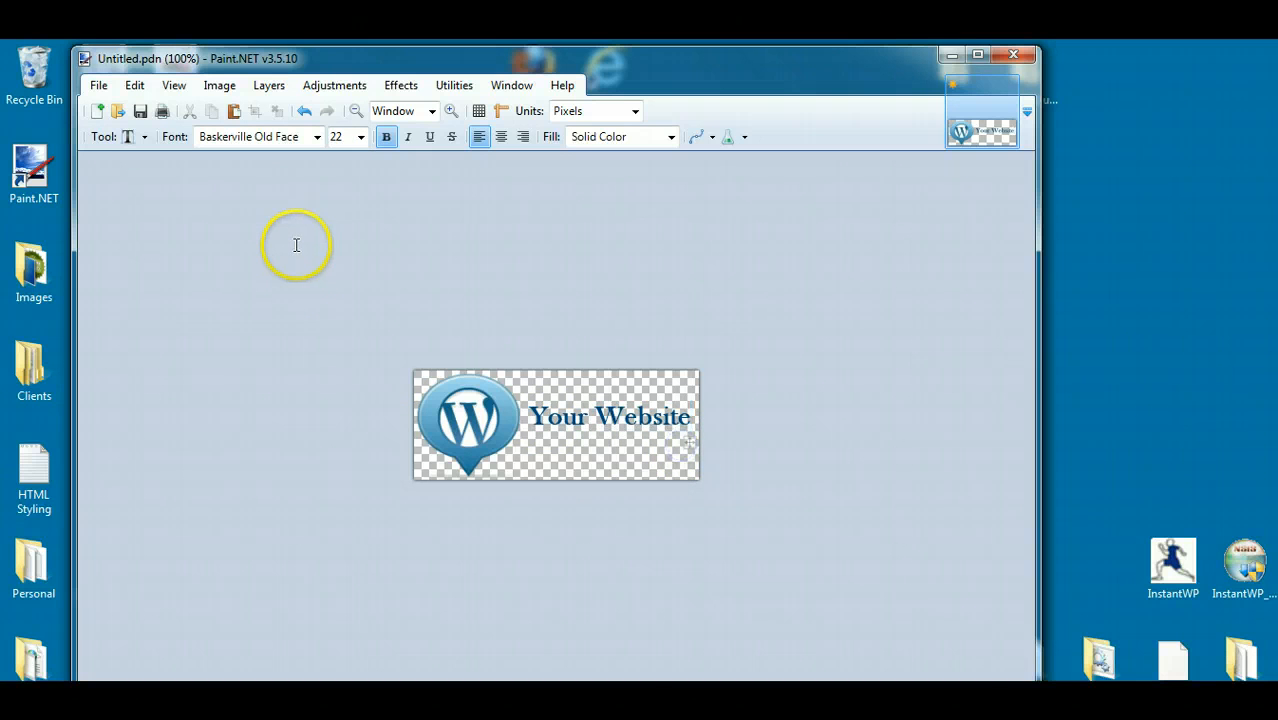
- Save the image to the desktop as header in PNG format with its layers flattened, and close Paint.NET
click(105, 90)
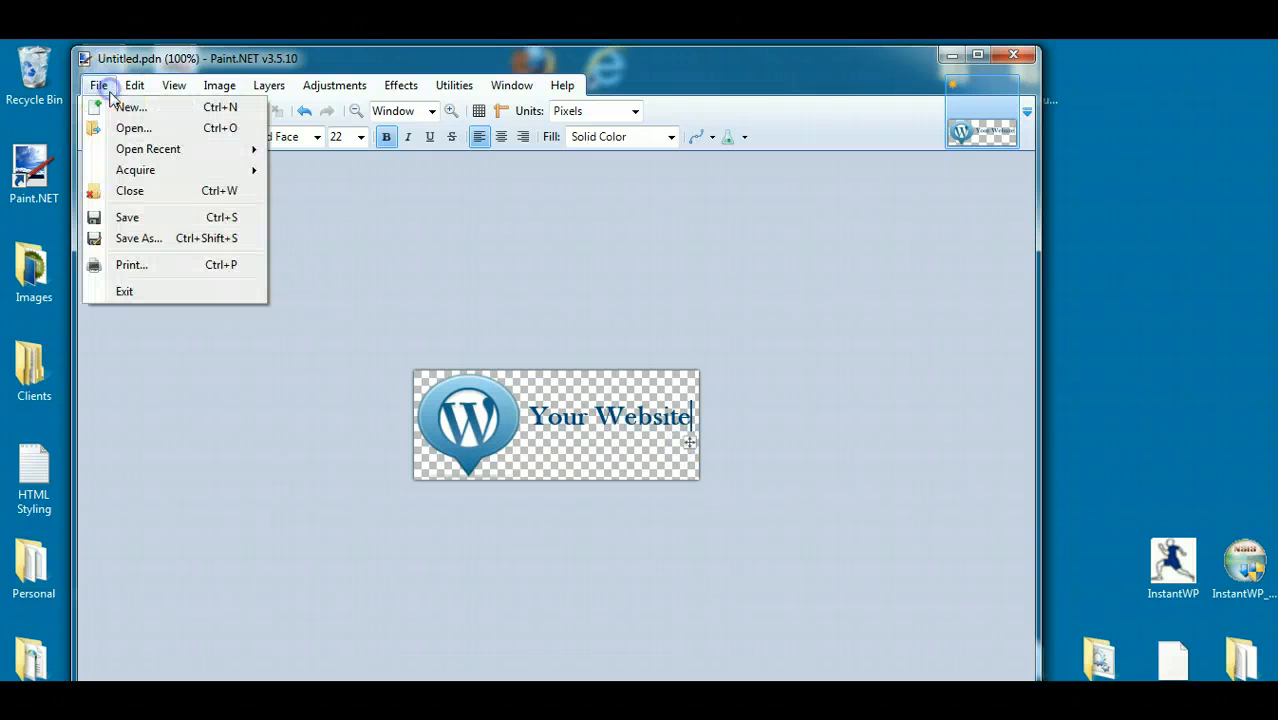
click(122, 232)
click(157, 204)
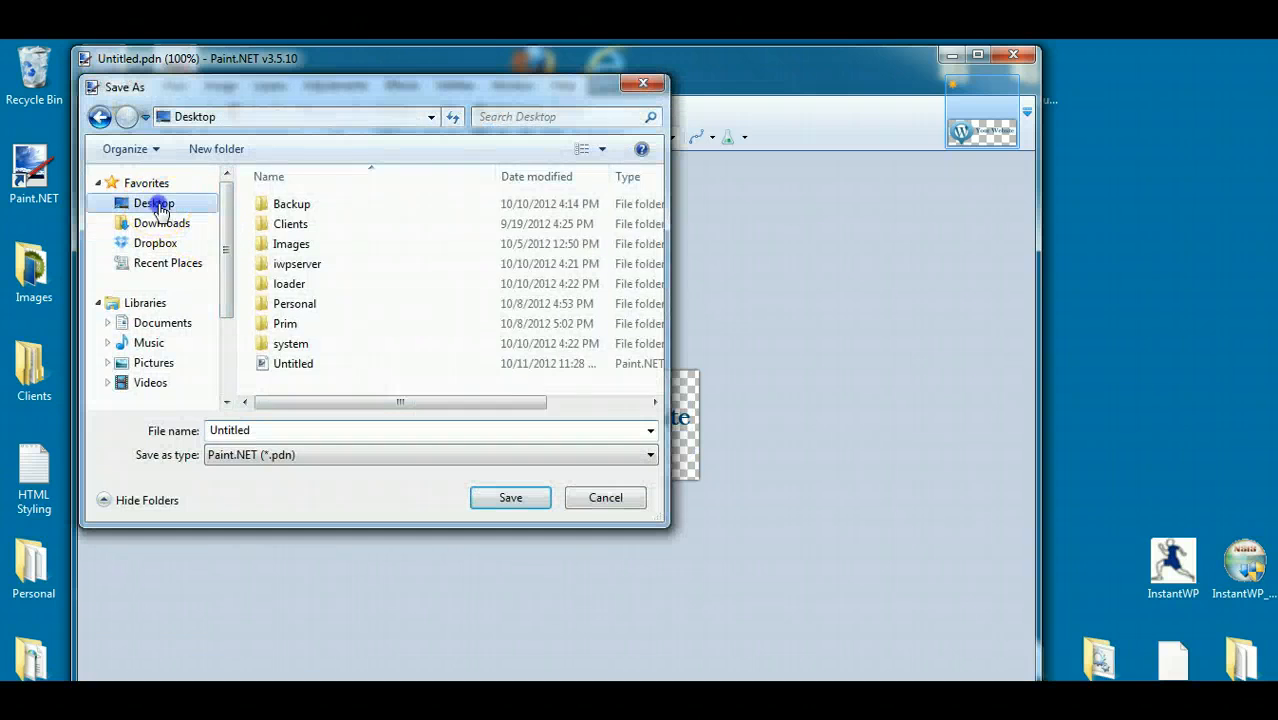
double_click(285, 431)
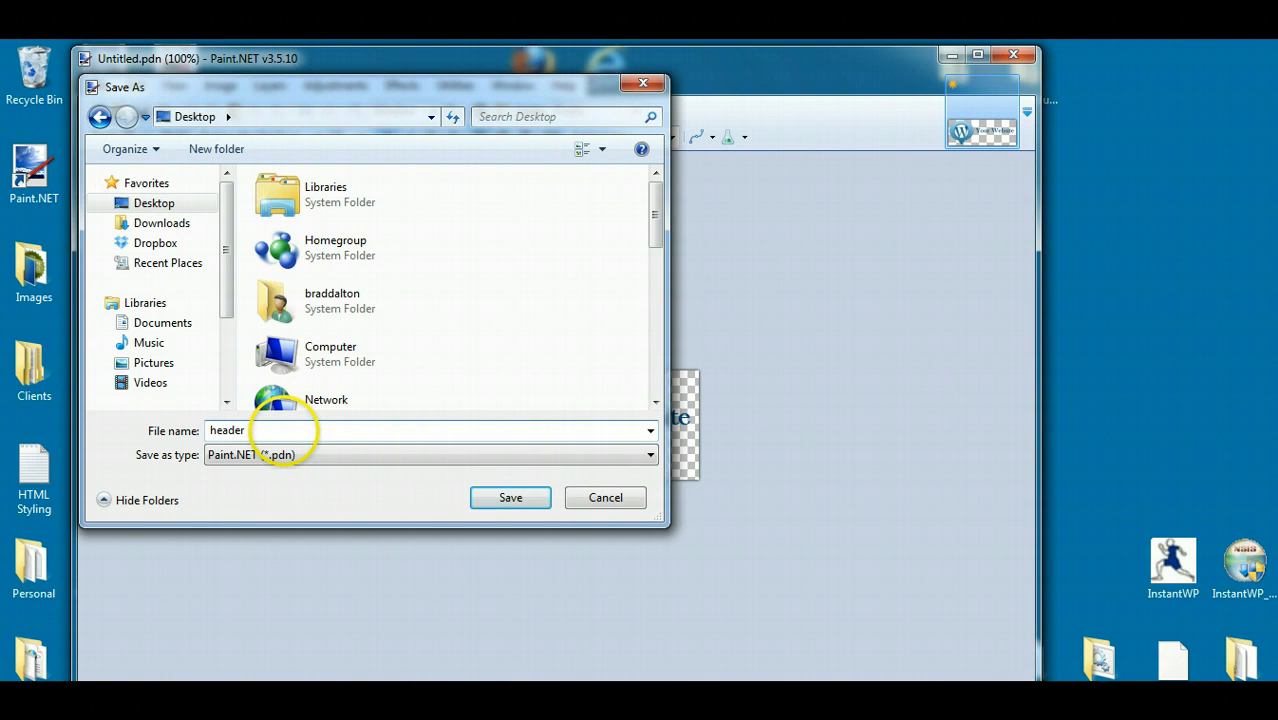
text(header)
click(650, 455)
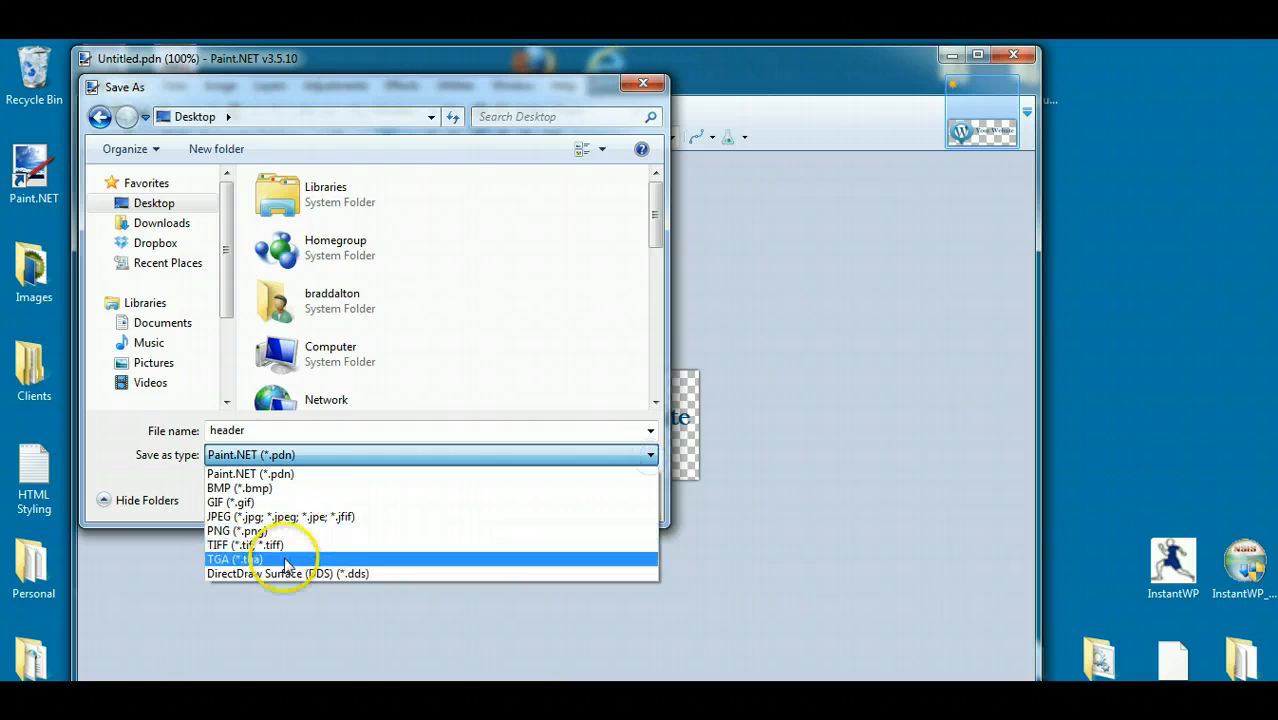
click(238, 530)
click(509, 495)
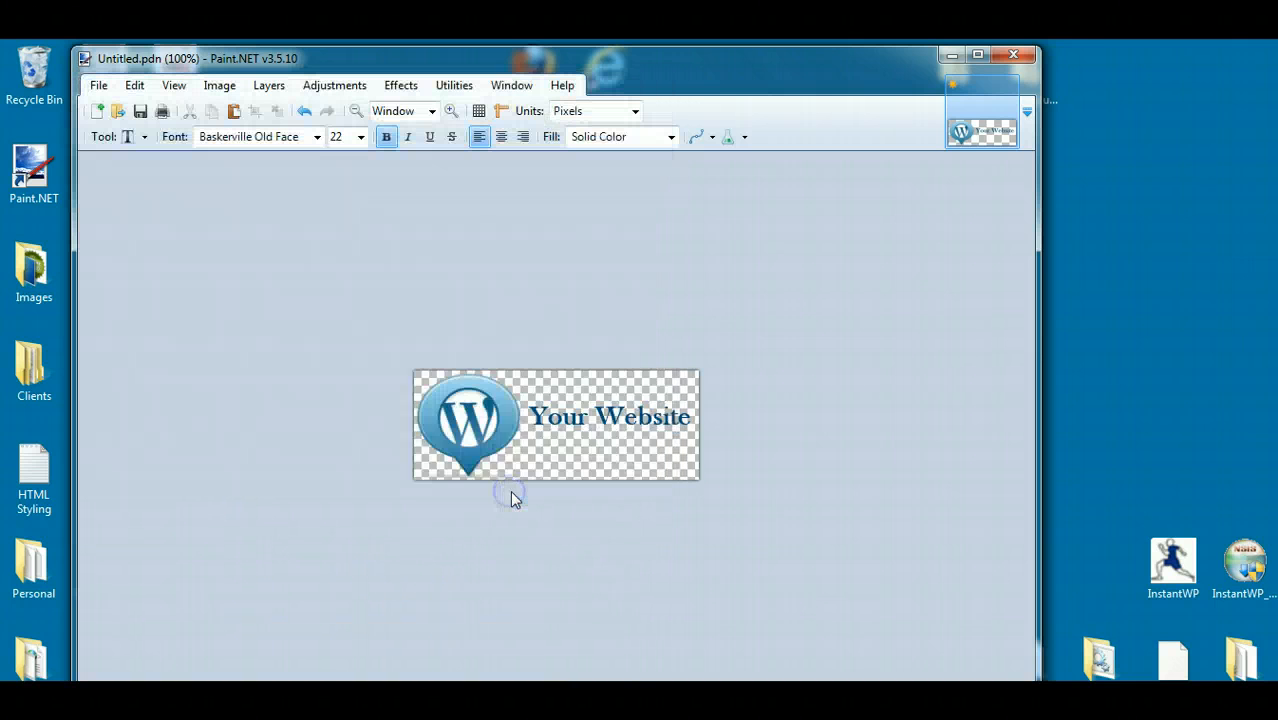
click(731, 549)
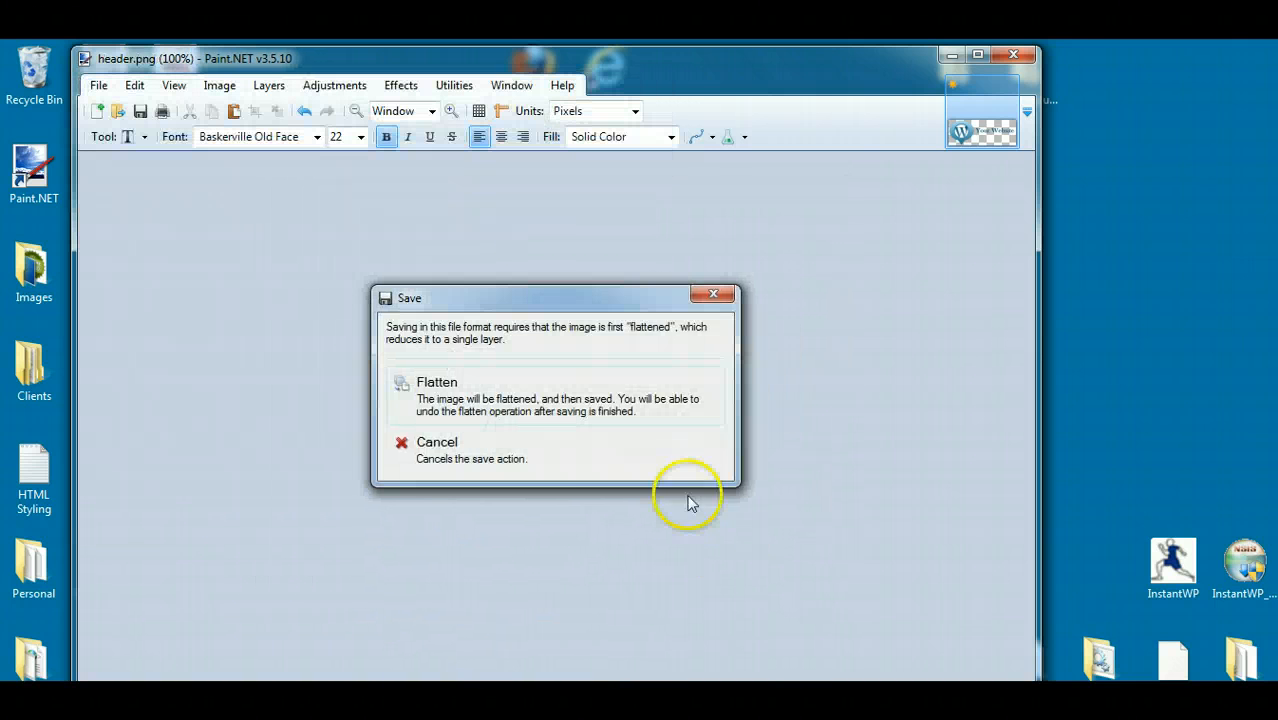
click(497, 400)
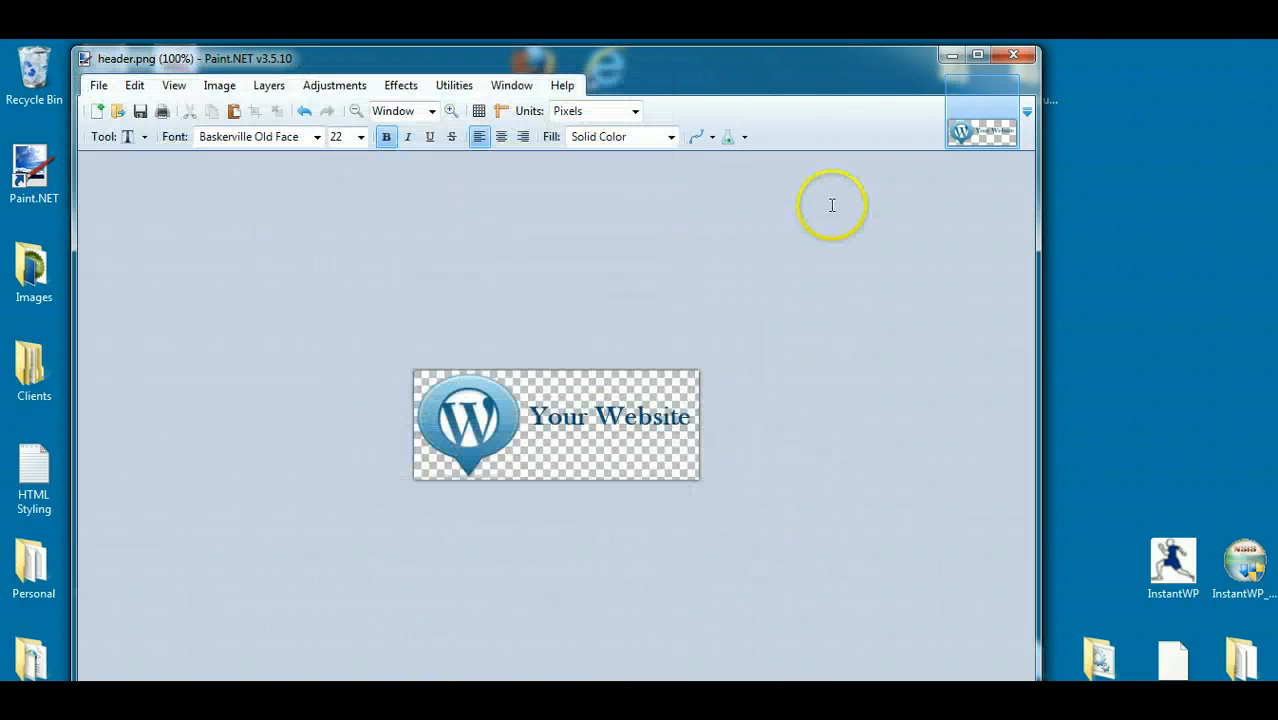
click(1018, 55)
click(170, 366)
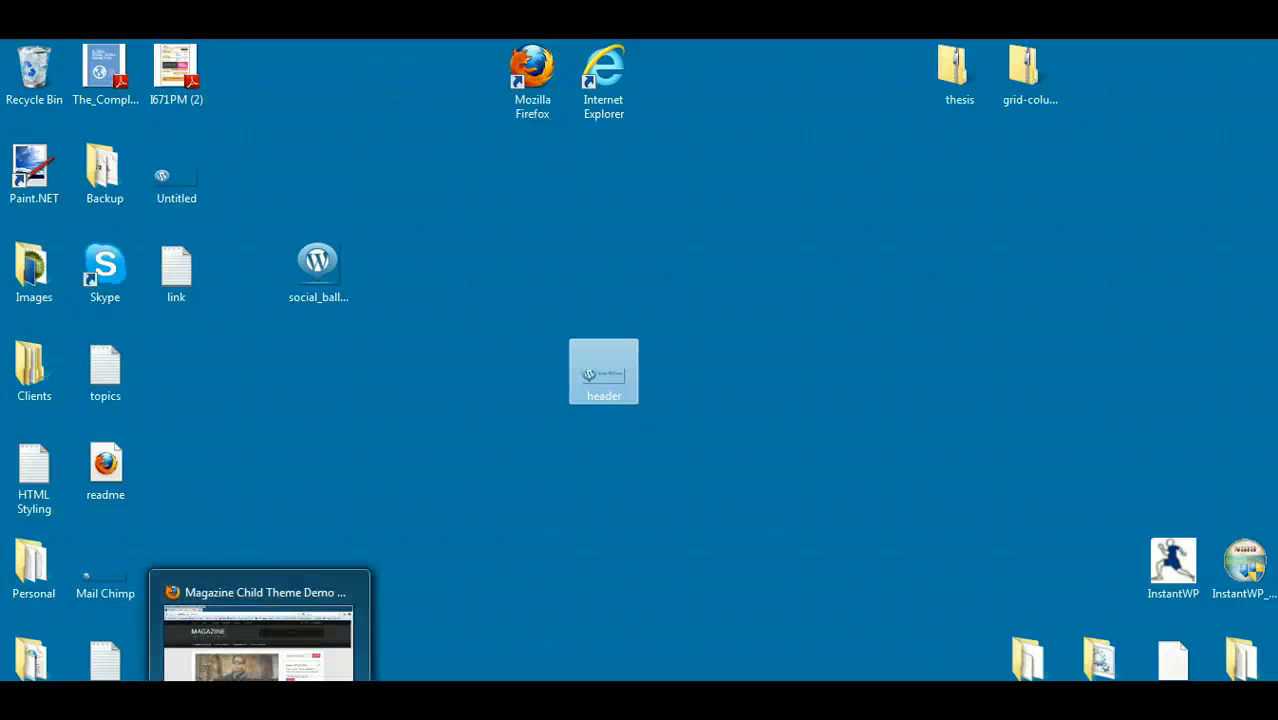
- Switch to the WordPress Header page in Internet Explorer and upload the header image from the desktop
click(226, 717)
click(182, 672)
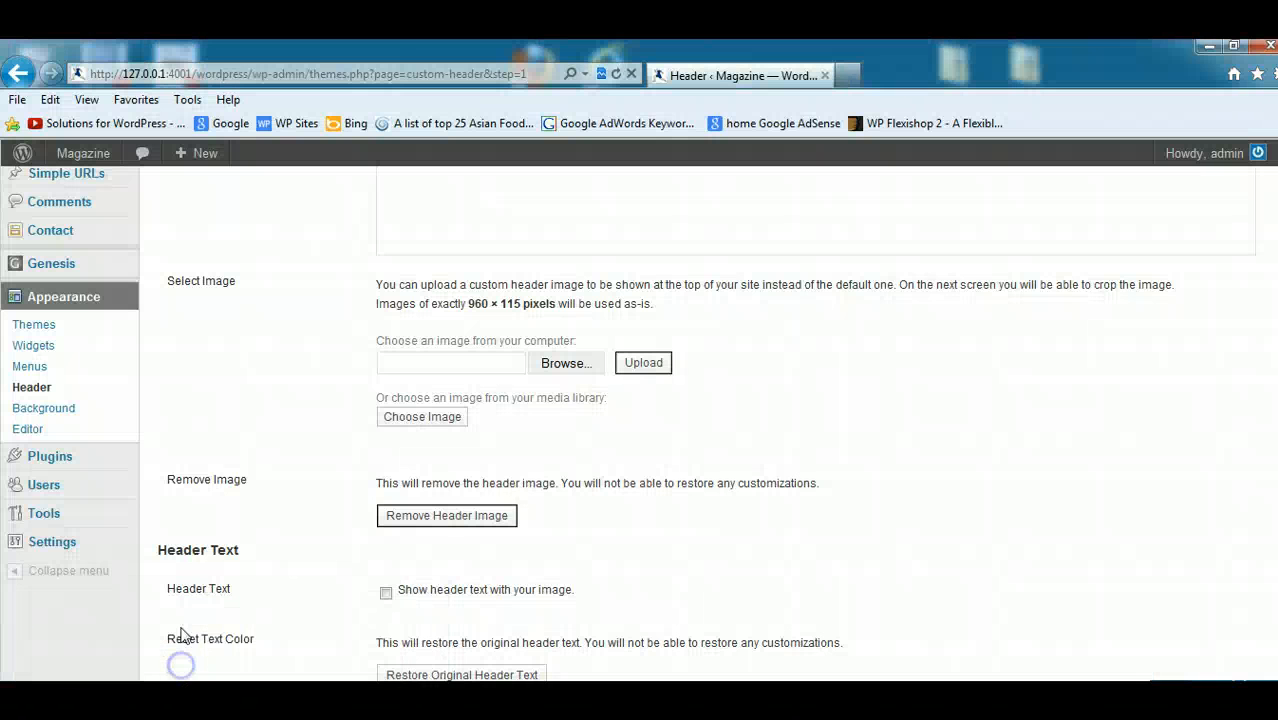
click(572, 370)
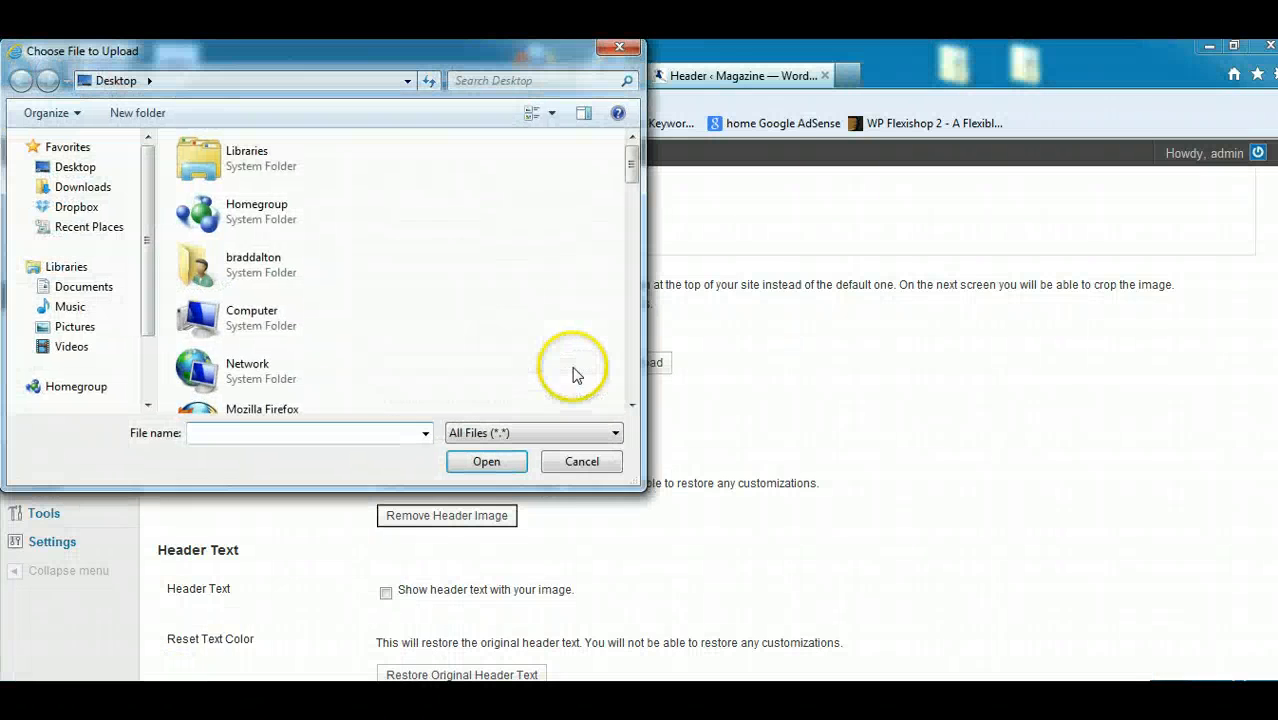
drag(632, 168, 630, 265)
click(233, 281)
double_click(233, 281)
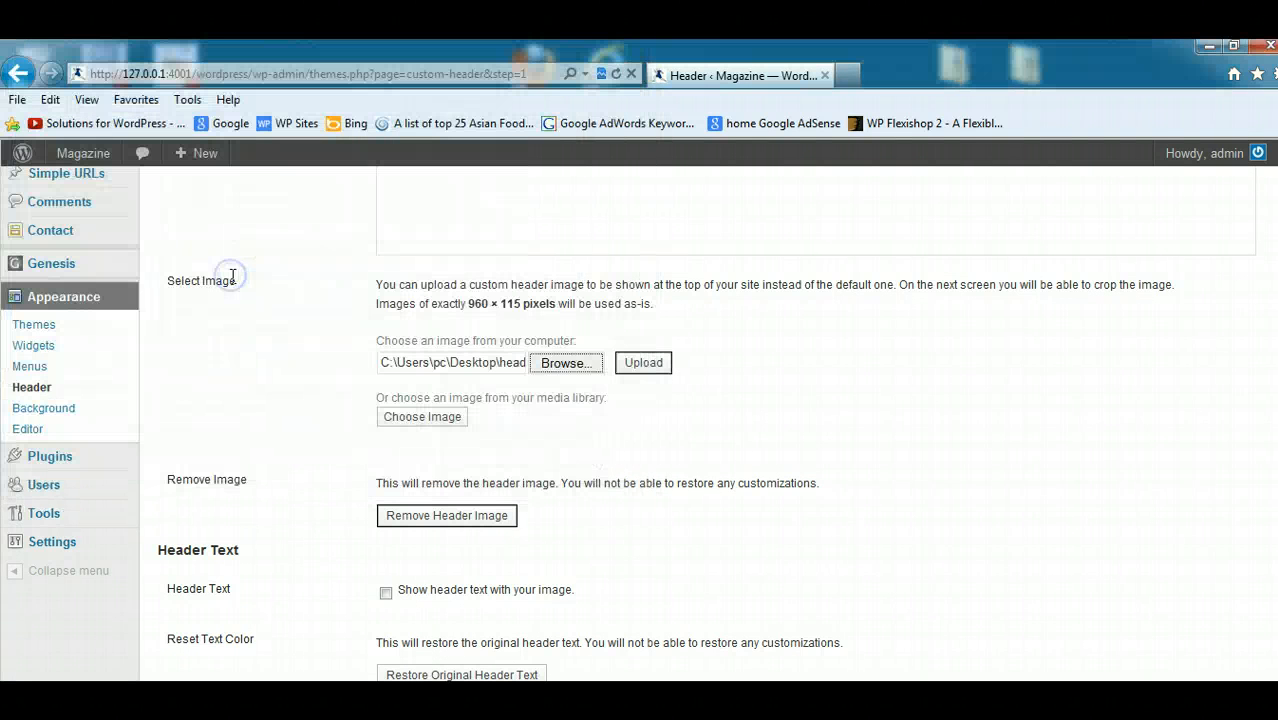
scroll(1274, 333, down, 2)
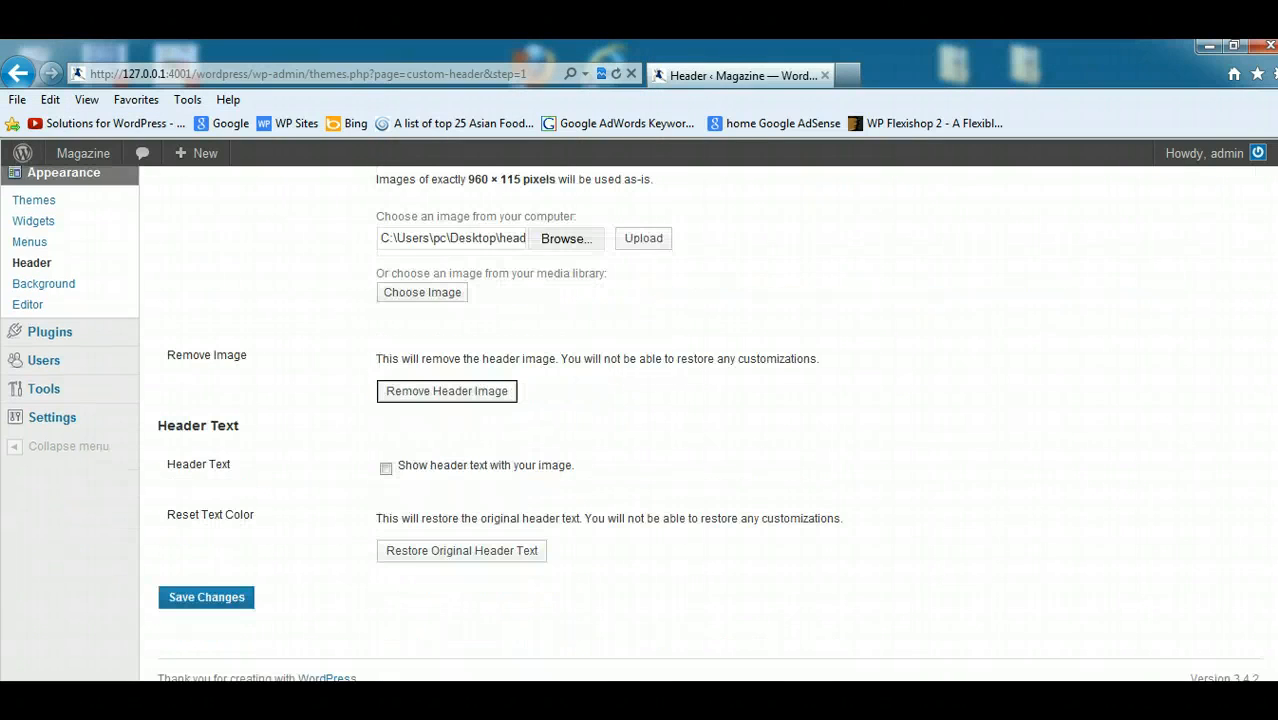
click(662, 240)
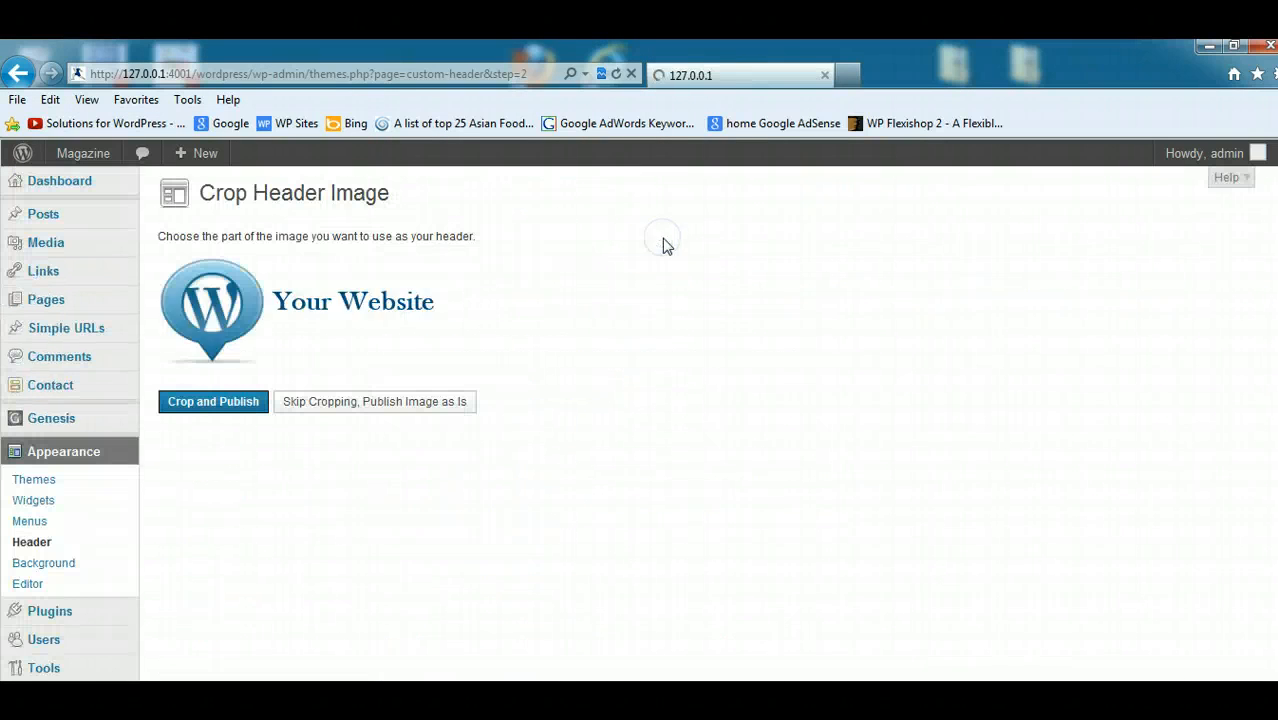
- Publish the uploaded header image without cropping and save the custom header settings with header text left off
click(368, 406)
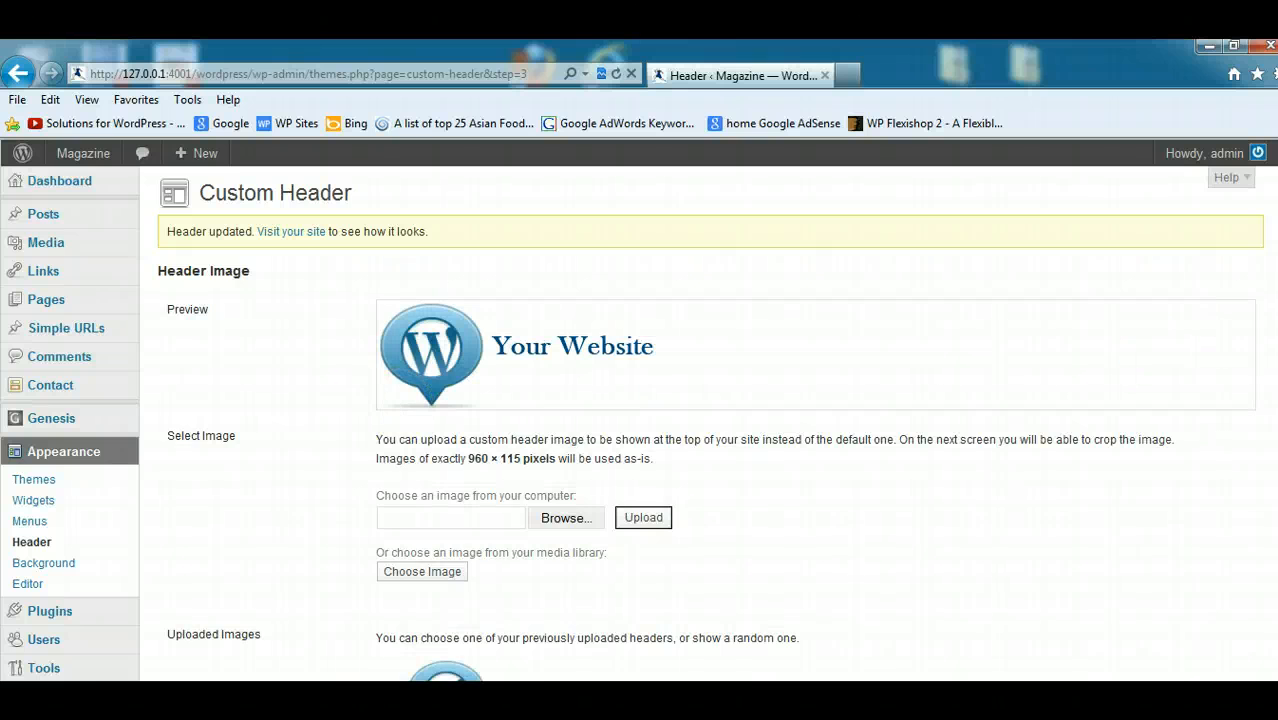
scroll(1150, 351, down, 6)
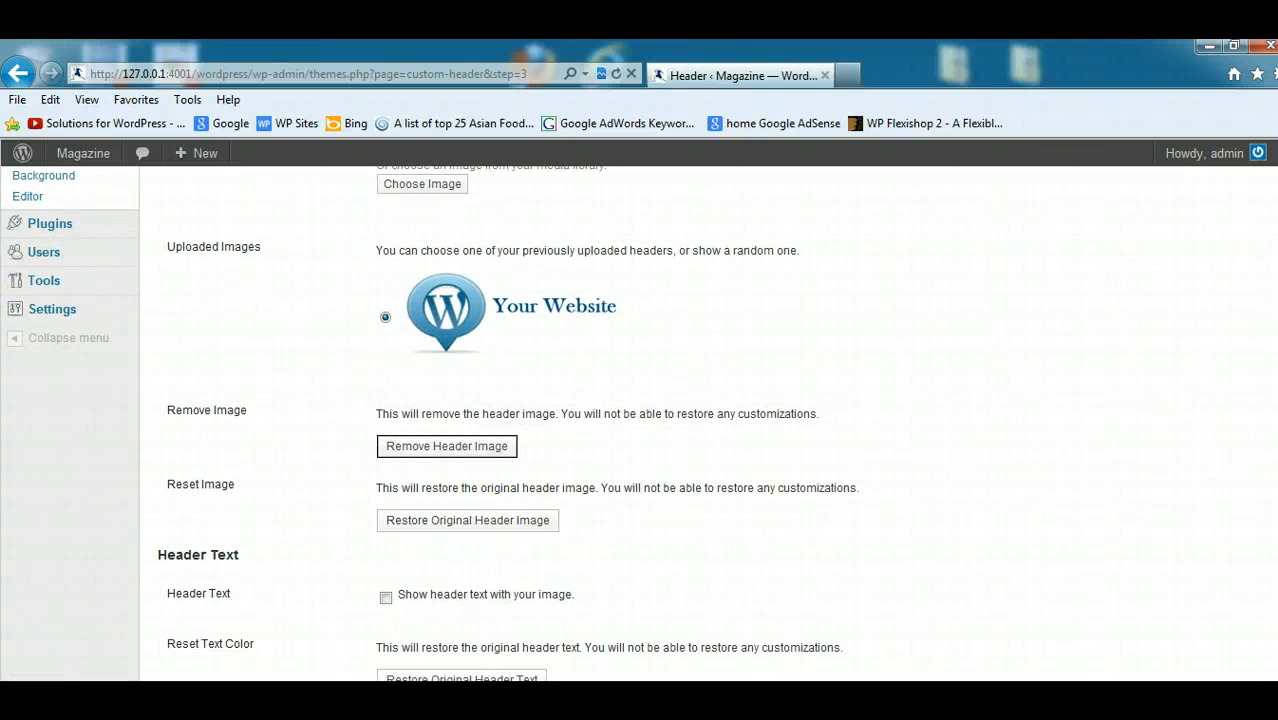
scroll(1255, 400, down, 3)
click(210, 598)
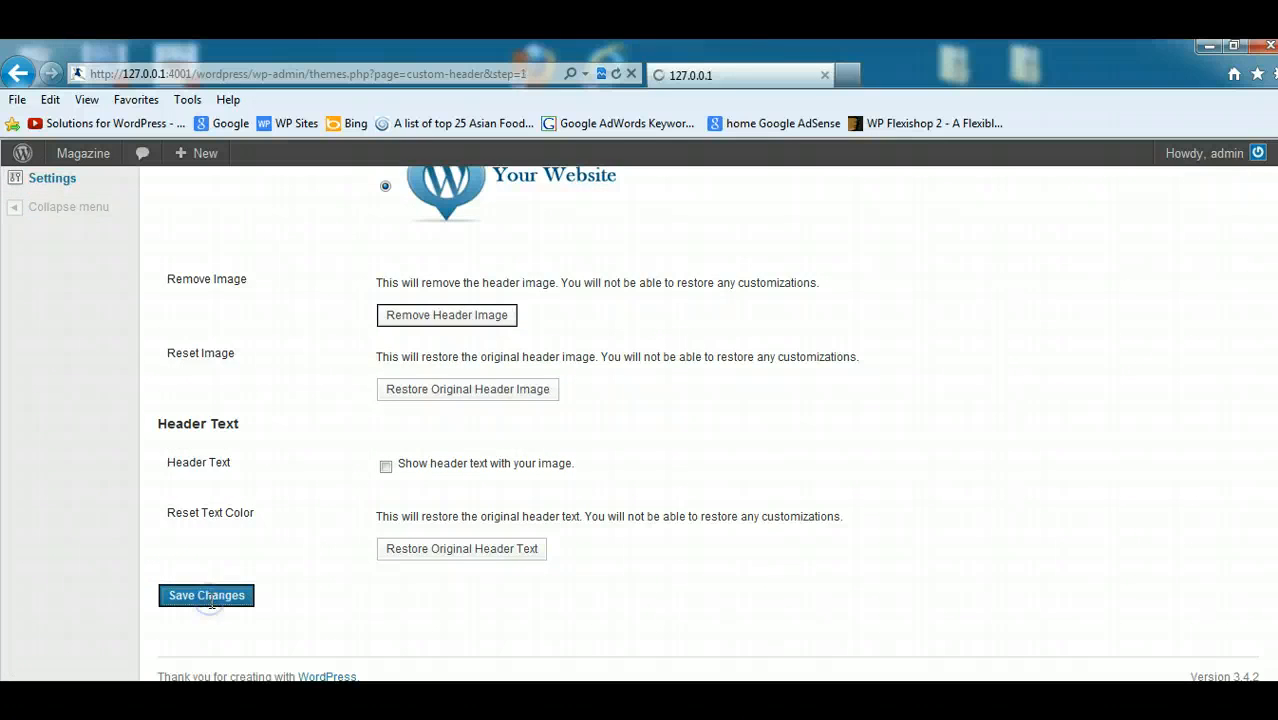
- Reload the Scarlett Johansson's Mango Ad post in the other browser window to check the new header, and return to the WordPress admin
click(310, 655)
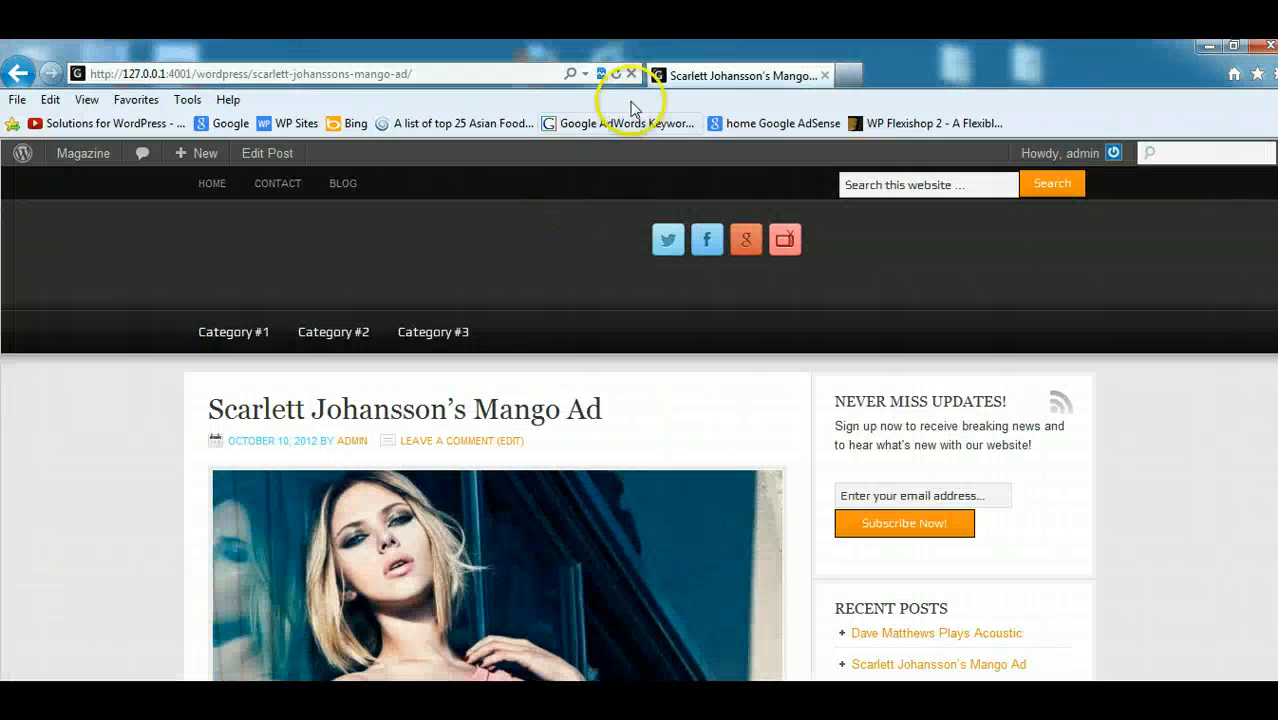
click(616, 74)
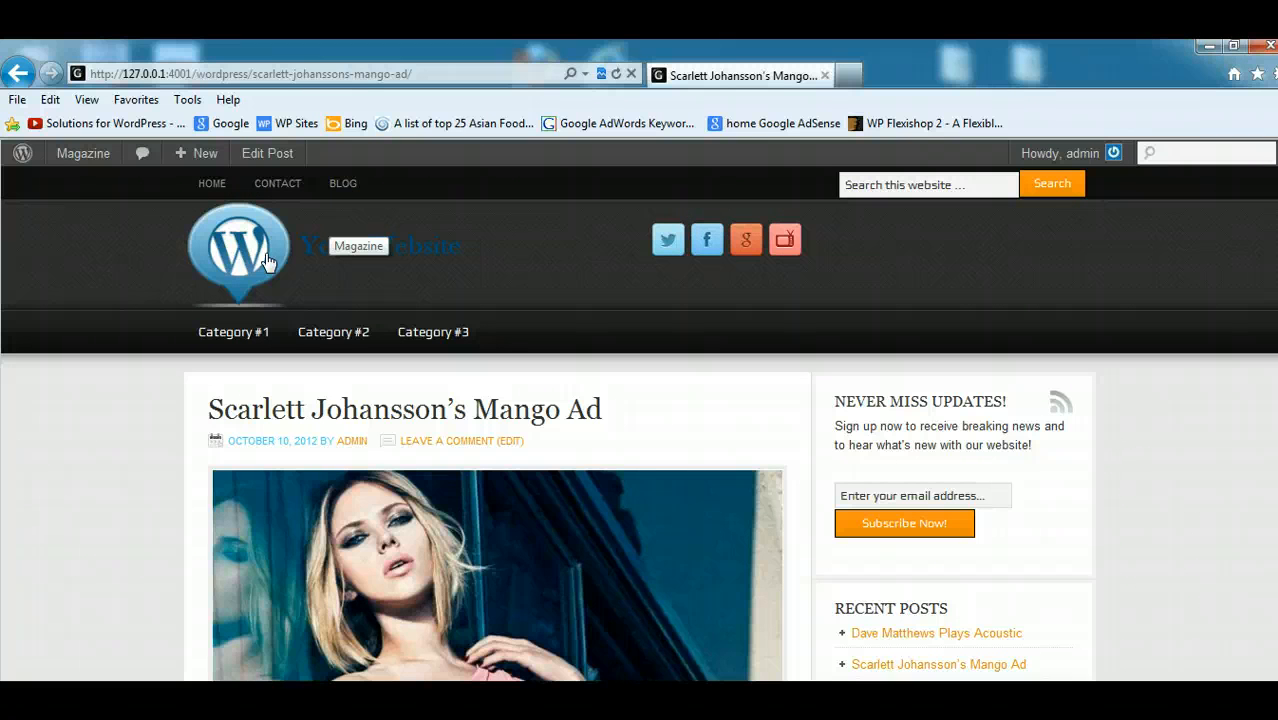
click(1207, 46)
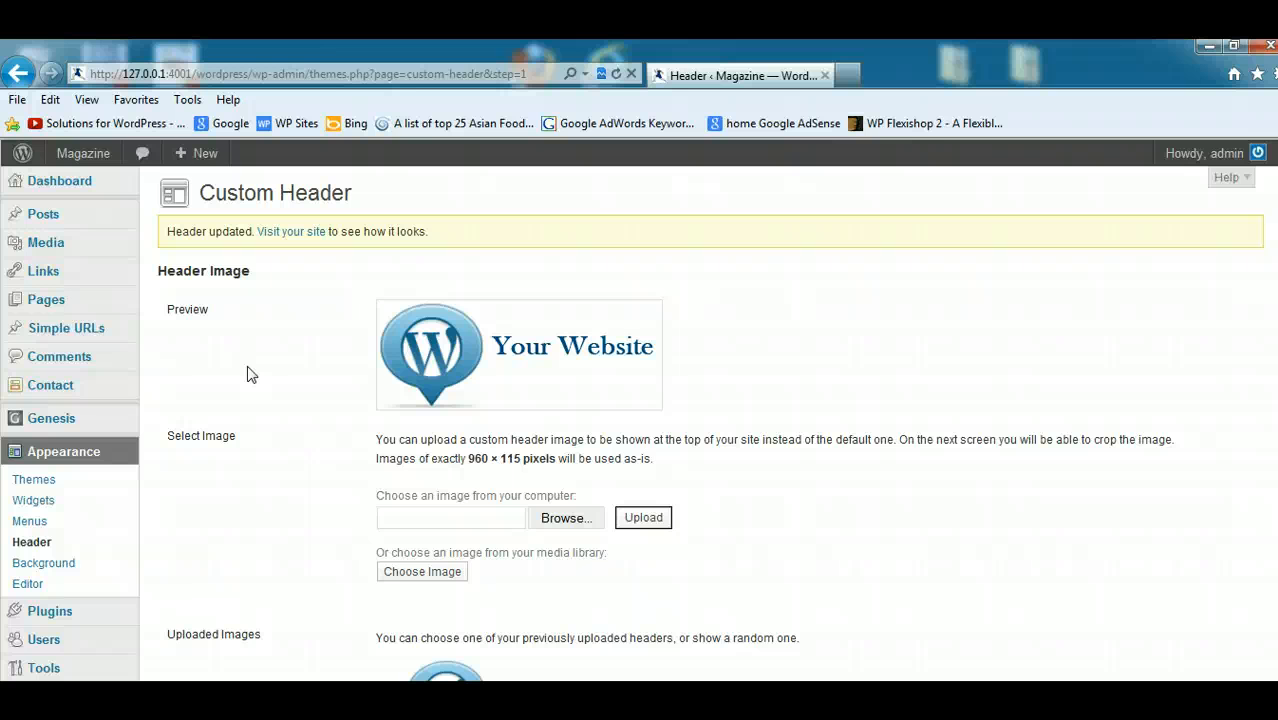
- Open the post Categories page and look through the list of existing categories
mouse_move(75, 224)
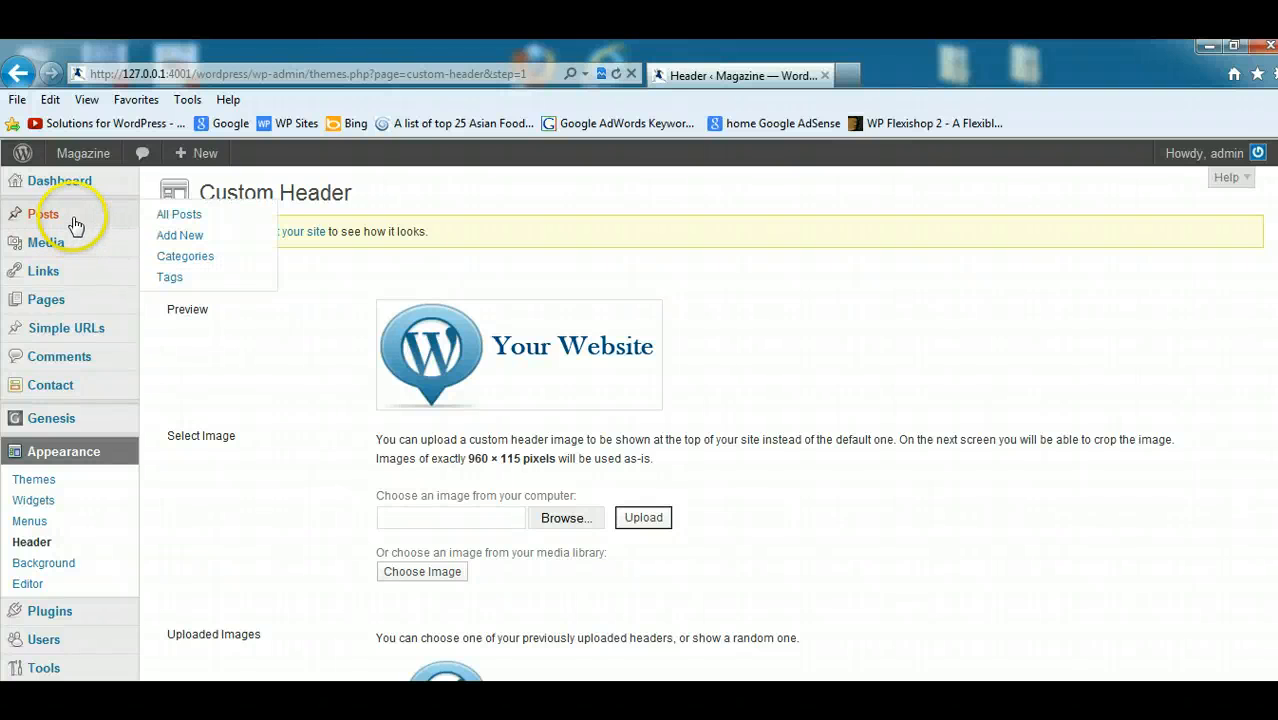
click(184, 256)
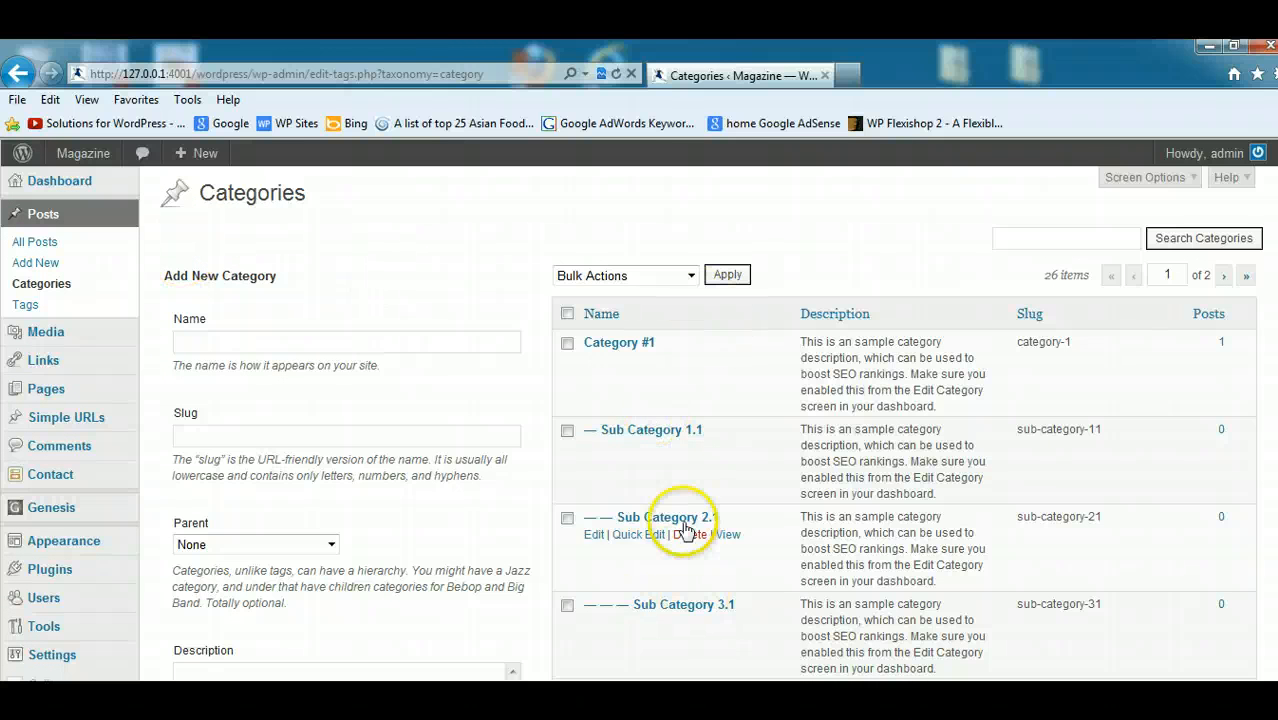
scroll(1172, 330, down, 15)
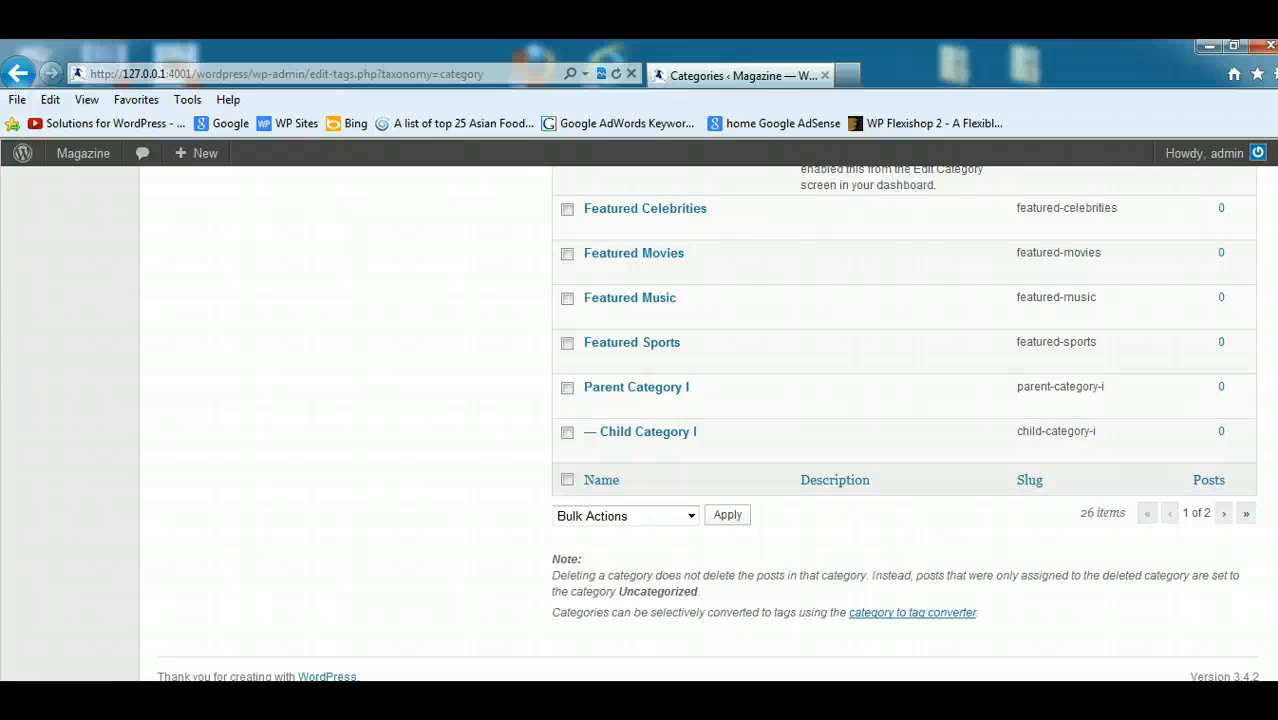
scroll(900, 420, up, 15)
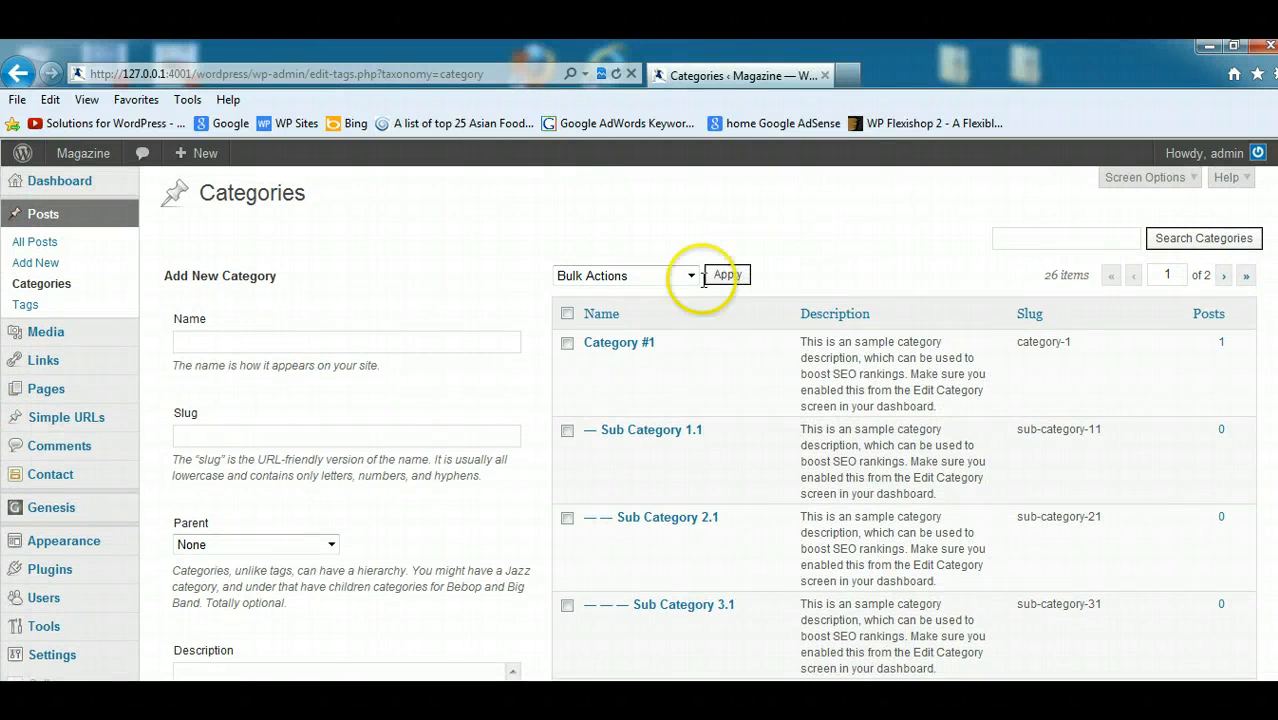
- Bulk-delete all categories on the first page of the list except Category #1, Category #2 and Category #3
click(567, 313)
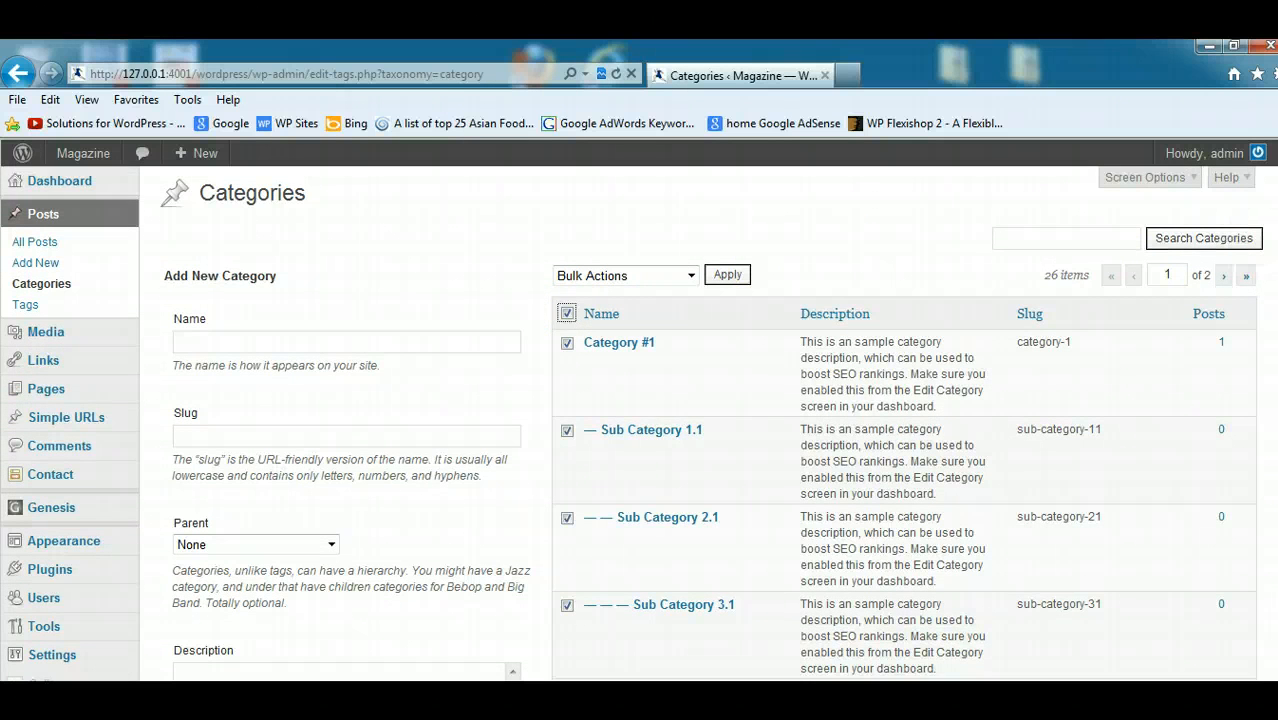
scroll(737, 283, down, 1)
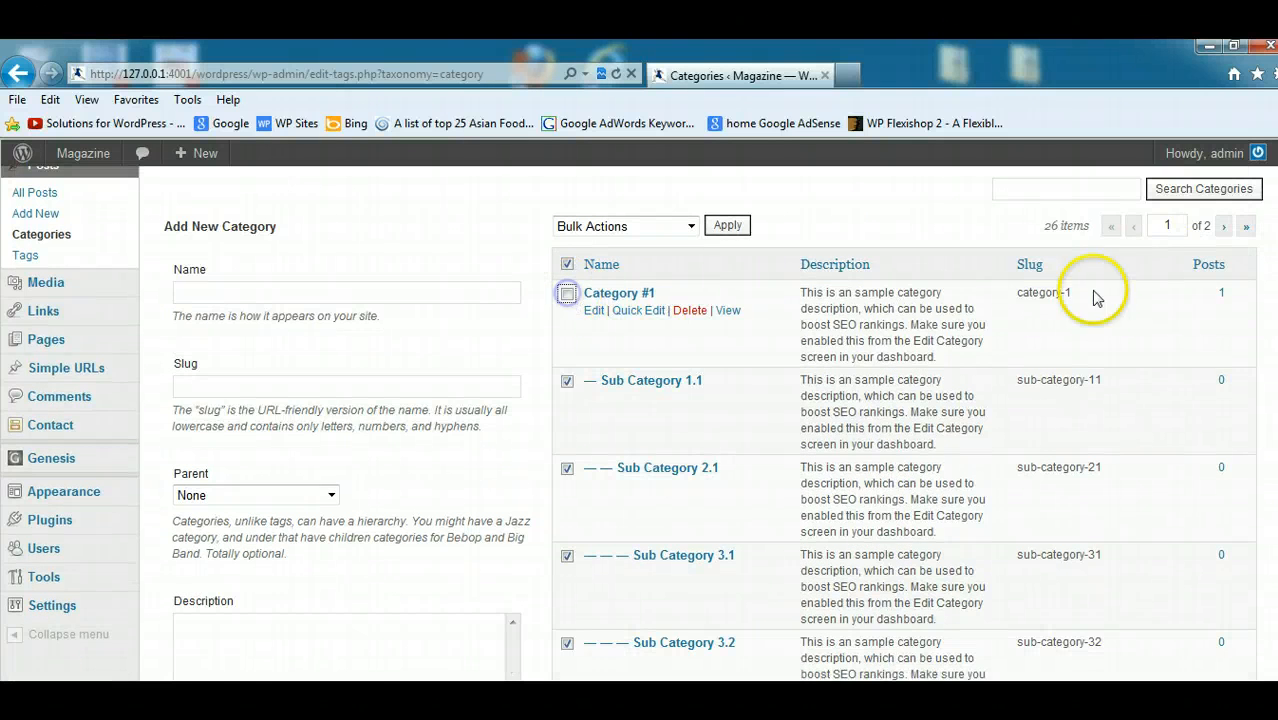
scroll(1228, 270, down, 5)
scroll(736, 480, down, 4)
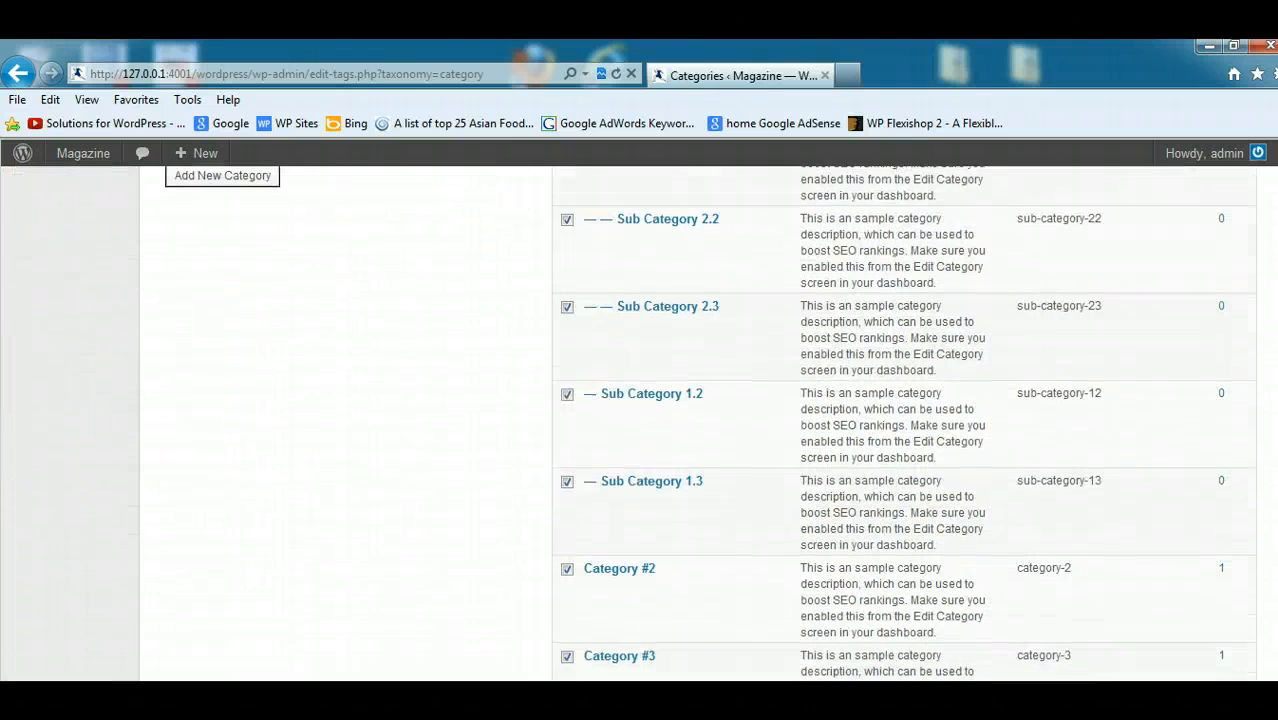
click(567, 394)
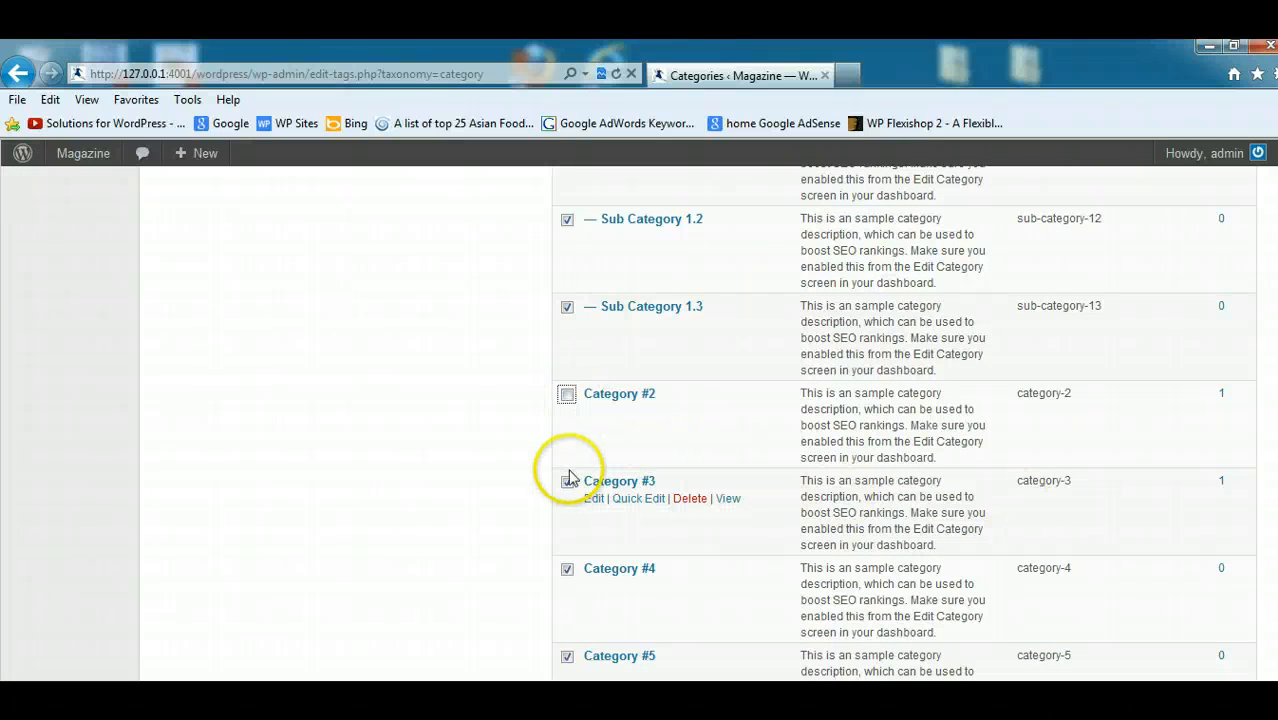
click(567, 481)
scroll(1262, 472, down, 6)
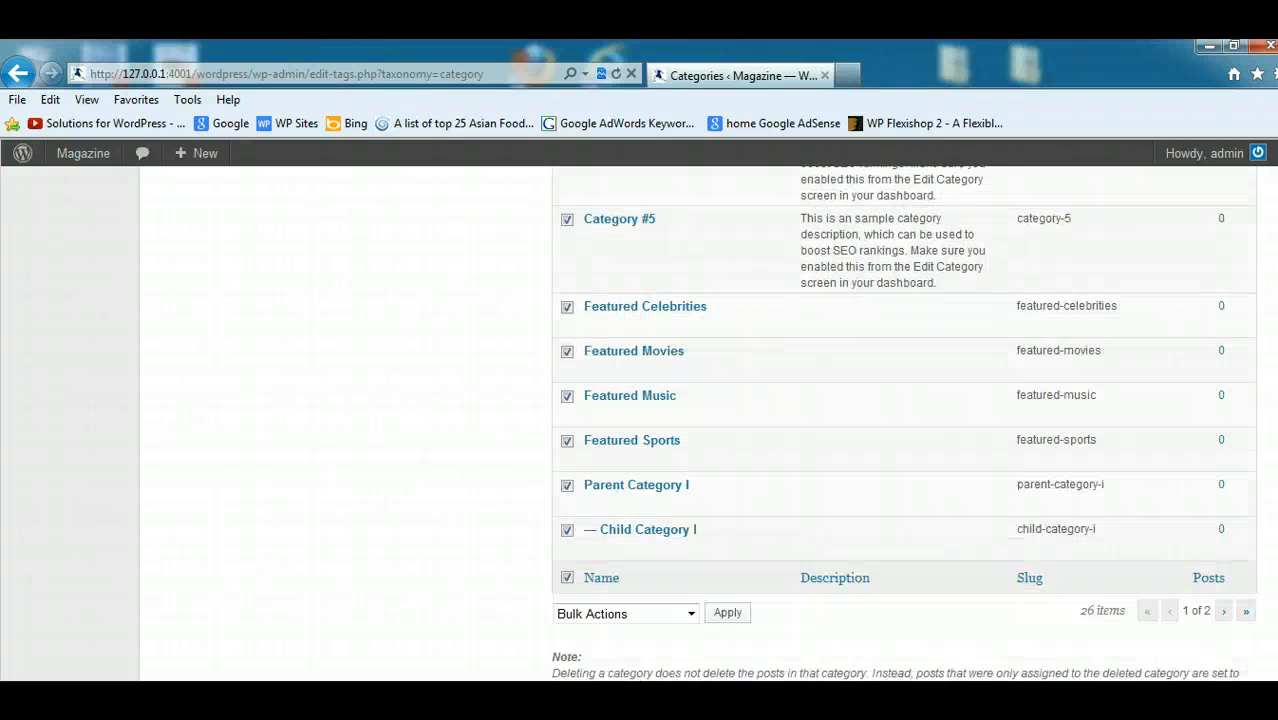
click(690, 516)
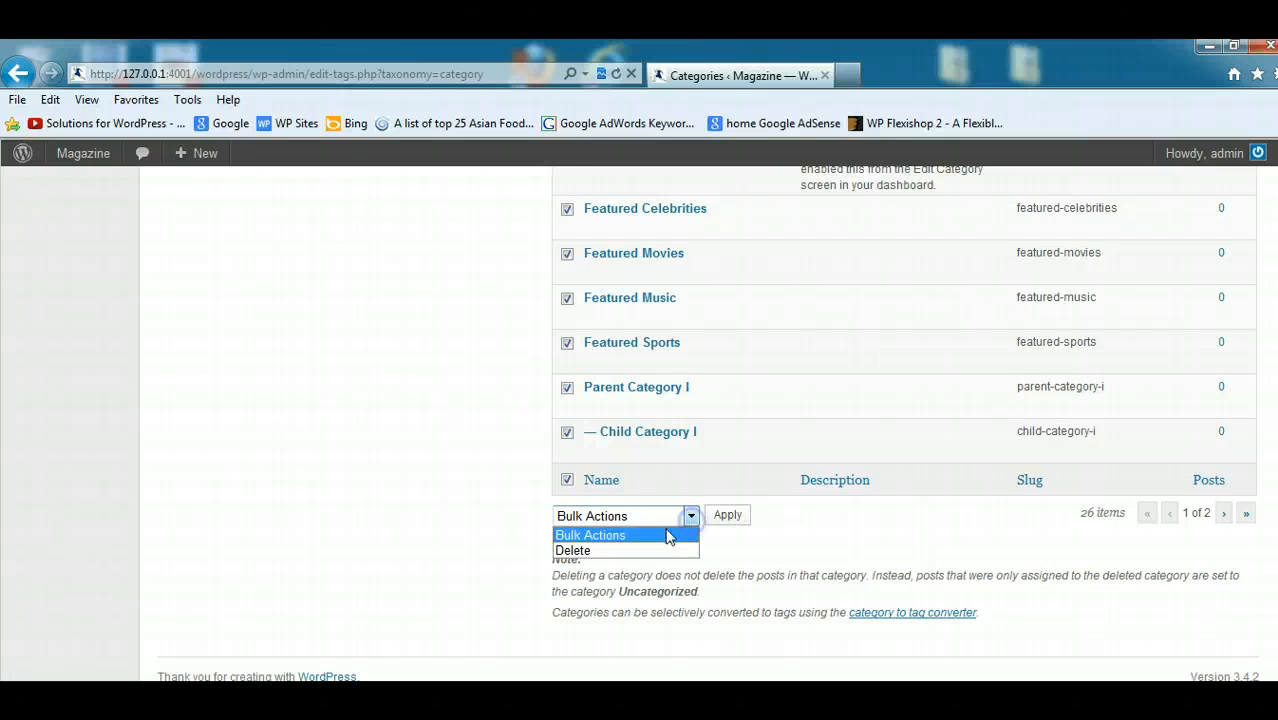
click(590, 547)
click(716, 516)
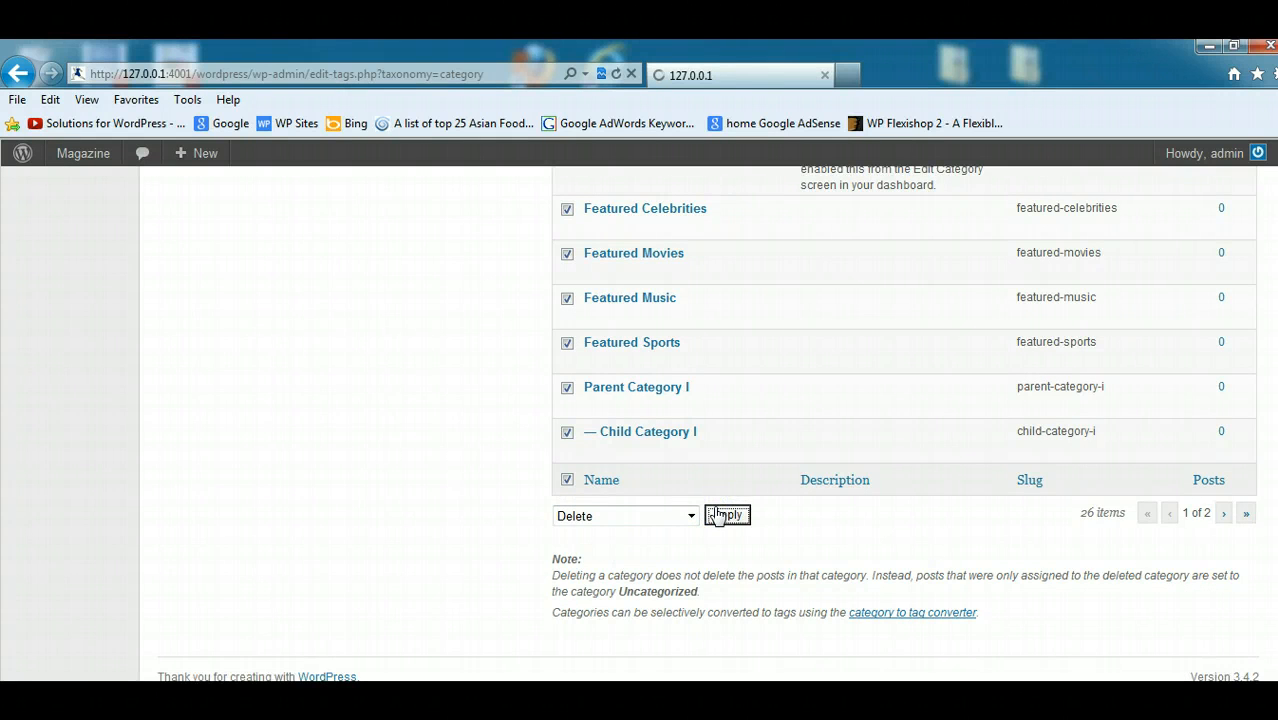
- Bulk-delete Child Category II, Grandchild Category I, Parent Category II, Parent Category III and Child Category III, keeping Category #1 to #3
scroll(1237, 461, down, 2)
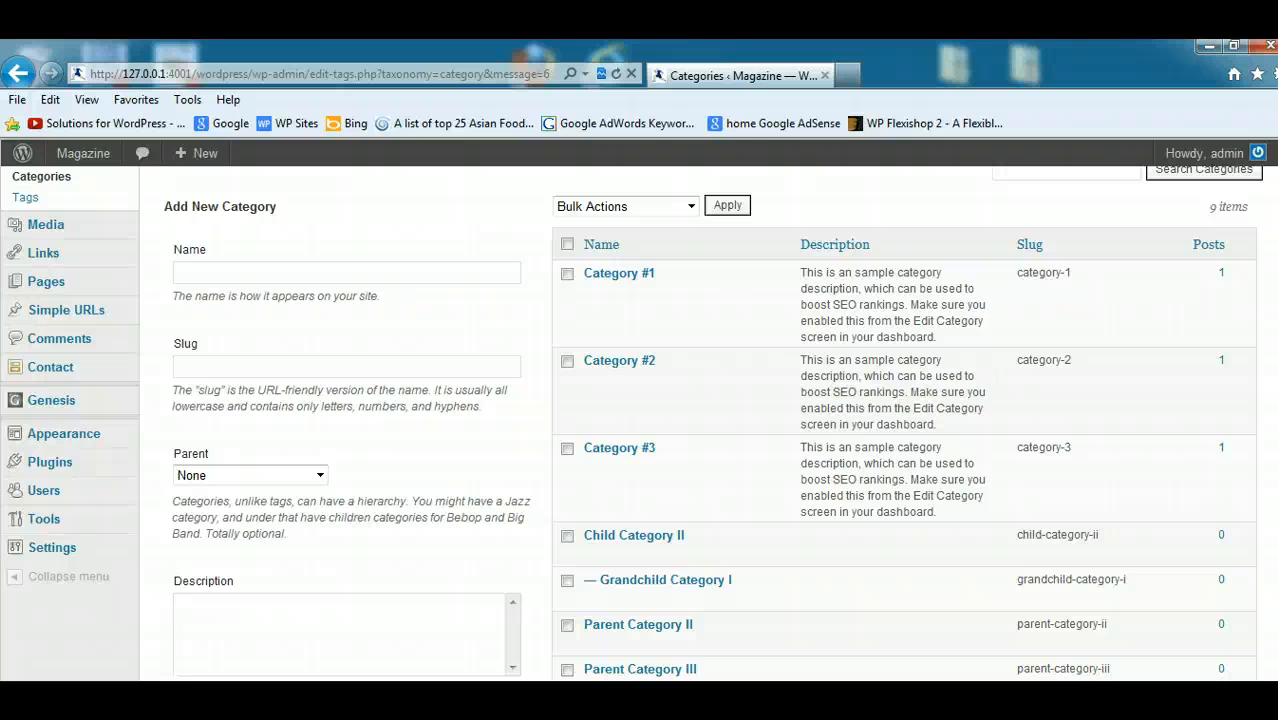
scroll(560, 340, down, 2)
scroll(560, 340, up, 4)
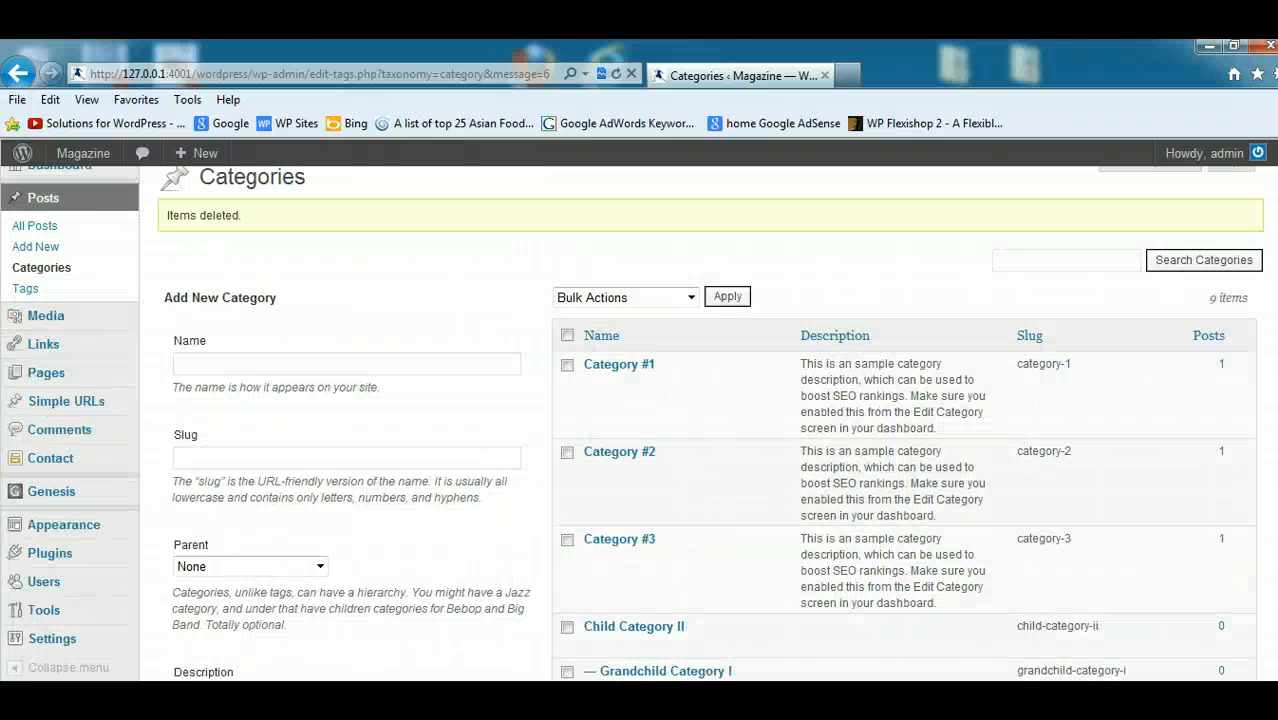
click(568, 337)
scroll(1212, 328, down, 1)
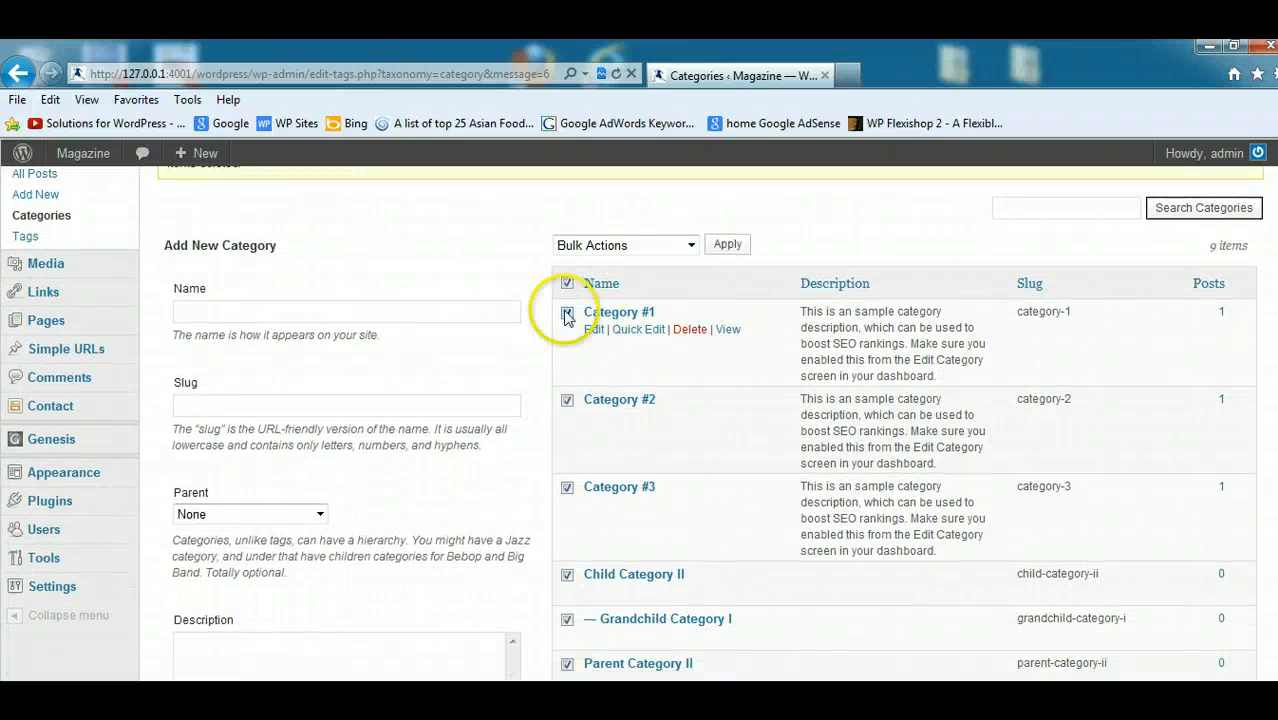
click(567, 314)
click(567, 400)
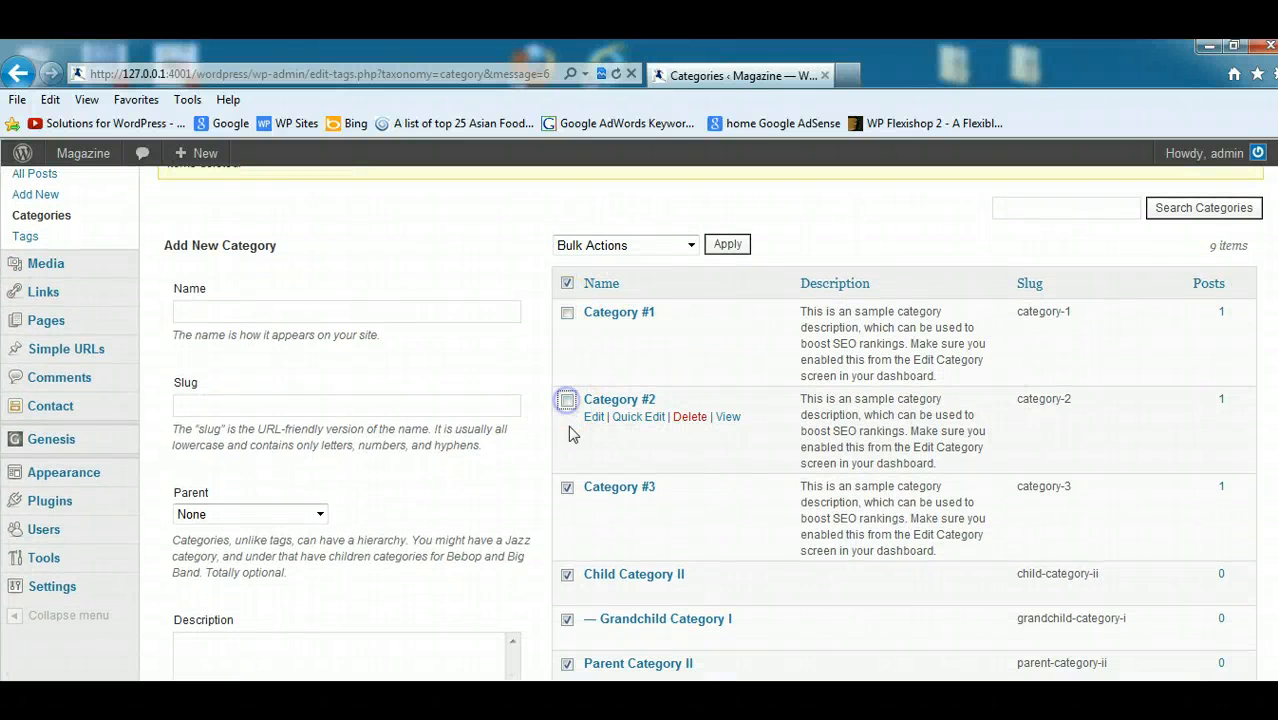
click(567, 486)
scroll(568, 484, down, 2)
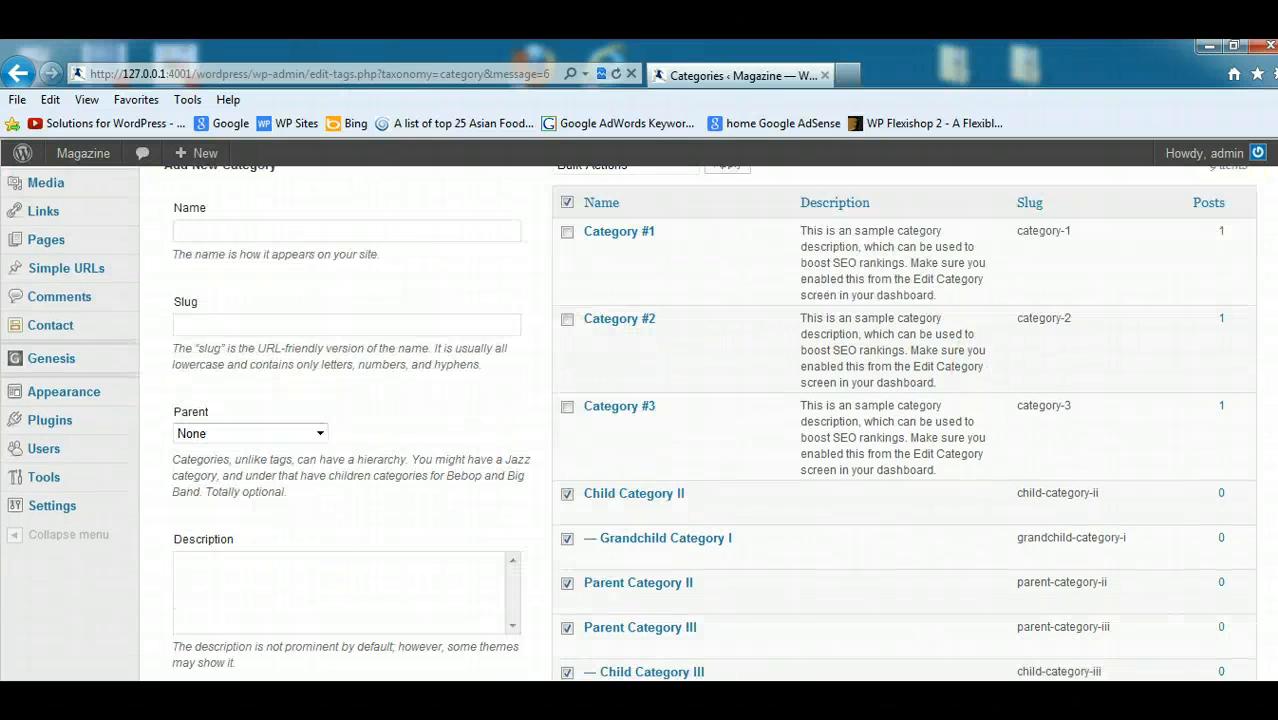
scroll(904, 424, down, 5)
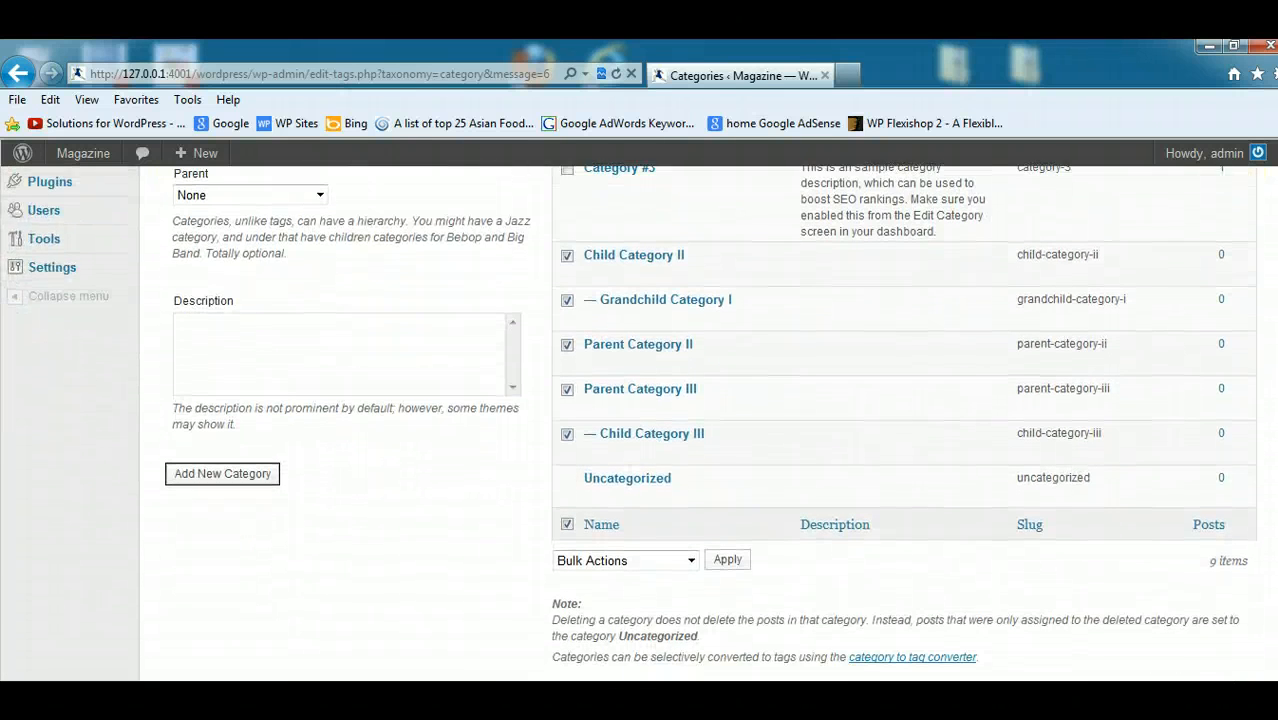
click(691, 560)
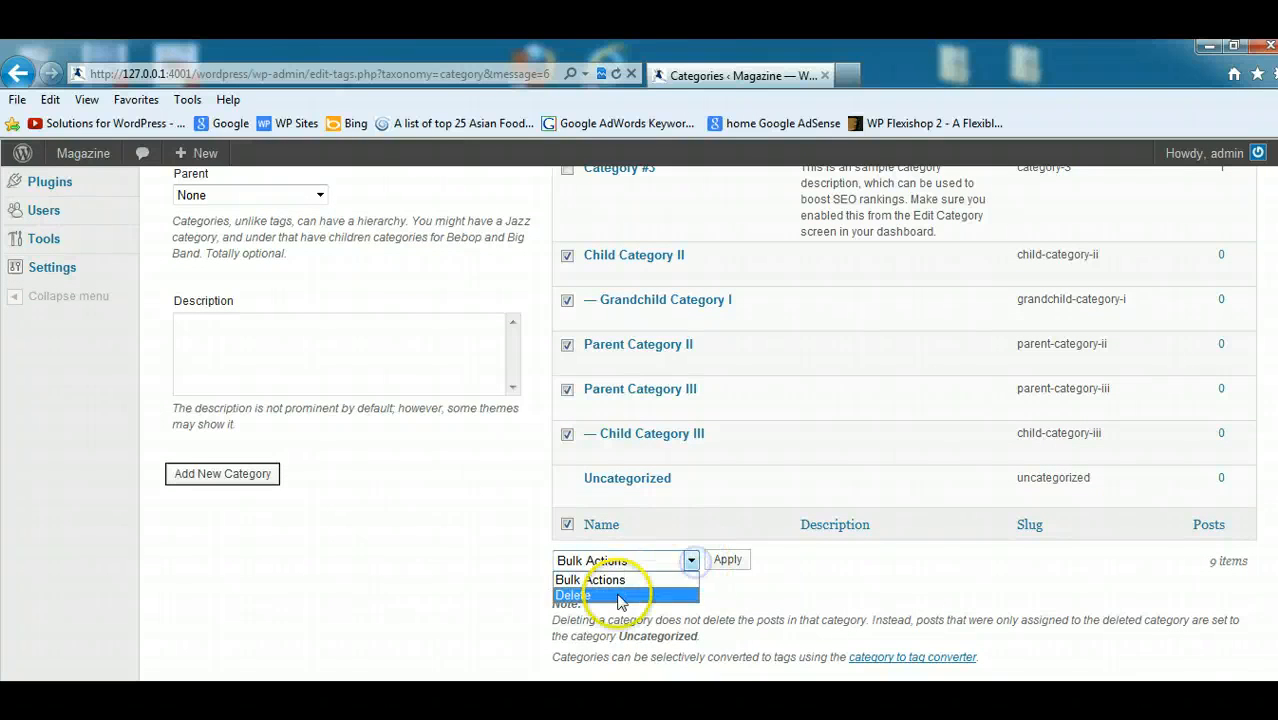
click(619, 596)
click(727, 561)
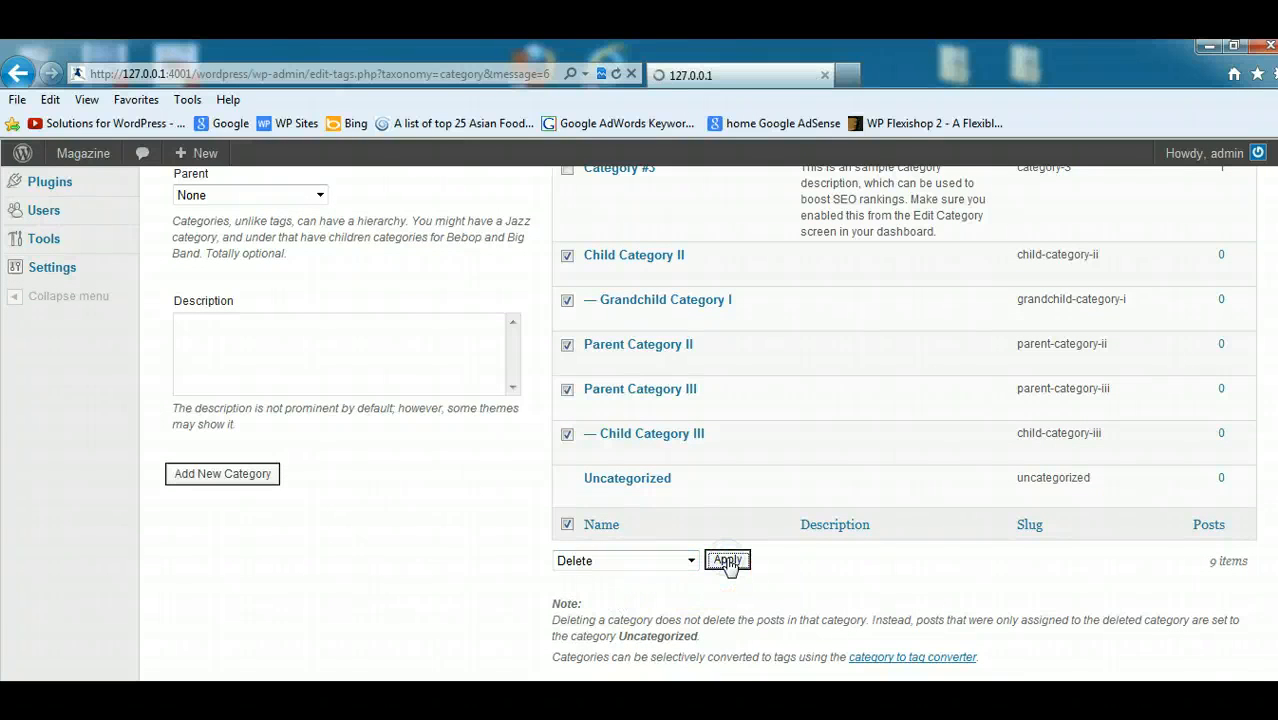
- Add a new post category named Theme with no parent
scroll(727, 566, down, 4)
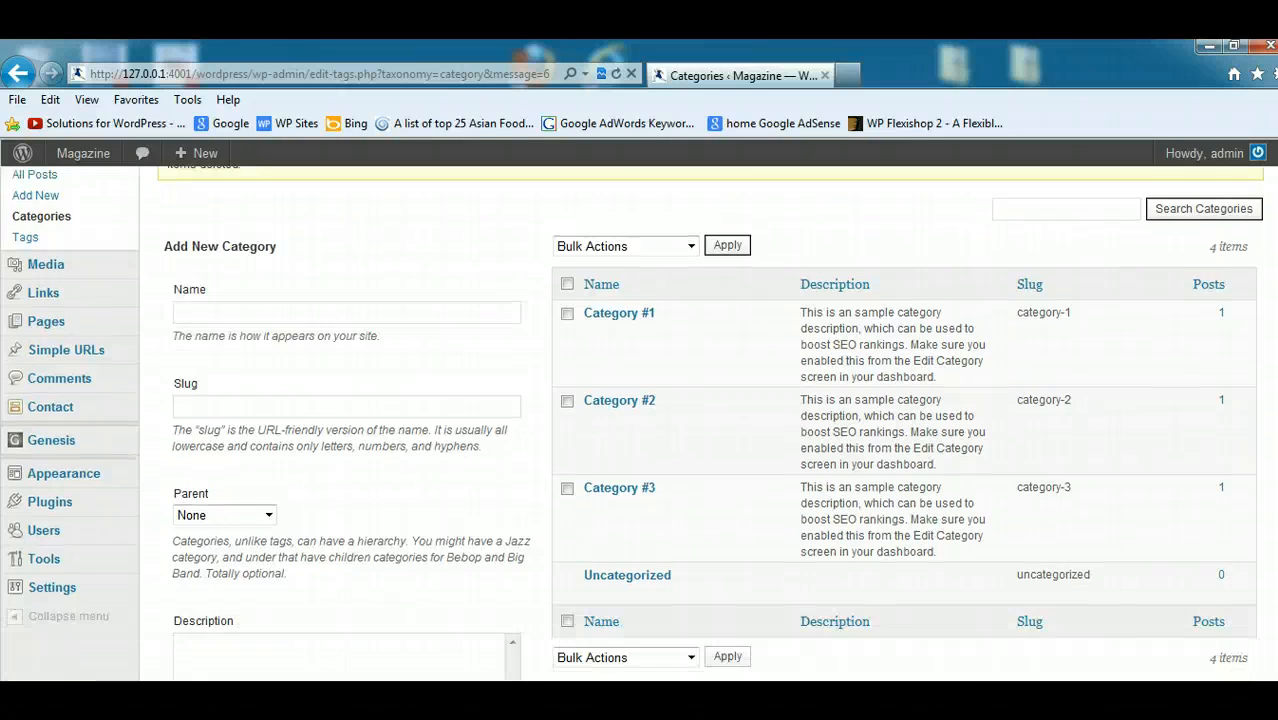
mouse_move(714, 465)
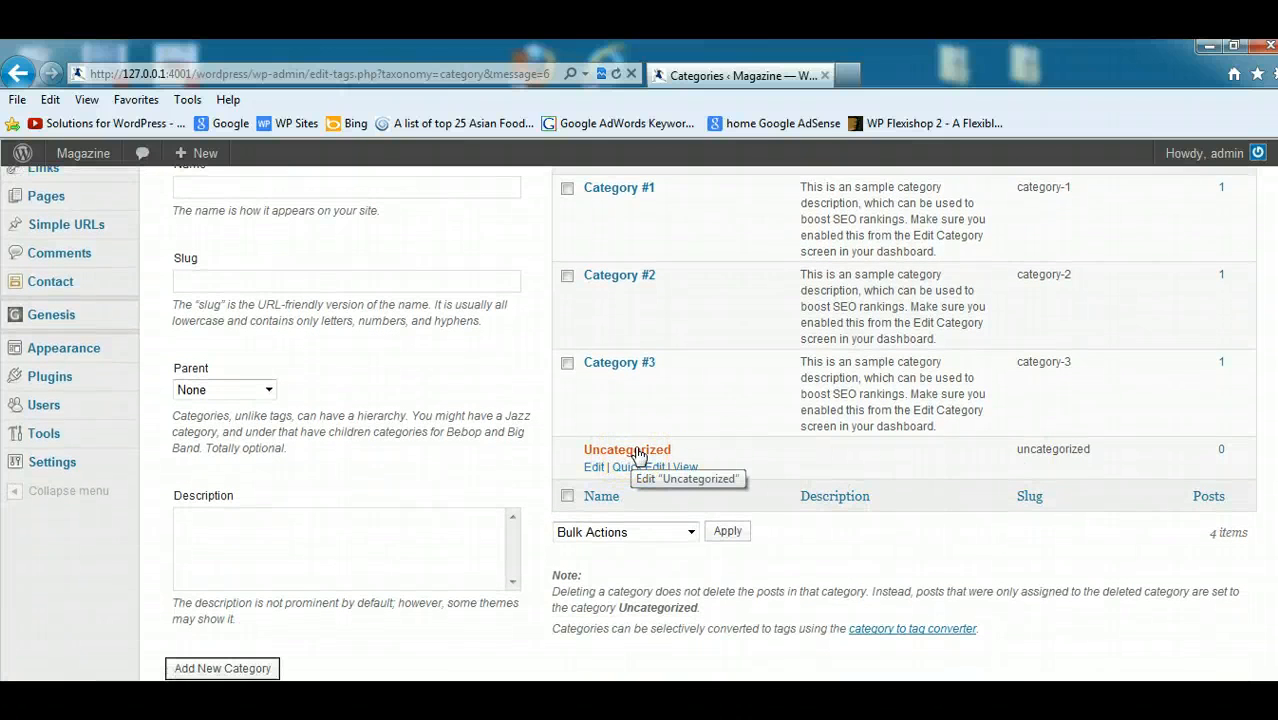
scroll(913, 448, up, 3)
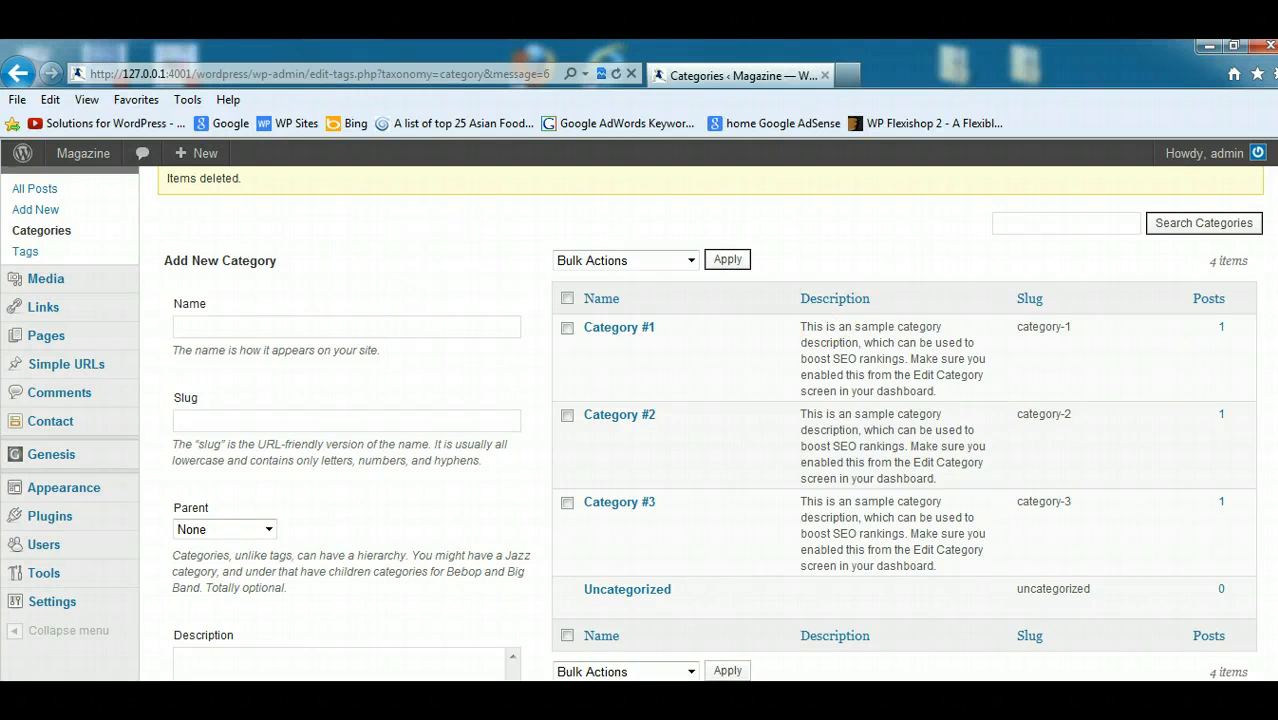
scroll(1000, 460, down, 3)
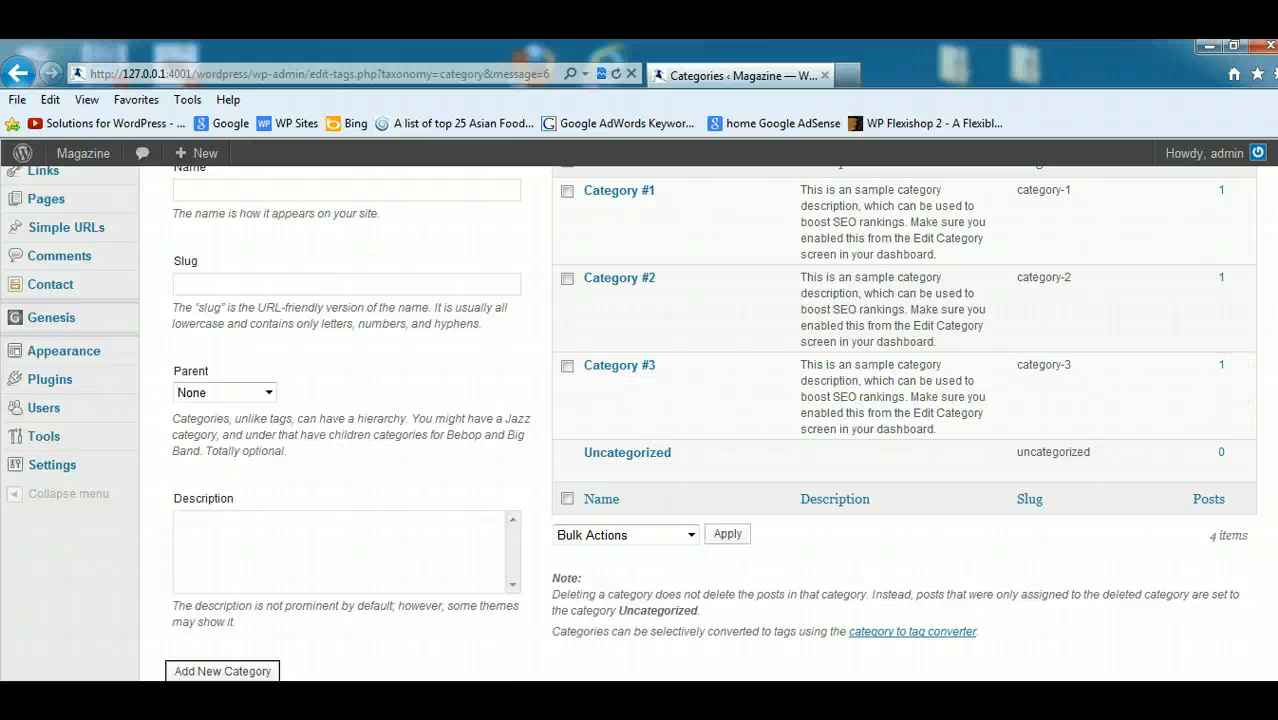
scroll(1082, 362, up, 2)
scroll(649, 433, up, 2)
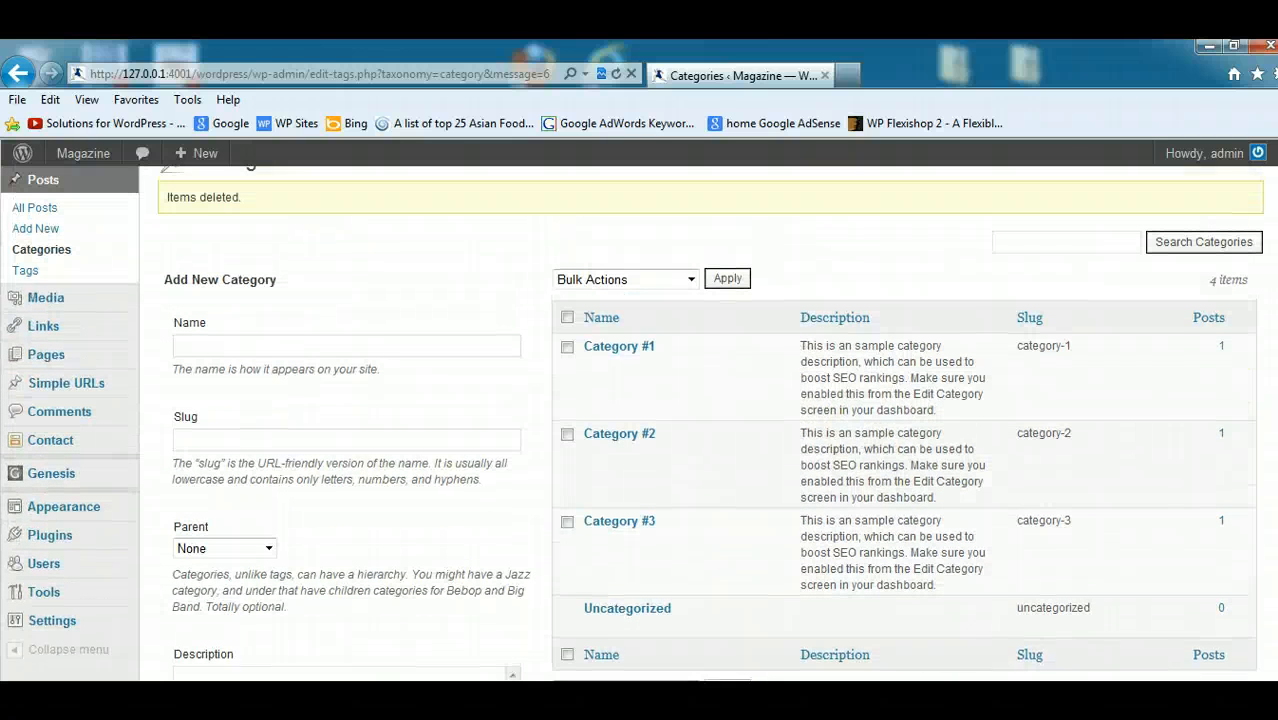
click(276, 353)
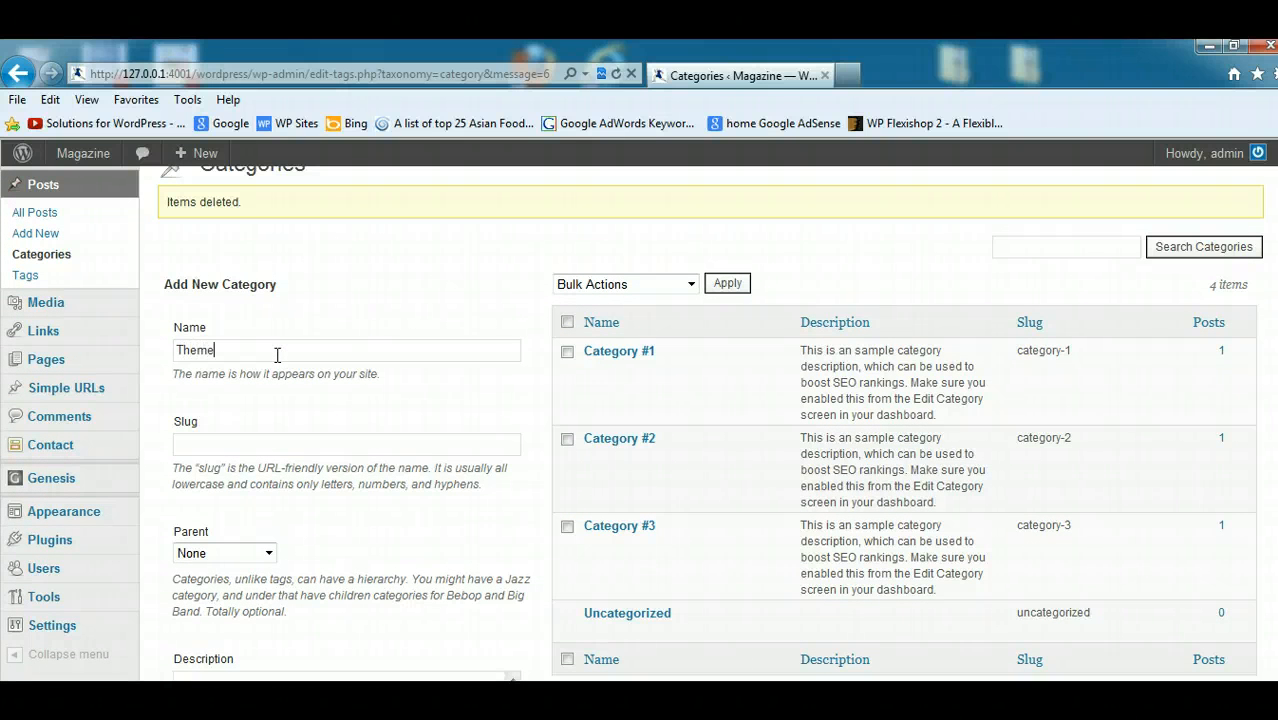
scroll(366, 340, down, 4)
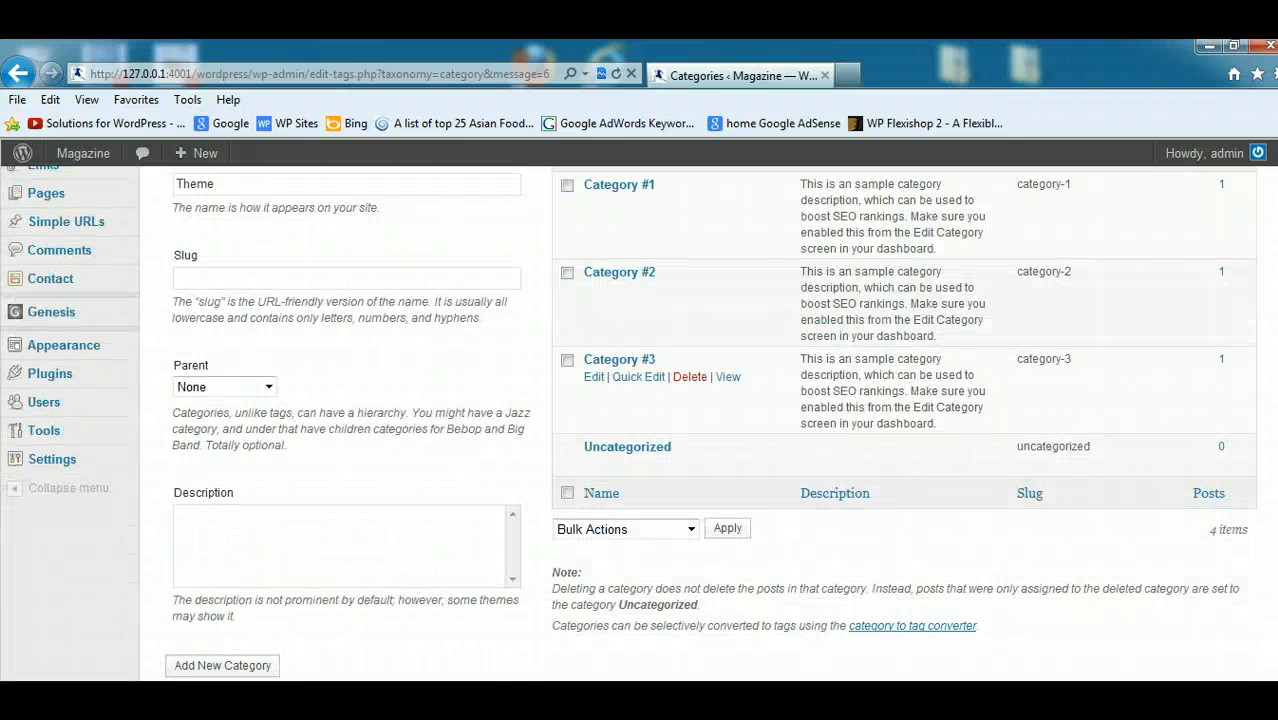
scroll(1130, 480, down, 2)
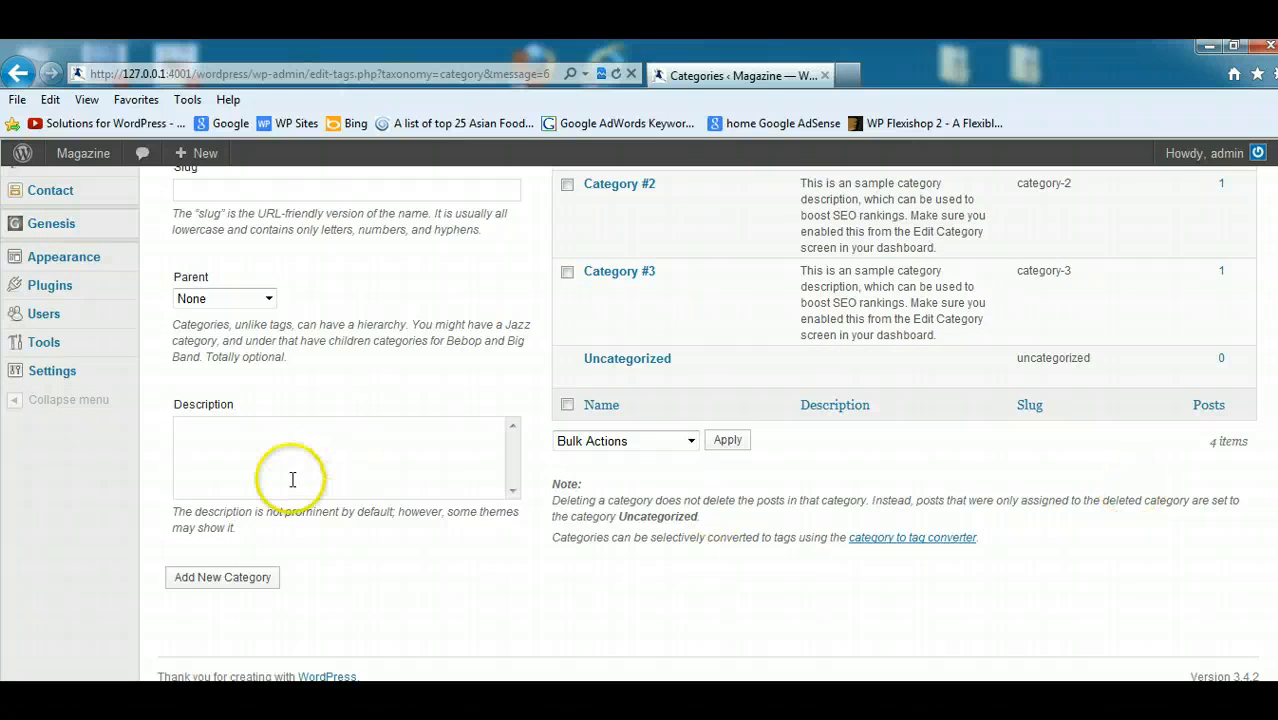
click(245, 580)
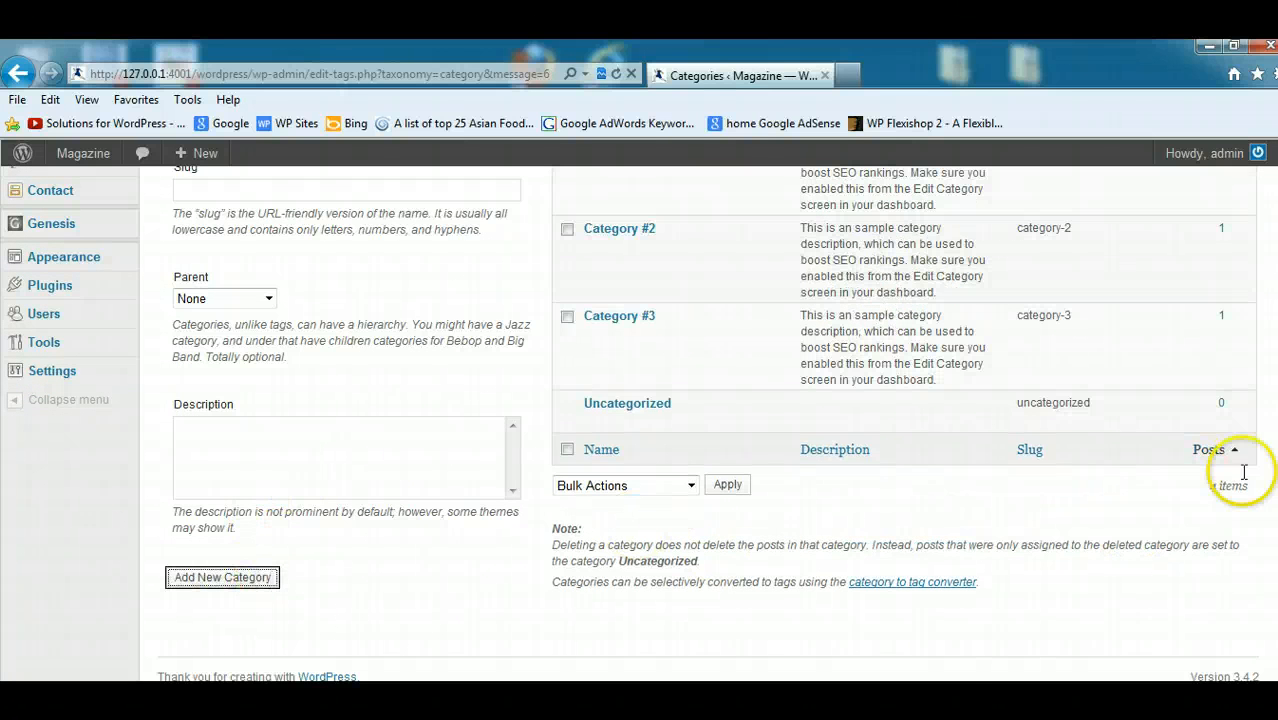
scroll(1242, 470, up, 6)
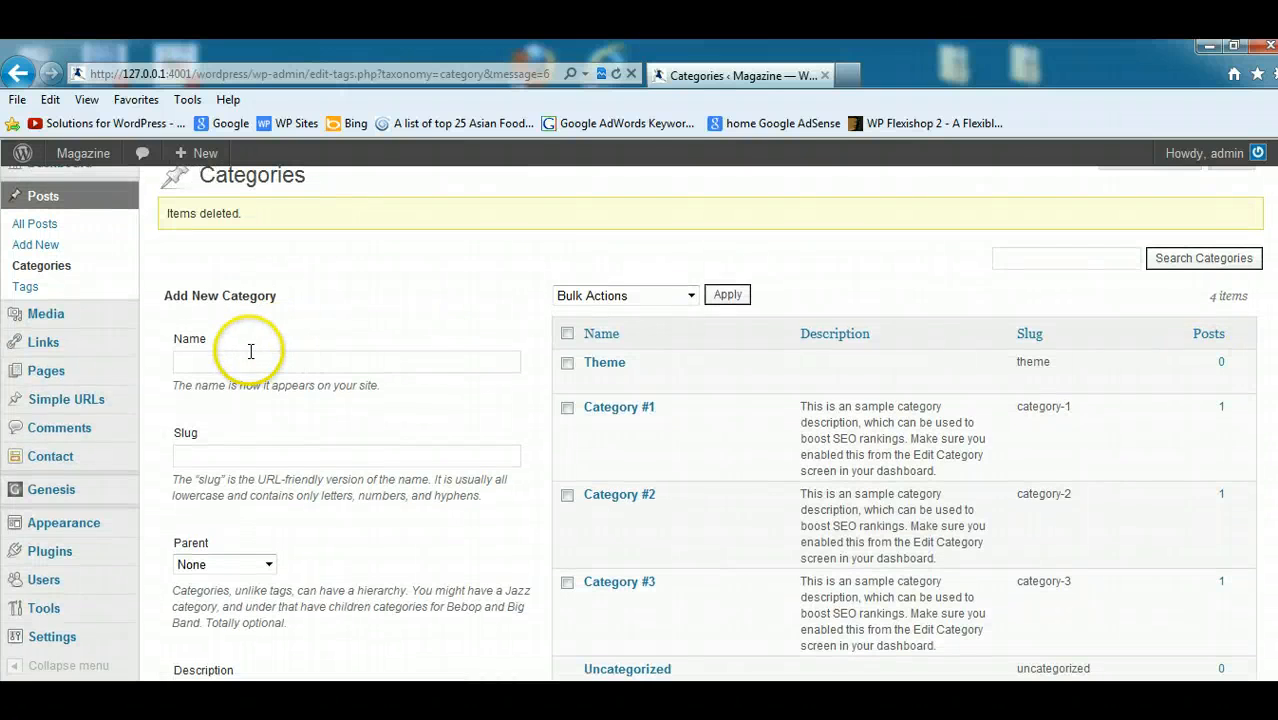
- Add a new post category named Plugins with no parent
click(243, 360)
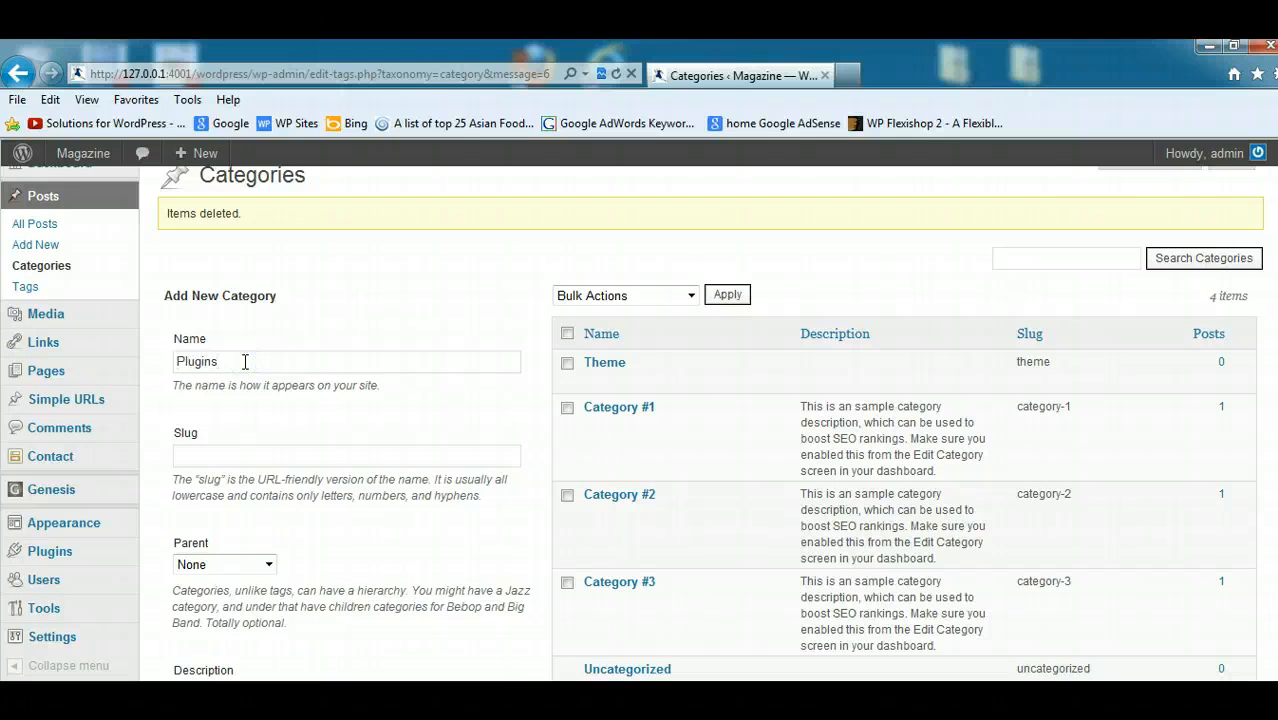
scroll(1206, 208, down, 3)
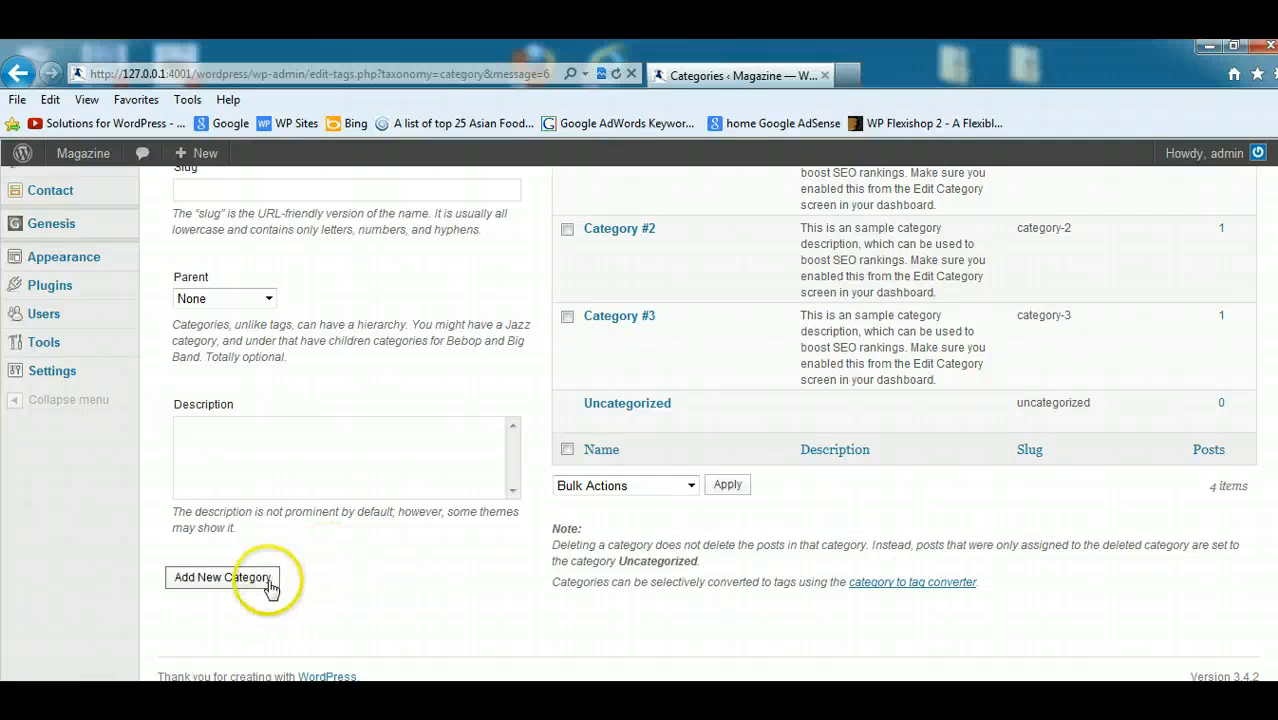
click(268, 578)
scroll(398, 287, up, 3)
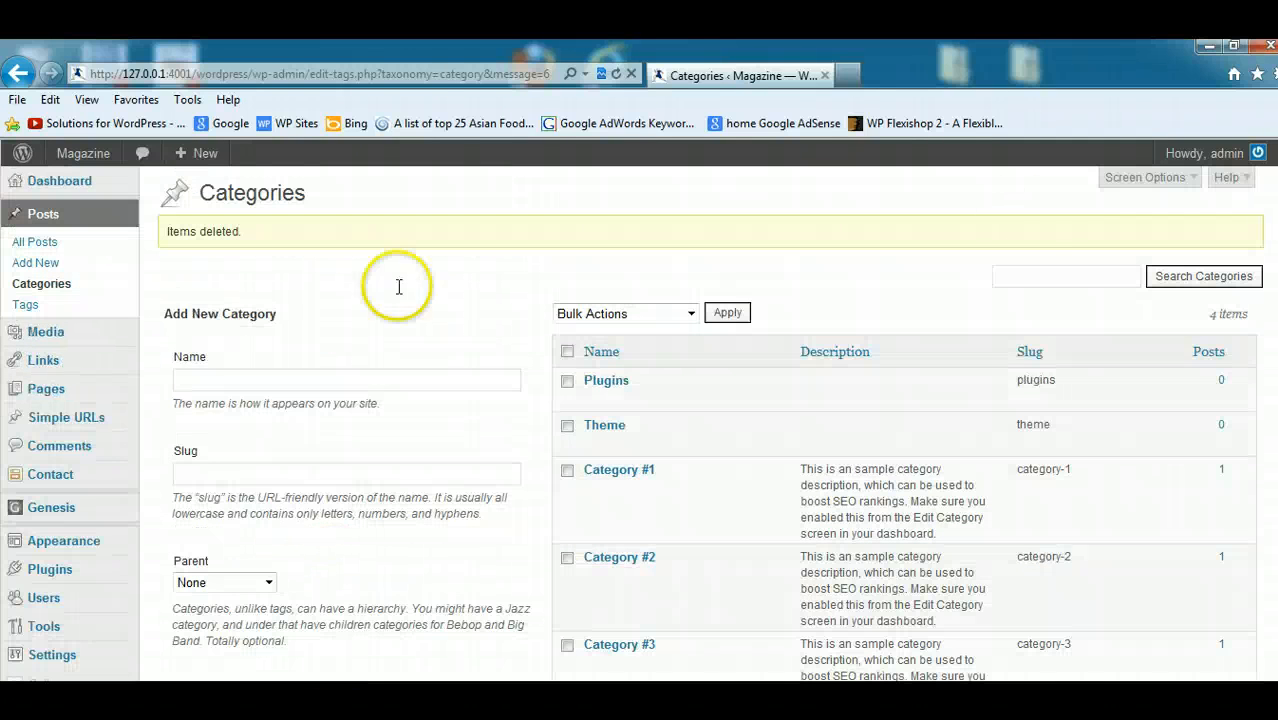
- Add a new post category named Tutorials with no parent
click(201, 380)
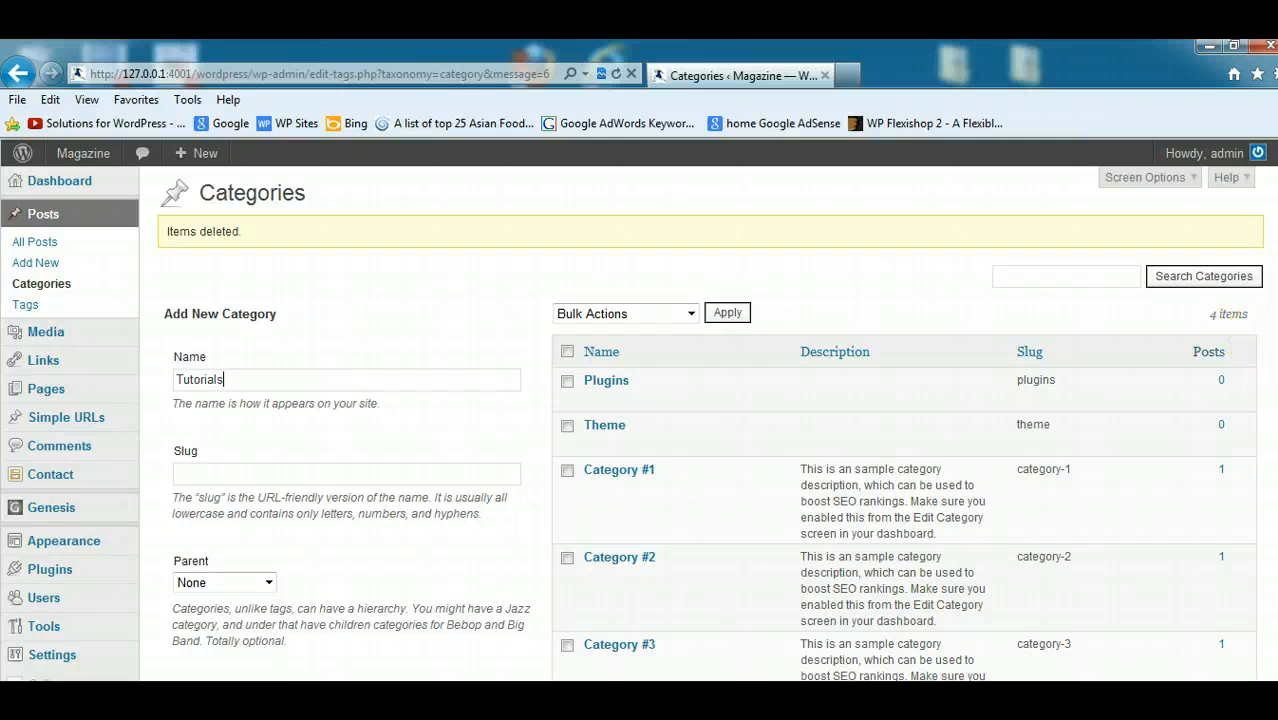
scroll(1200, 350, down, 3)
click(228, 566)
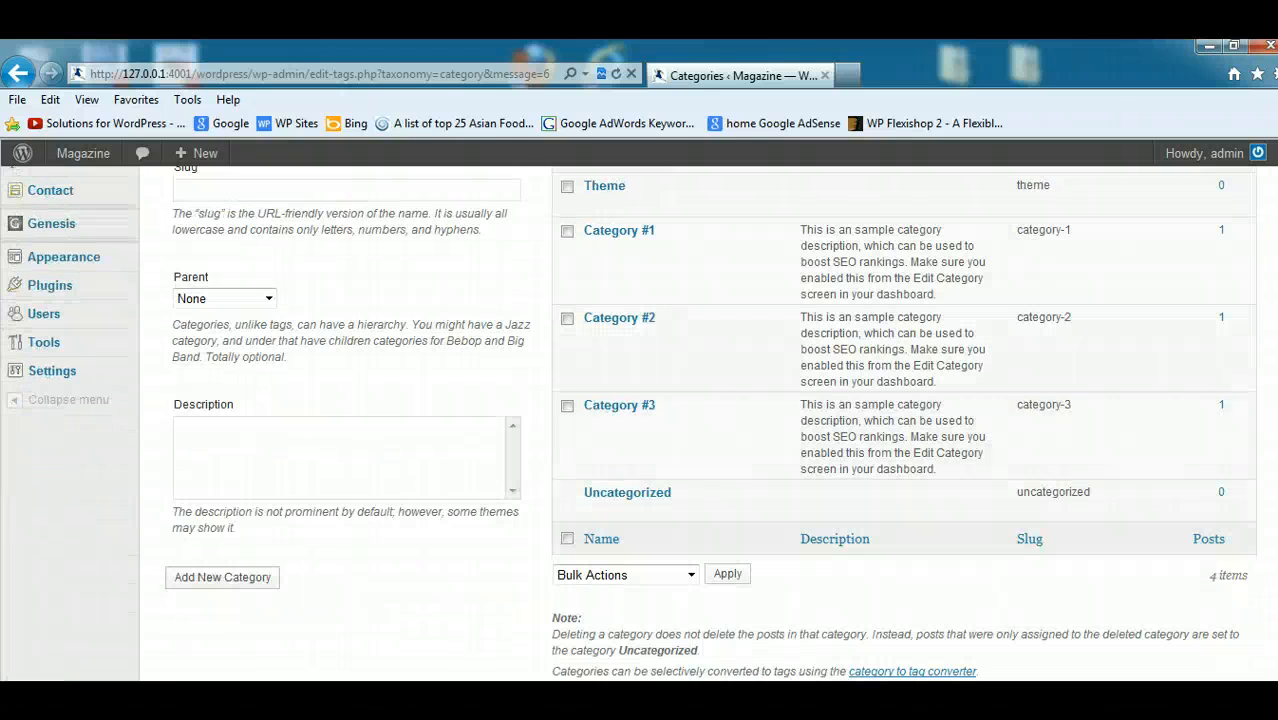
click(372, 464)
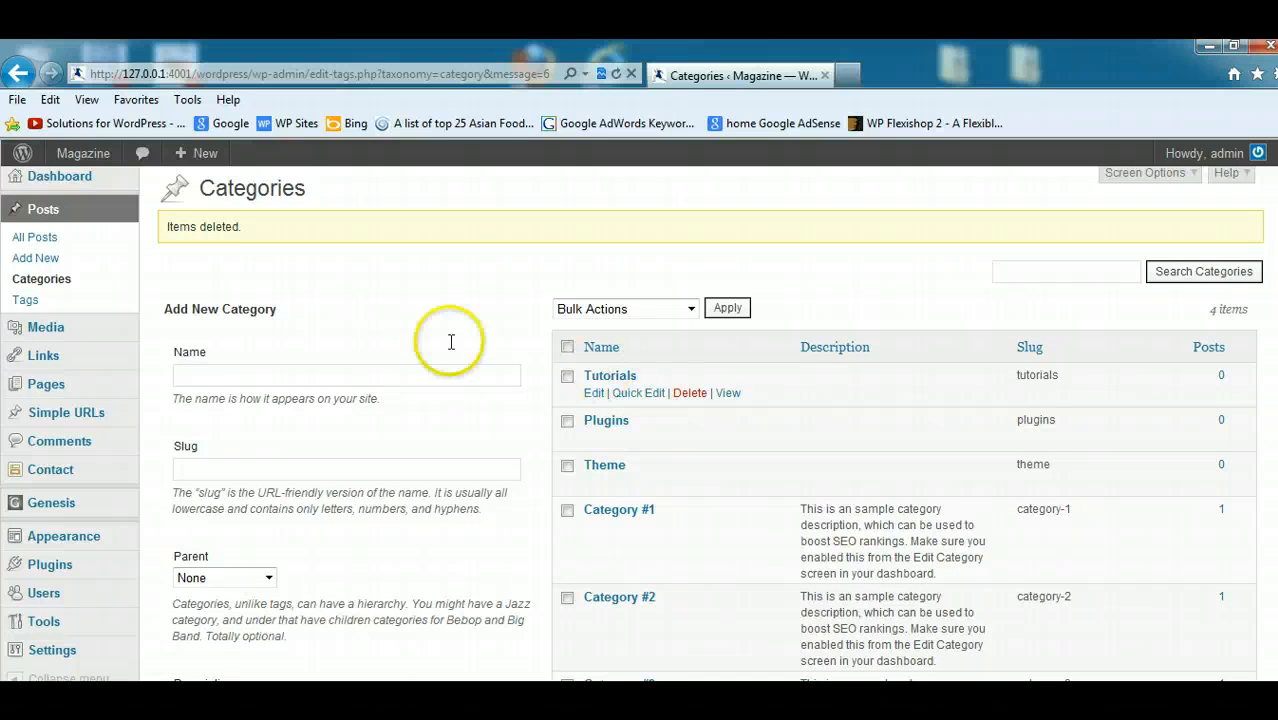
- Start a new post and check which categories can be assigned to it
click(48, 259)
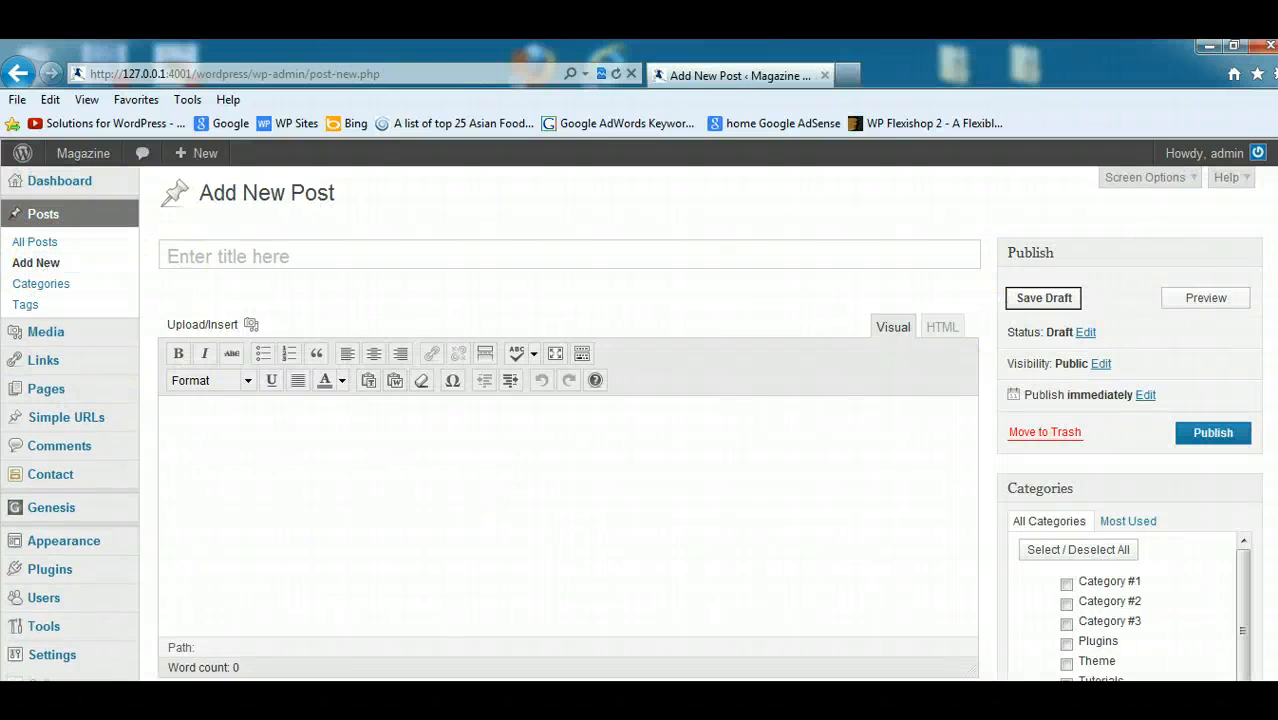
scroll(1135, 416, down, 3)
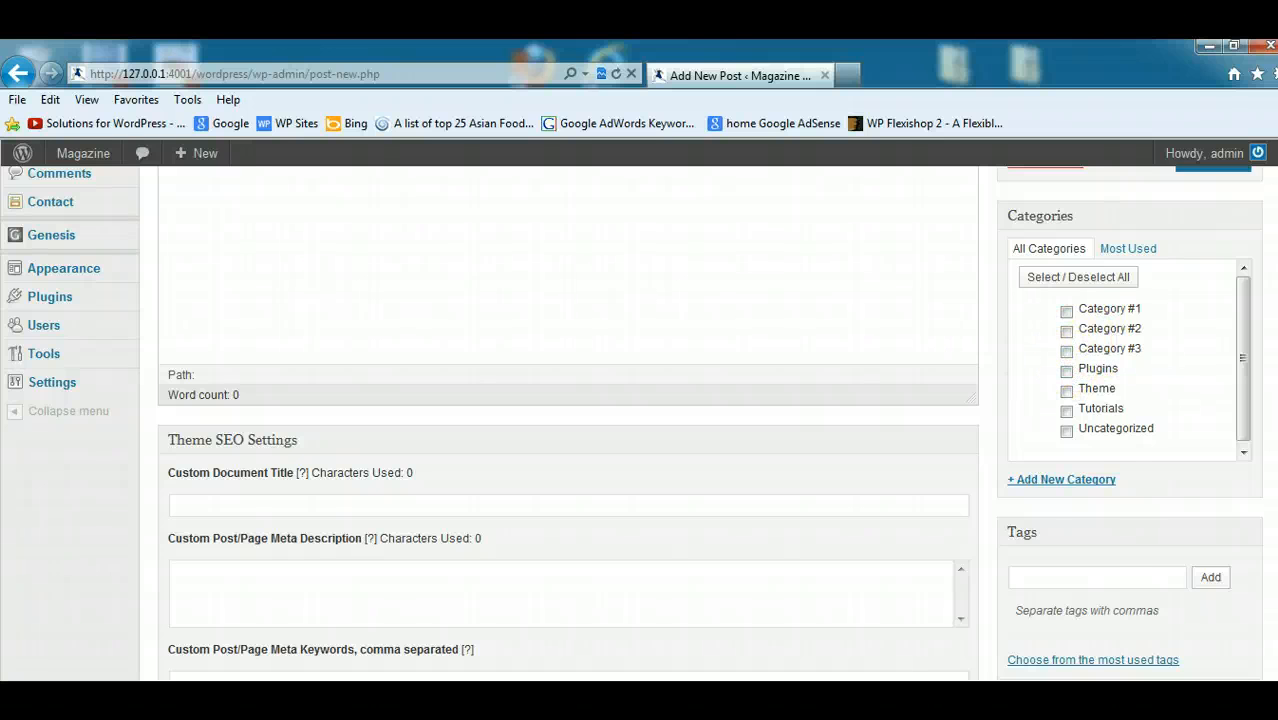
scroll(679, 342, up, 1)
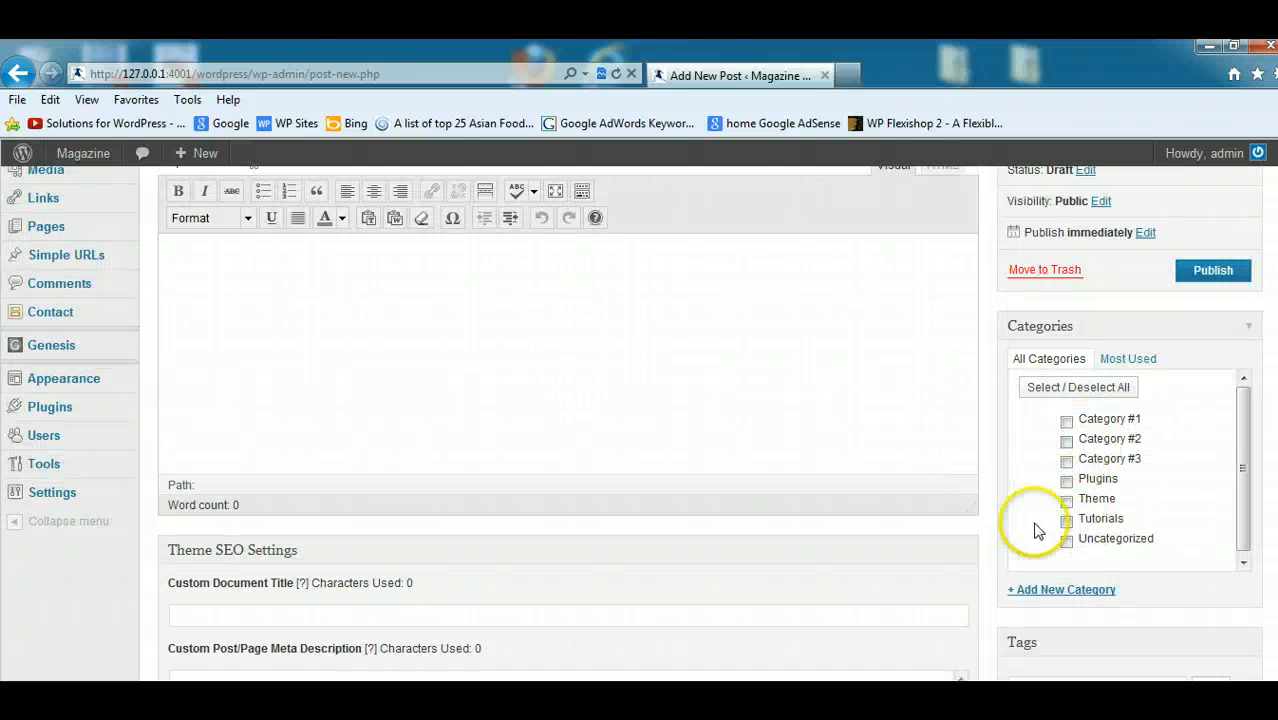
scroll(631, 423, up, 1)
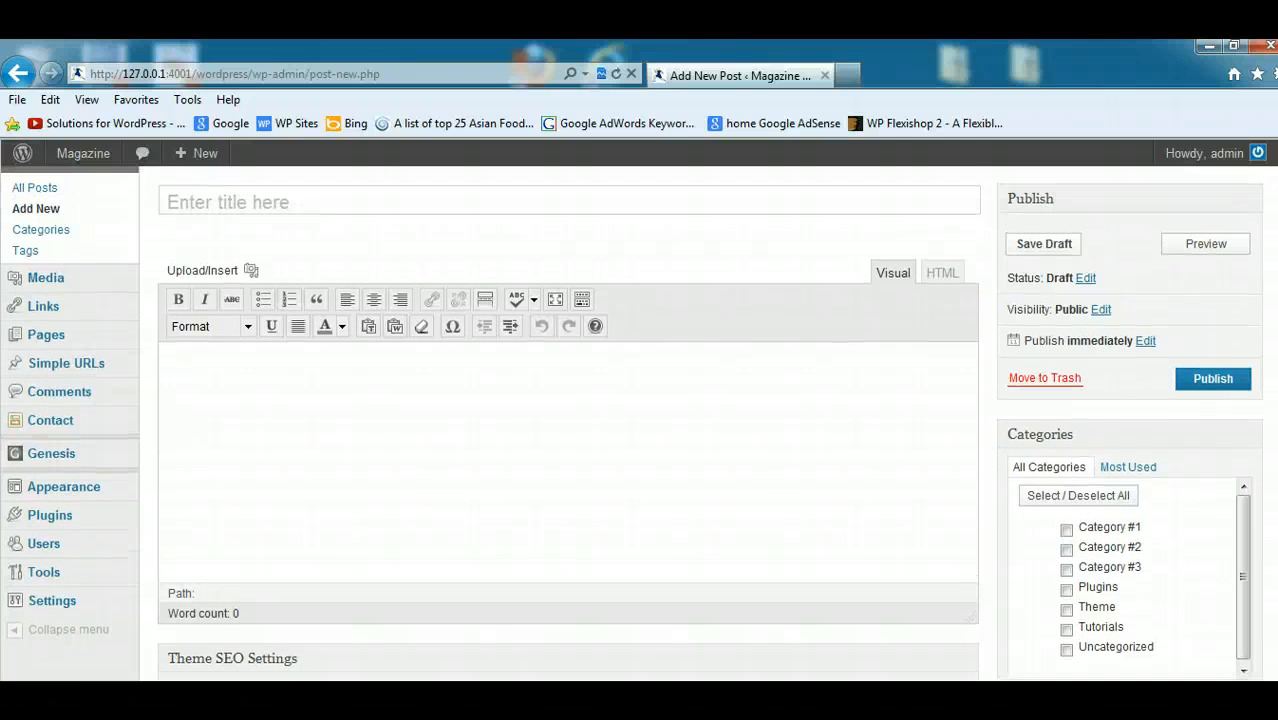
scroll(631, 424, down, 2)
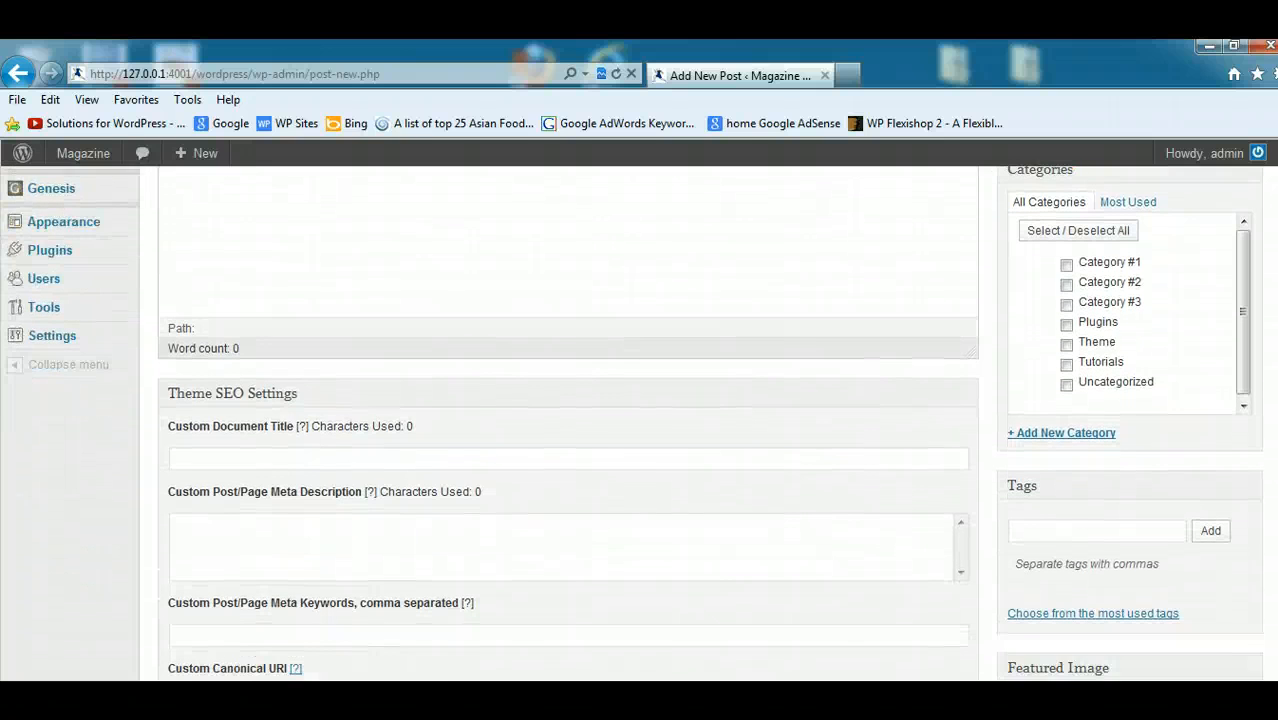
scroll(631, 424, up, 1)
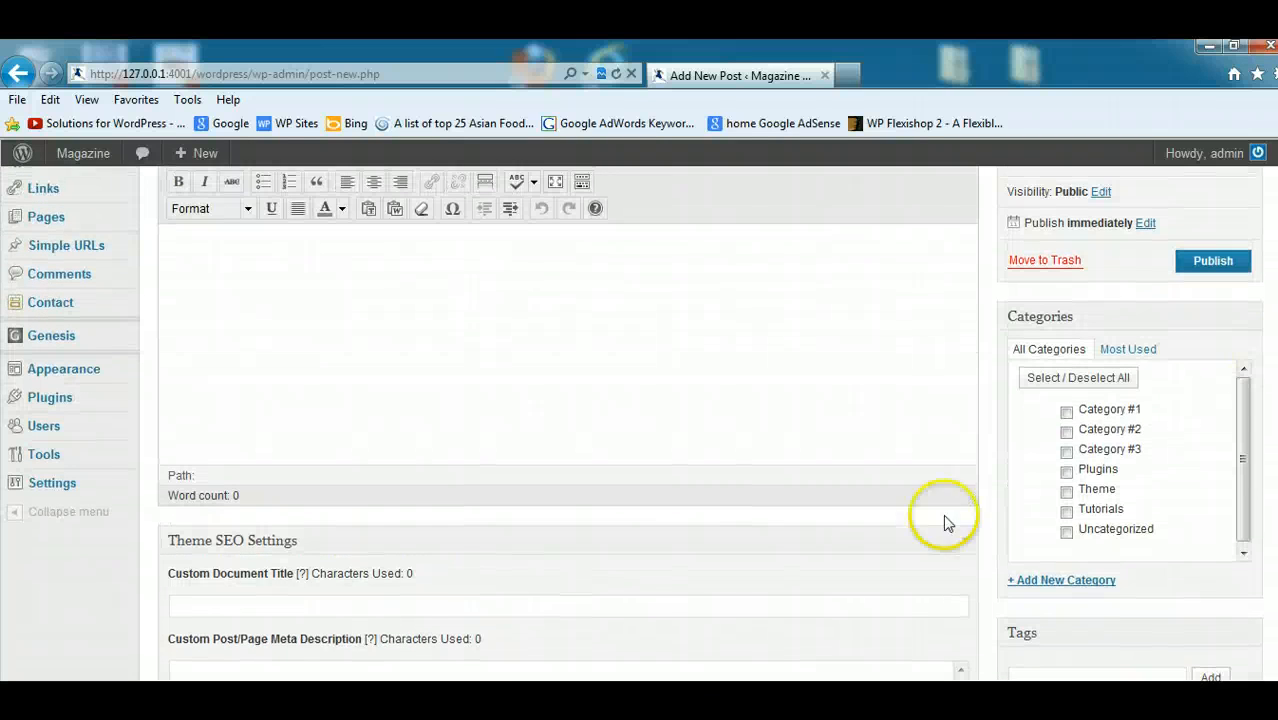
- Switch to the Magazine theme demo in Firefox and open the featured post "Tiger Woods Makes a Comeback" to see its author box
mouse_move(290, 675)
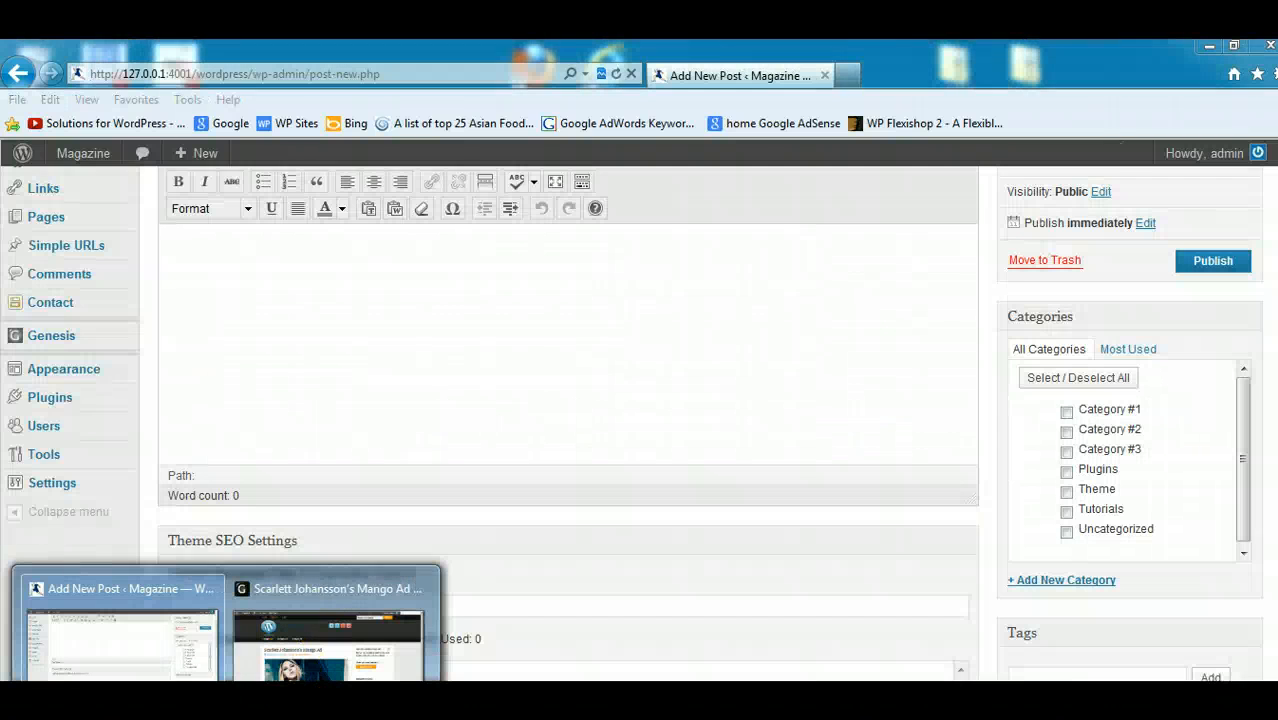
click(350, 702)
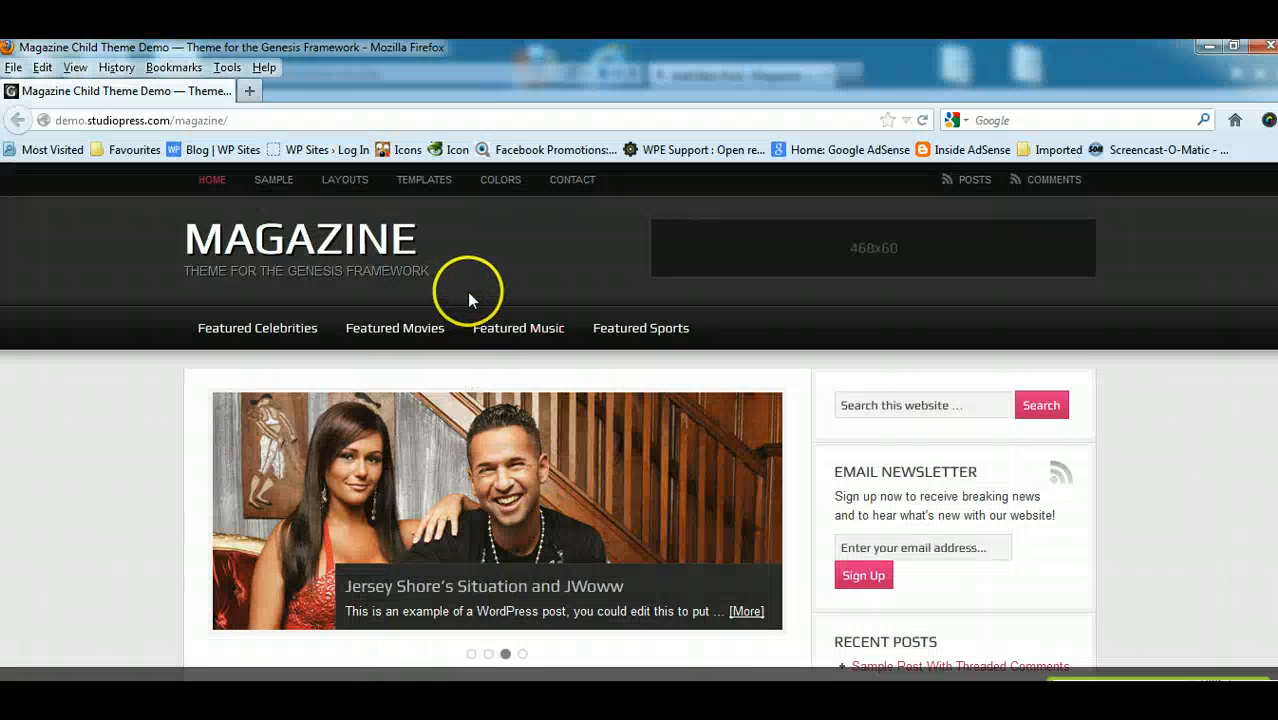
scroll(522, 380, down, 7)
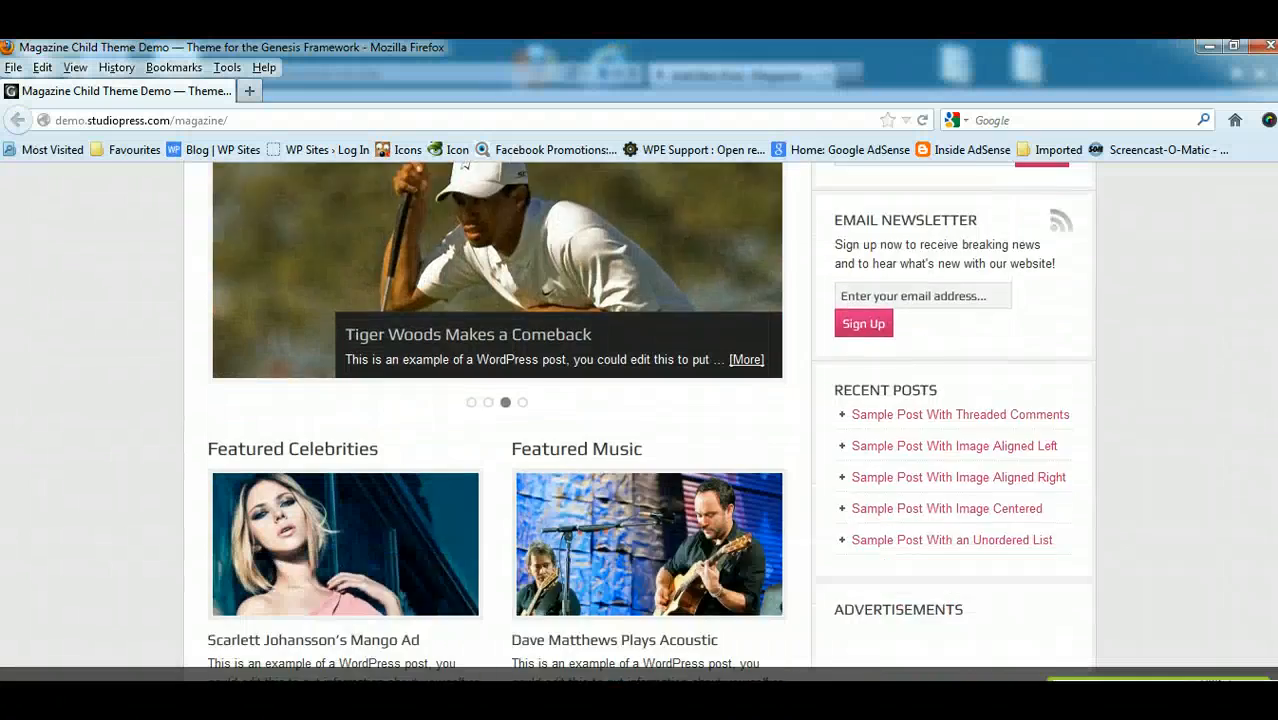
scroll(522, 380, up, 3)
click(522, 380)
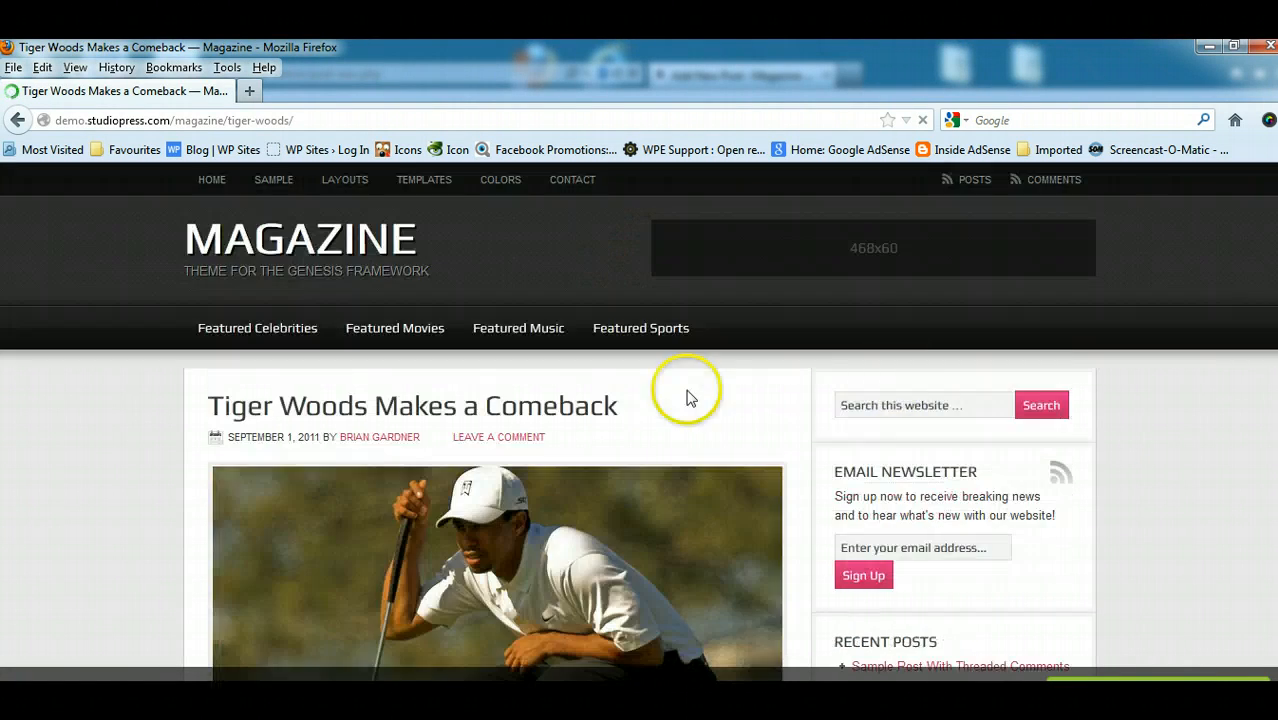
scroll(685, 394, down, 10)
scroll(418, 314, down, 3)
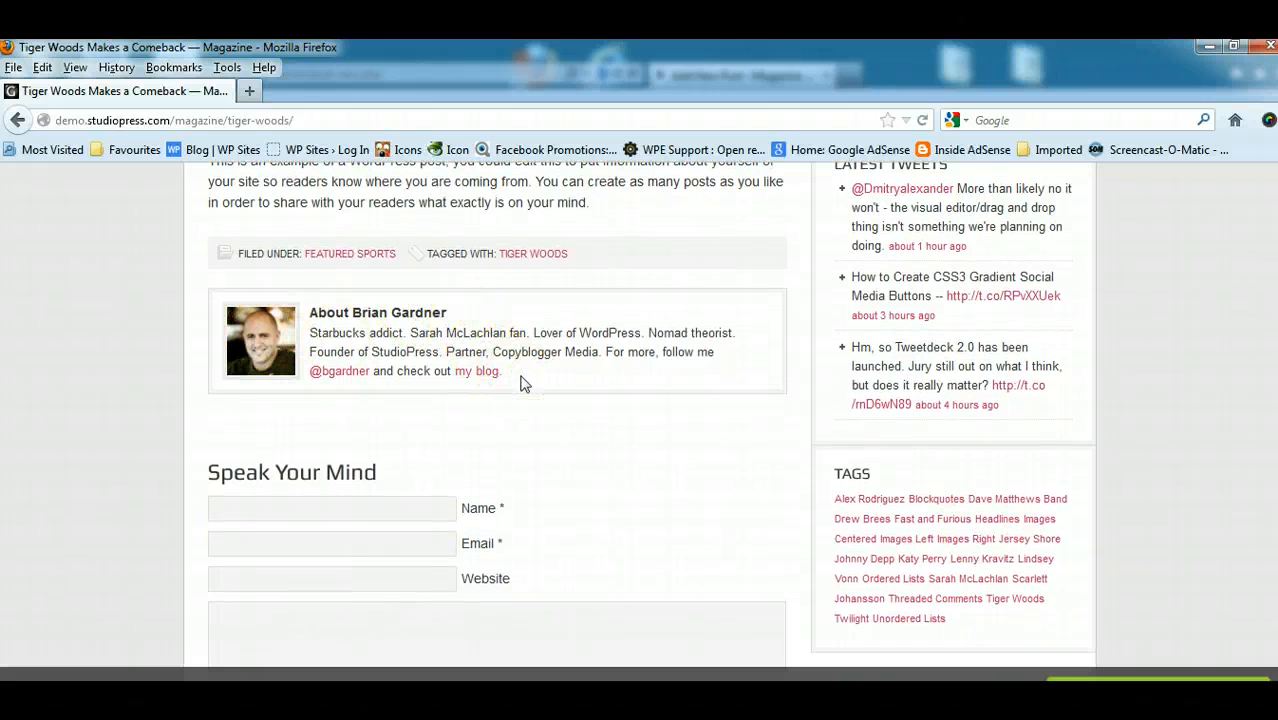
- Examine the author box's photo, name and bio below the demo post, and return to the Add New Post page in Internet Explorer
drag(523, 384, 238, 316)
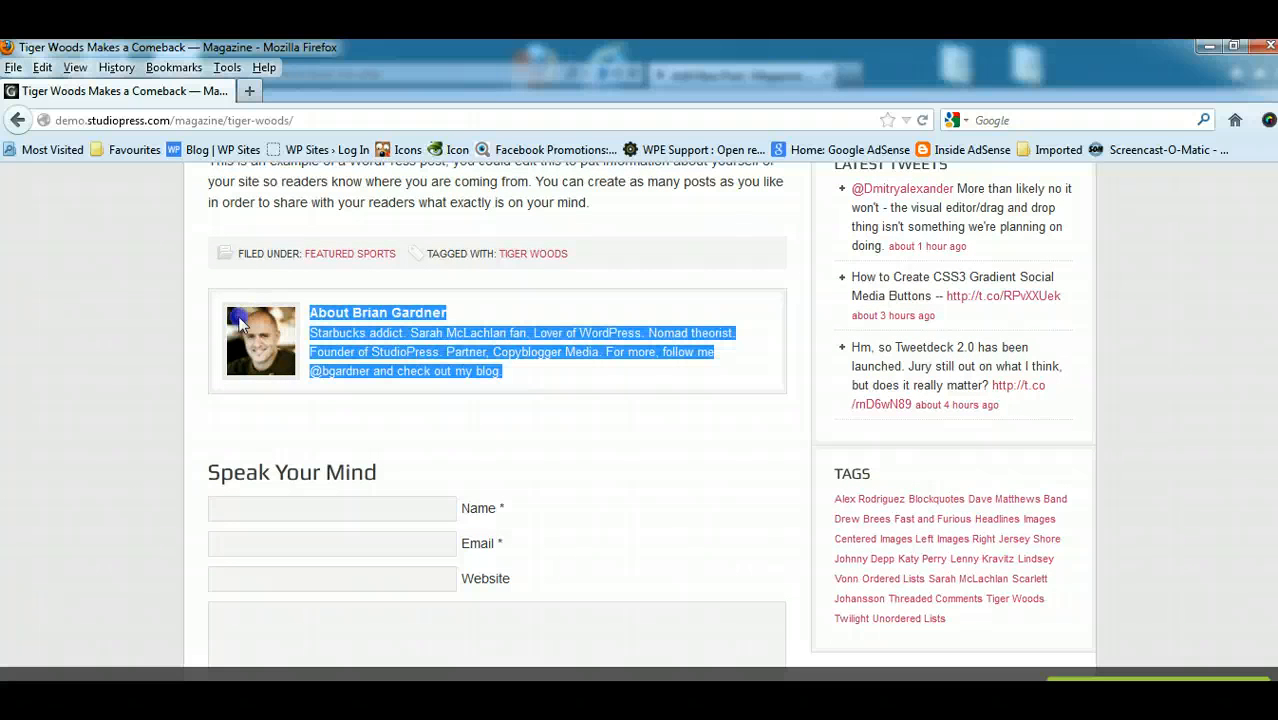
click(617, 419)
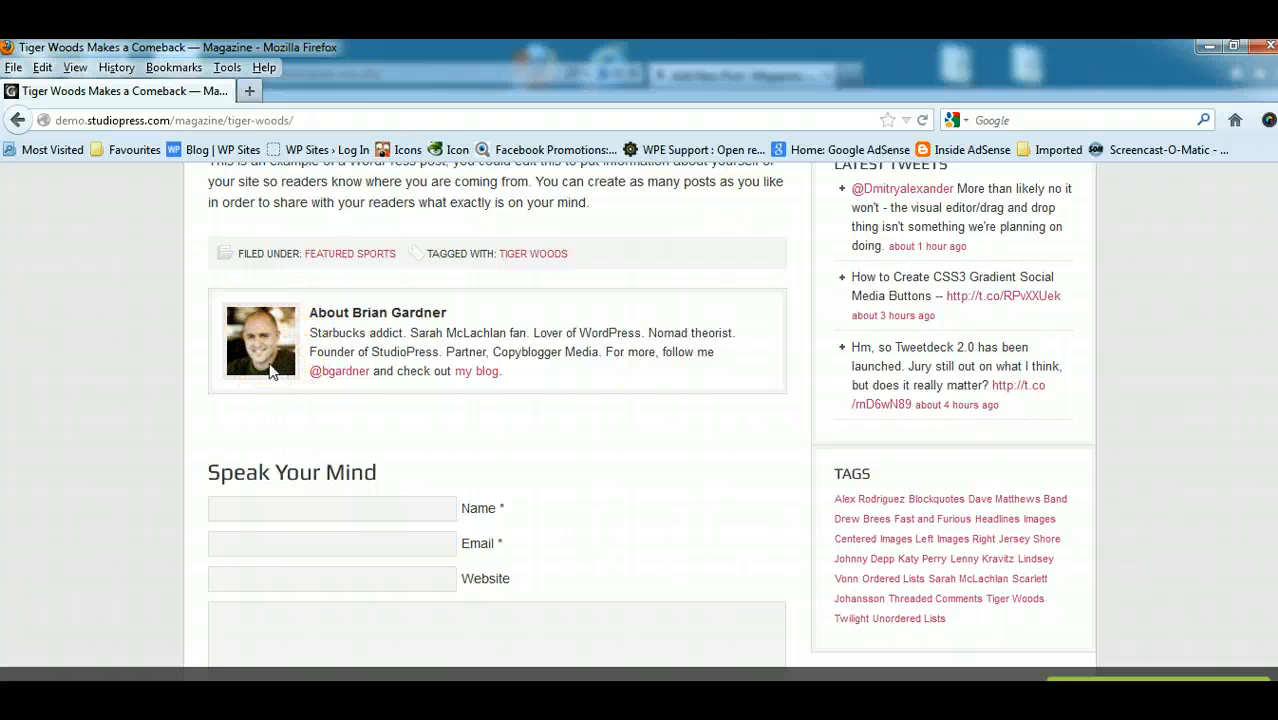
click(453, 316)
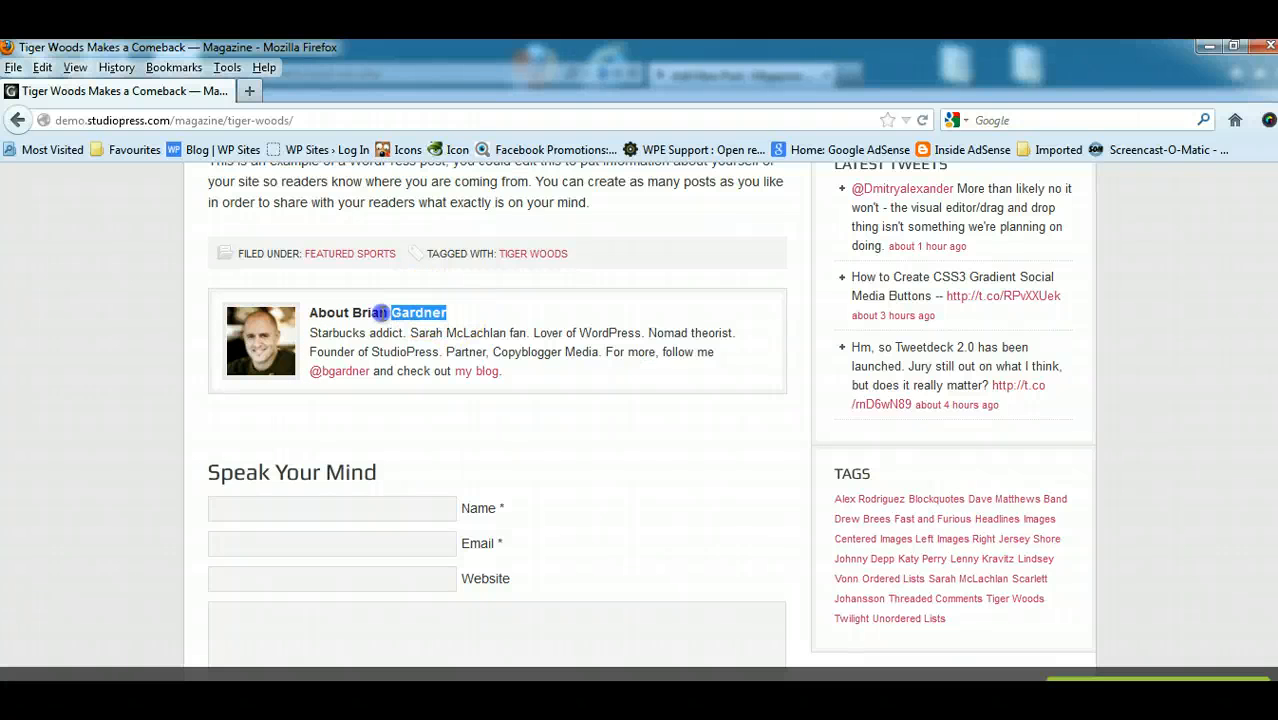
drag(380, 312, 372, 312)
click(533, 410)
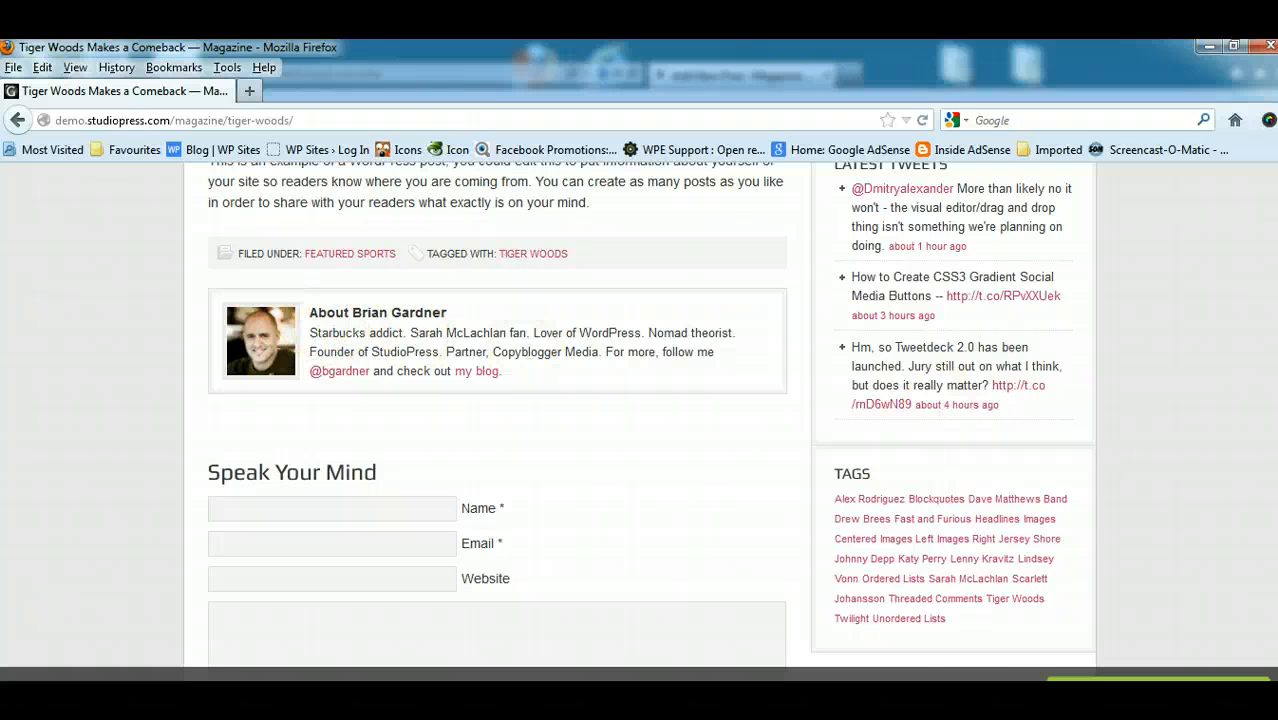
drag(1277, 400, 1277, 180)
click(1208, 50)
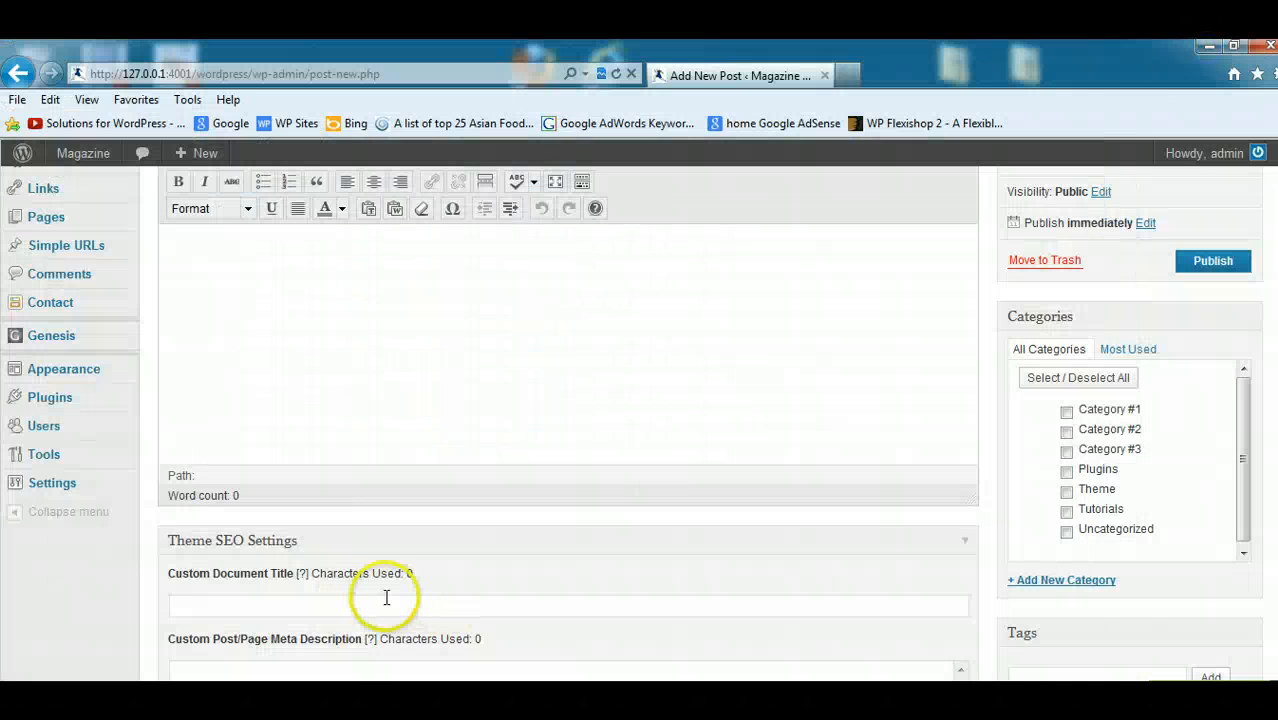
- Switch back to the demo post in Firefox and copy the bio text from its author box, without the heading
scroll(631, 423, up, 1)
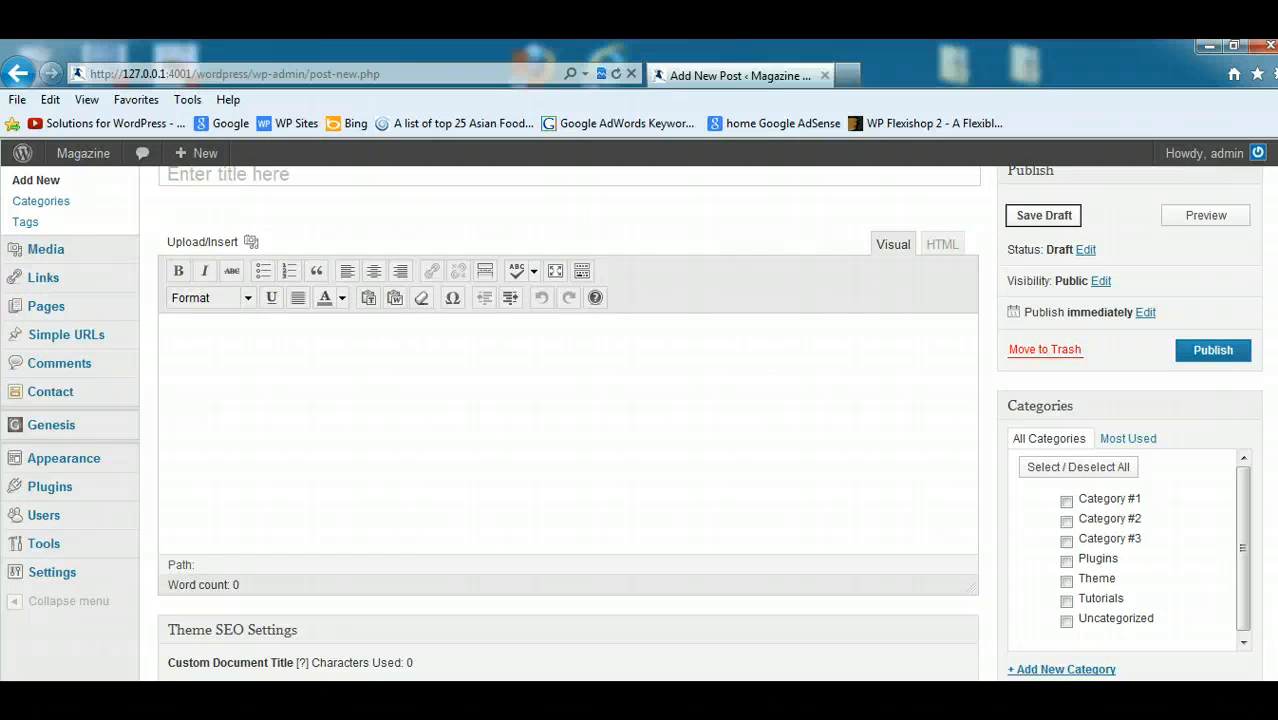
scroll(631, 423, down, 2)
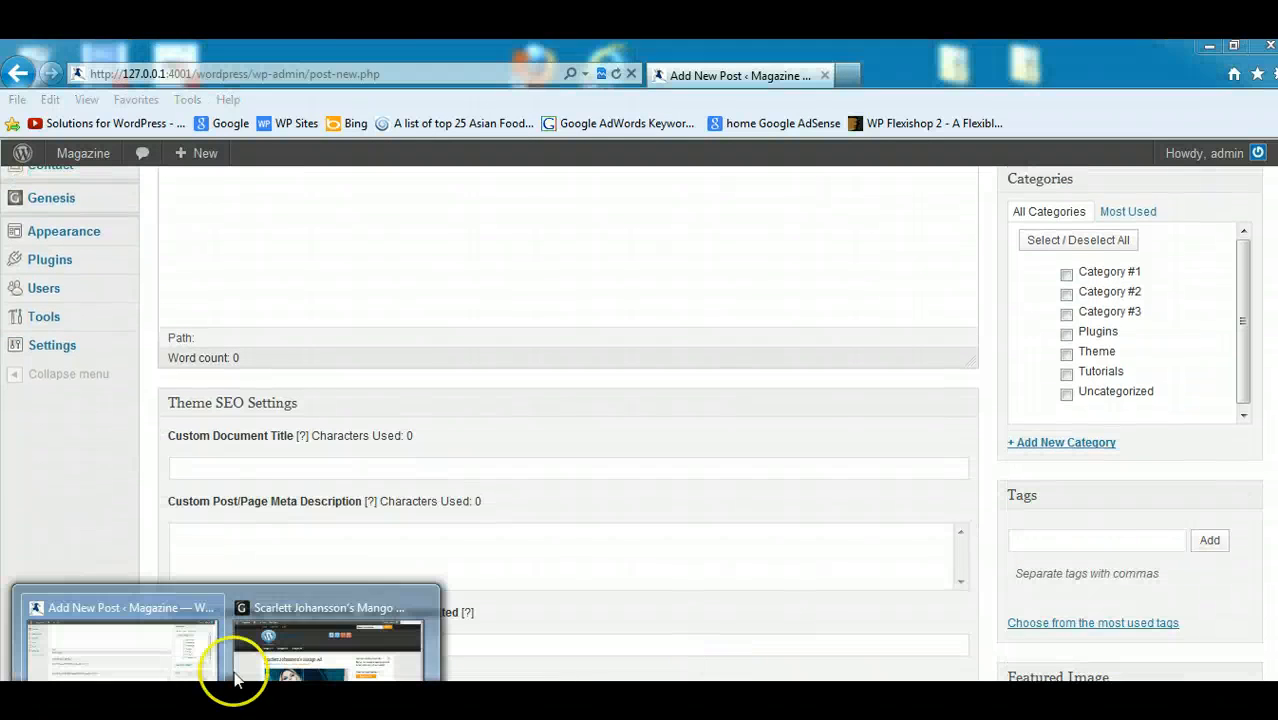
mouse_move(243, 675)
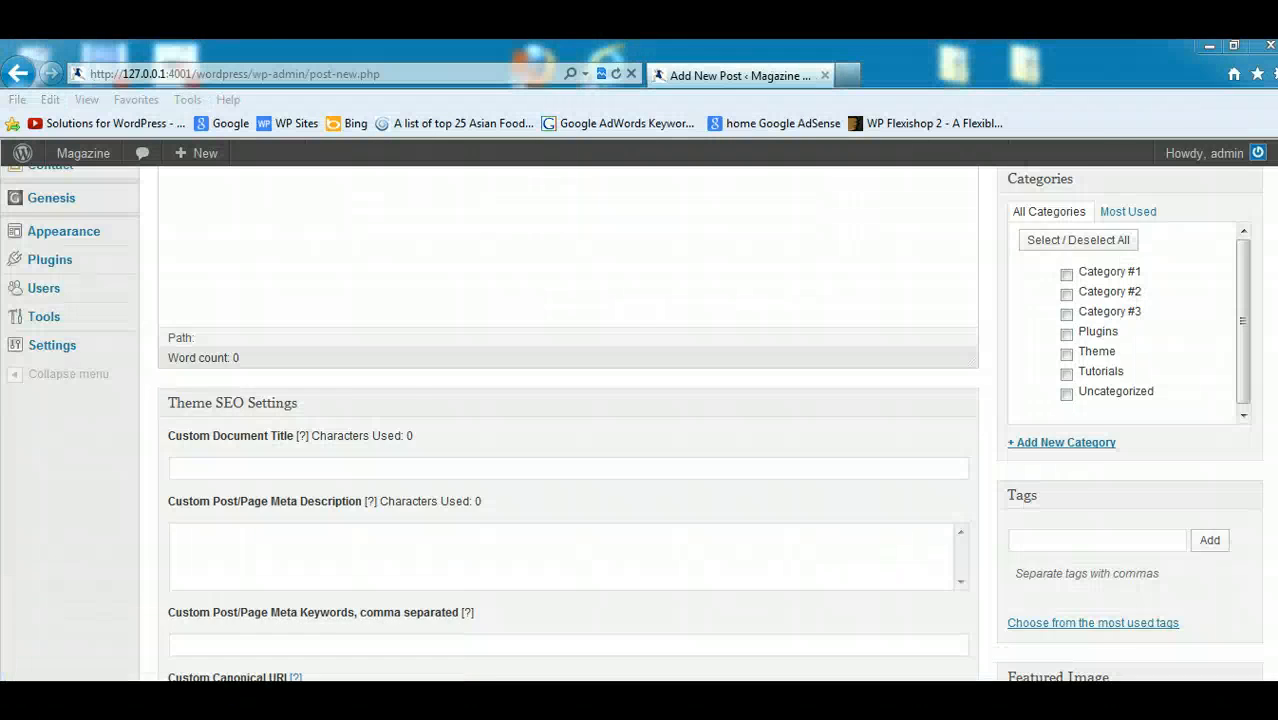
click(300, 700)
scroll(1270, 563, down, 10)
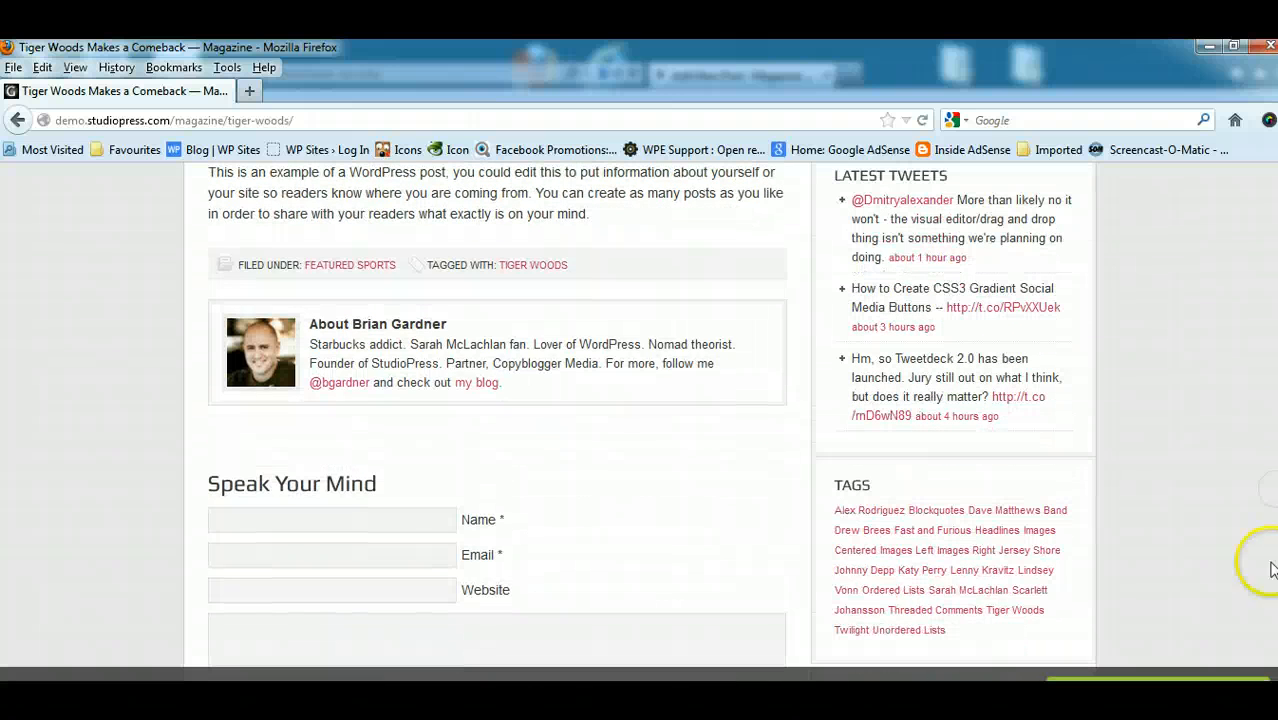
drag(520, 395, 325, 344)
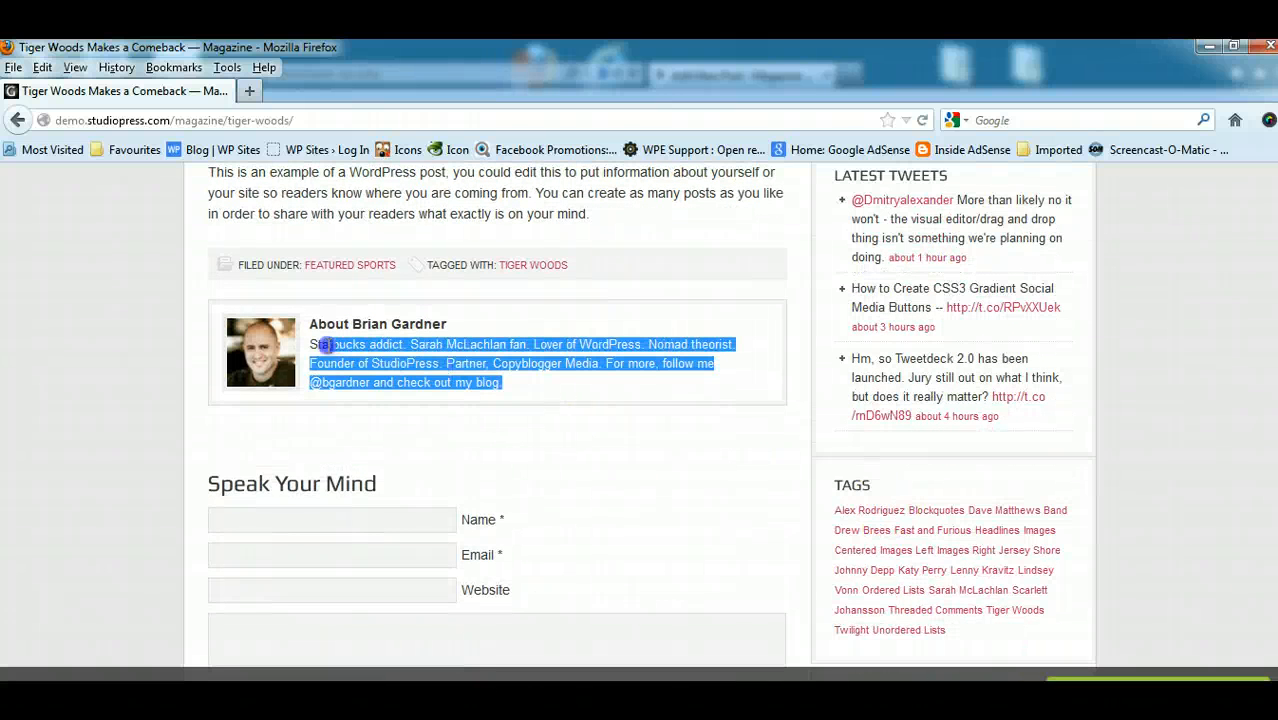
right_click(312, 344)
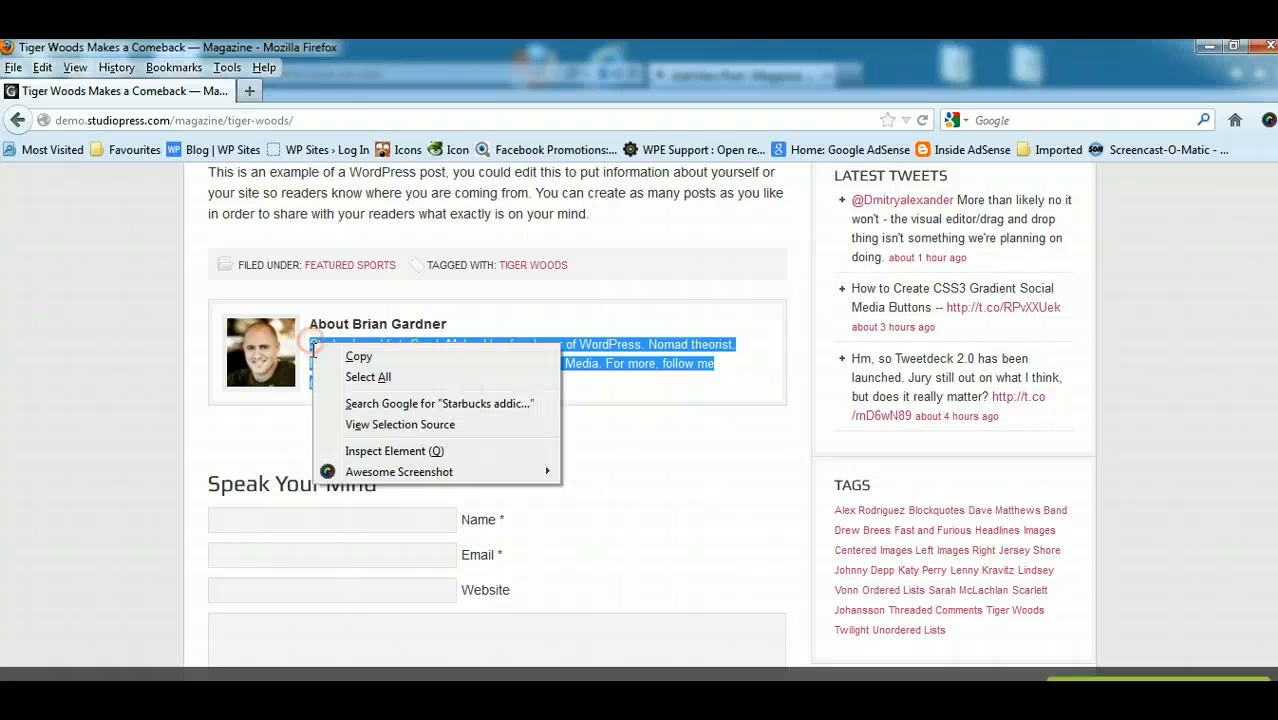
click(358, 358)
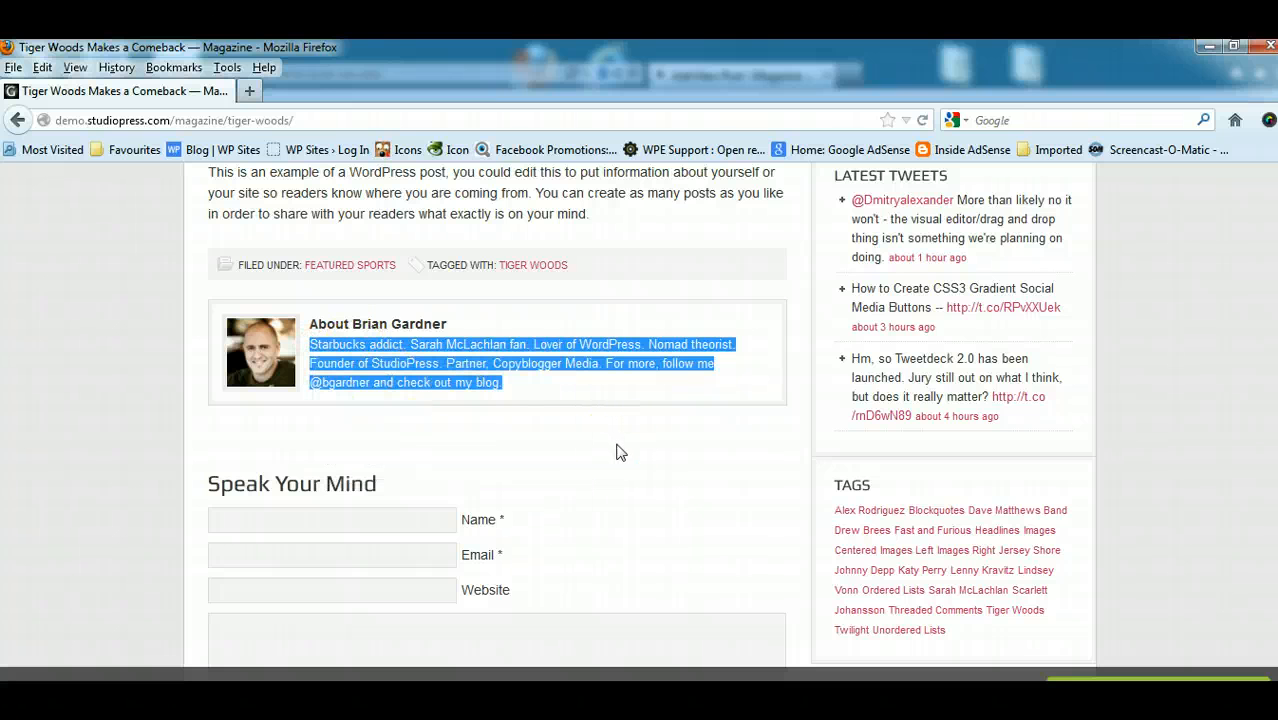
right_click(433, 364)
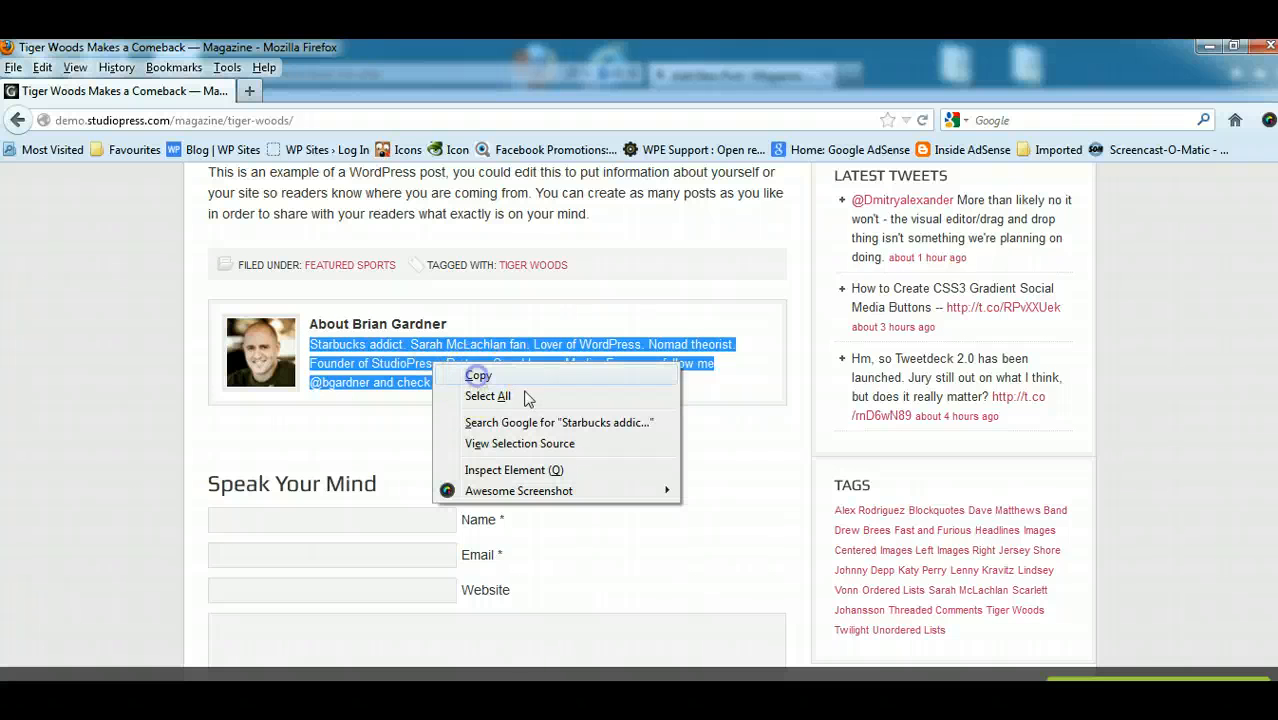
click(478, 376)
click(525, 390)
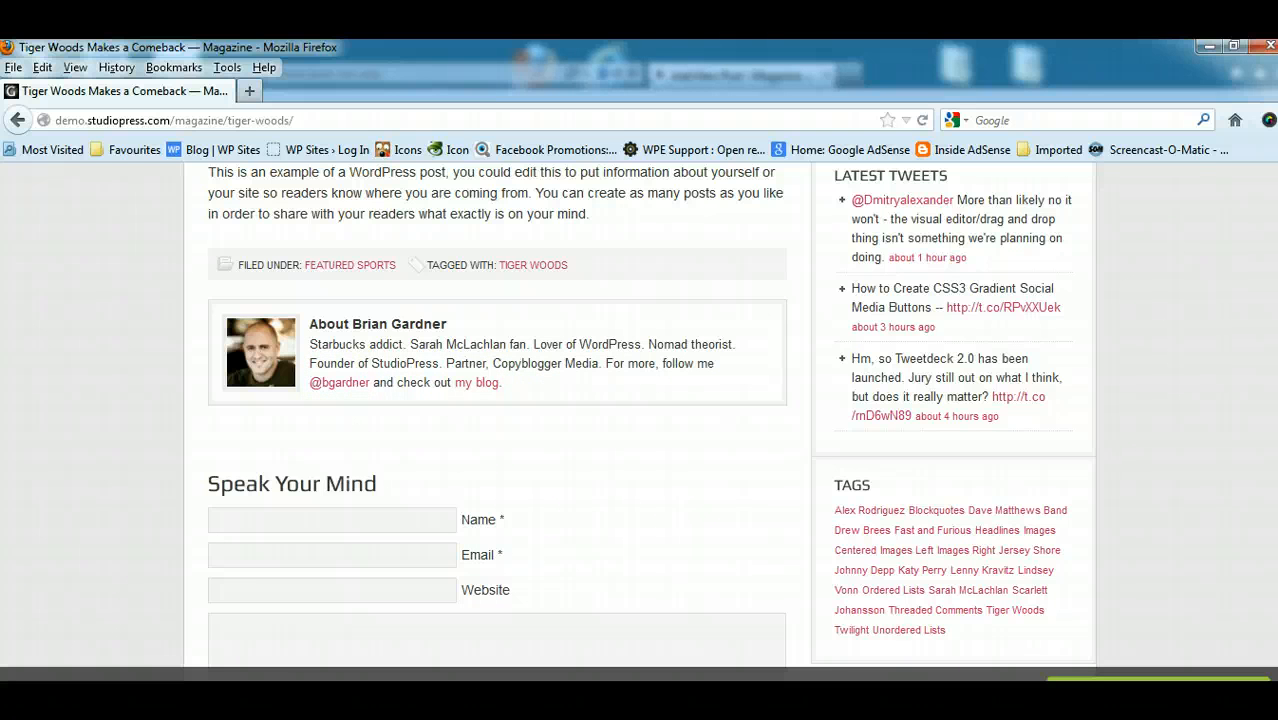
- Return to the Add New Post page in Internet Explorer, paste the copied author bio into the post body and select all of it
click(1208, 47)
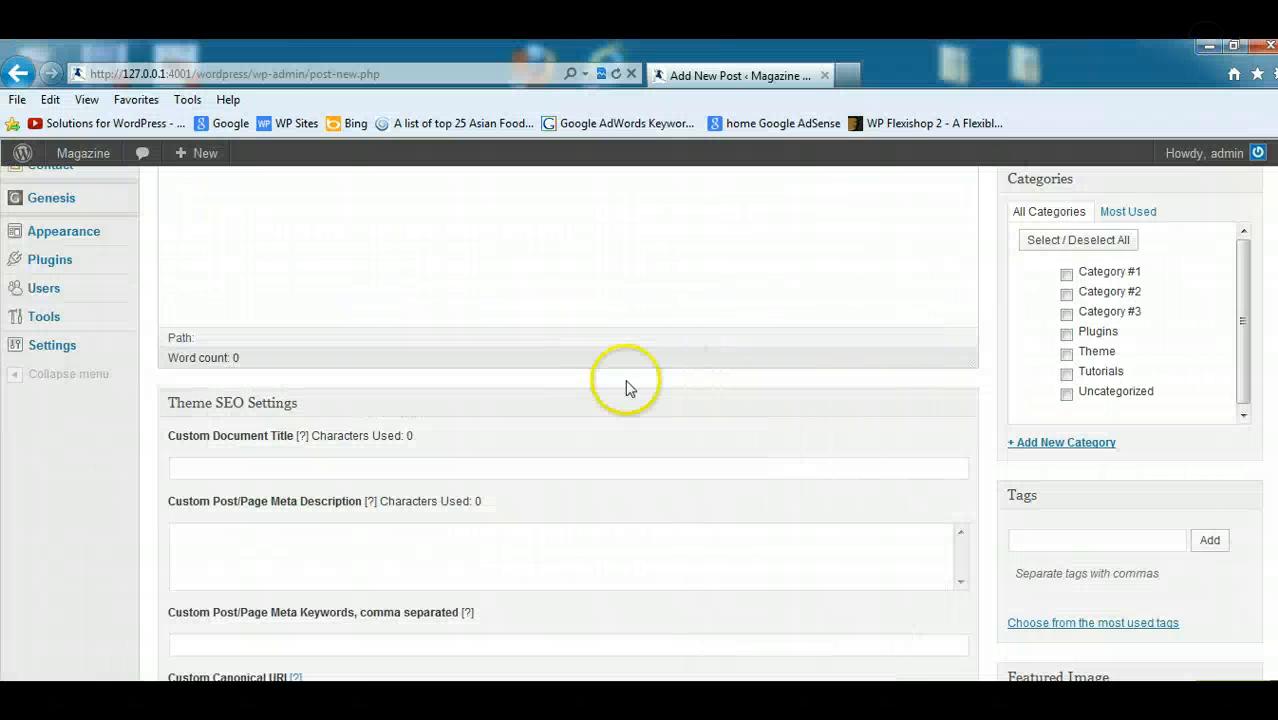
scroll(1240, 314, up, 5)
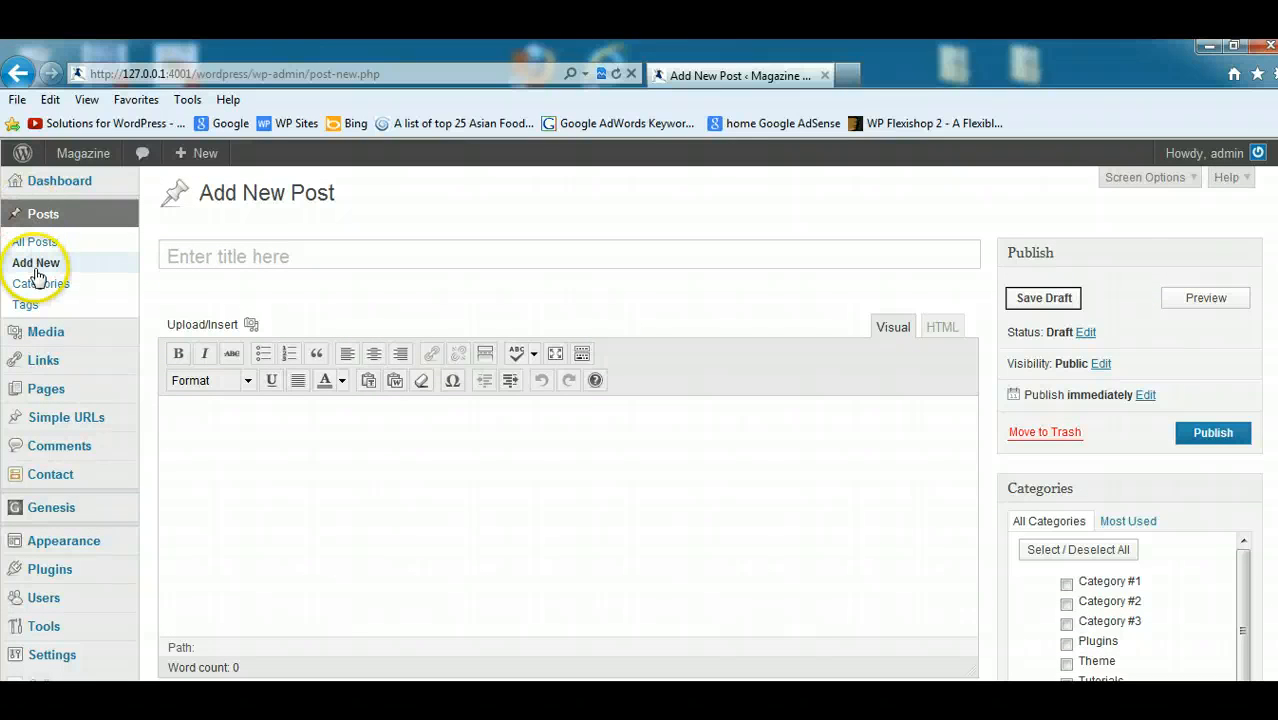
click(243, 428)
right_click(243, 424)
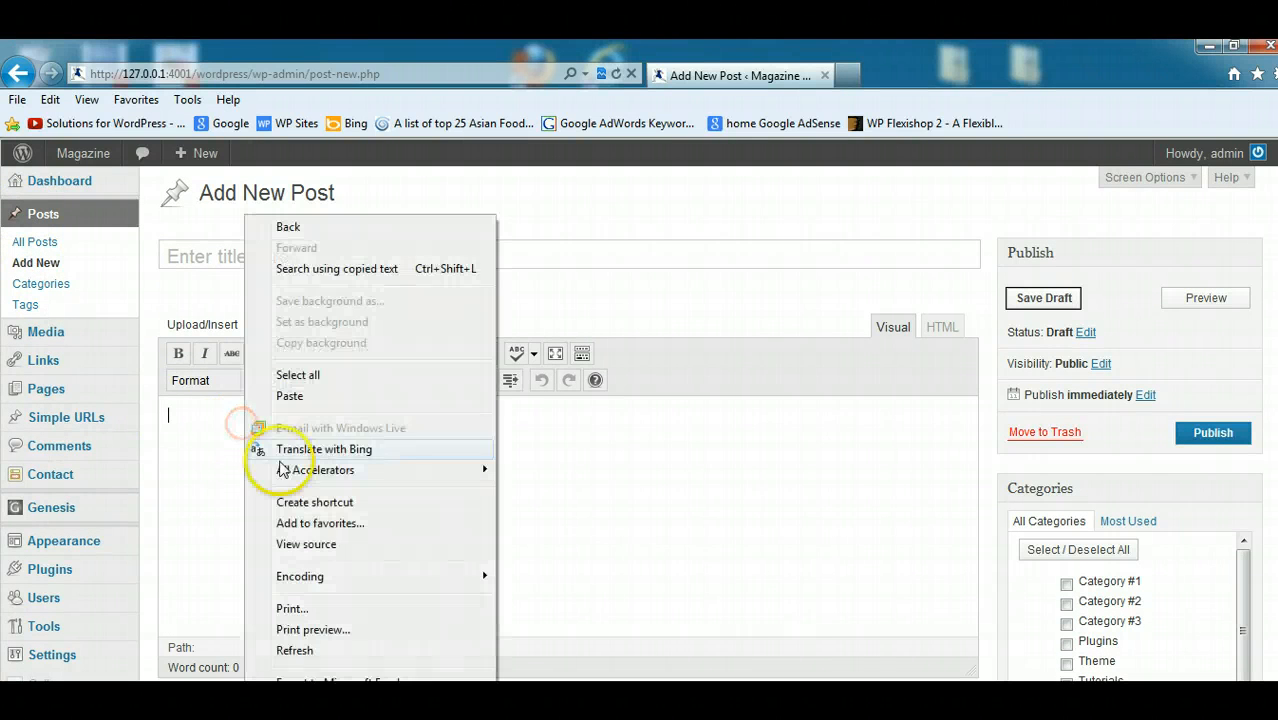
click(289, 396)
key(ctrl+a)
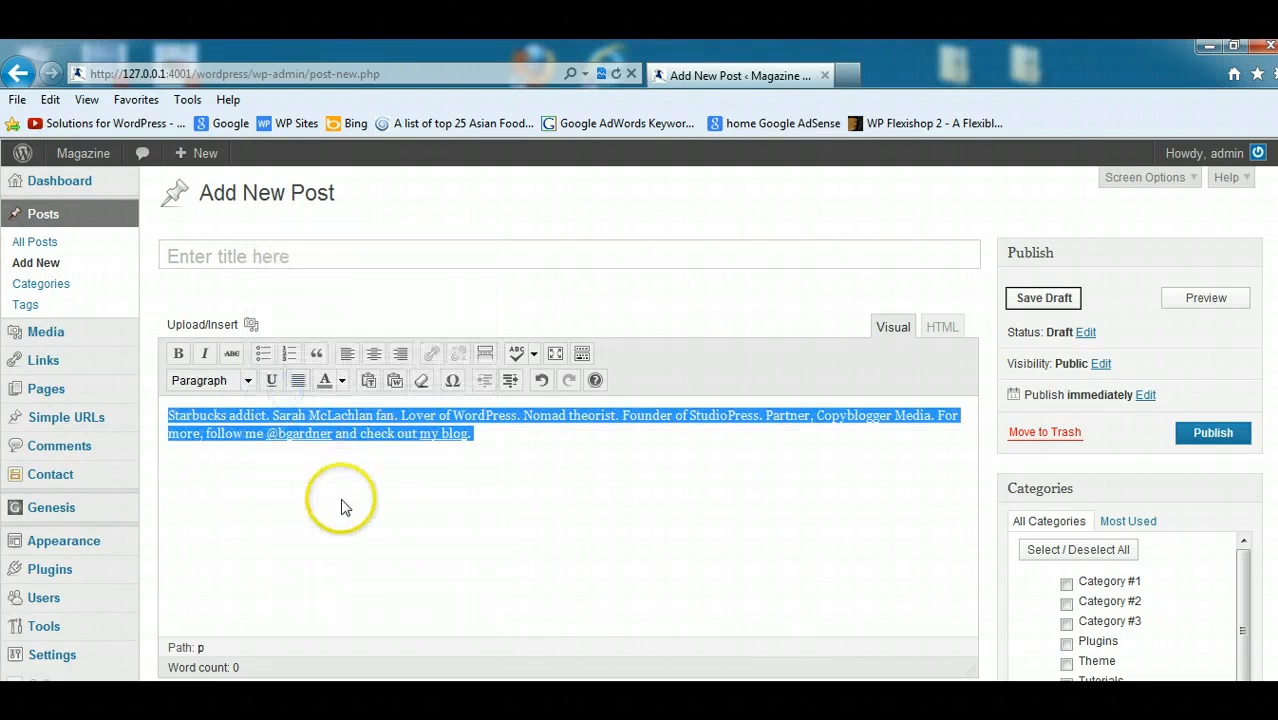
- Check the destination URL of the Twitter handle link in the pasted bio and close the link settings with it unchanged
click(520, 452)
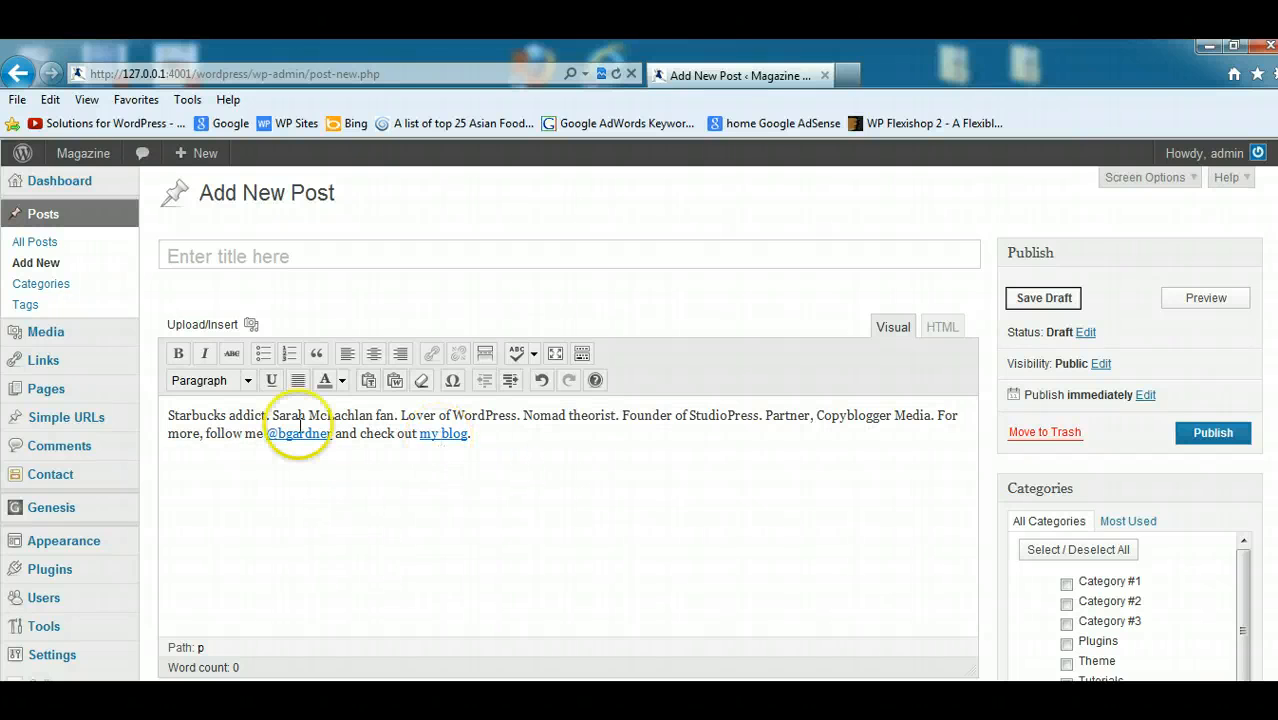
drag(470, 433, 252, 406)
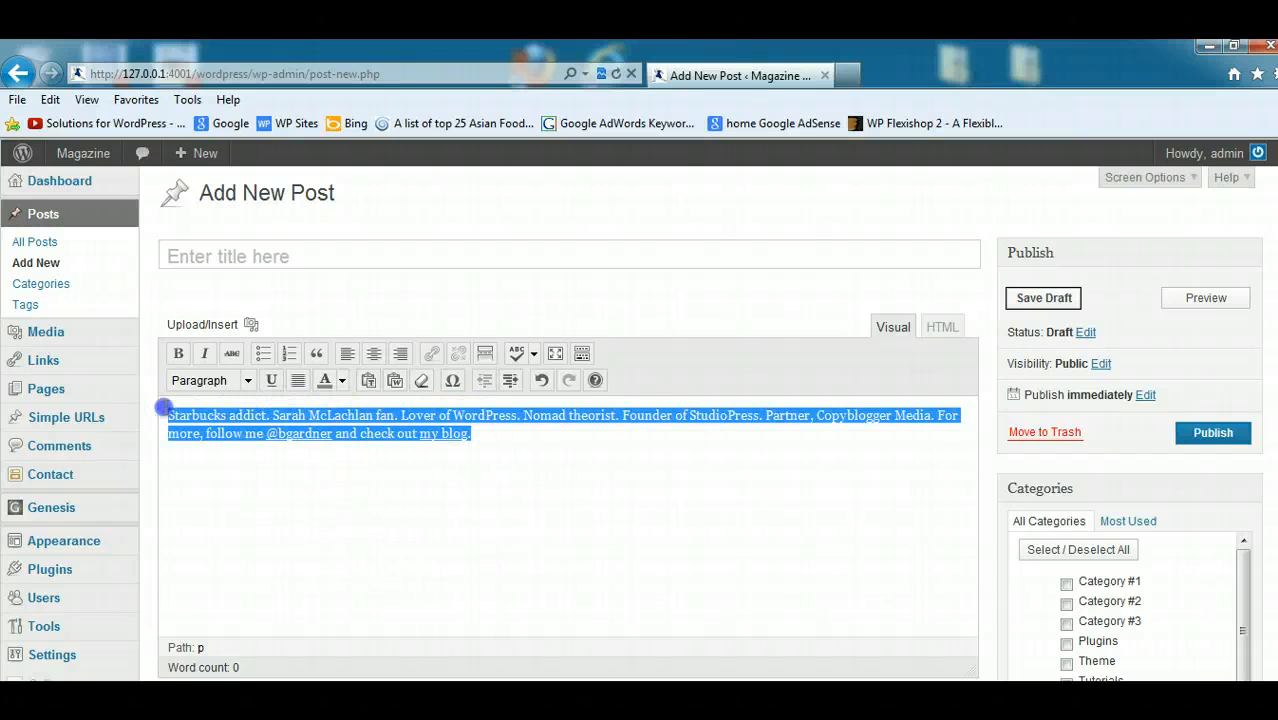
click(490, 440)
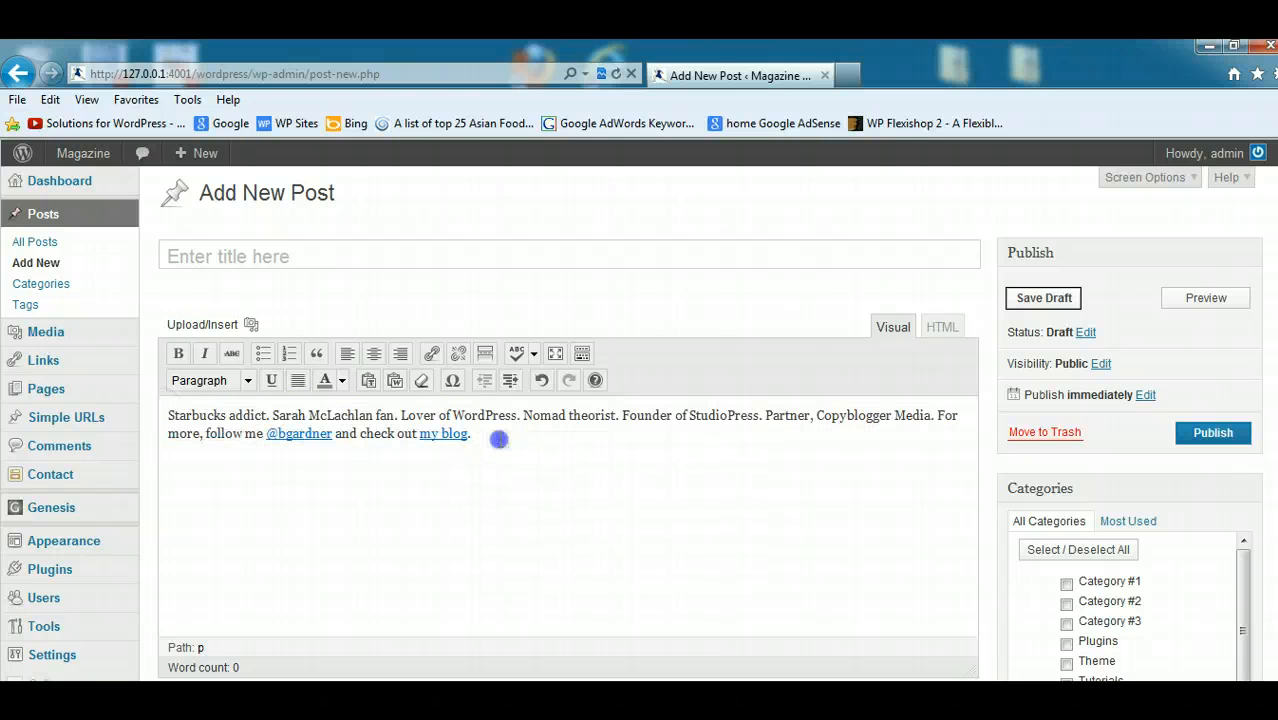
click(331, 434)
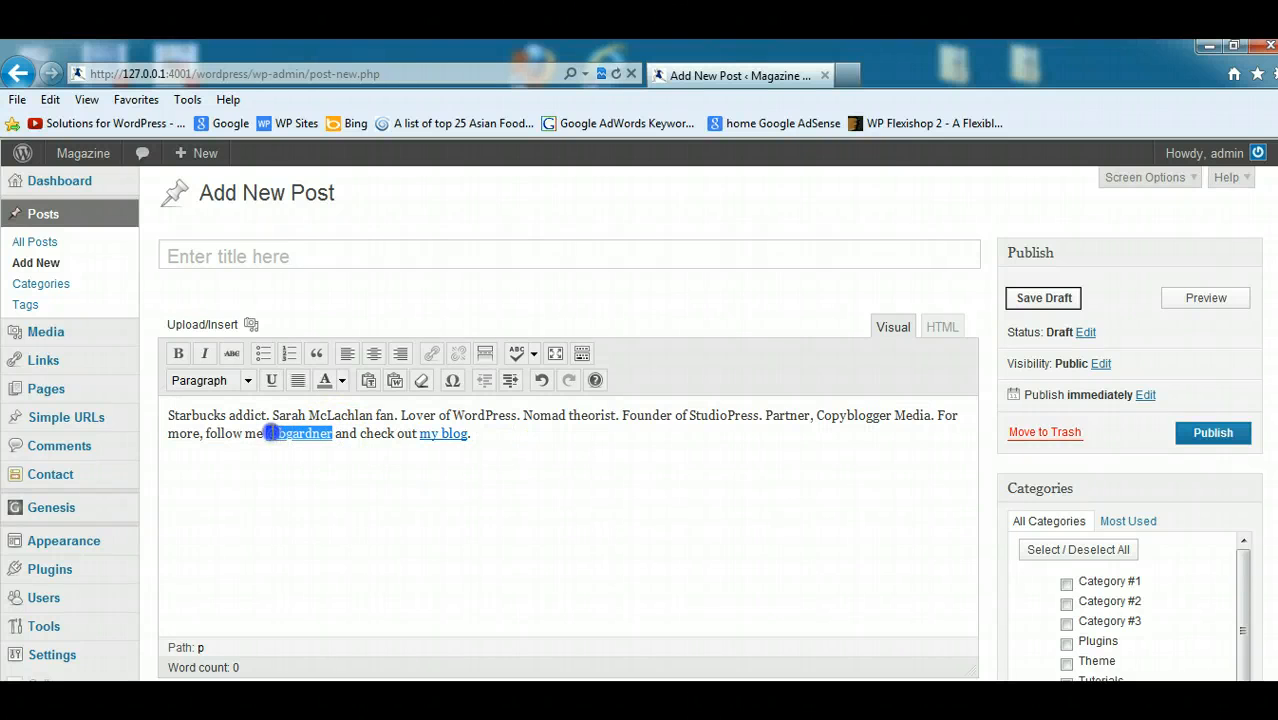
click(436, 352)
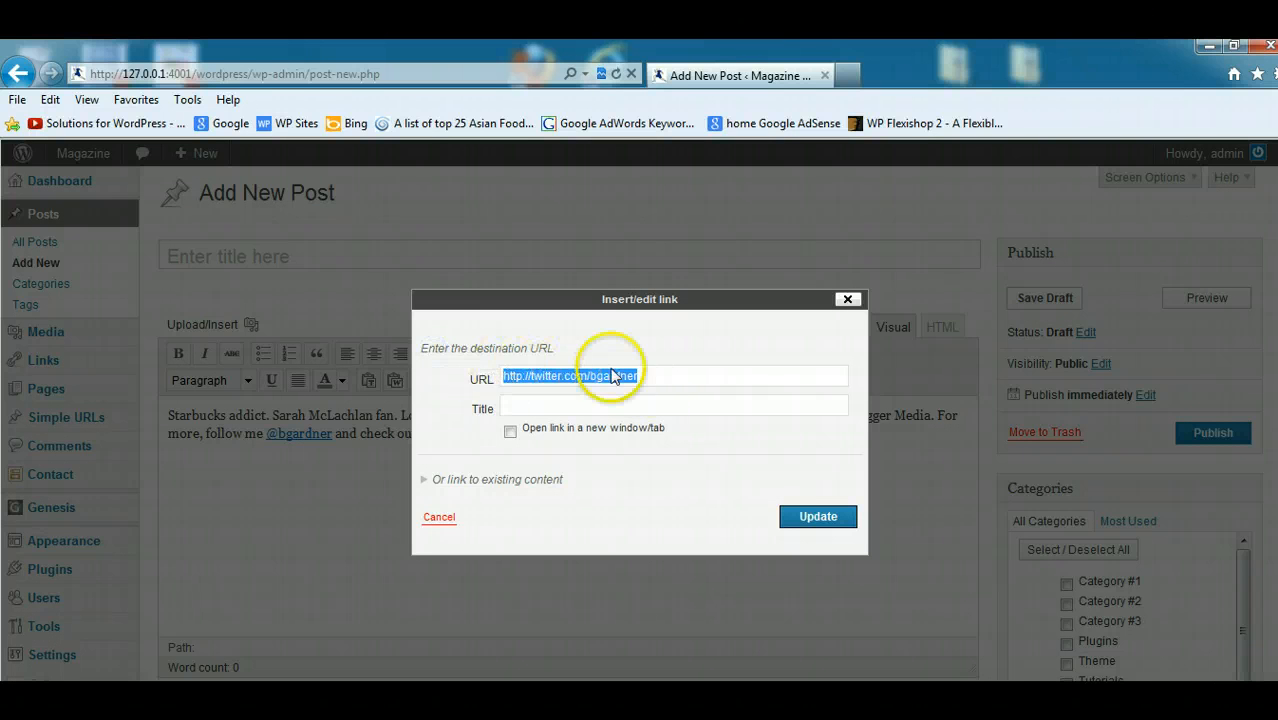
click(816, 516)
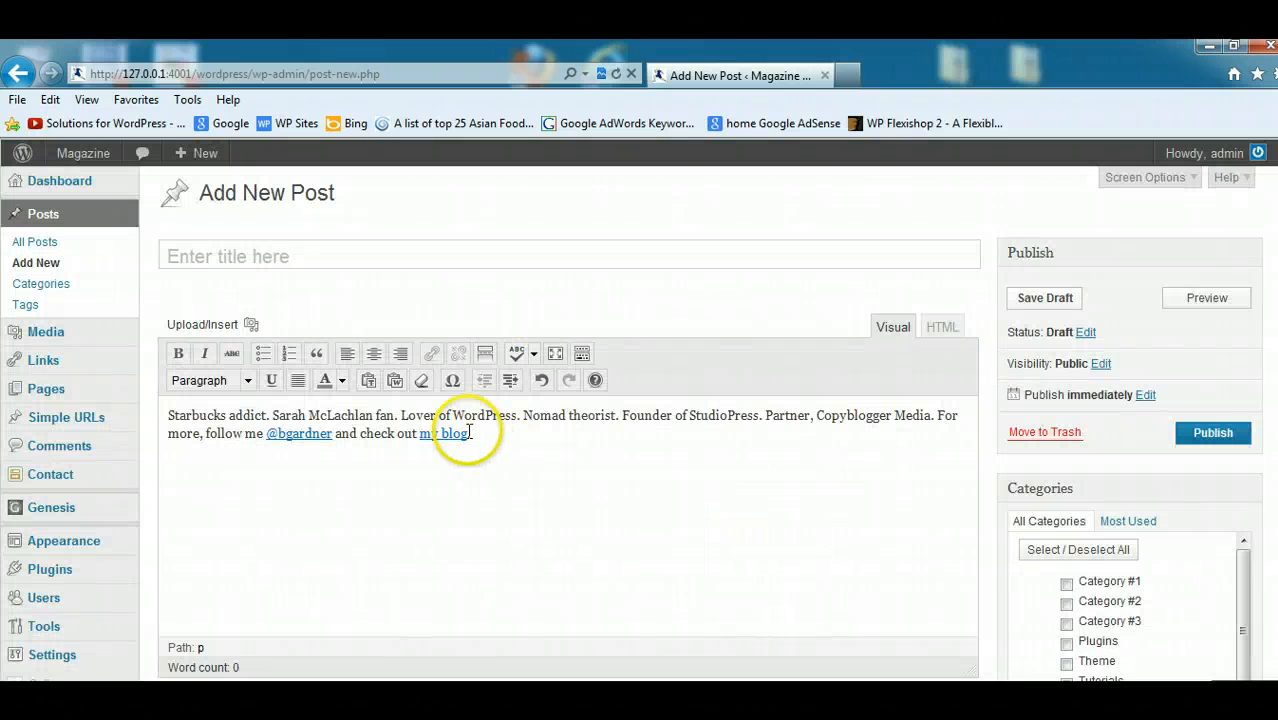
- Check the destination URL of the "my blog" link in the pasted bio and close its link settings
drag(469, 433, 421, 433)
click(431, 353)
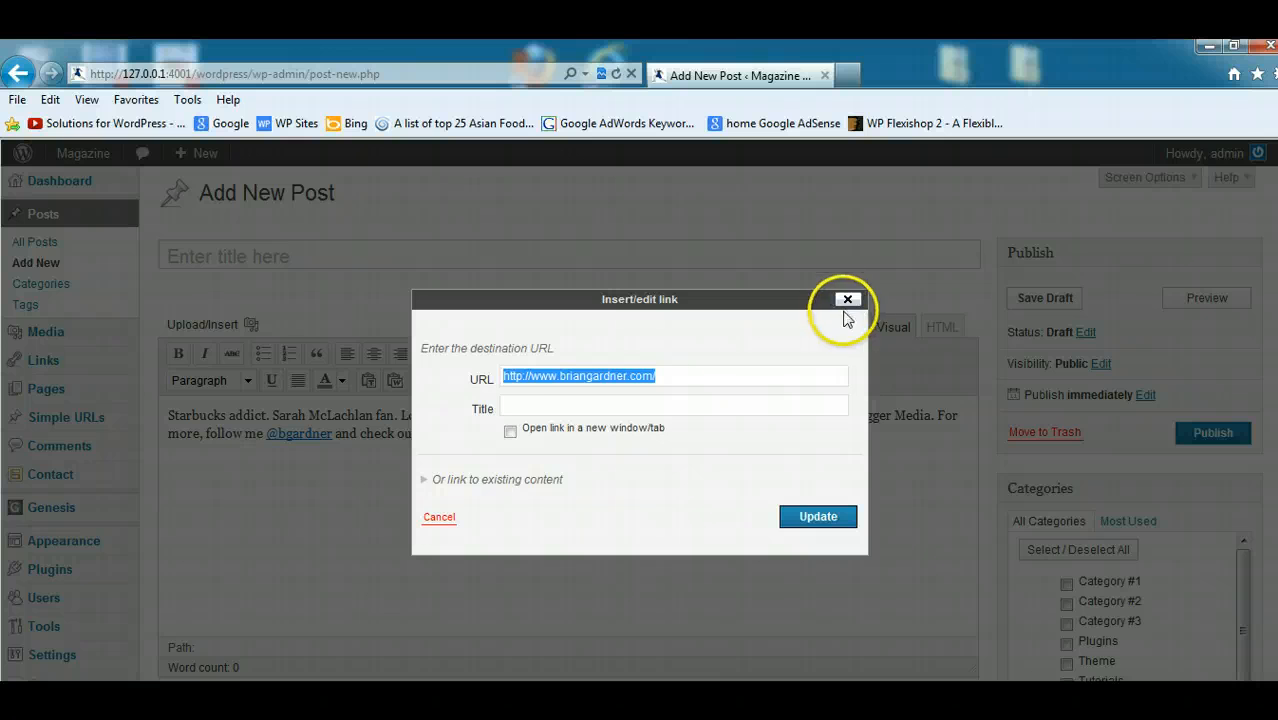
click(570, 403)
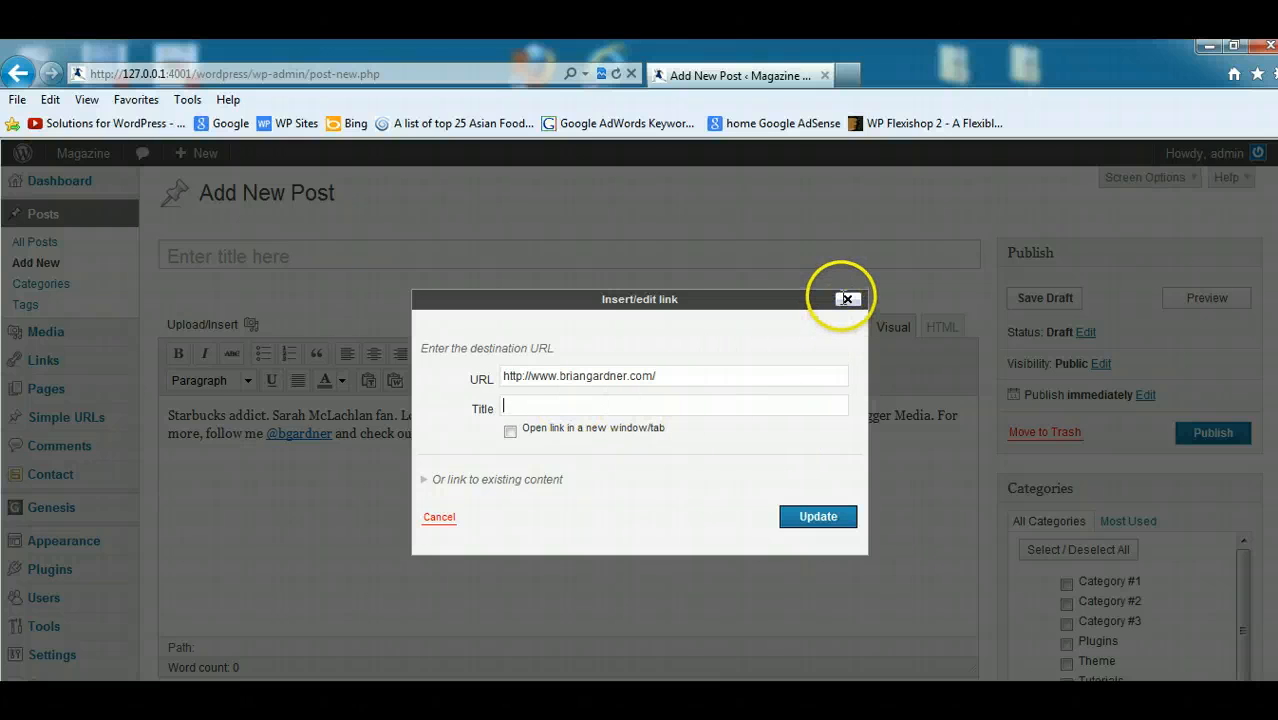
click(846, 298)
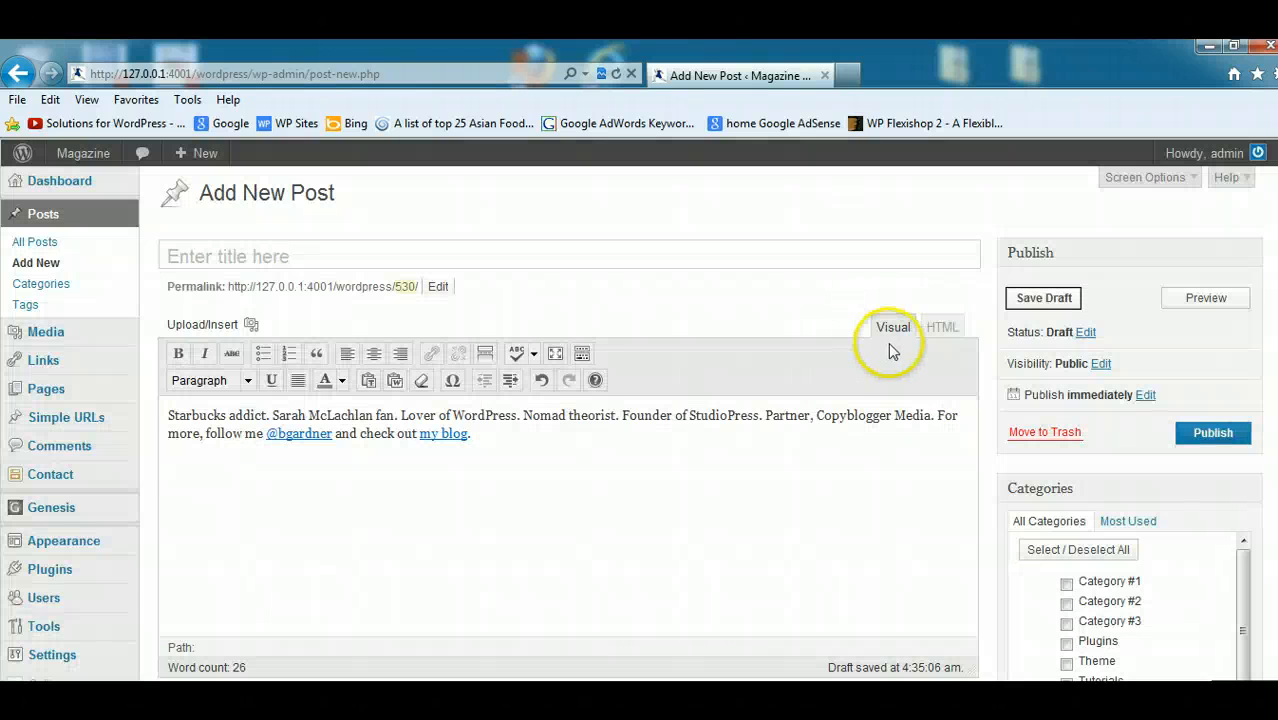
- Show the post body as HTML source and copy the whole bio including its link markup
drag(505, 430, 190, 400)
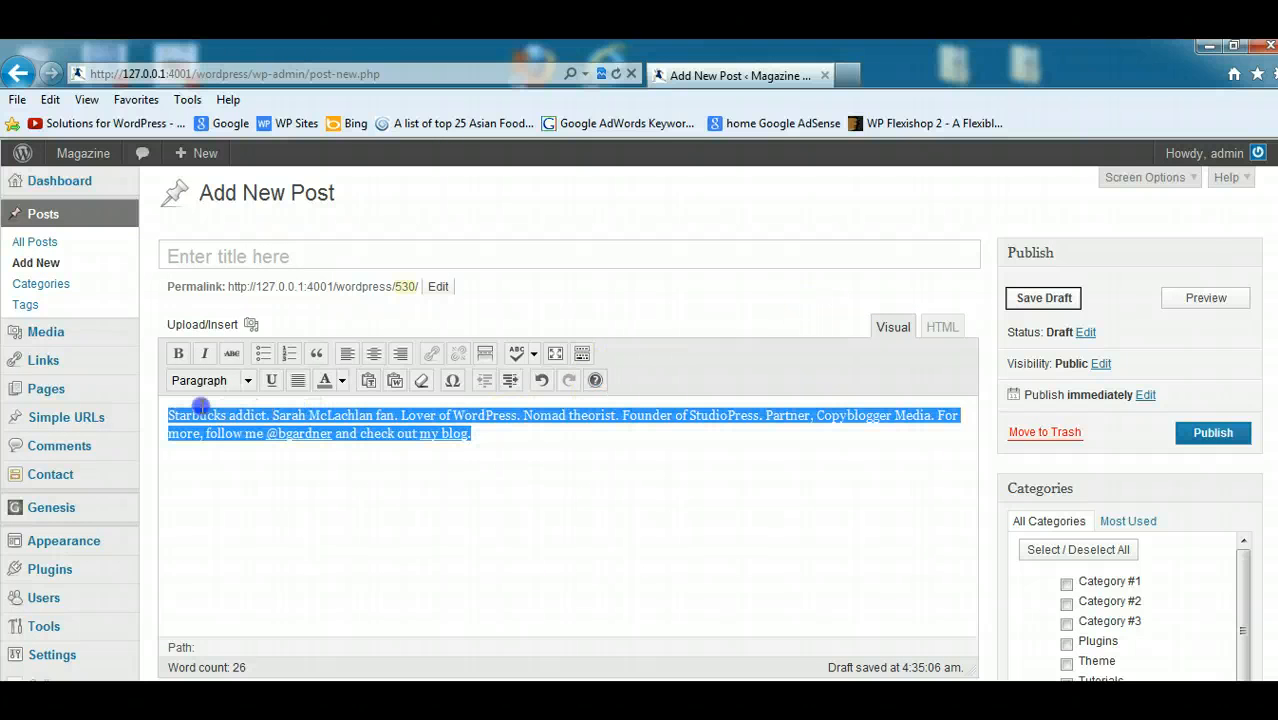
click(805, 465)
click(942, 330)
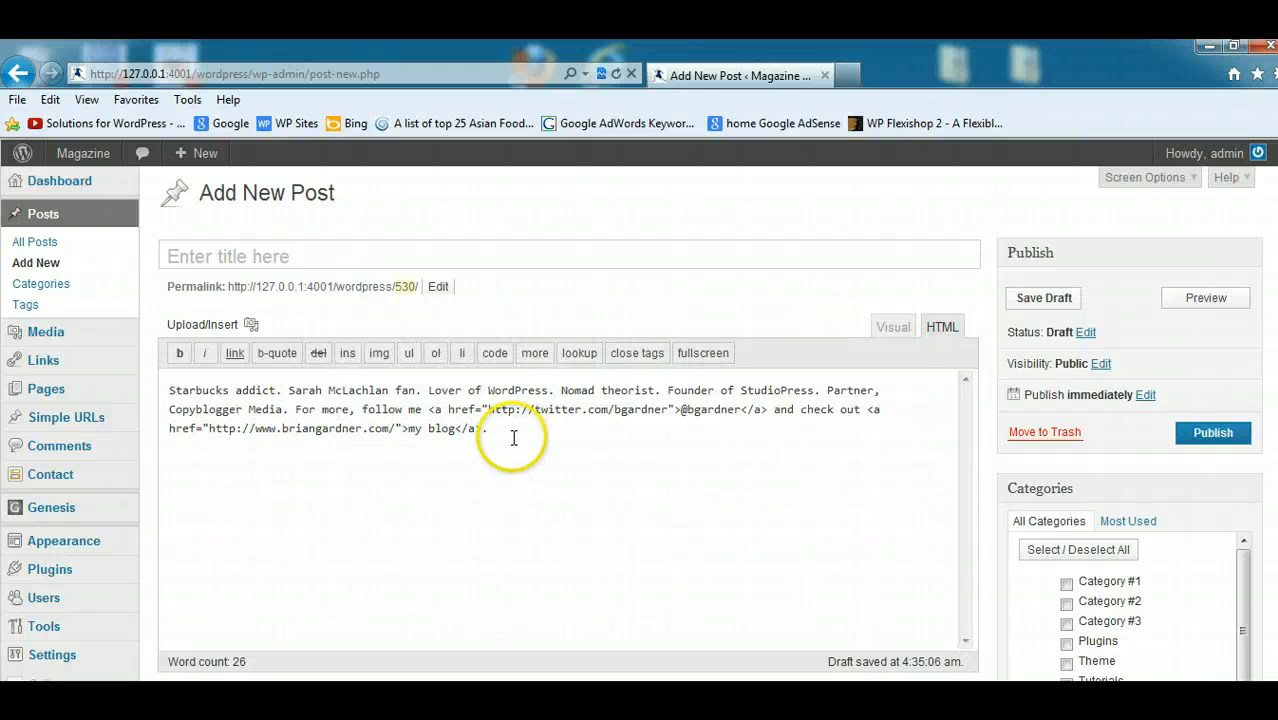
drag(514, 438, 108, 392)
right_click(253, 398)
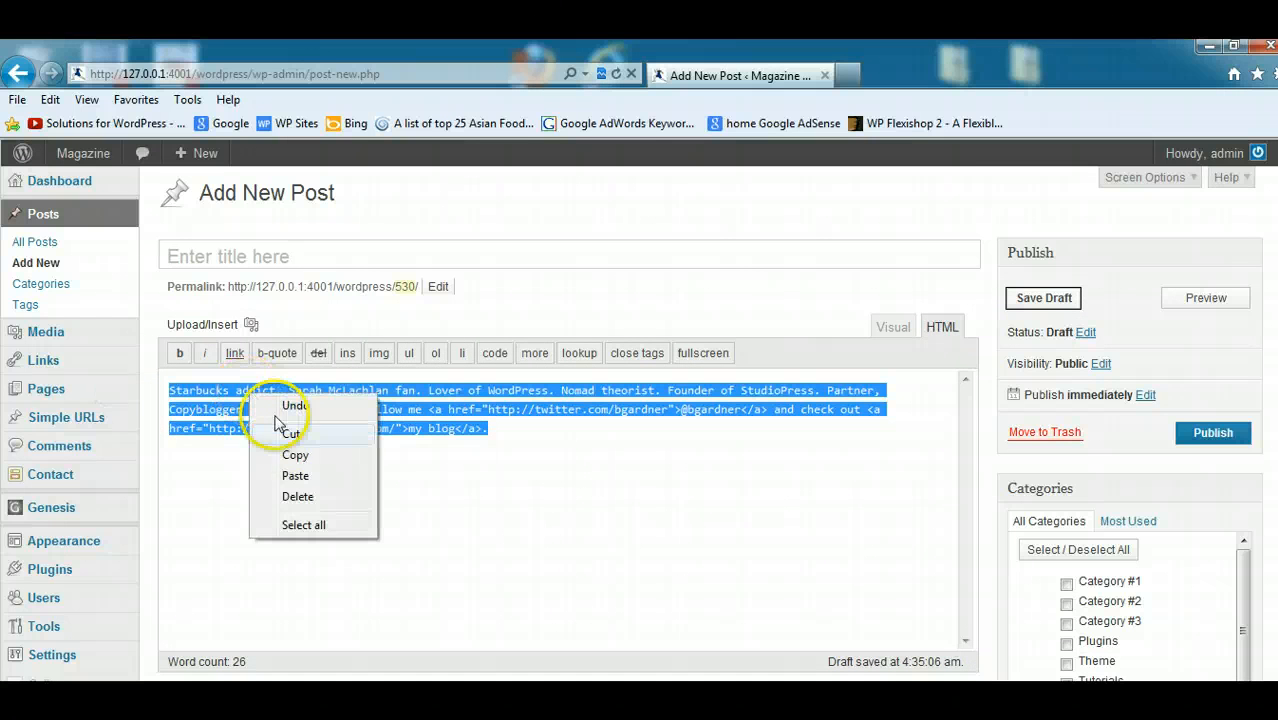
click(295, 455)
- Open your own user profile, enter "Your" as first name and "name" as last name, and display the name publicly as "Your name"
scroll(666, 390, down, 3)
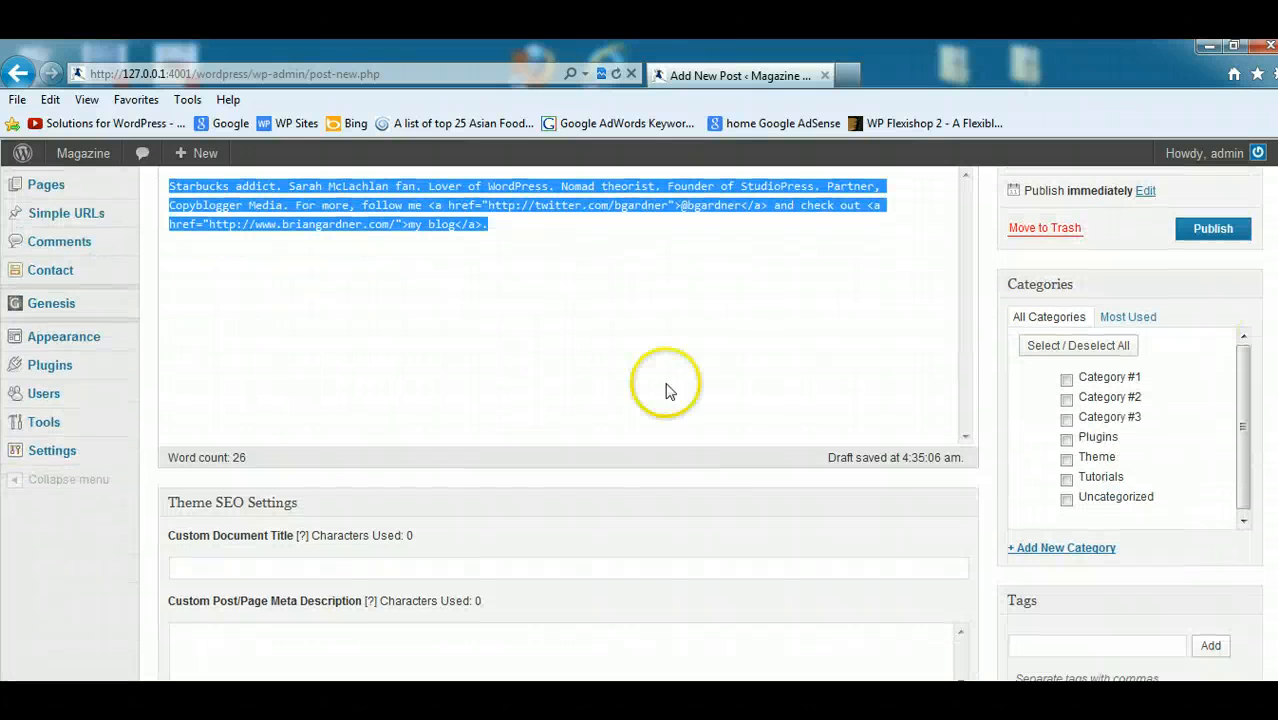
mouse_move(82, 394)
click(203, 435)
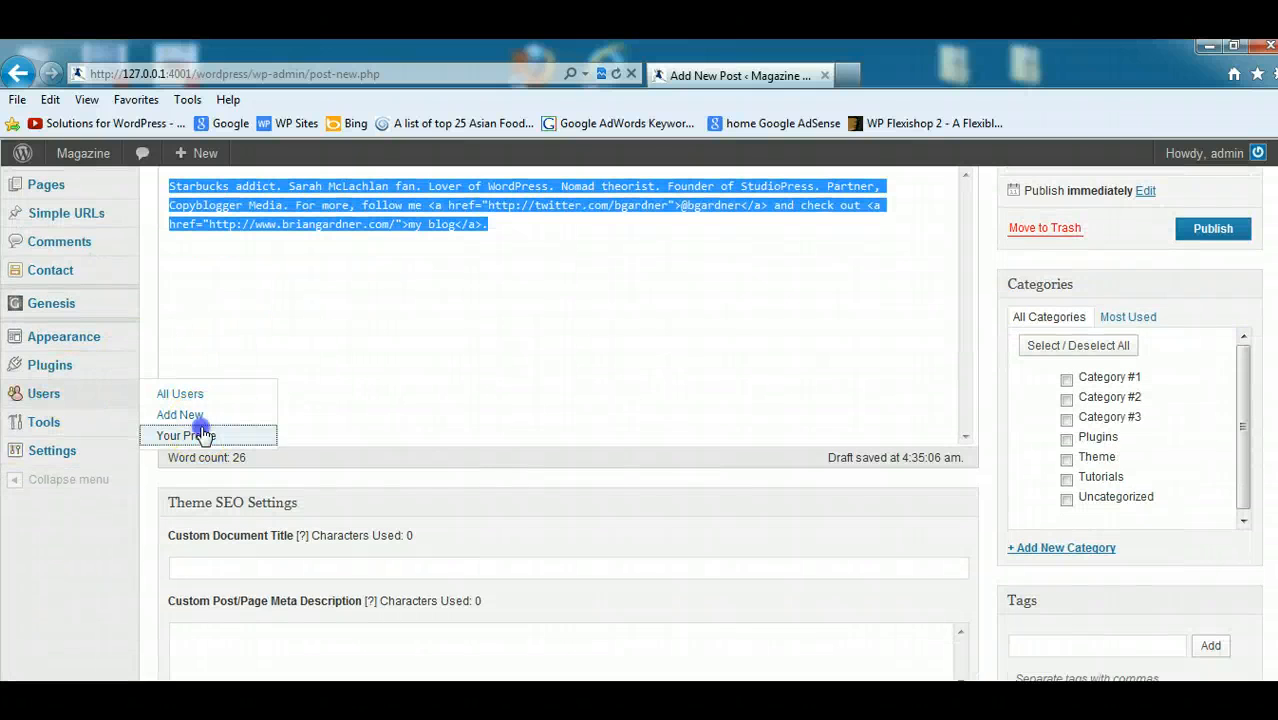
scroll(1258, 405, down, 4)
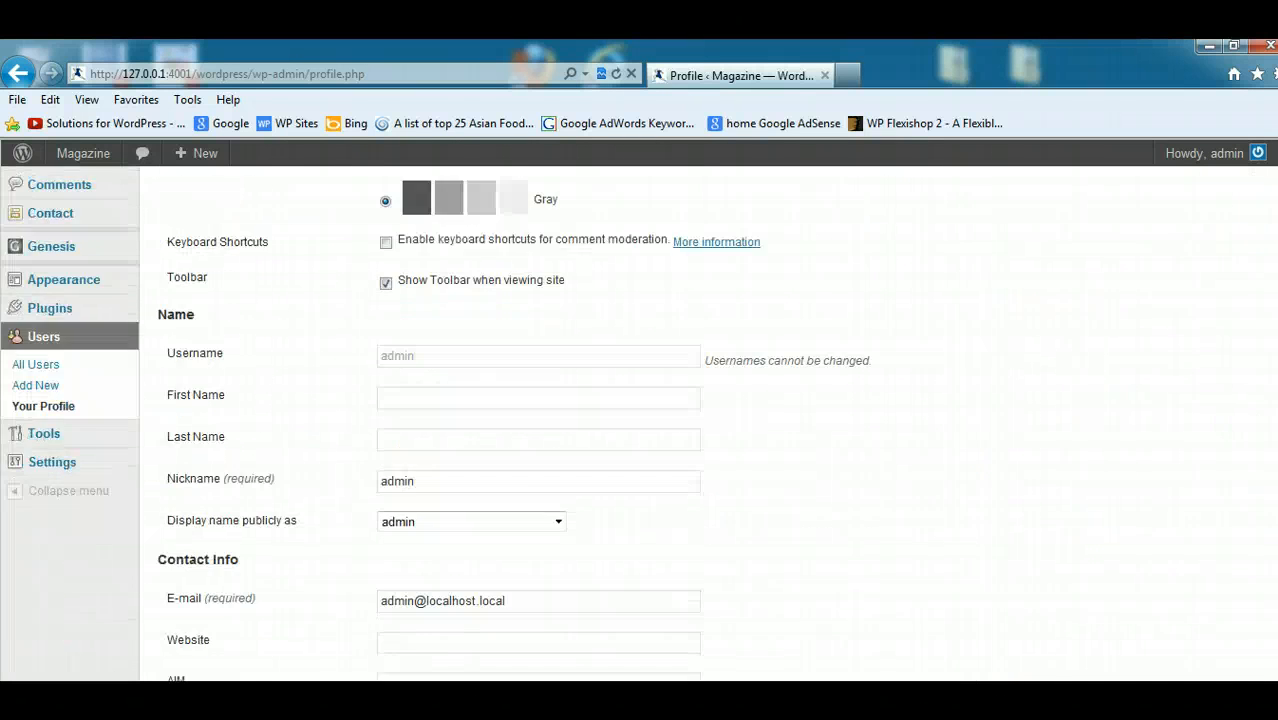
scroll(1210, 330, up, 1)
click(421, 257)
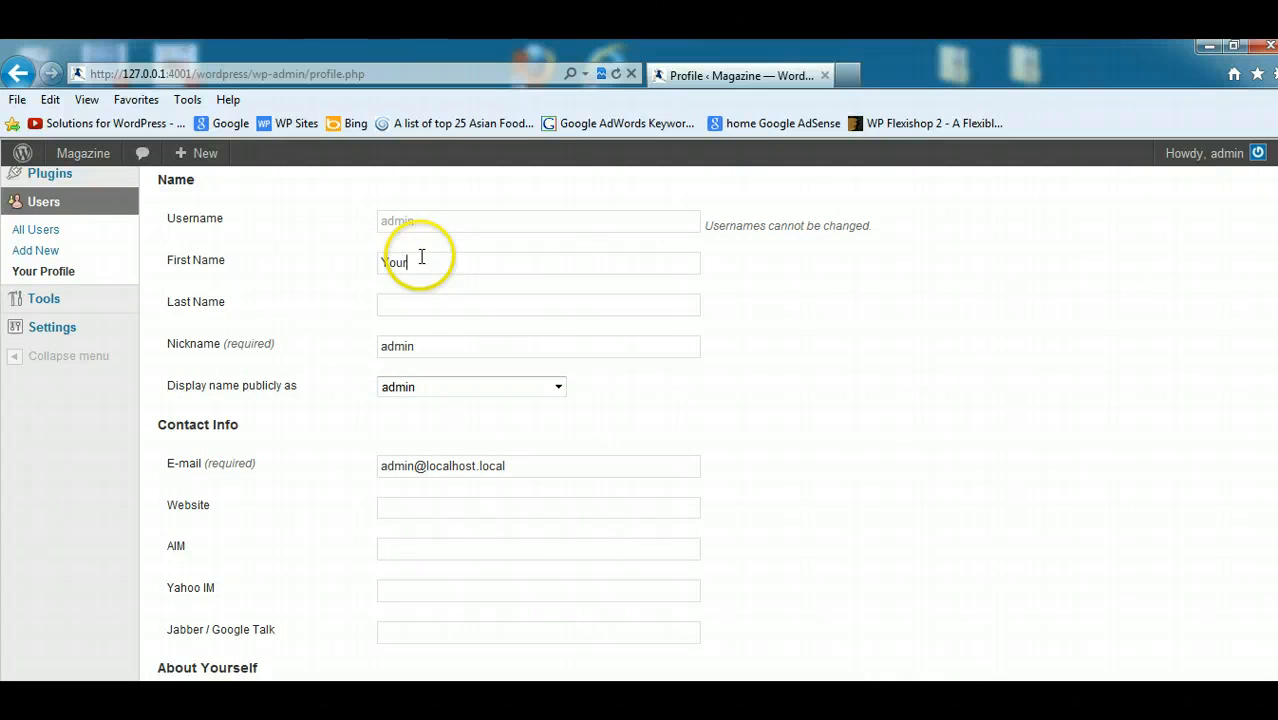
text(Your)
click(424, 312)
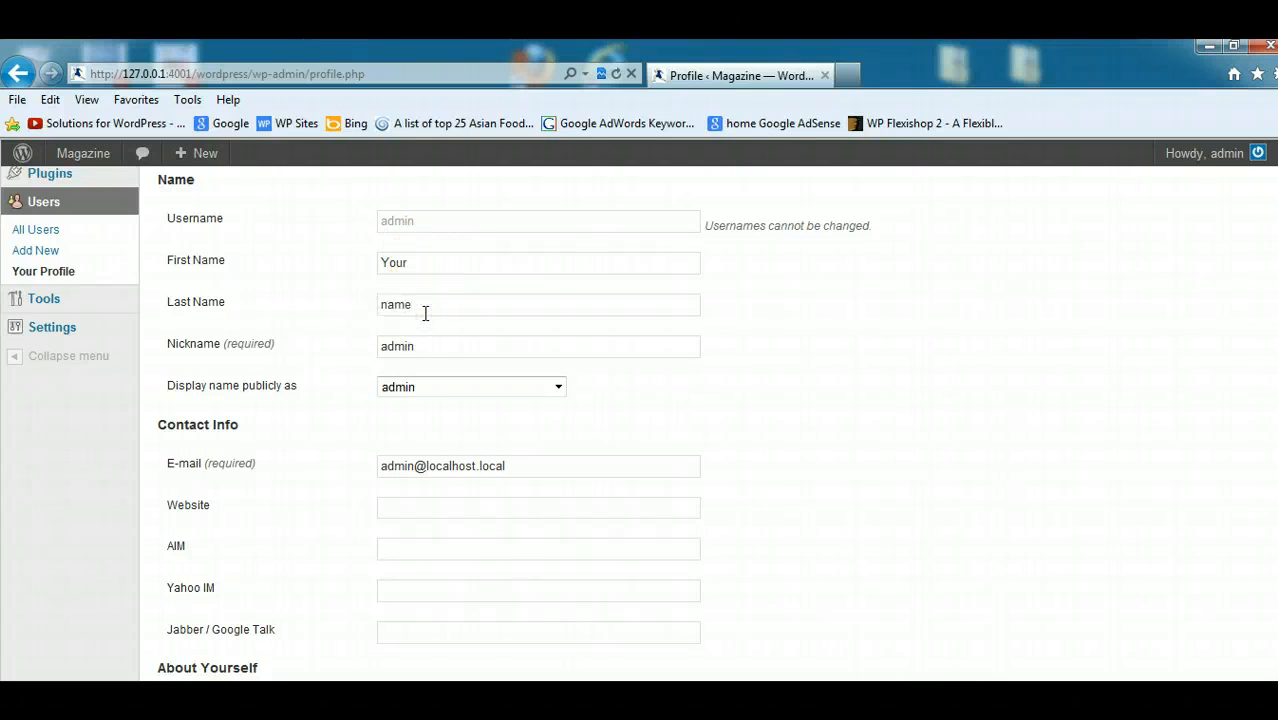
click(557, 390)
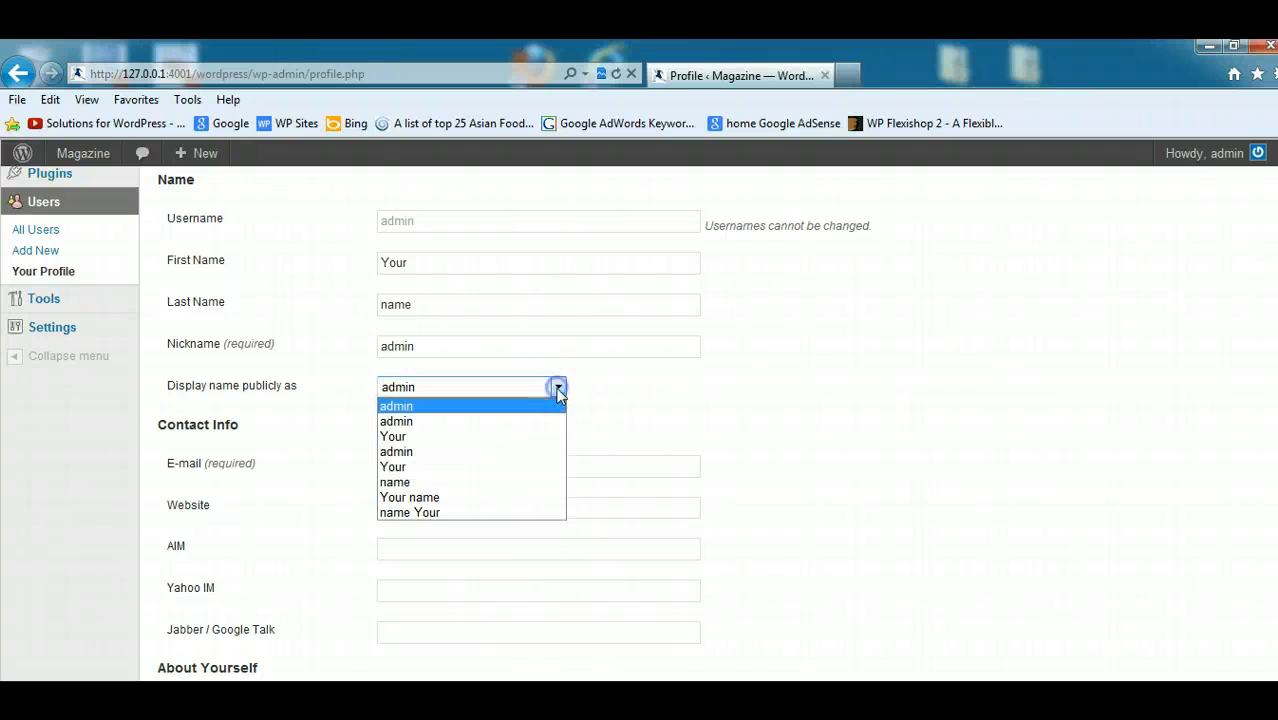
click(428, 497)
- Paste the copied bio HTML into the profile's Biographical Info and update the profile
scroll(640, 424, down, 2)
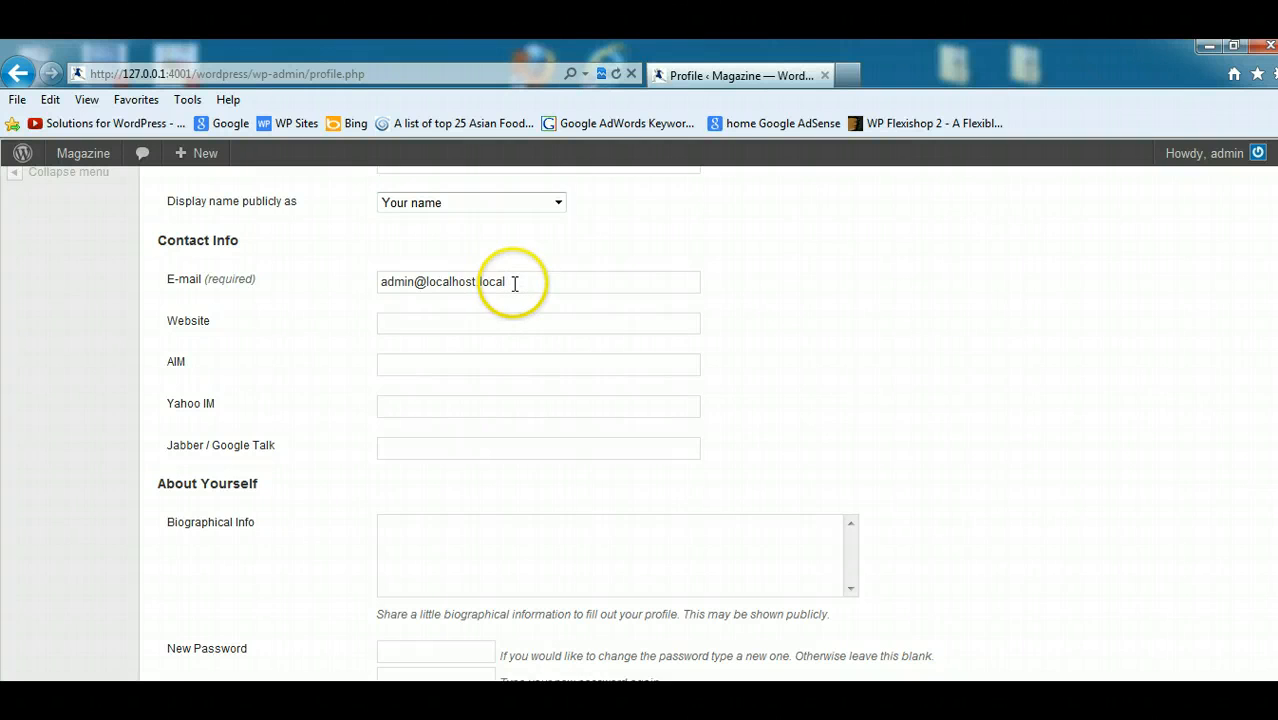
click(453, 320)
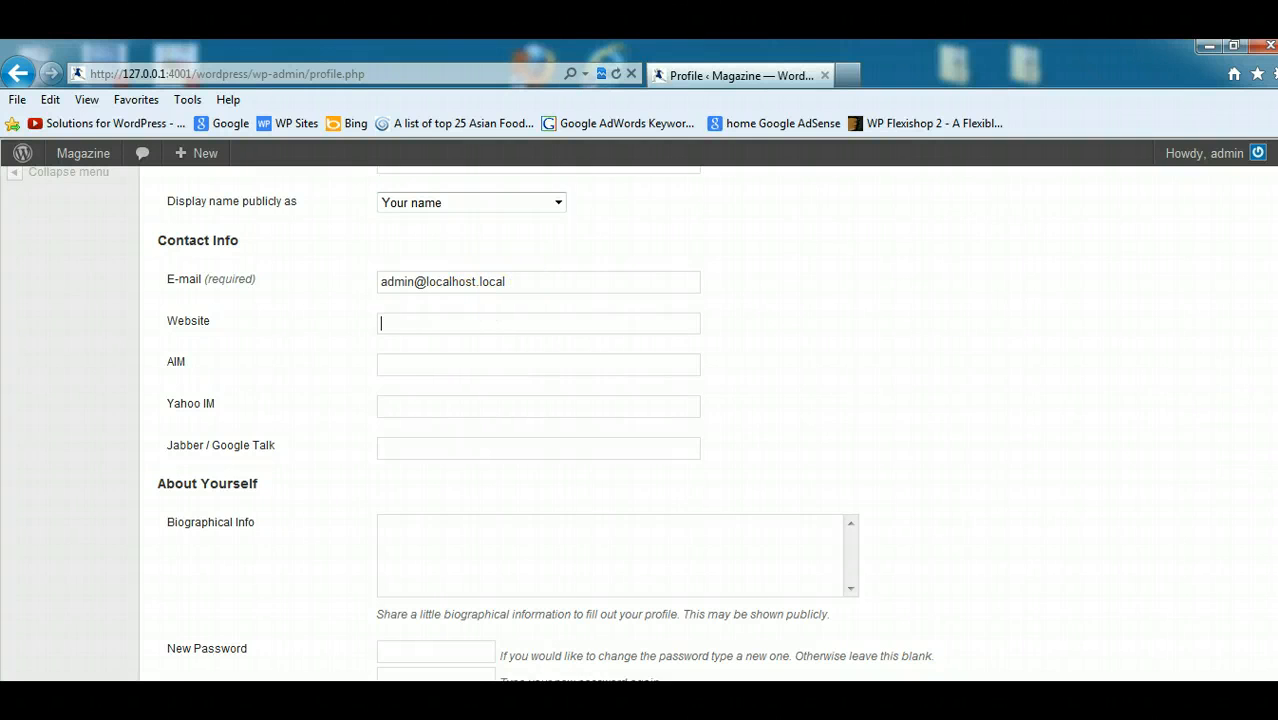
scroll(1255, 371, down, 1)
click(456, 411)
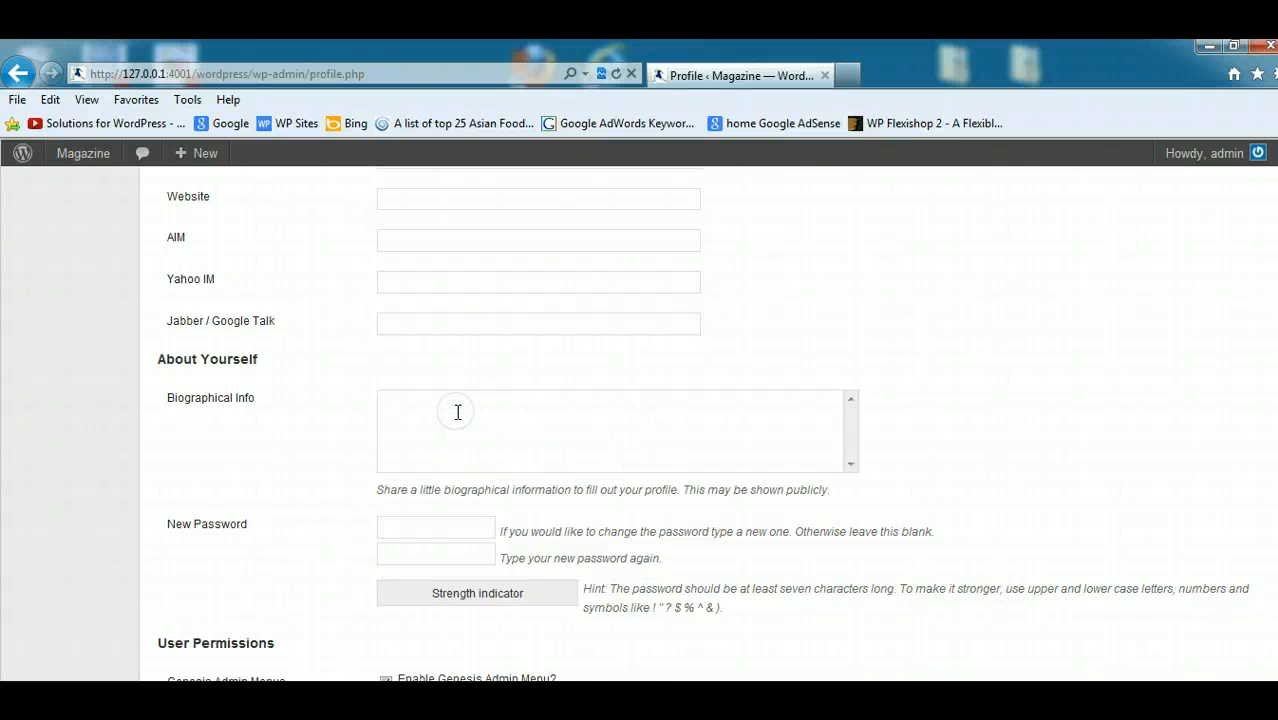
right_click(456, 417)
click(508, 495)
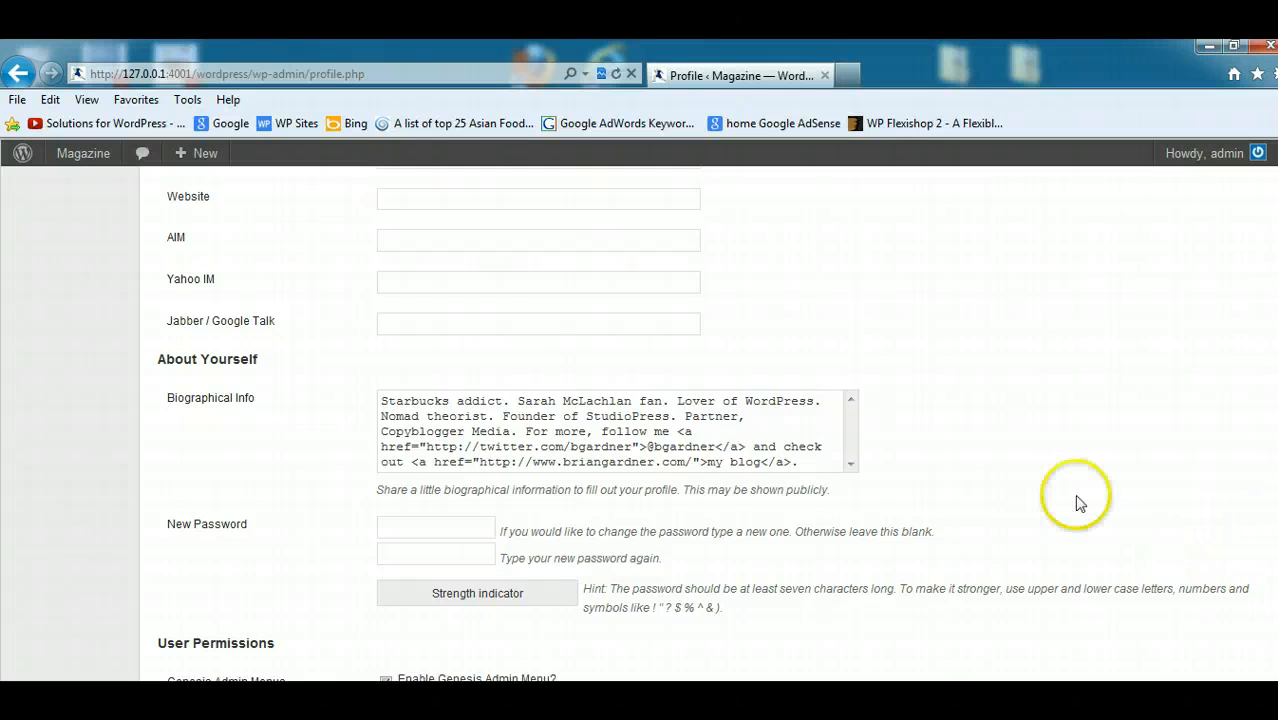
scroll(640, 420, down, 10)
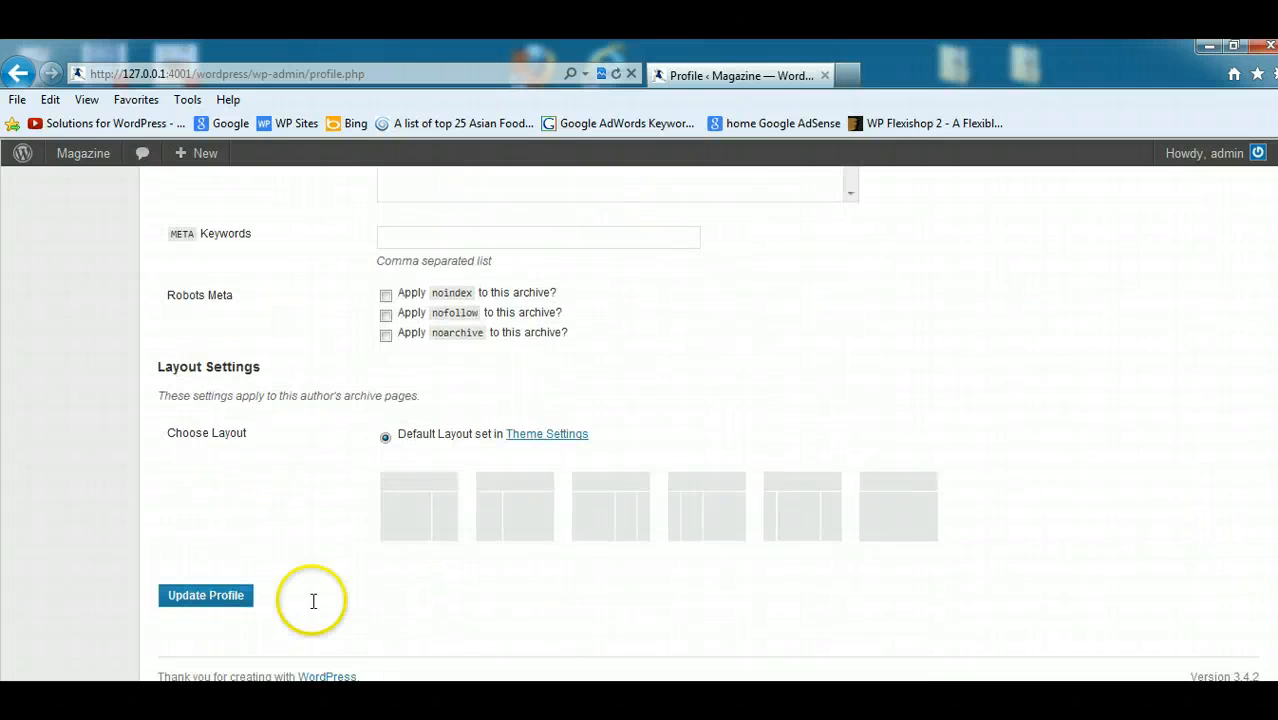
click(205, 595)
click(1127, 442)
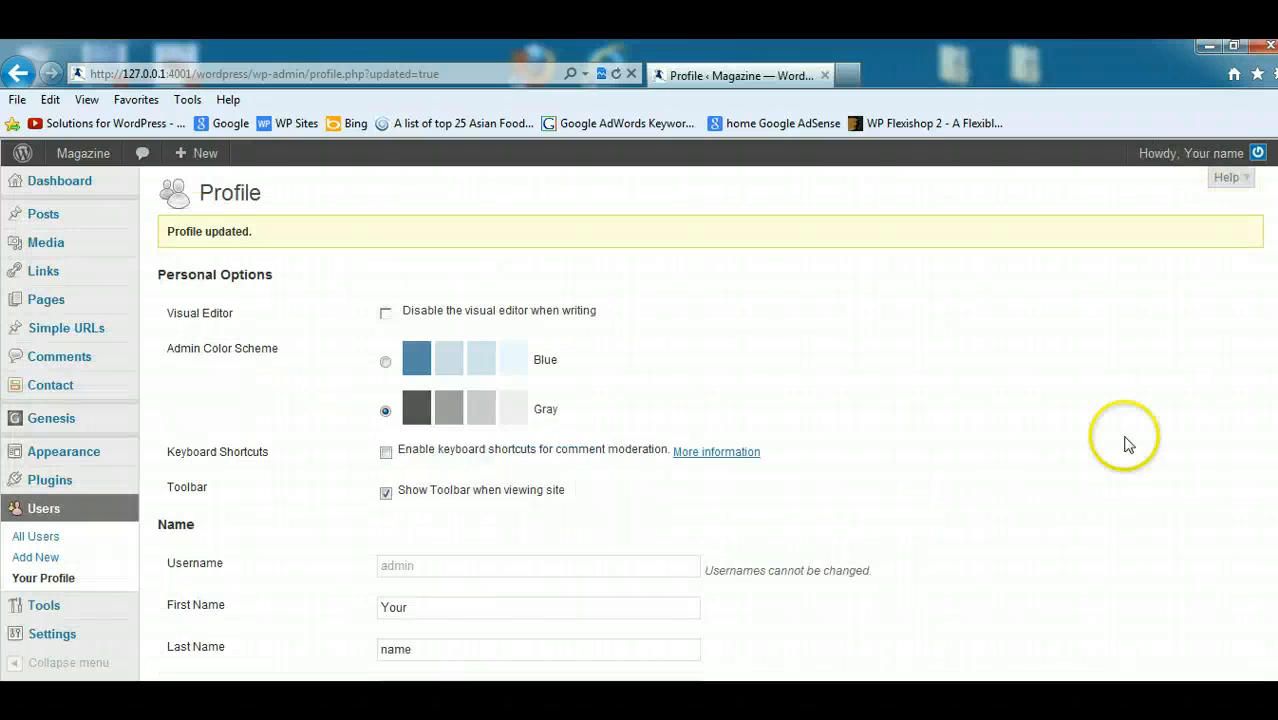
- Examine the e-mail address in the Contact Info section of the updated profile
scroll(1127, 442, down, 5)
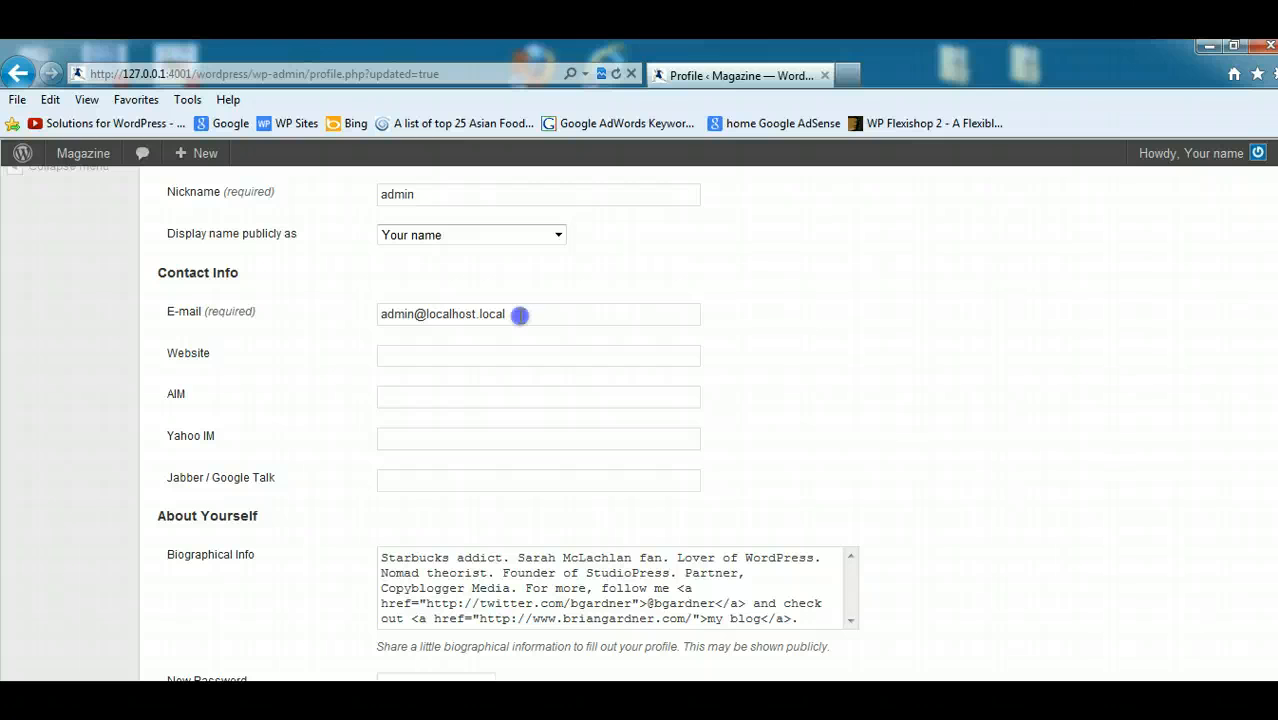
drag(519, 315, 330, 317)
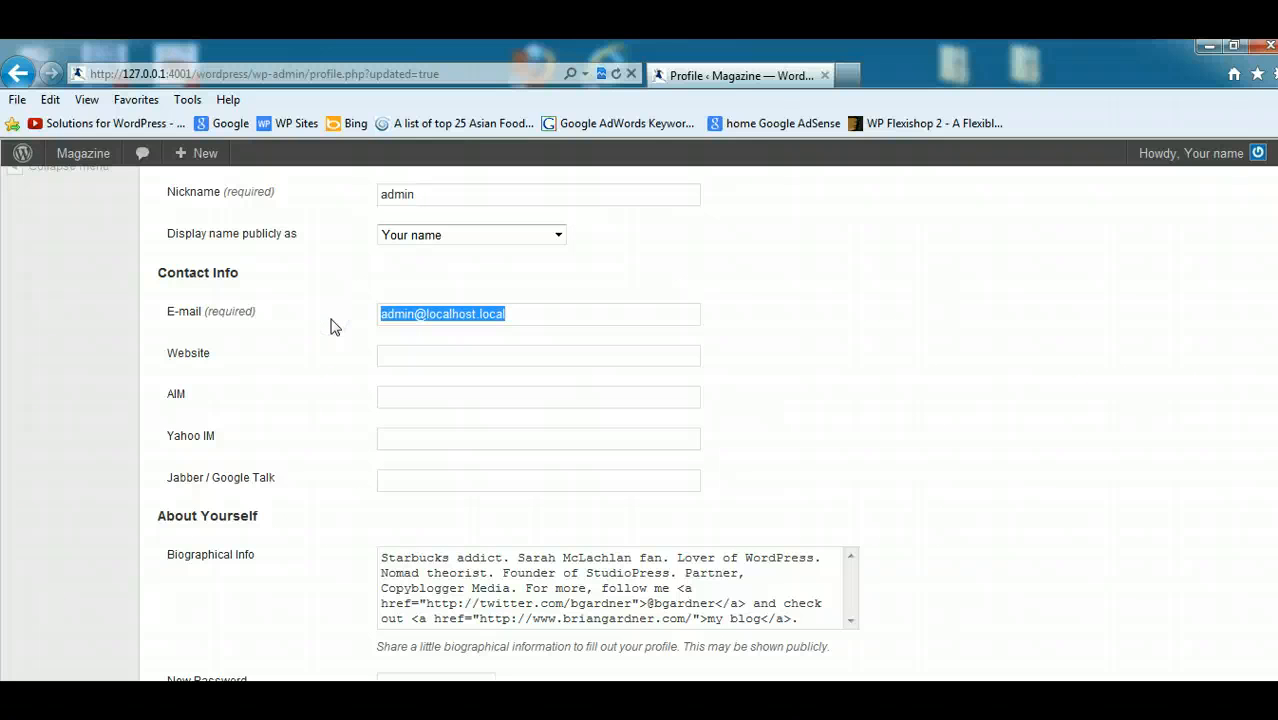
click(248, 643)
- Switch to the local post about Scarlett Johansson's Mango Ad and look for an author box below the article
mouse_move(225, 700)
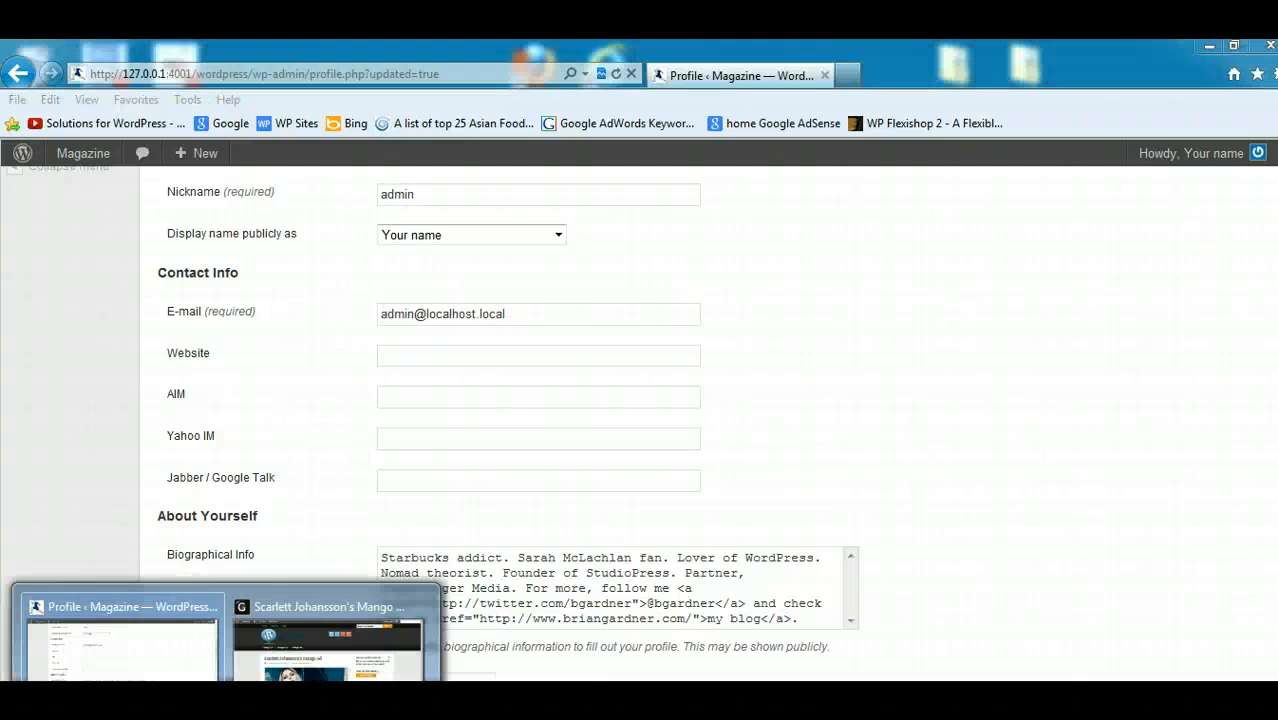
click(280, 668)
scroll(640, 420, down, 5)
scroll(505, 656, down, 5)
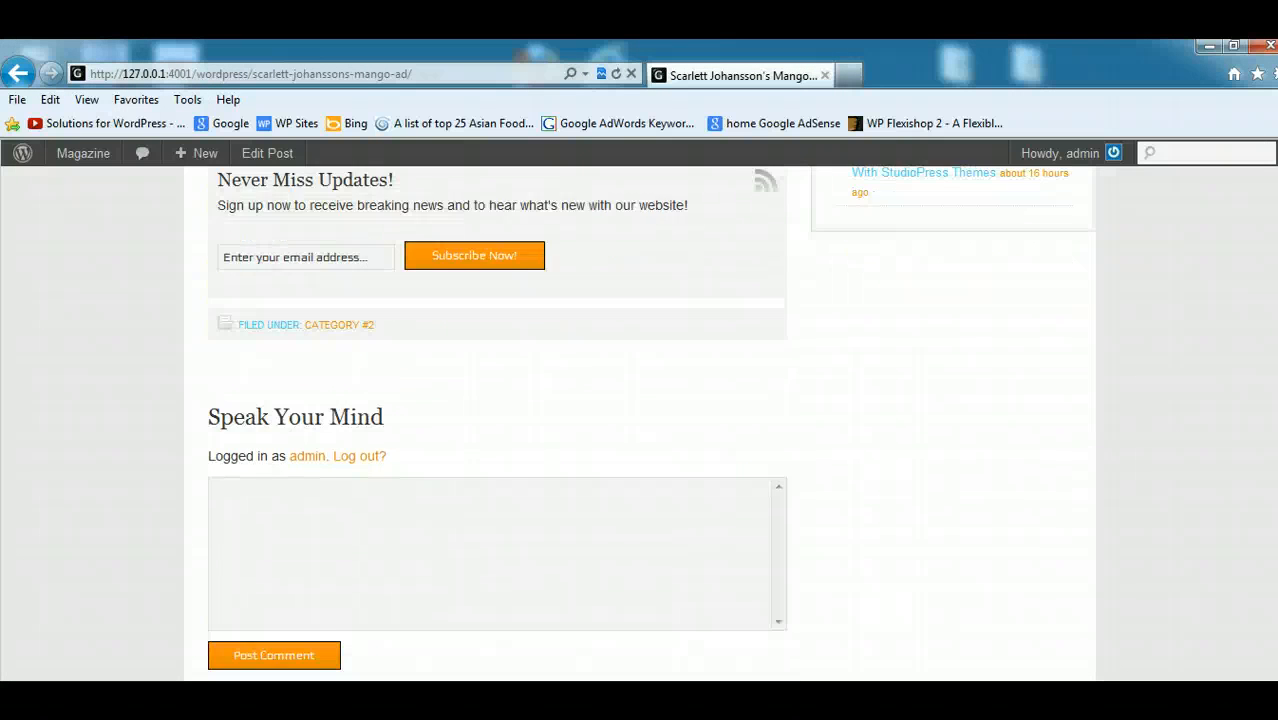
scroll(505, 656, up, 10)
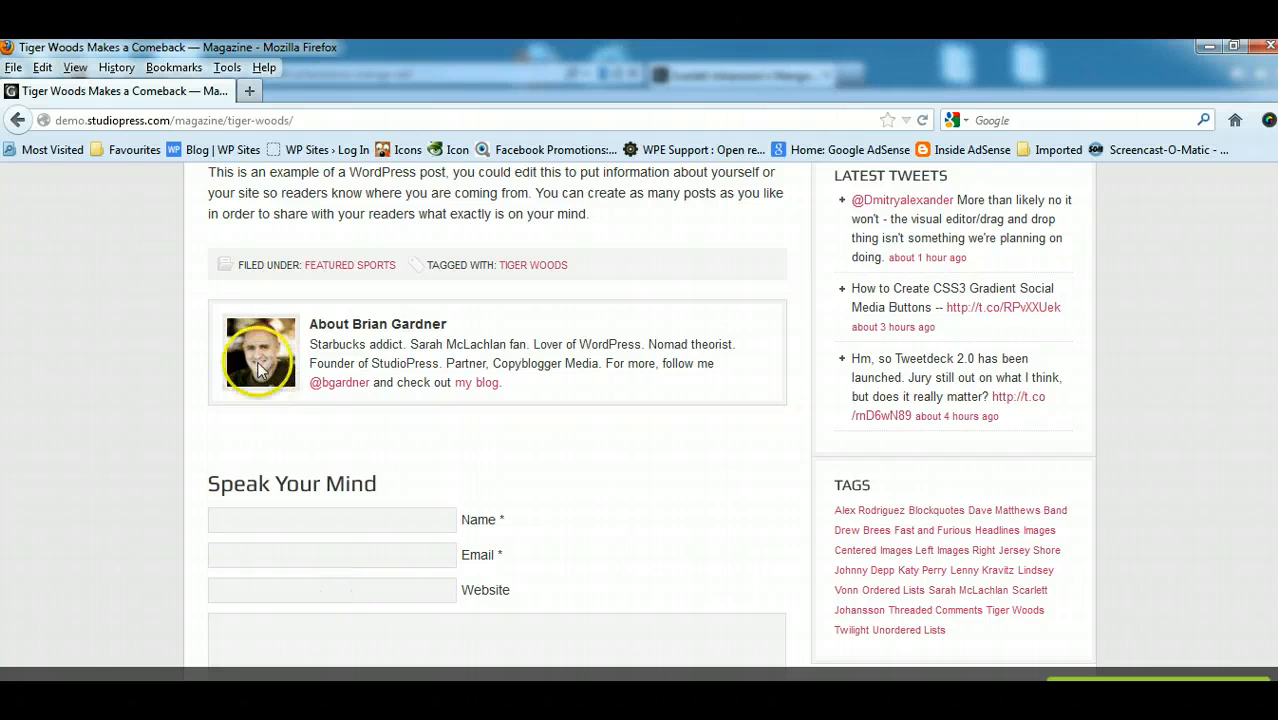
- Minimize the open browser windows, launch a new Firefox window from the desktop and go to gravatar.com
click(1209, 49)
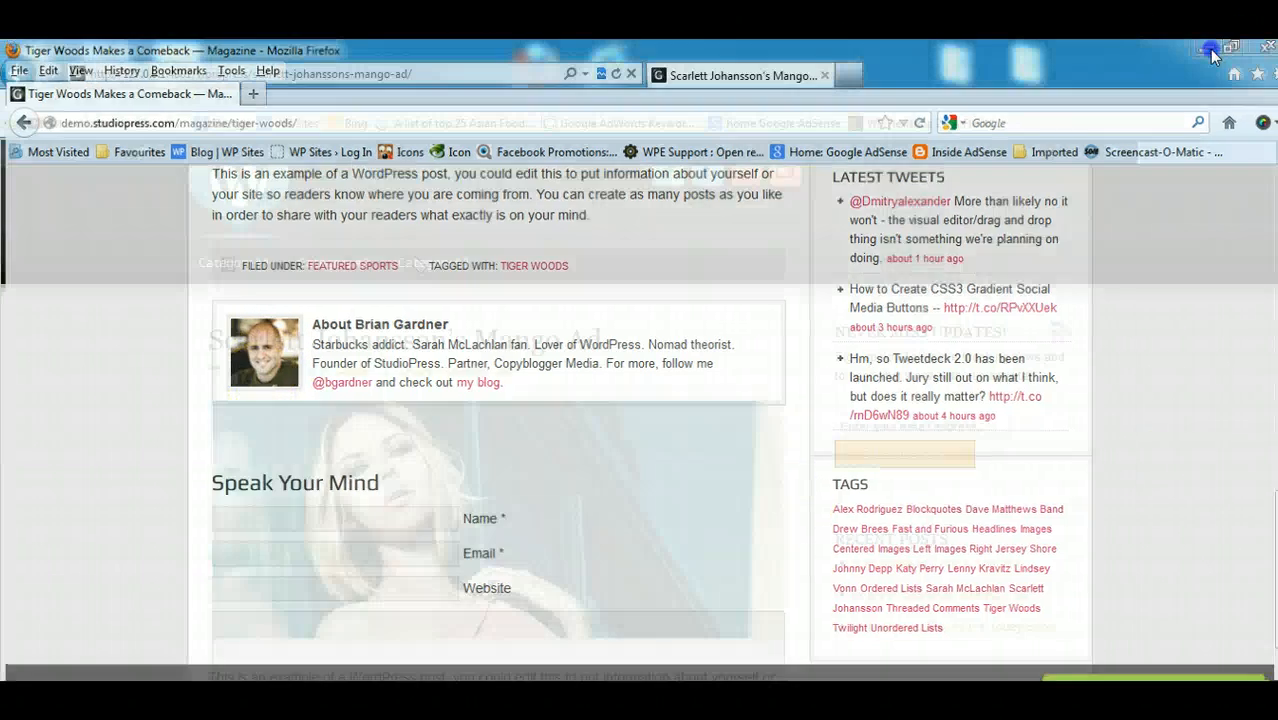
click(1209, 49)
click(1209, 47)
click(548, 90)
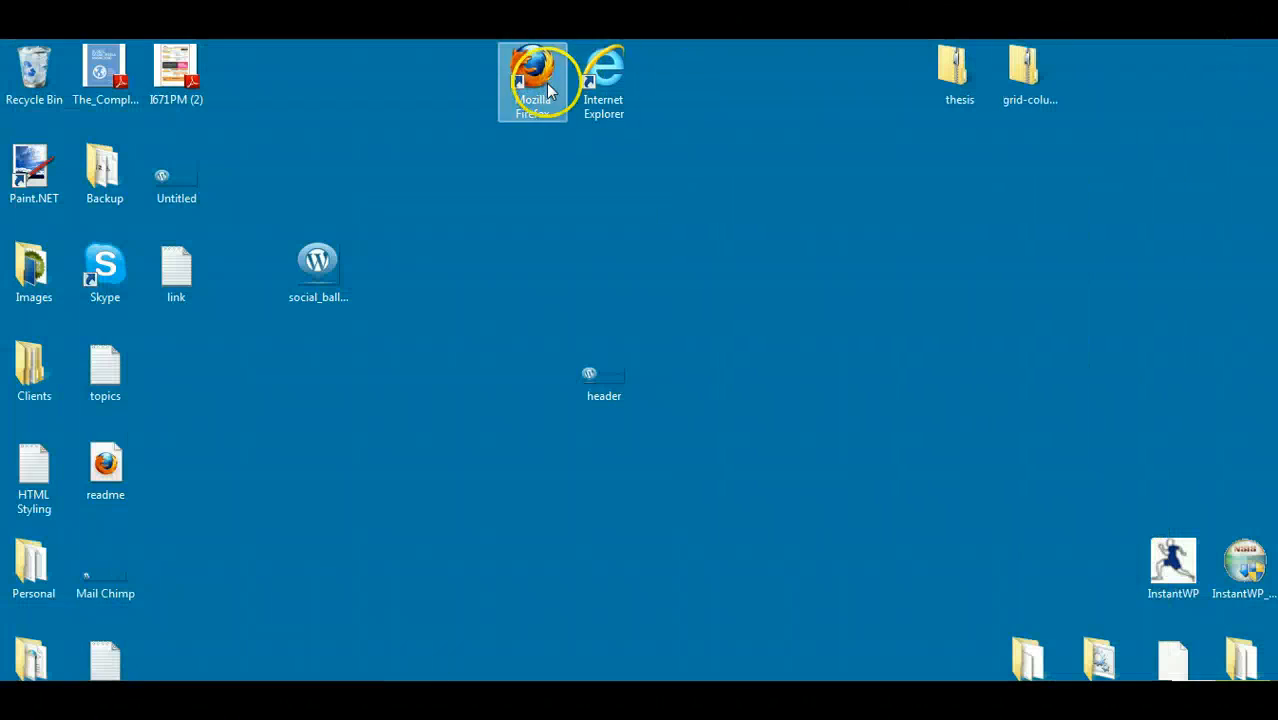
double_click(545, 82)
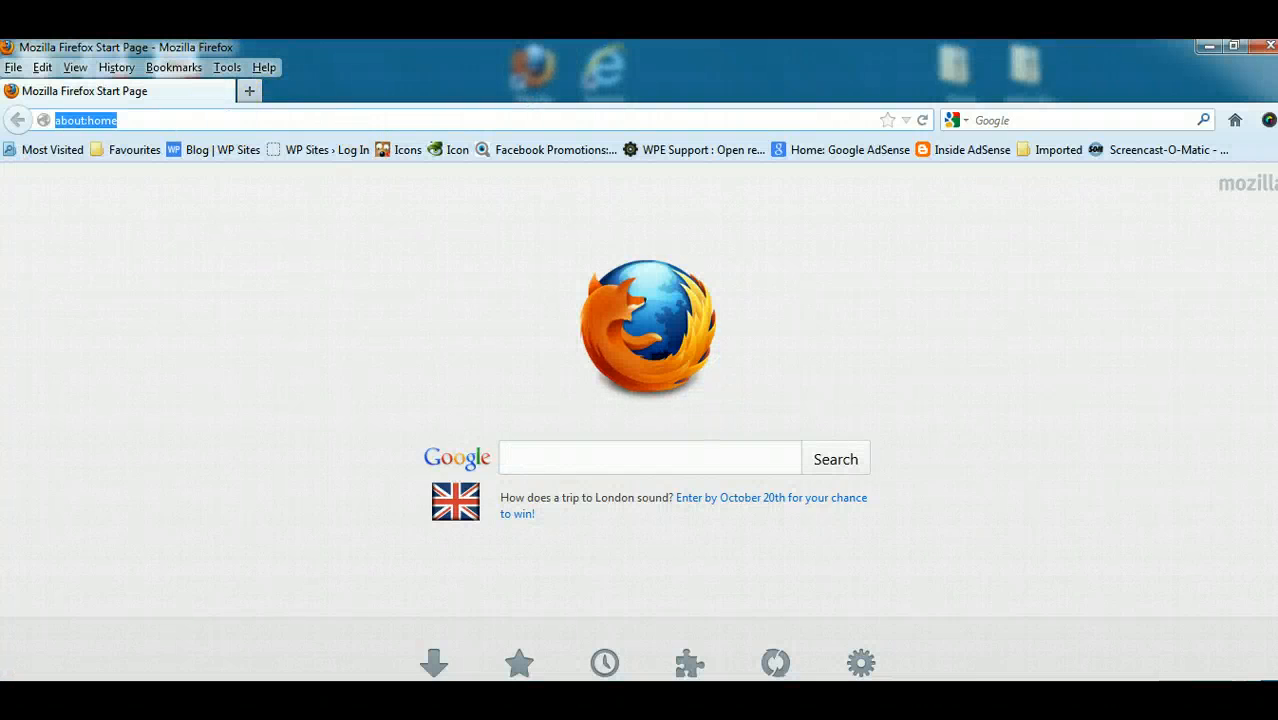
text(grav)
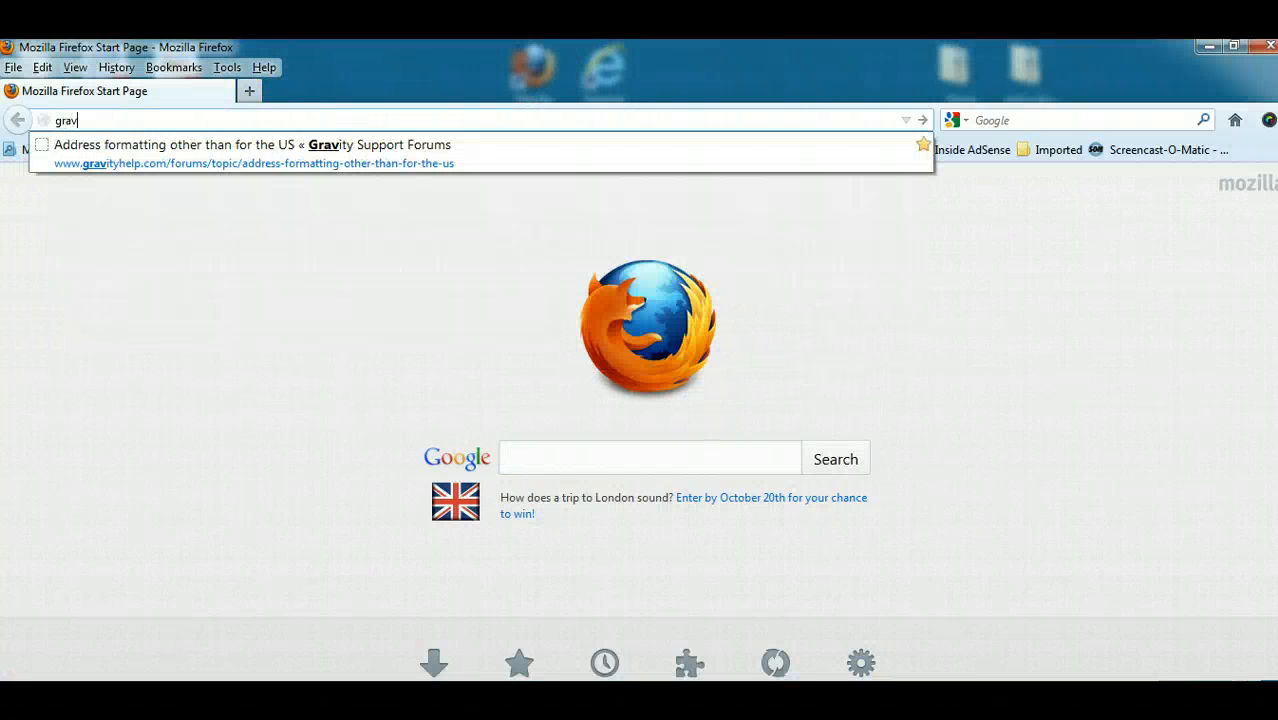
text(atar.com)
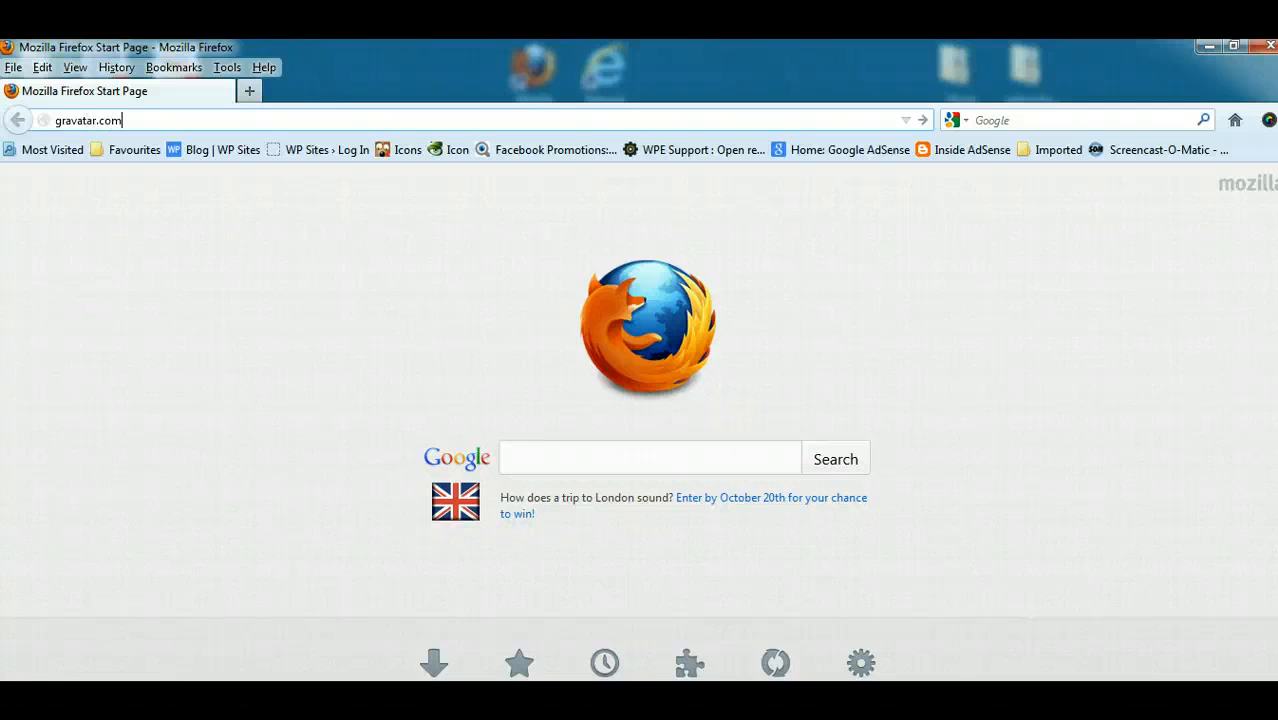
key(Return)
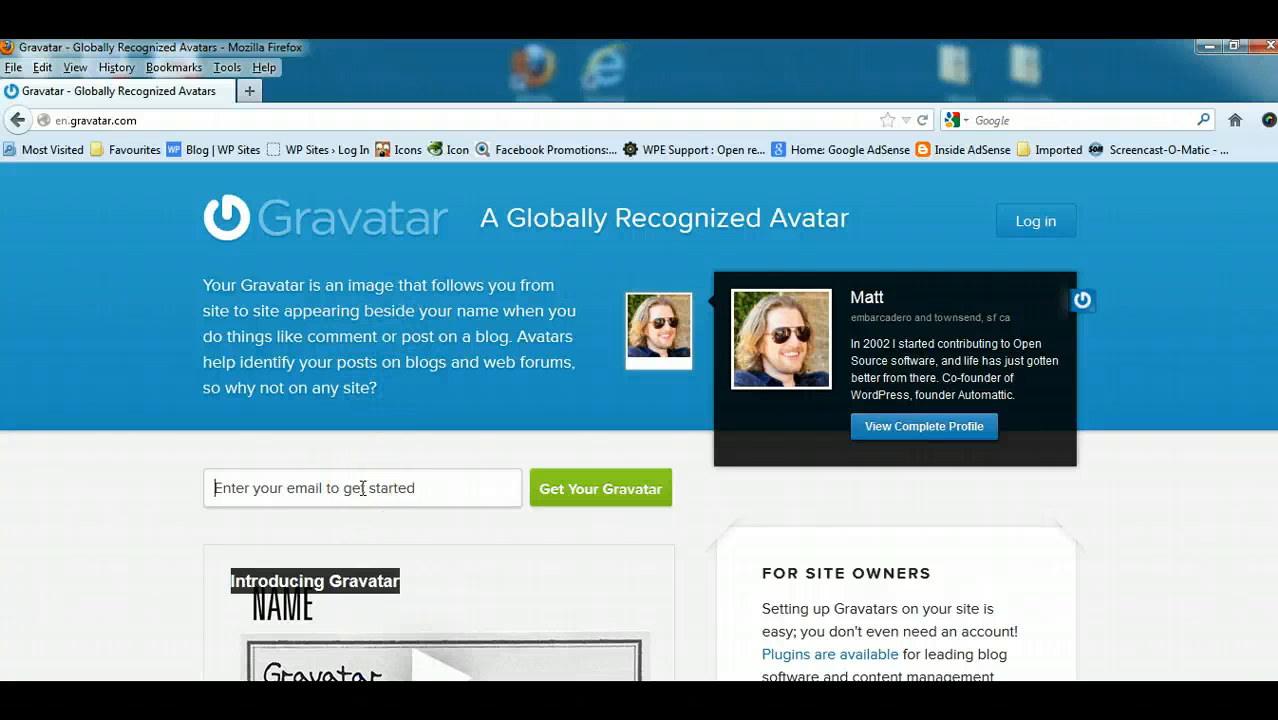
- Minimize the Gravatar window, return to the WordPress profile, replace the contact e-mail with the Gravatar-linked address and update the profile
click(1207, 47)
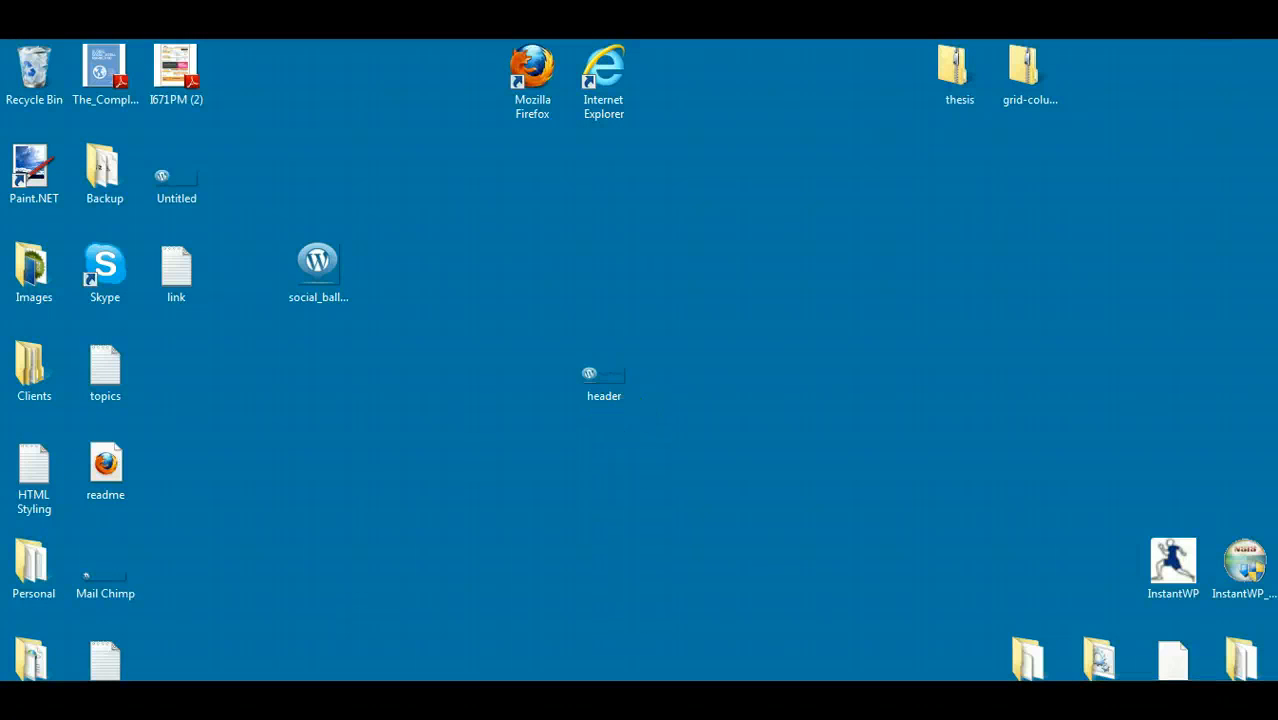
mouse_move(260, 700)
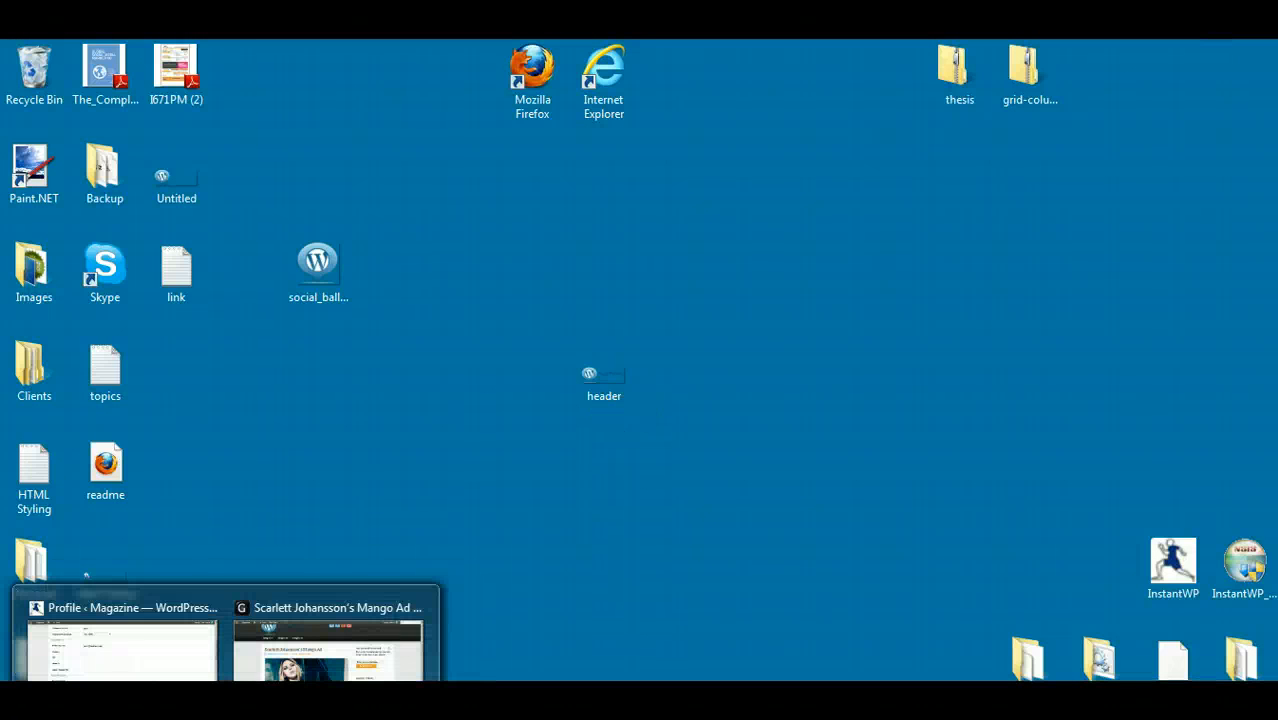
click(186, 665)
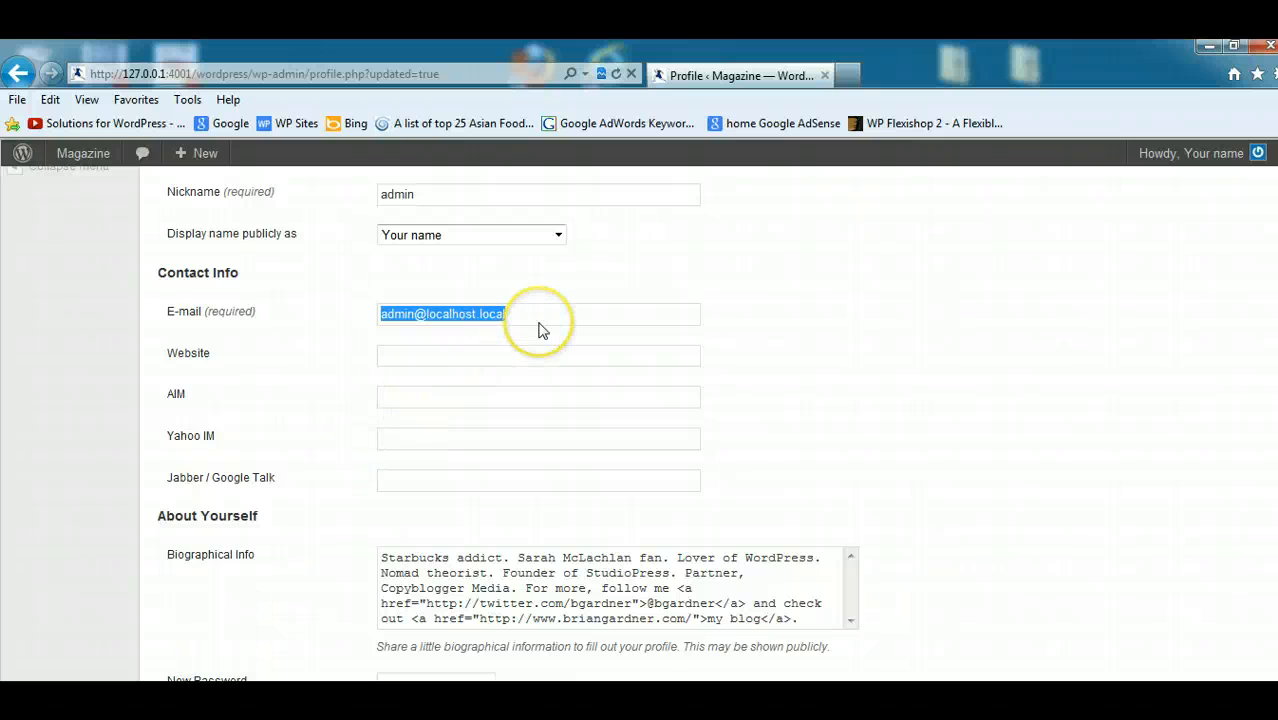
text(brad)
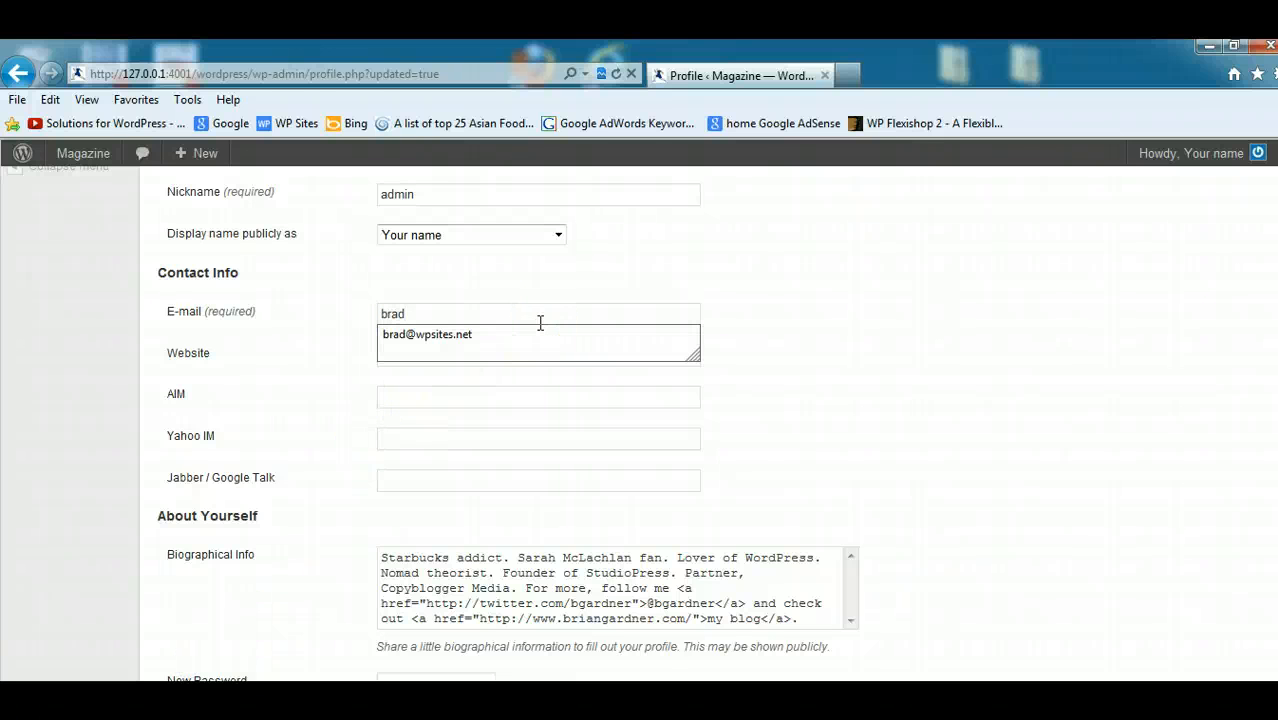
click(520, 340)
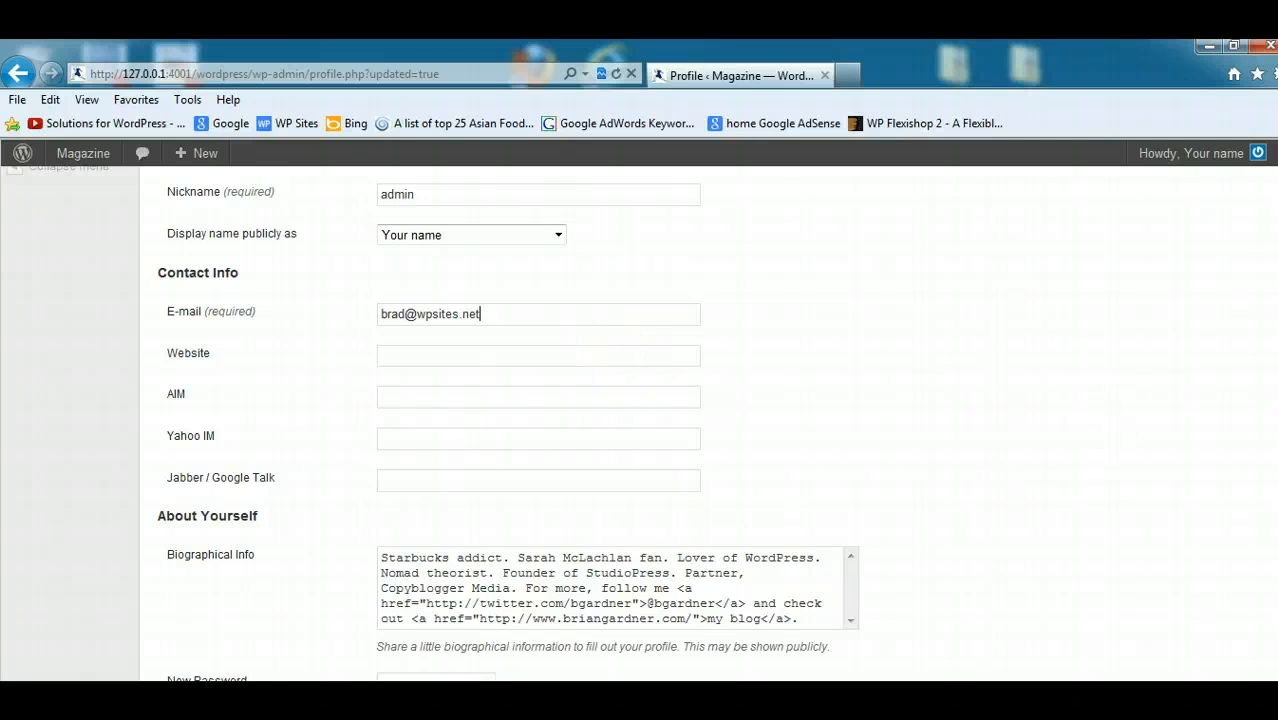
scroll(265, 641, down, 20)
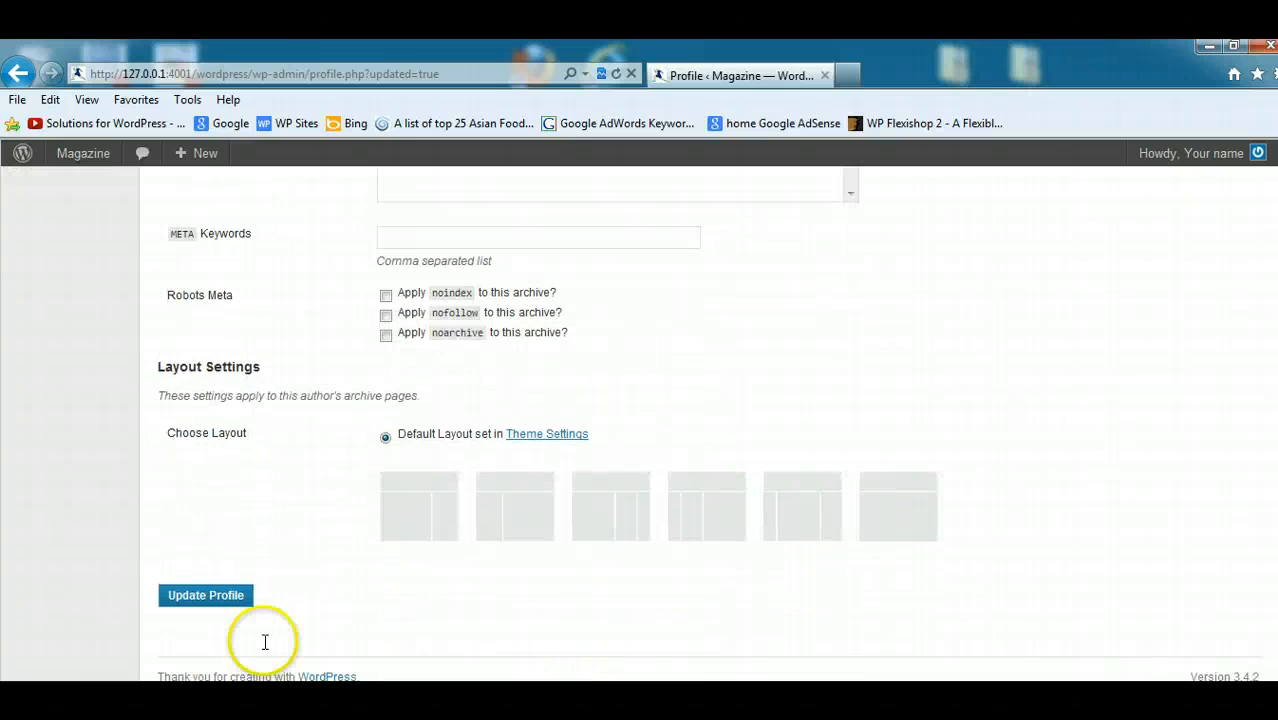
click(213, 604)
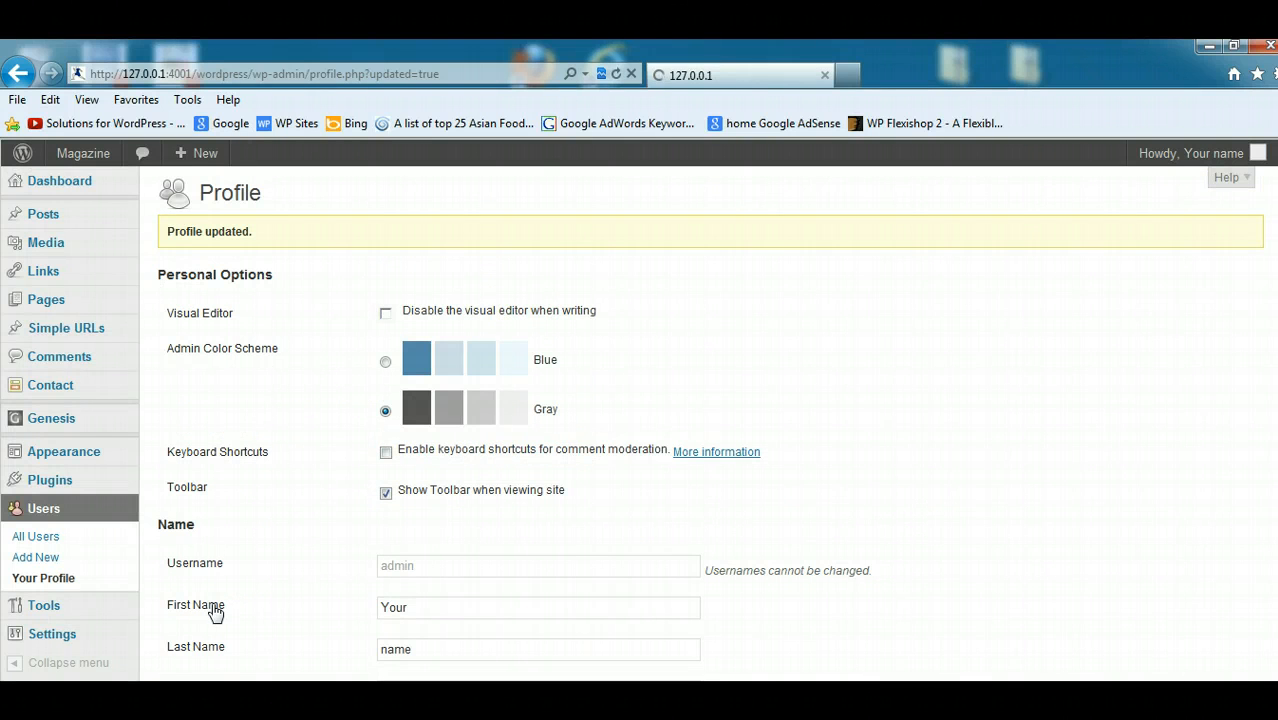
- Switch to the local Scarlett Johansson's Mango Ad post, reload it and check below the article for the author box
click(271, 677)
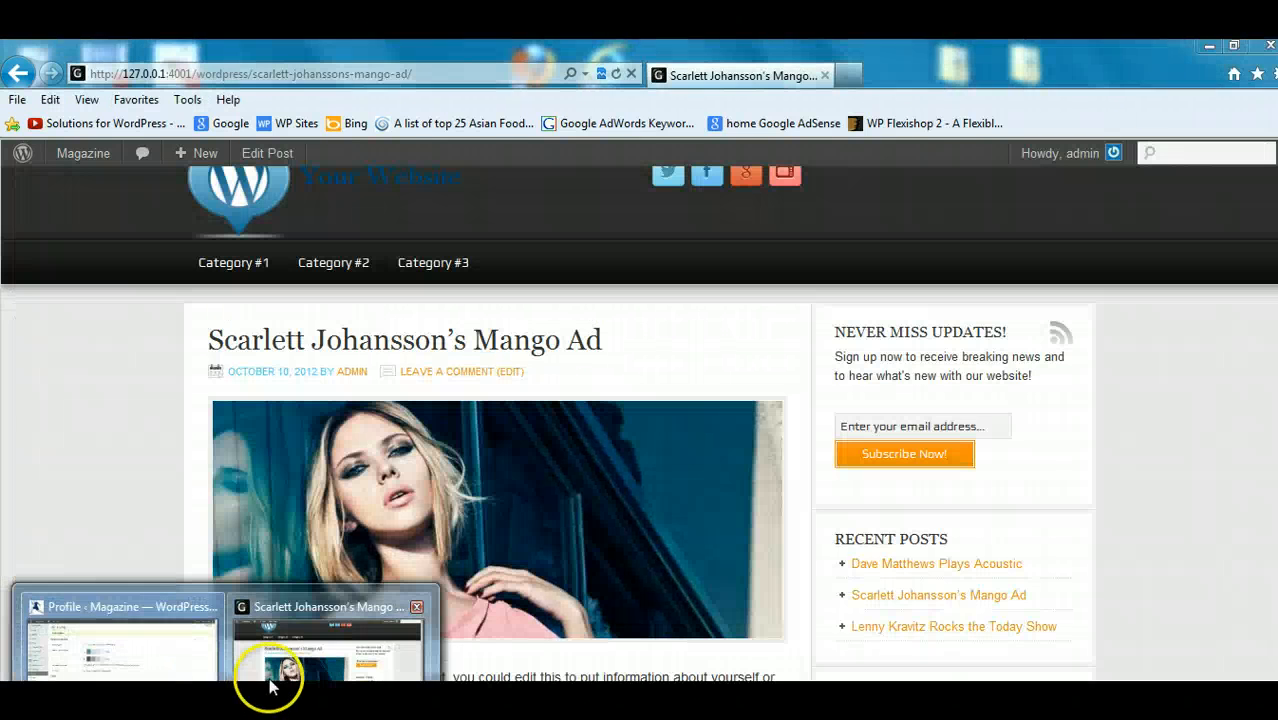
click(615, 74)
scroll(640, 422, down, 8)
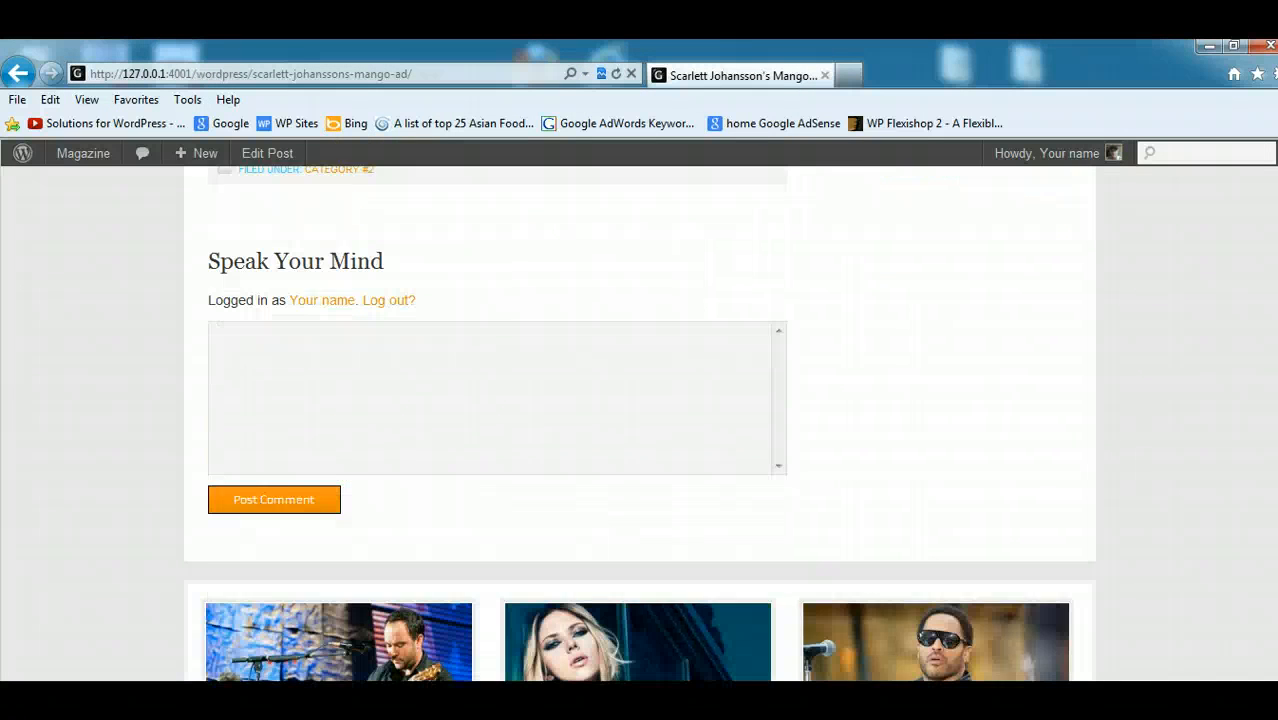
scroll(640, 422, up, 4)
scroll(640, 422, down, 3)
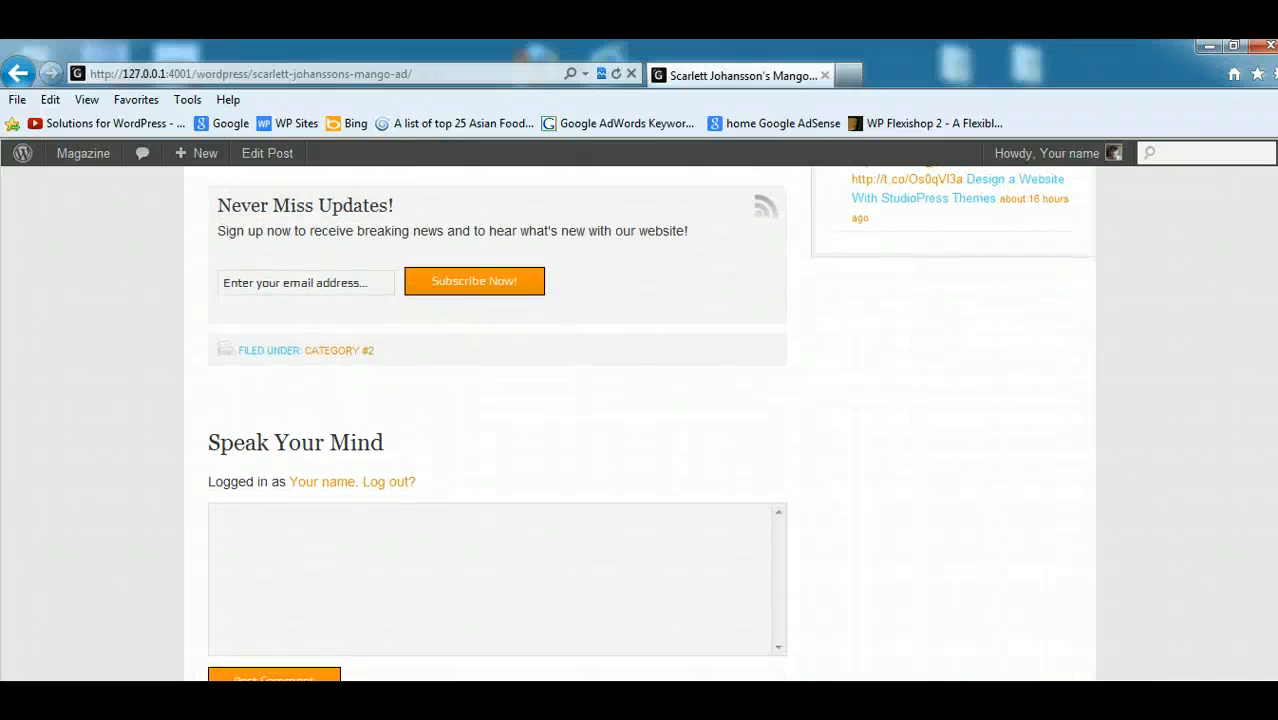
scroll(640, 422, up, 5)
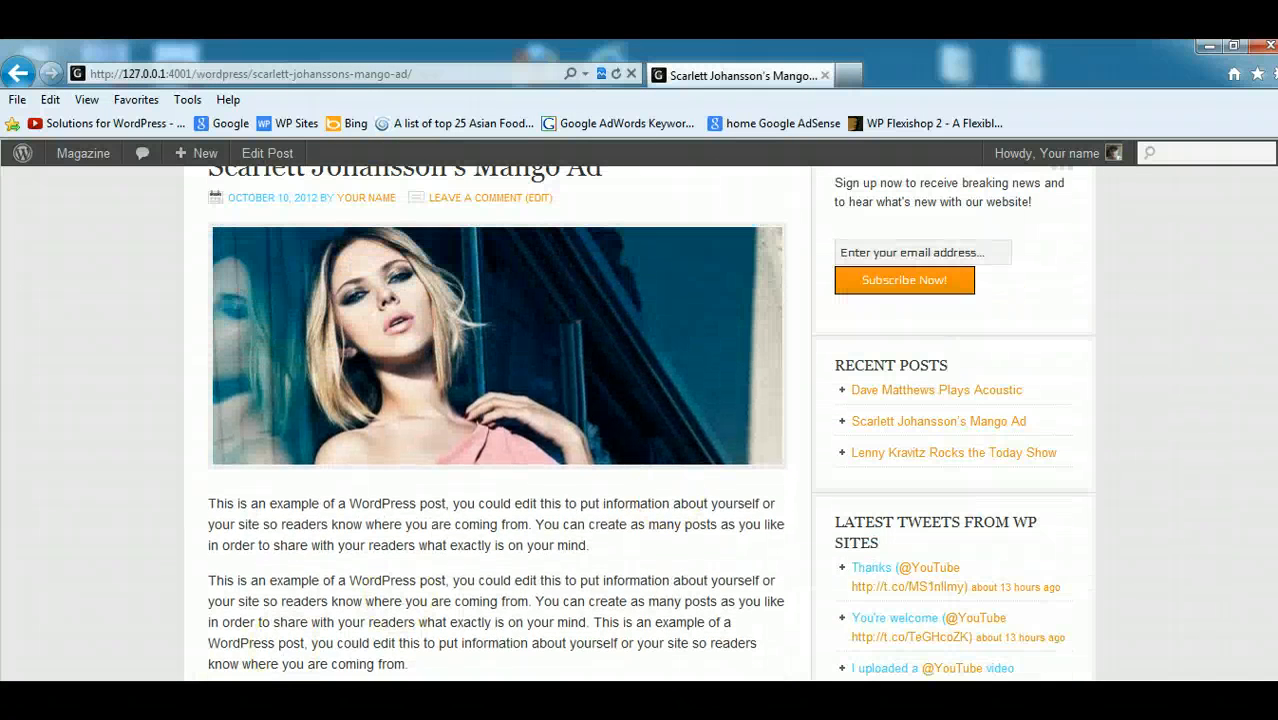
- Open the Genesis Theme Settings in the WordPress admin and look through all sections for an author box option
click(115, 640)
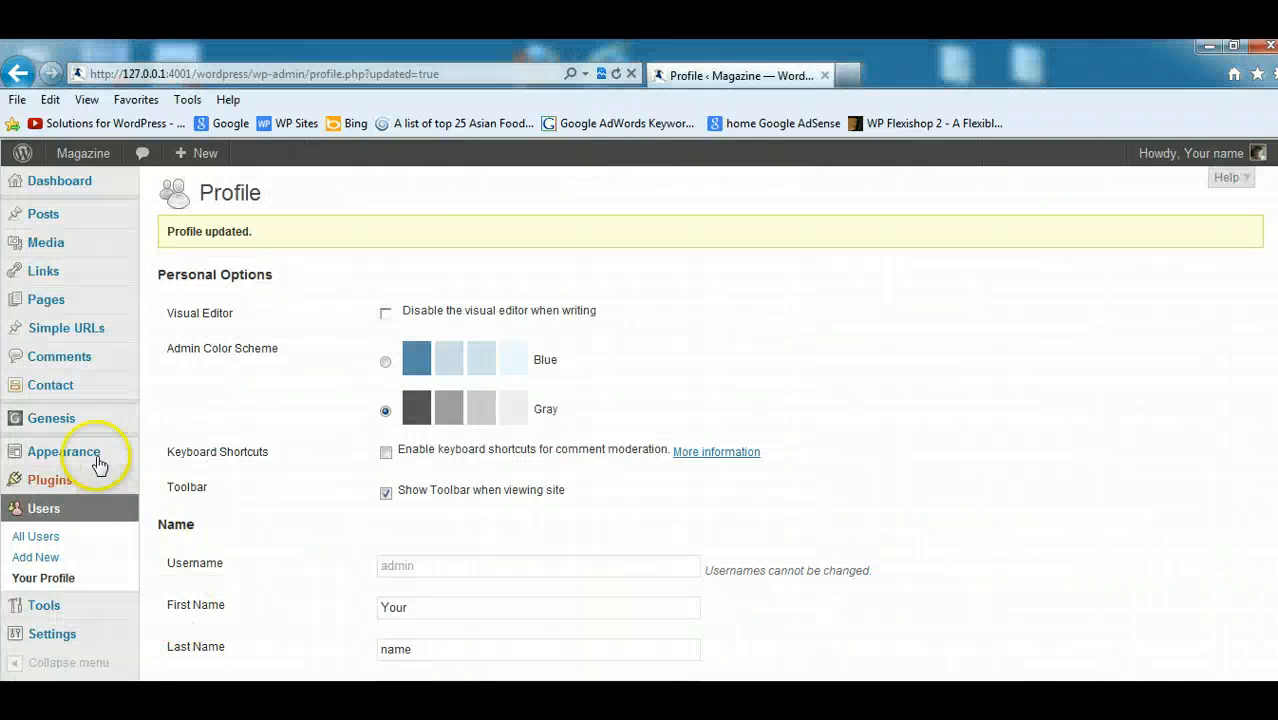
mouse_move(70, 428)
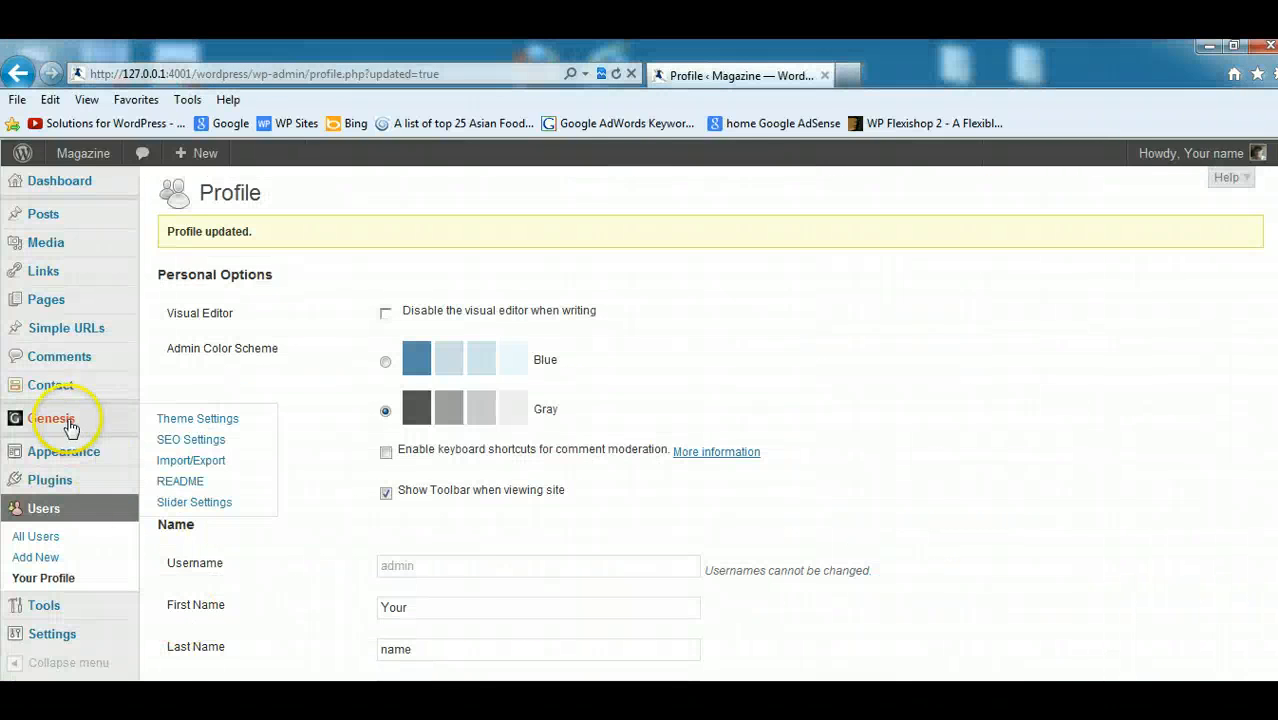
click(197, 420)
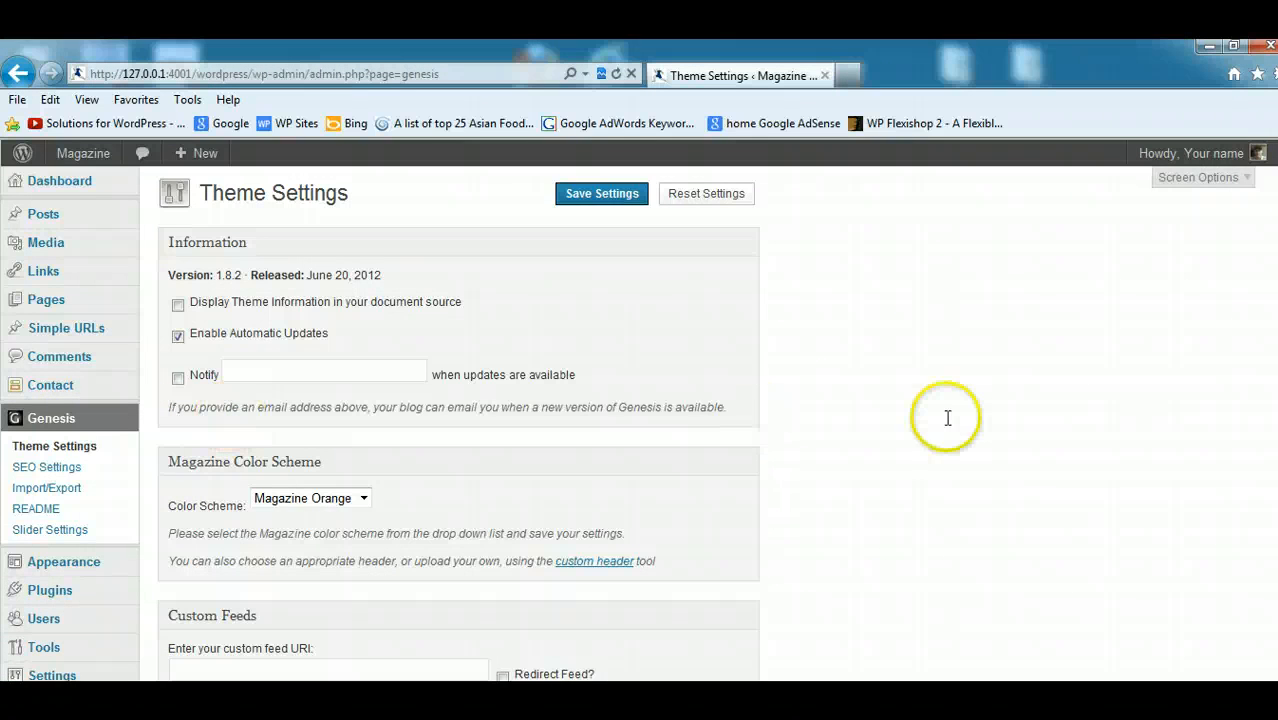
scroll(458, 420, down, 8)
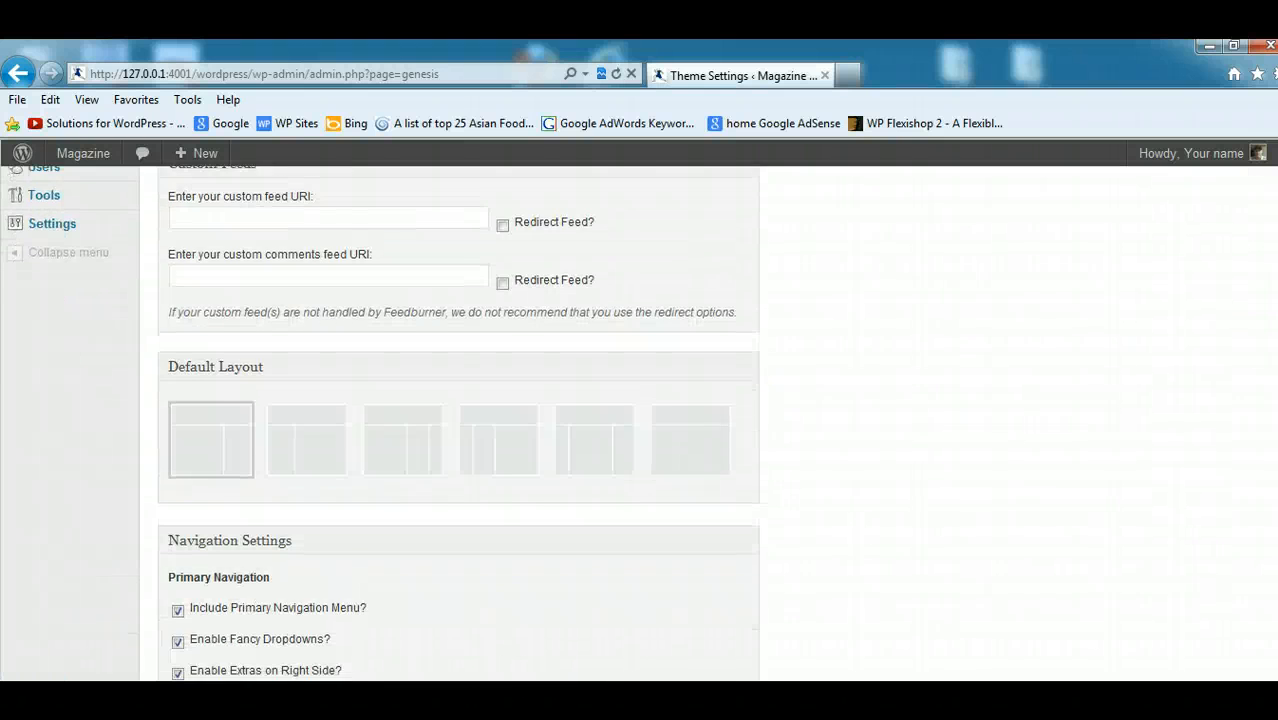
scroll(458, 420, down, 5)
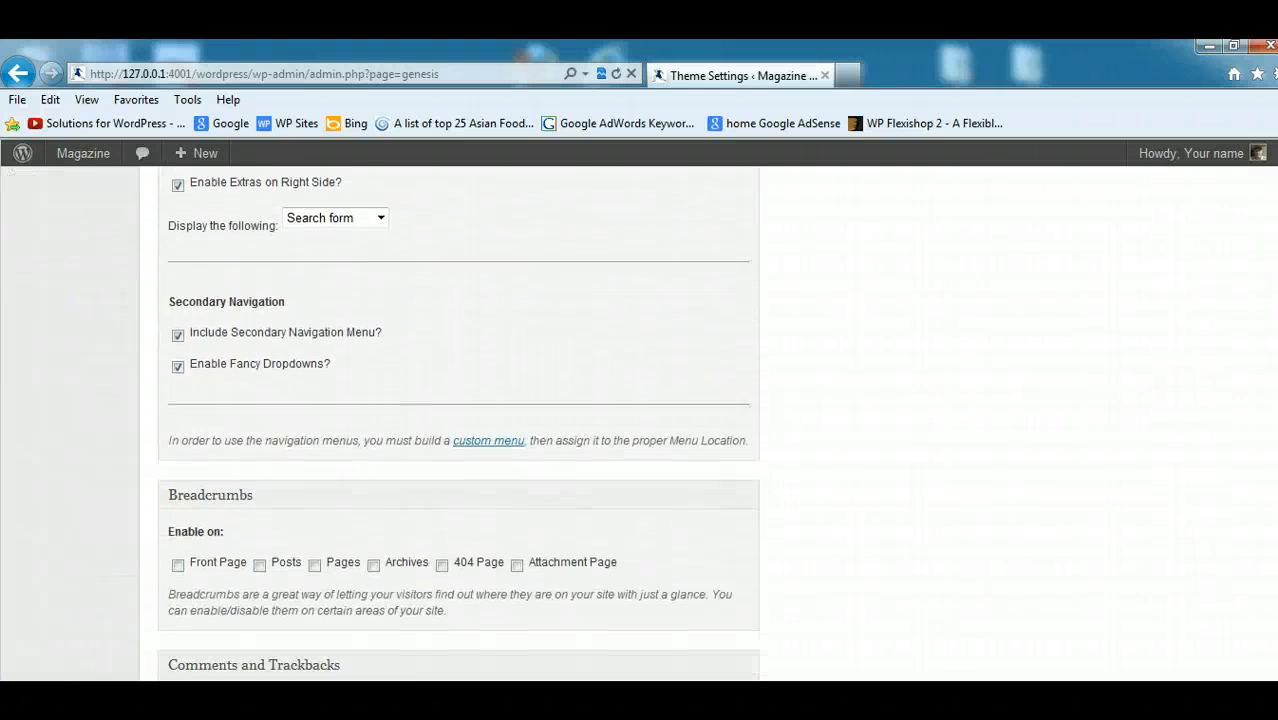
scroll(458, 420, down, 4)
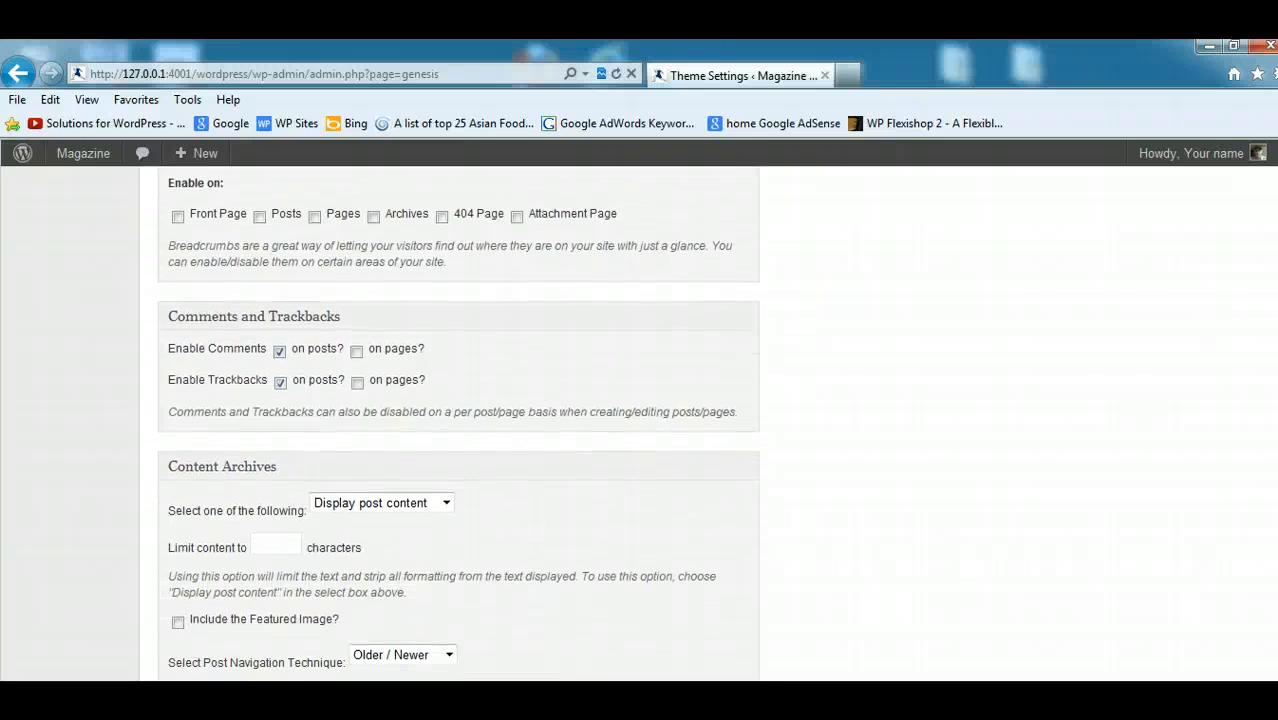
scroll(458, 420, down, 5)
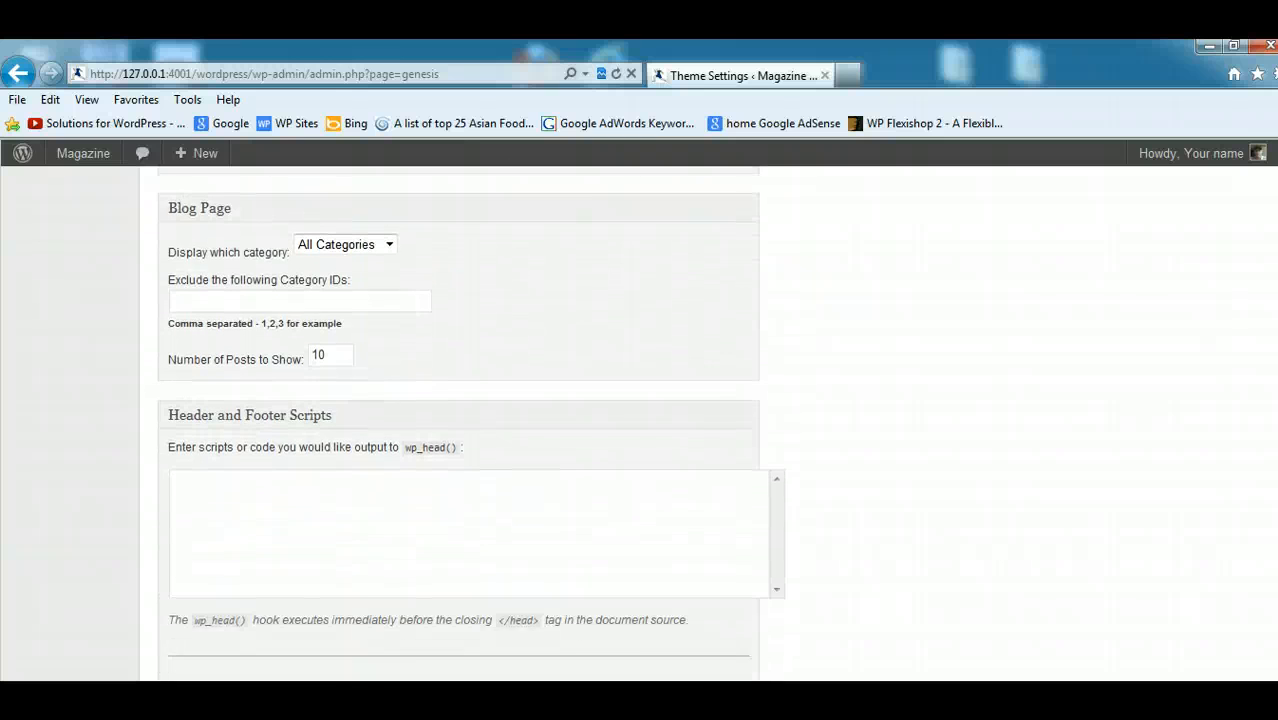
scroll(458, 420, down, 3)
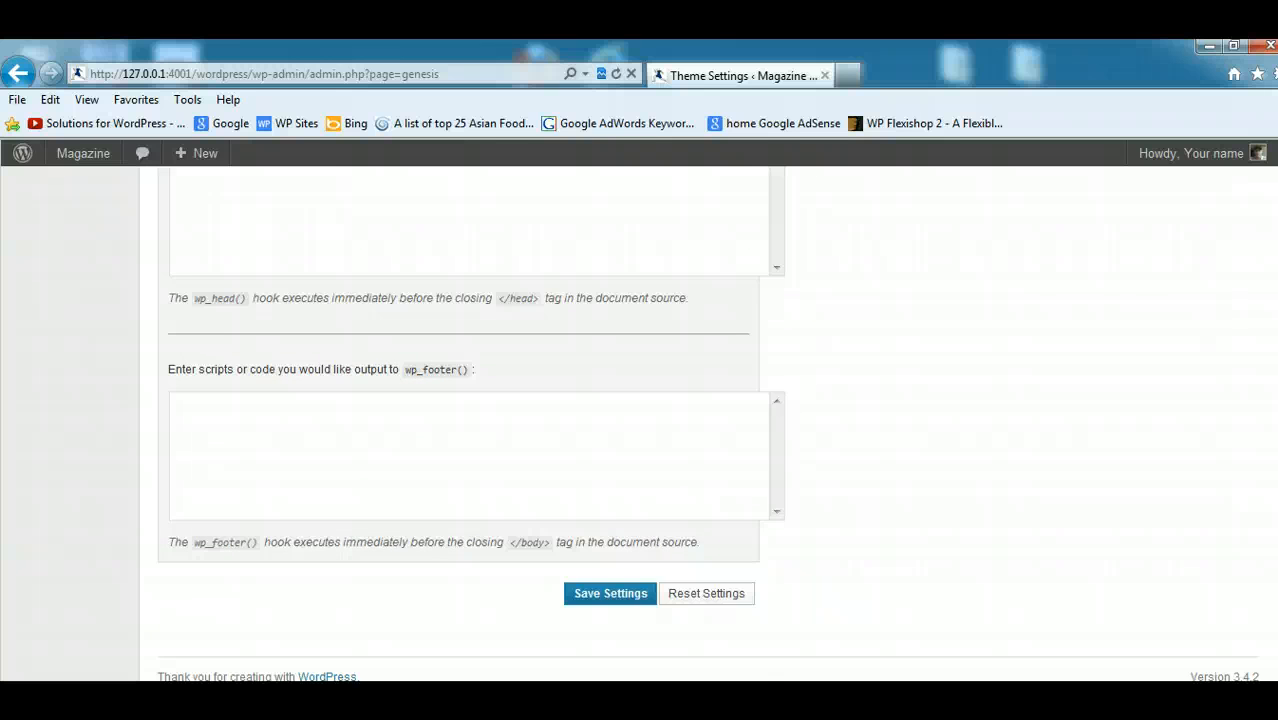
scroll(458, 420, up, 5)
scroll(458, 420, up, 3)
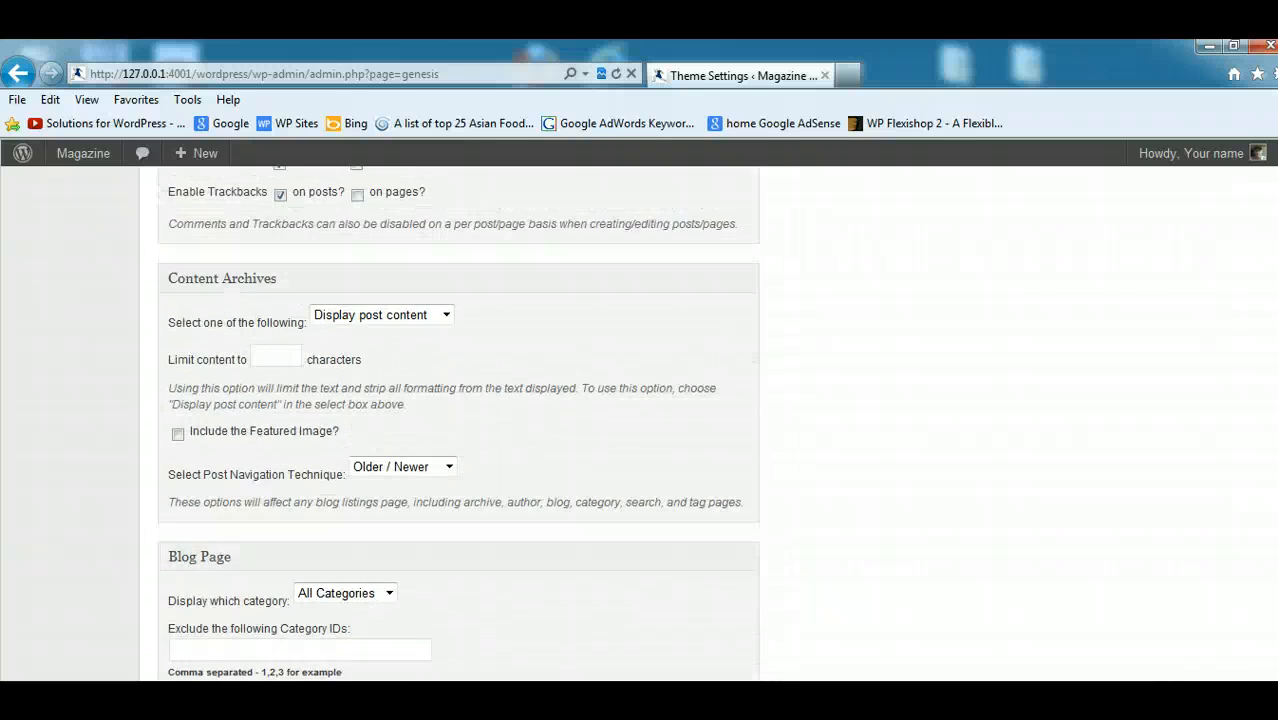
scroll(458, 420, up, 4)
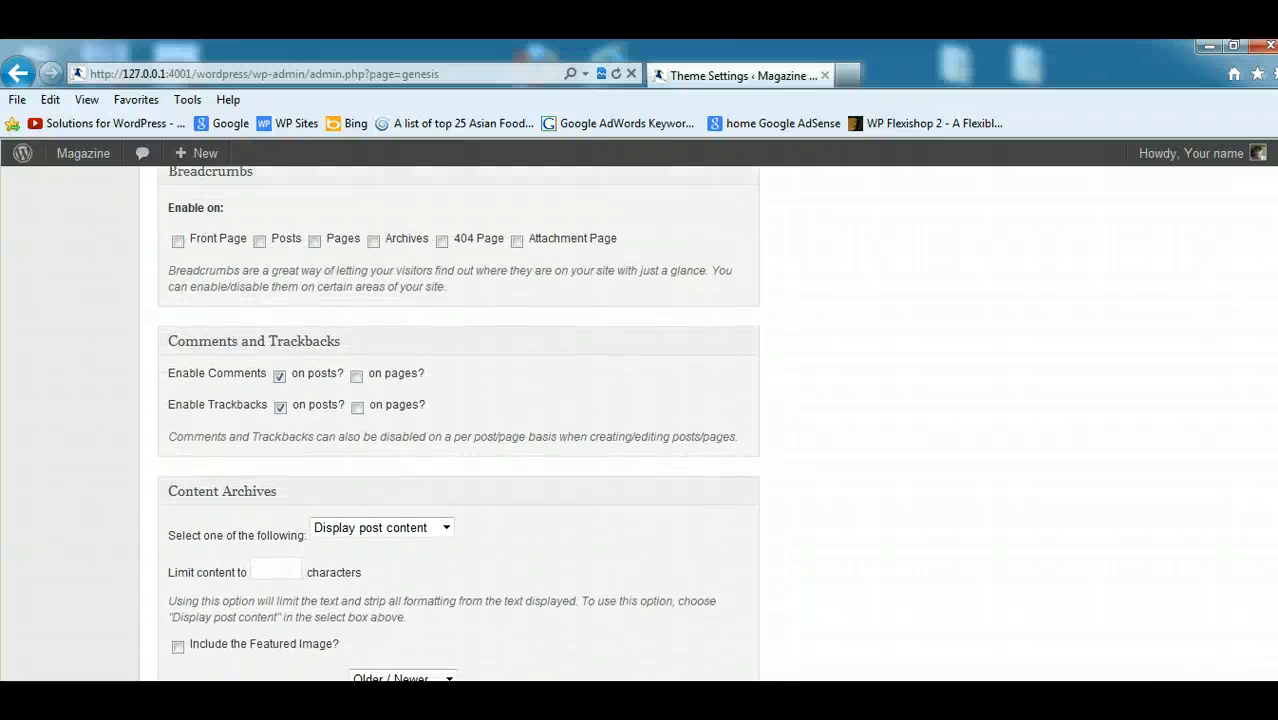
scroll(458, 420, up, 4)
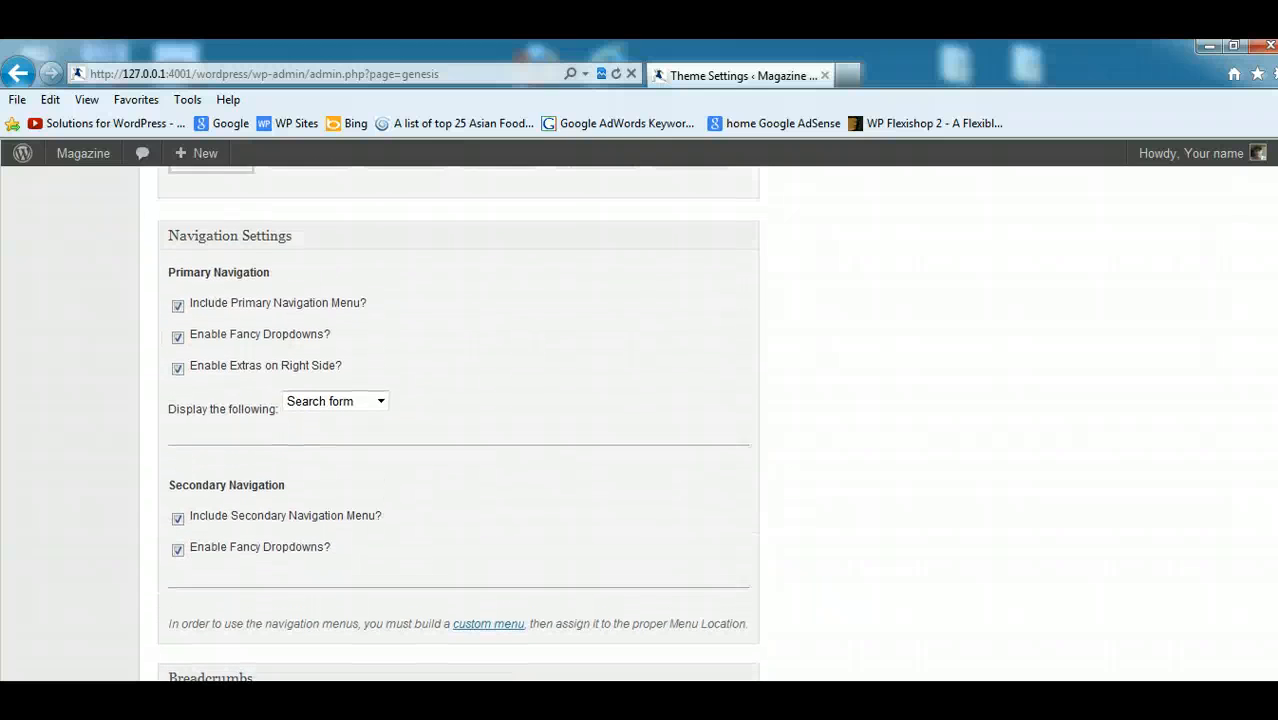
scroll(458, 420, up, 5)
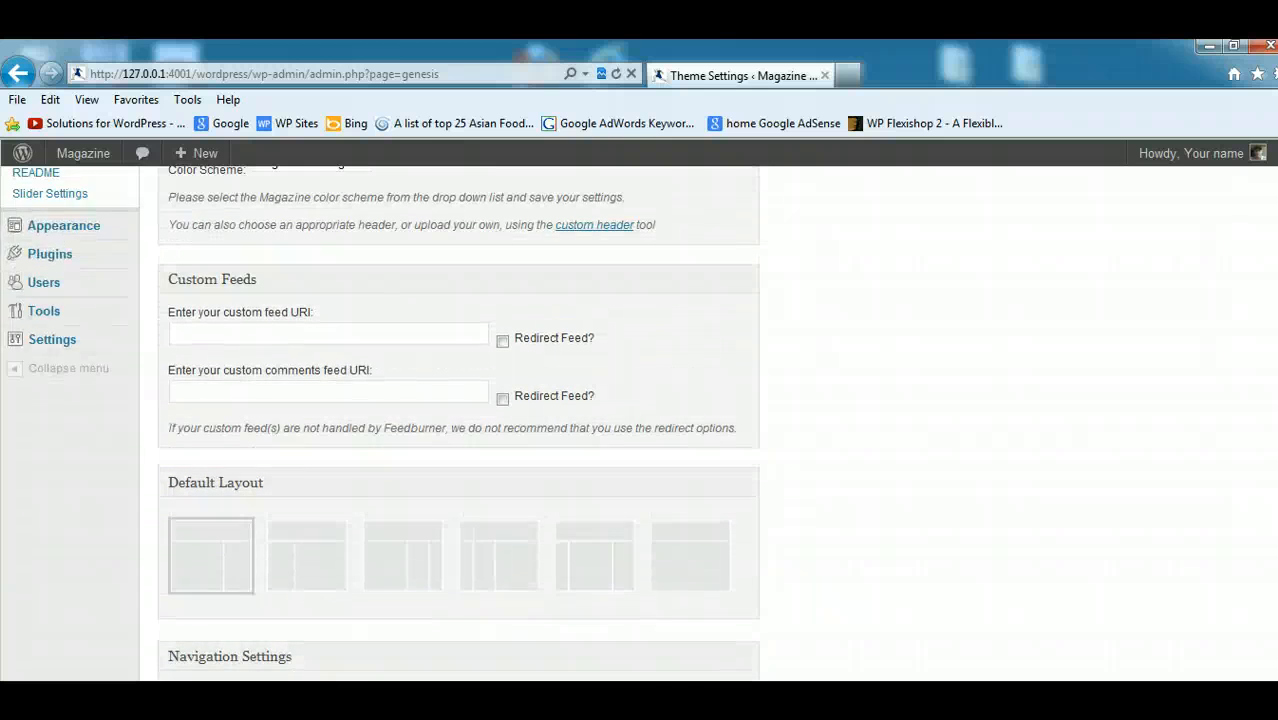
scroll(458, 420, up, 2)
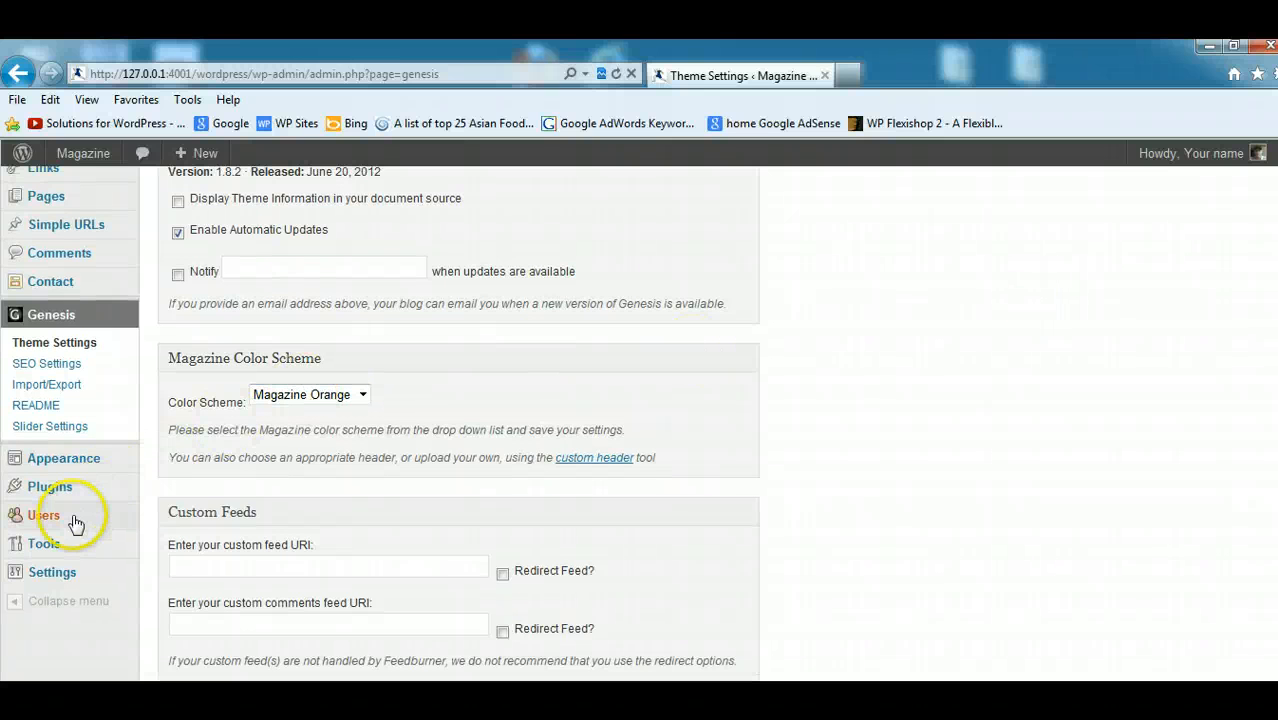
- Open your user profile and enable the Author Box on both this user's posts and this user's archives
mouse_move(97, 525)
click(184, 558)
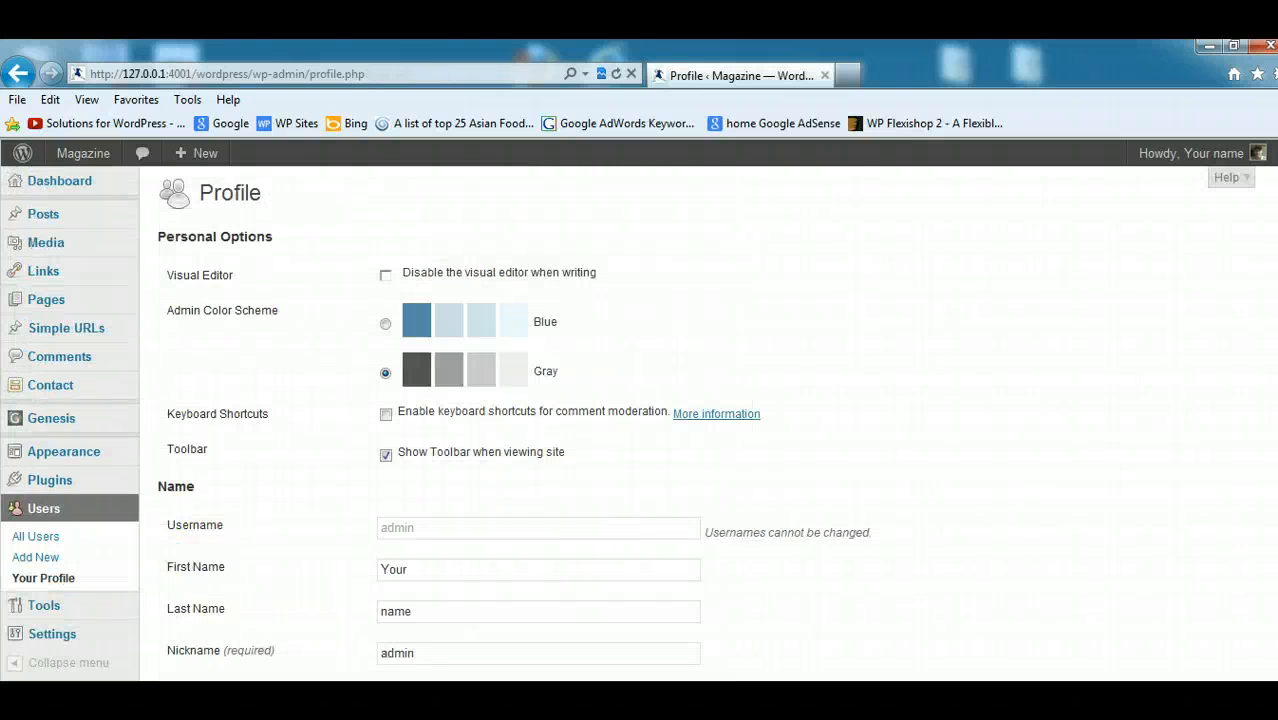
scroll(700, 426, down, 5)
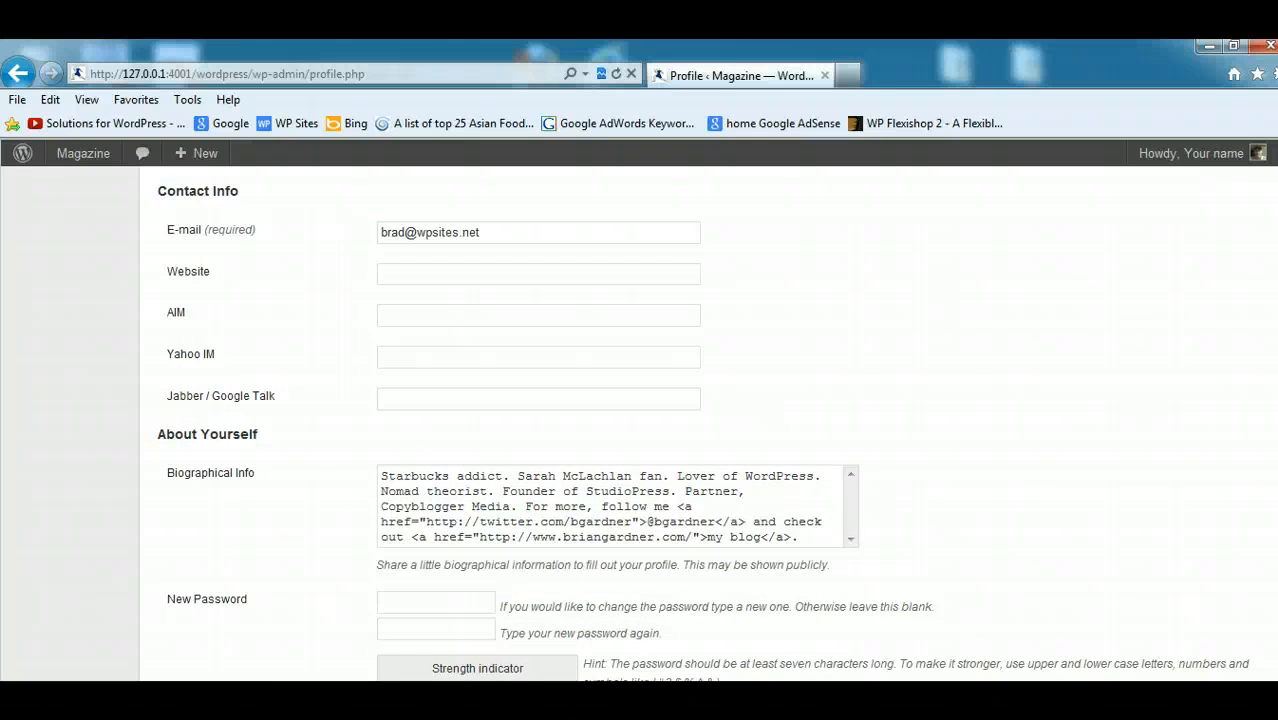
scroll(700, 426, down, 5)
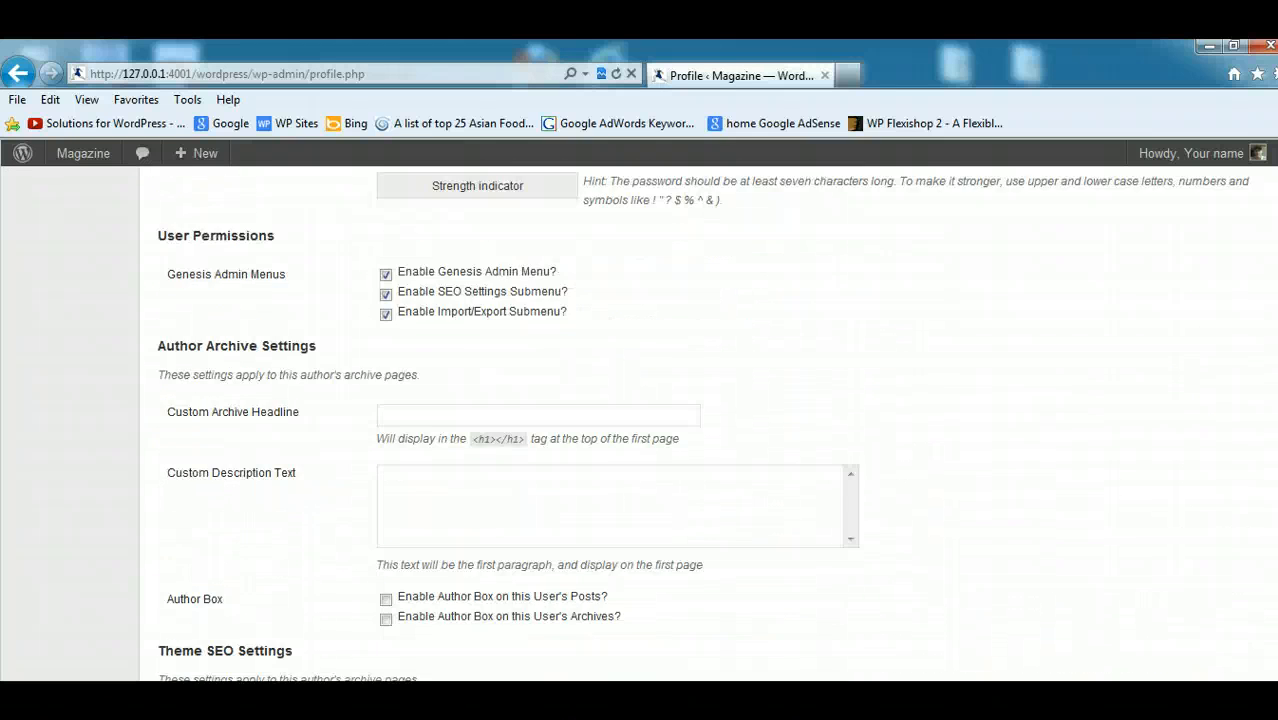
scroll(700, 426, down, 4)
scroll(700, 426, up, 2)
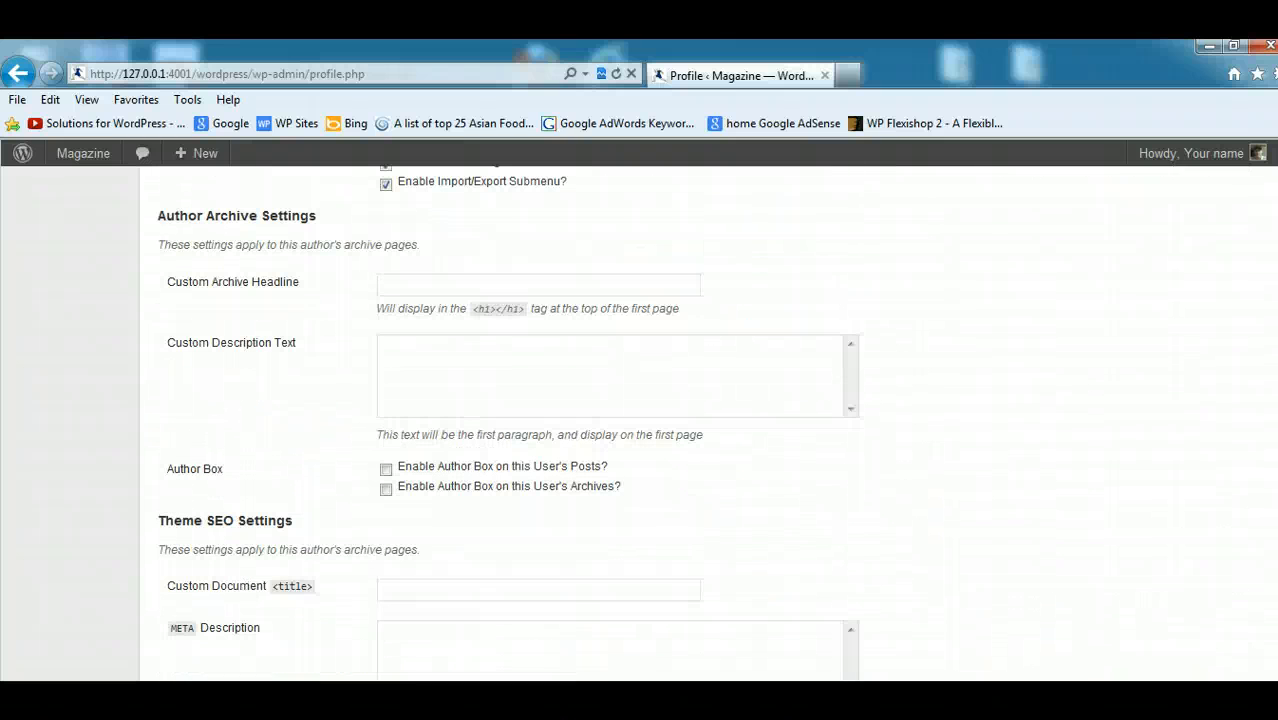
click(385, 468)
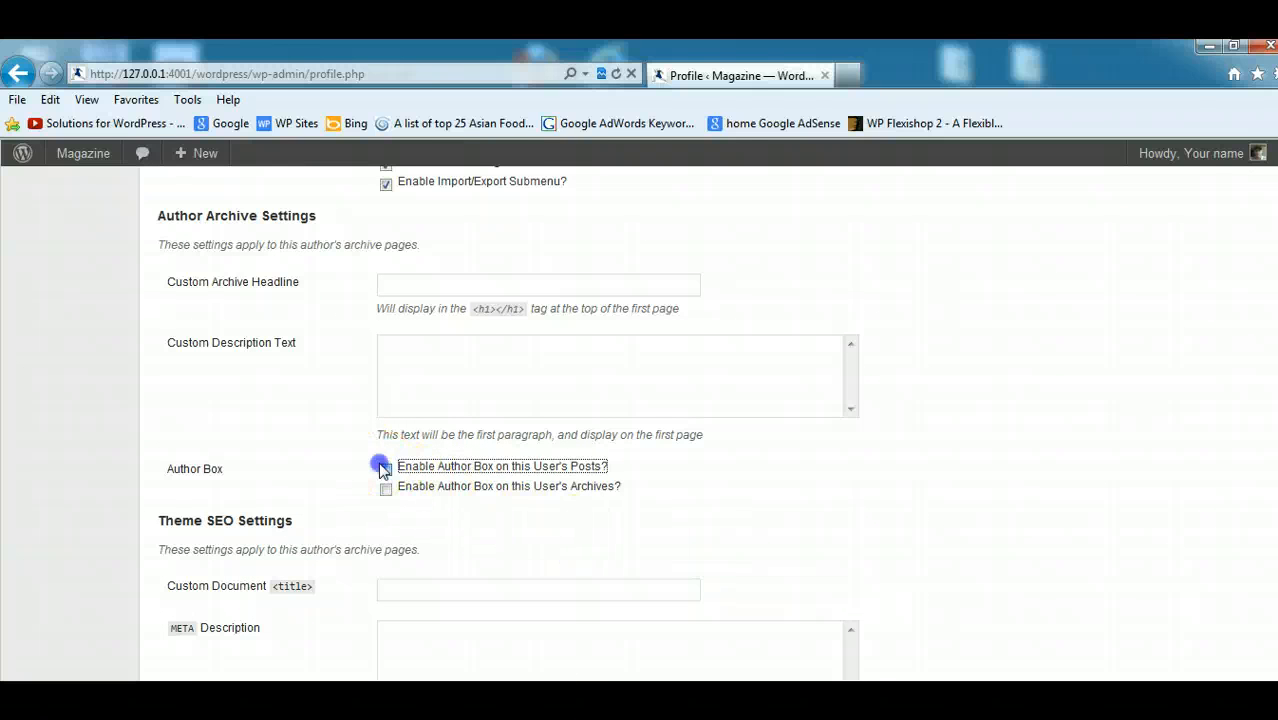
click(386, 489)
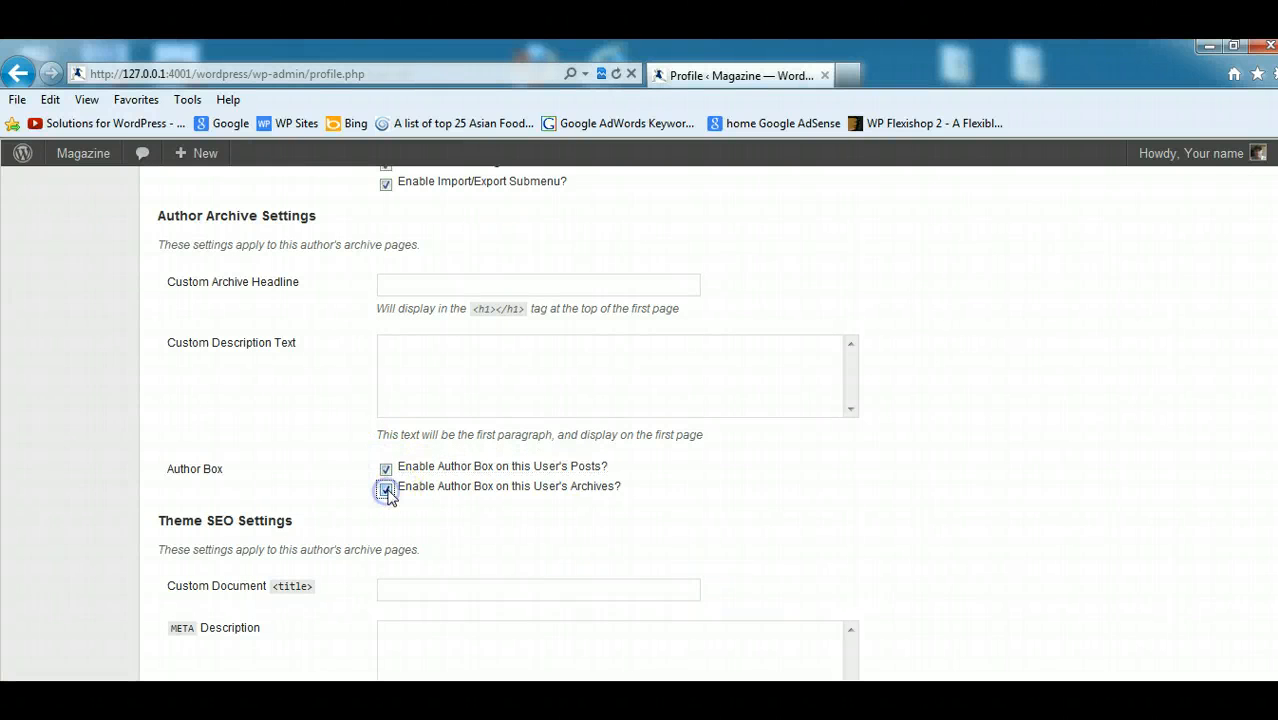
- Review the name and e-mail fields in the profile, view the Gravatar home page in Firefox, and return to the profile
scroll(700, 426, up, 10)
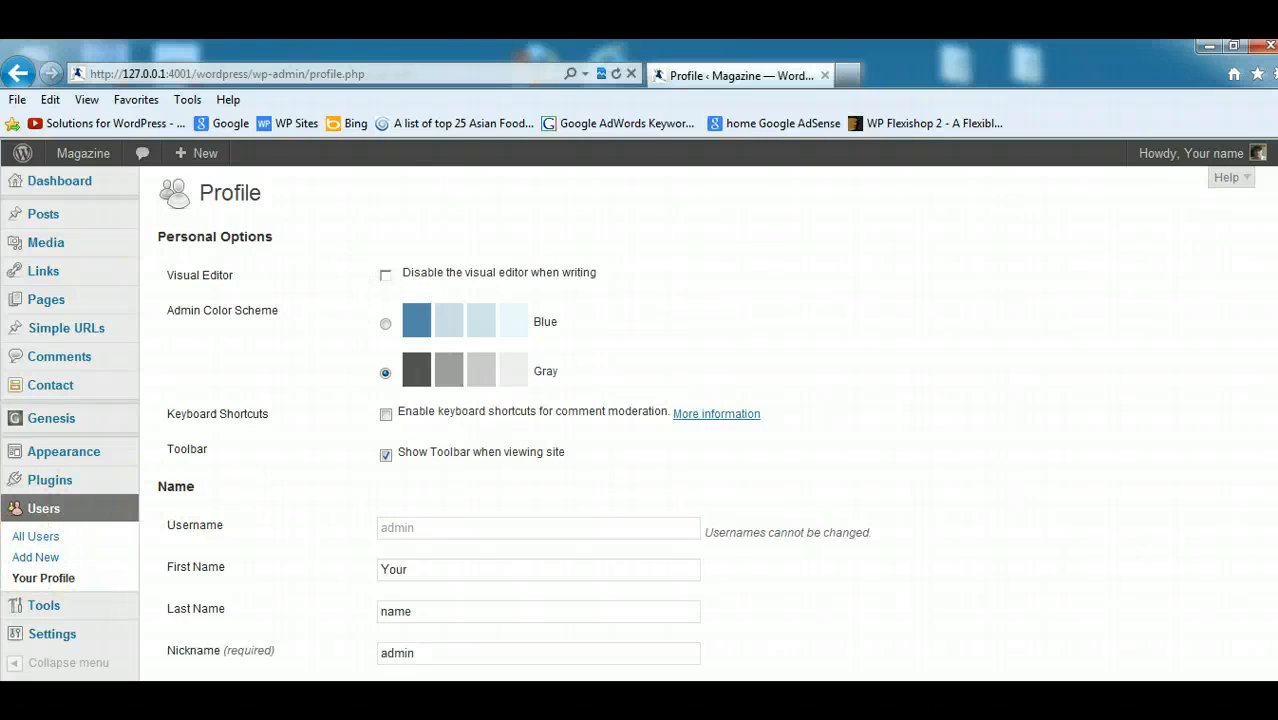
scroll(700, 420, down, 3)
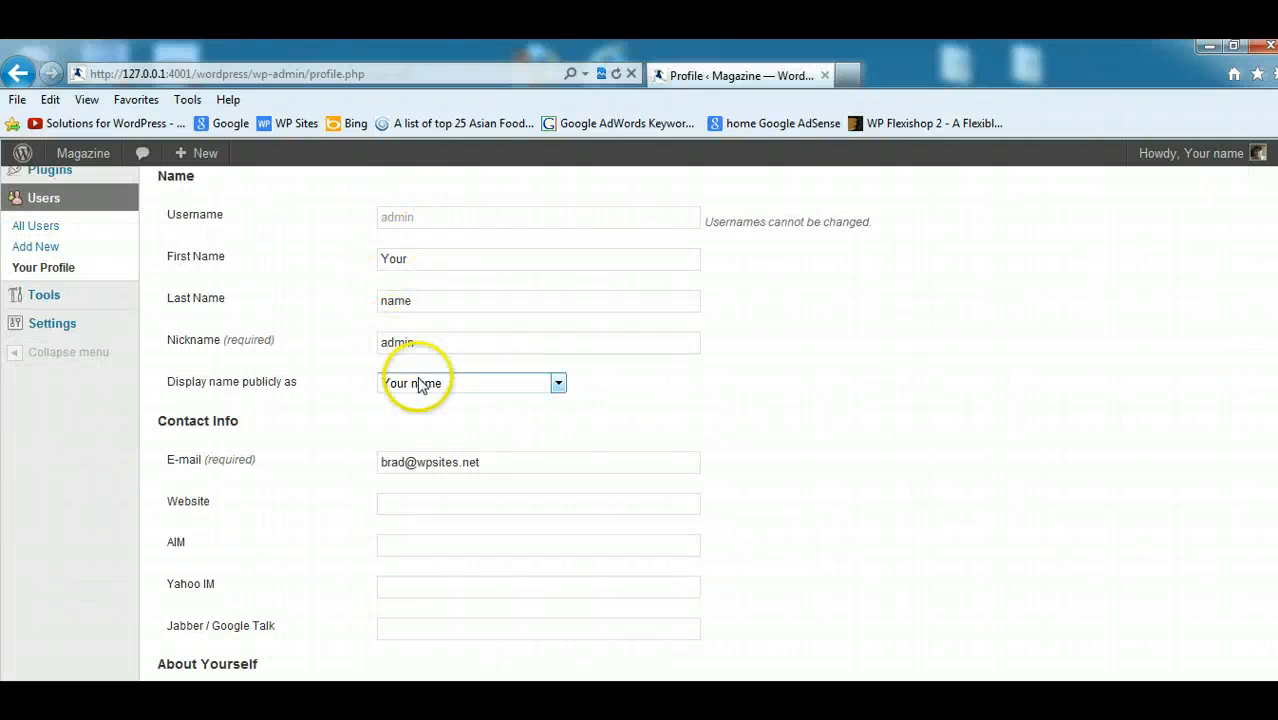
drag(490, 470, 386, 477)
click(937, 466)
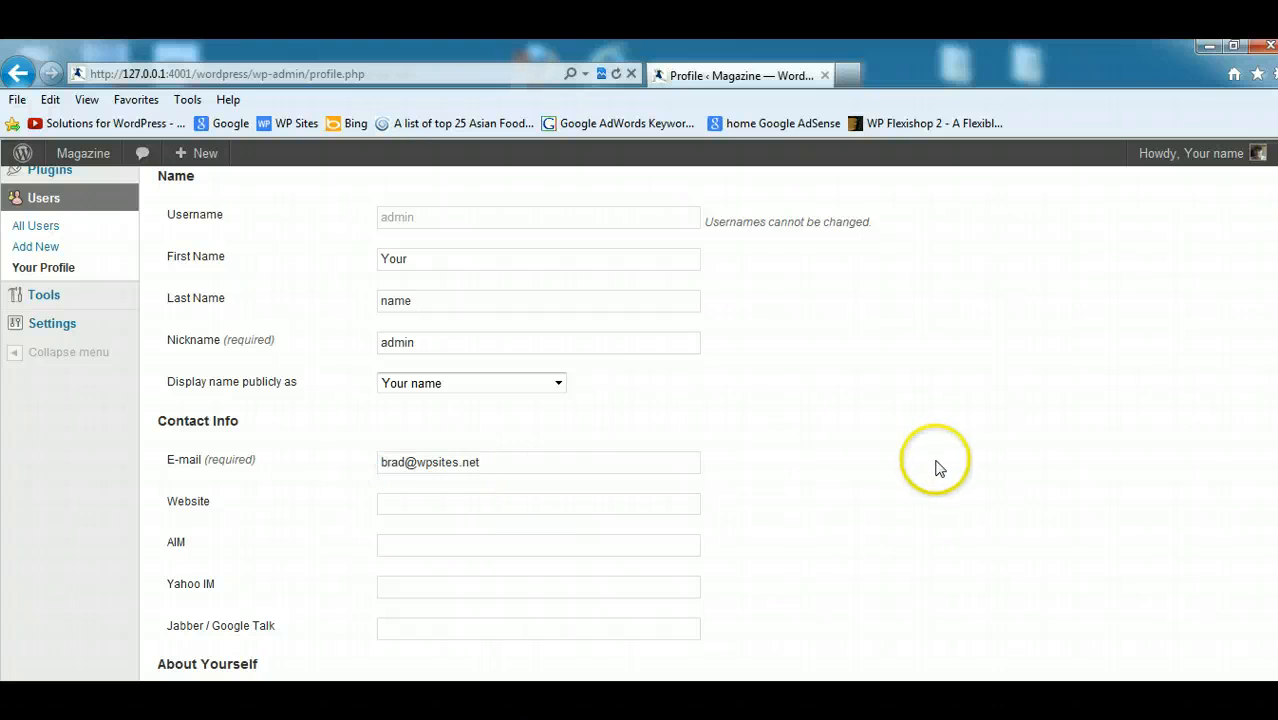
click(420, 640)
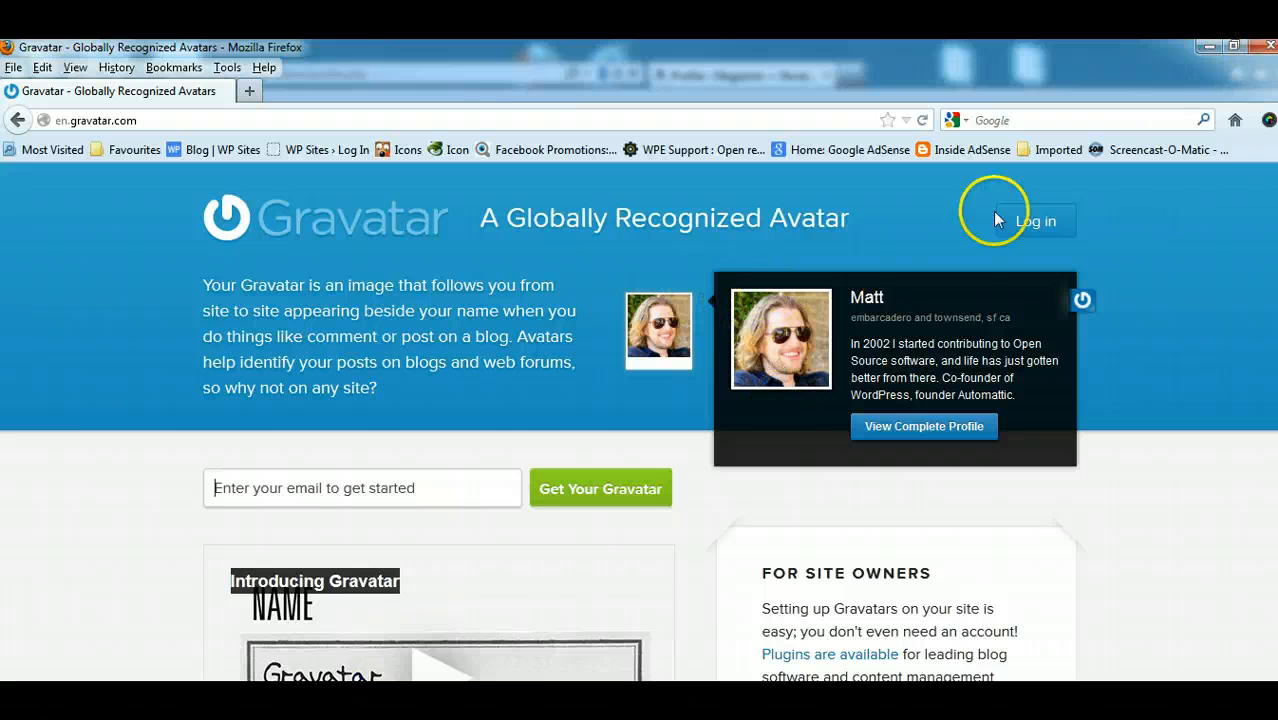
click(1209, 47)
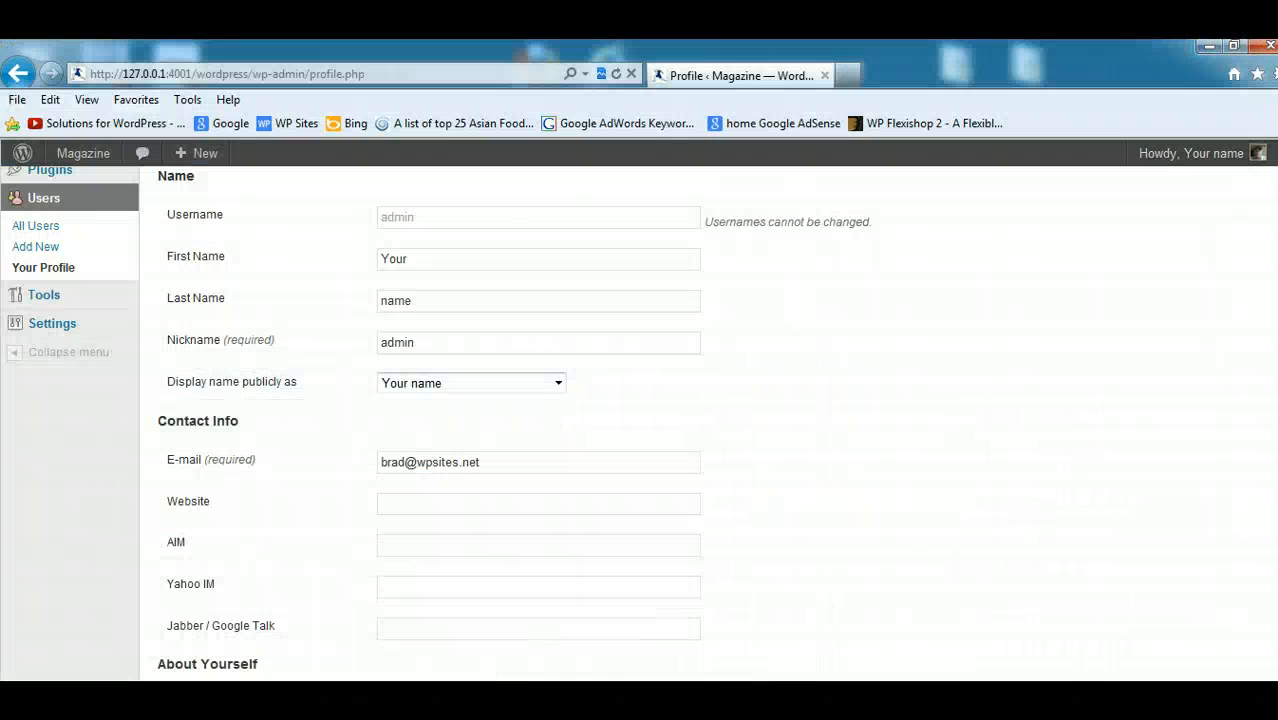
- Check the biographical info and both Author Box options in the user profile, and save the profile changes
scroll(500, 420, down, 3)
scroll(700, 420, down, 4)
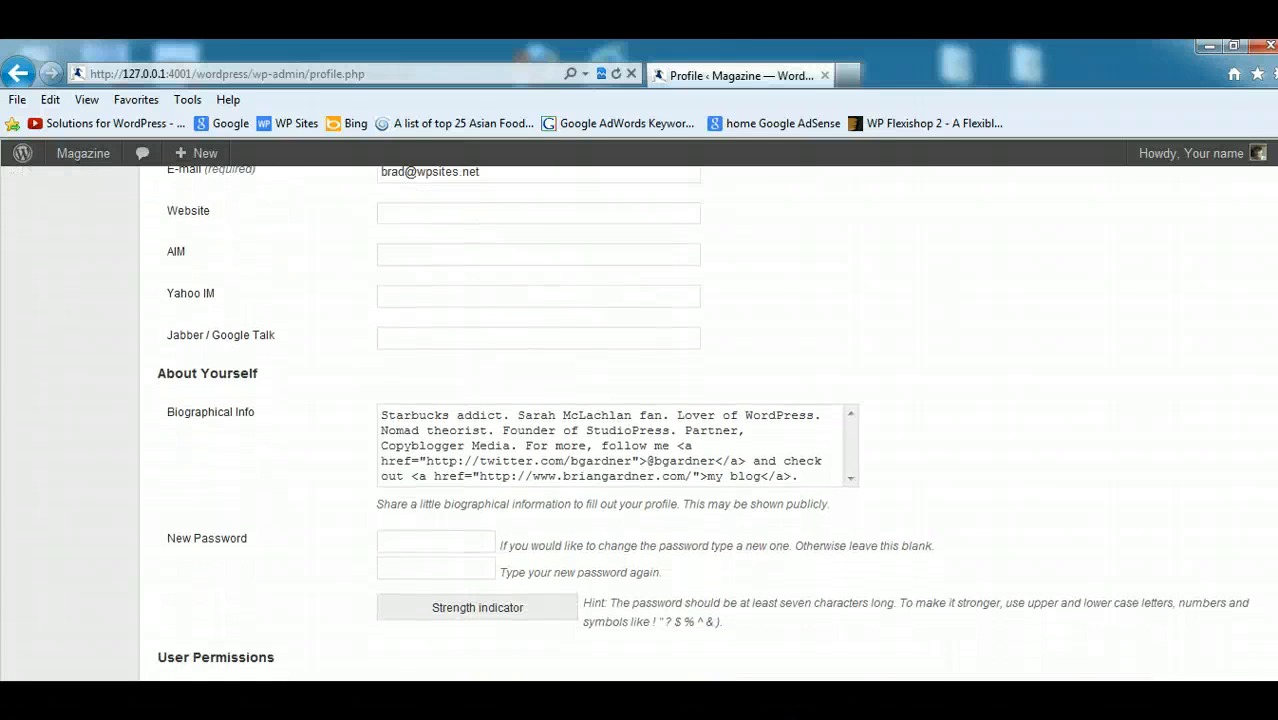
scroll(700, 420, down, 2)
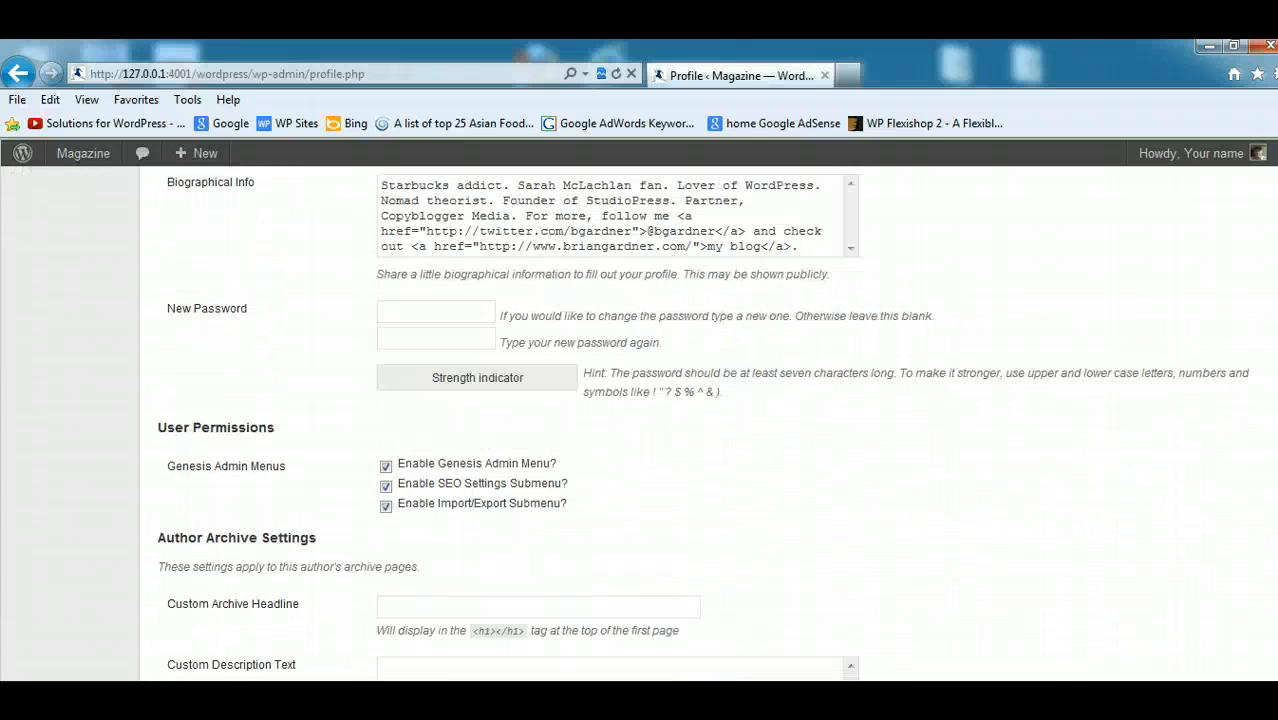
scroll(699, 214, up, 1)
drag(380, 241, 855, 335)
scroll(1016, 420, down, 8)
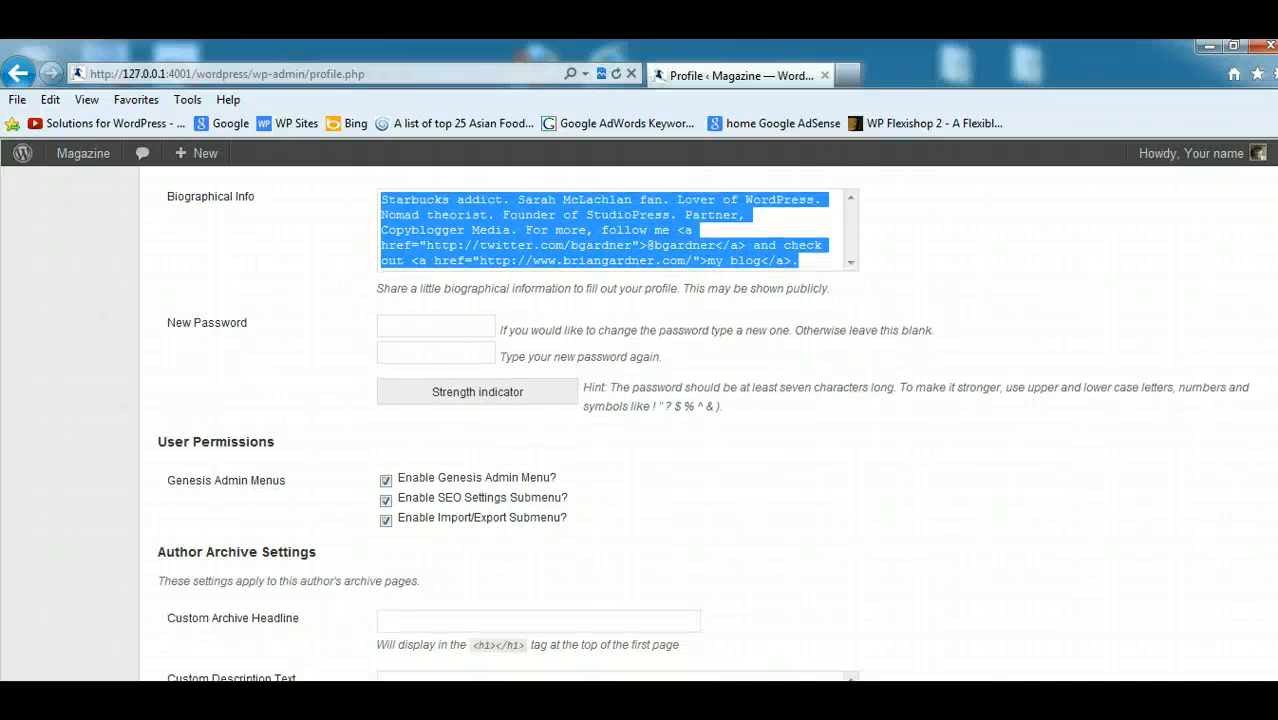
scroll(708, 424, down, 1)
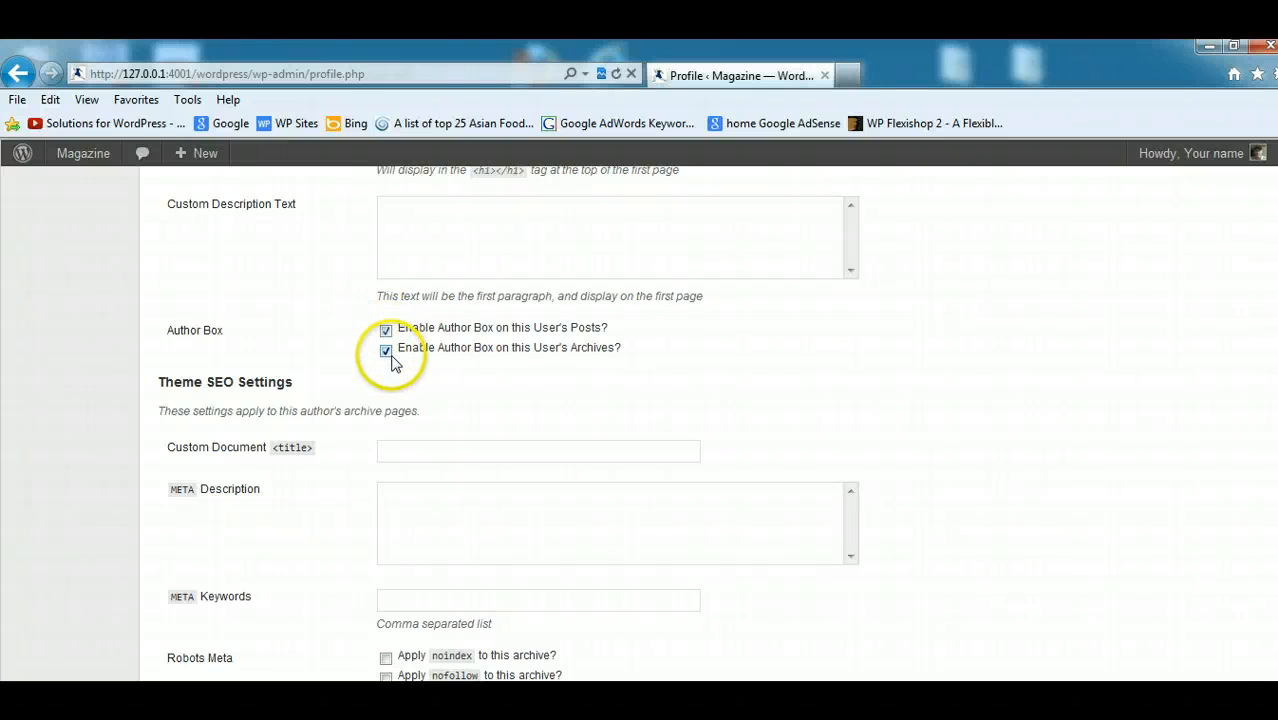
scroll(1258, 485, down, 3)
scroll(727, 589, down, 3)
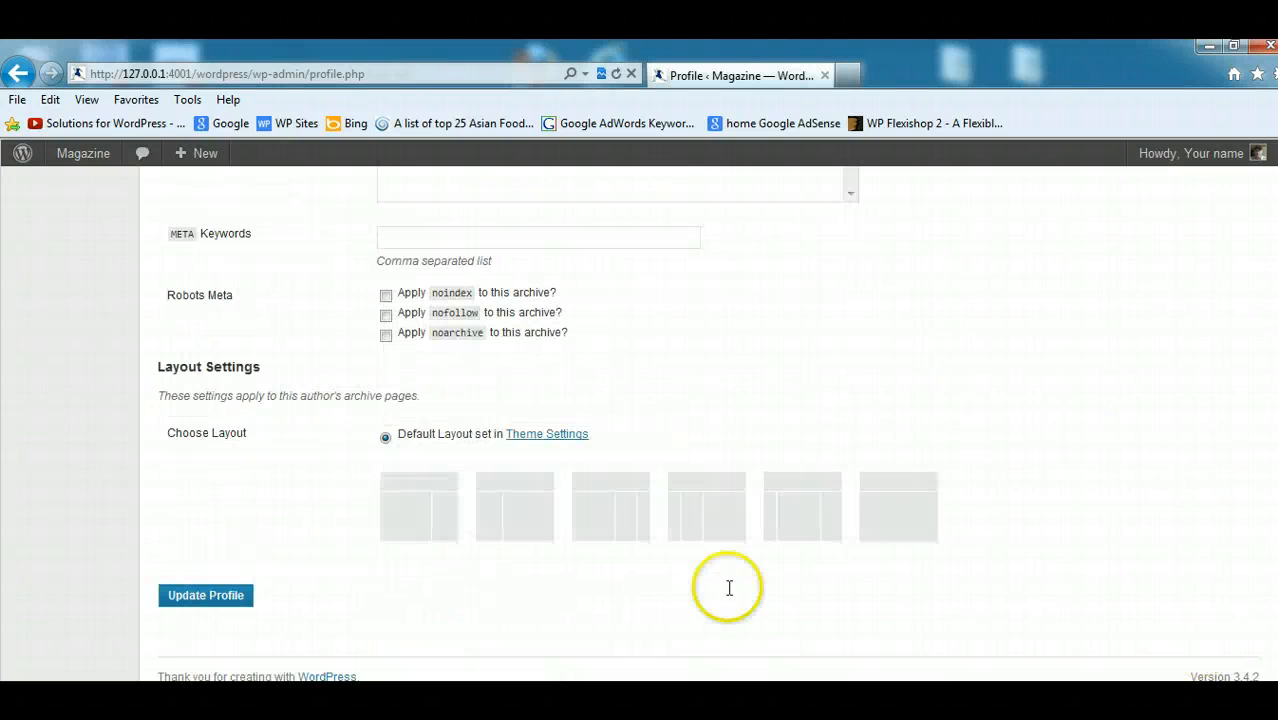
click(210, 595)
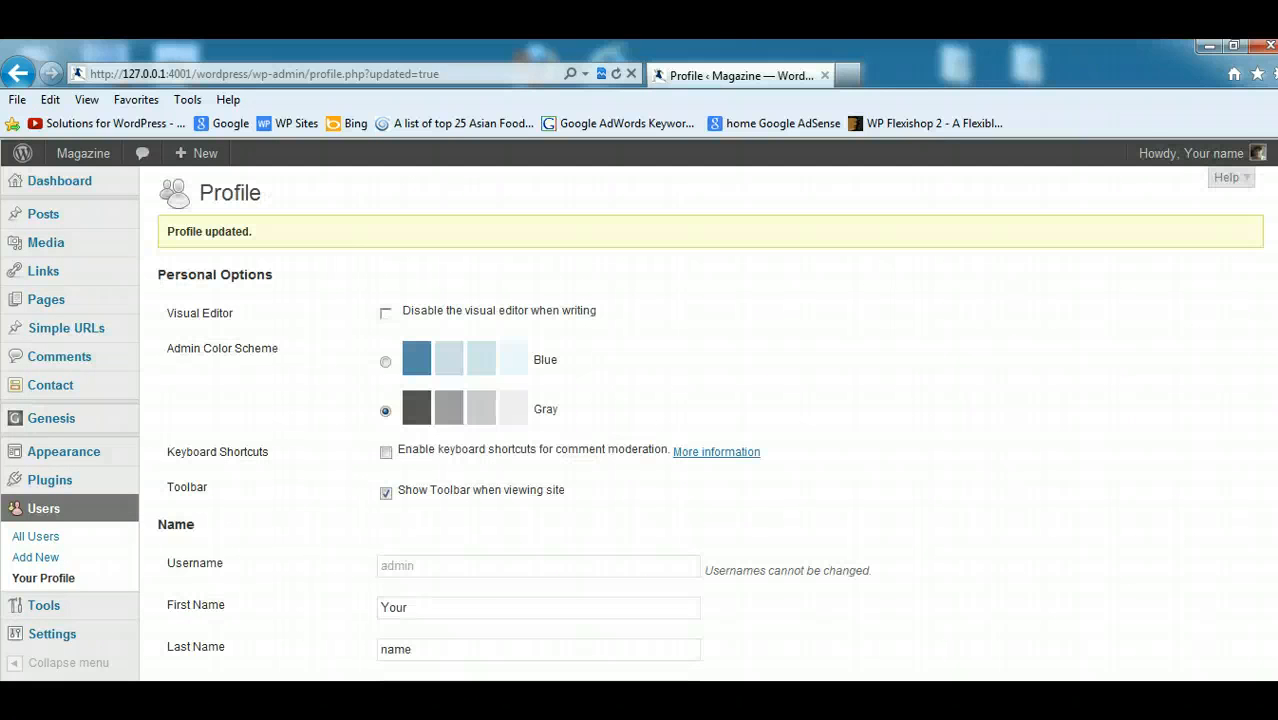
- Switch to the local Scarlett Johansson's Mango Ad post, reload it and view the author box below the article
click(260, 695)
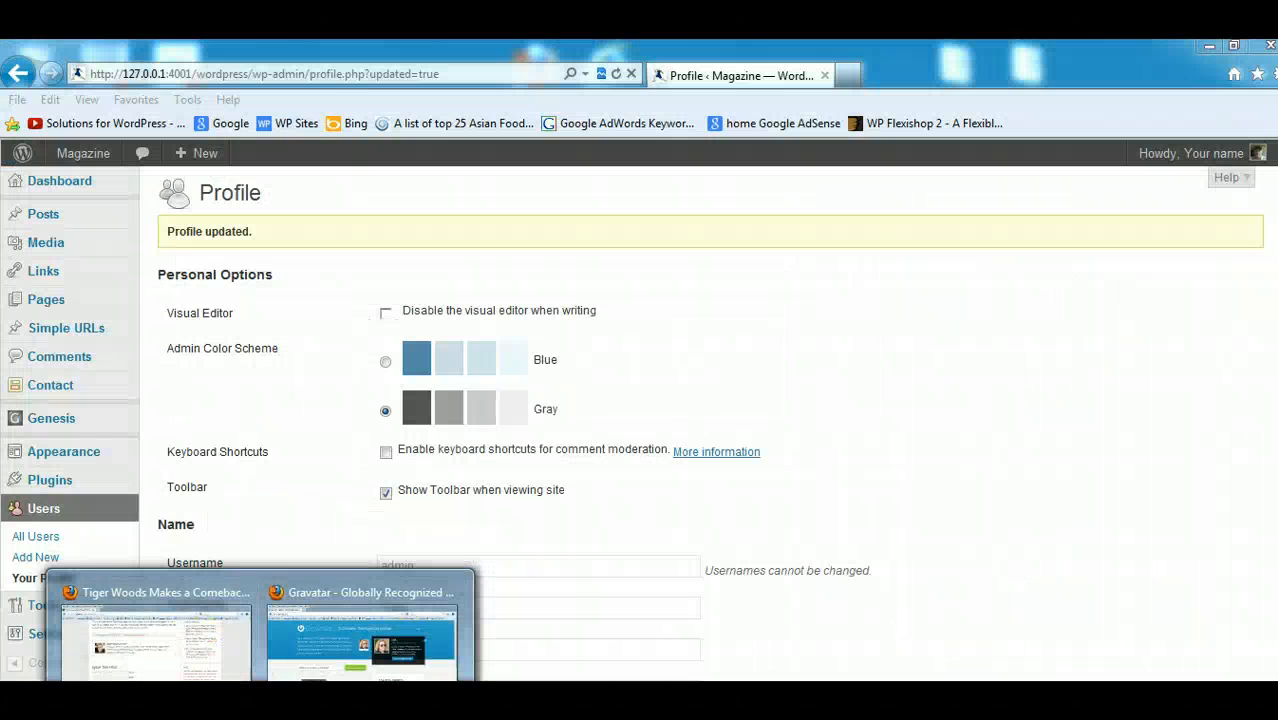
mouse_move(212, 695)
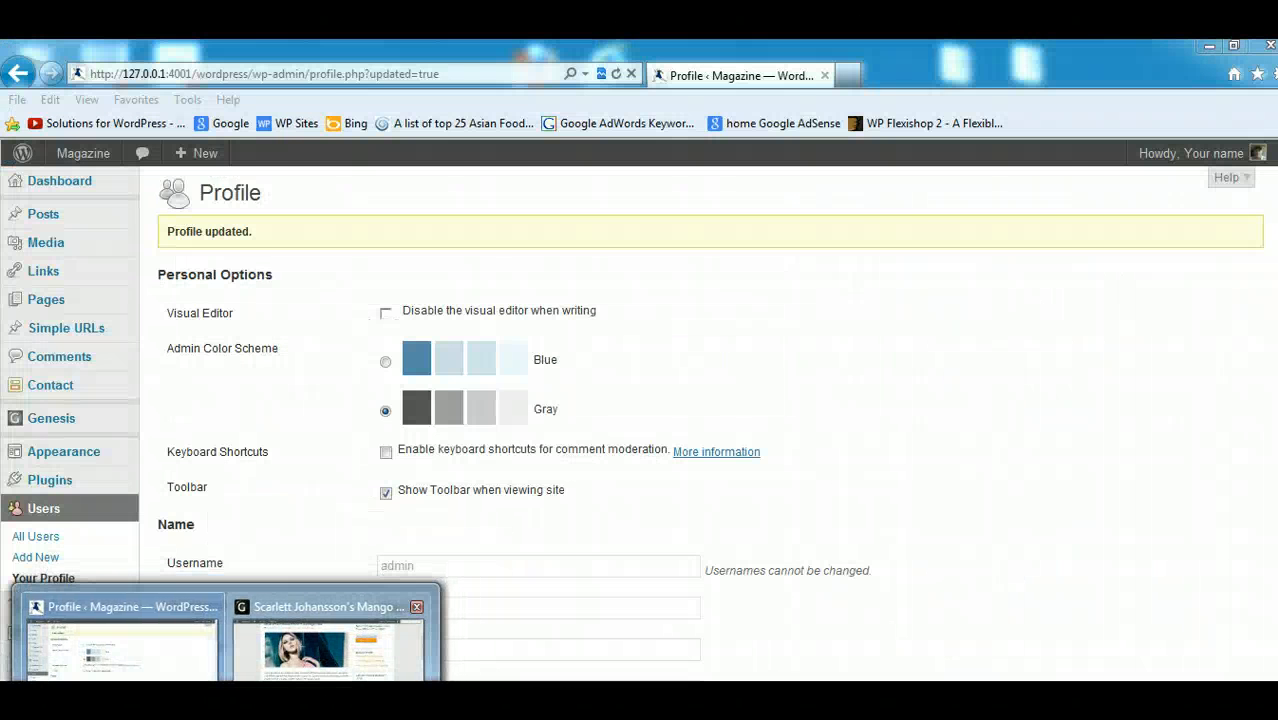
click(334, 640)
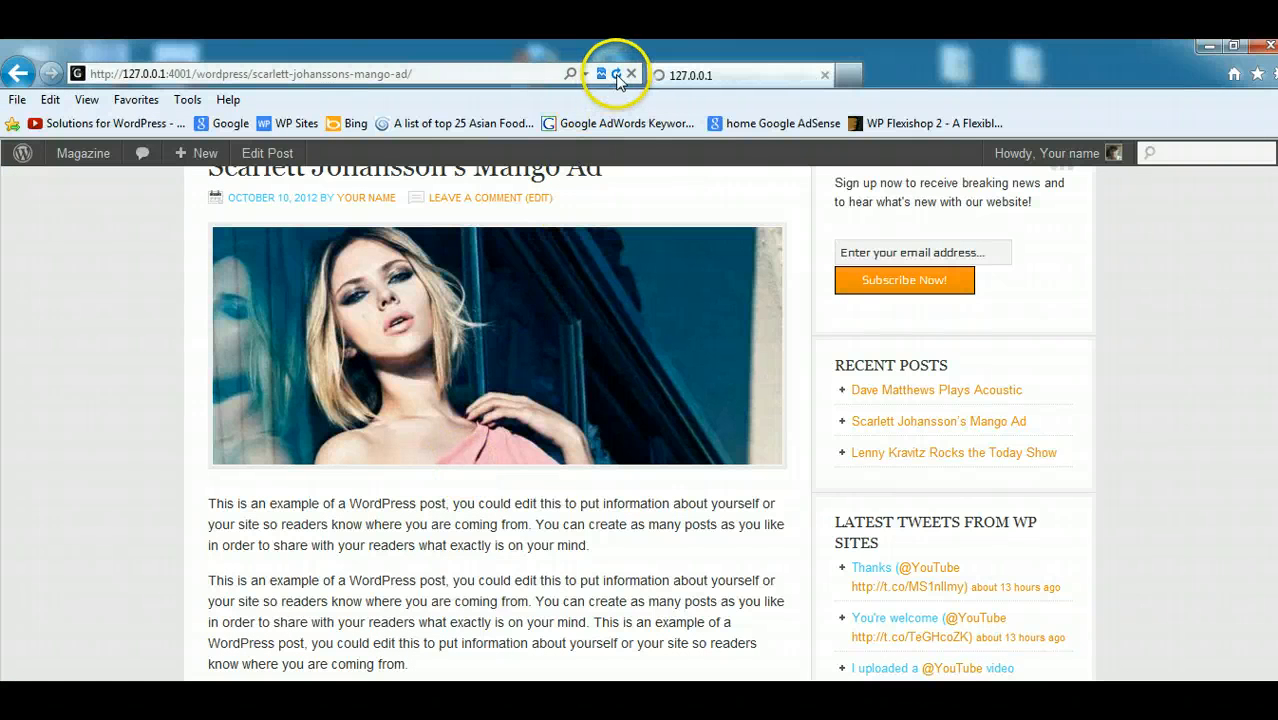
scroll(1273, 465, down, 5)
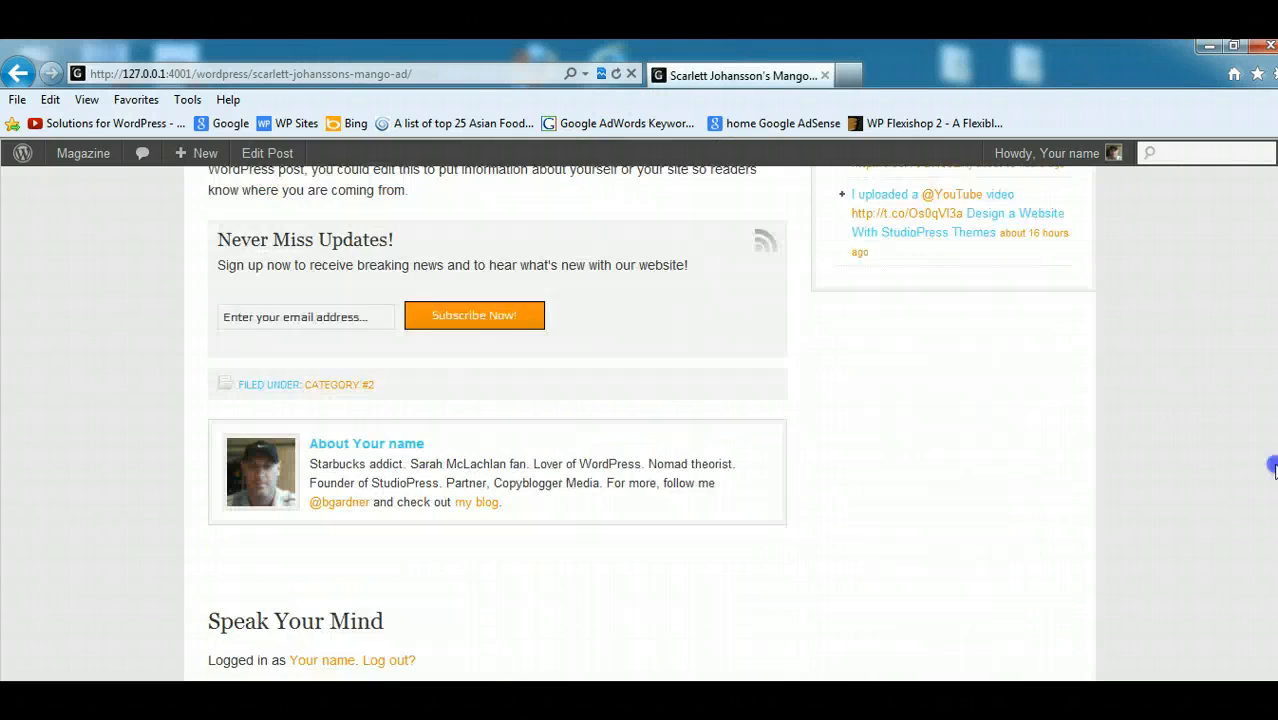
scroll(1273, 465, down, 2)
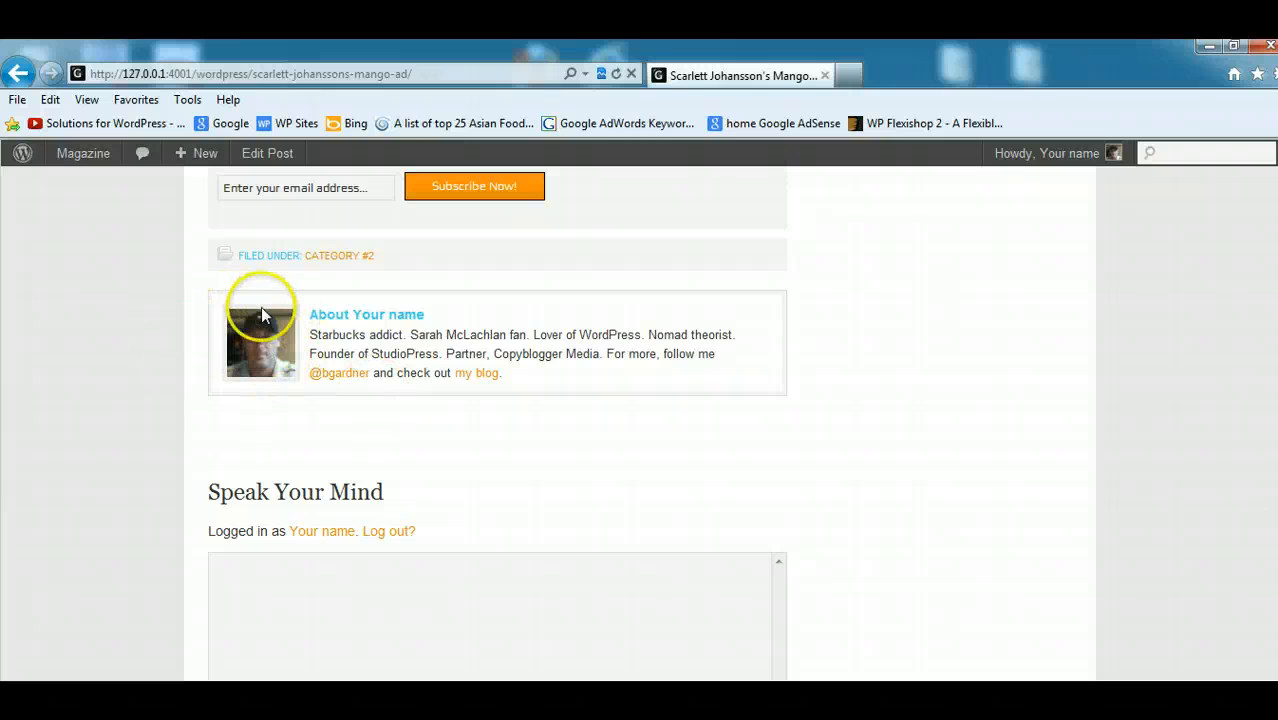
- Examine the photo, display name, biography text and blog link inside the post's author box
click(430, 316)
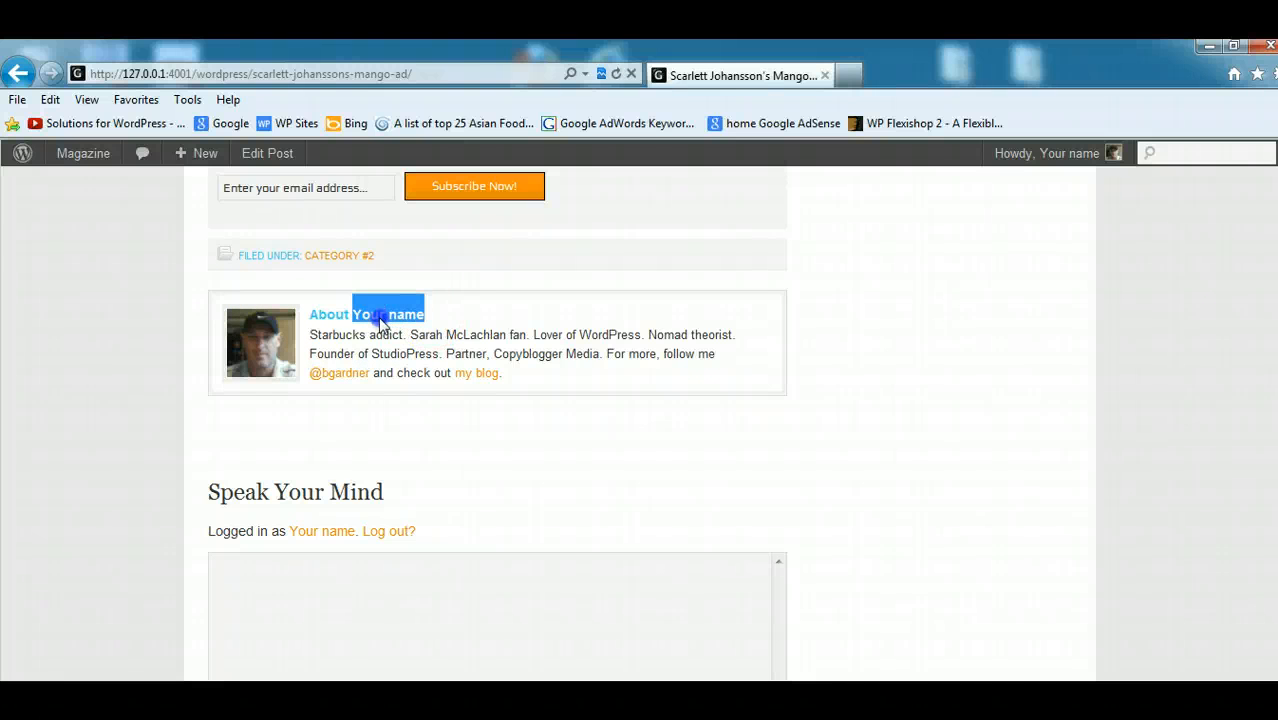
drag(522, 380, 450, 337)
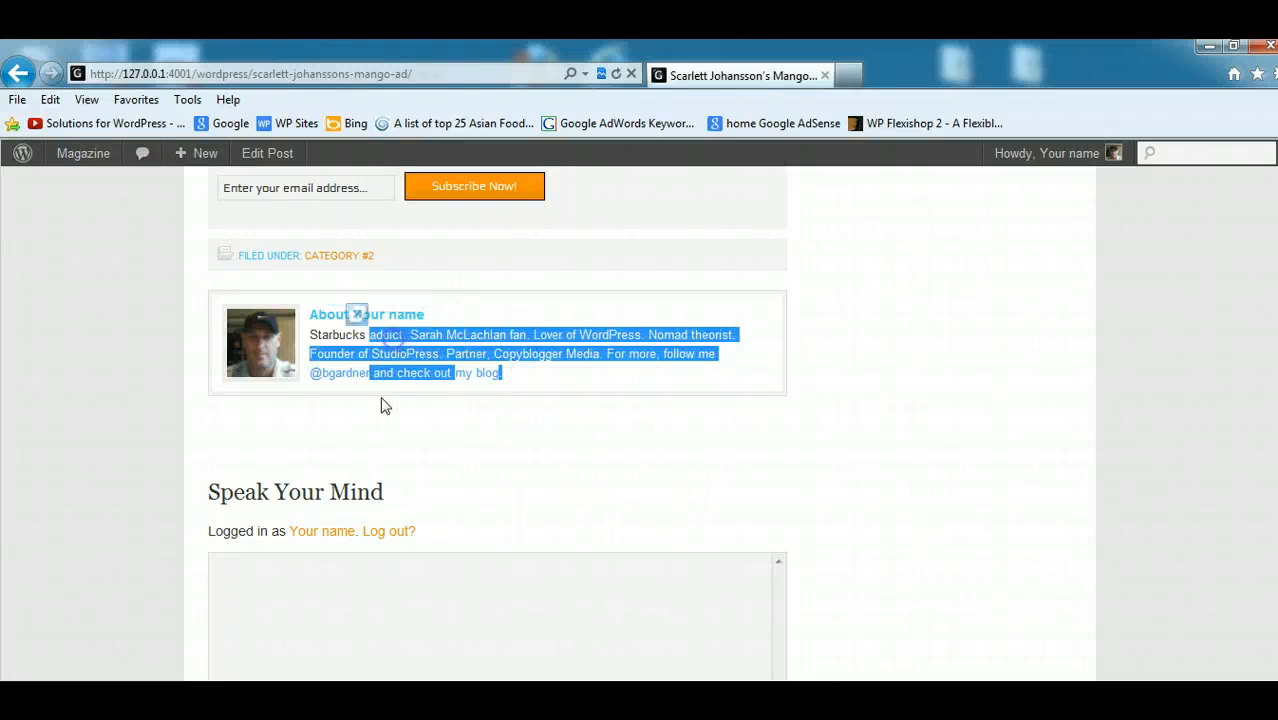
click(397, 420)
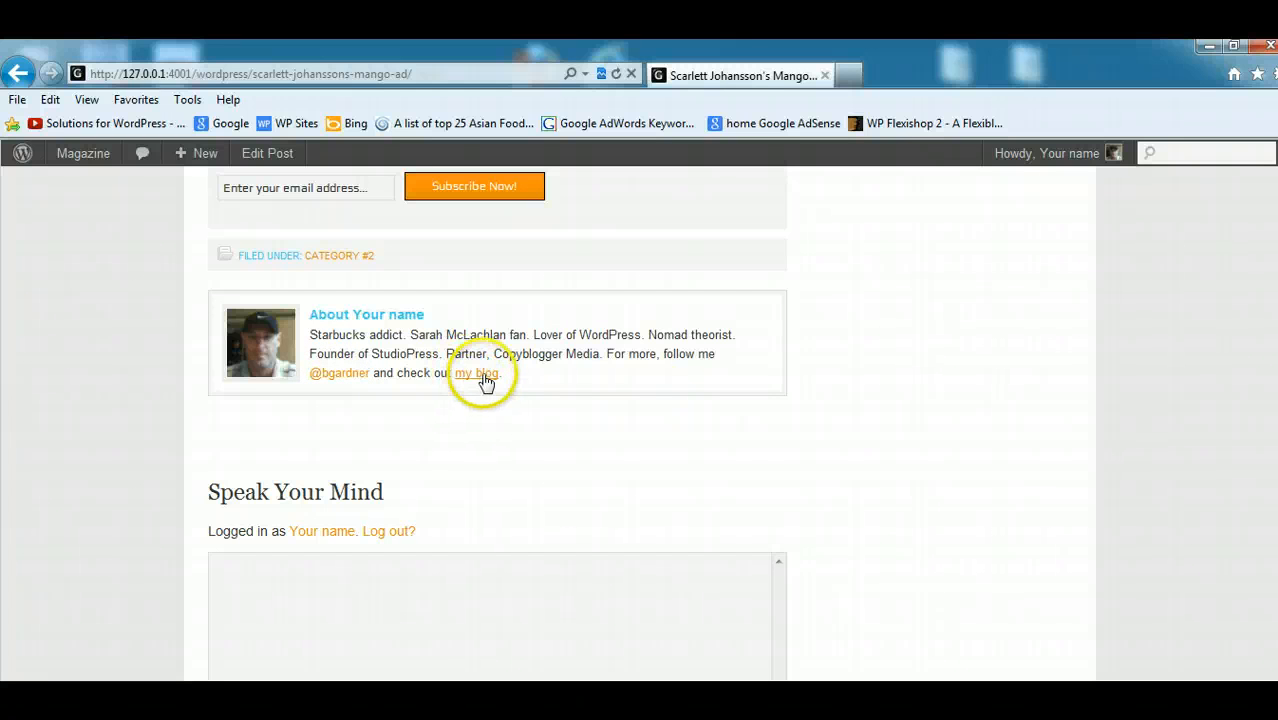
scroll(1272, 516, up, 2)
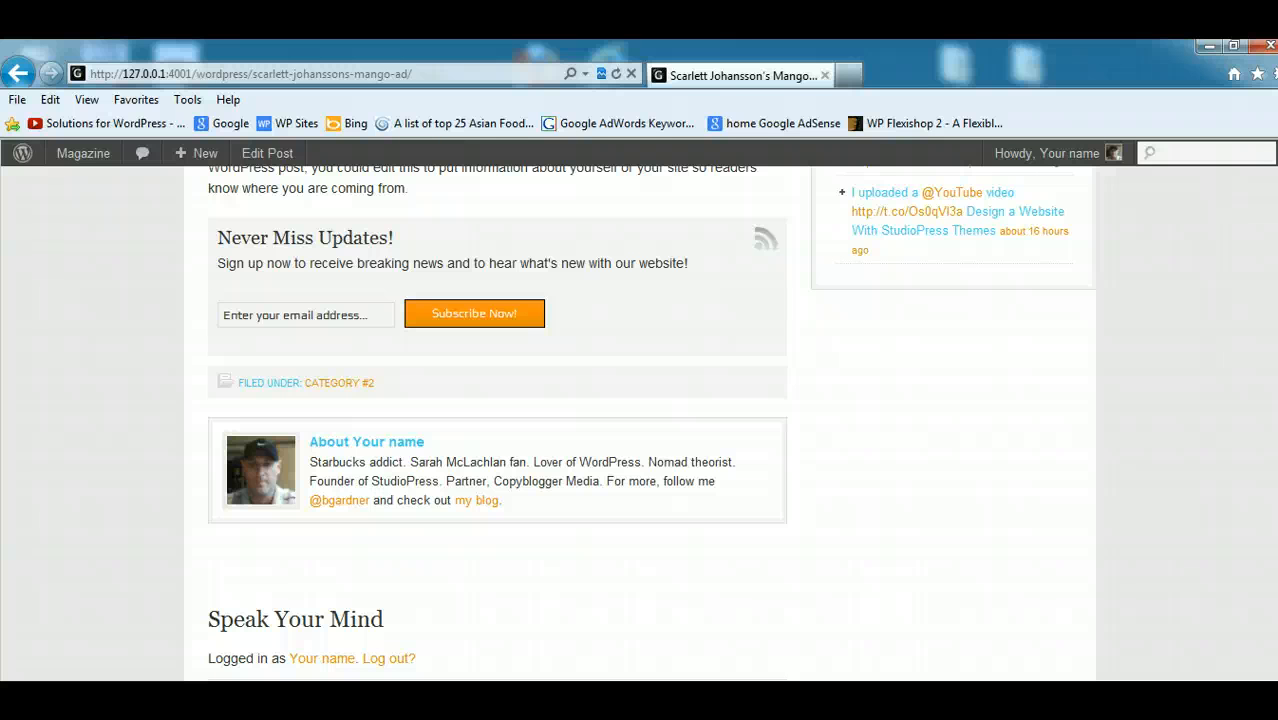
- Look over the Scarlett Johansson's Mango Ad post from its header down to the author box and comment area
scroll(639, 424, up, 10)
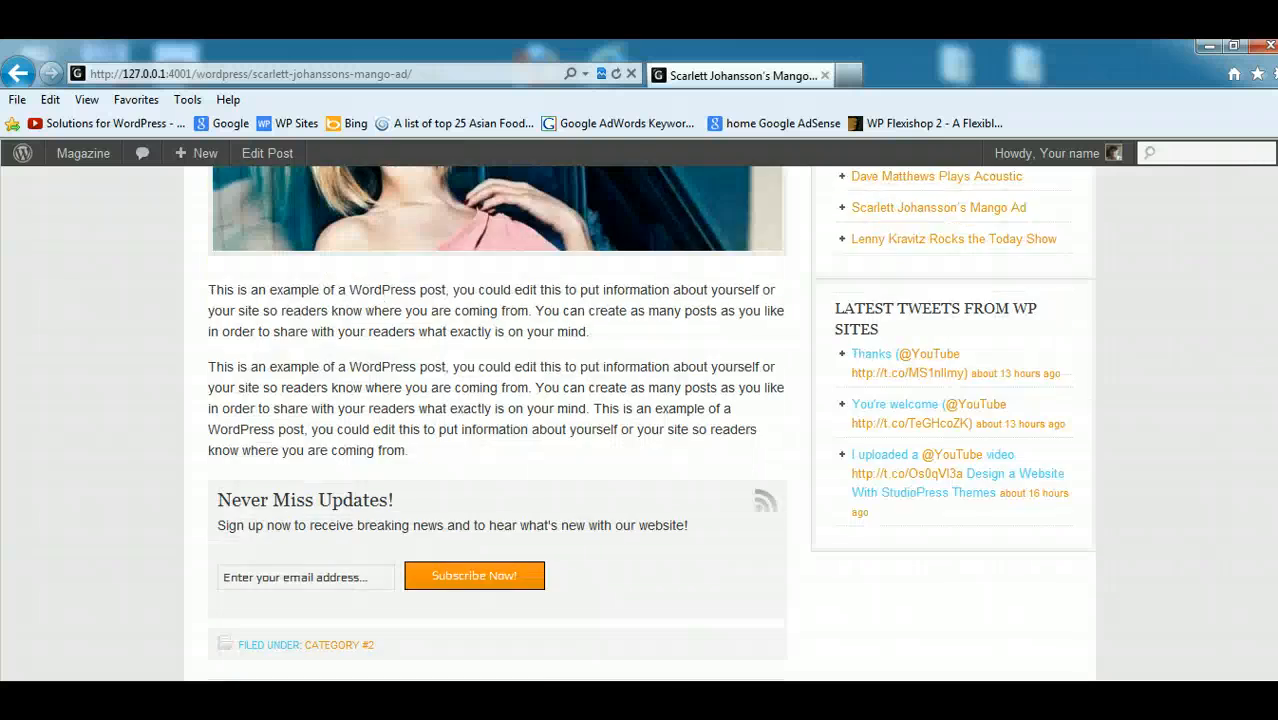
scroll(639, 424, up, 2)
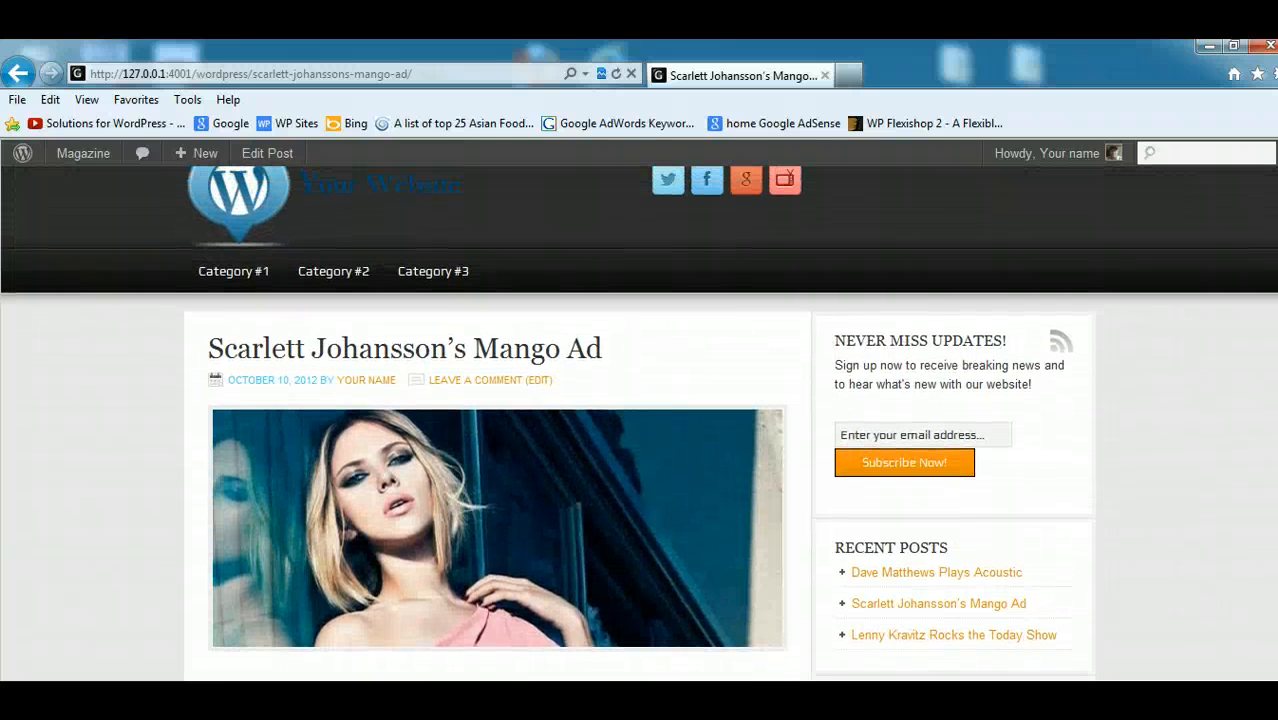
scroll(639, 424, down, 3)
scroll(639, 424, up, 3)
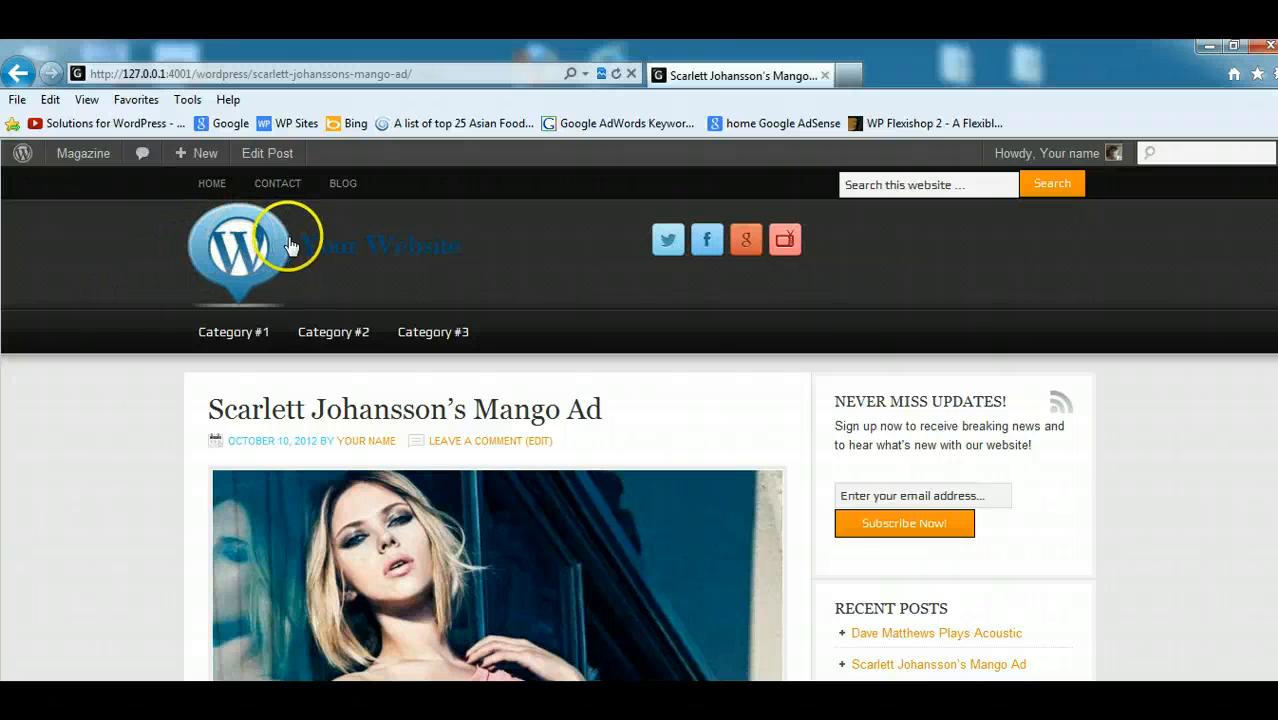
scroll(1212, 328, down, 10)
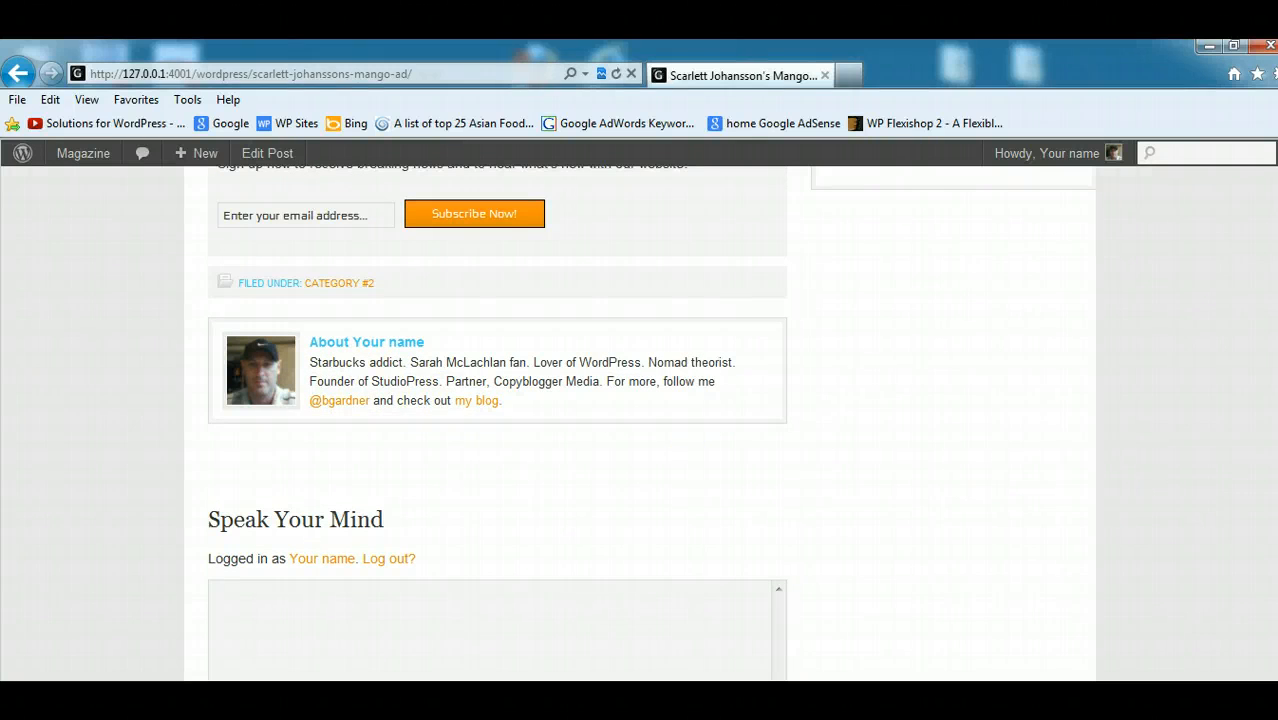
scroll(986, 340, down, 4)
scroll(986, 340, up, 15)
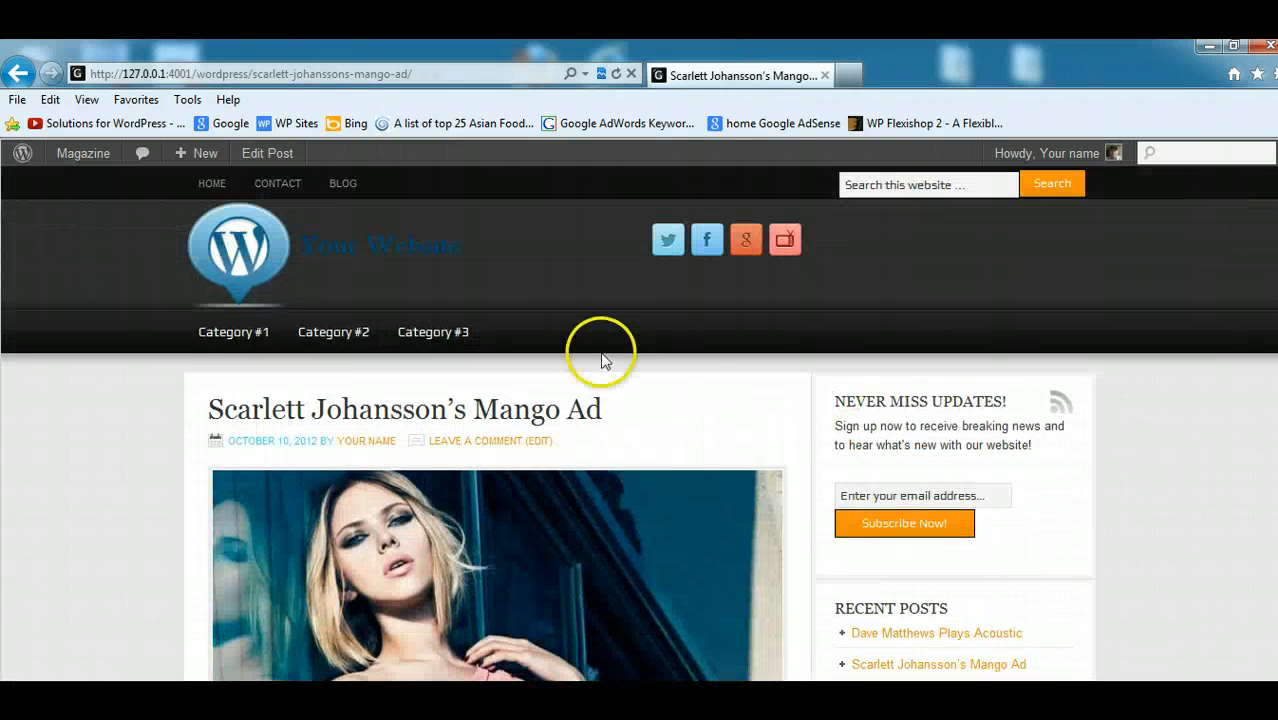
- Open the site's Blog page and review how the three posts' images and text are displayed
click(342, 183)
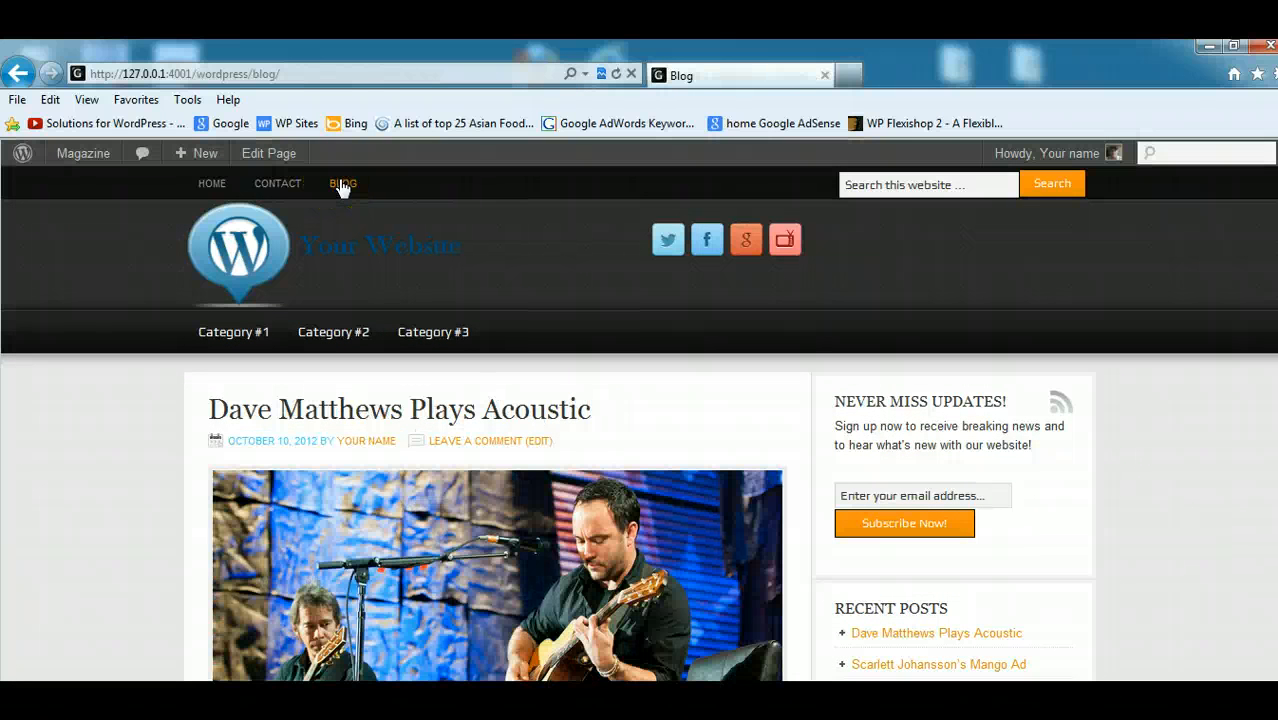
scroll(1243, 262, down, 8)
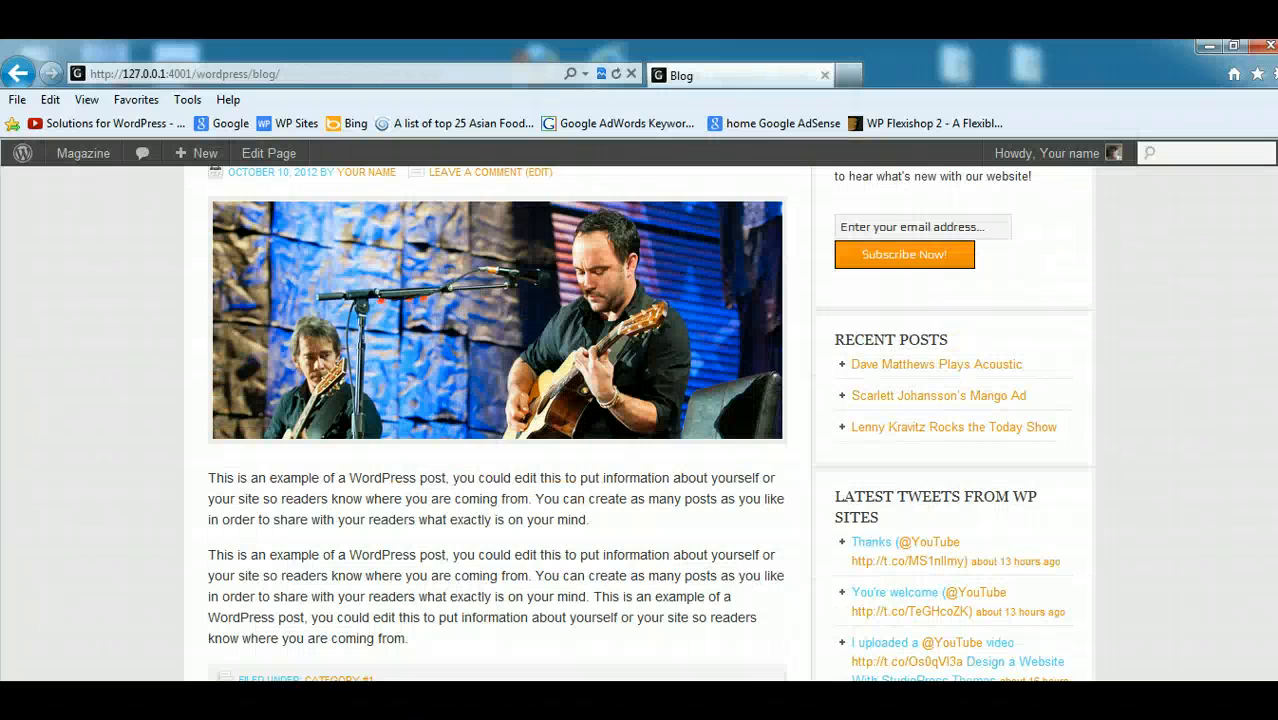
scroll(497, 420, down, 8)
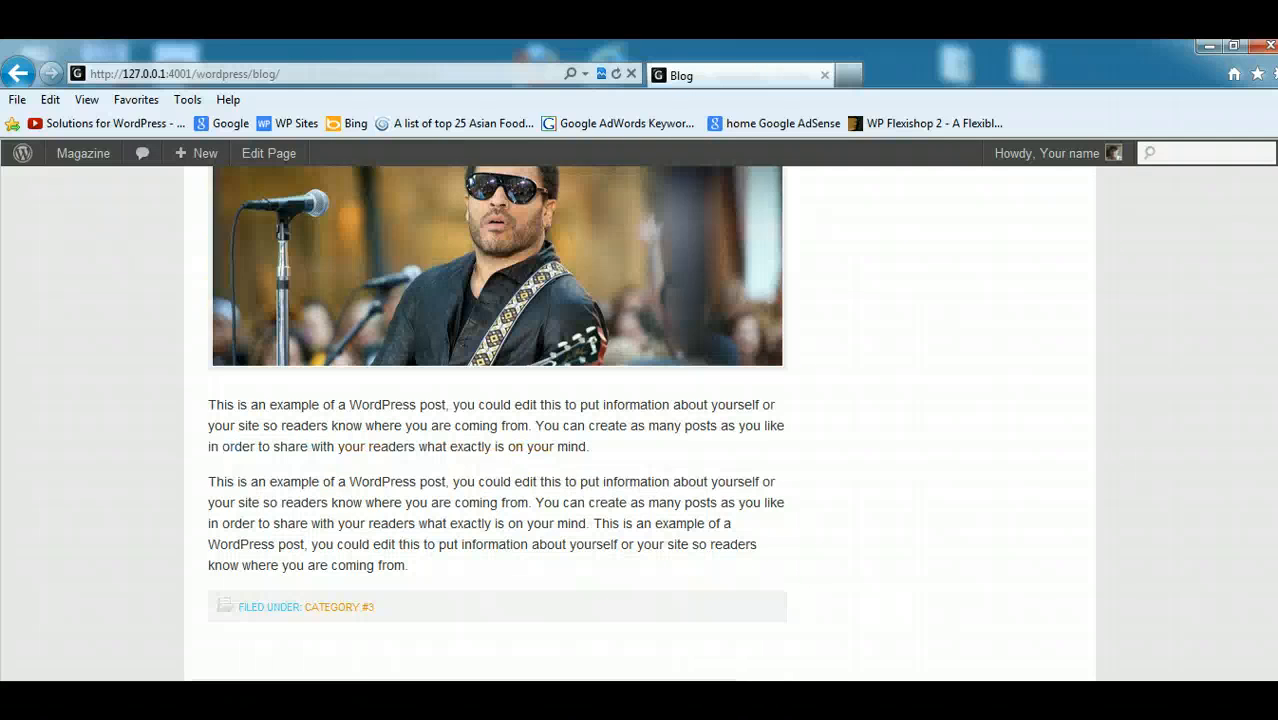
scroll(497, 420, up, 15)
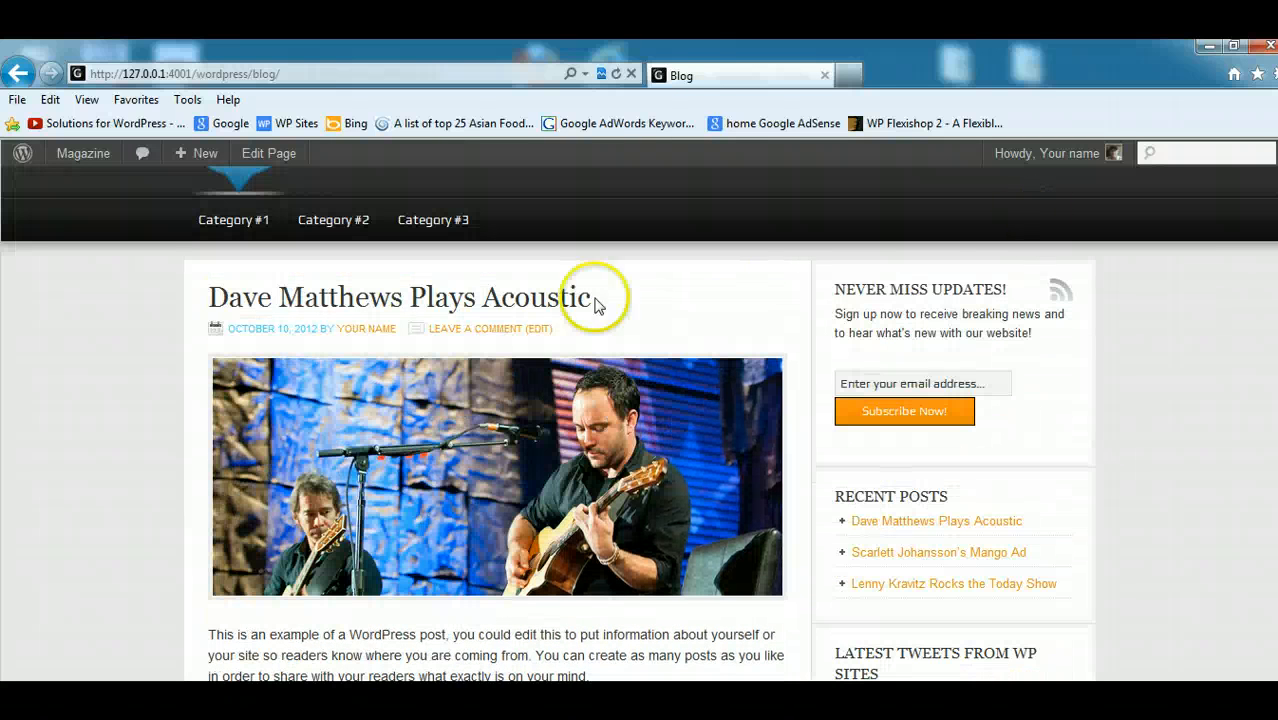
scroll(497, 475, down, 3)
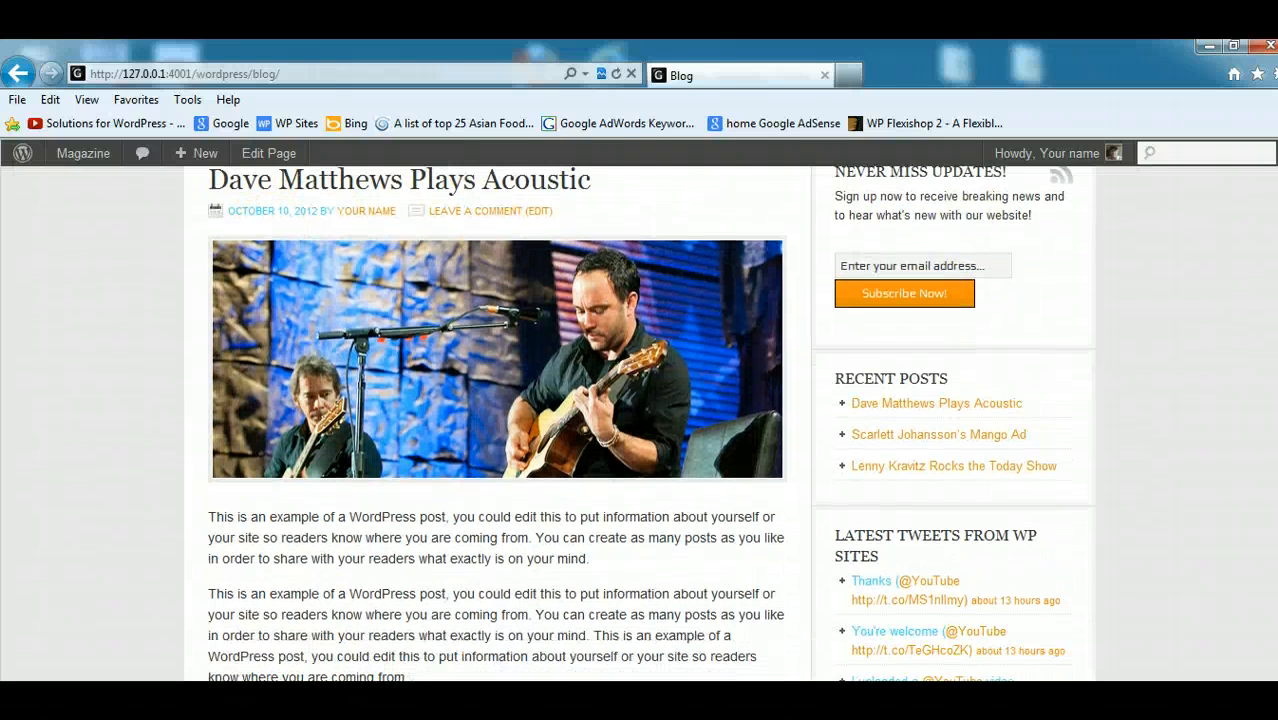
scroll(497, 420, down, 12)
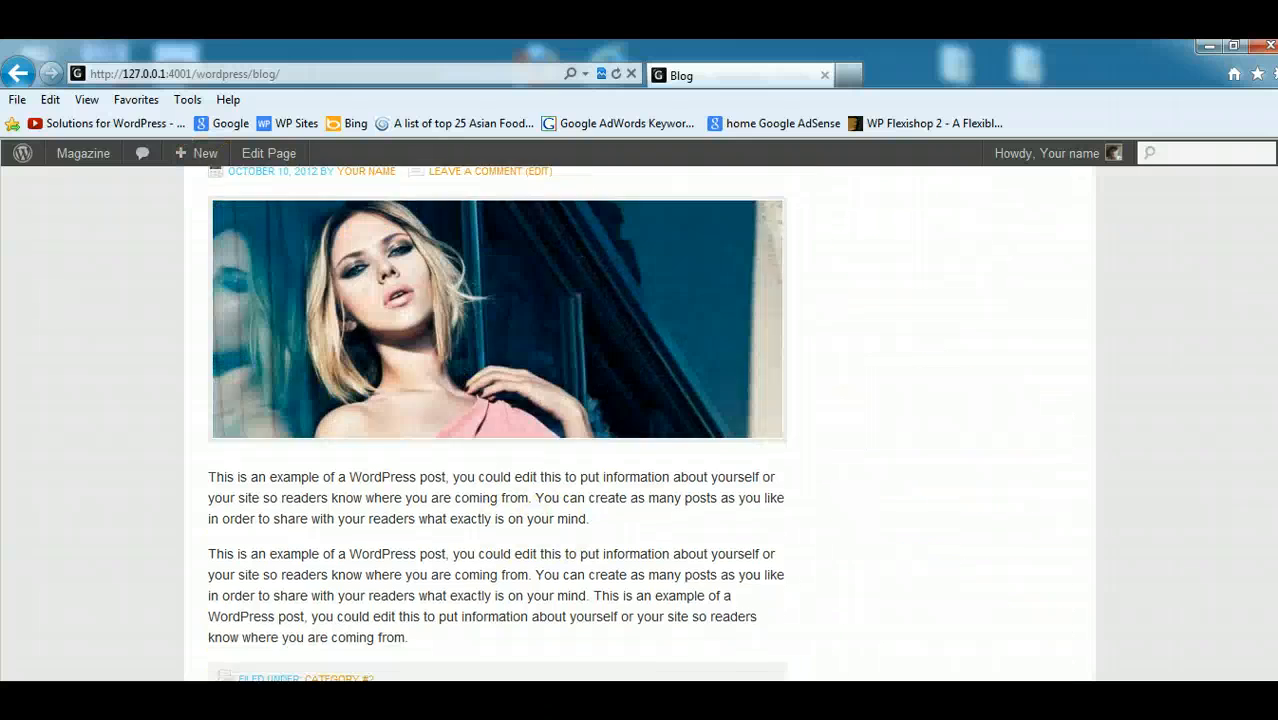
scroll(400, 380, up, 8)
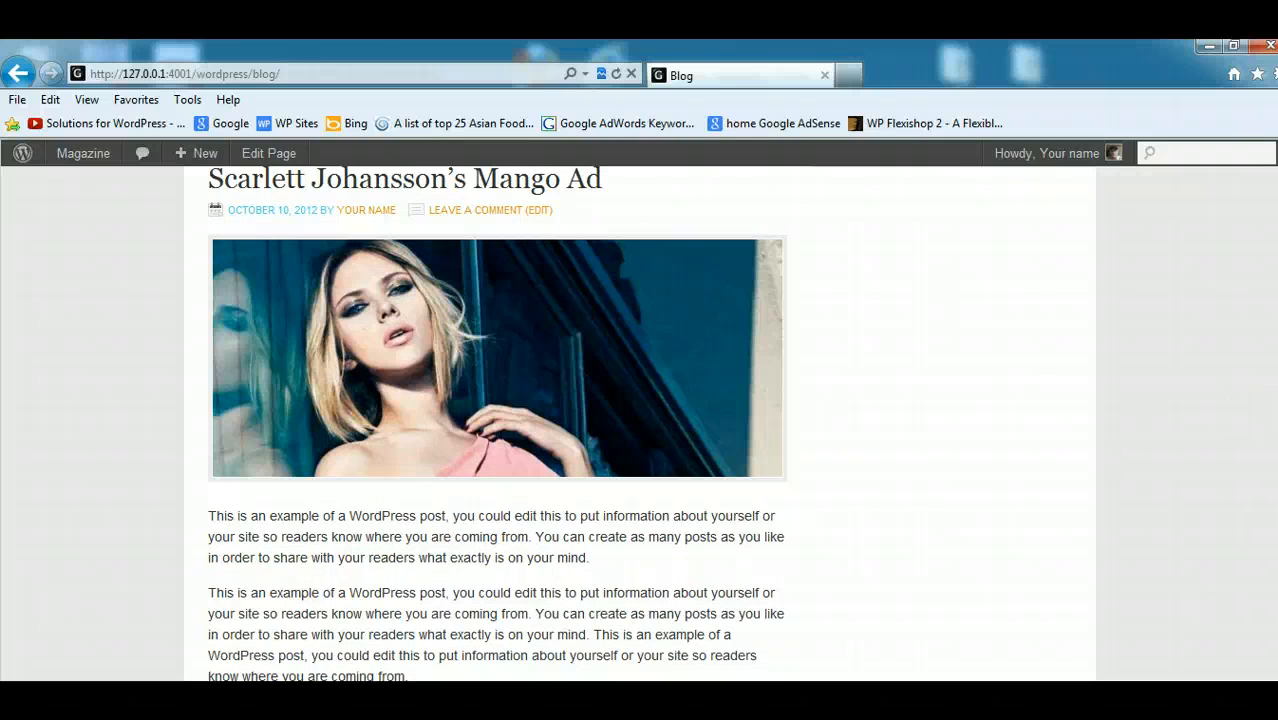
scroll(448, 590, up, 8)
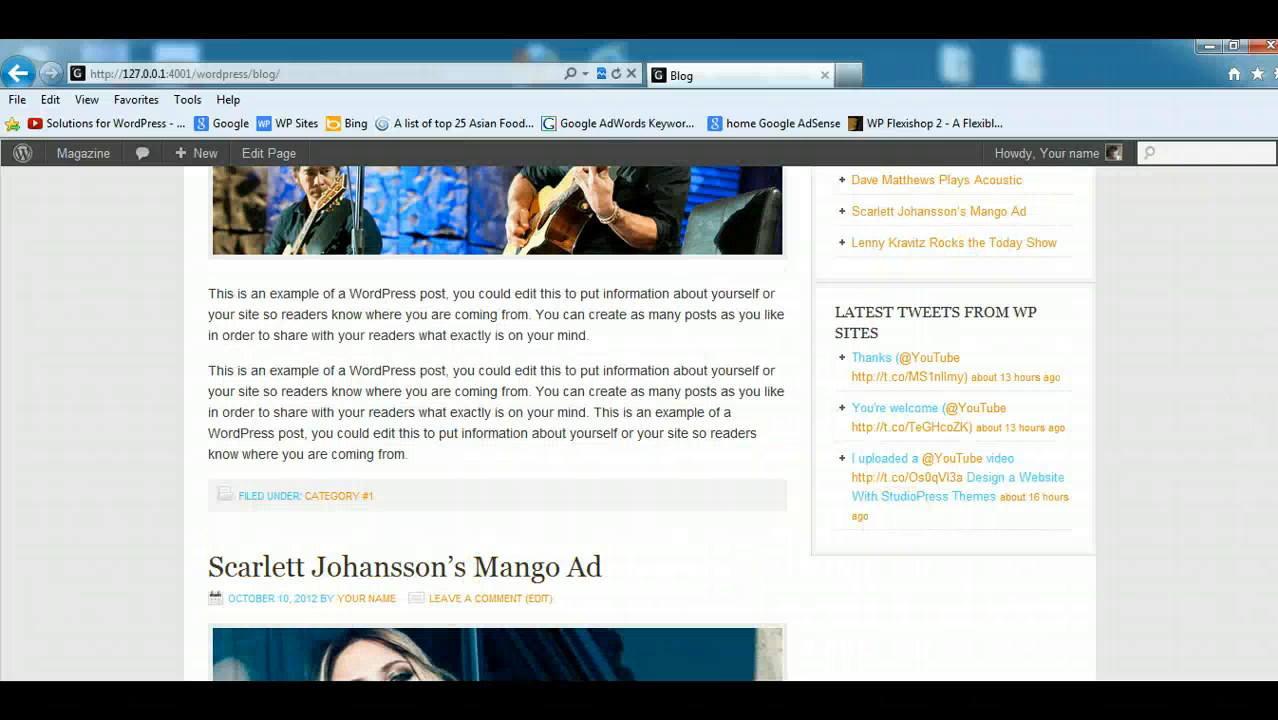
- Switch to the WordPress admin window and open the Genesis Theme Settings
click(222, 698)
click(124, 642)
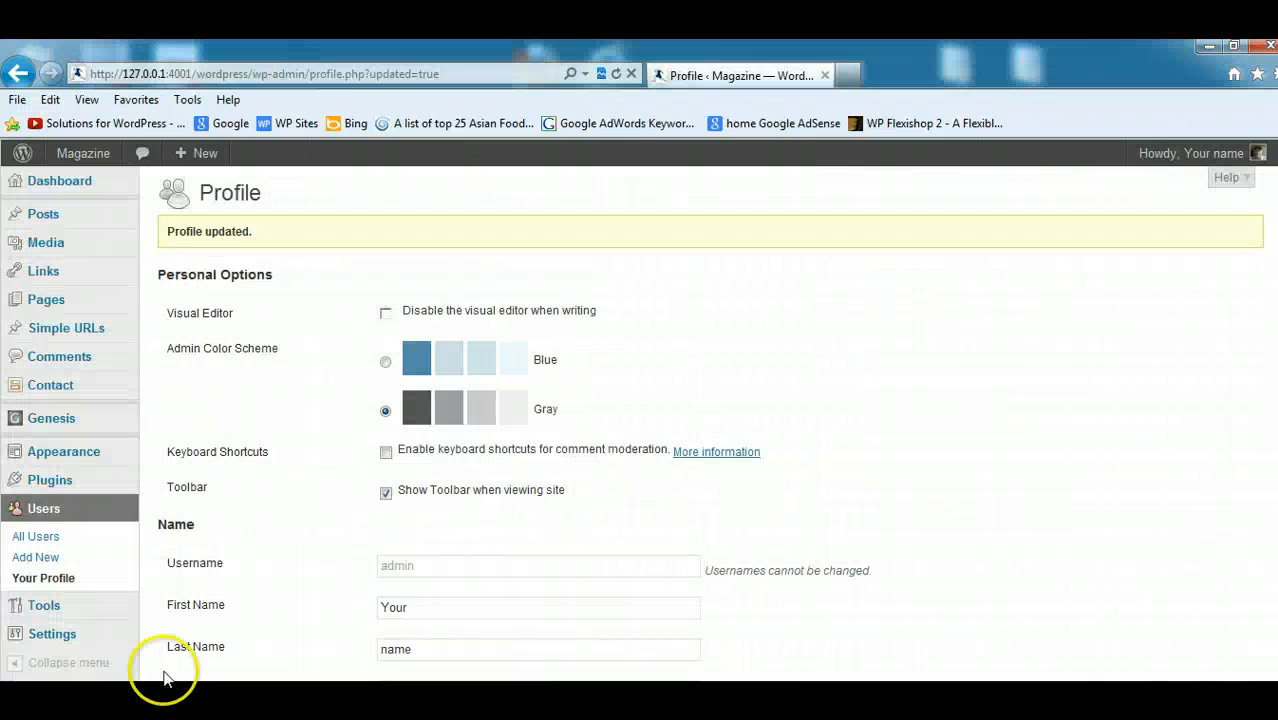
mouse_move(63, 414)
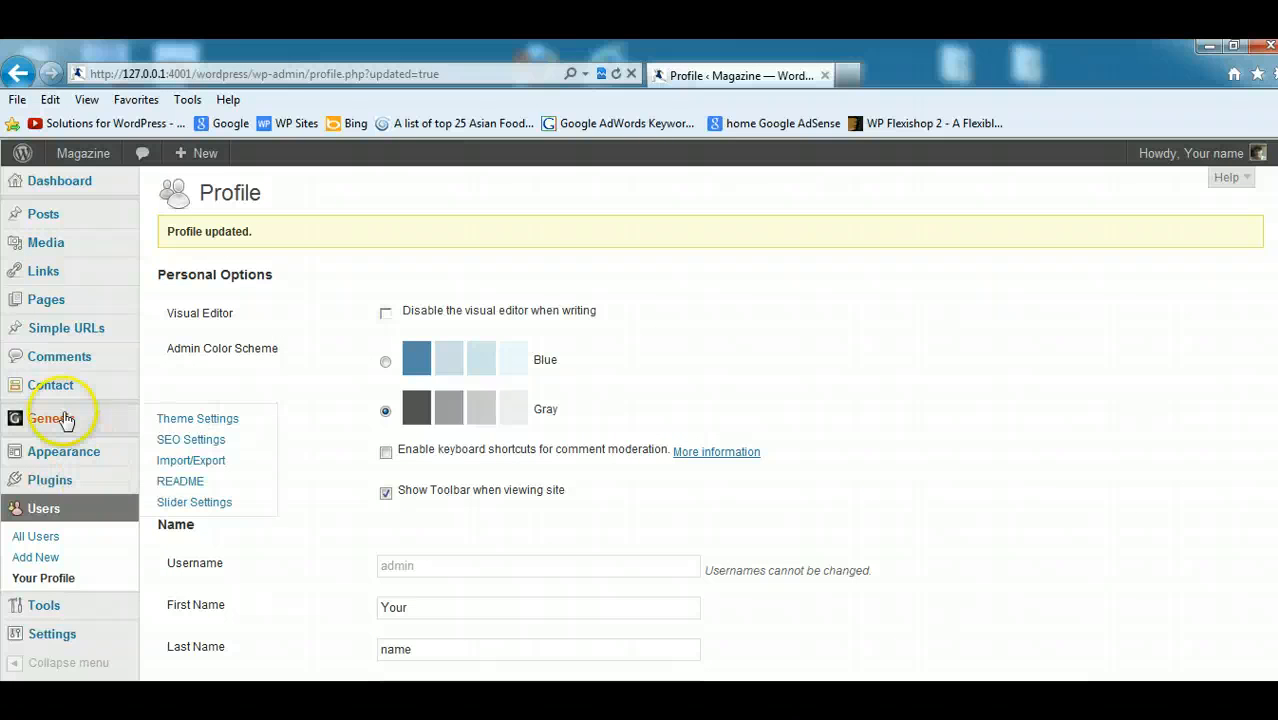
click(188, 421)
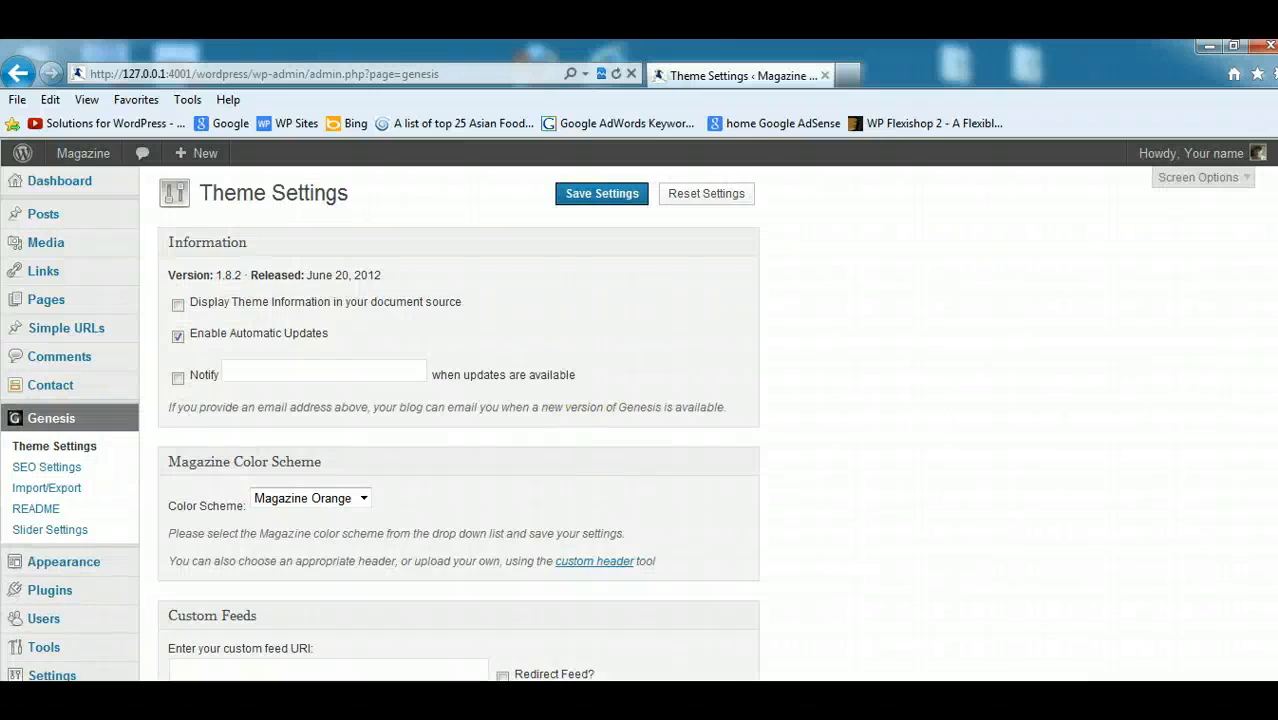
- Set the Content Archives option to "Display post excerpts" and save the theme settings
scroll(459, 423, down, 12)
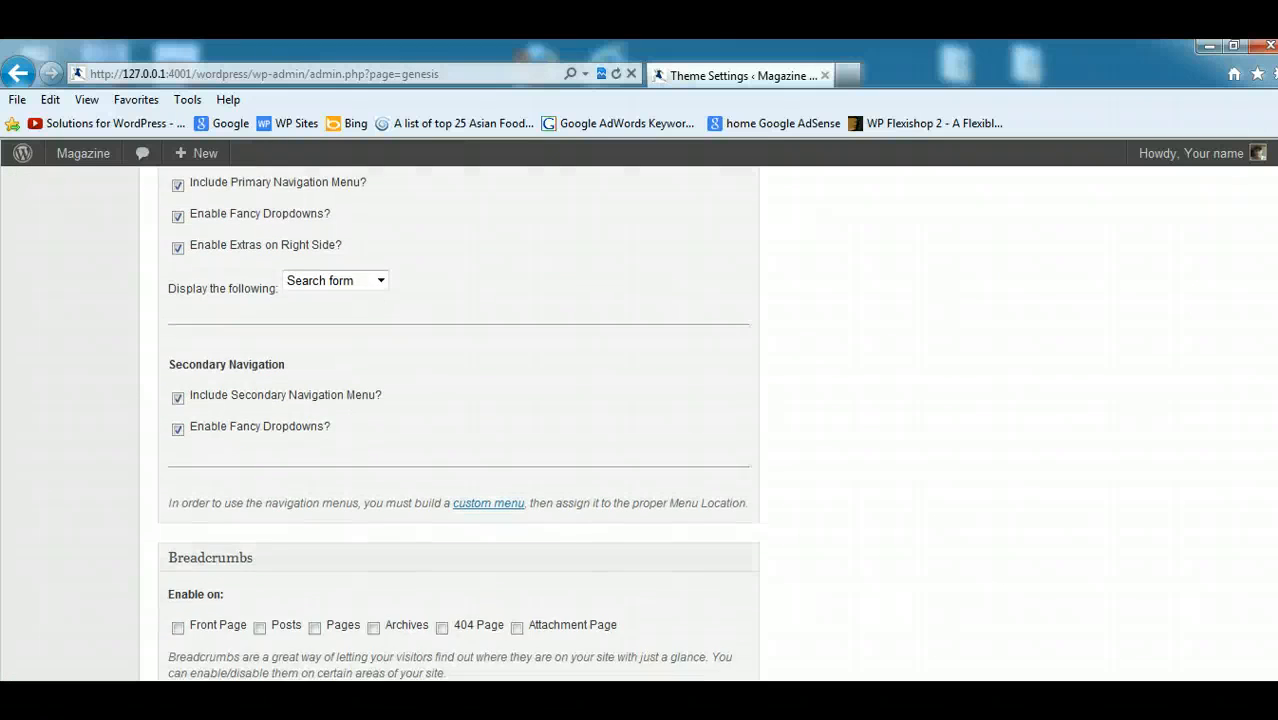
scroll(459, 423, down, 5)
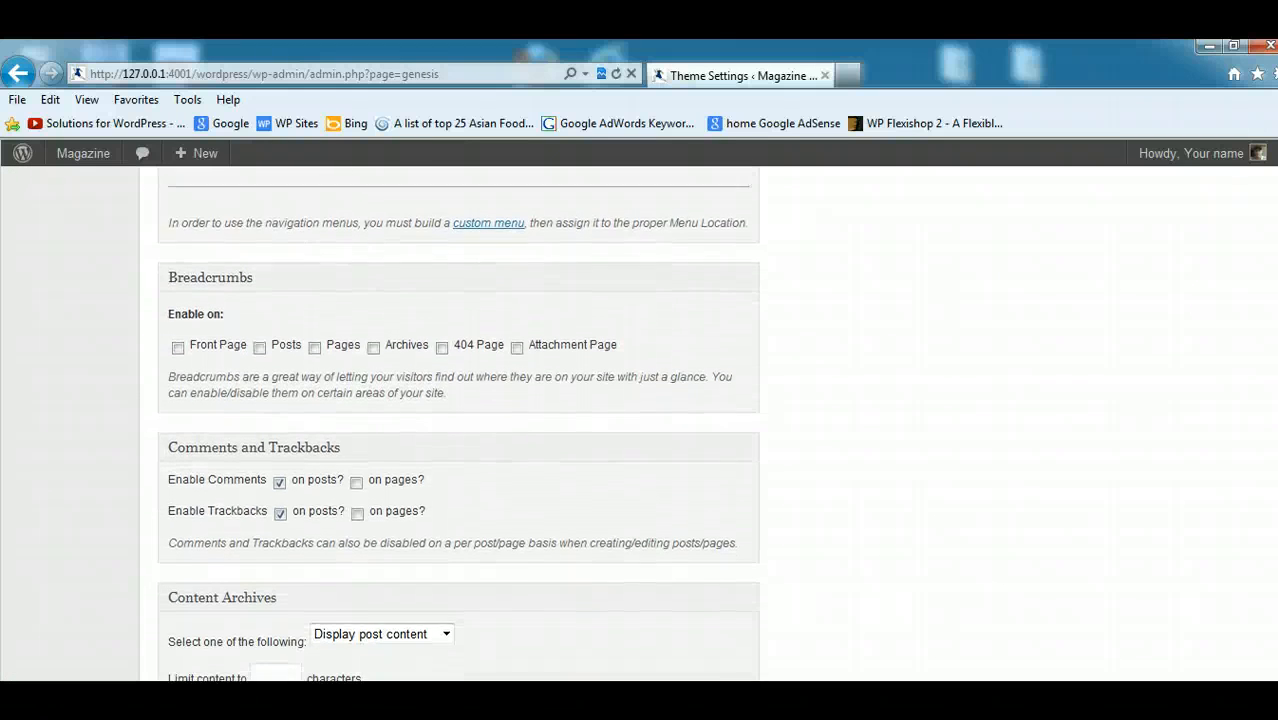
scroll(459, 423, down, 5)
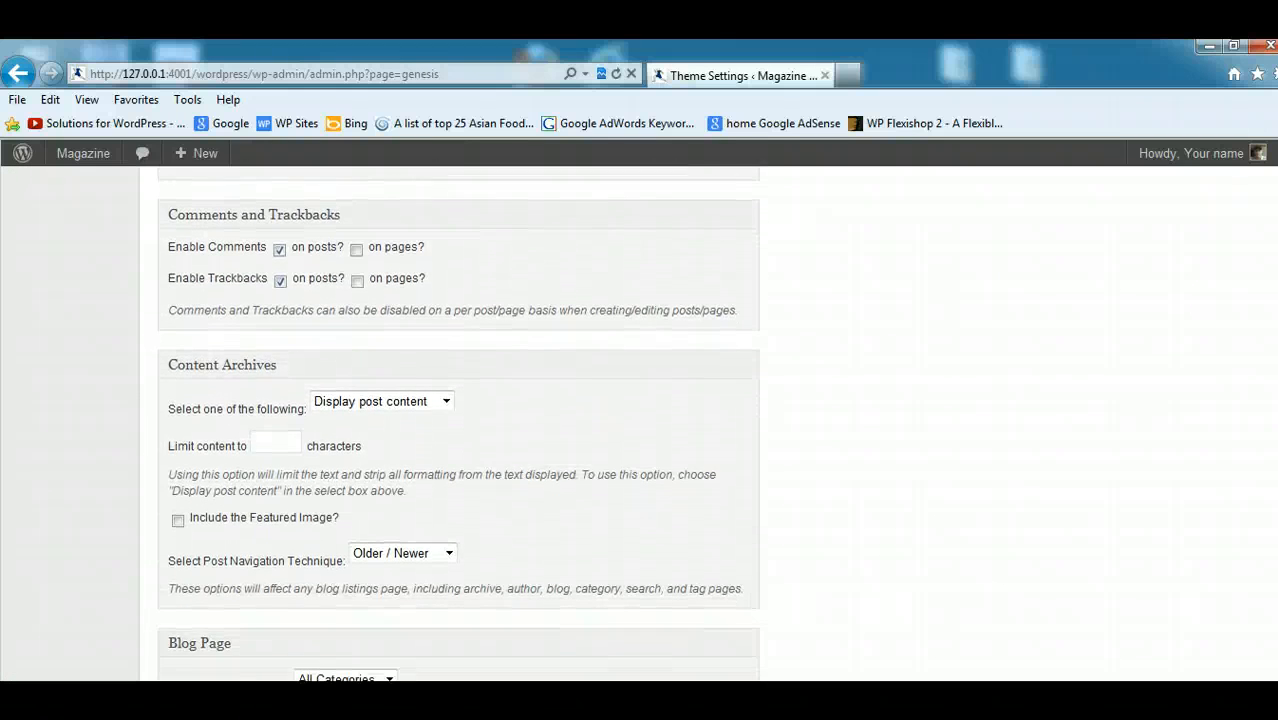
scroll(459, 423, down, 3)
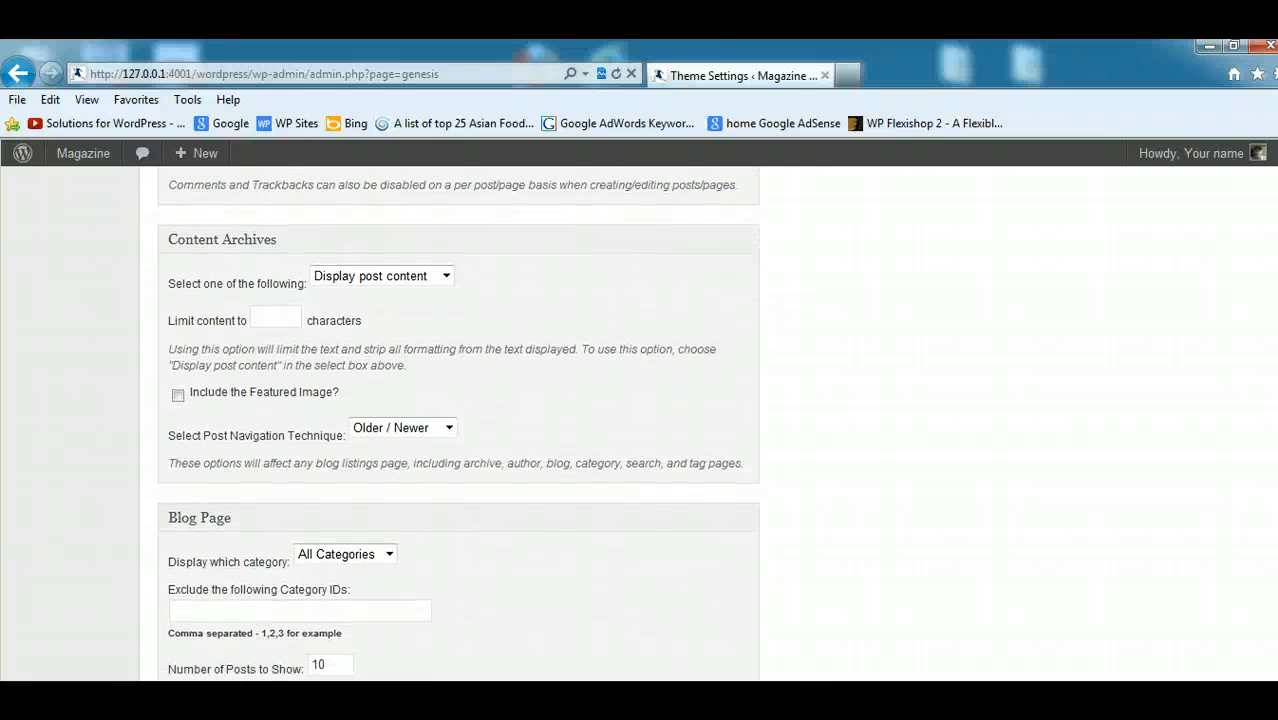
click(447, 278)
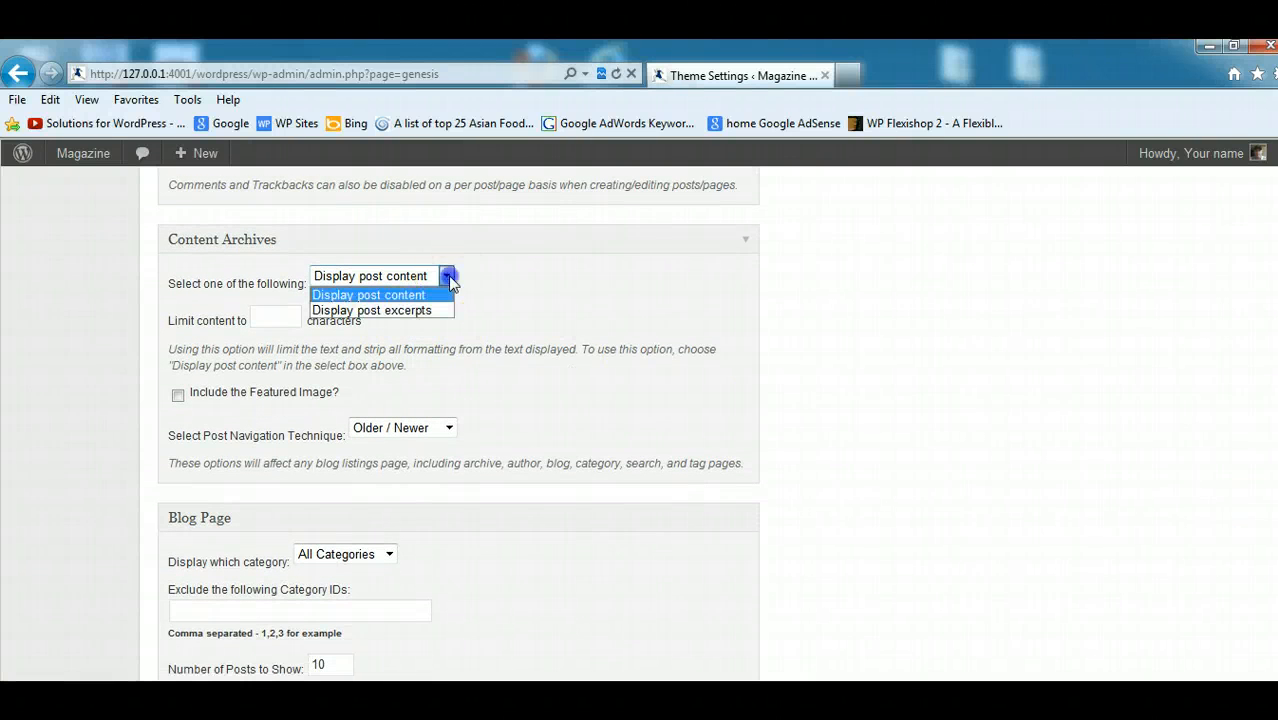
click(430, 313)
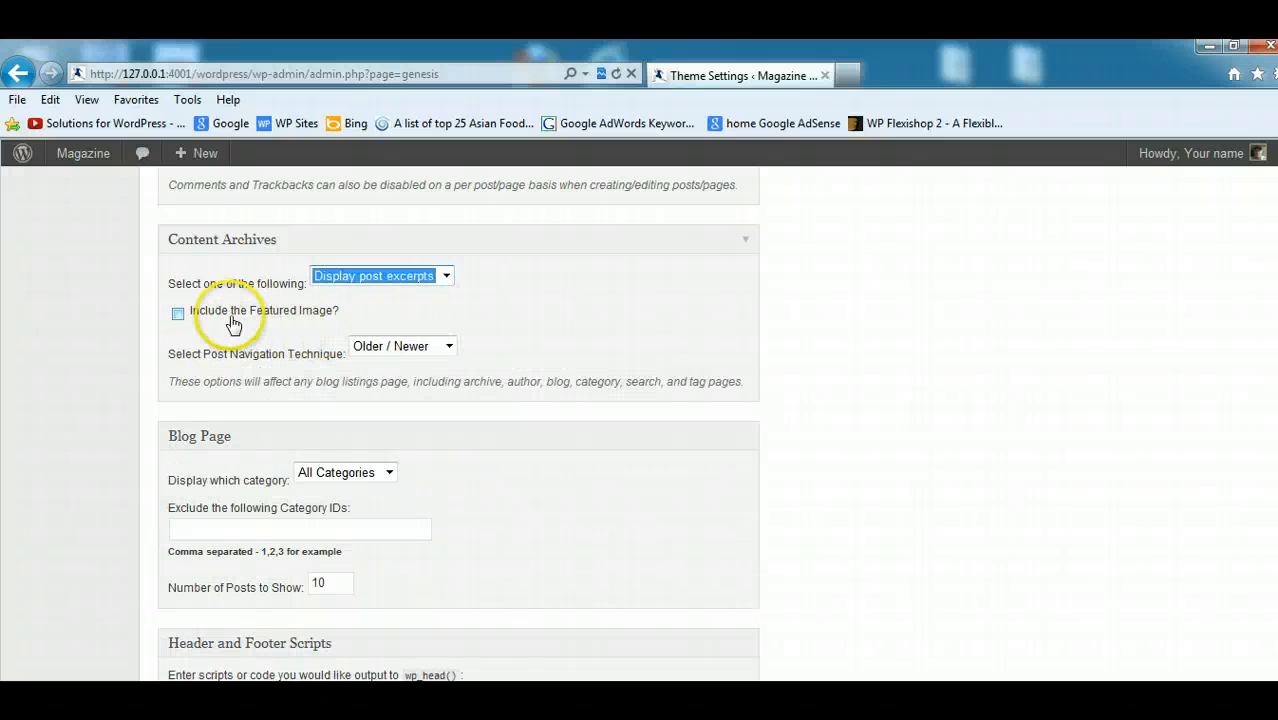
scroll(859, 500, down, 5)
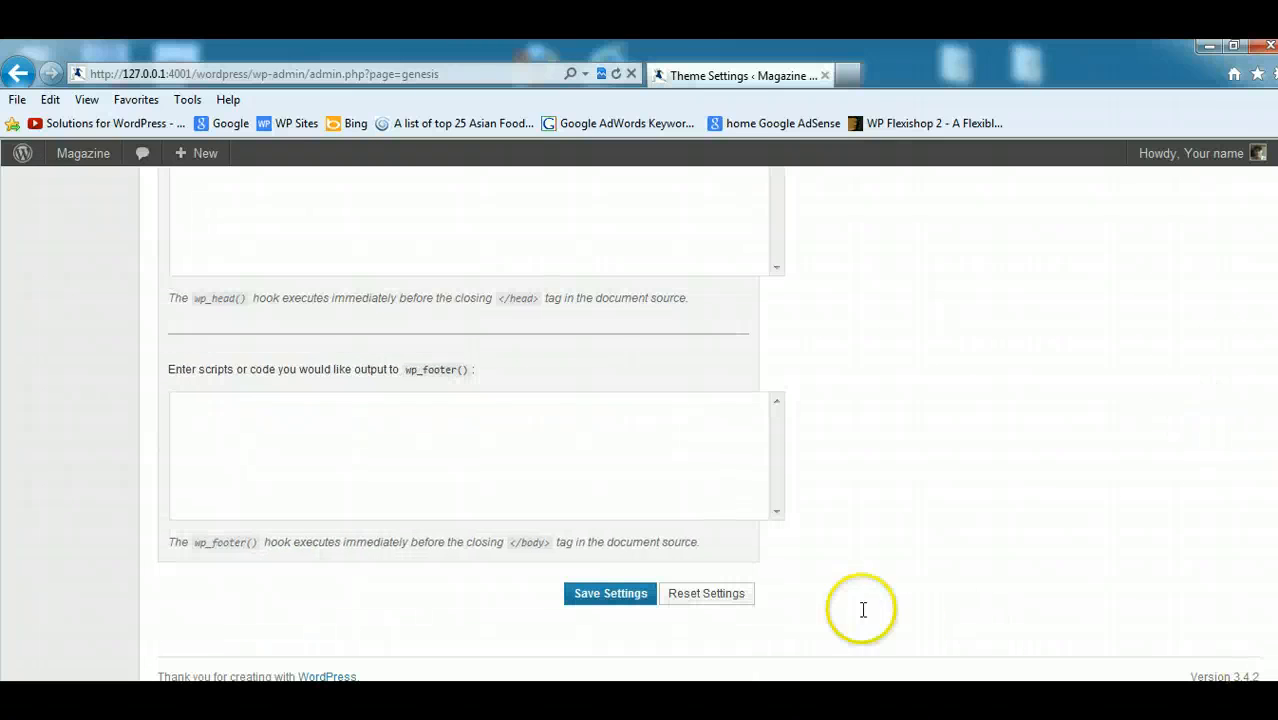
click(588, 596)
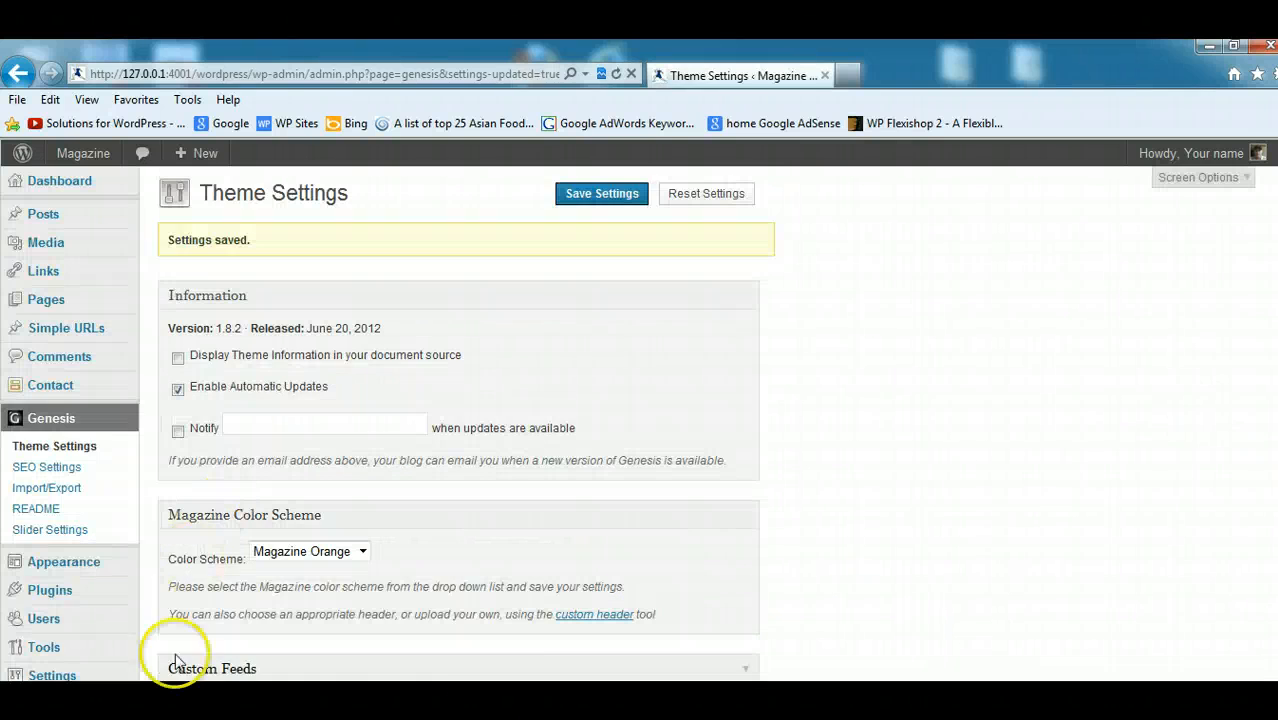
- Return to the Blog page window and reload it to view the listing with the saved archive setting
click(265, 674)
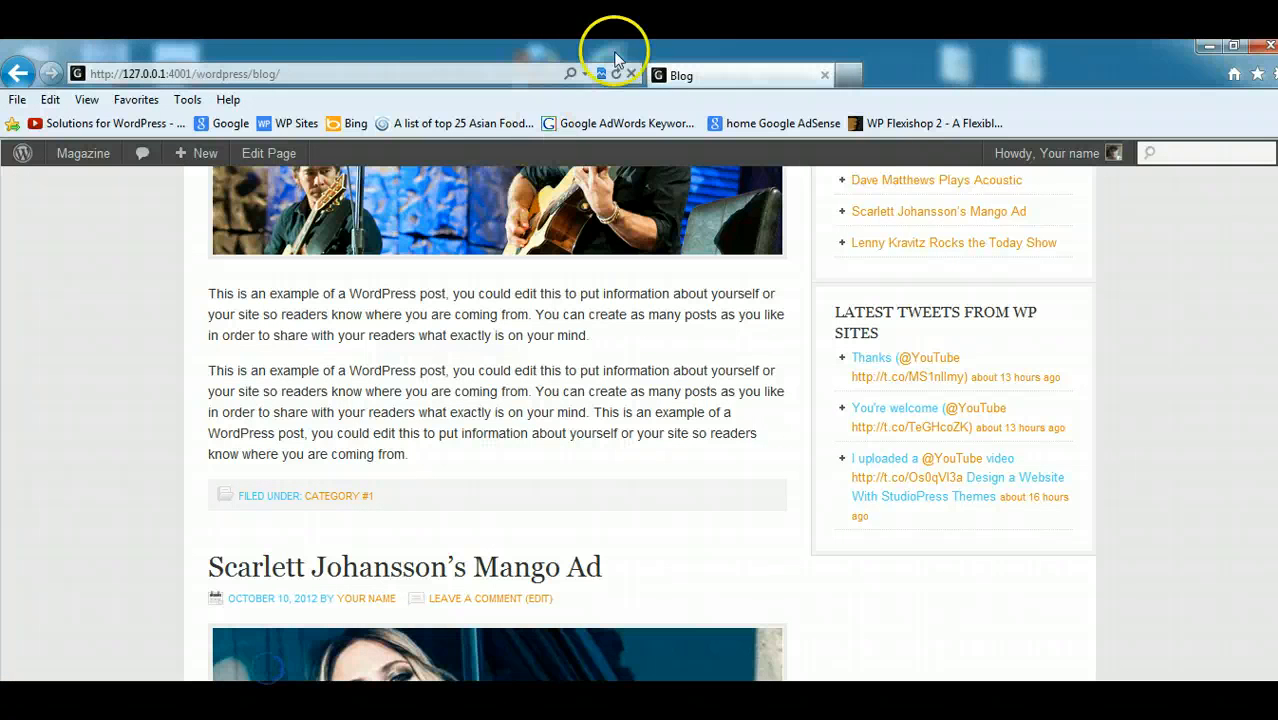
click(617, 75)
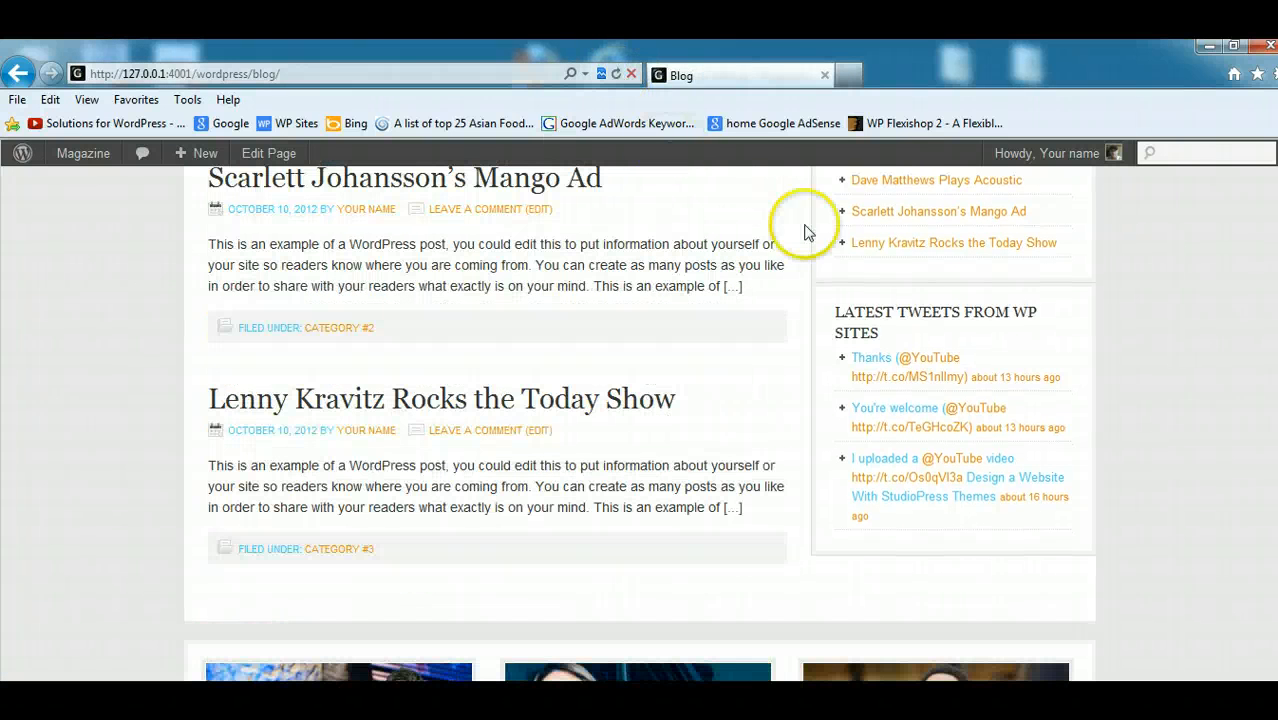
scroll(1256, 313, up, 4)
scroll(1256, 313, down, 1)
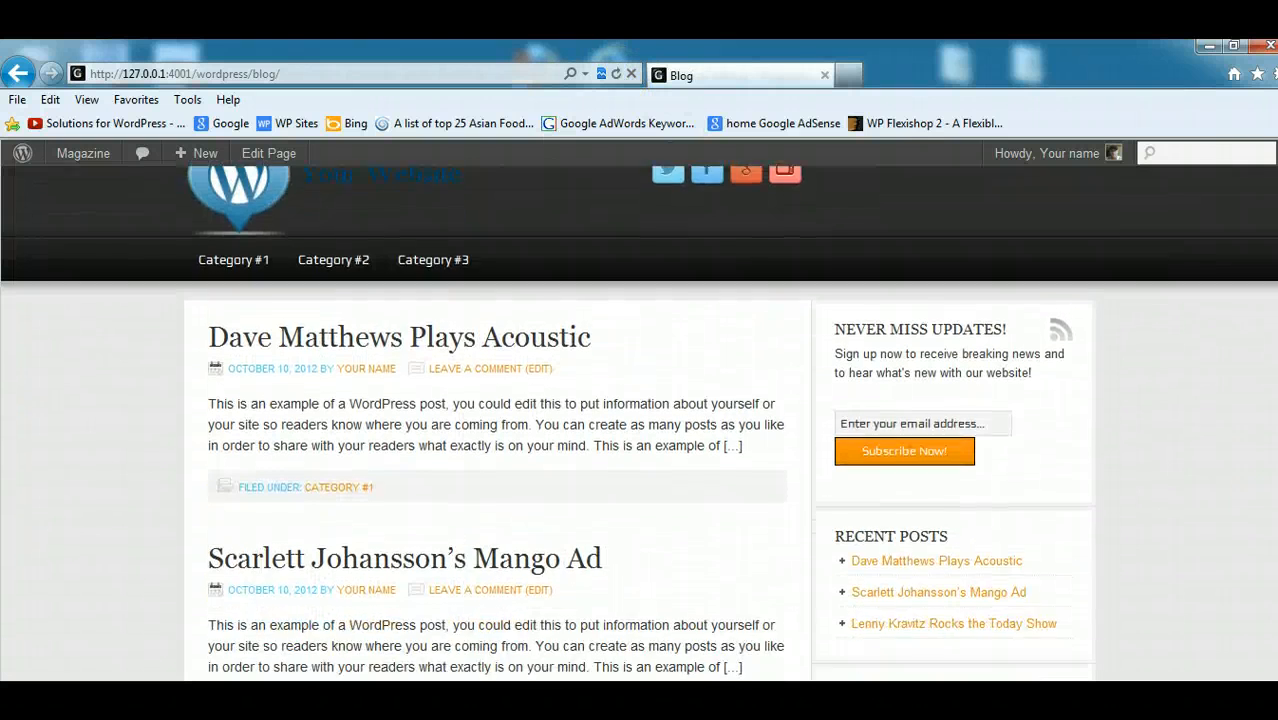
- Examine the title and excerpt text of the Dave Matthews post and the other entries in the blog listing
click(553, 285)
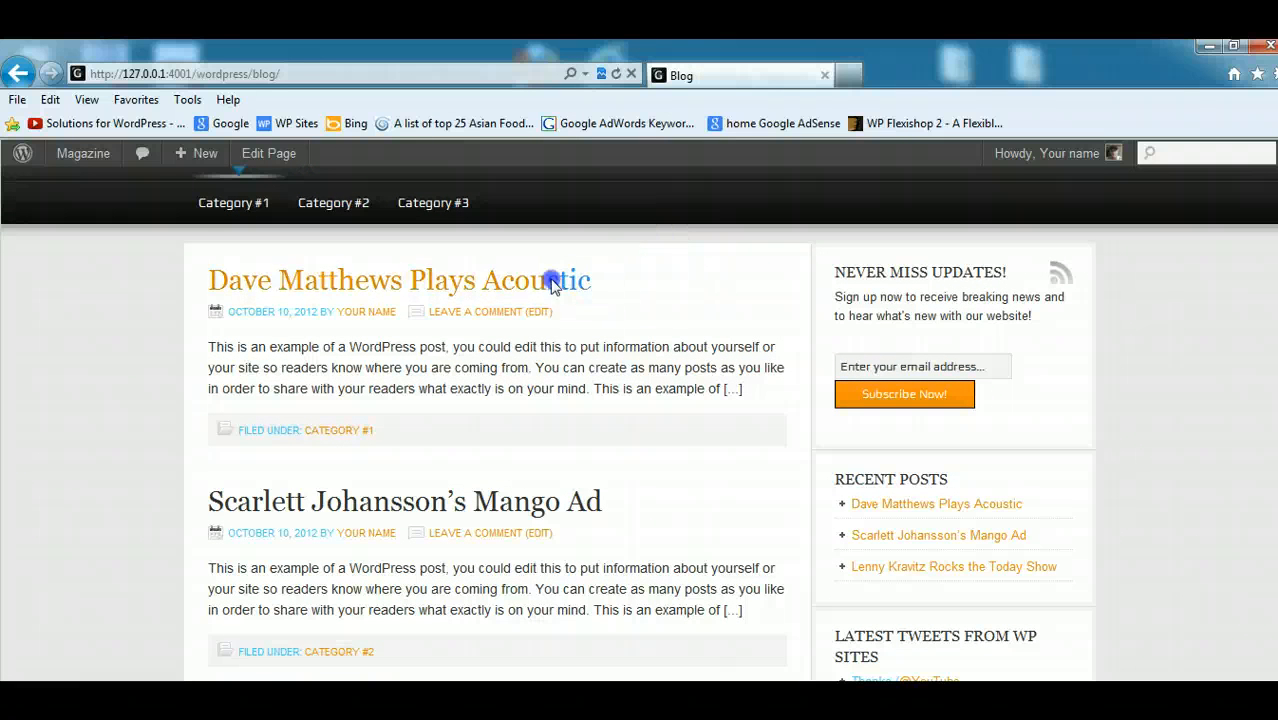
triple_click(250, 291)
drag(768, 394, 334, 349)
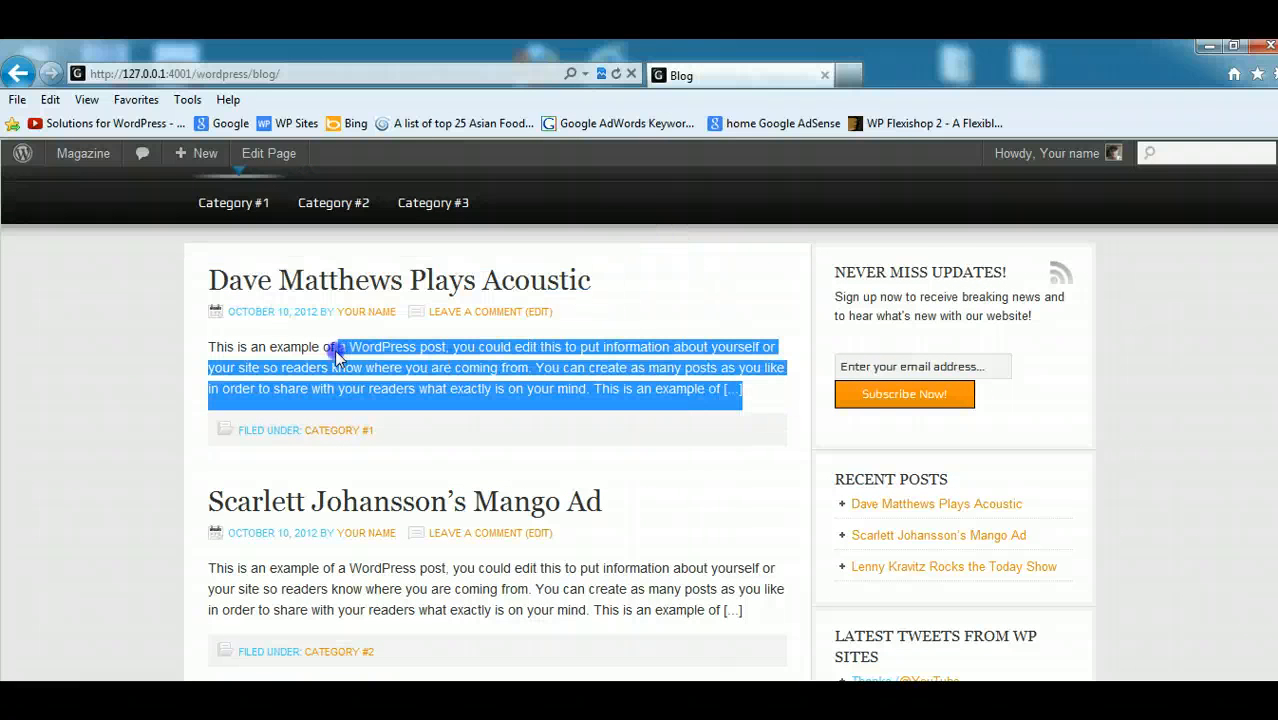
click(546, 460)
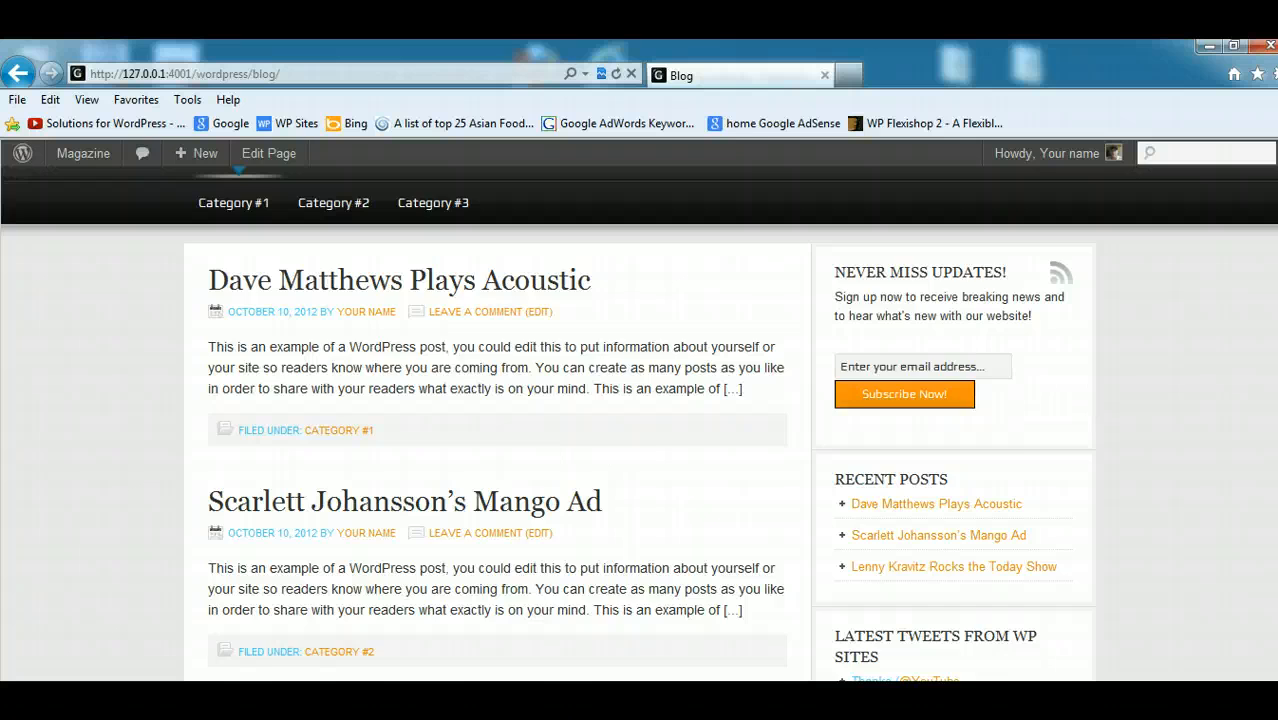
scroll(575, 285, down, 4)
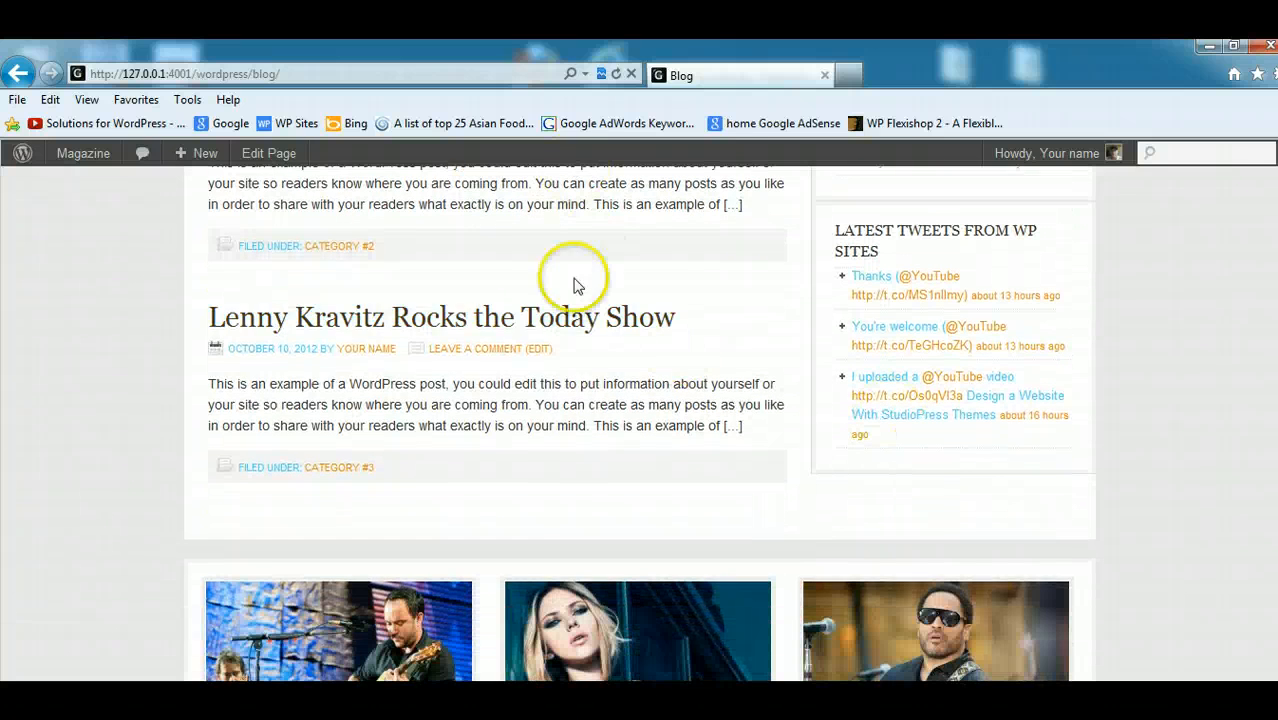
scroll(698, 367, up, 1)
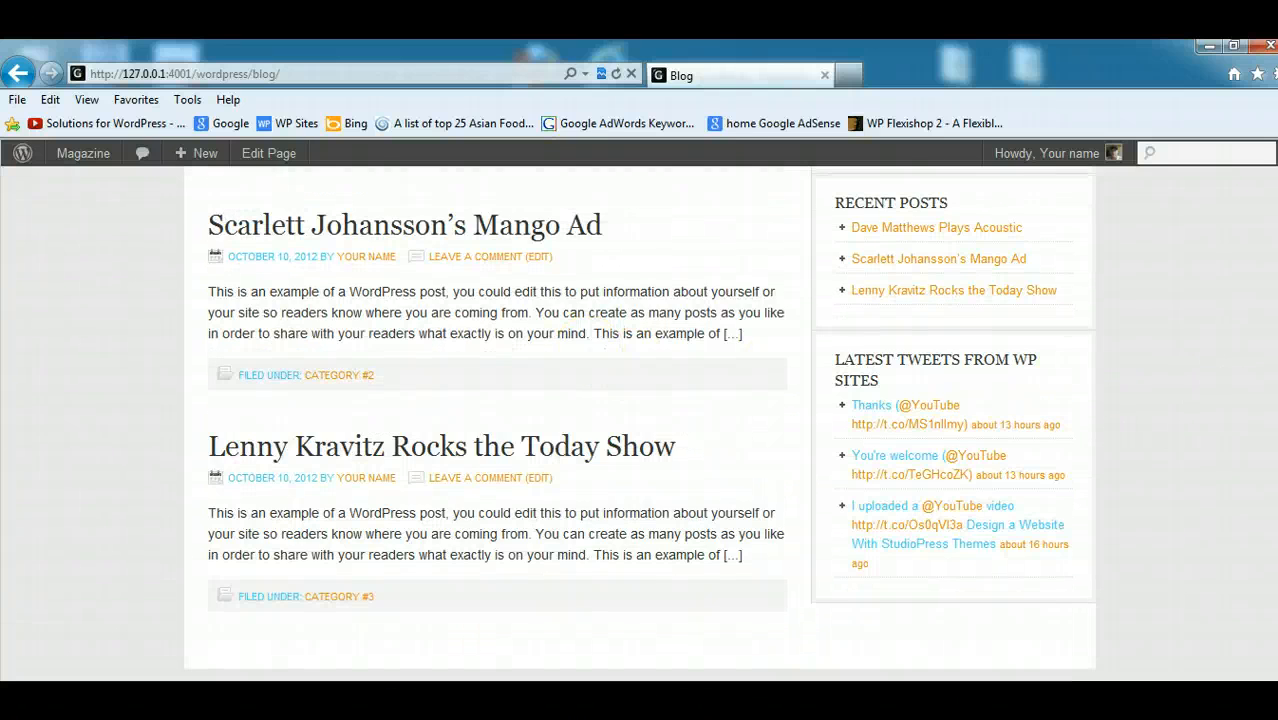
scroll(1047, 340, up, 2)
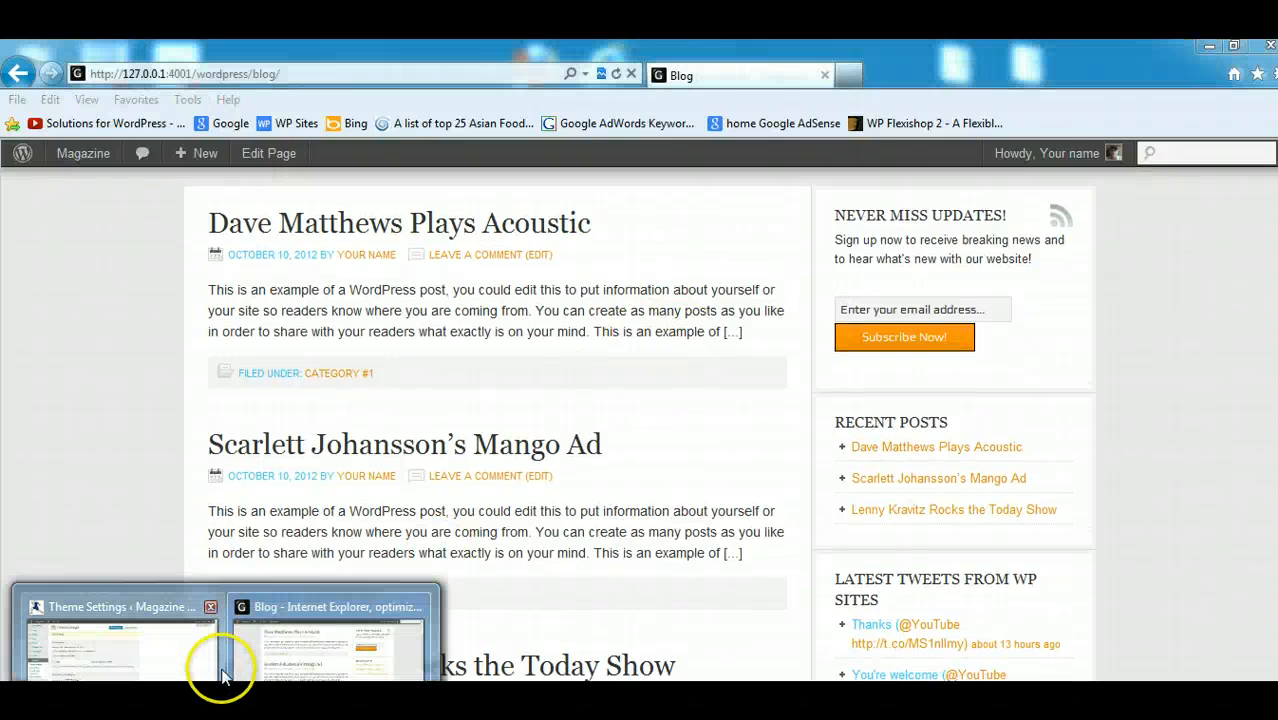
- Switch to the Theme Settings window, enable including the featured image in the Content Archives options, and save the settings
click(212, 660)
scroll(887, 507, down, 15)
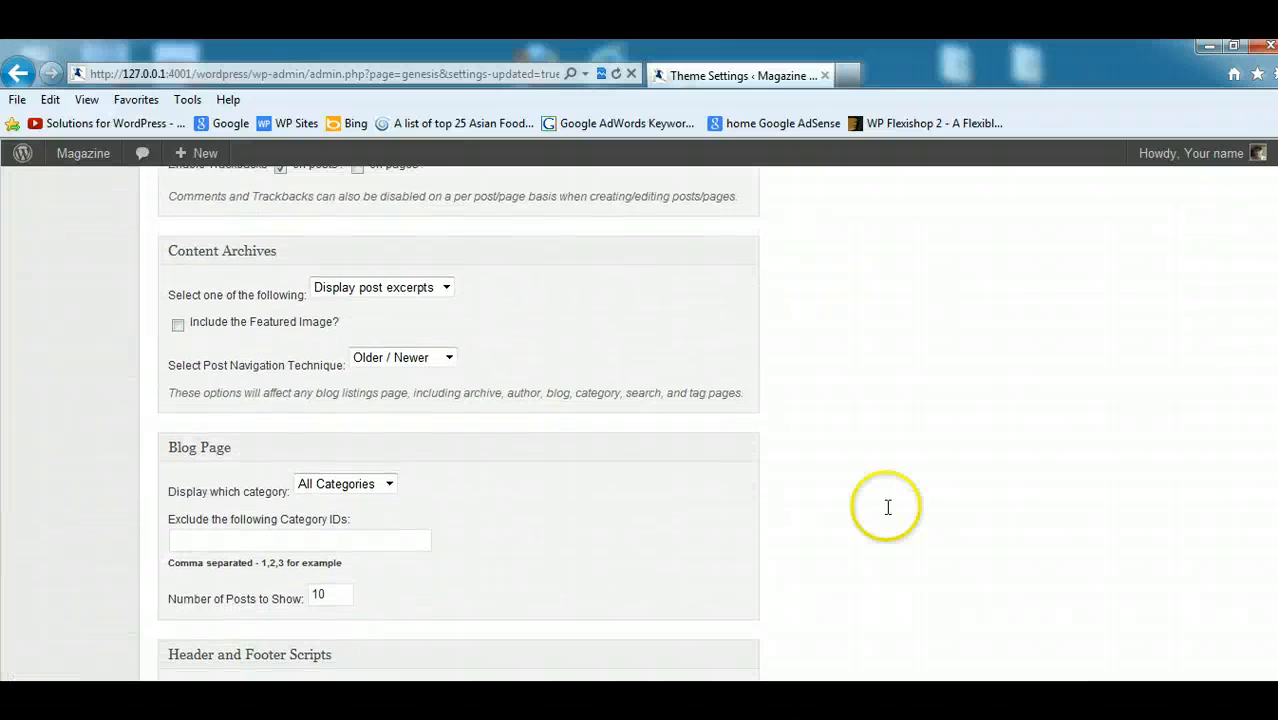
click(178, 325)
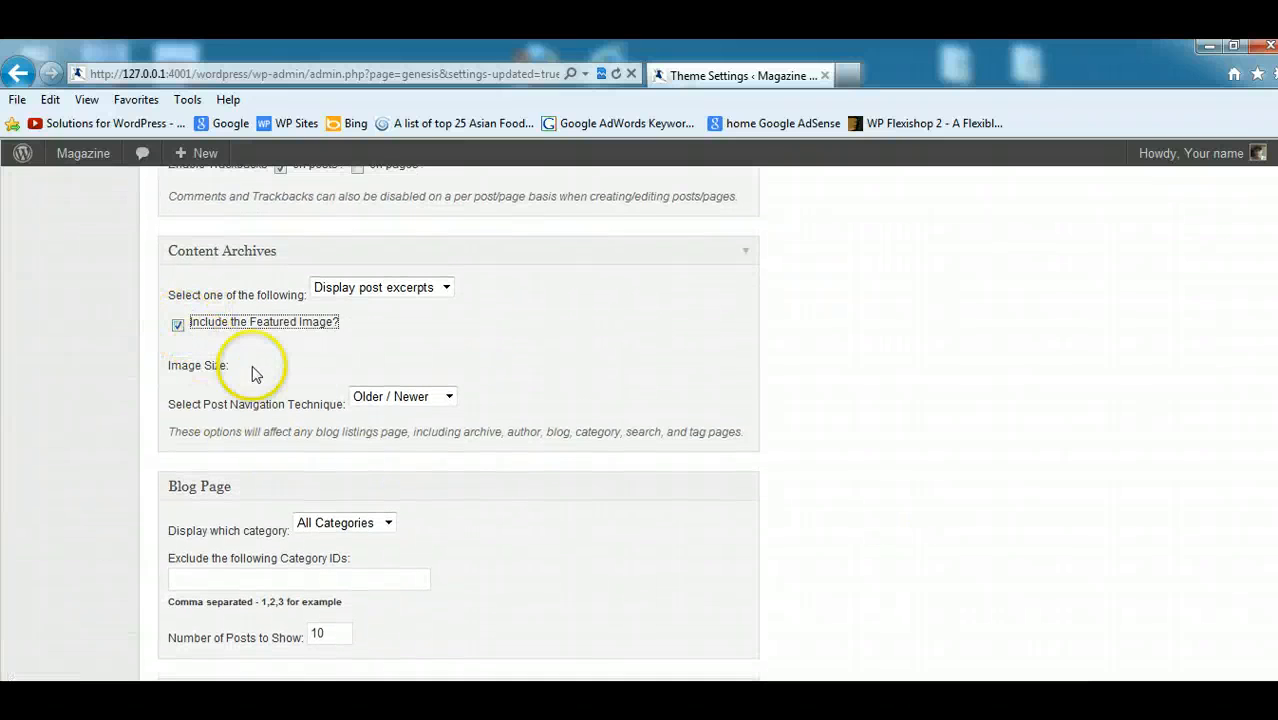
click(450, 397)
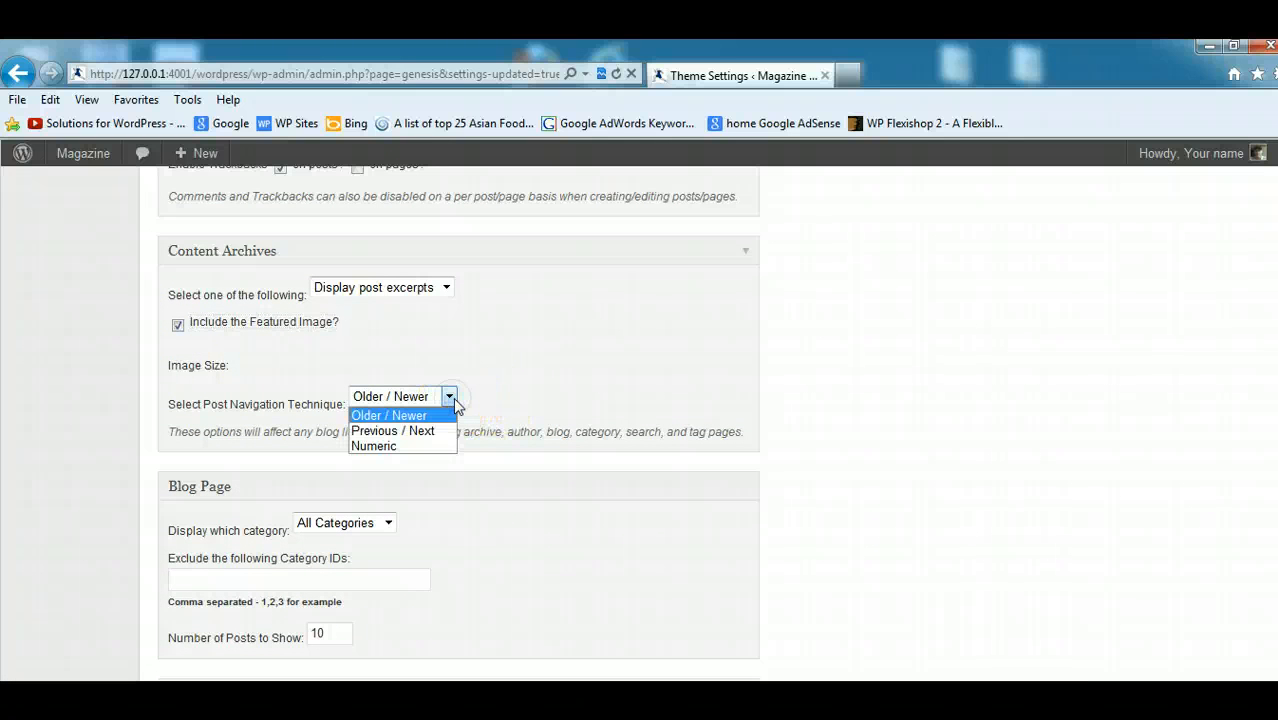
click(243, 401)
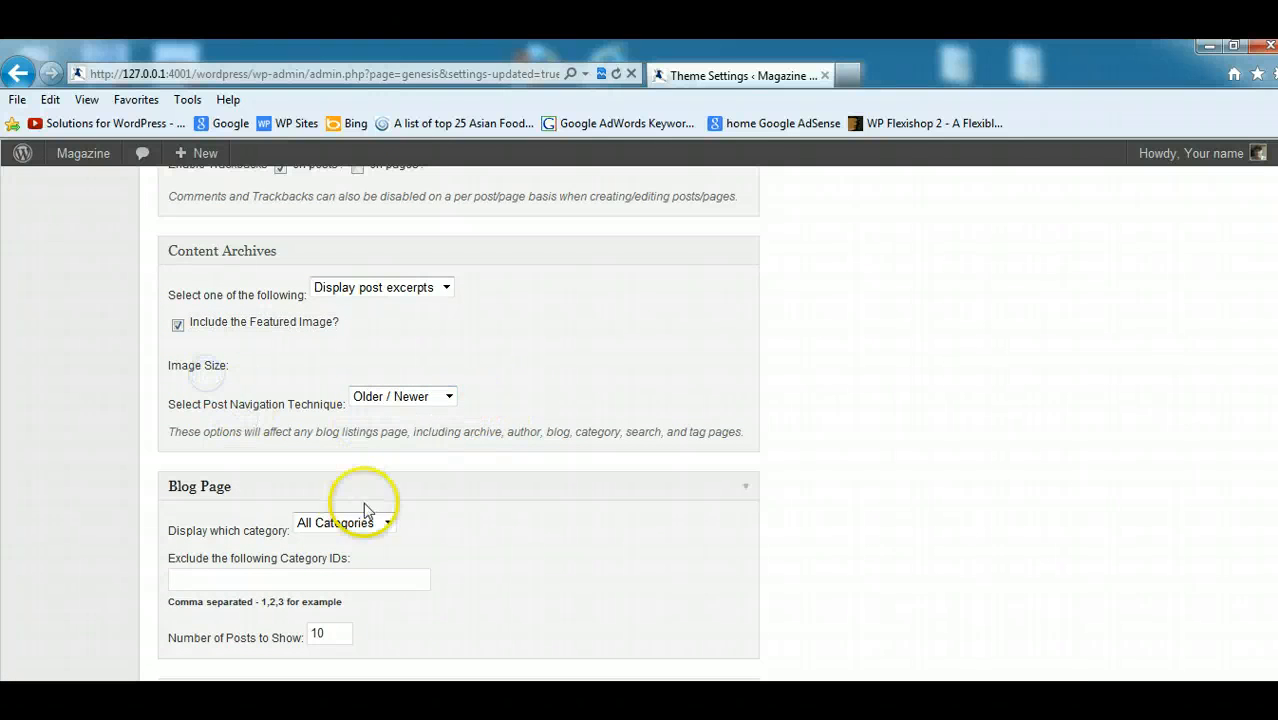
click(432, 341)
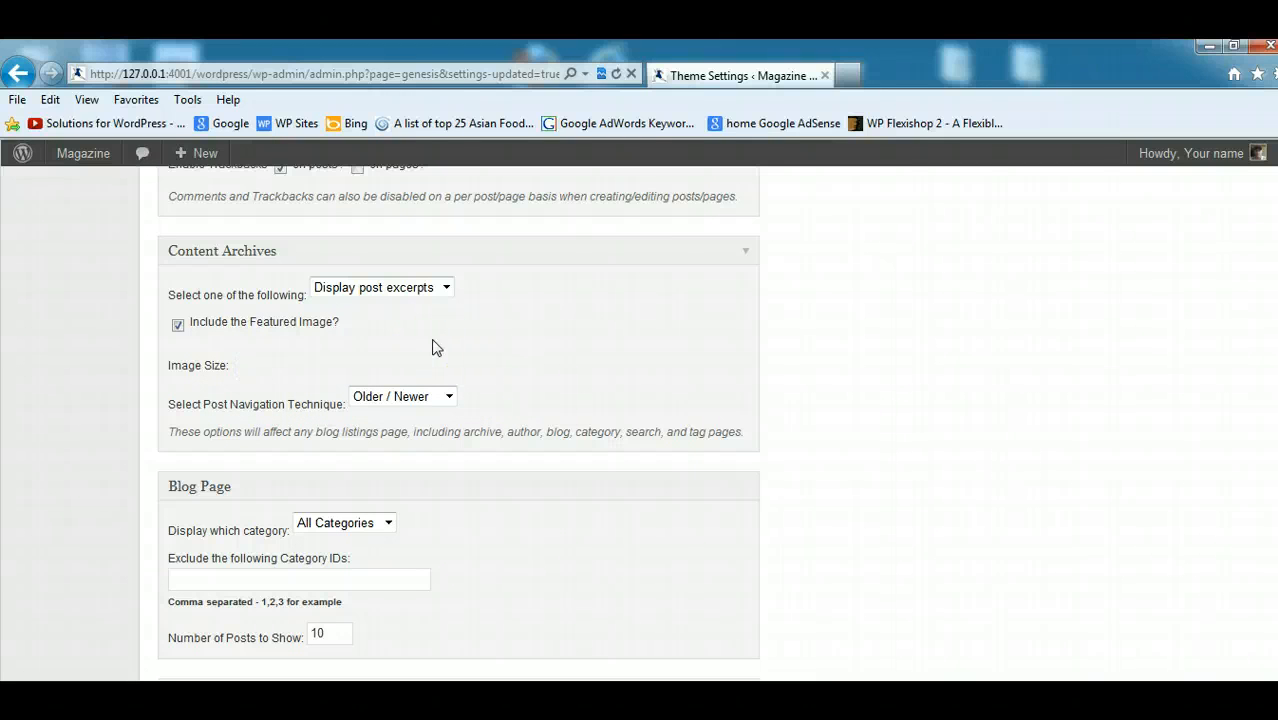
click(234, 383)
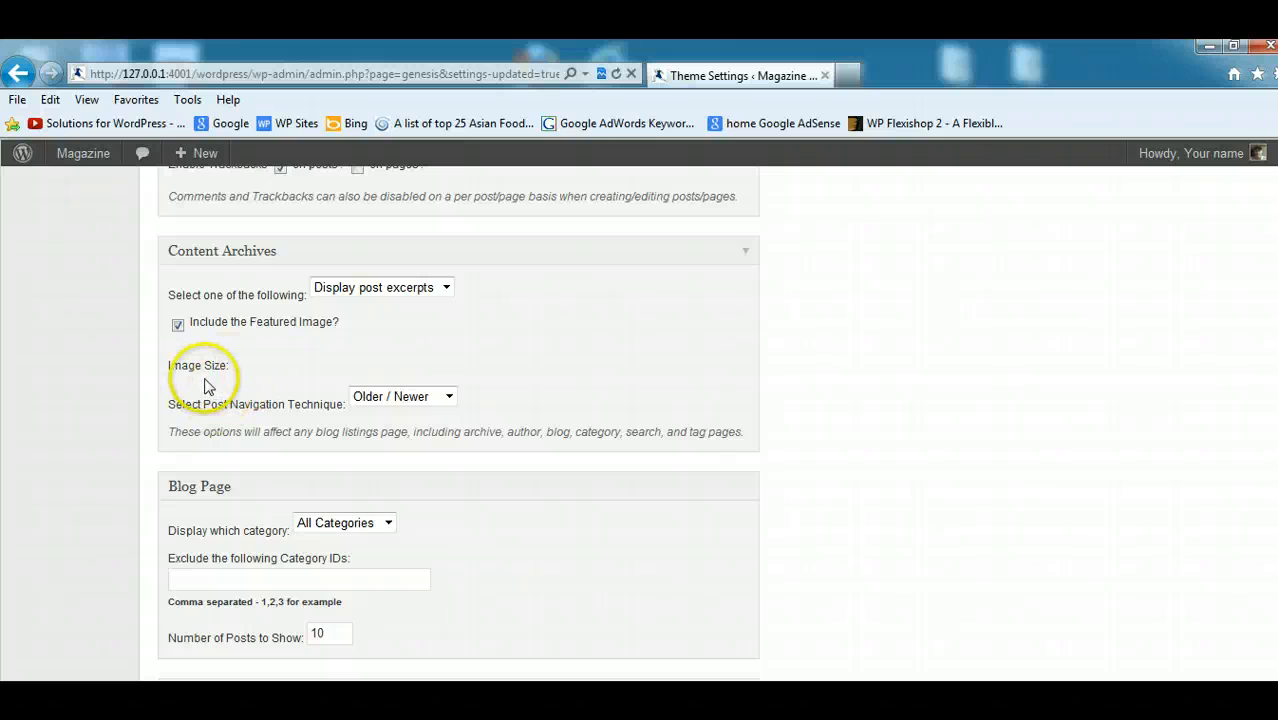
drag(1277, 455, 1277, 640)
click(601, 596)
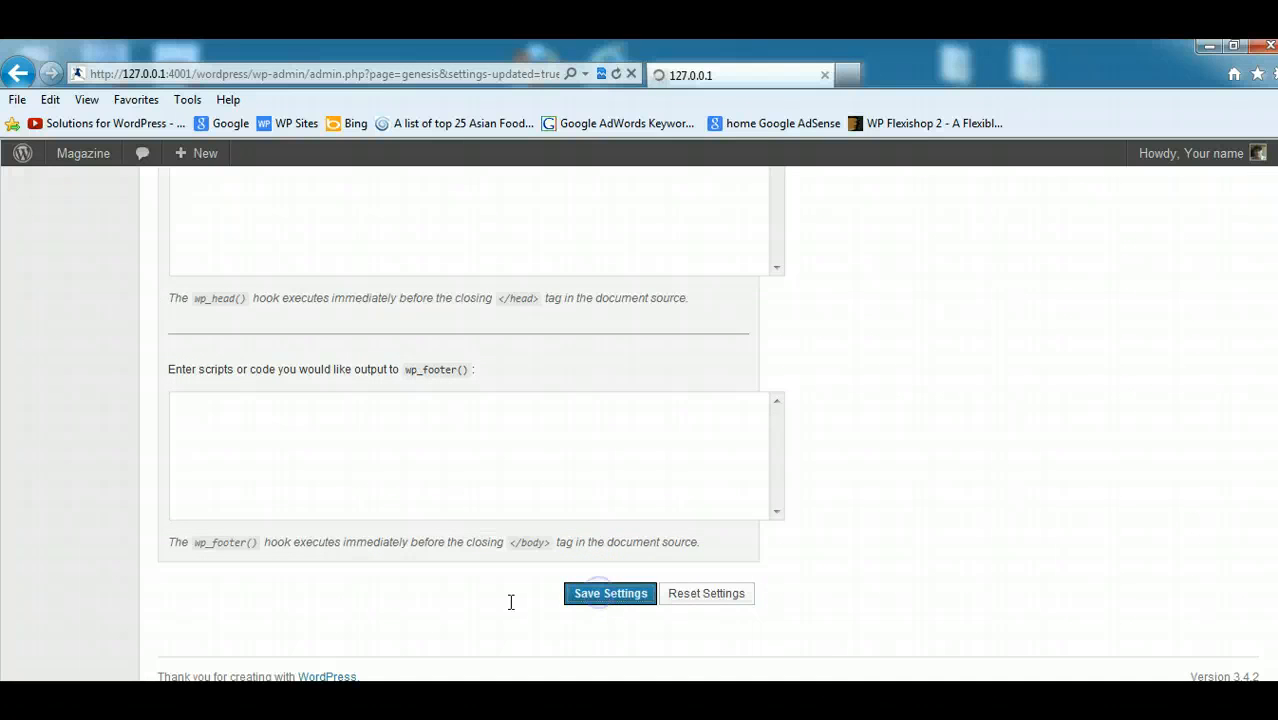
- Return to the Blog page window and check the featured image and excerpt of the Dave Matthews post
click(262, 712)
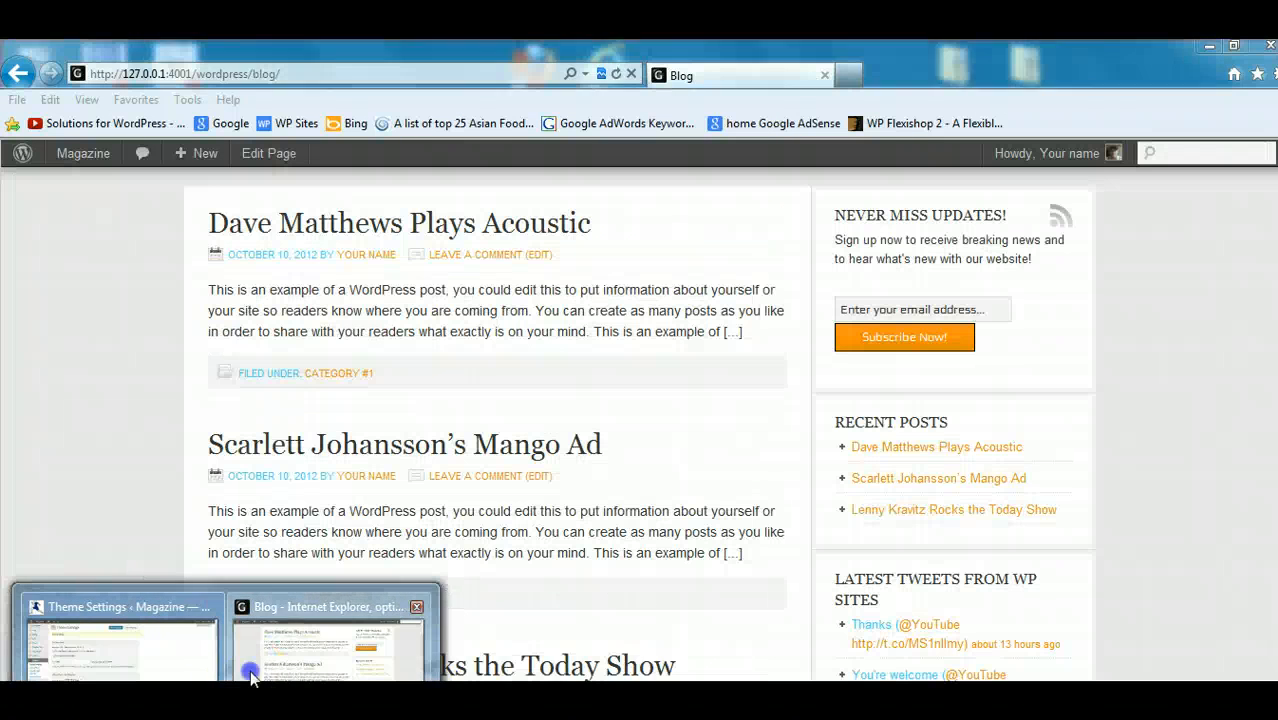
click(250, 660)
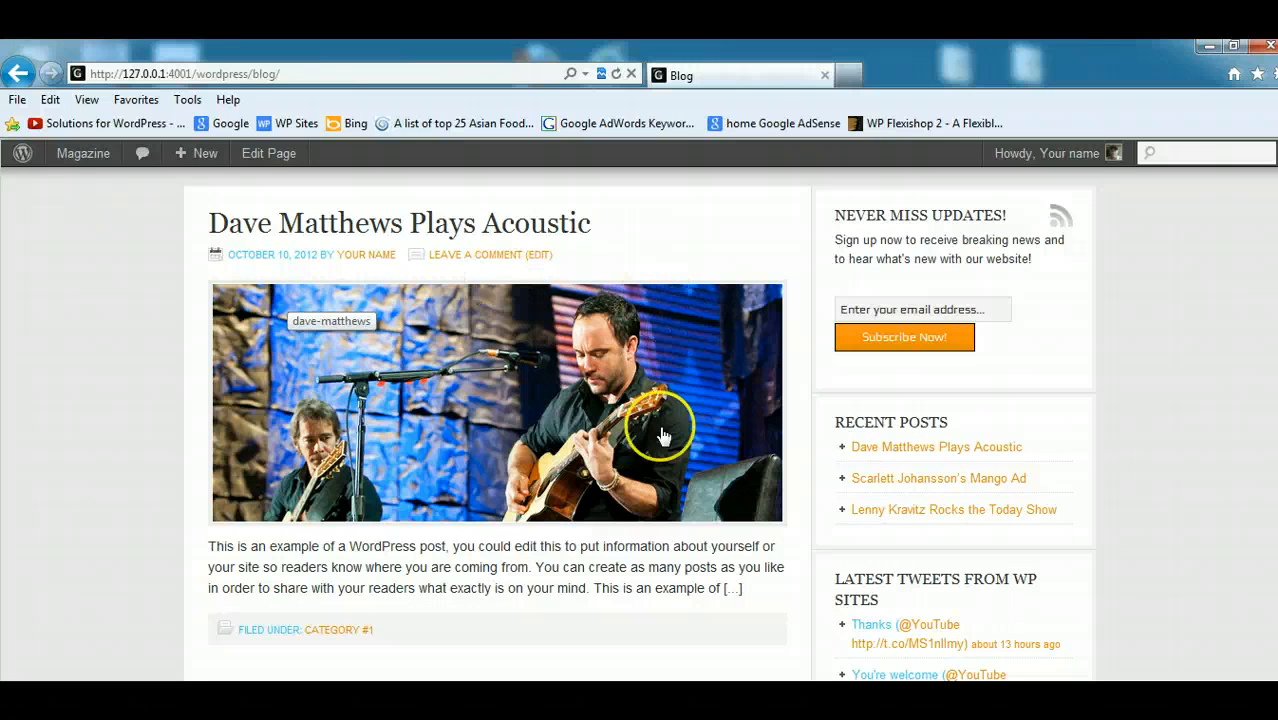
drag(758, 598, 468, 548)
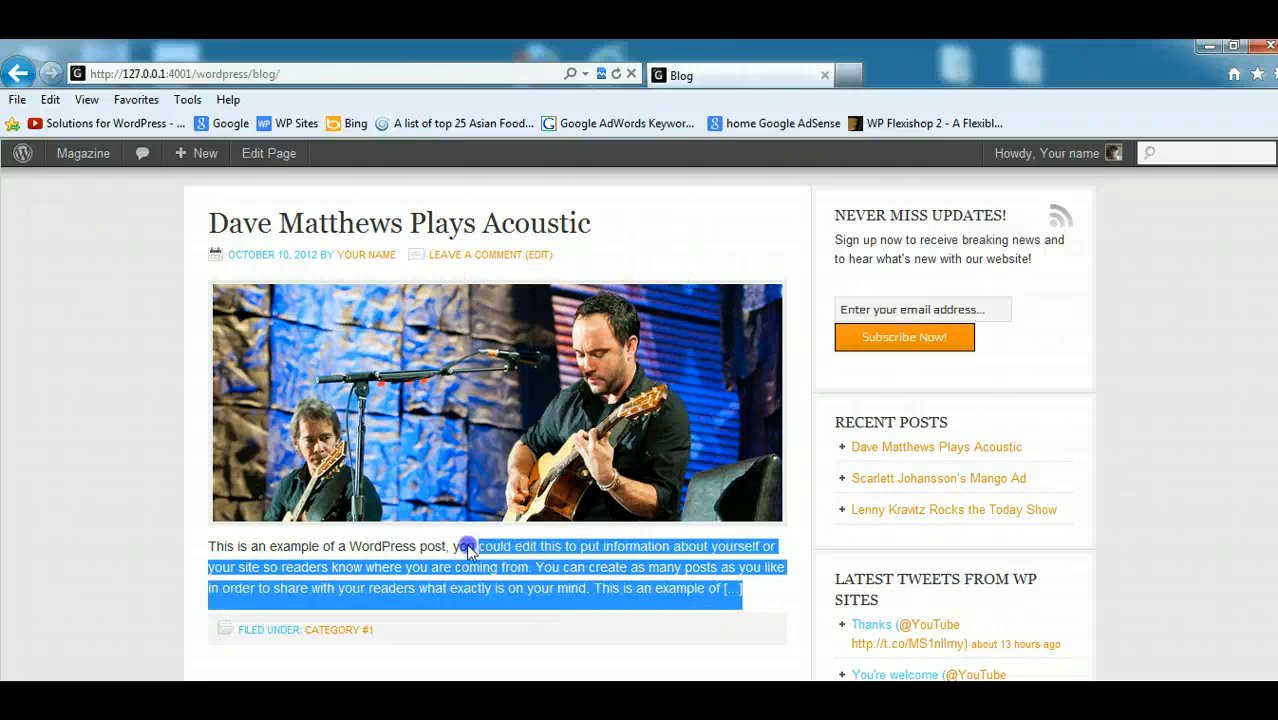
click(43, 438)
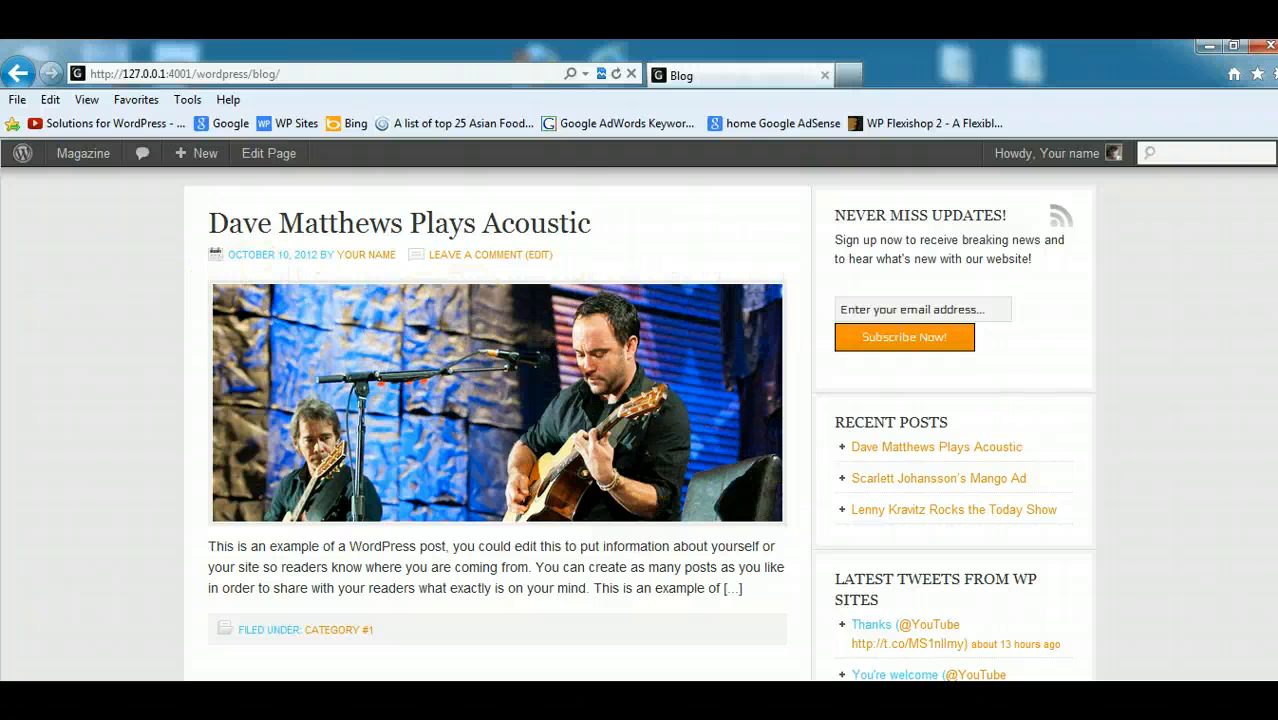
- Examine the featured images and excerpts of the posts throughout the blog listing, including the Lenny Kravitz entry
scroll(787, 490, down, 5)
scroll(639, 425, down, 4)
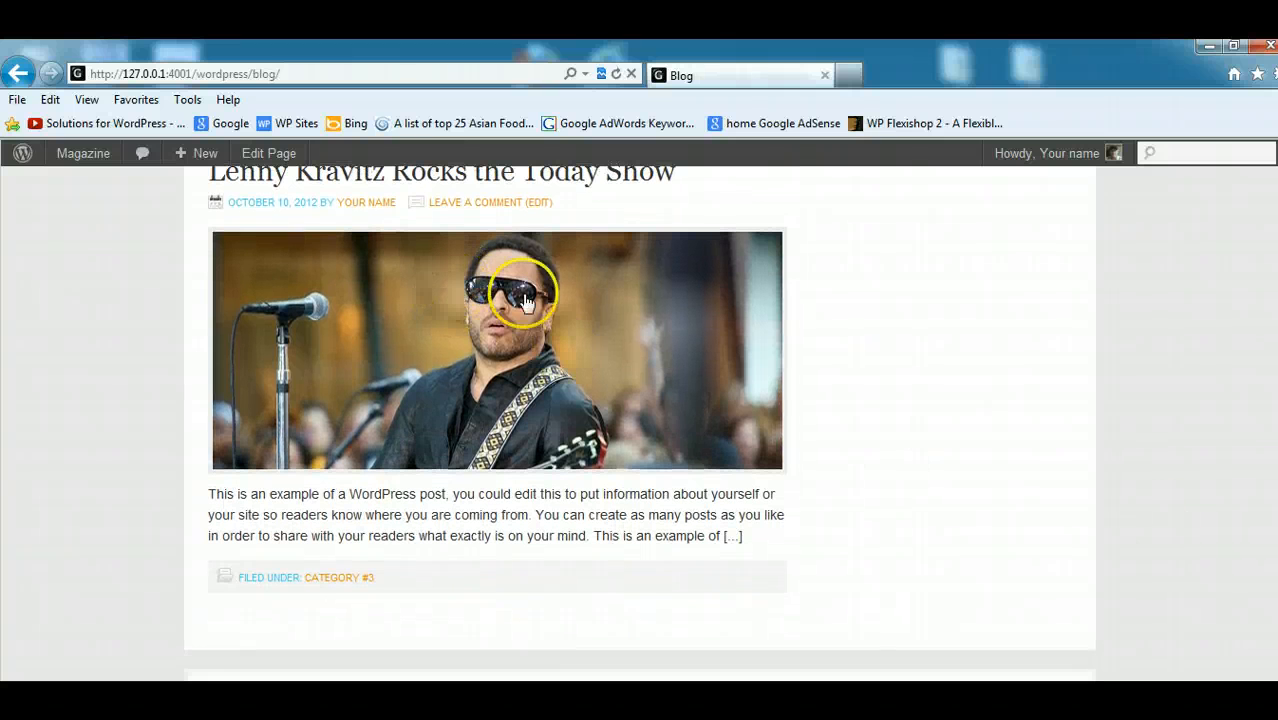
drag(744, 537, 561, 496)
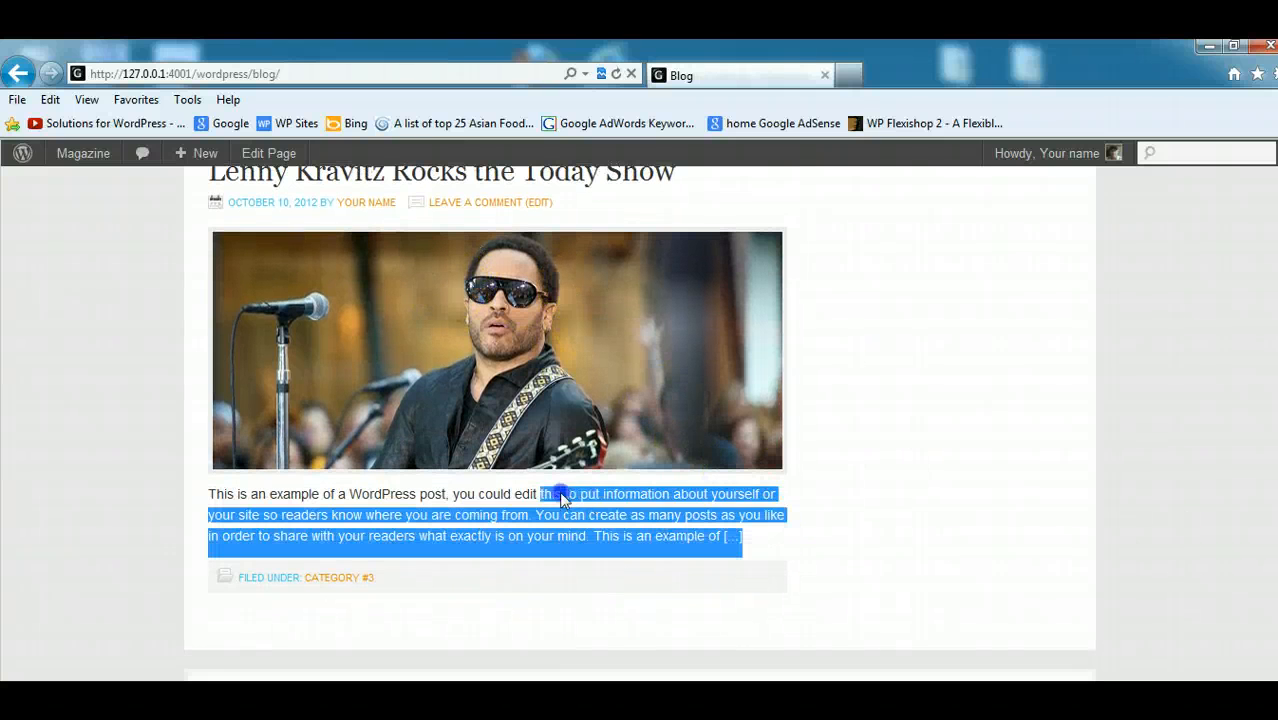
drag(373, 510, 228, 515)
click(919, 573)
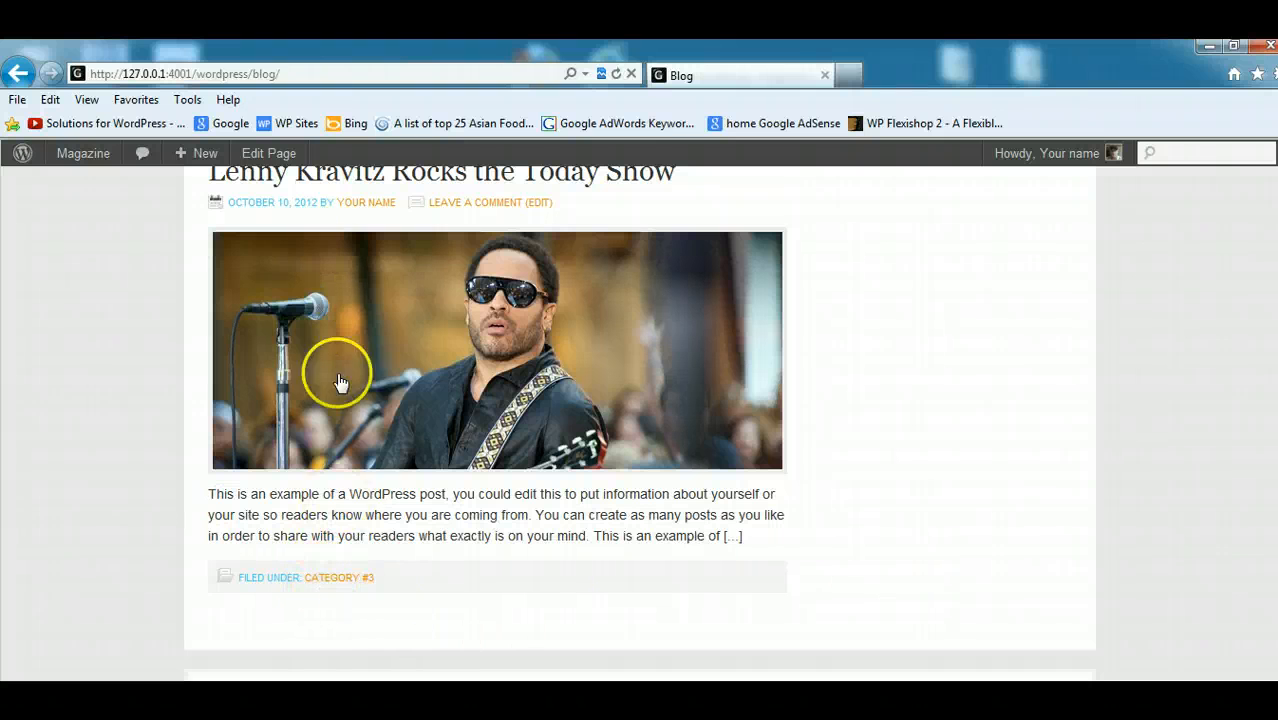
scroll(713, 556, down, 2)
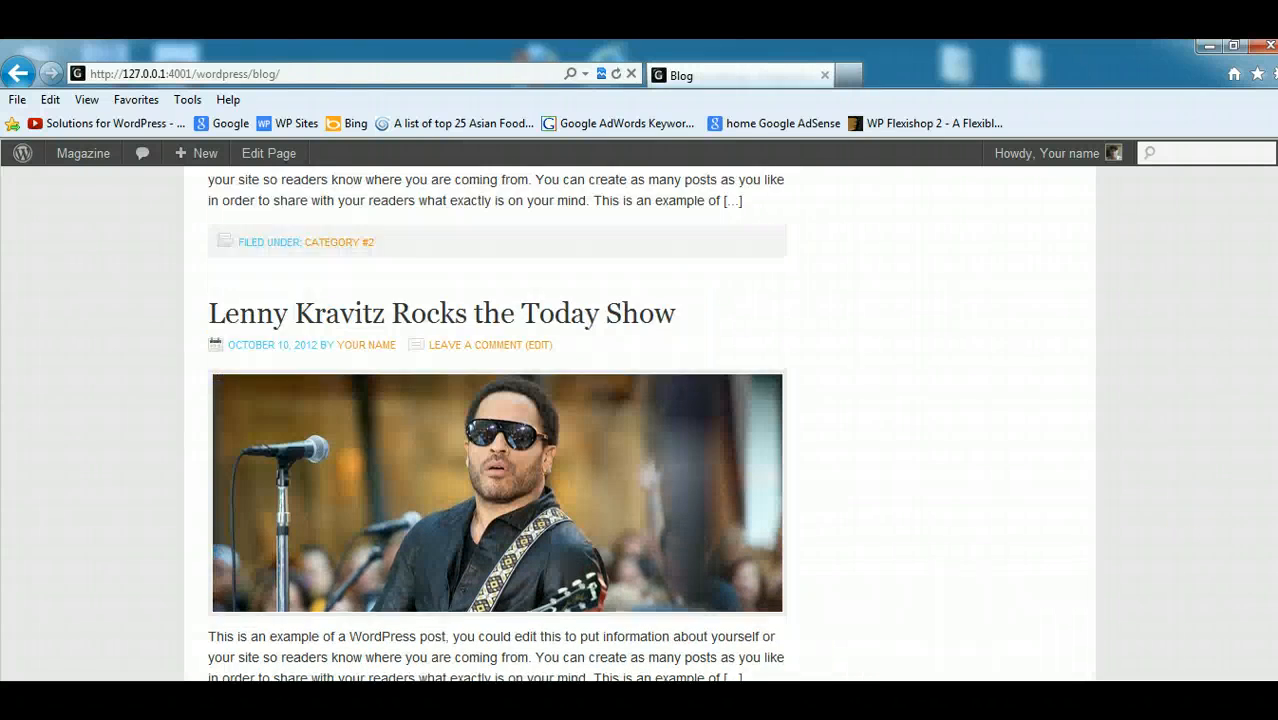
scroll(472, 322, up, 7)
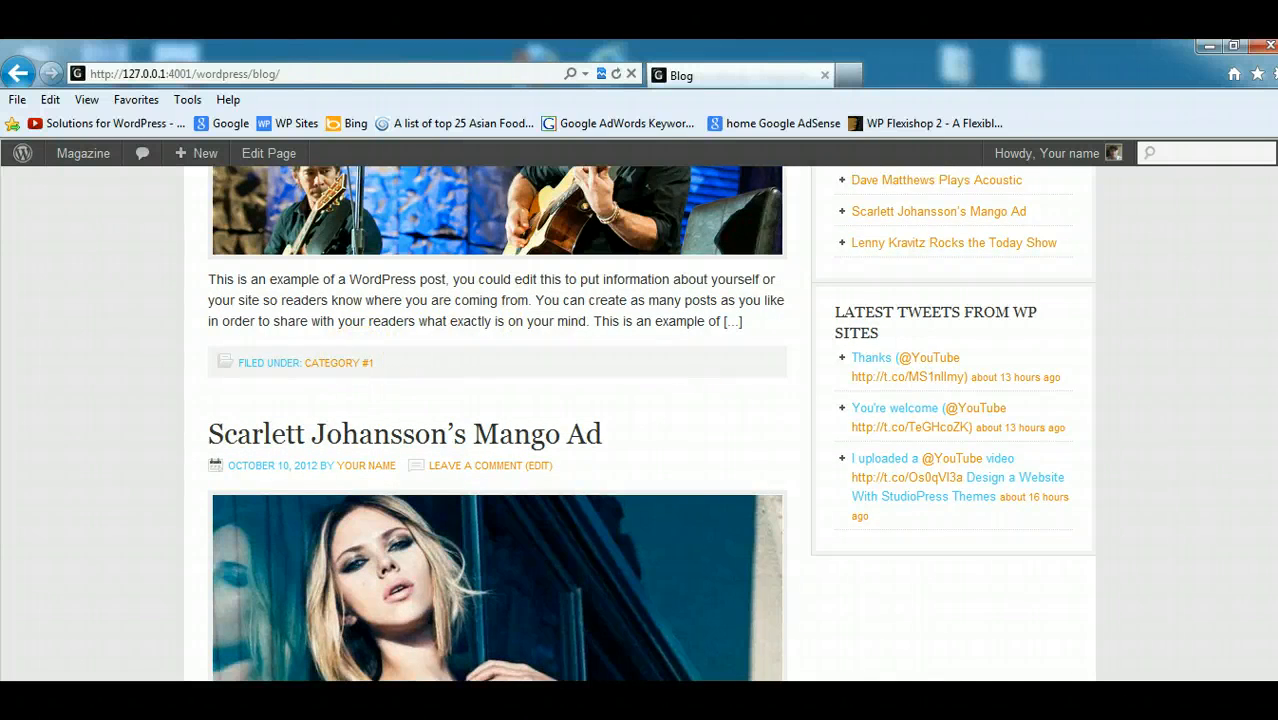
scroll(707, 426, down, 4)
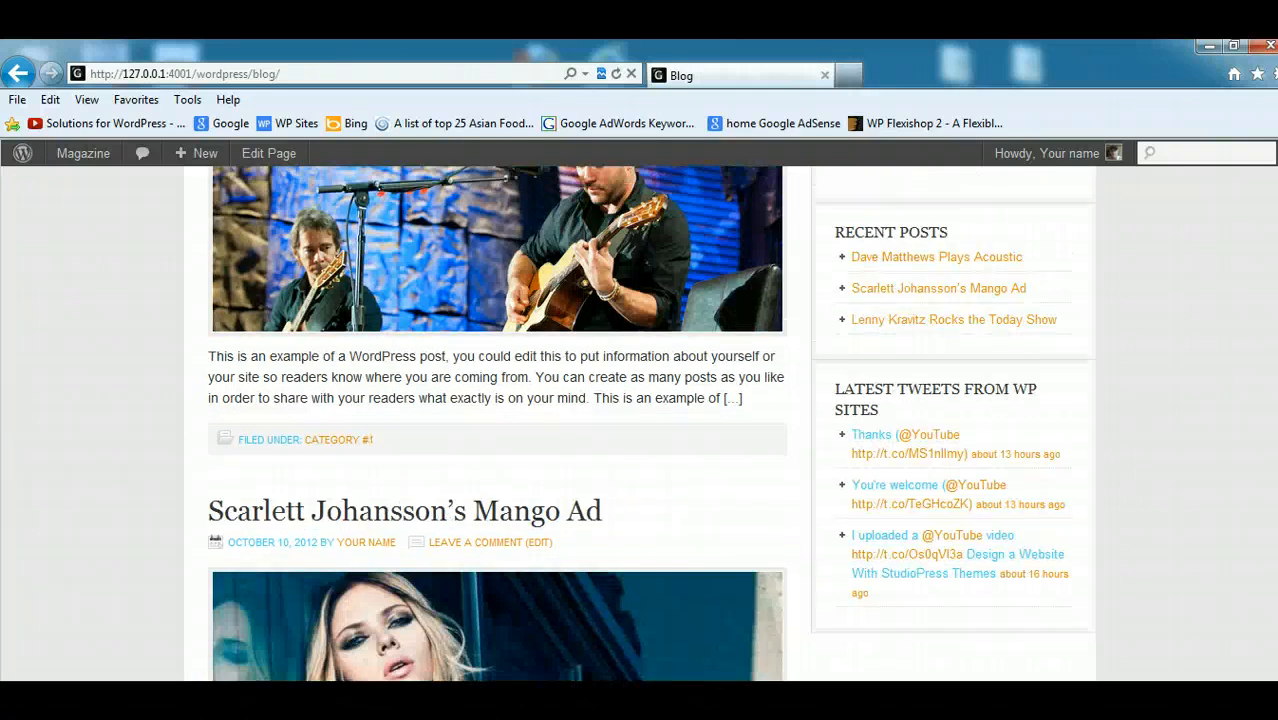
scroll(497, 420, up, 3)
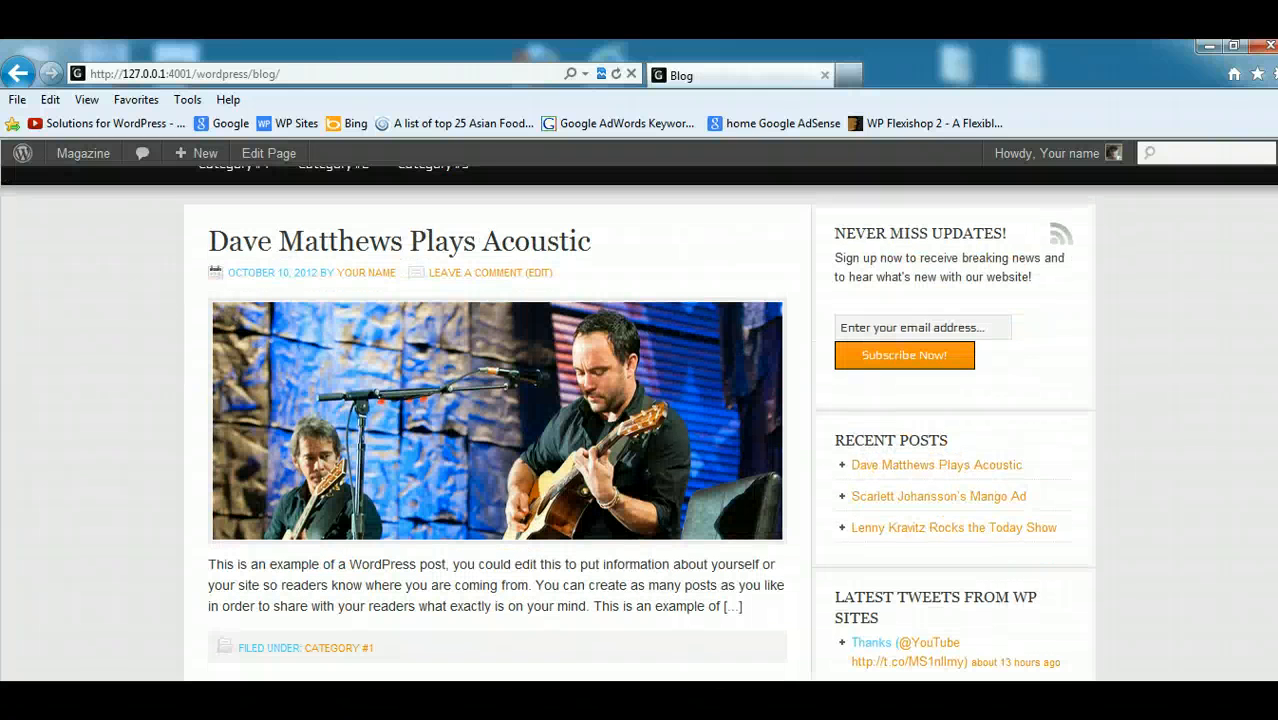
scroll(640, 430, down, 1)
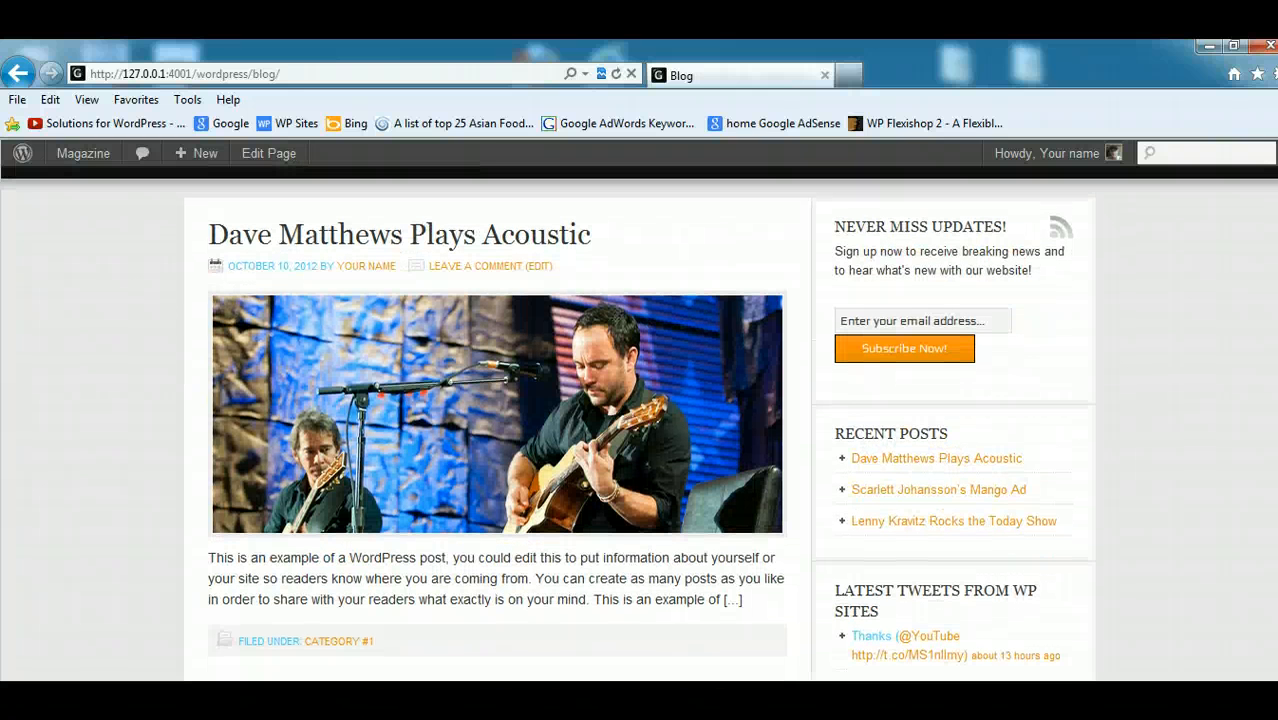
scroll(640, 430, up, 1)
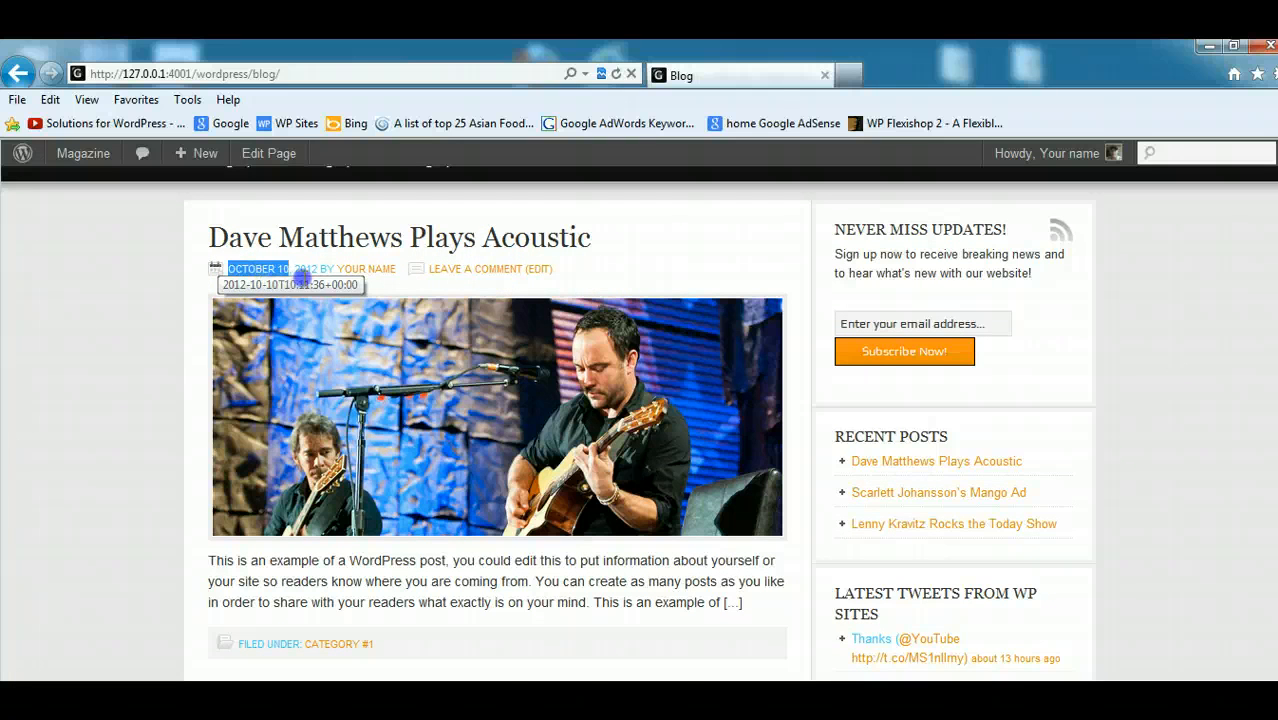
- Open the author archive page from the byline of the Dave Matthews post
drag(301, 278, 330, 284)
click(348, 275)
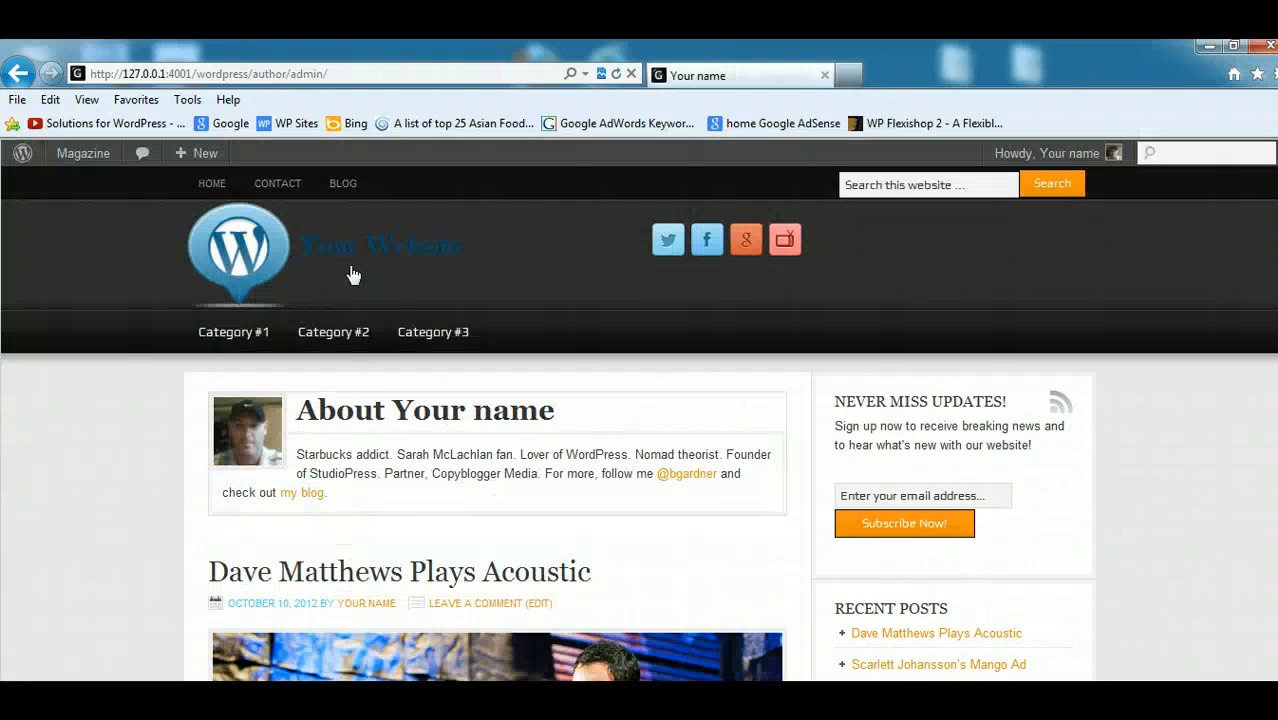
click(437, 533)
- Examine the author box, the post listing and the footer area on the author archive page
scroll(638, 423, down, 3)
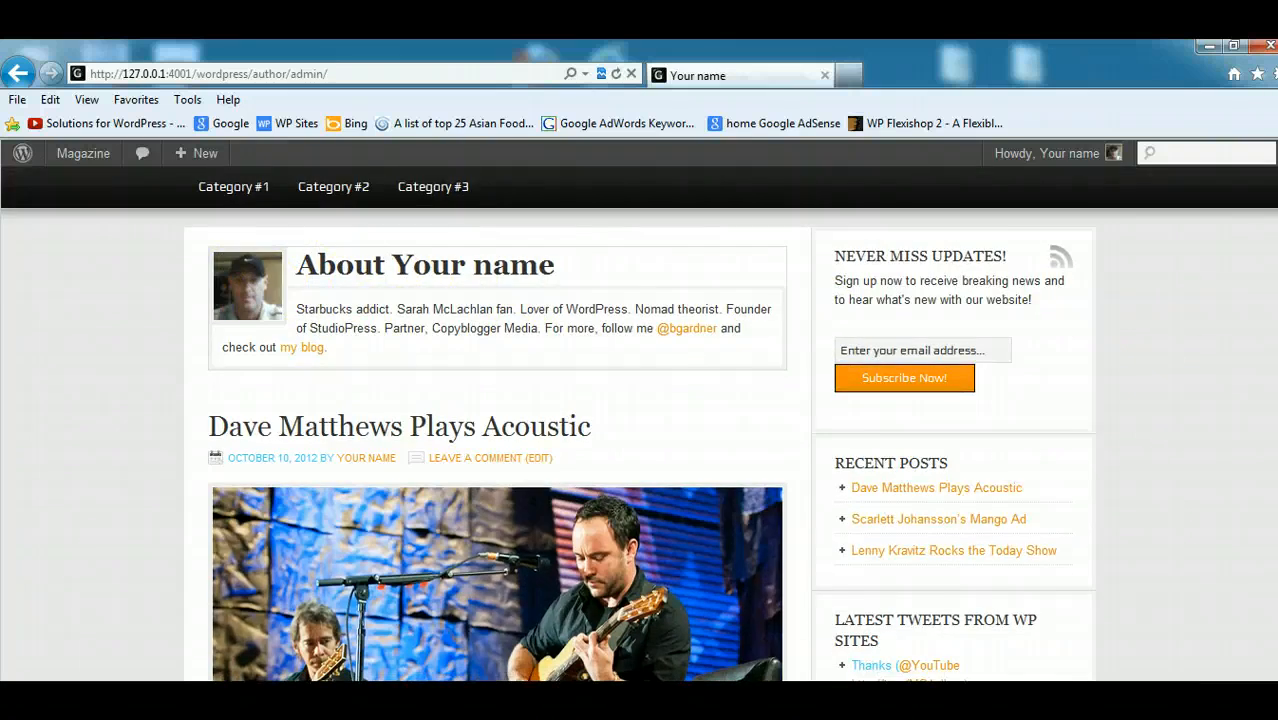
scroll(638, 420, down, 15)
scroll(638, 420, up, 6)
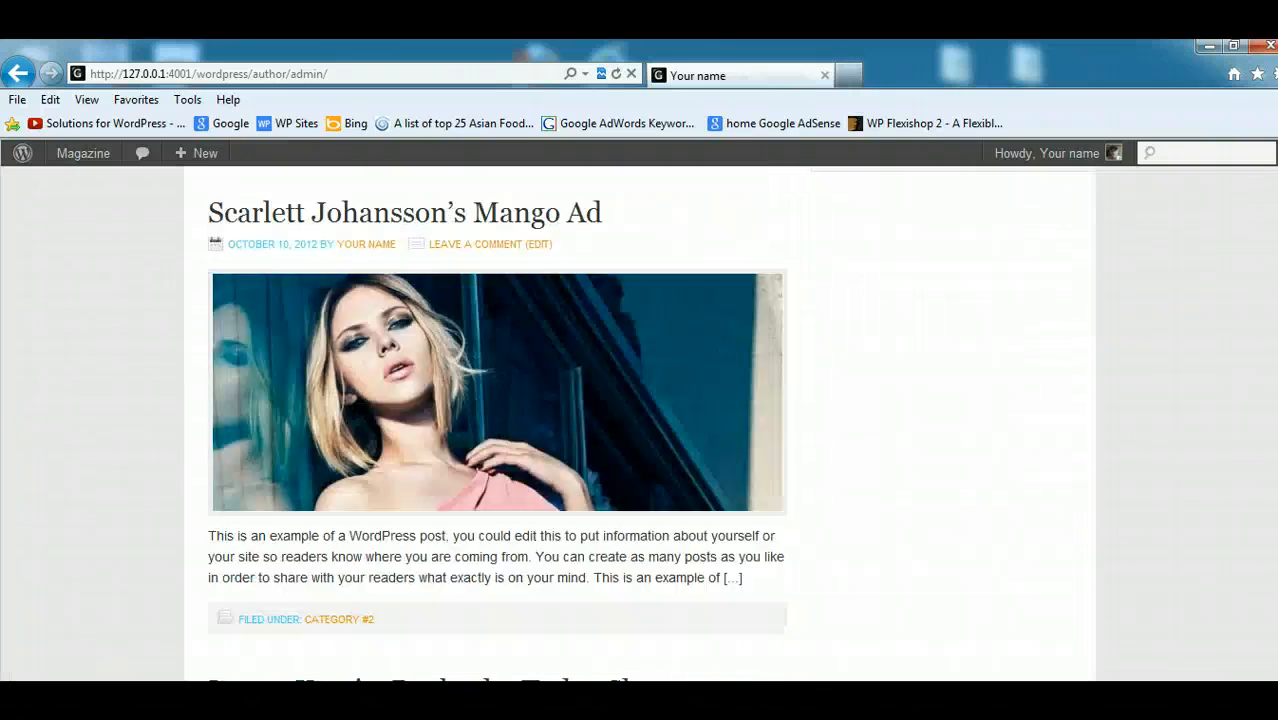
scroll(638, 420, up, 8)
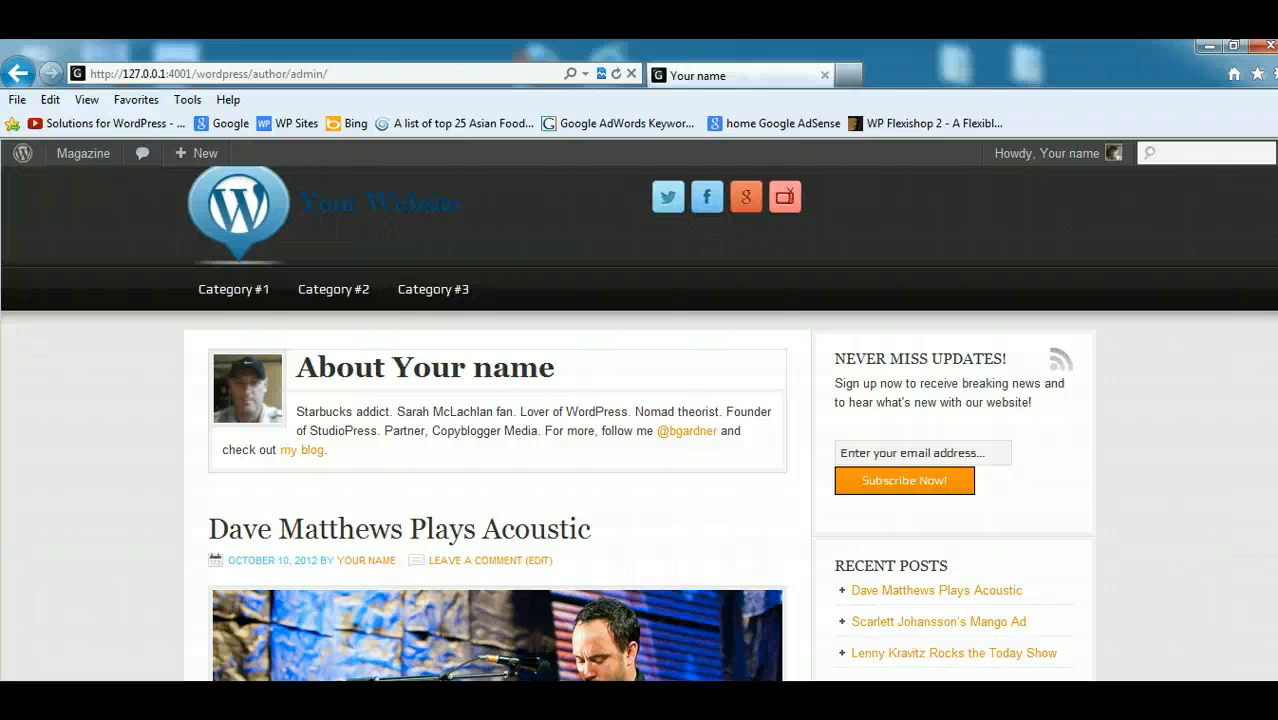
scroll(639, 423, up, 1)
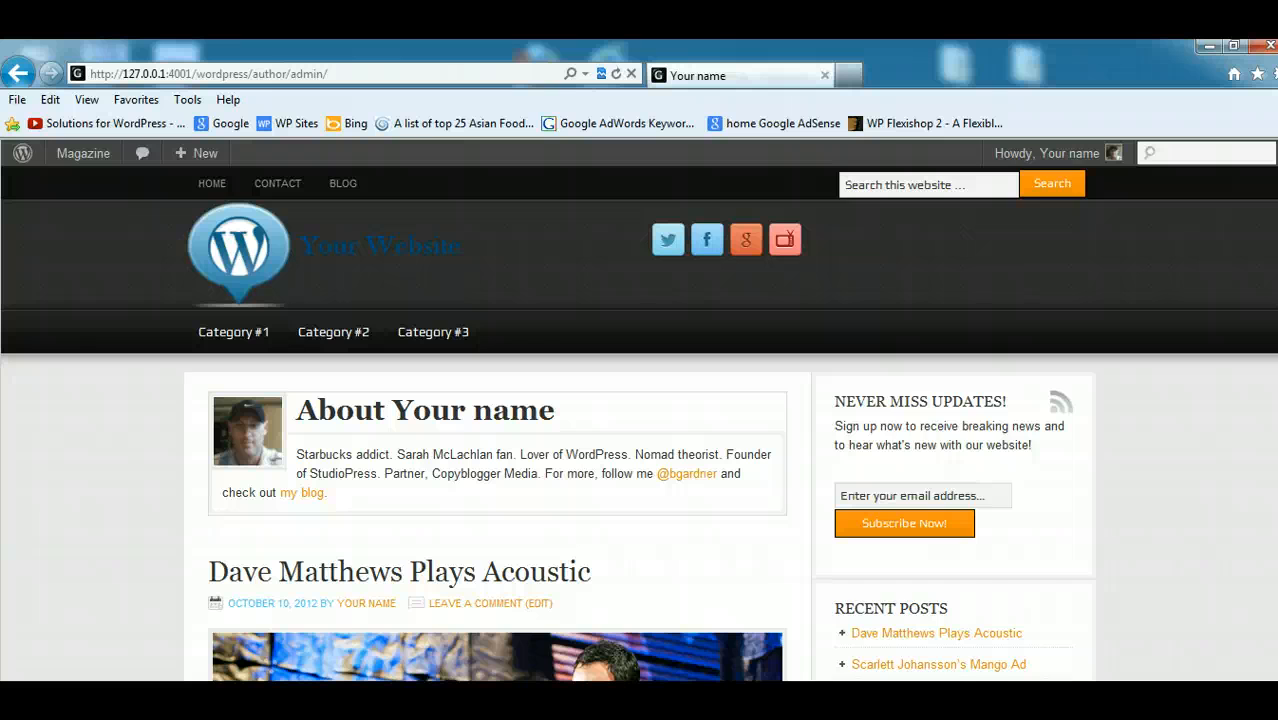
scroll(639, 423, down, 10)
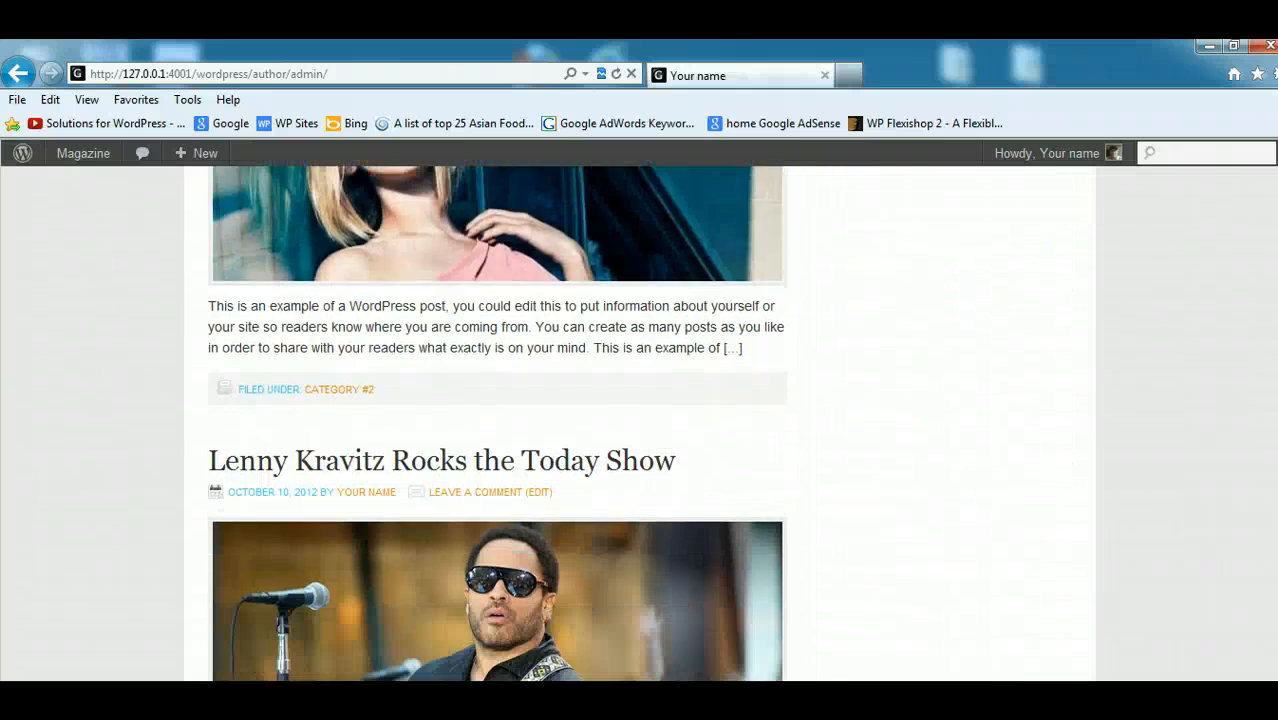
scroll(639, 423, down, 6)
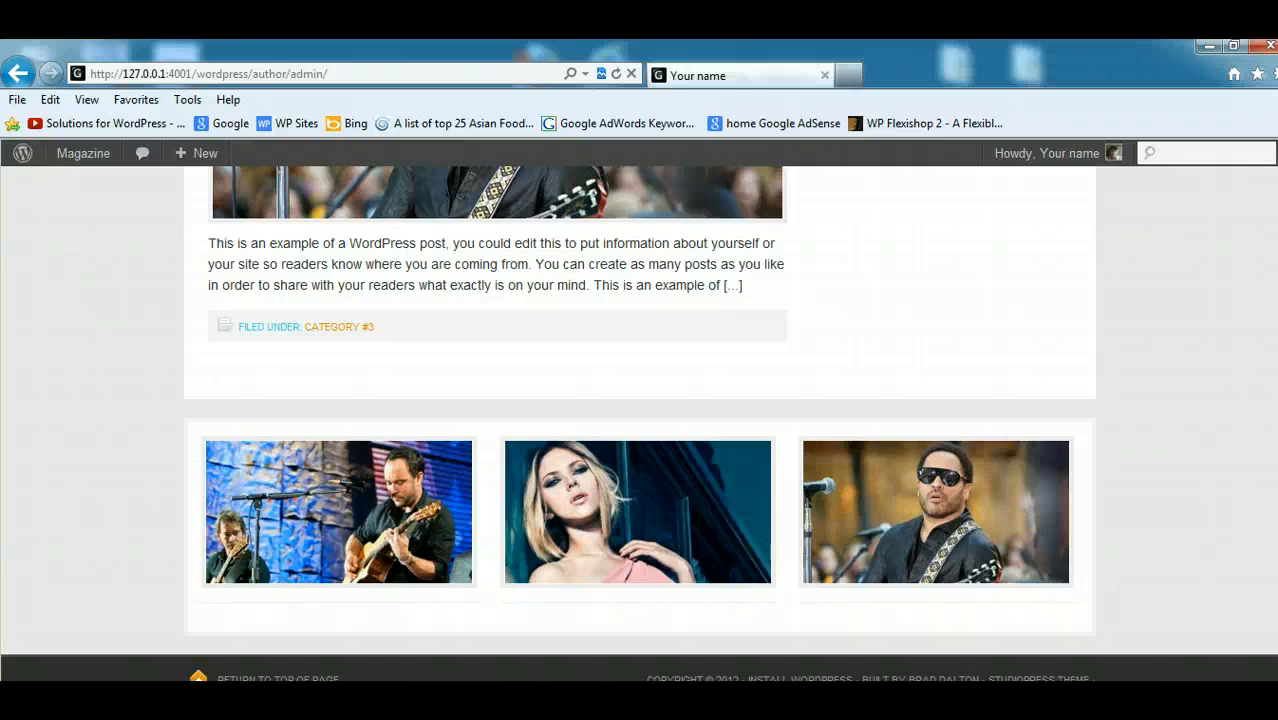
scroll(639, 423, up, 5)
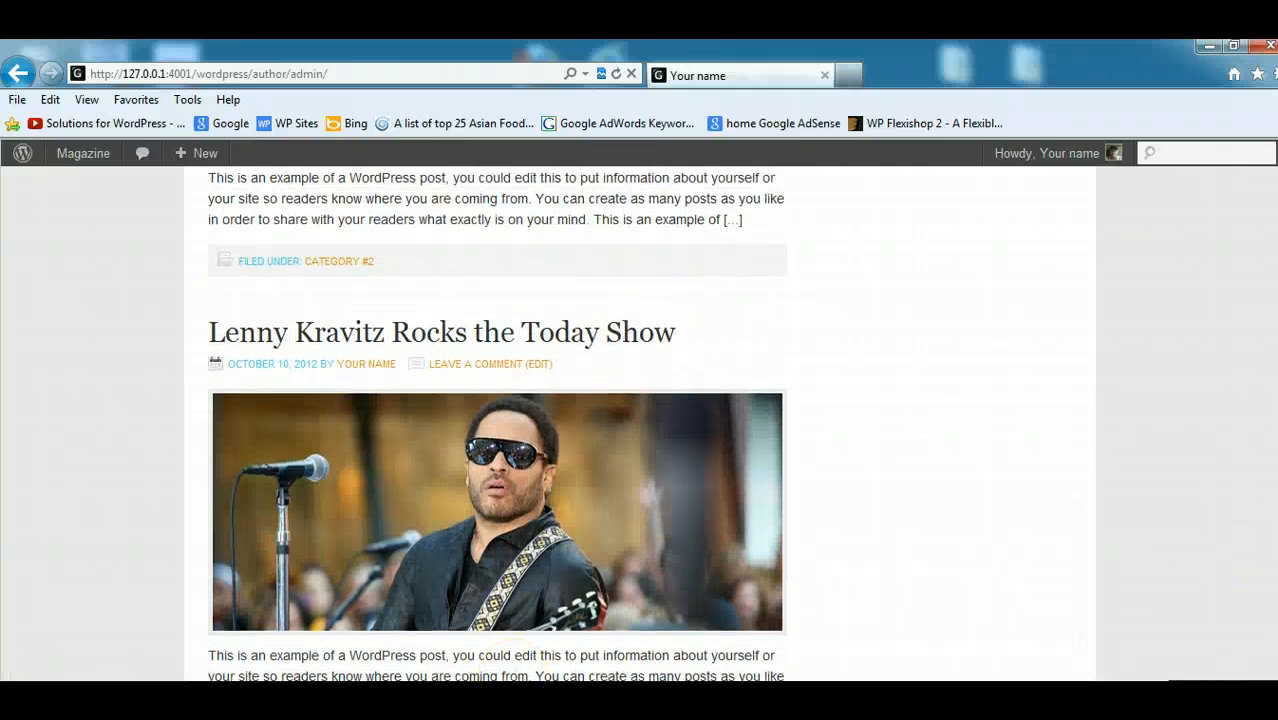
scroll(639, 423, down, 5)
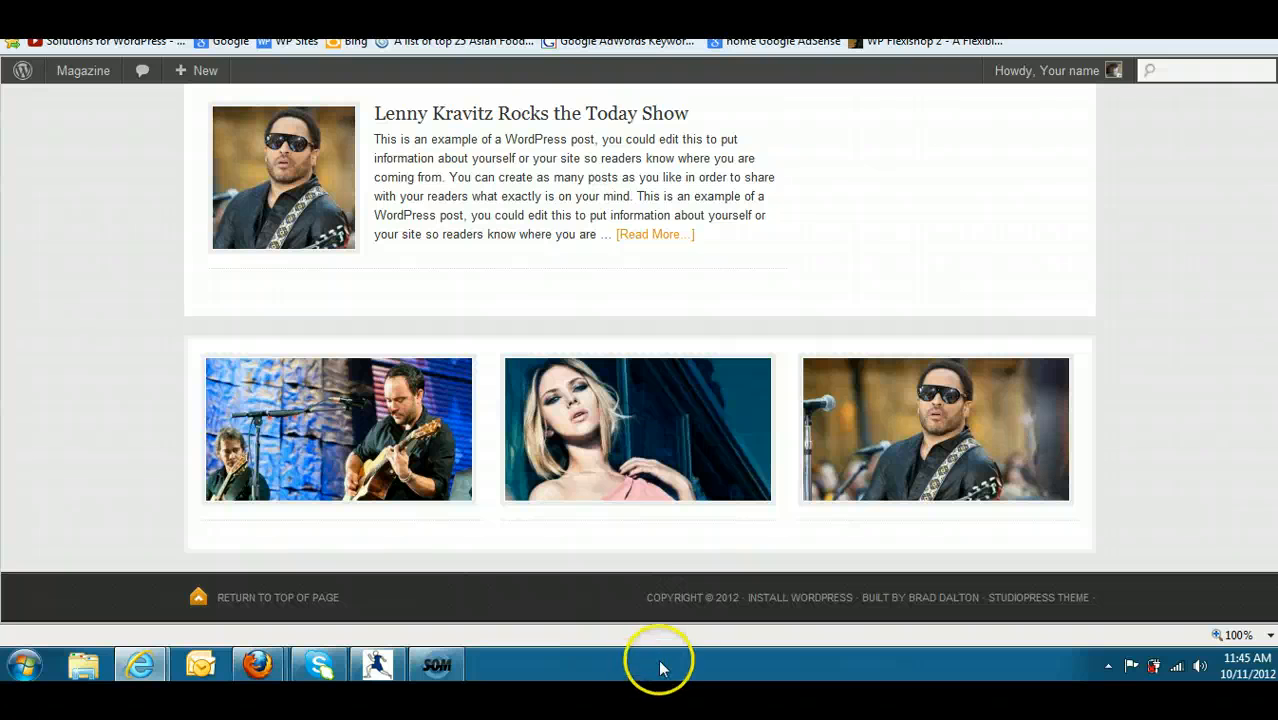
- Test the home page footer's "Return to top of page" link and go back down to the footer credits
click(326, 600)
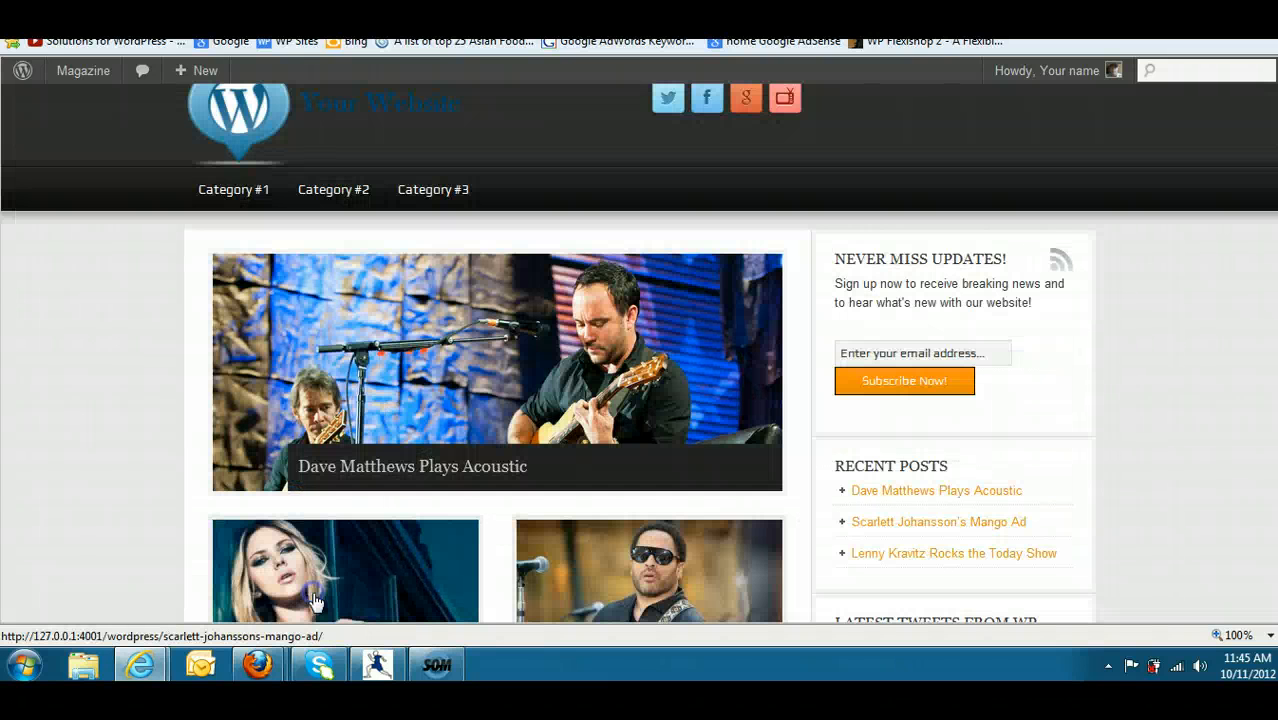
scroll(640, 400, down, 10)
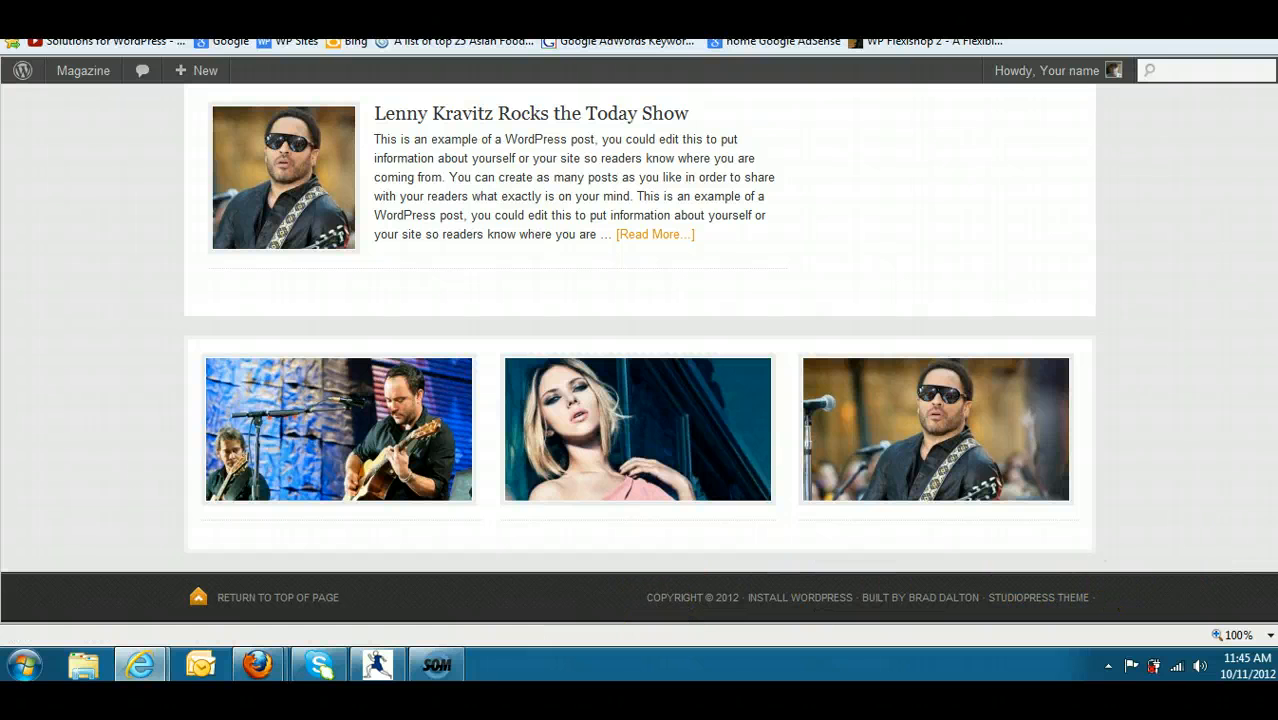
- Switch to Firefox's "How to Customize the Footer" tutorial and review the Option #2 custom filter code for functions.php
mouse_move(257, 660)
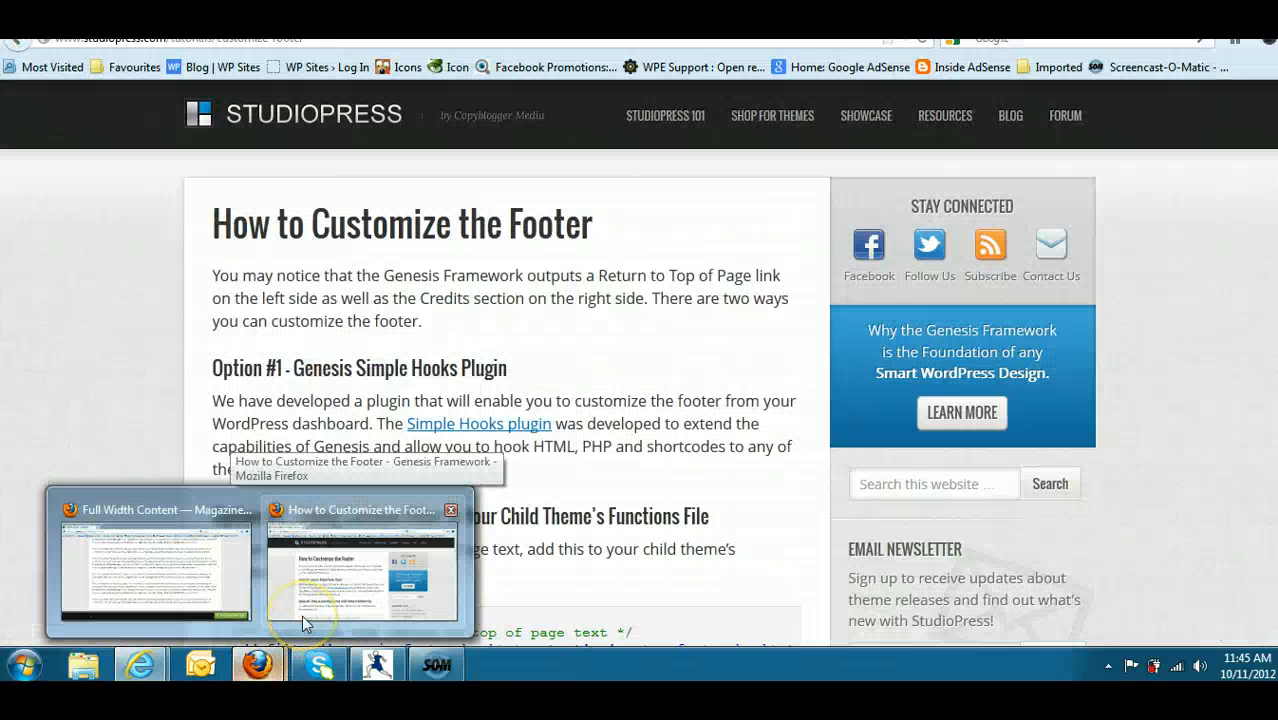
click(303, 612)
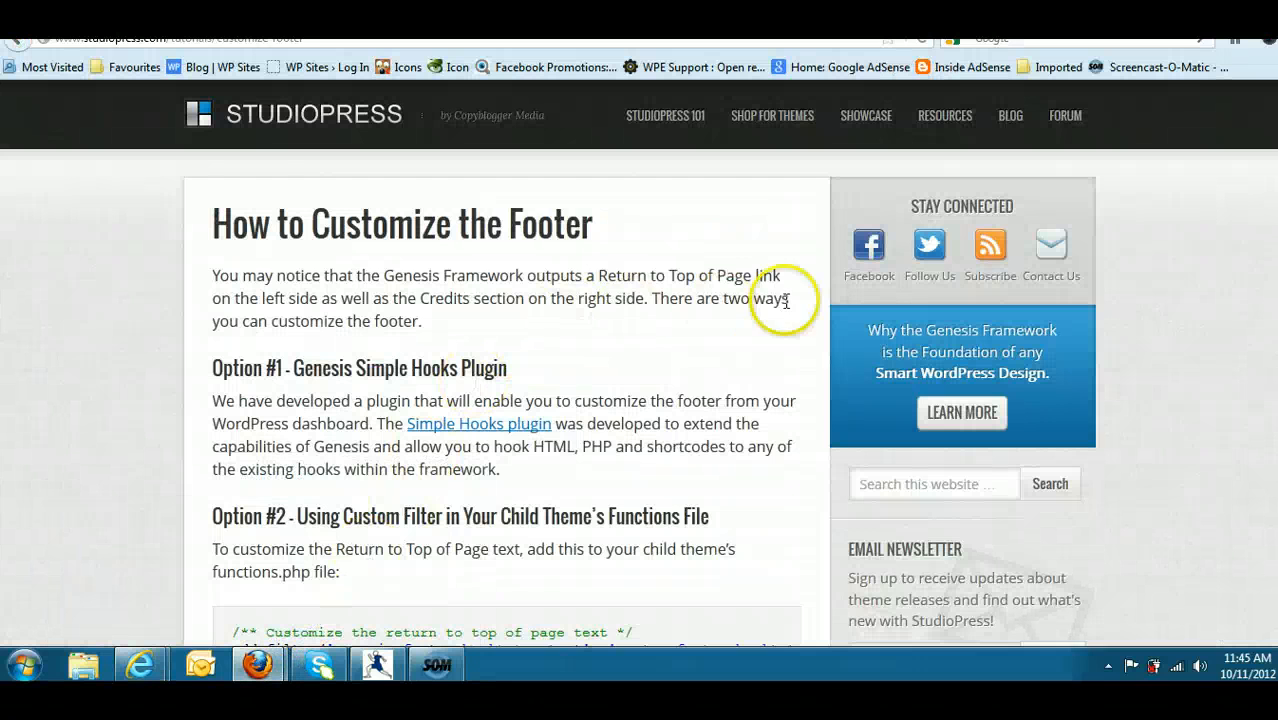
scroll(640, 364, down, 5)
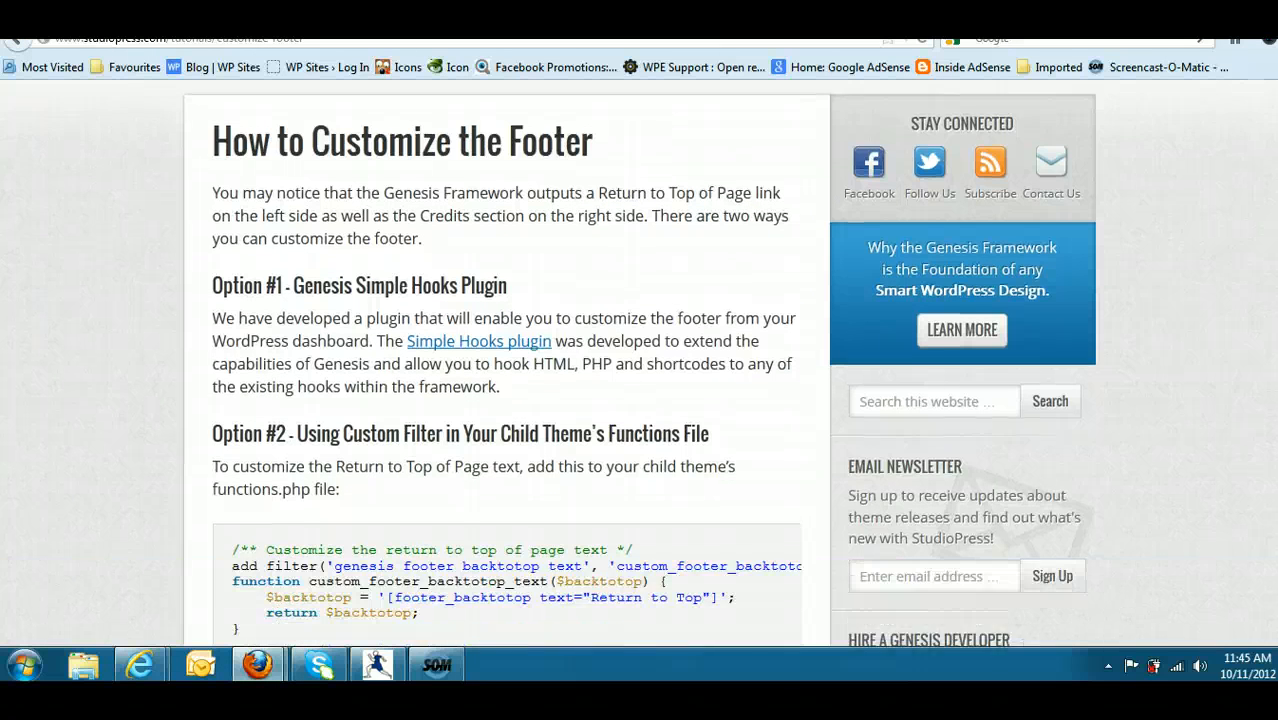
scroll(815, 341, down, 1)
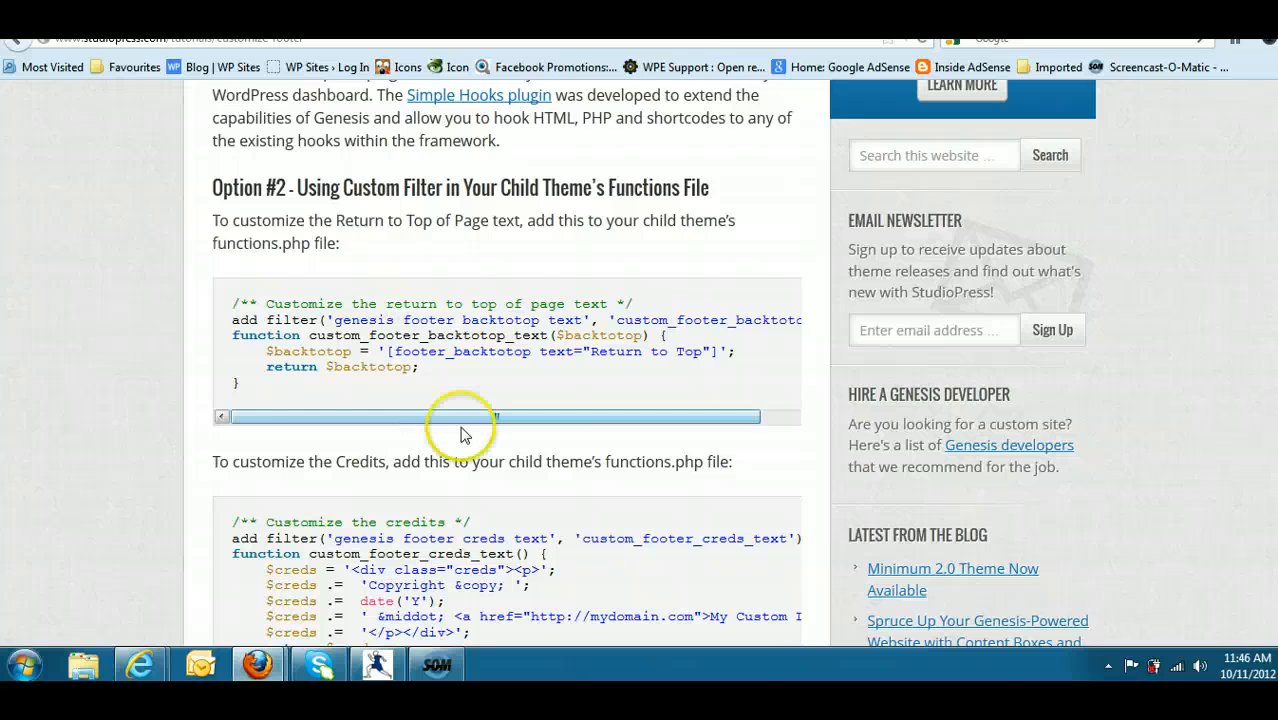
- Review the tutorial's remaining footer code for the credits, the entire footer and the centering CSS, then return to Option #1
scroll(640, 365, down, 6)
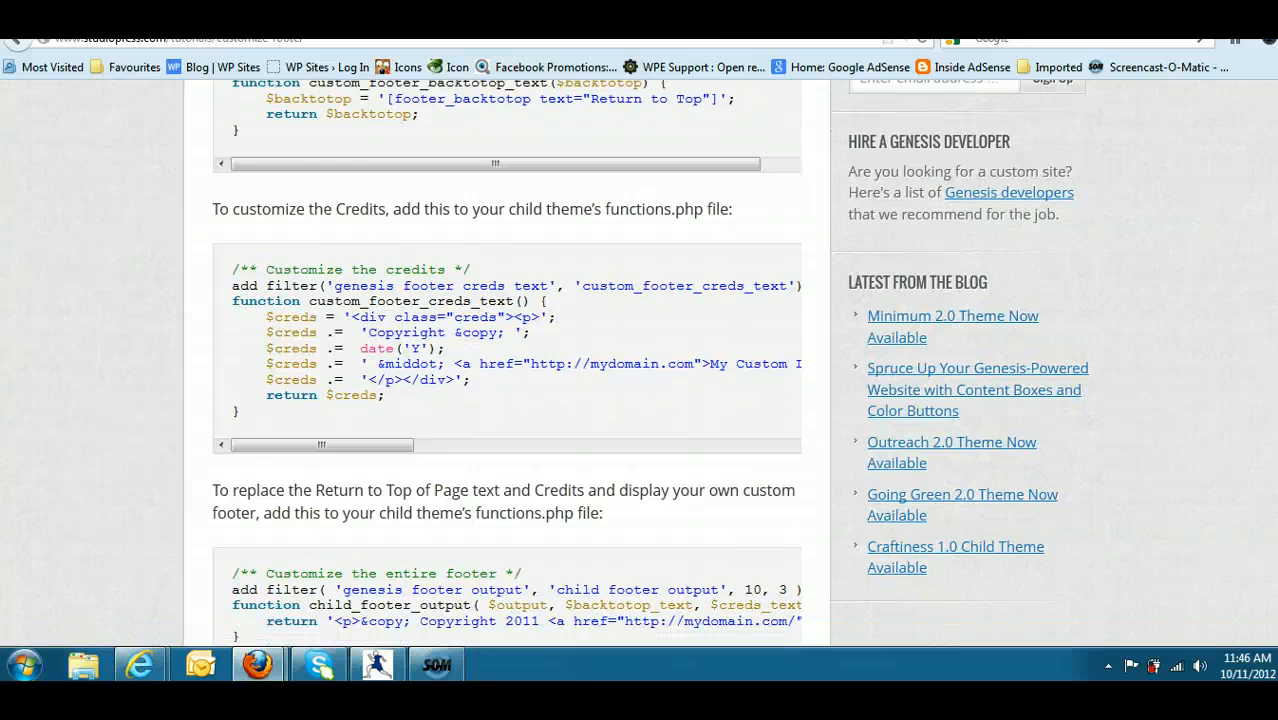
scroll(640, 365, down, 5)
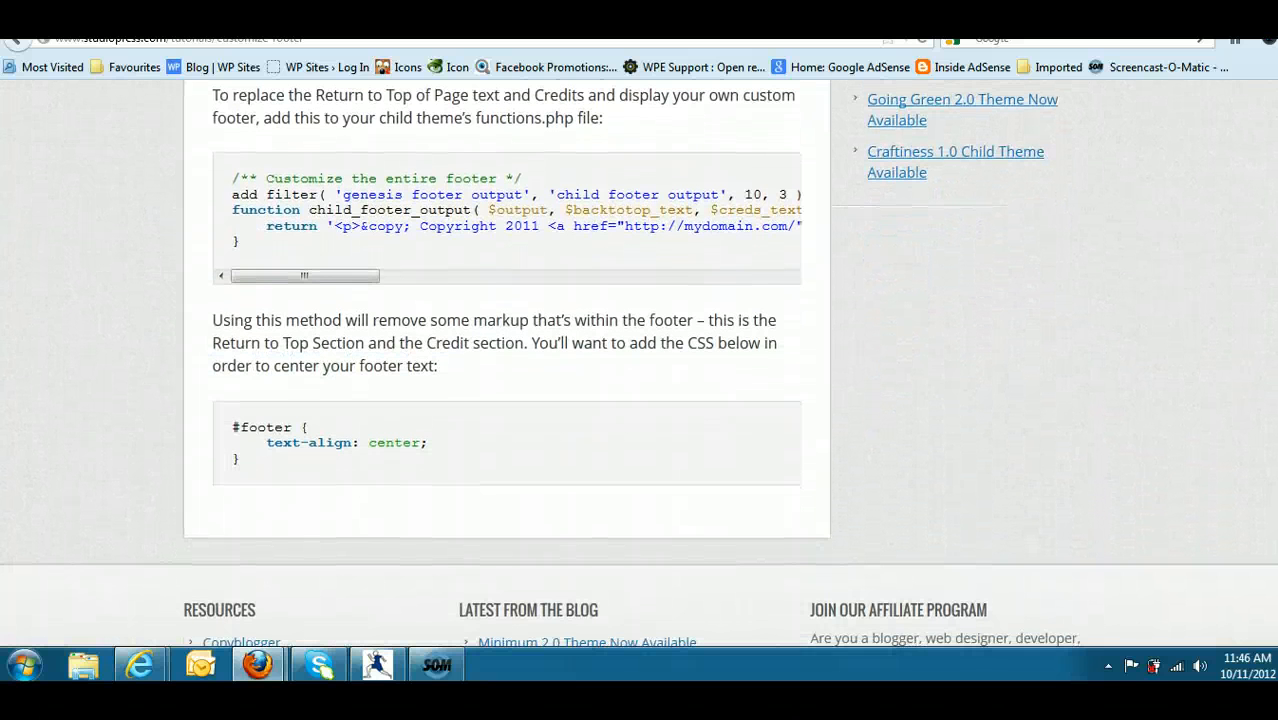
scroll(640, 365, up, 1)
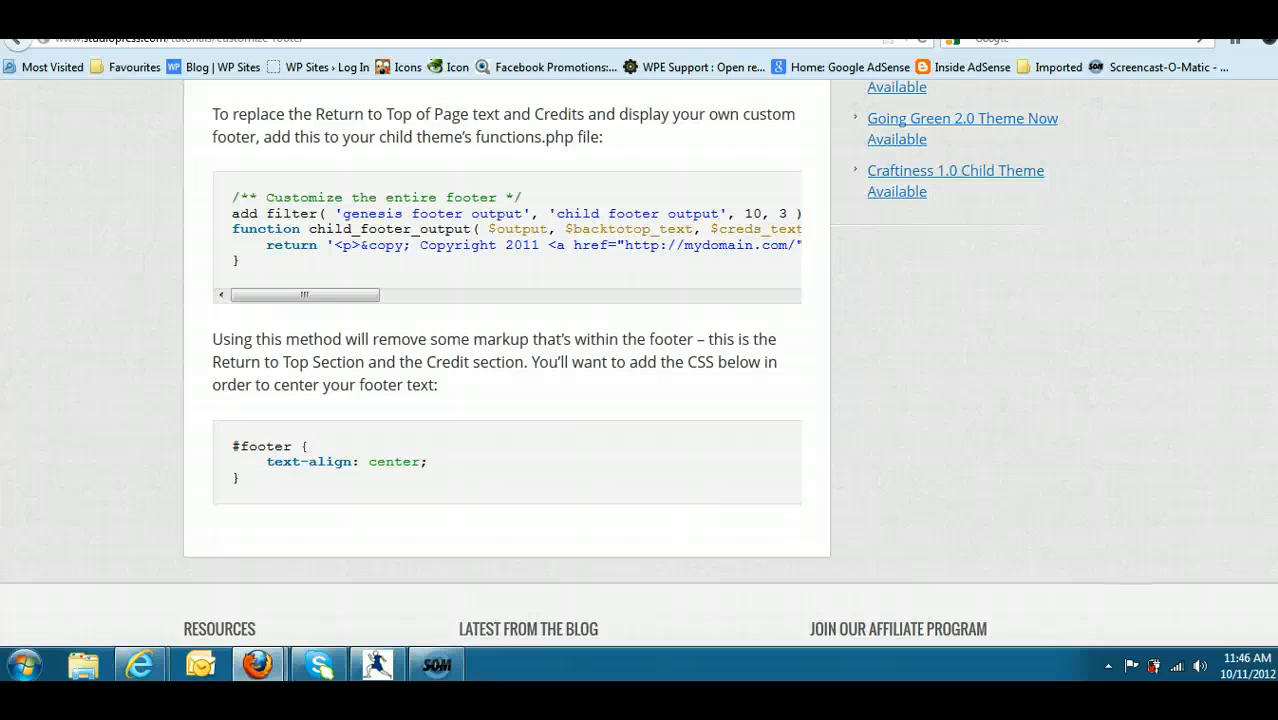
scroll(530, 282, up, 16)
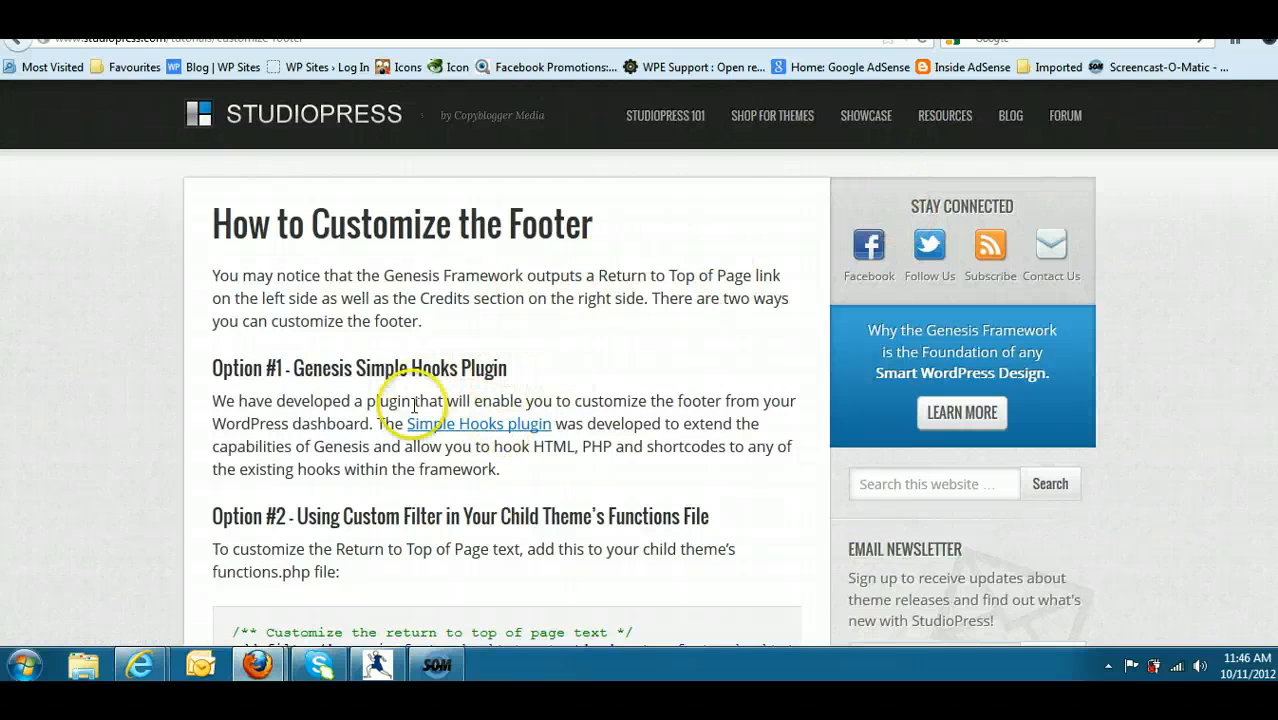
- Copy the plugin name "Simple Hooks Plugin" from the Option #1 heading of the footer tutorial
drag(509, 368, 356, 370)
right_click(356, 370)
click(396, 381)
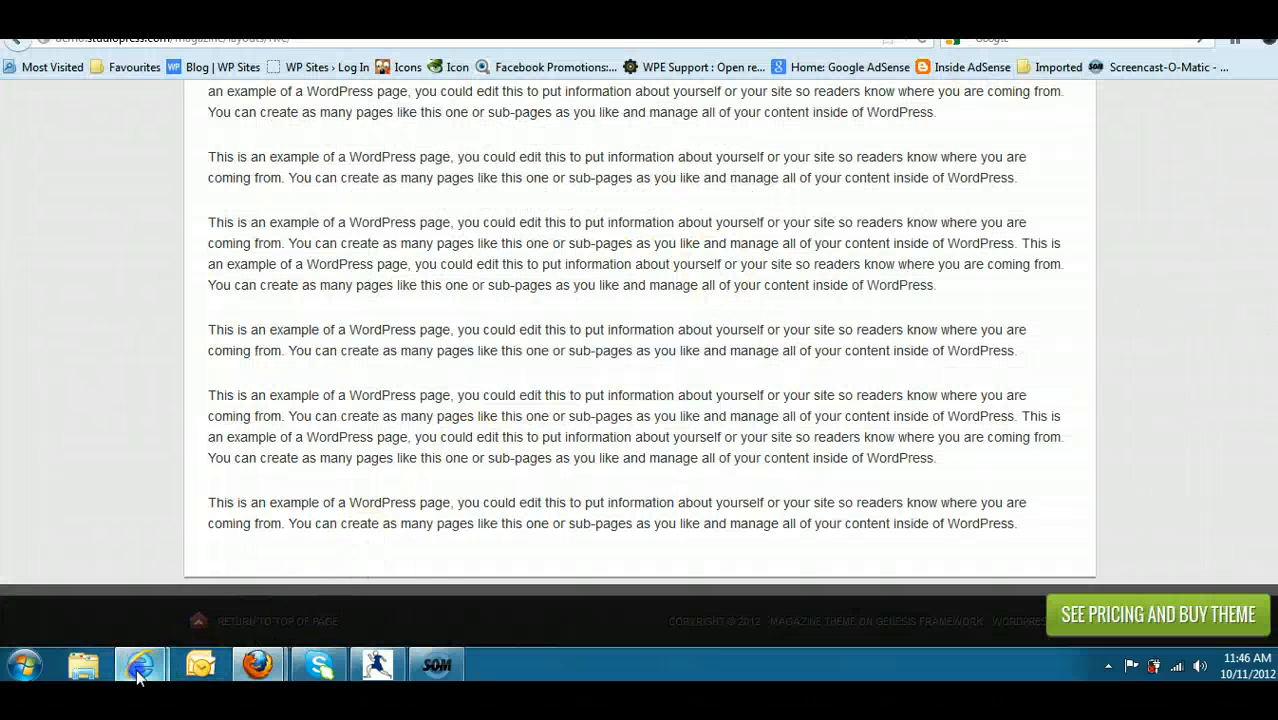
- Switch to the WordPress dashboard in Internet Explorer and search the installable plugins for "Simple Hooks Plugin"
mouse_move(140, 664)
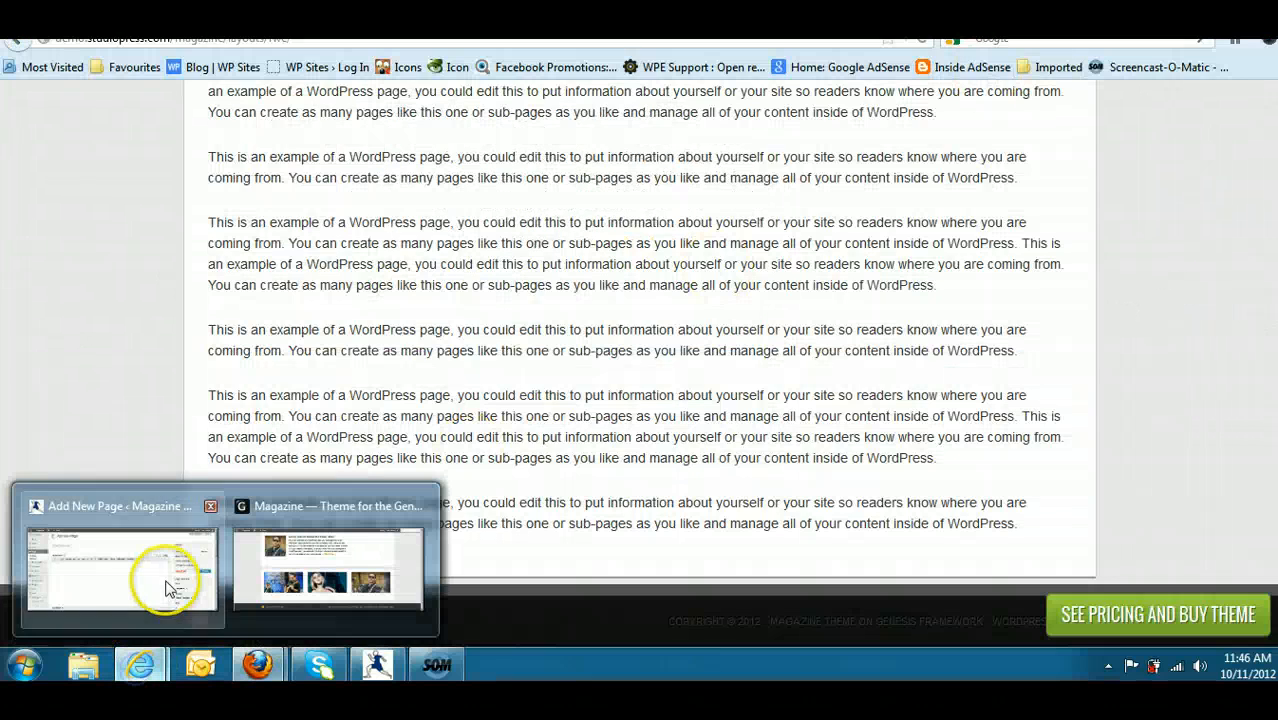
click(166, 588)
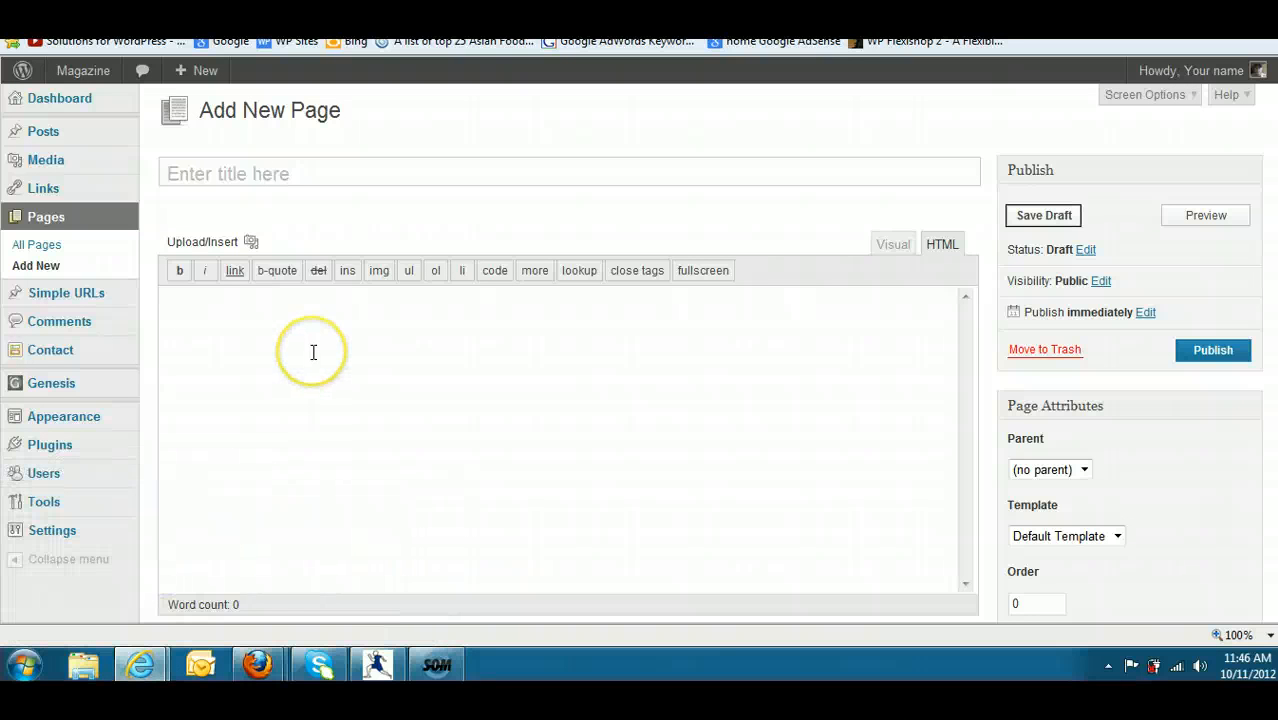
mouse_move(80, 451)
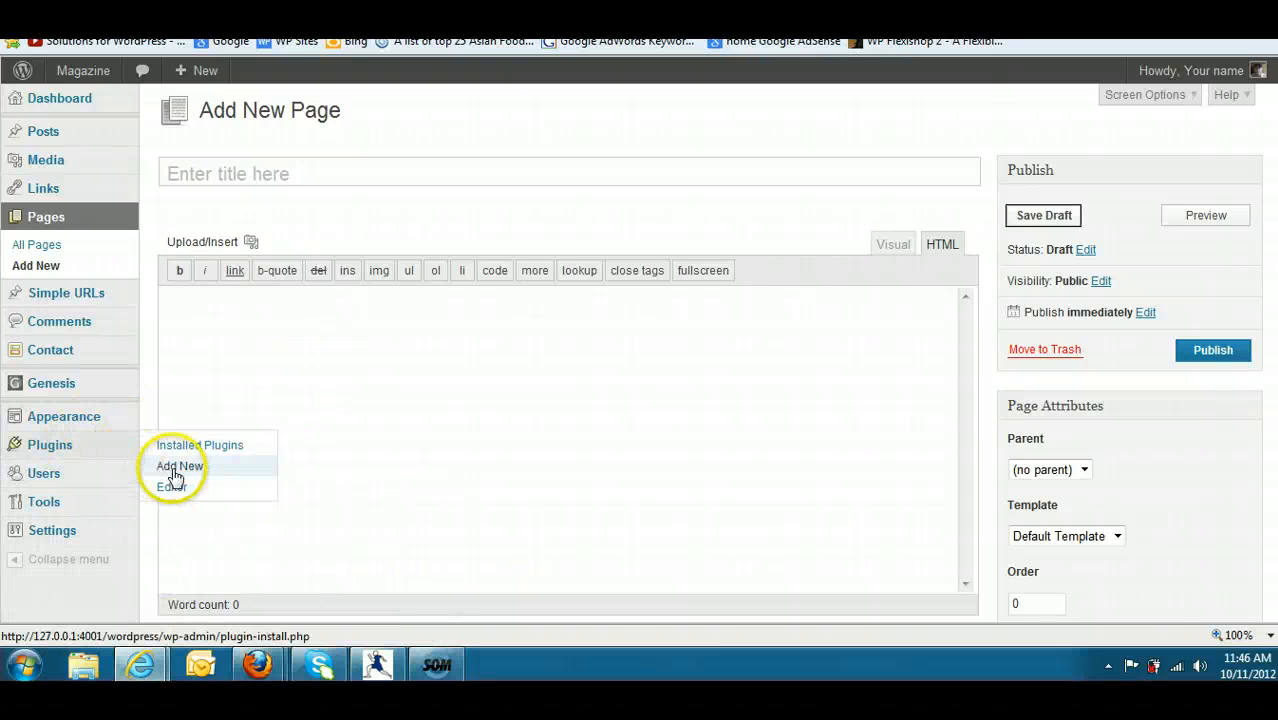
click(172, 470)
click(245, 262)
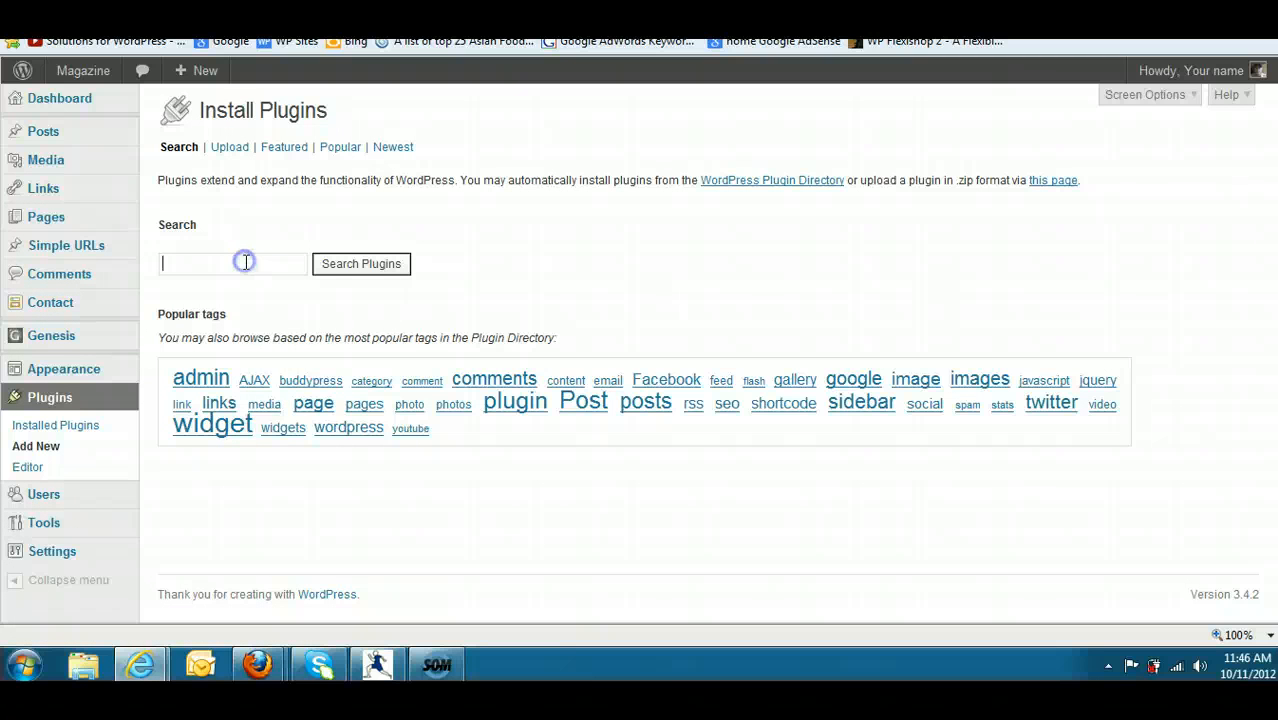
right_click(245, 262)
click(290, 343)
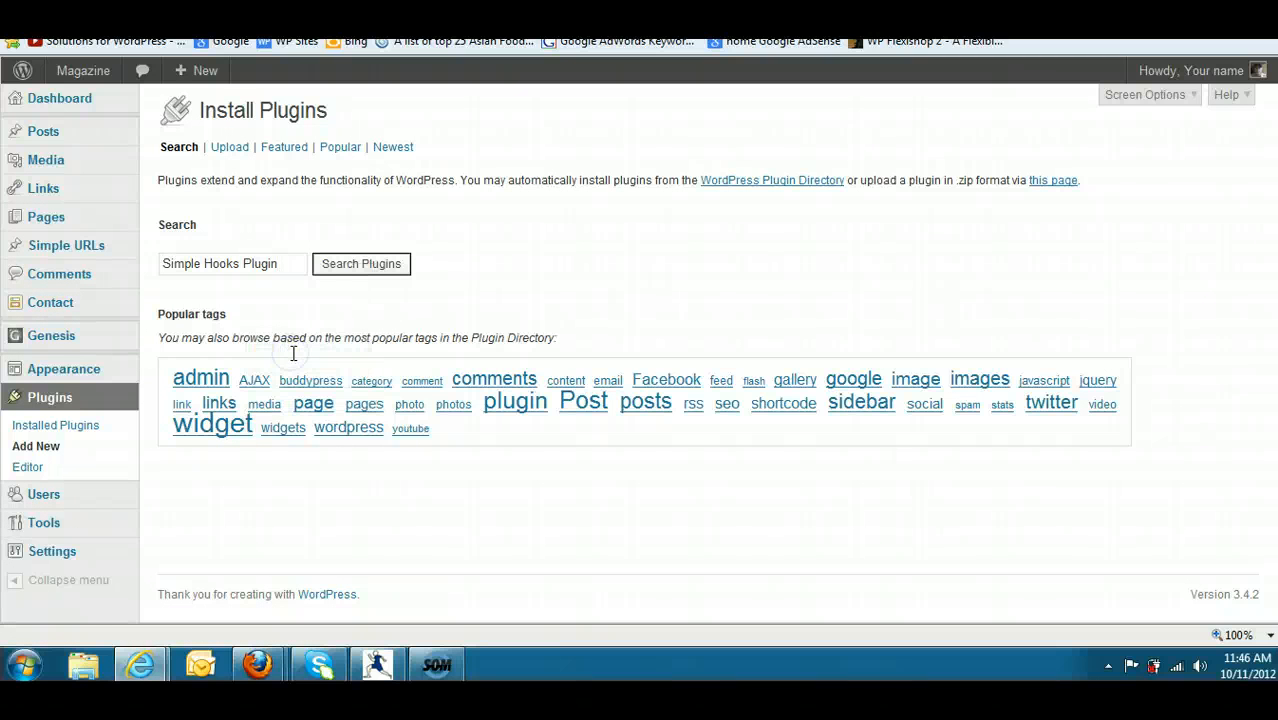
click(370, 268)
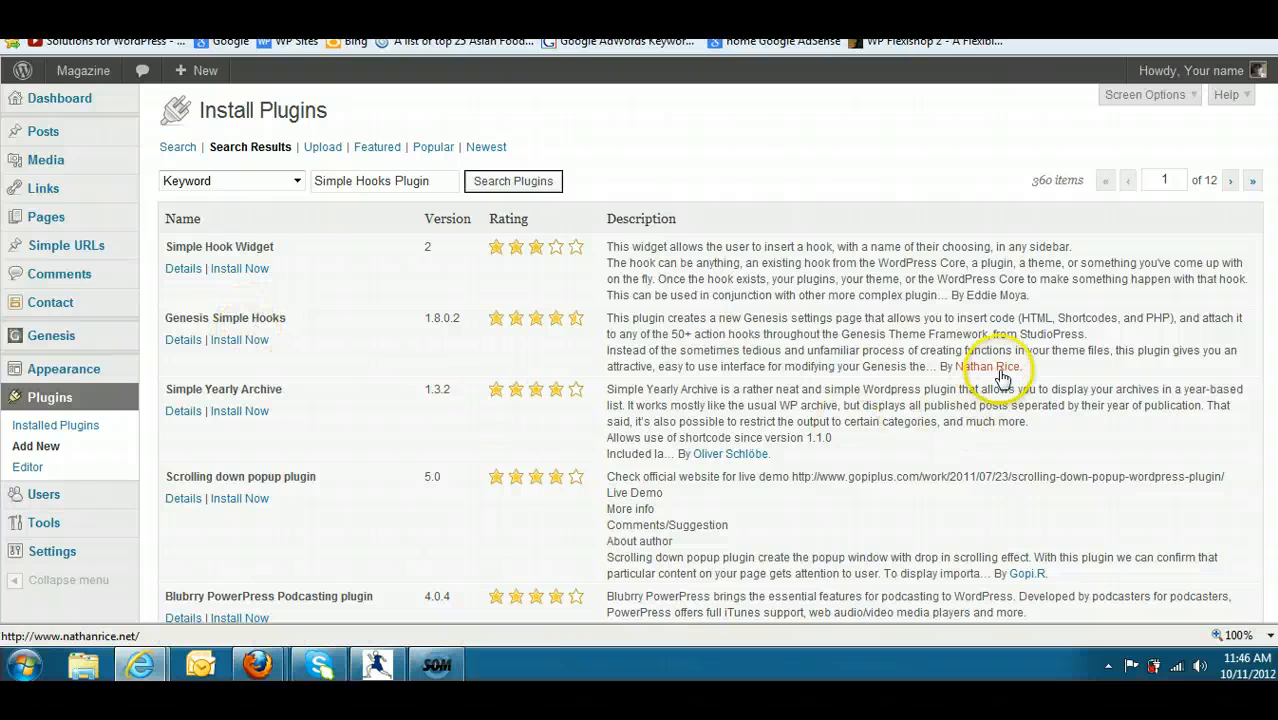
- Install and activate the Genesis Simple Hooks plugin
click(246, 342)
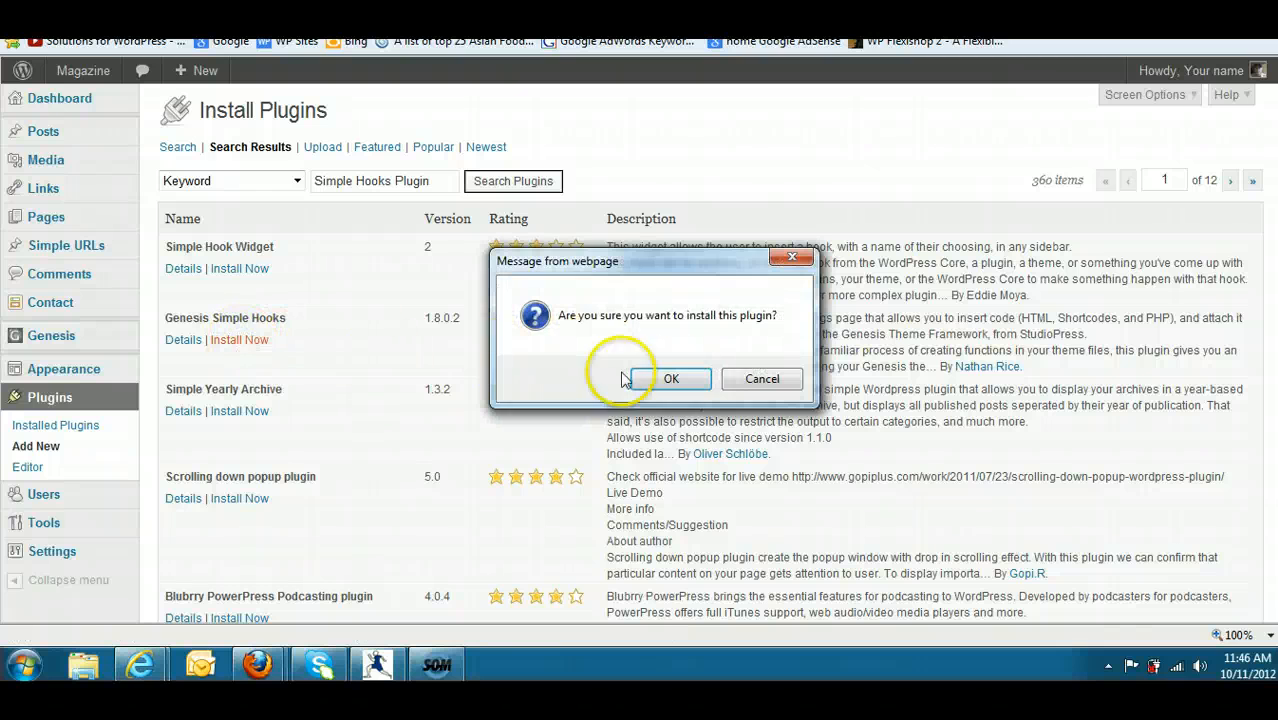
click(668, 378)
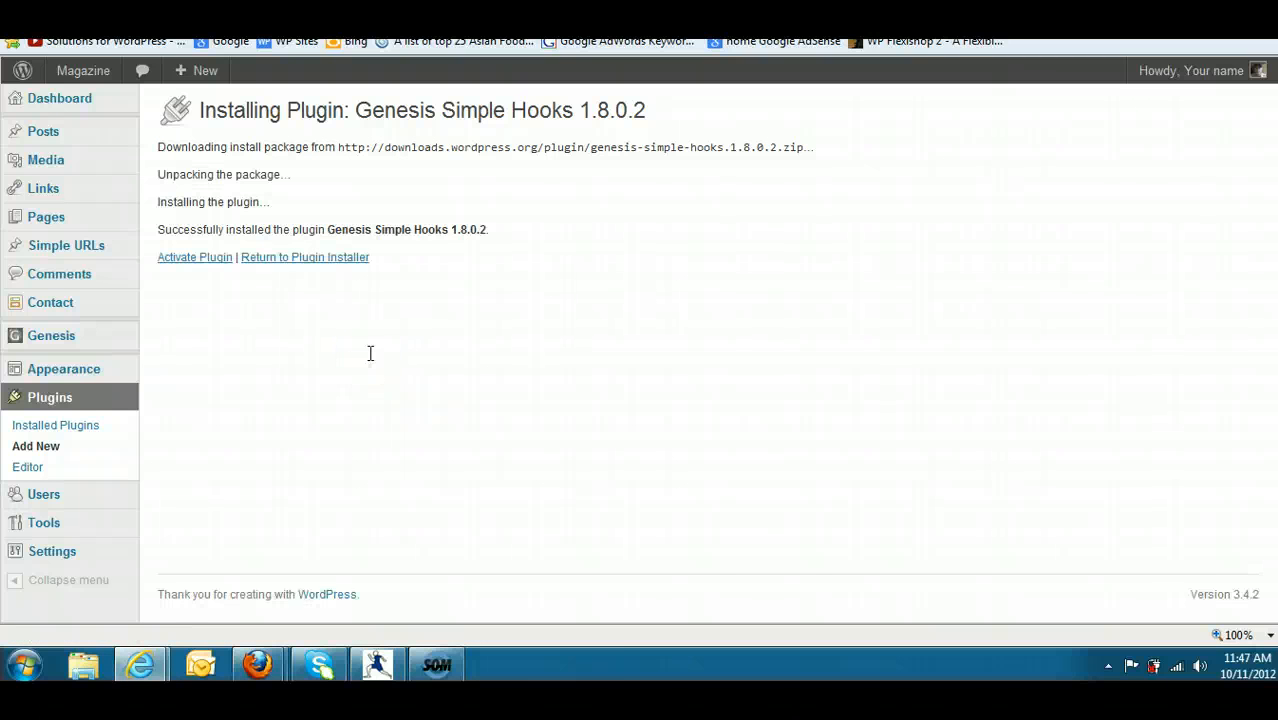
click(209, 262)
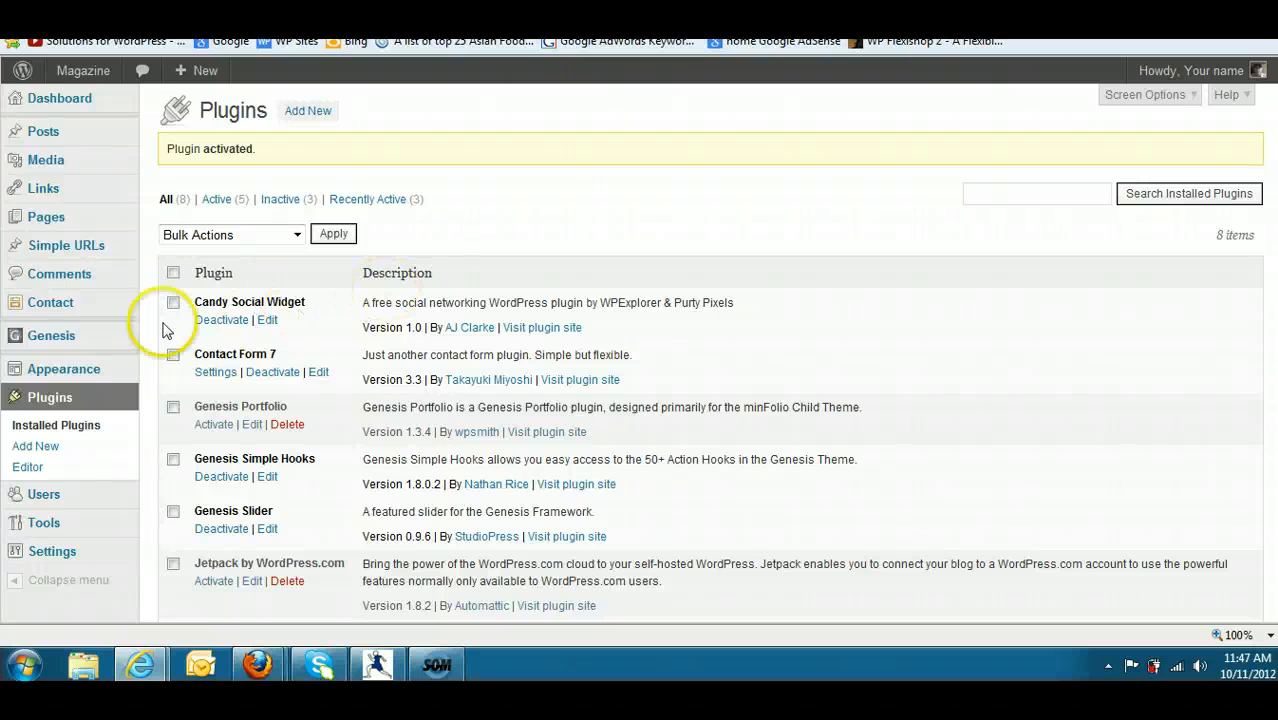
- Open the Genesis Simple Hooks settings and look through the available hook sections
mouse_move(90, 344)
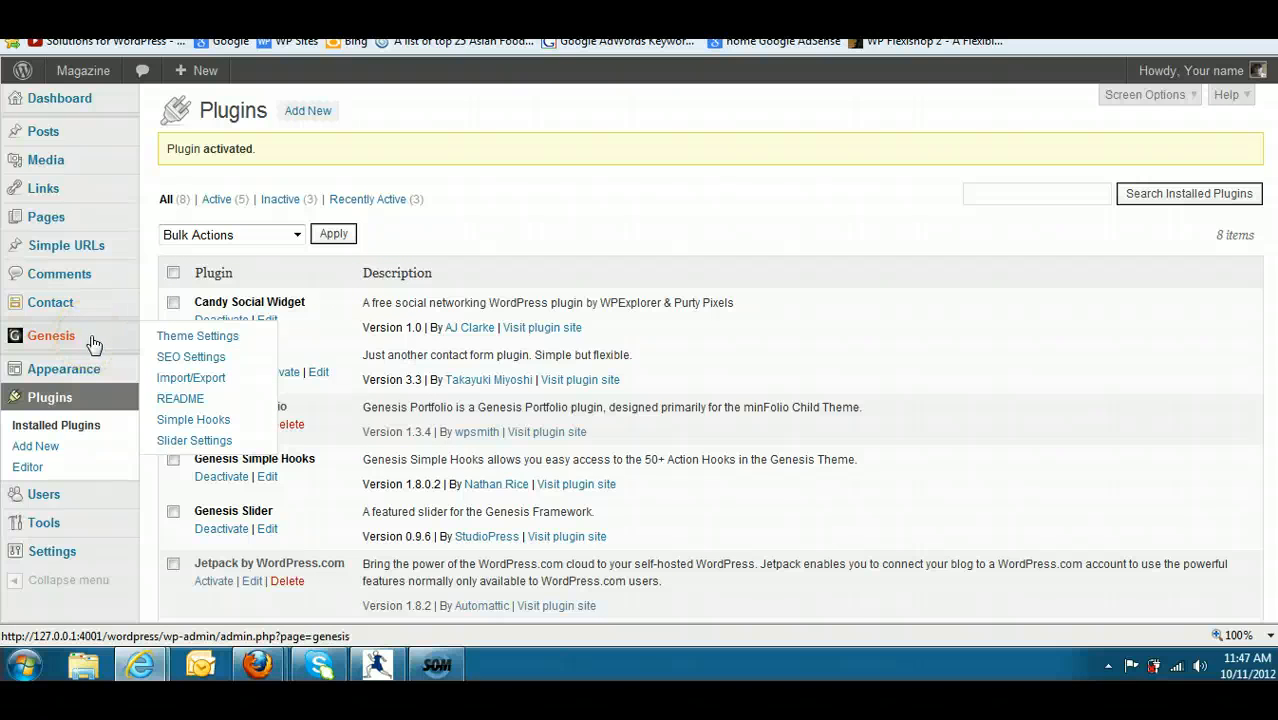
click(210, 421)
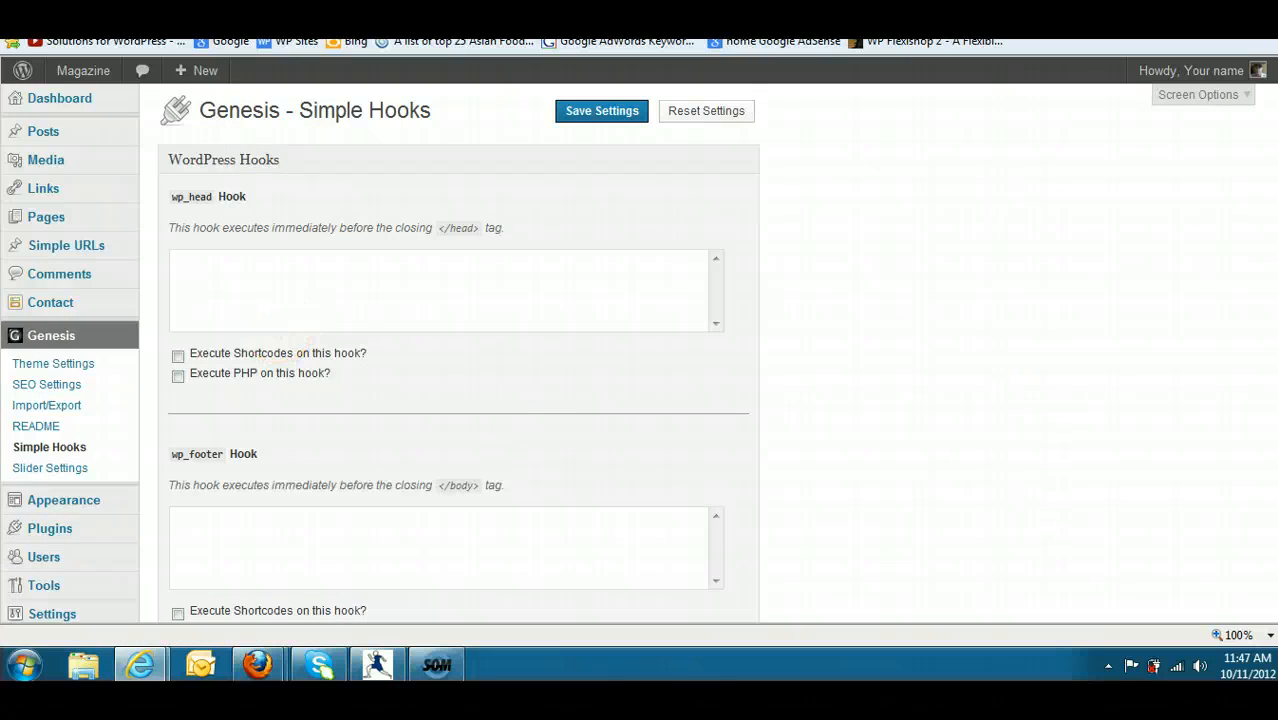
scroll(458, 350, down, 20)
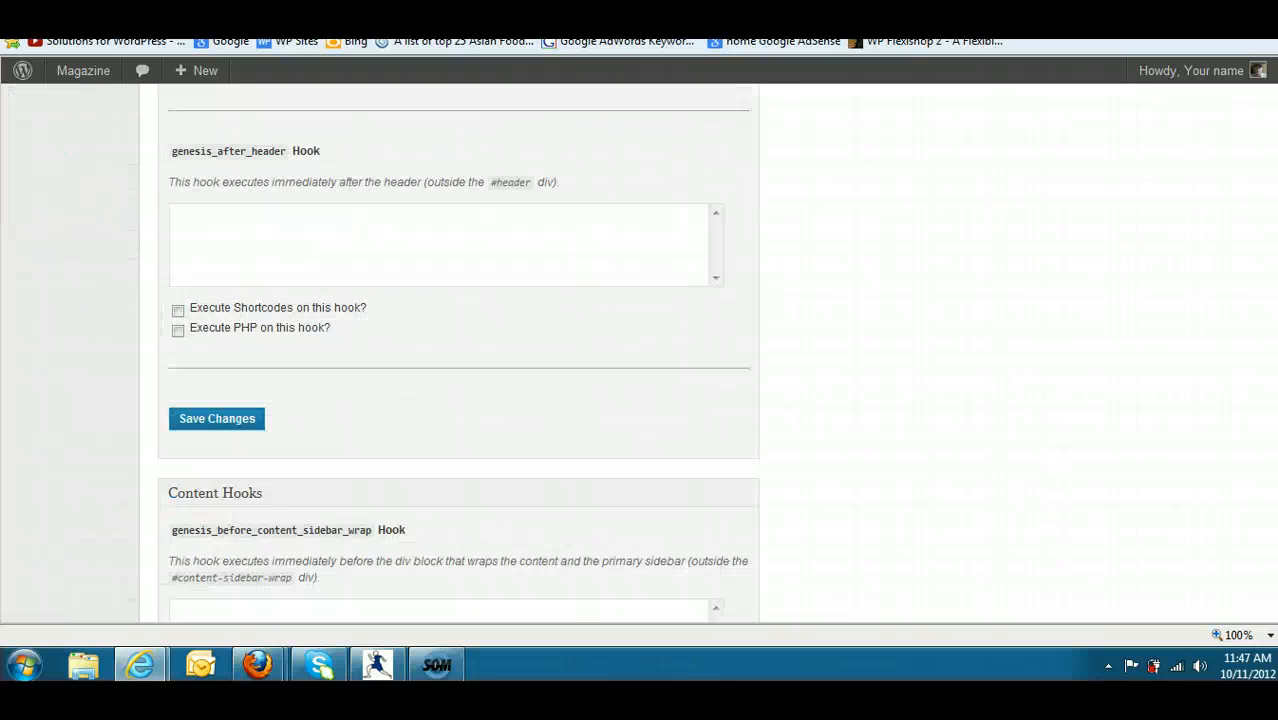
scroll(458, 350, down, 20)
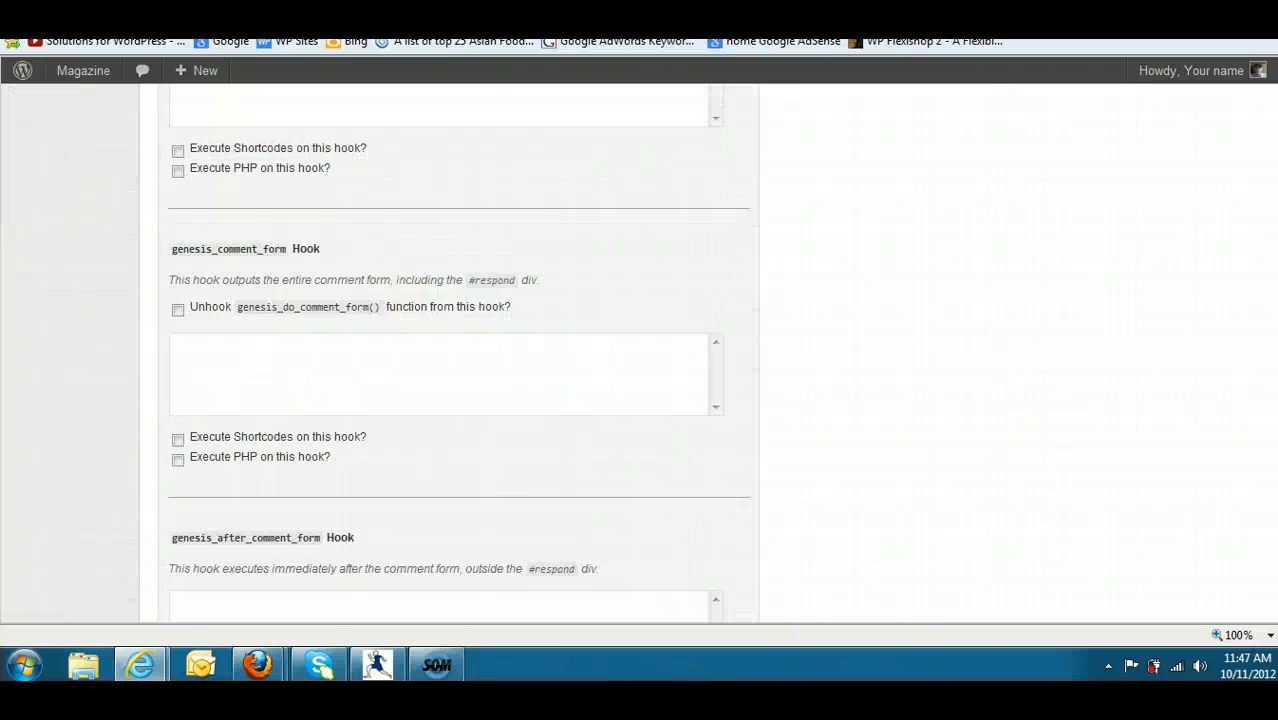
scroll(458, 350, down, 3)
scroll(458, 350, up, 20)
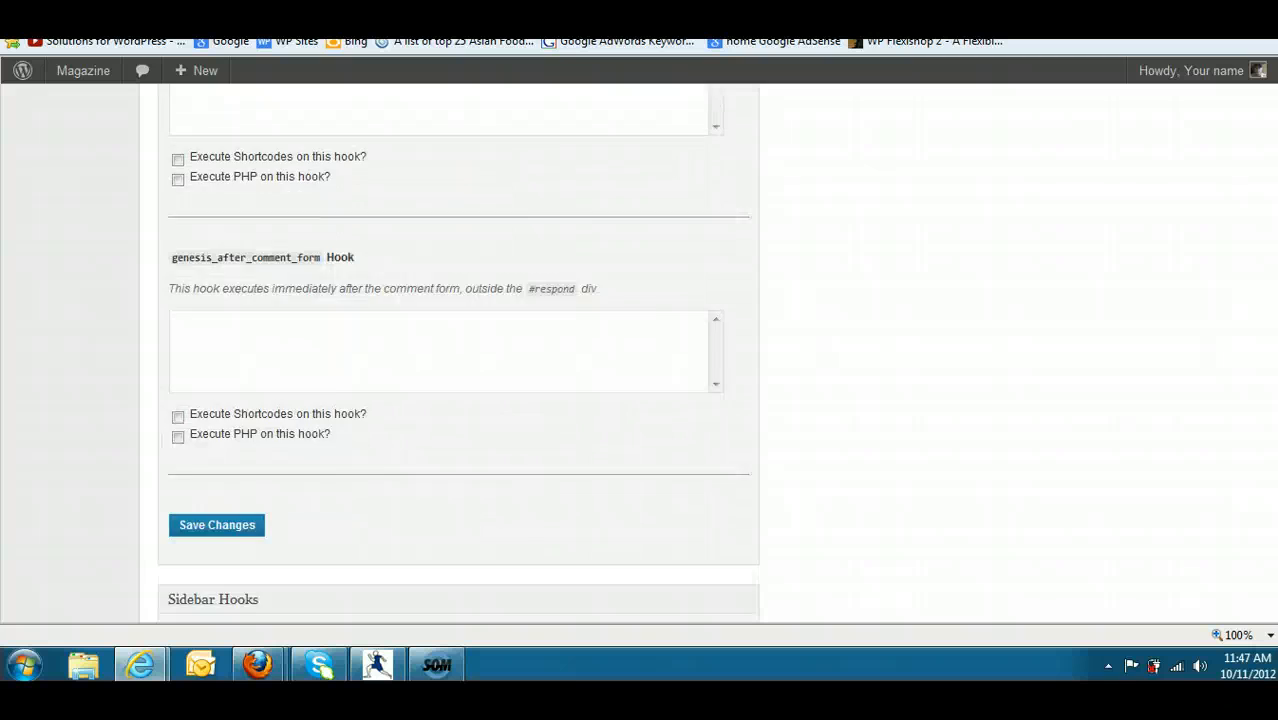
scroll(458, 350, up, 4)
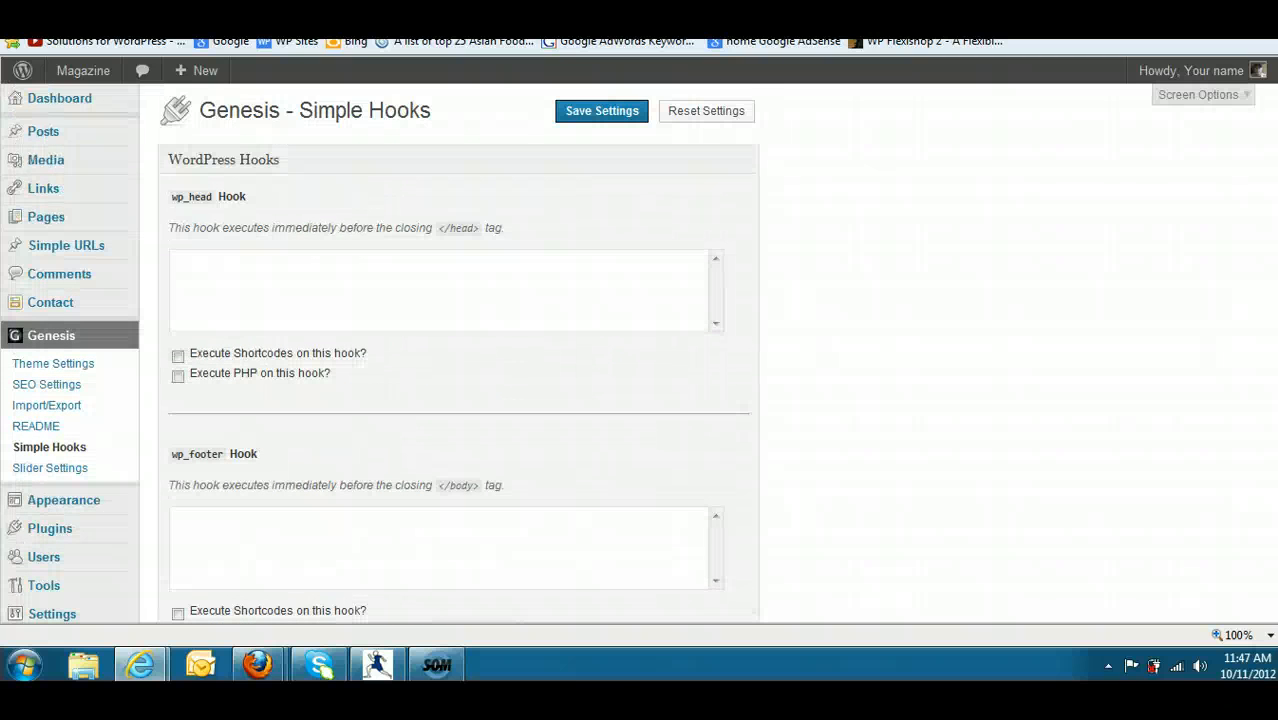
- Unhook the genesis_do_footer() function from the genesis_footer hook and save the settings
scroll(672, 418, down, 10)
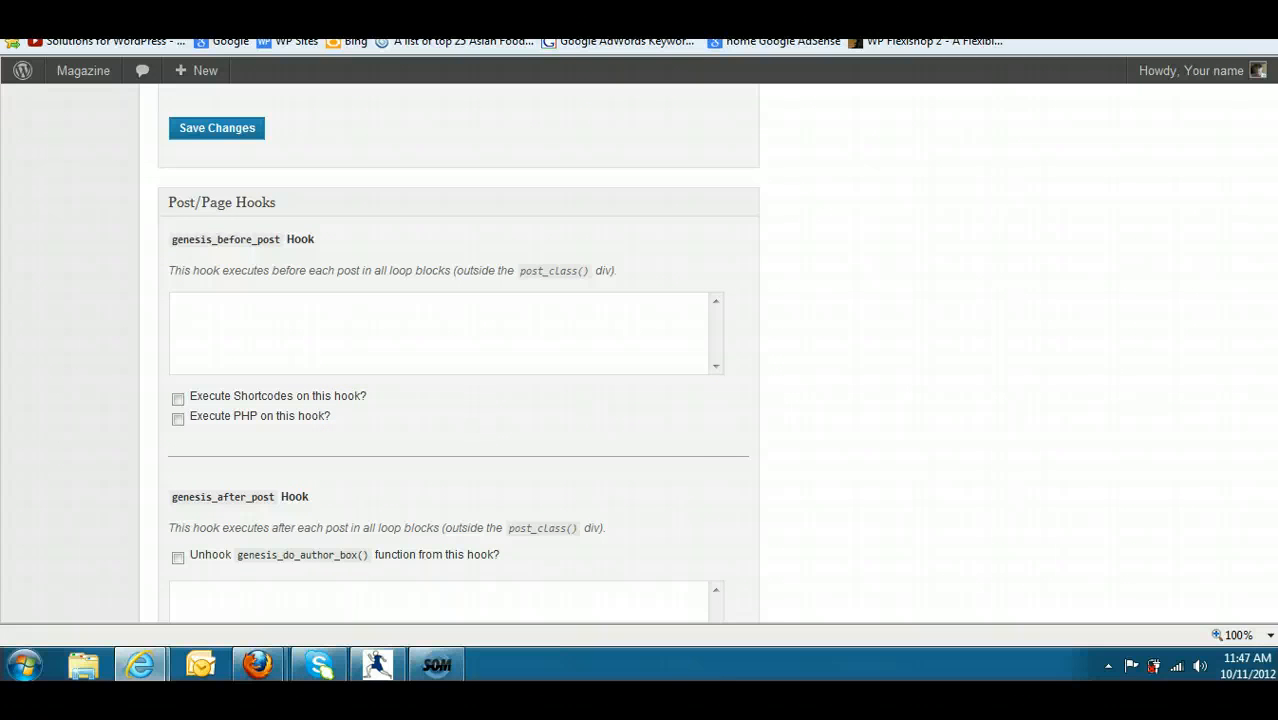
scroll(1255, 297, down, 3)
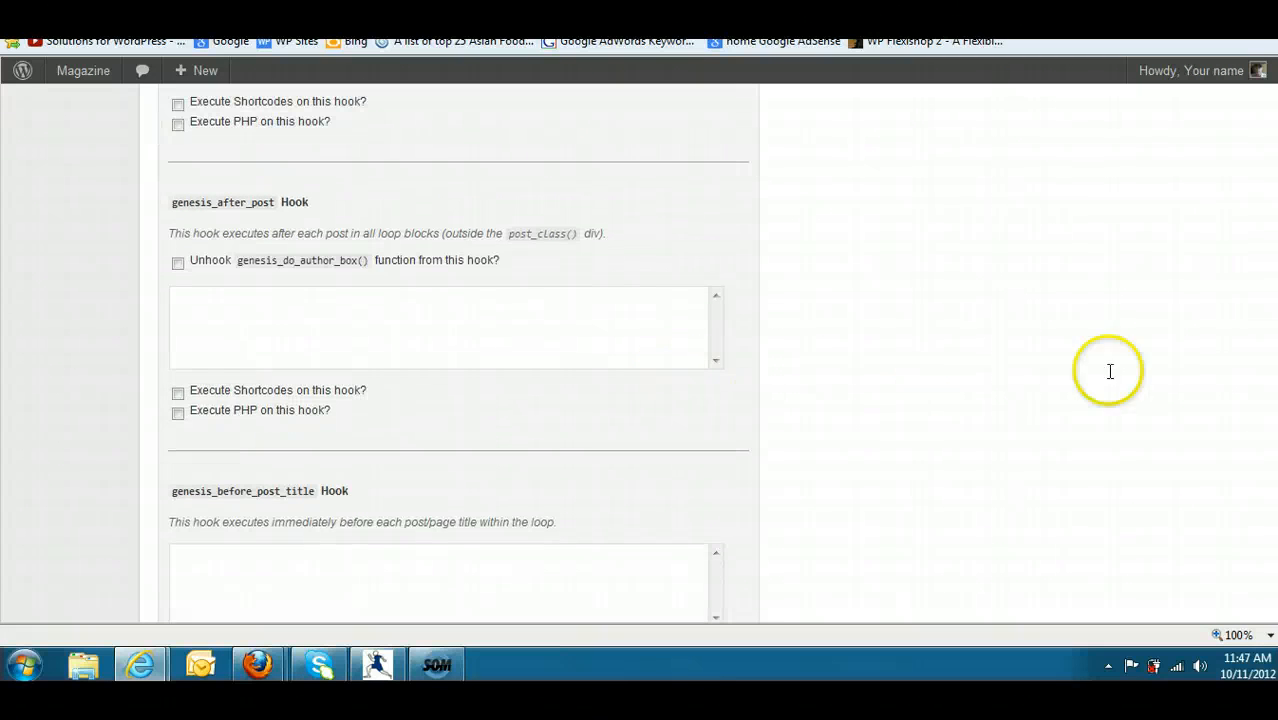
scroll(1255, 297, down, 15)
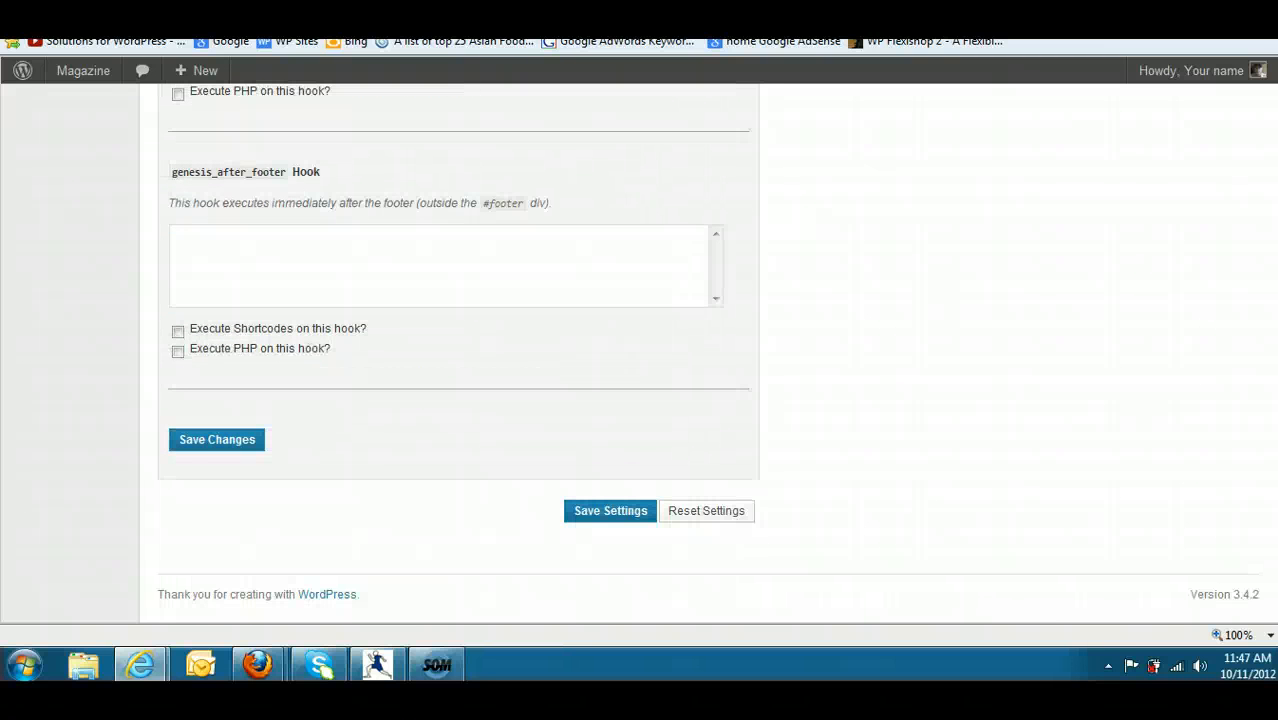
scroll(460, 342, up, 5)
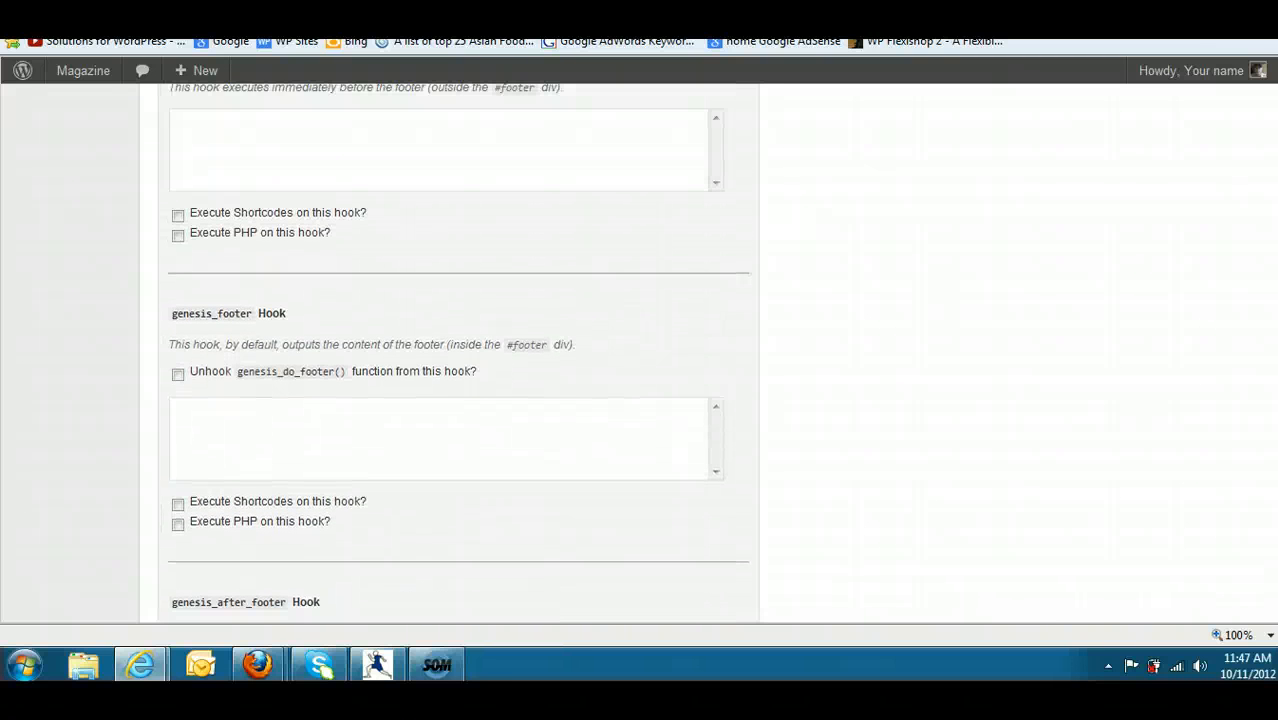
scroll(459, 346, up, 1)
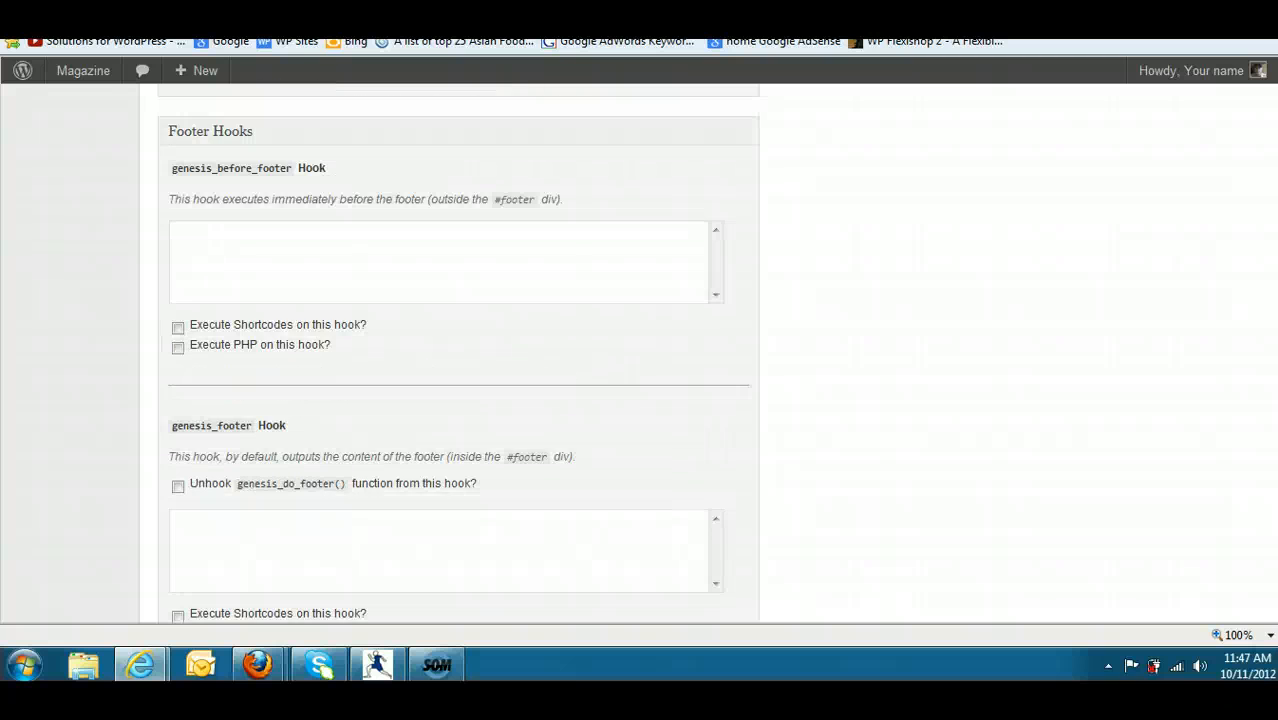
scroll(459, 346, up, 1)
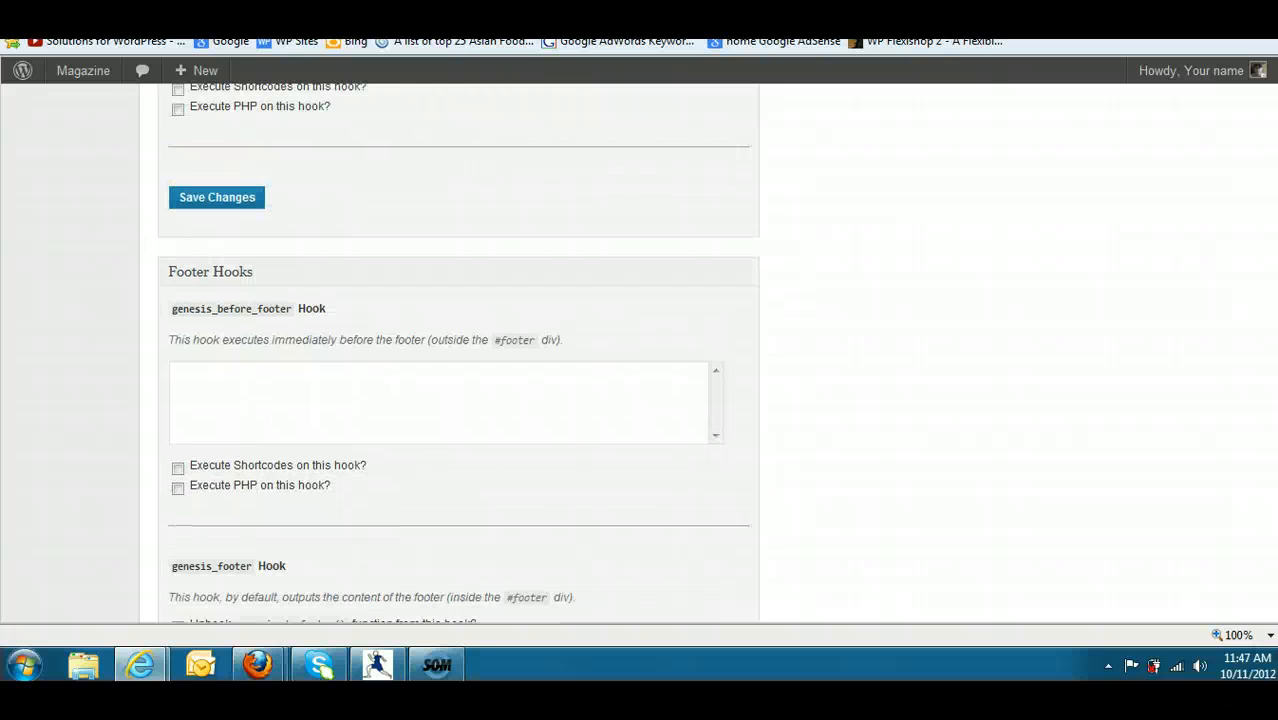
scroll(954, 618, down, 3)
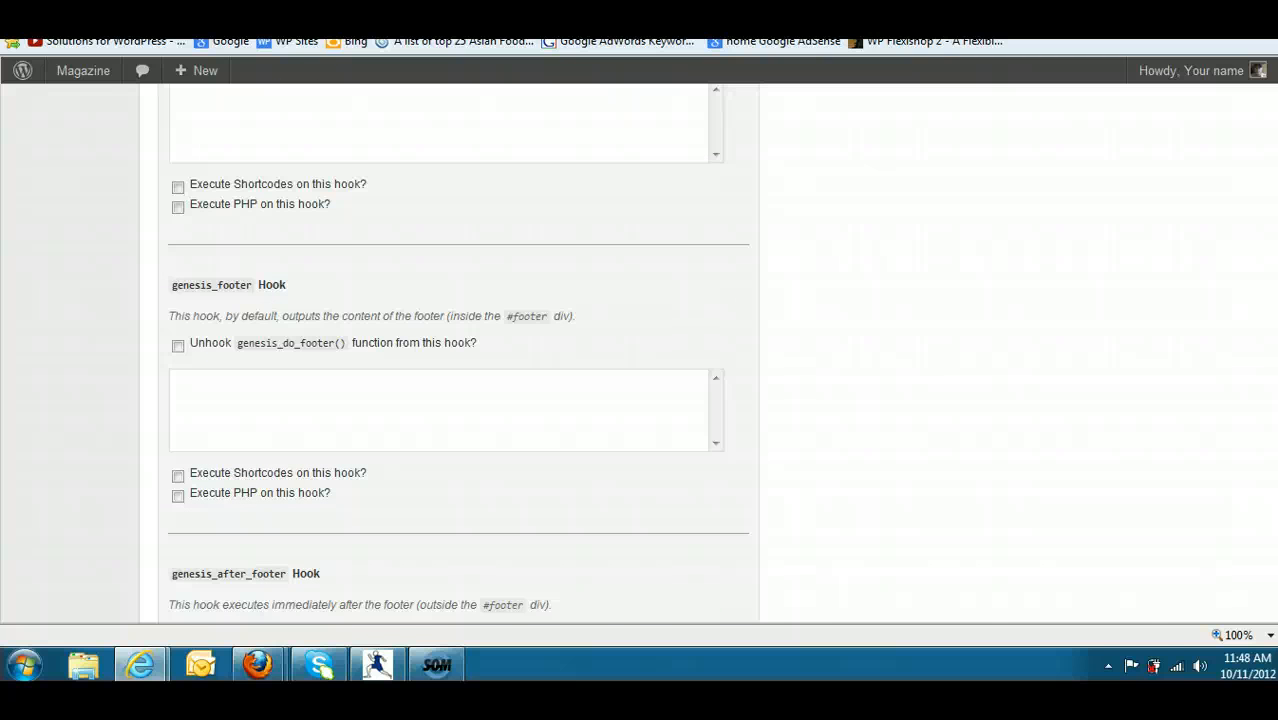
click(317, 372)
click(177, 348)
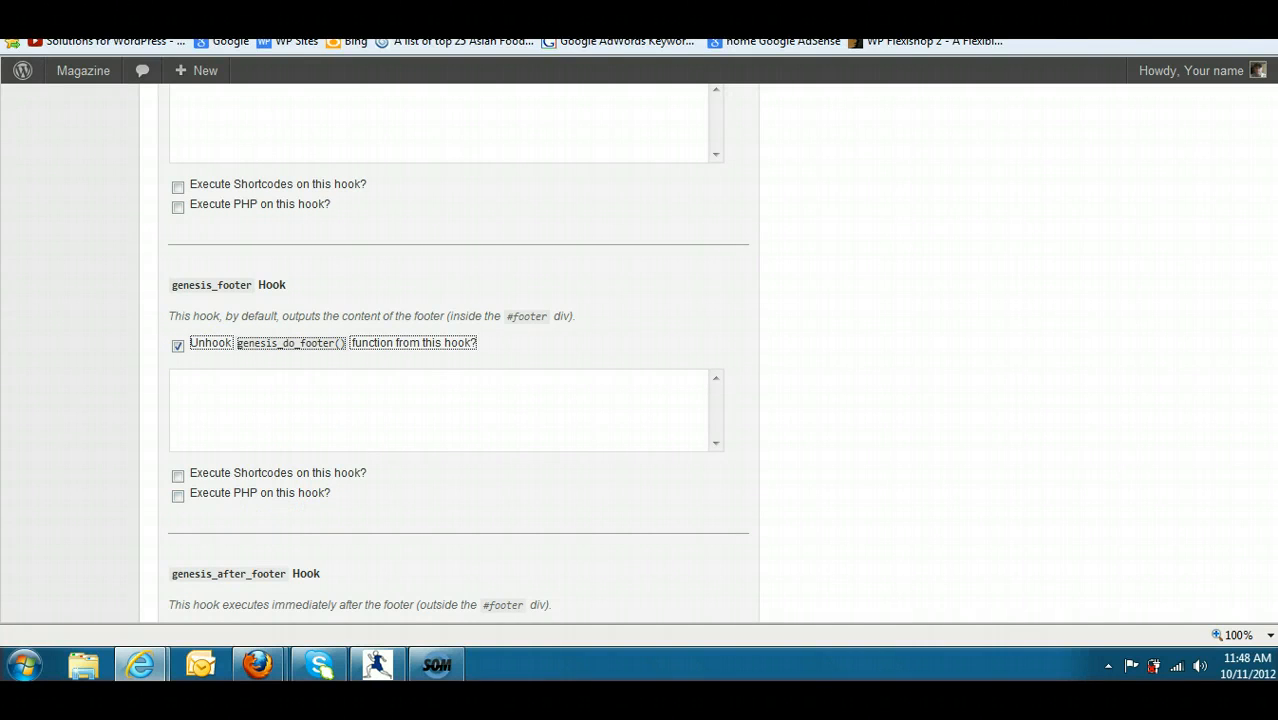
scroll(640, 352, down, 4)
click(607, 516)
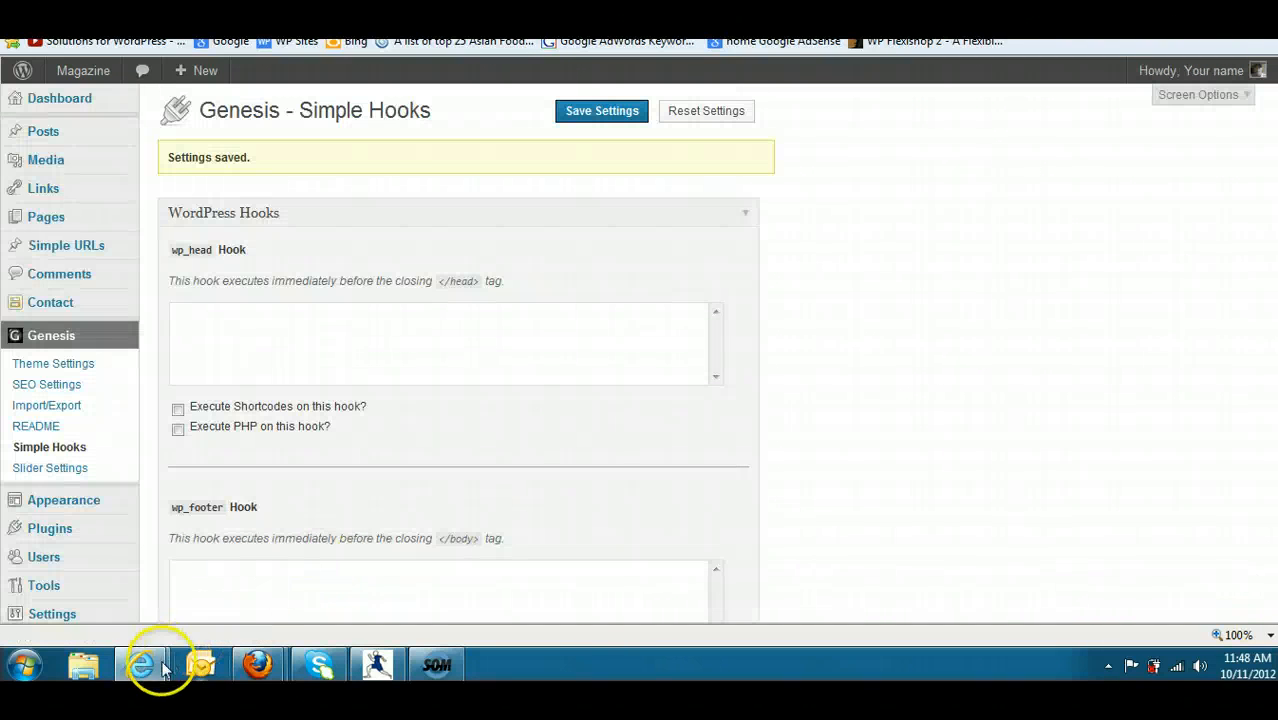
- Check the footer area on the site's home page and return to the Simple Hooks settings
mouse_move(145, 664)
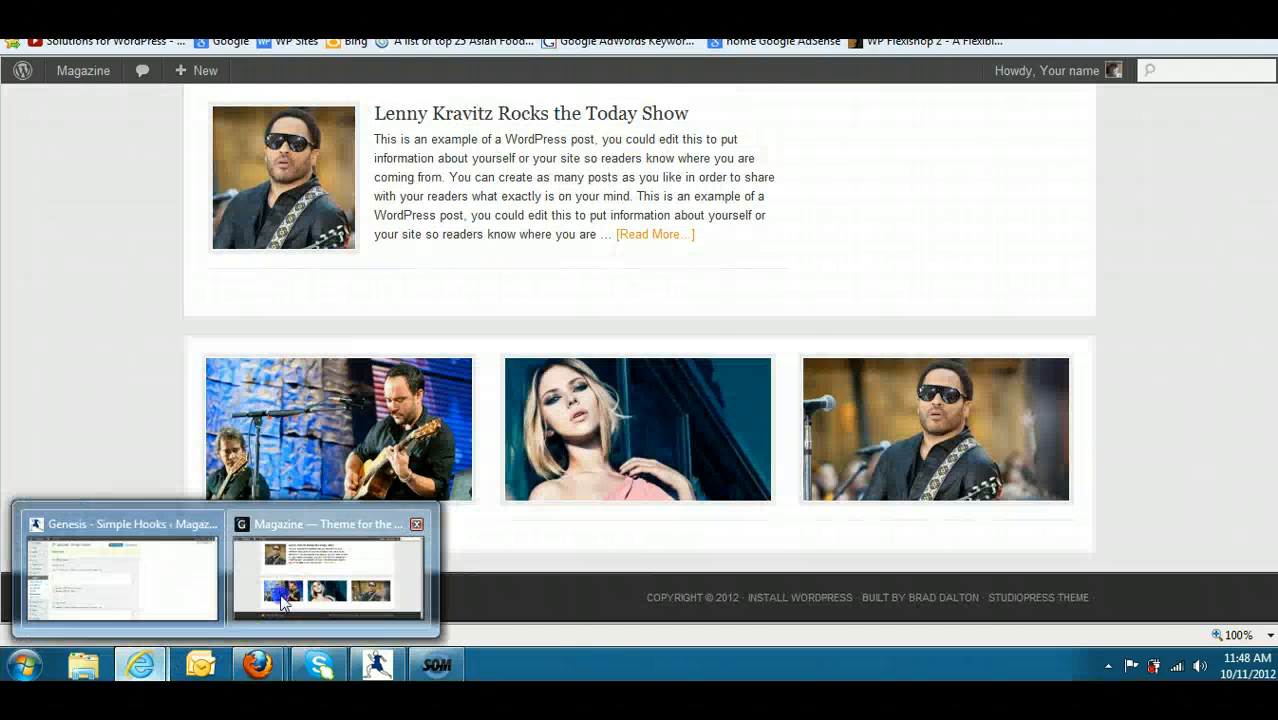
click(275, 585)
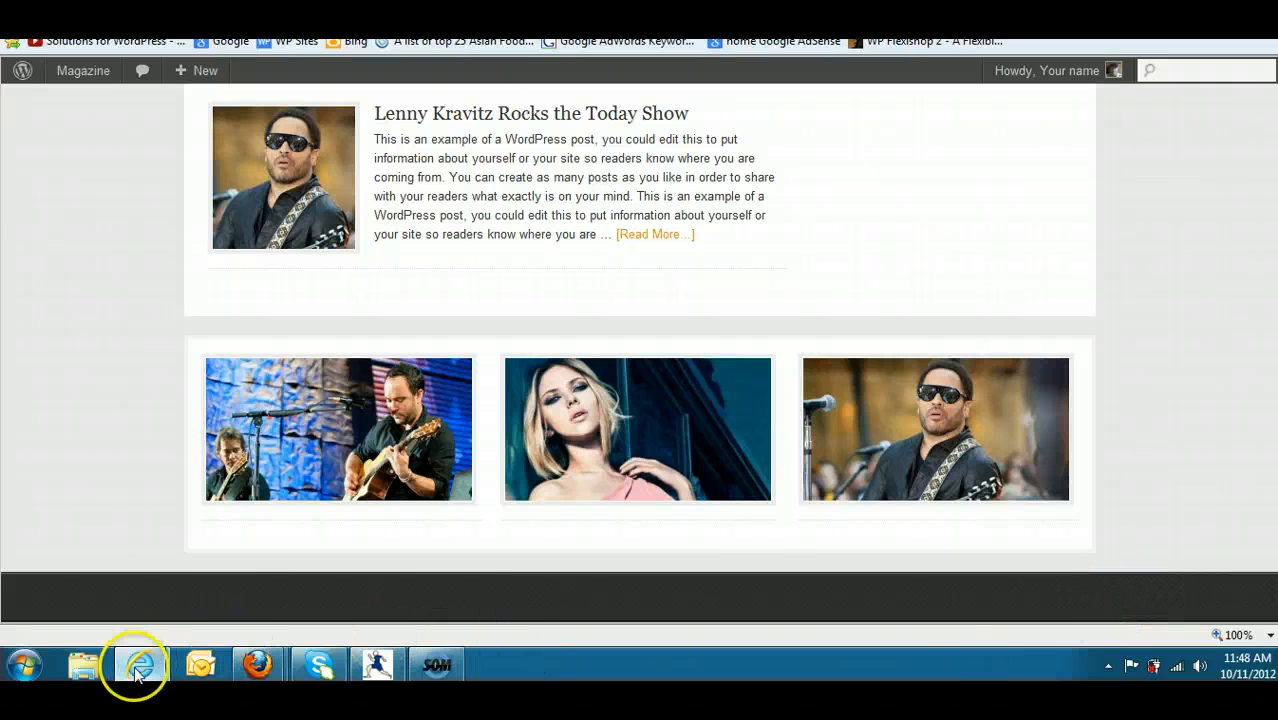
mouse_move(134, 668)
click(184, 620)
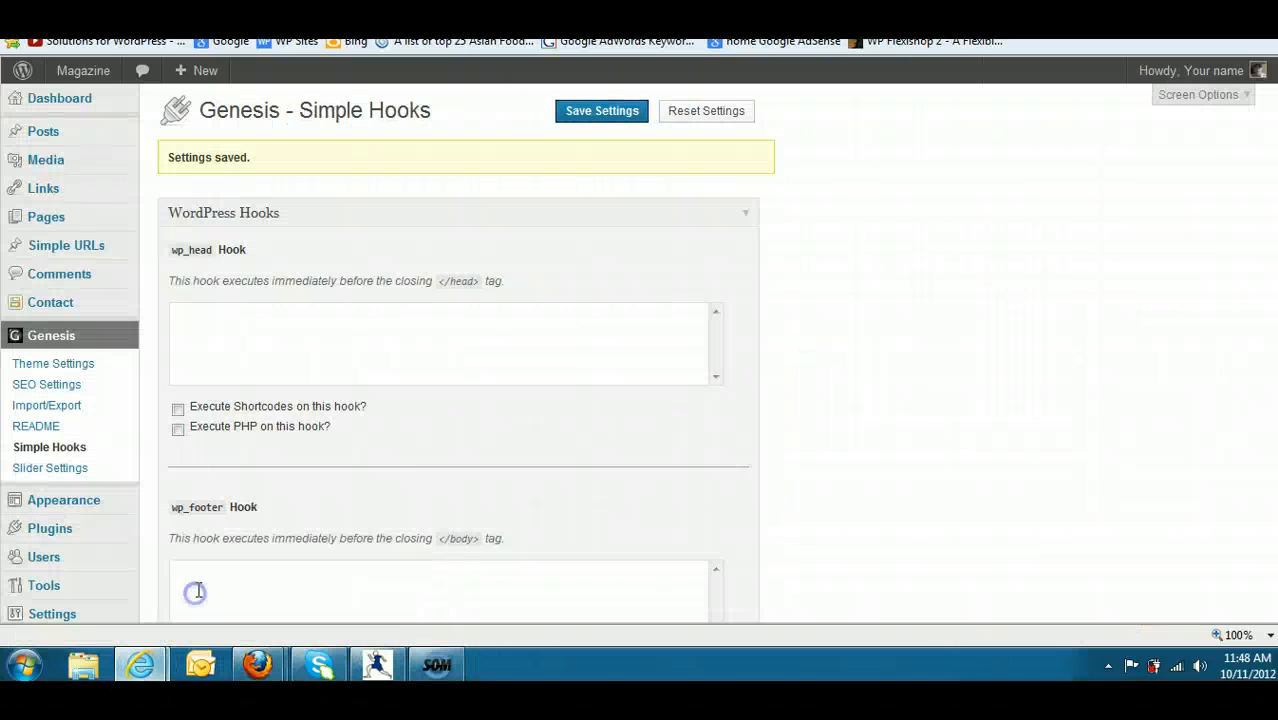
- Start a new post and enter the text "Follow me Twitter" in its HTML editor
mouse_move(68, 185)
mouse_move(70, 138)
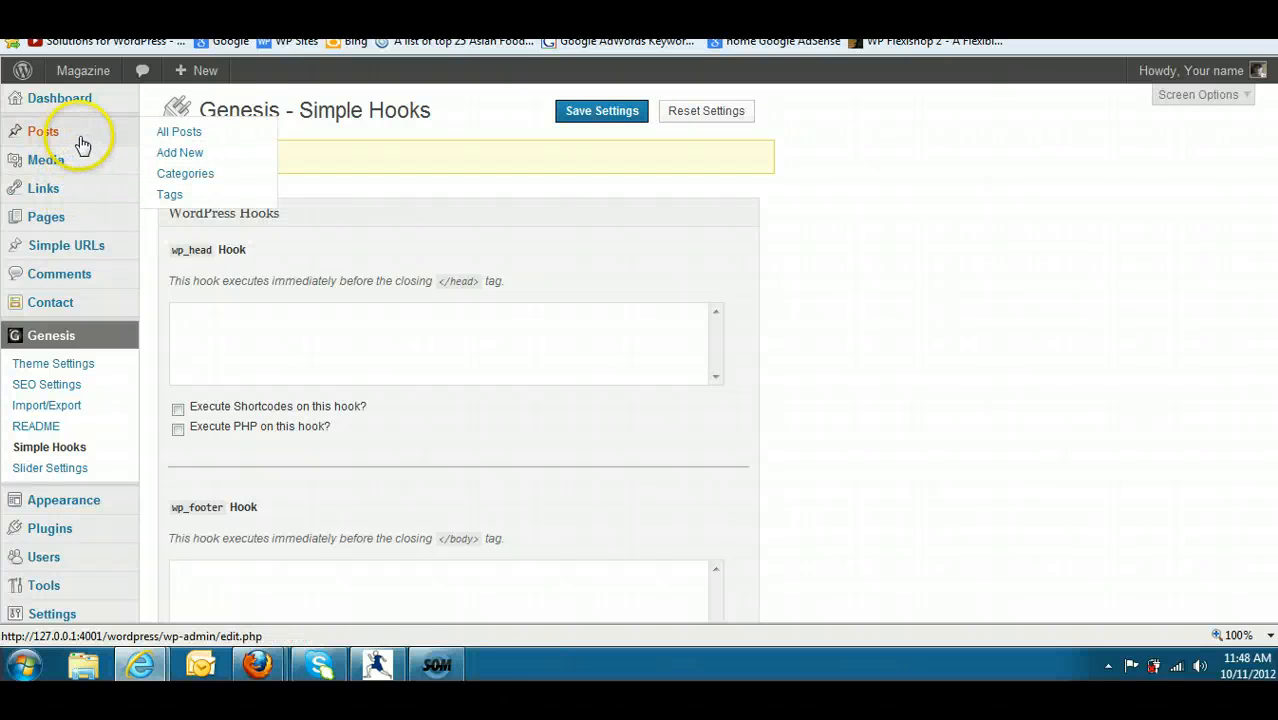
click(179, 155)
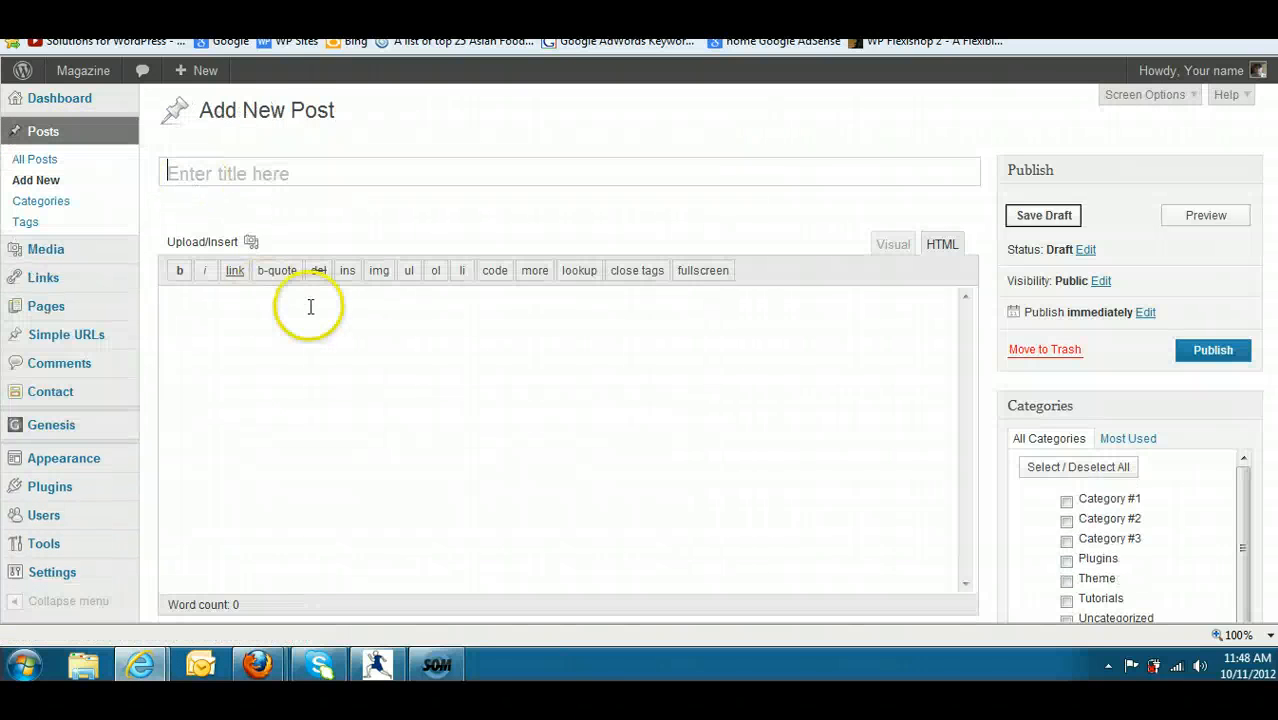
click(322, 310)
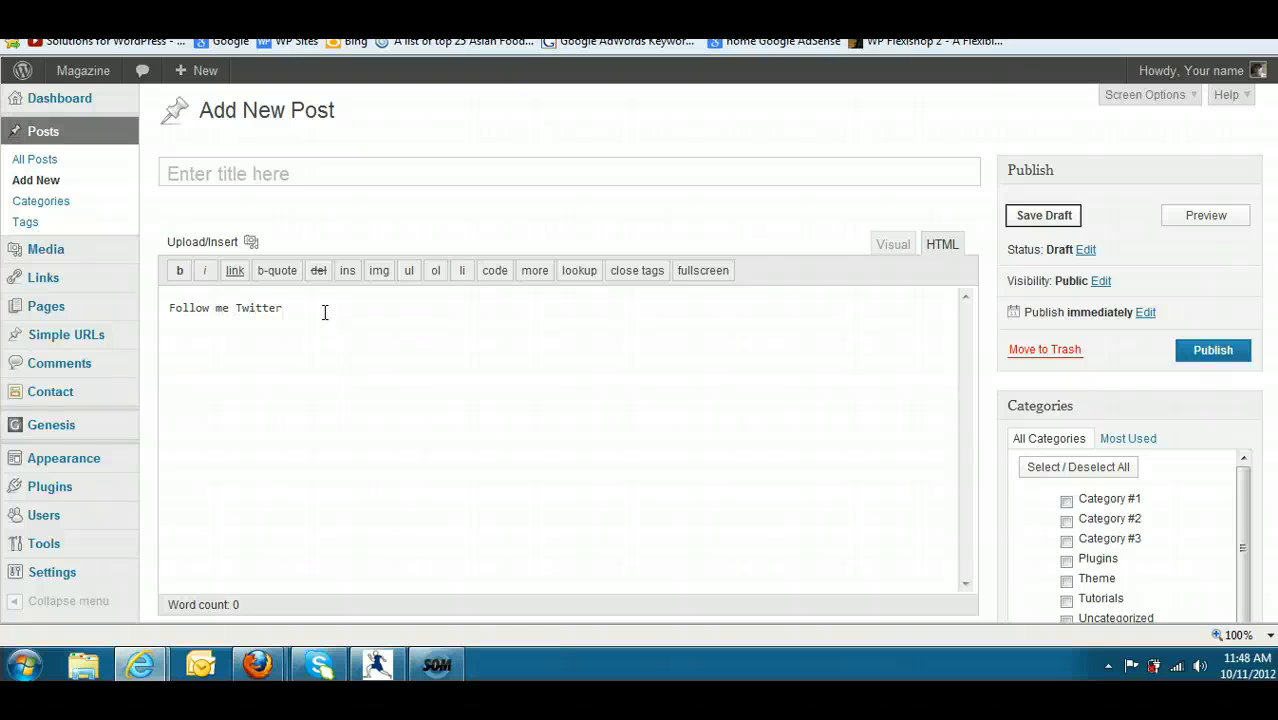
drag(300, 306, 240, 305)
click(234, 270)
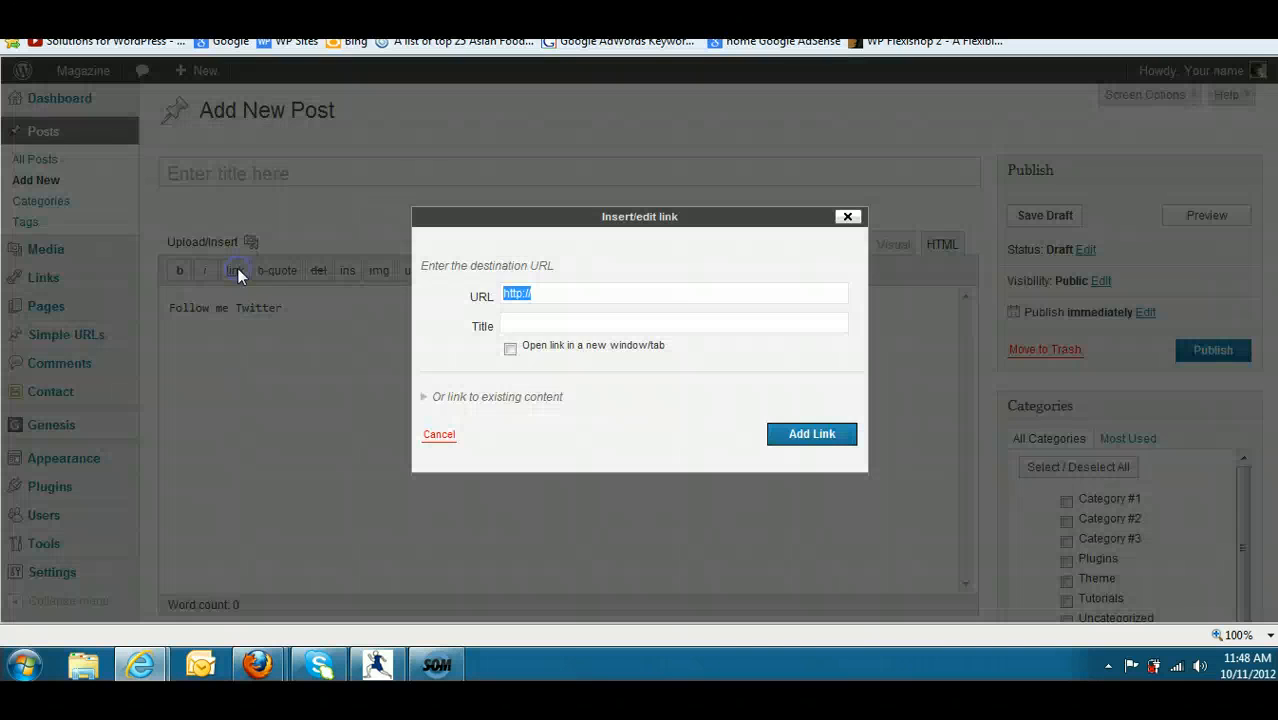
click(559, 291)
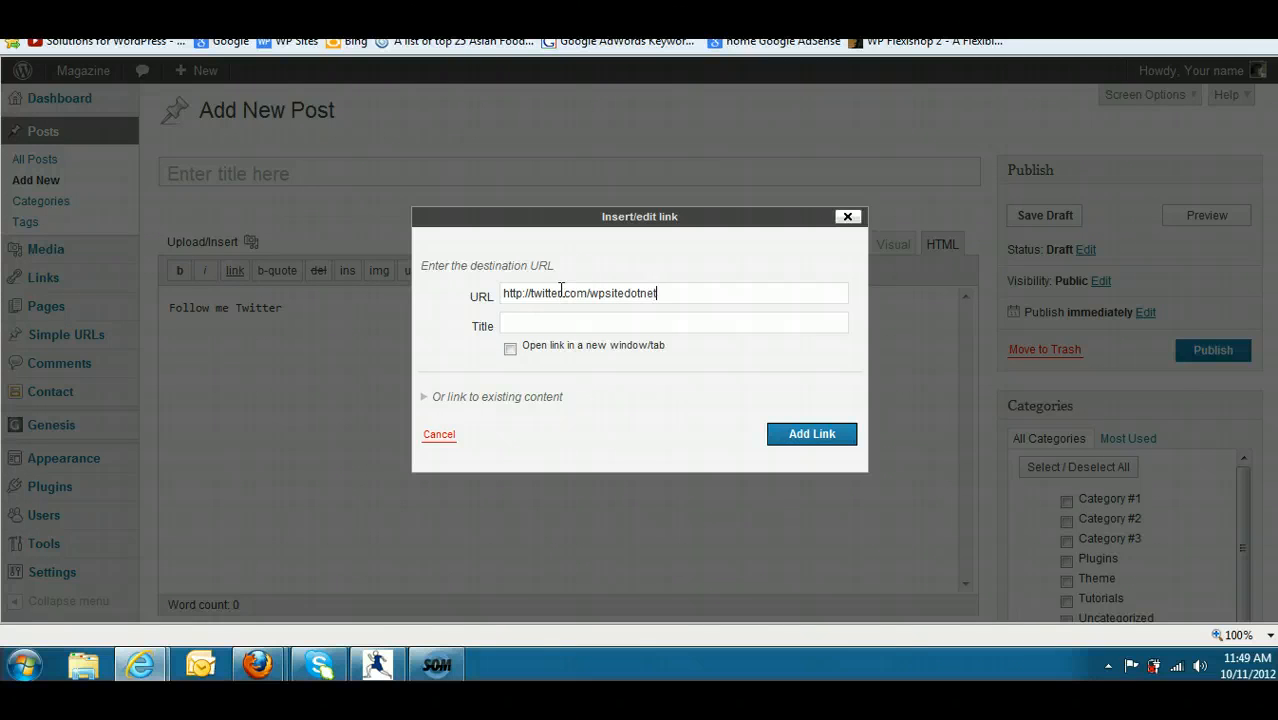
click(814, 435)
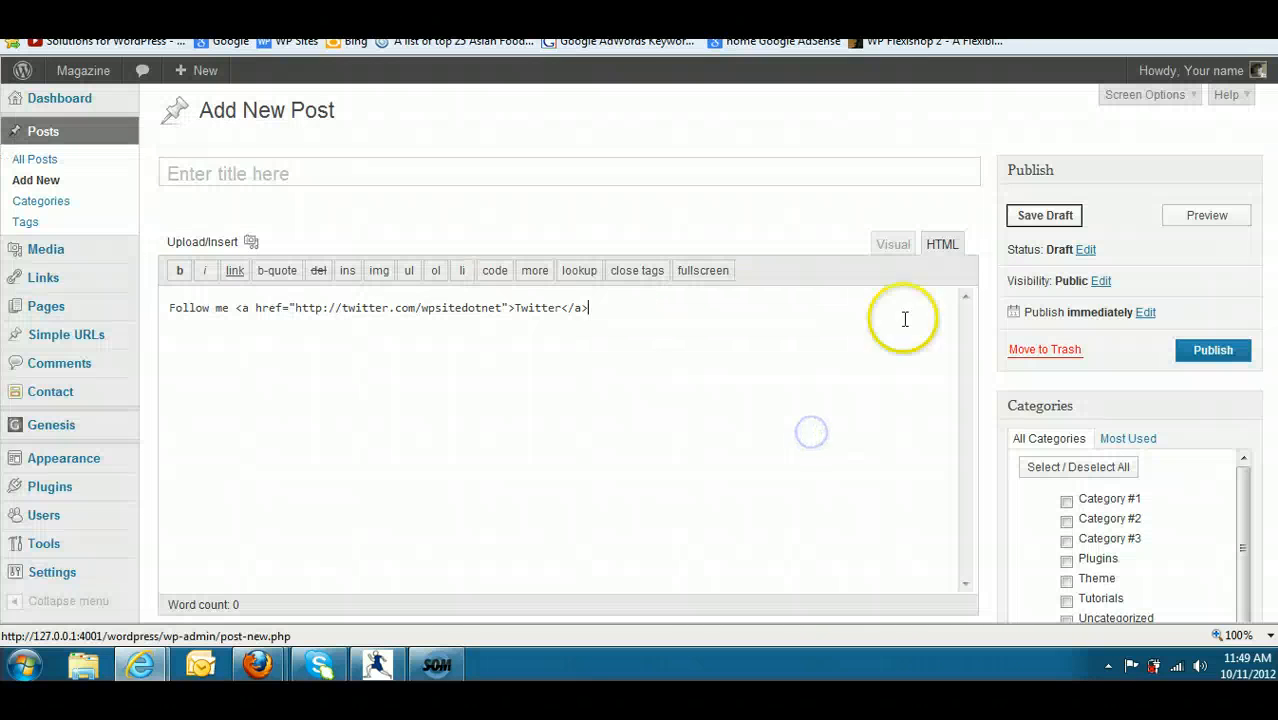
- Preview the linked text in the visual editor and copy its complete HTML code
drag(590, 308, 87, 311)
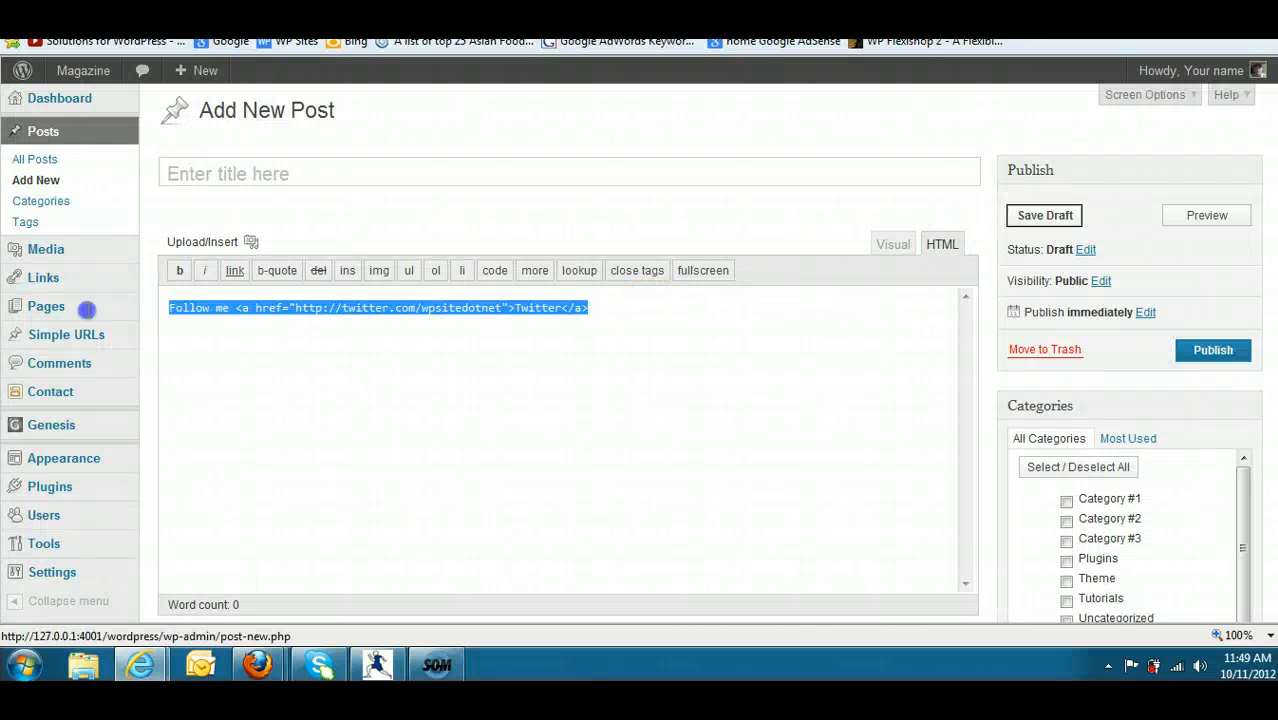
right_click(214, 309)
click(262, 364)
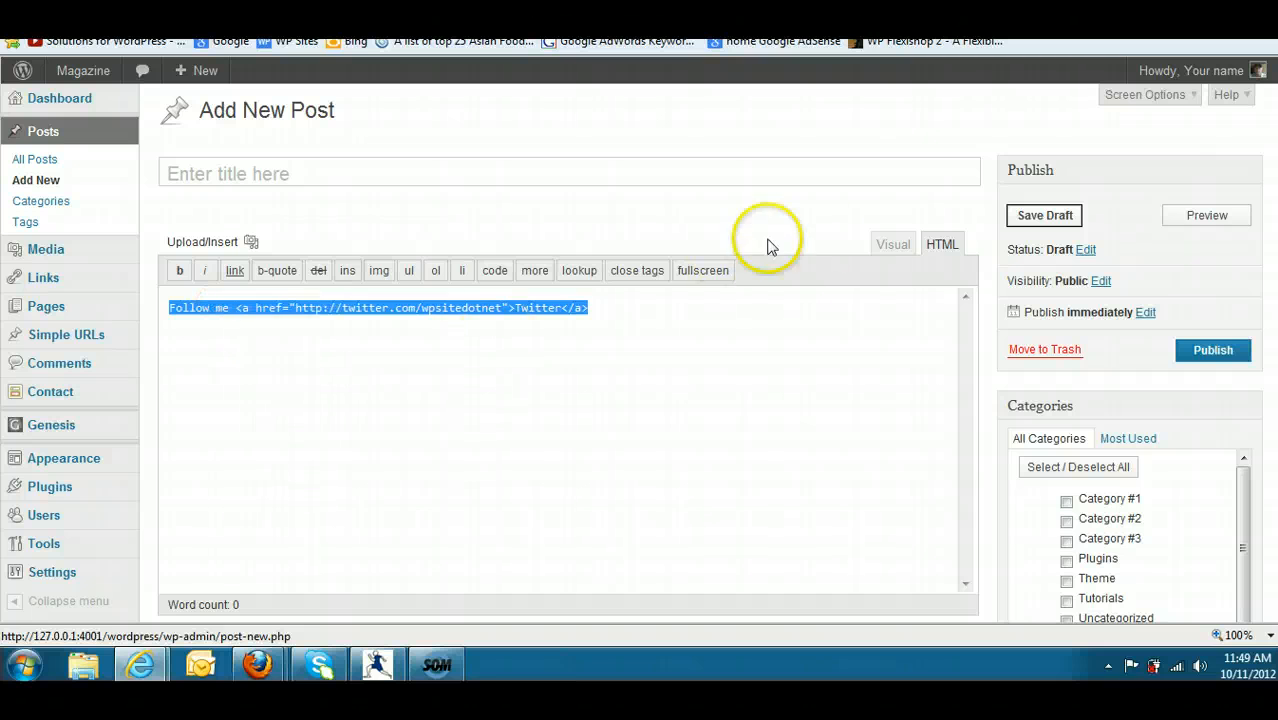
click(895, 245)
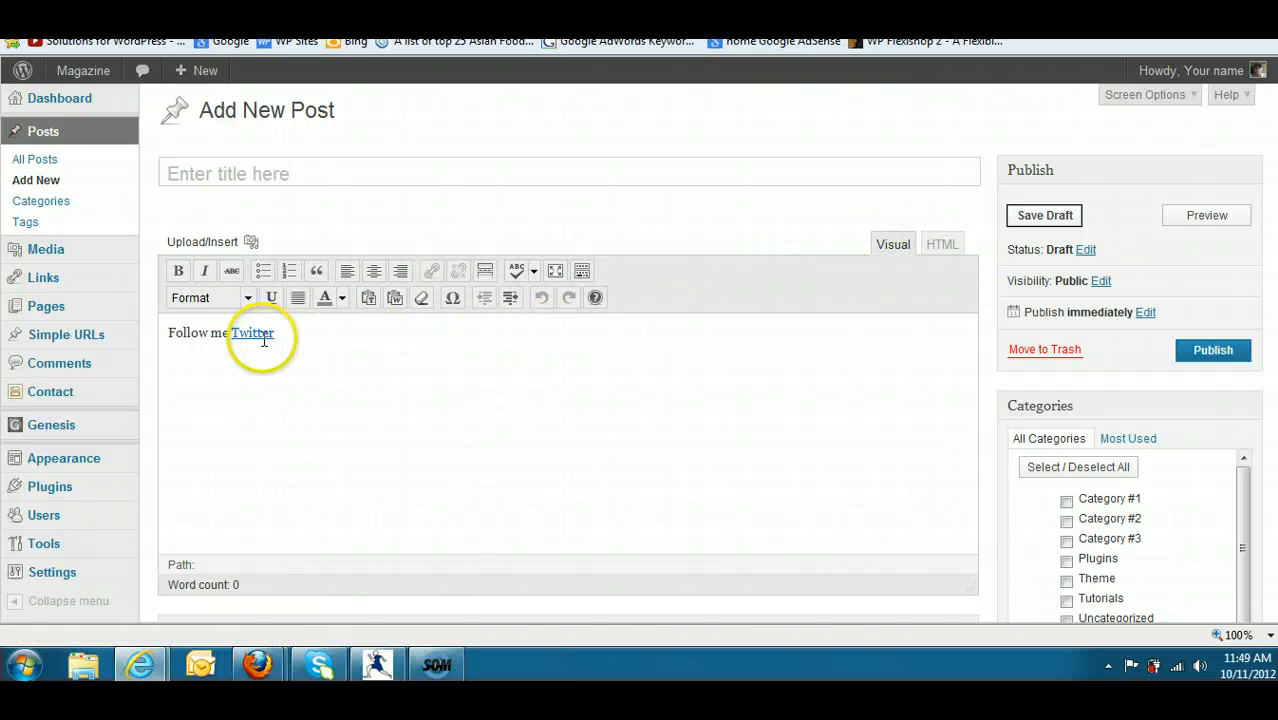
click(945, 245)
click(903, 245)
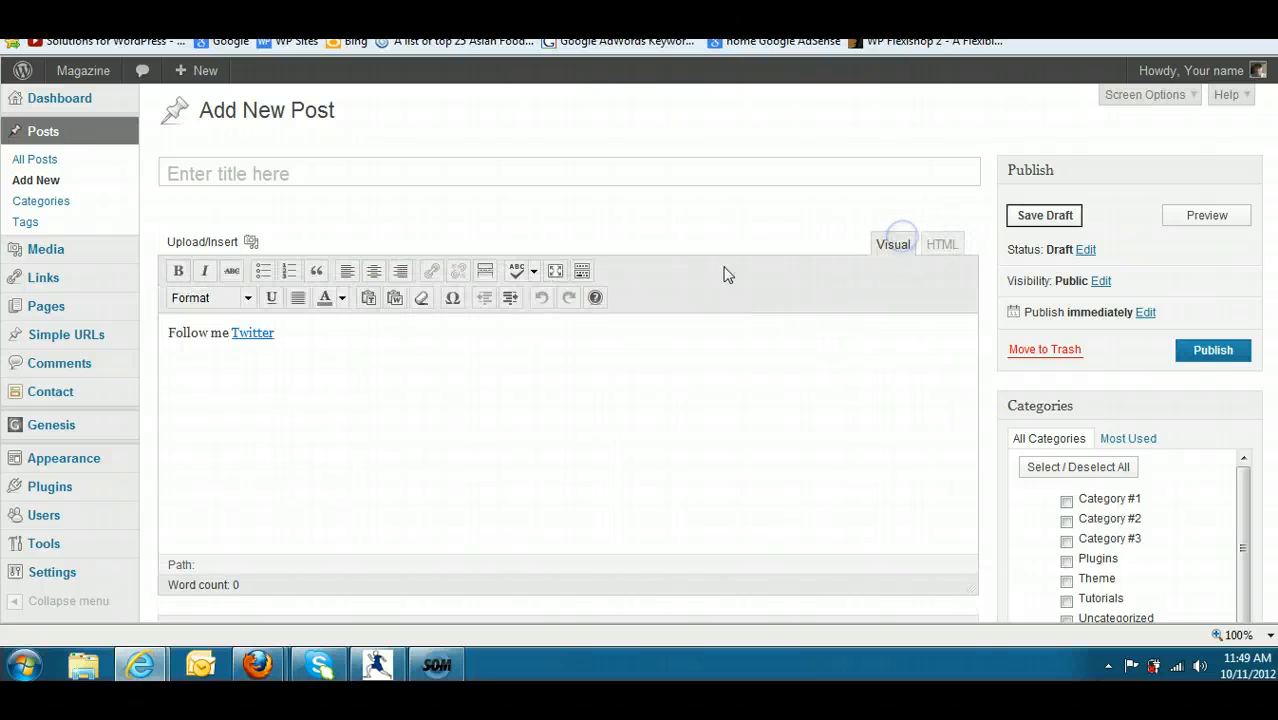
click(936, 232)
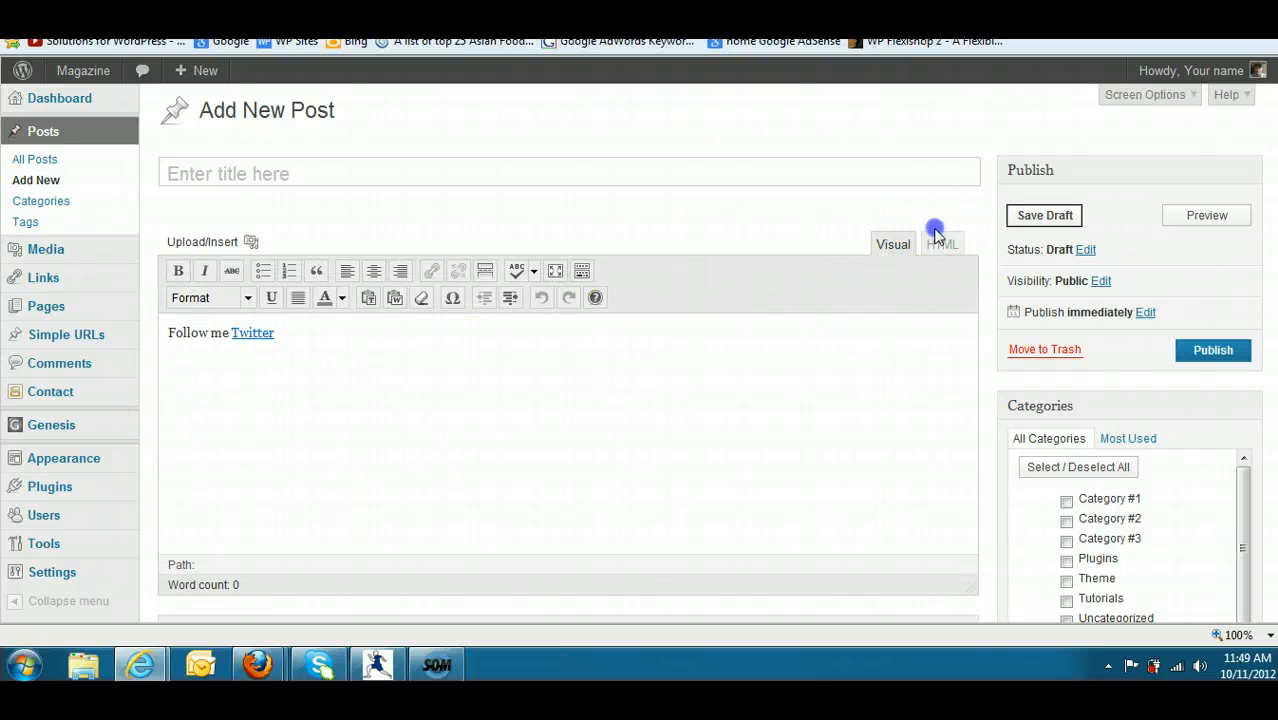
drag(598, 309, 193, 318)
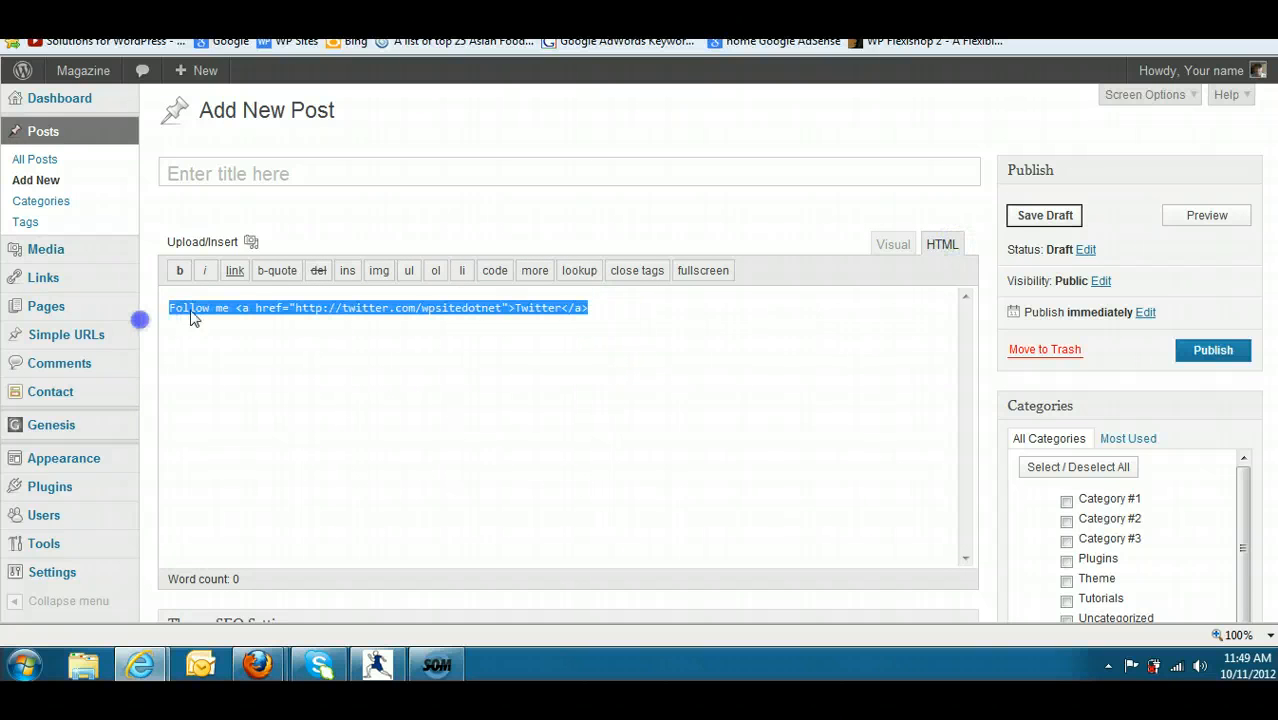
right_click(226, 314)
click(263, 366)
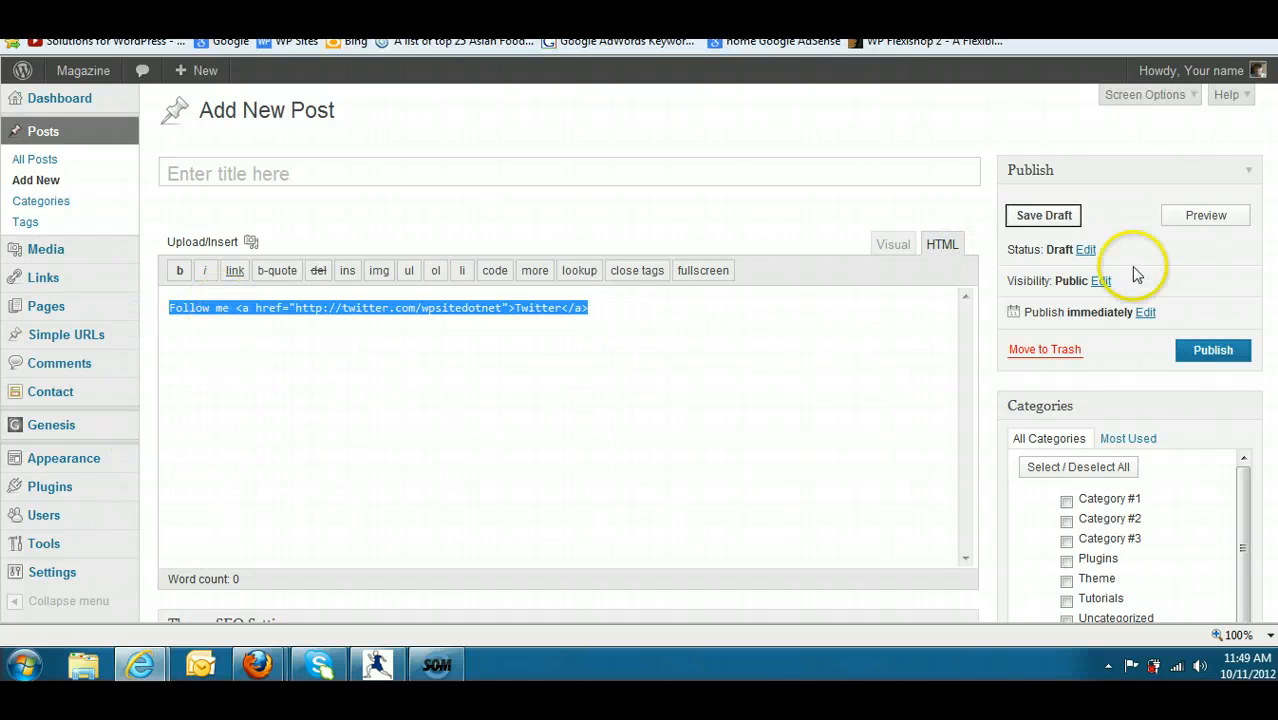
- Leave the unsaved post and open the Genesis Simple Hooks settings
scroll(1135, 271, down, 1)
scroll(547, 277, down, 1)
mouse_move(86, 305)
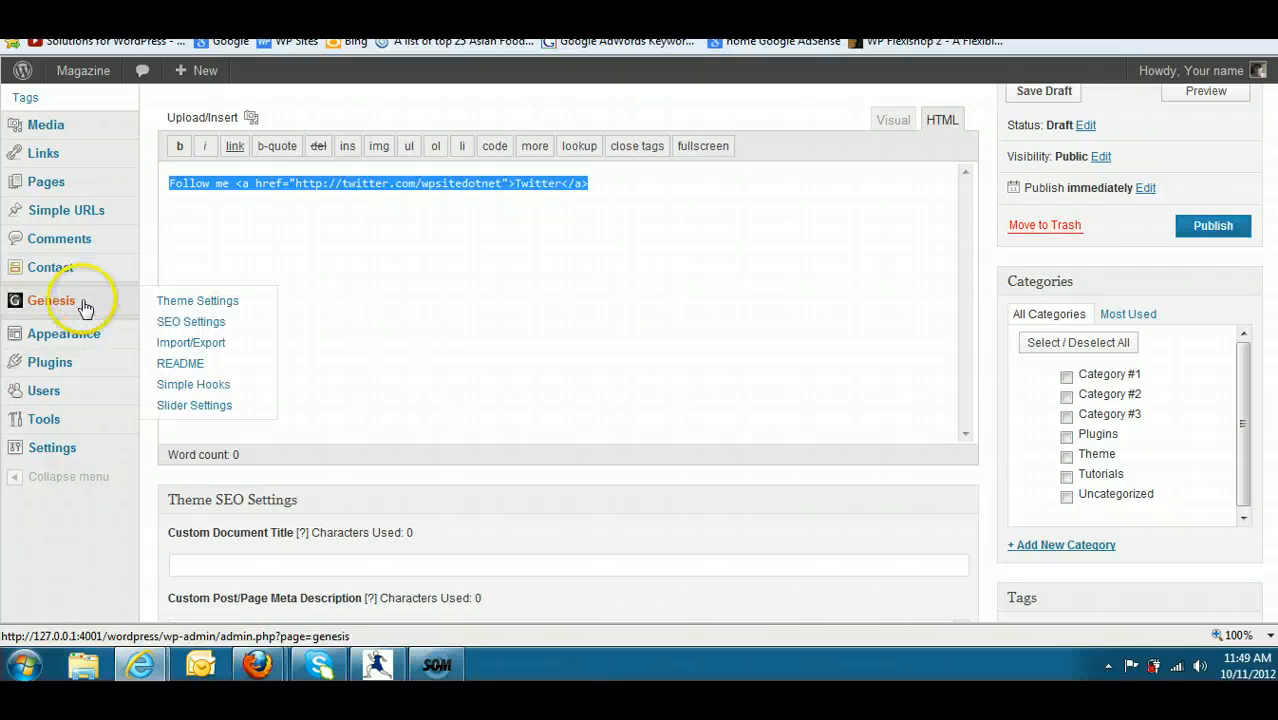
click(192, 385)
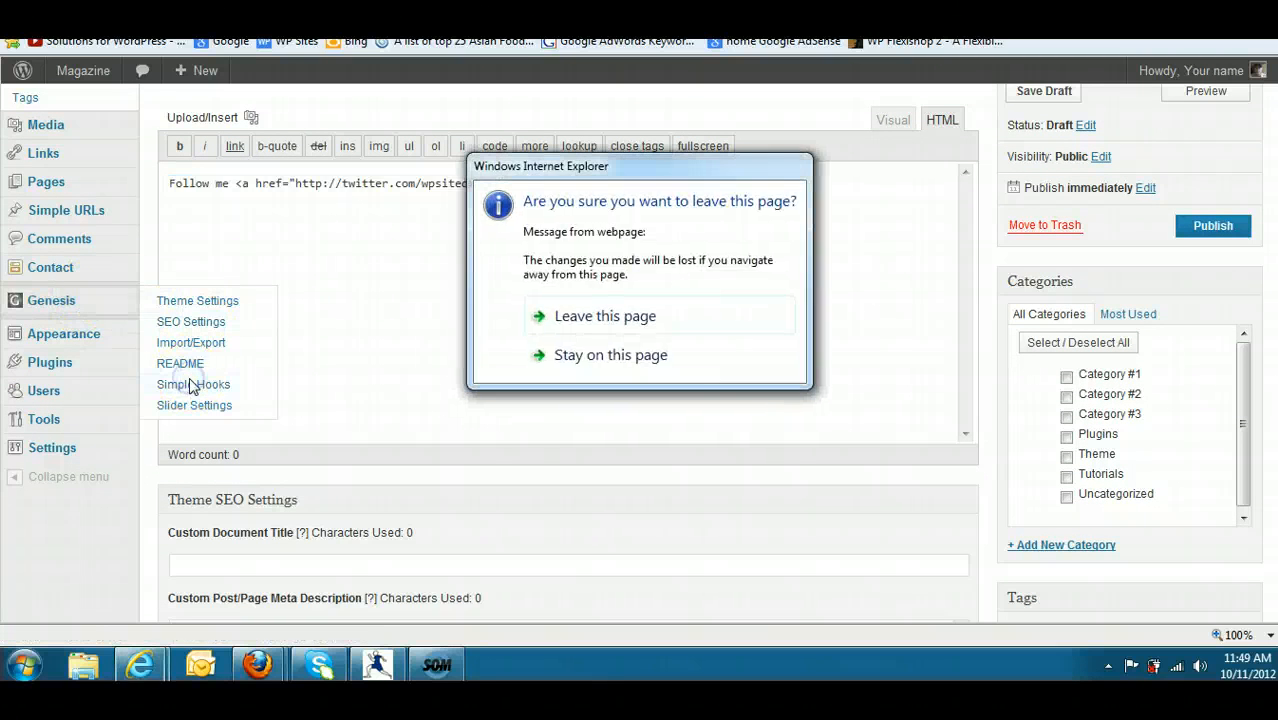
click(558, 316)
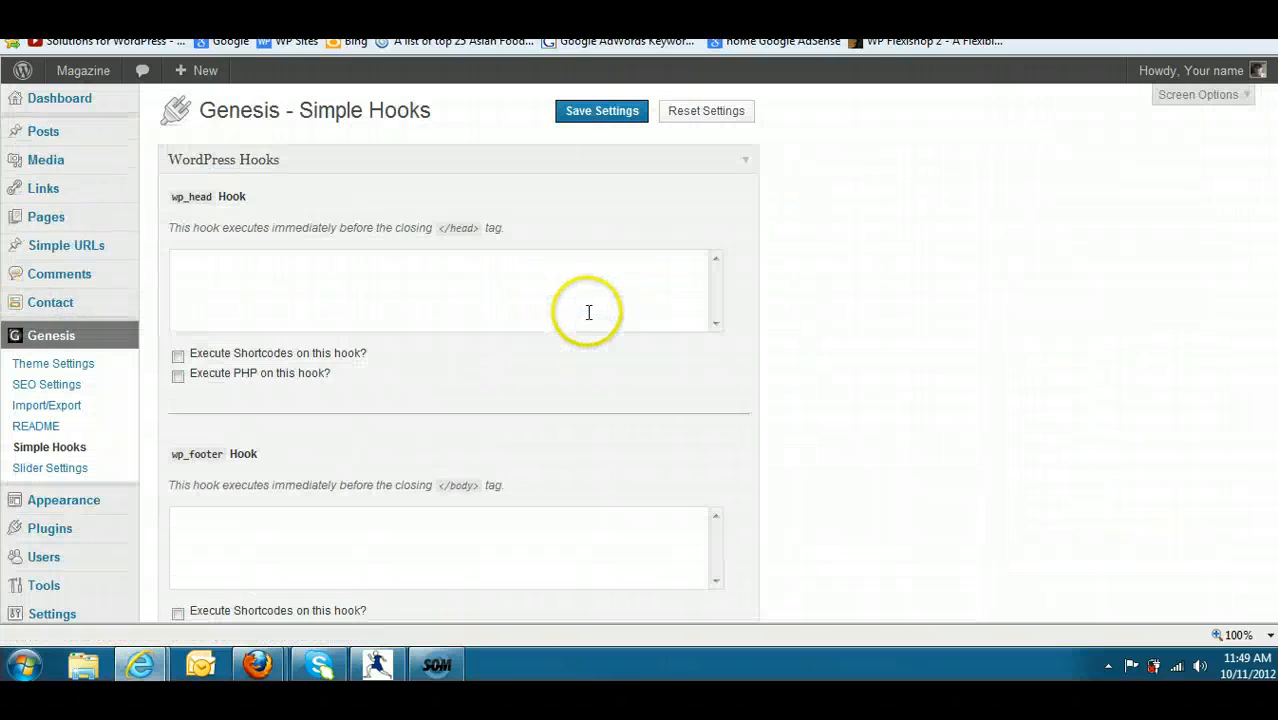
- Paste the copied "Follow me Twitter" link code into the genesis_footer hook and save the settings
scroll(459, 353, down, 15)
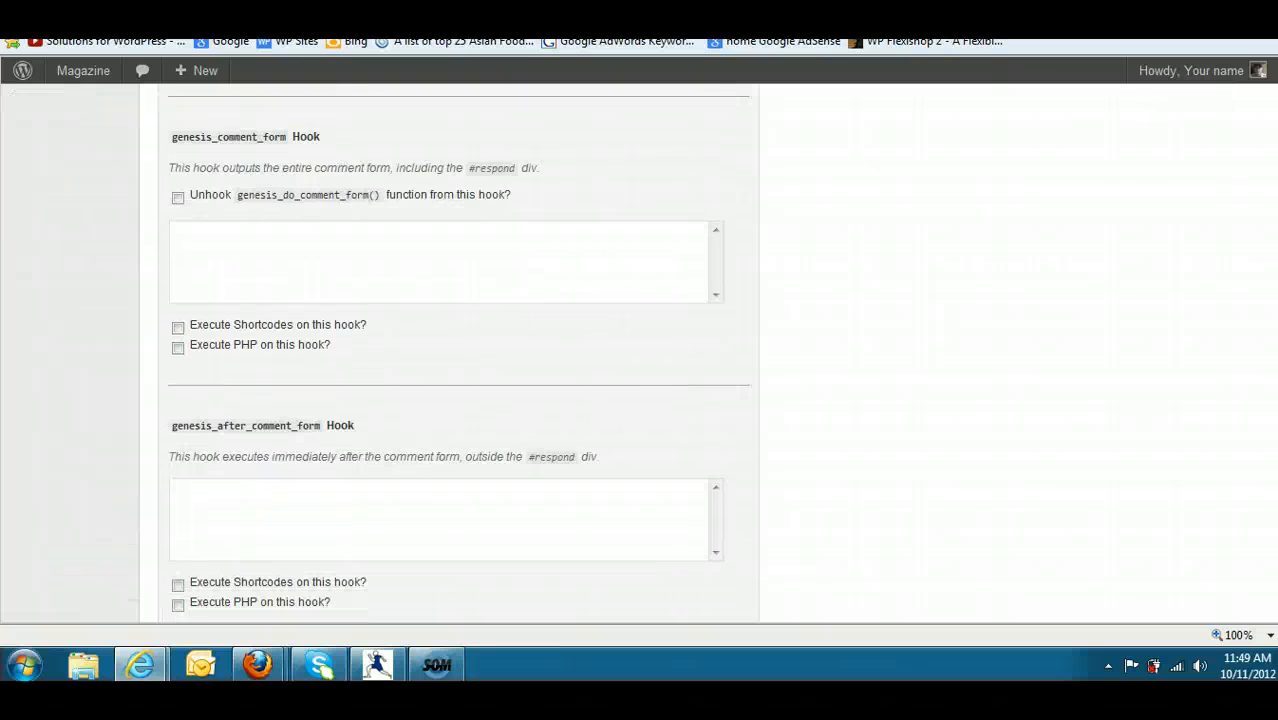
scroll(459, 353, up, 3)
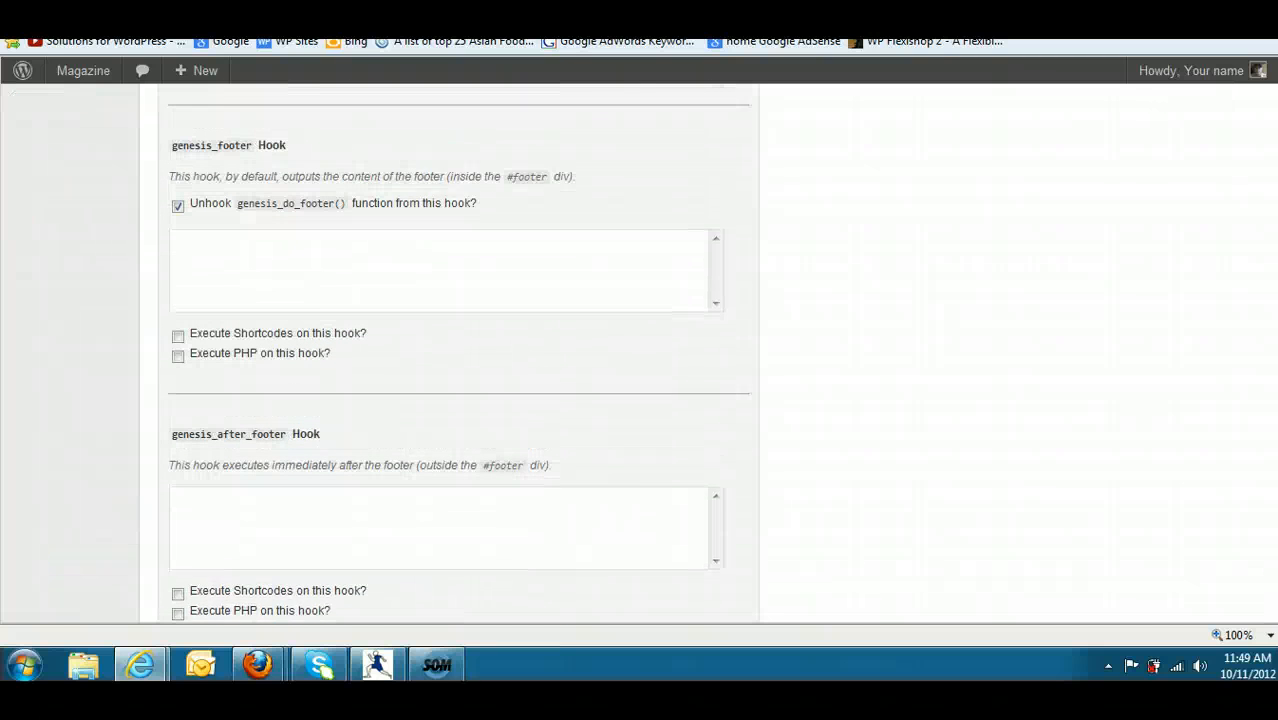
right_click(302, 293)
click(342, 374)
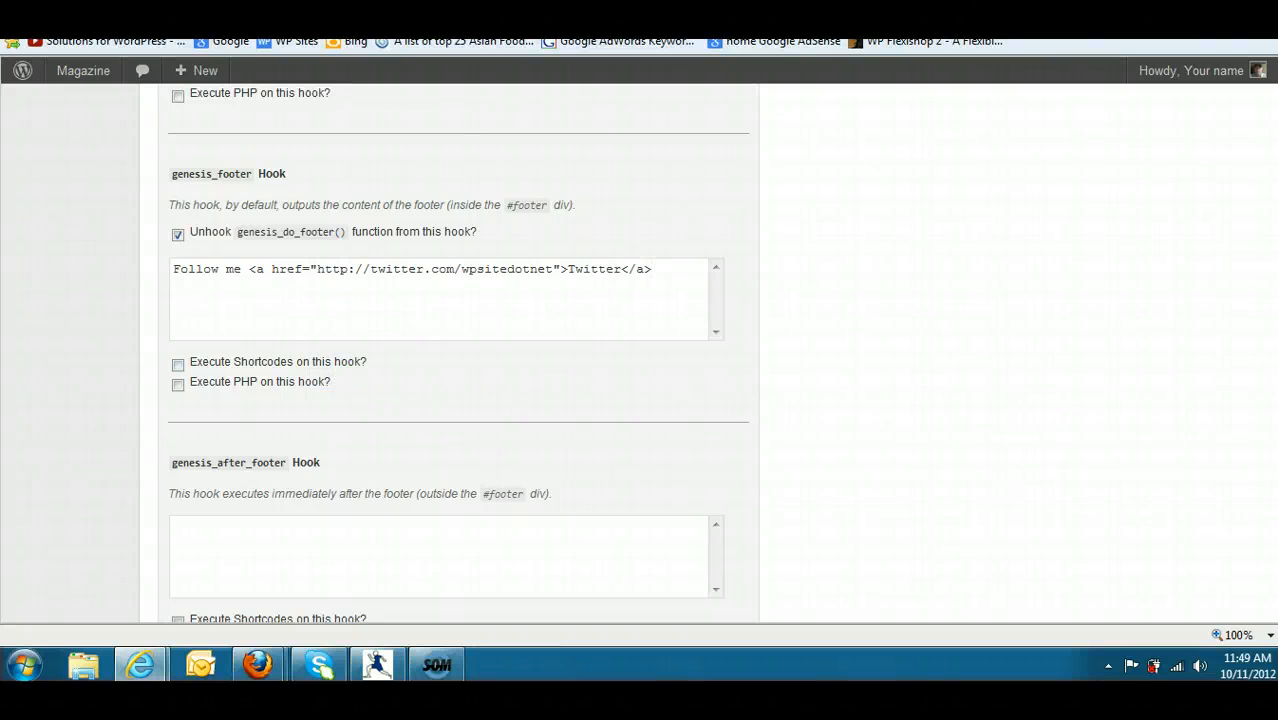
scroll(870, 582, down, 3)
click(611, 512)
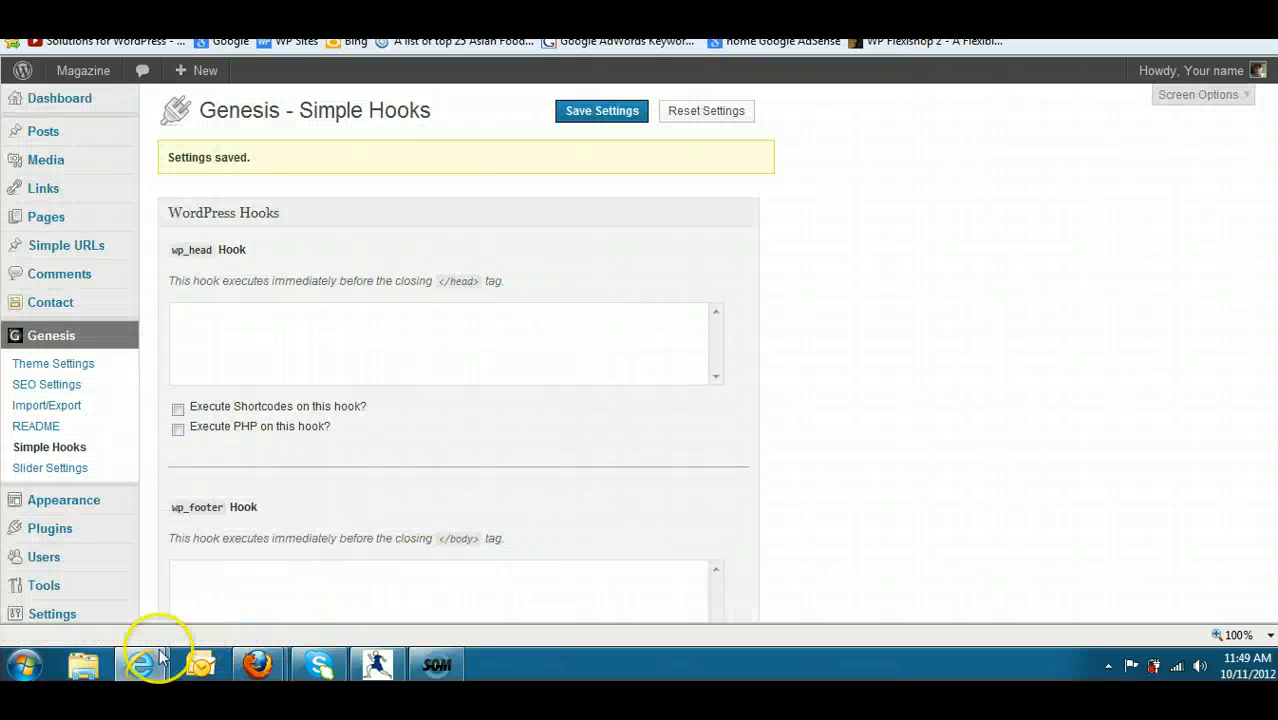
- Check the footer text on the site's front end, open the Lenny Kravitz post, and return to the Simple Hooks settings
mouse_move(140, 664)
click(300, 600)
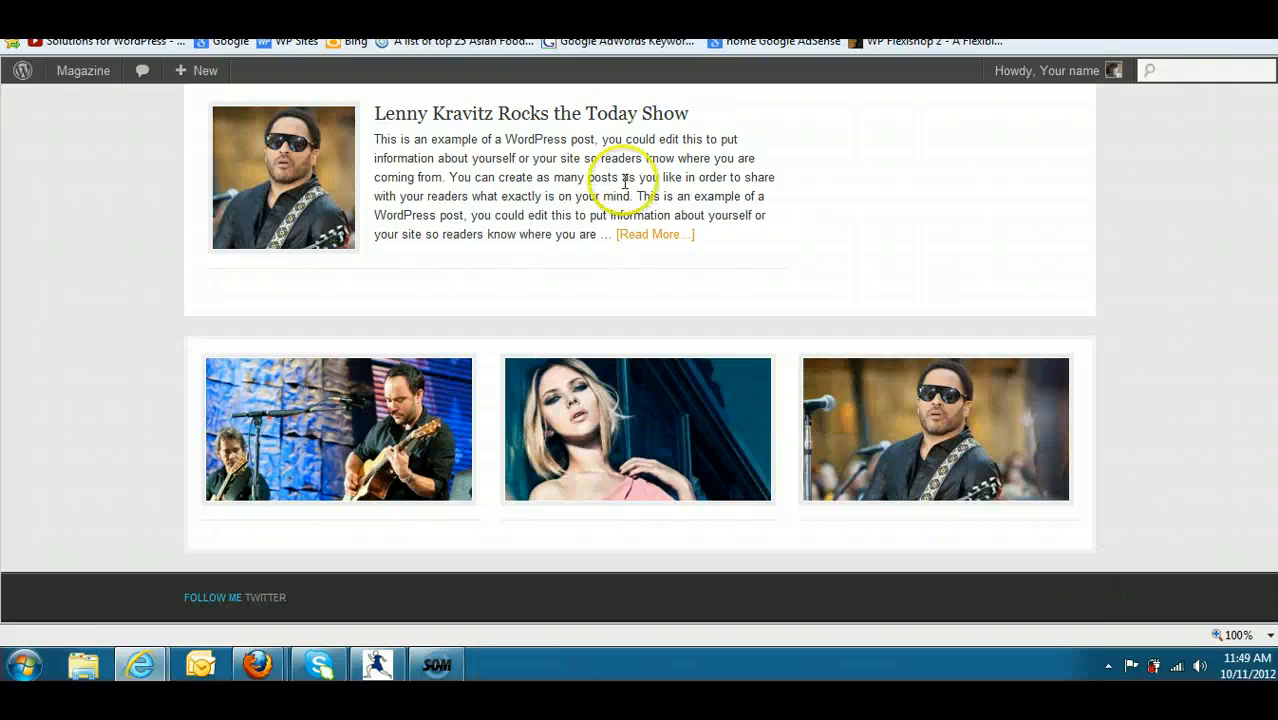
click(548, 114)
mouse_move(83, 70)
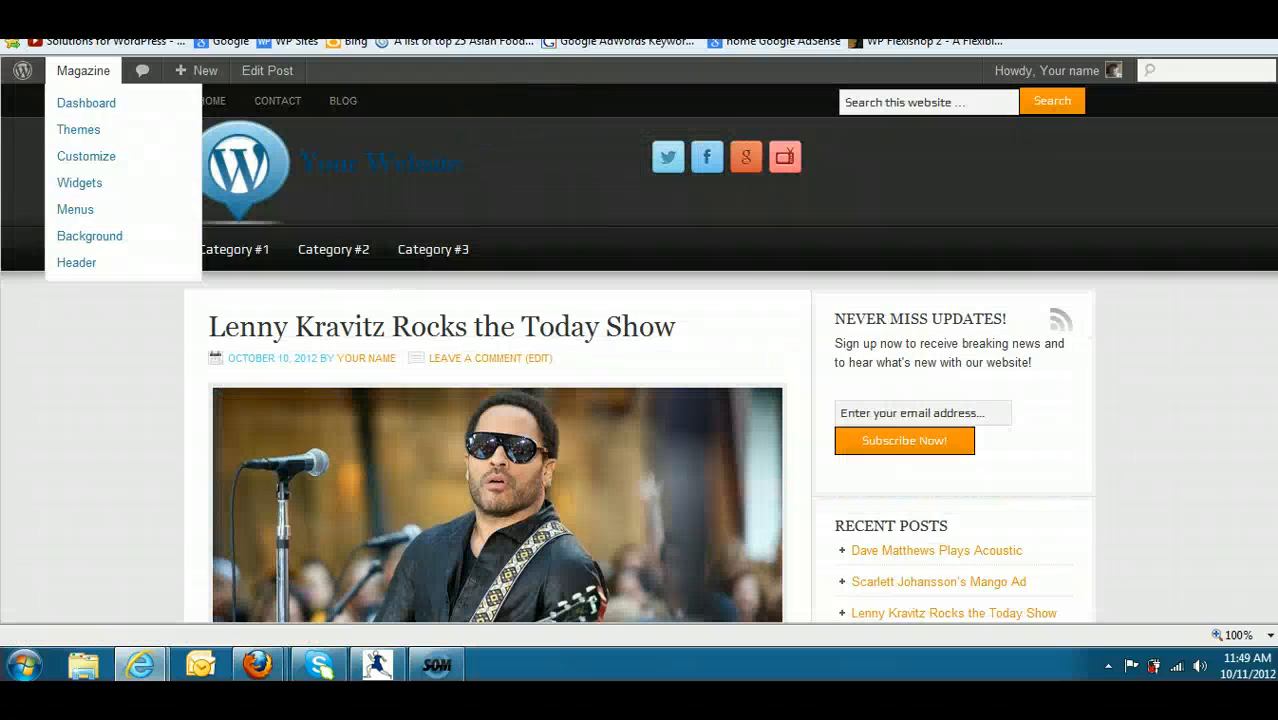
scroll(277, 604, down, 15)
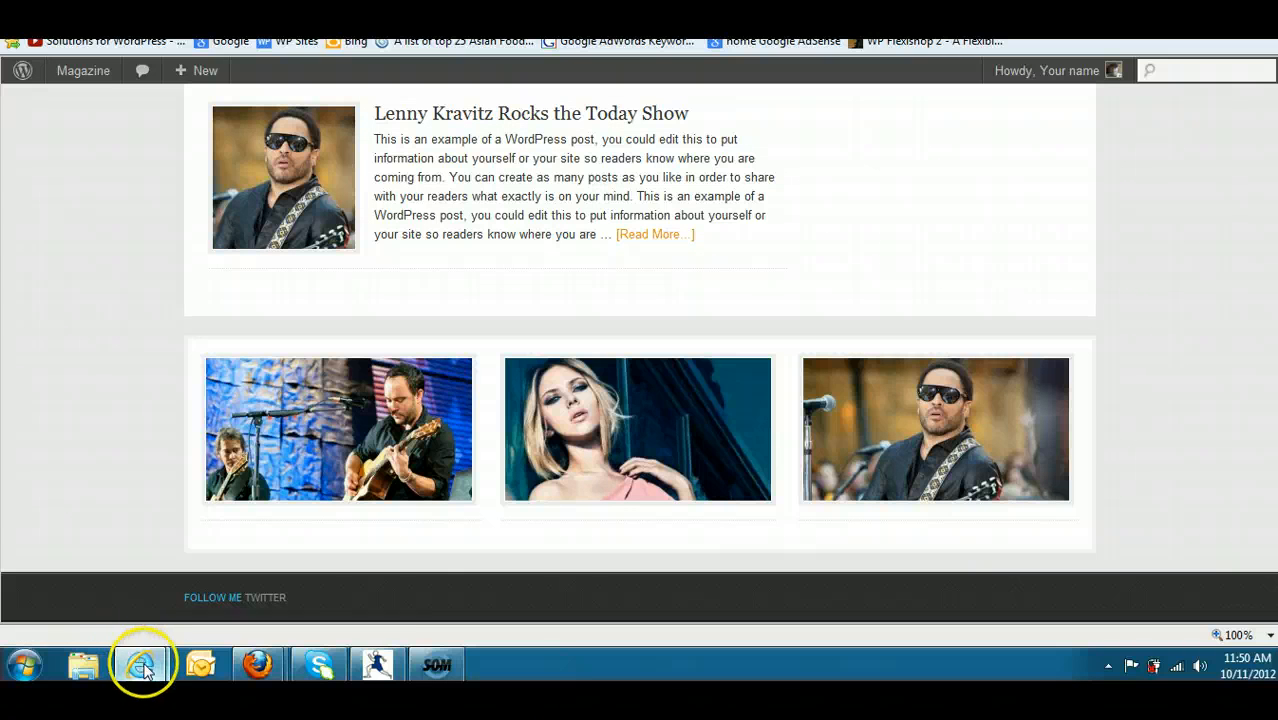
mouse_move(143, 663)
click(148, 598)
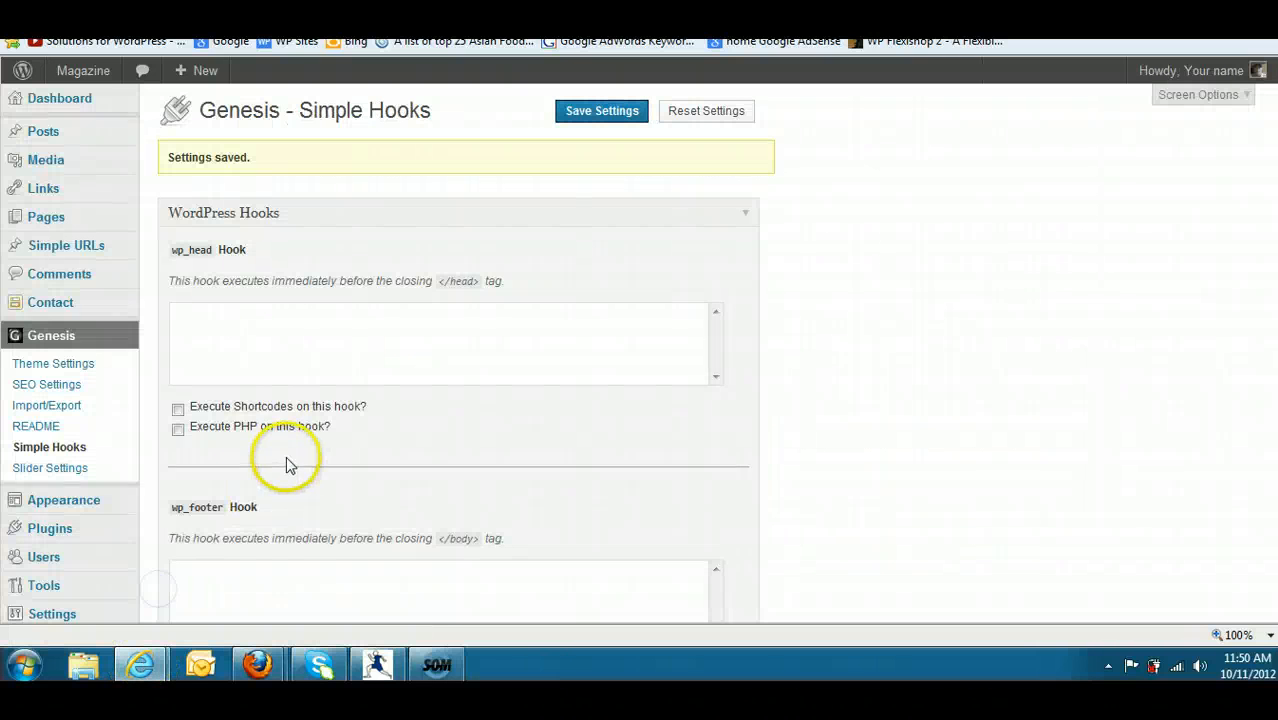
- Start a new post and paste the copied footer link code into its HTML editor
mouse_move(81, 139)
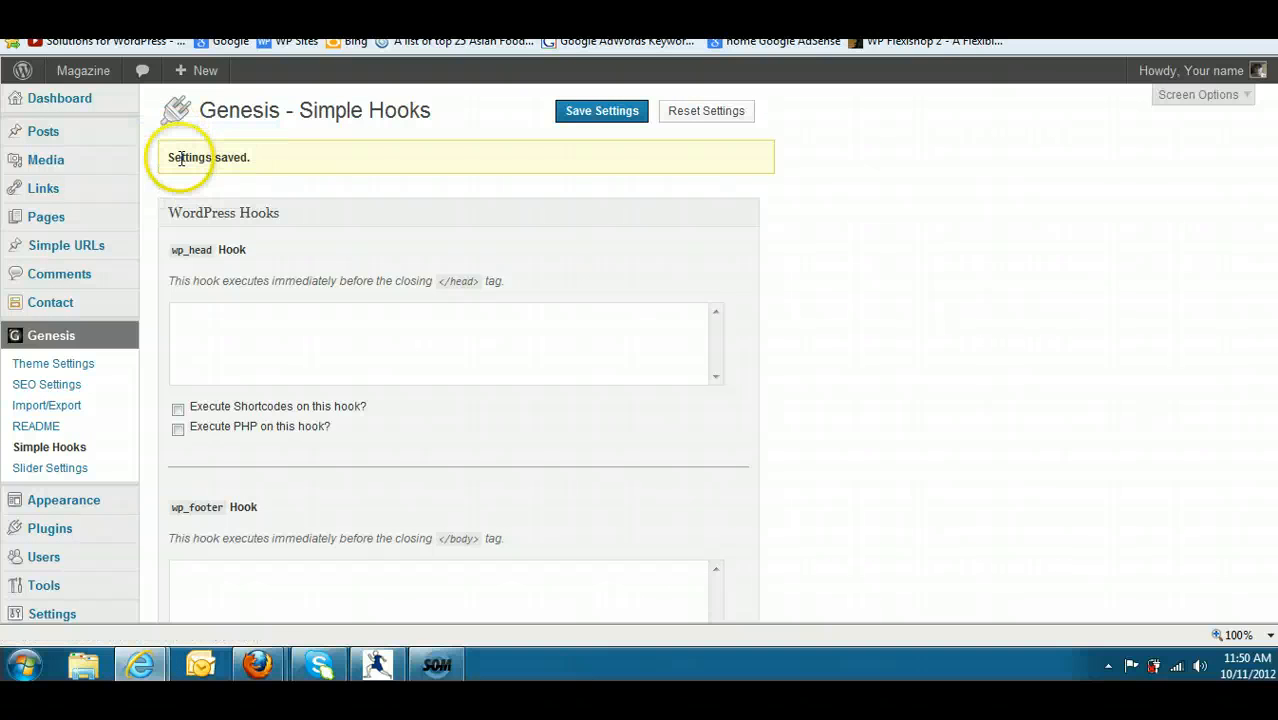
click(172, 158)
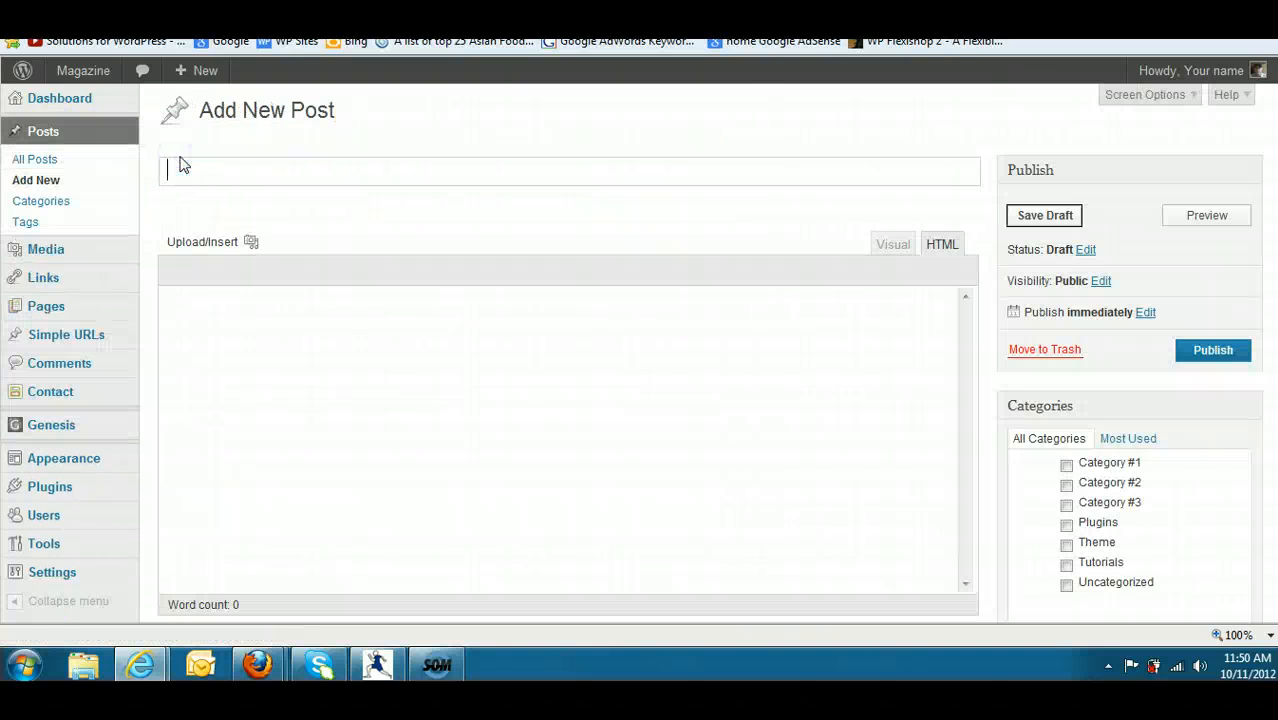
right_click(481, 316)
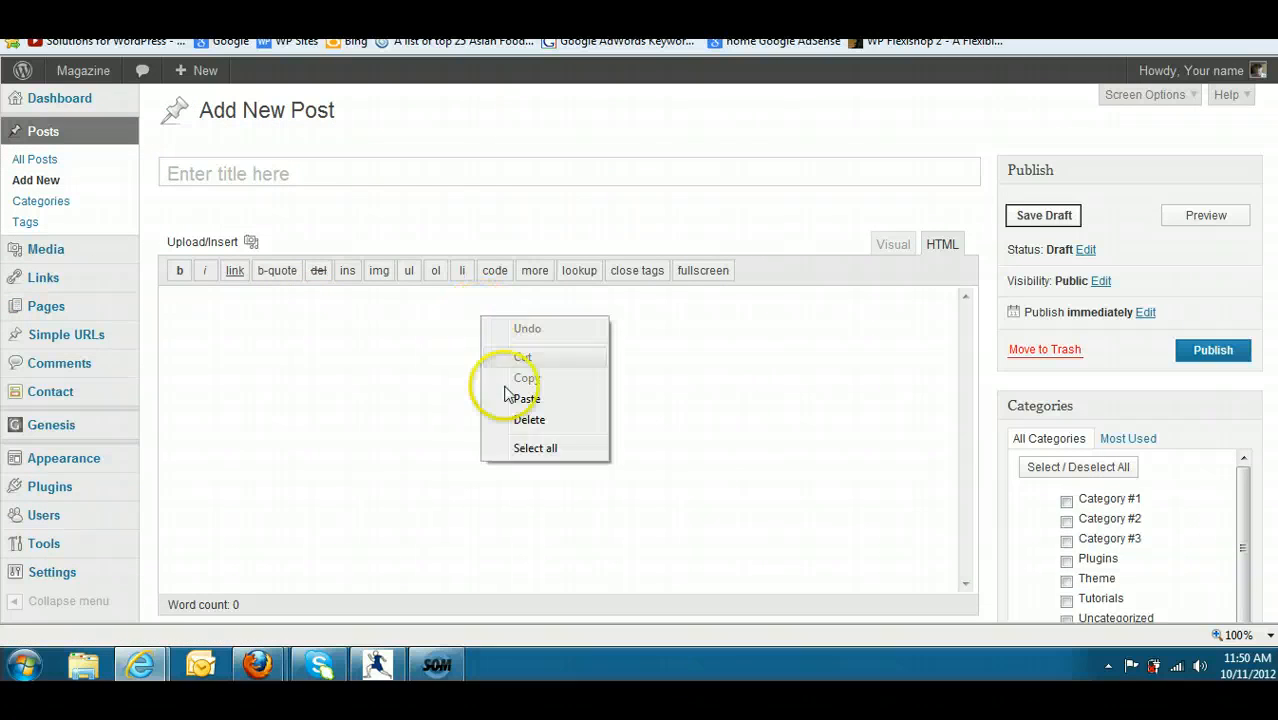
click(525, 398)
- Center the "Follow me Twitter" line in the visual editor and display the resulting HTML
click(895, 245)
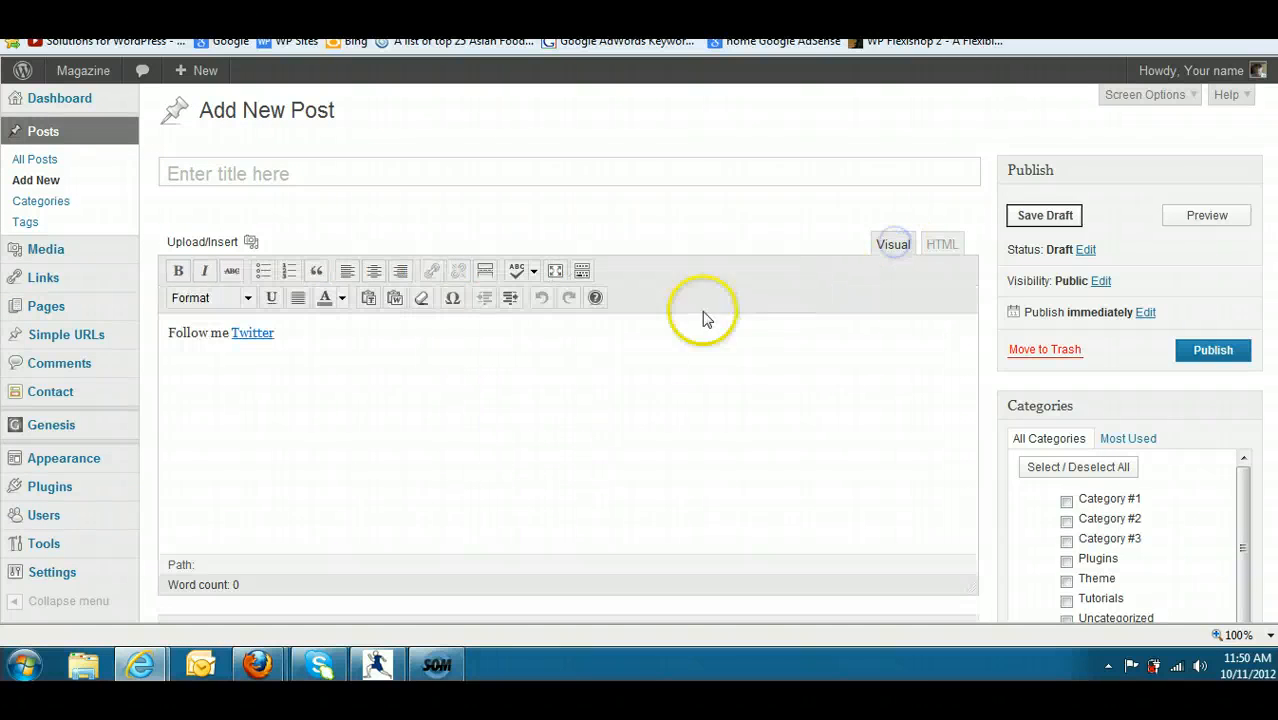
drag(331, 331, 40, 334)
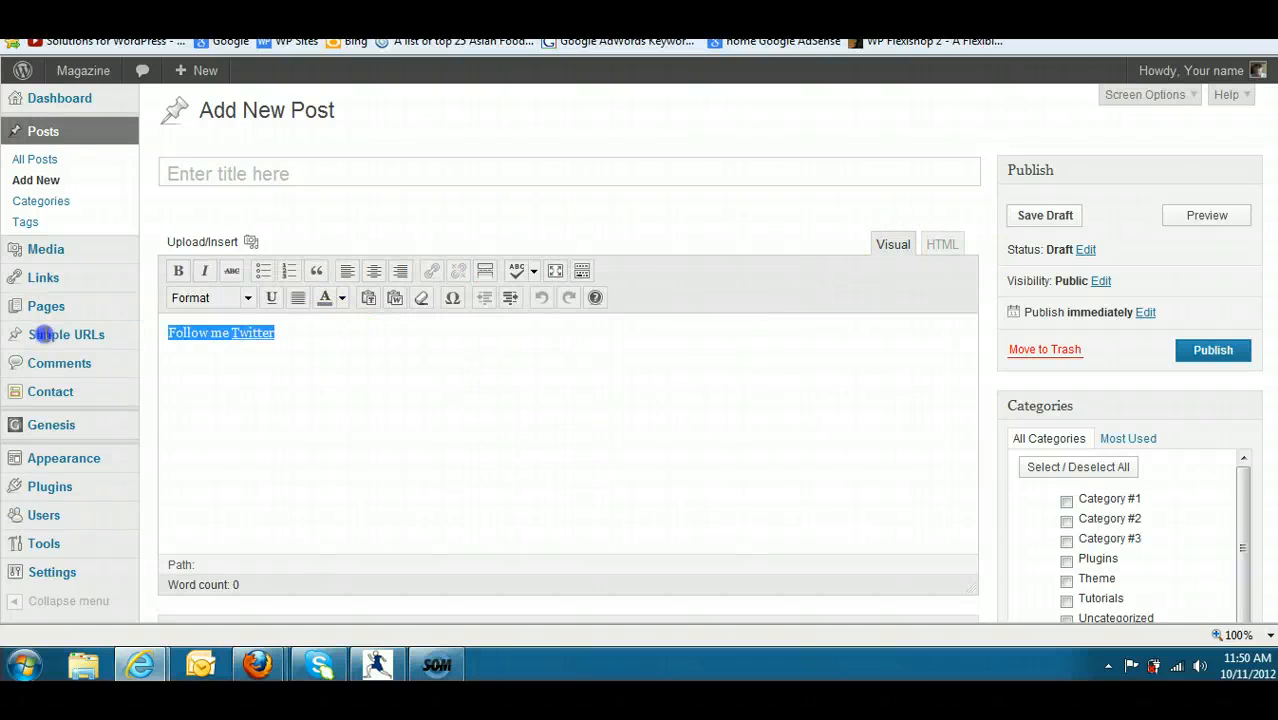
click(373, 271)
click(940, 247)
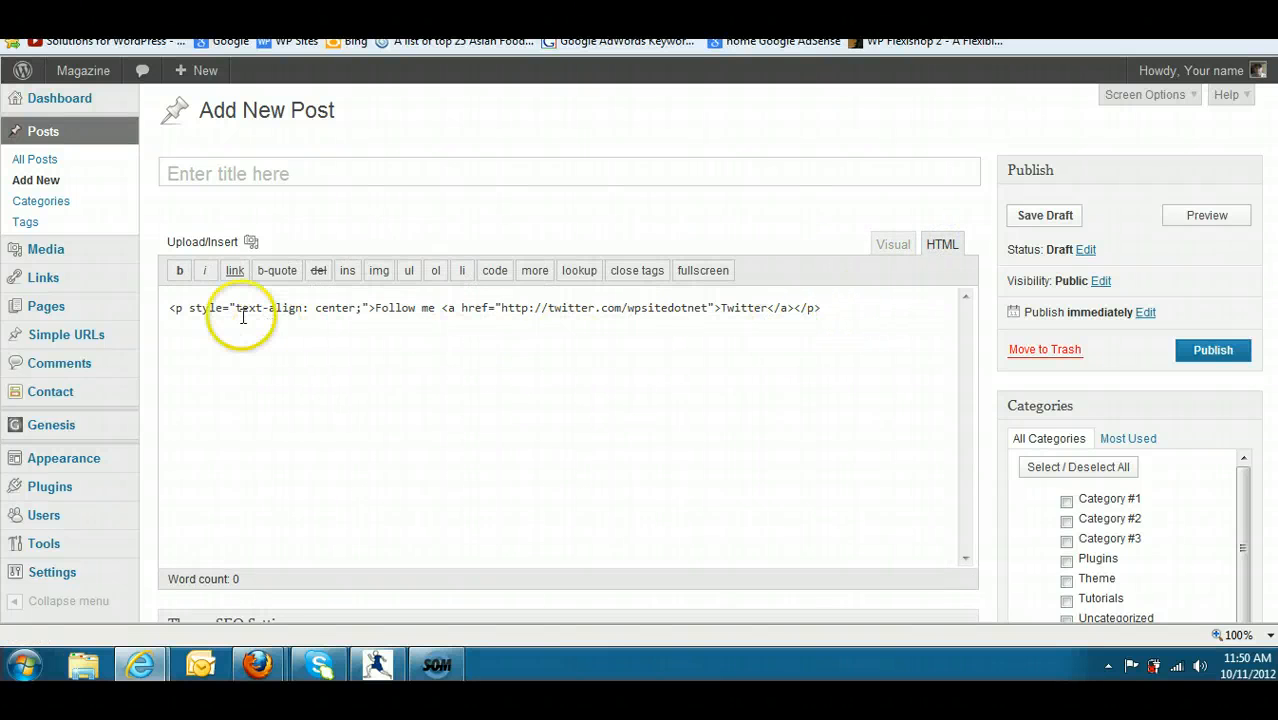
click(895, 244)
click(938, 251)
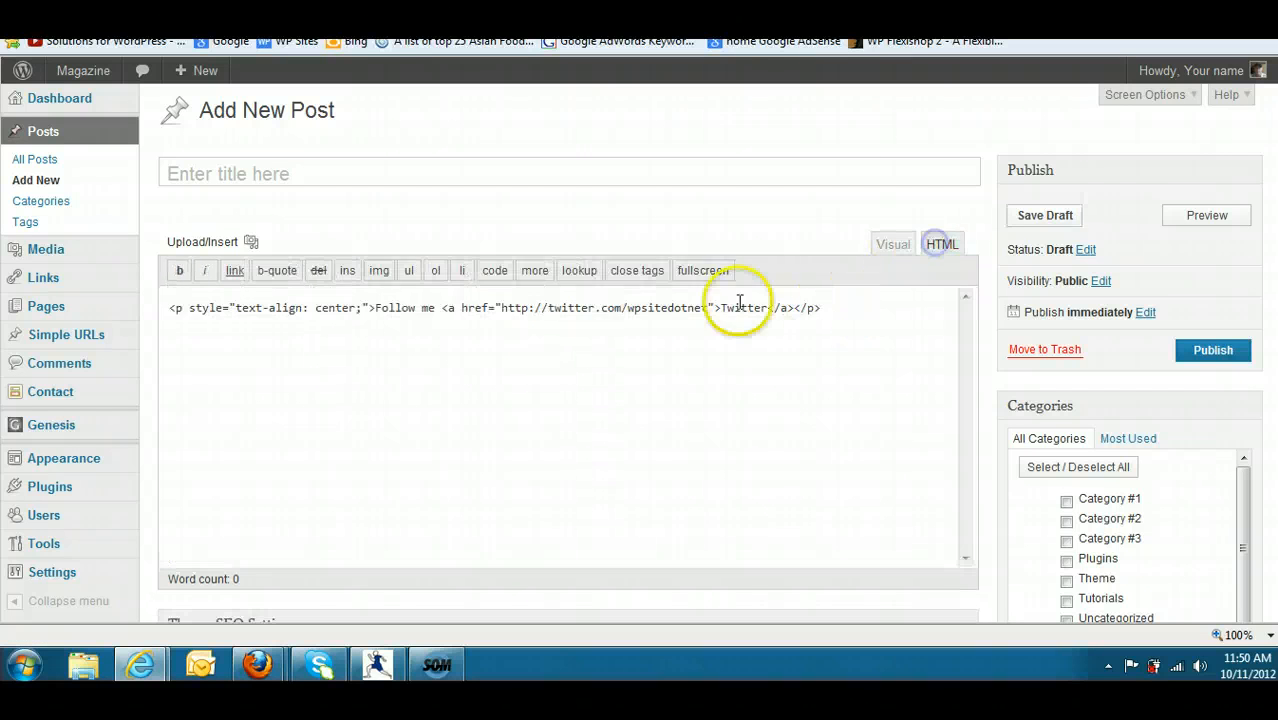
- Copy the complete HTML of the centered line and show it in the visual editor again
drag(850, 303, 112, 278)
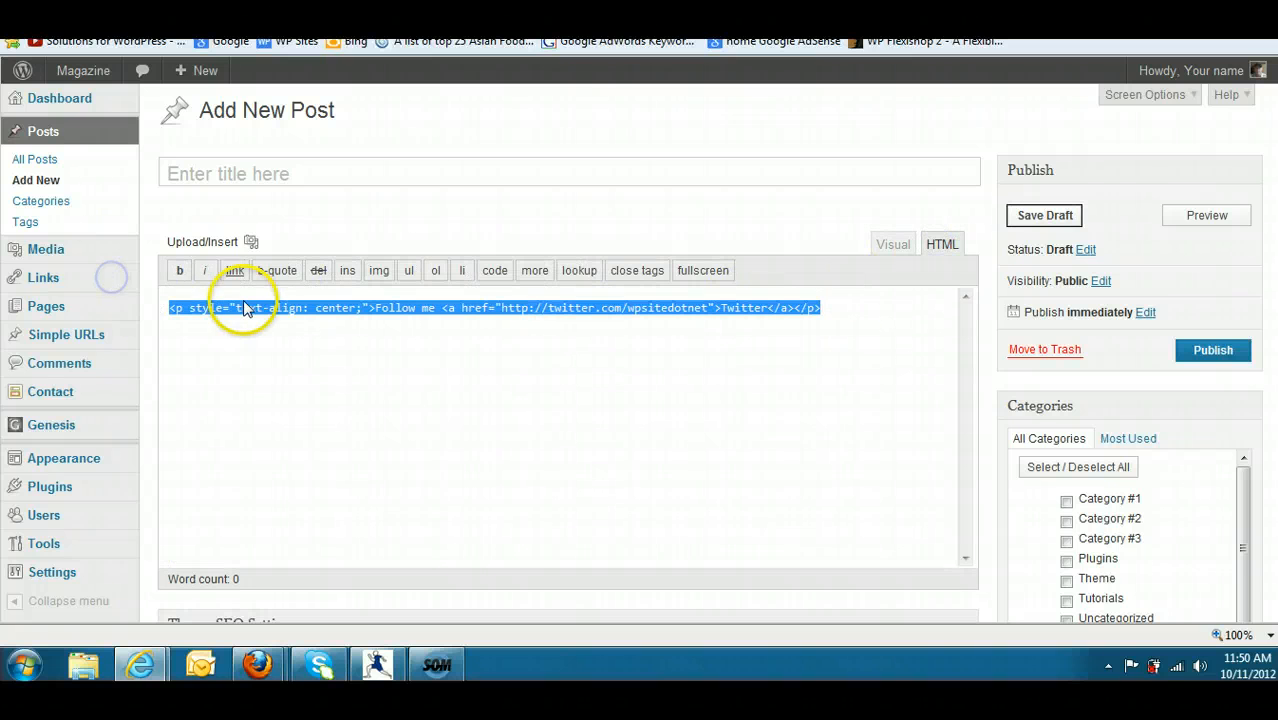
right_click(243, 308)
click(290, 364)
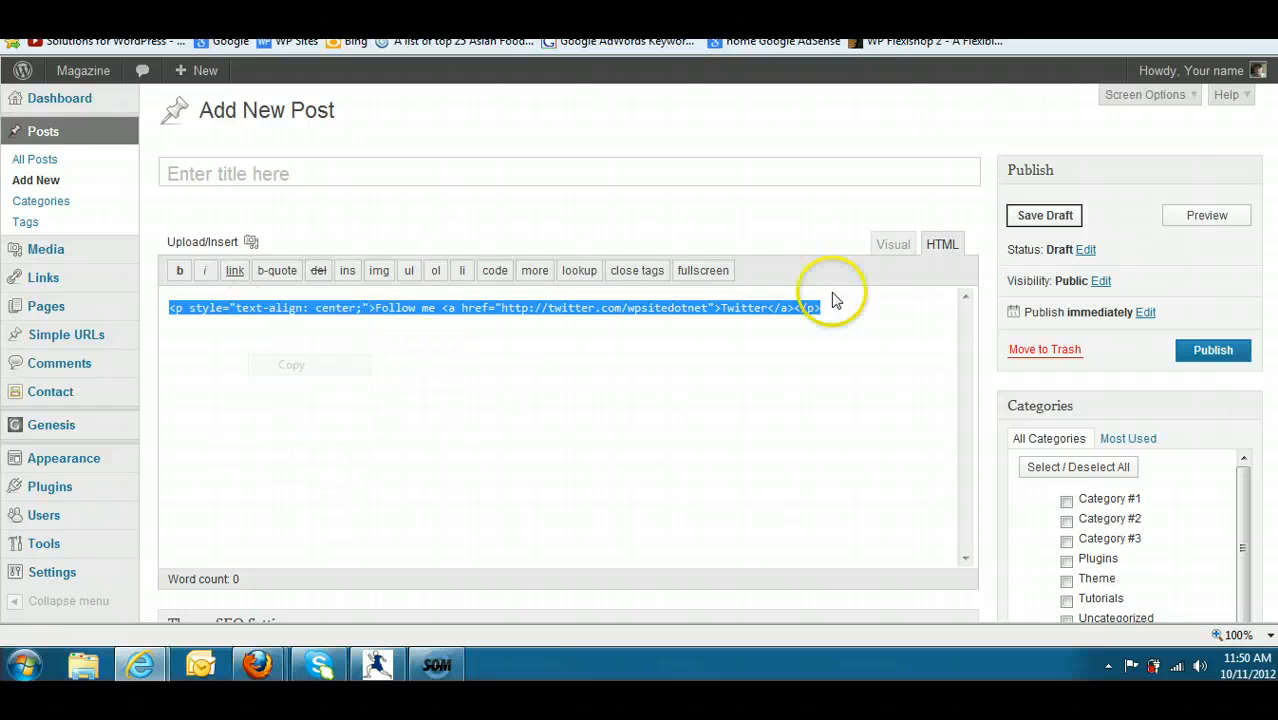
click(891, 248)
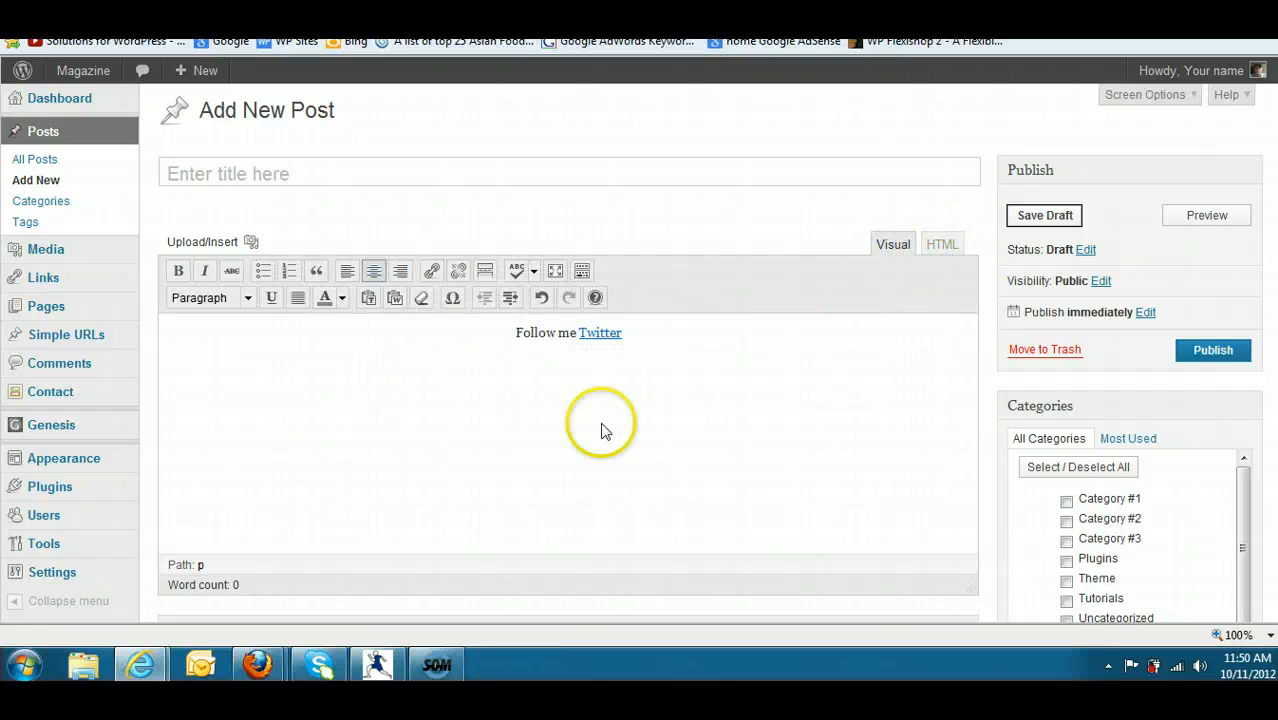
- Leave the unsaved new post and open the Genesis Simple Hooks settings
mouse_move(75, 428)
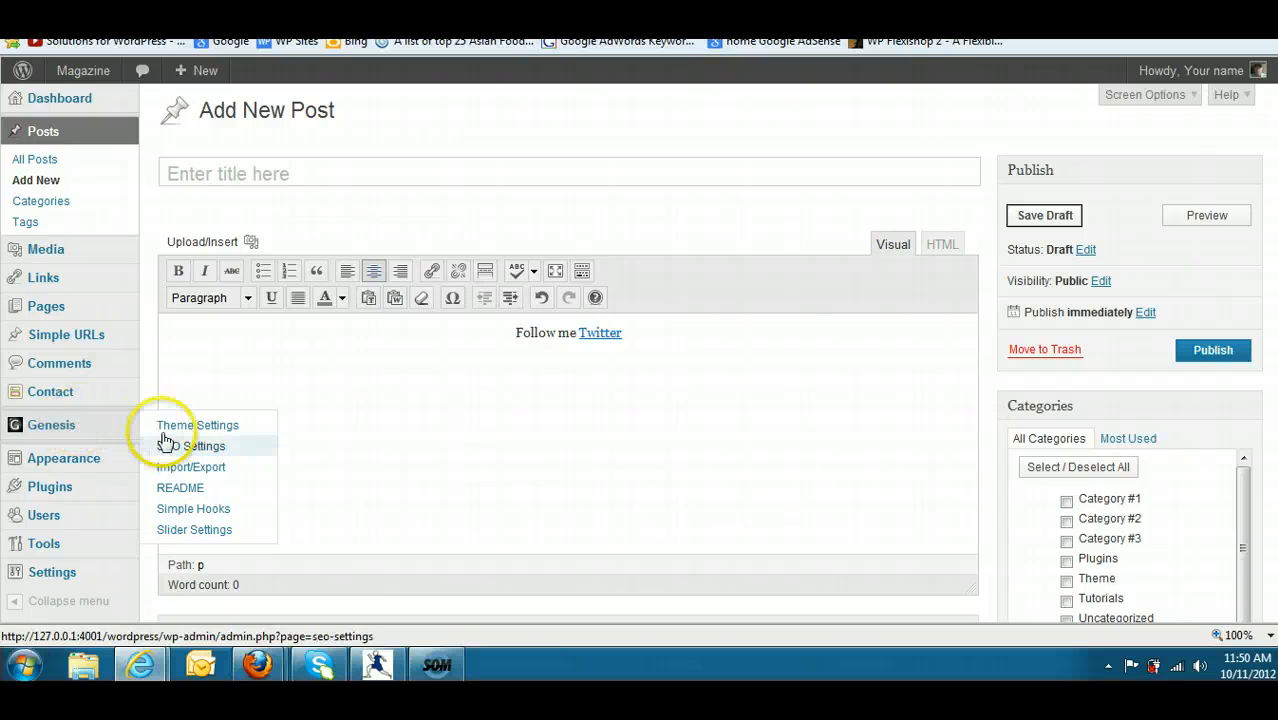
click(178, 508)
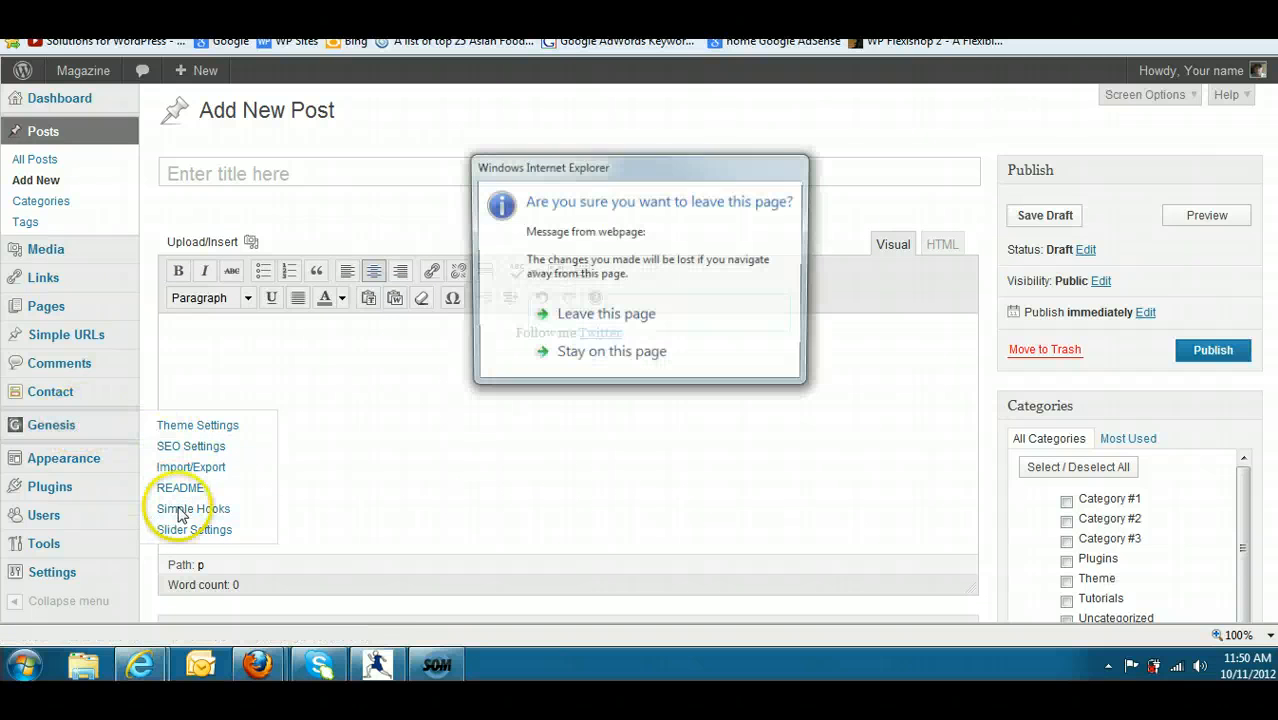
click(598, 317)
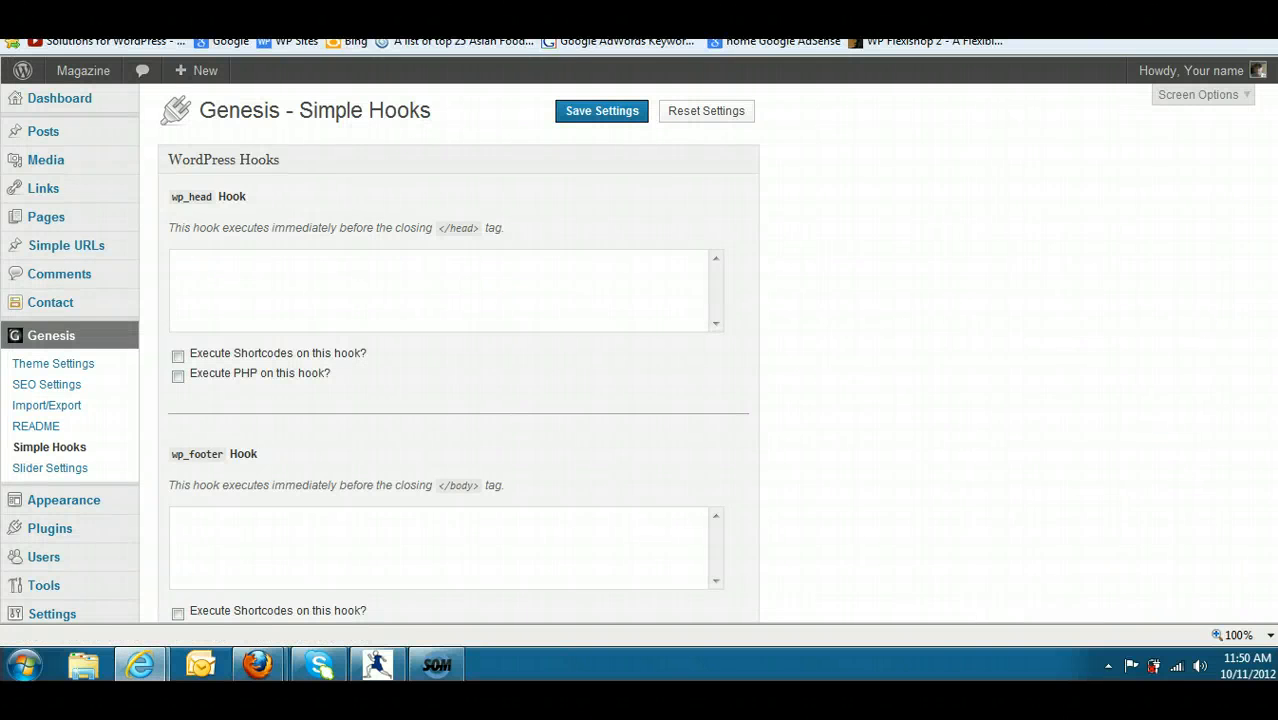
- Replace the genesis_footer hook's code with the copied centered "Follow me Twitter" HTML and save the Simple Hooks settings
scroll(460, 400, down, 20)
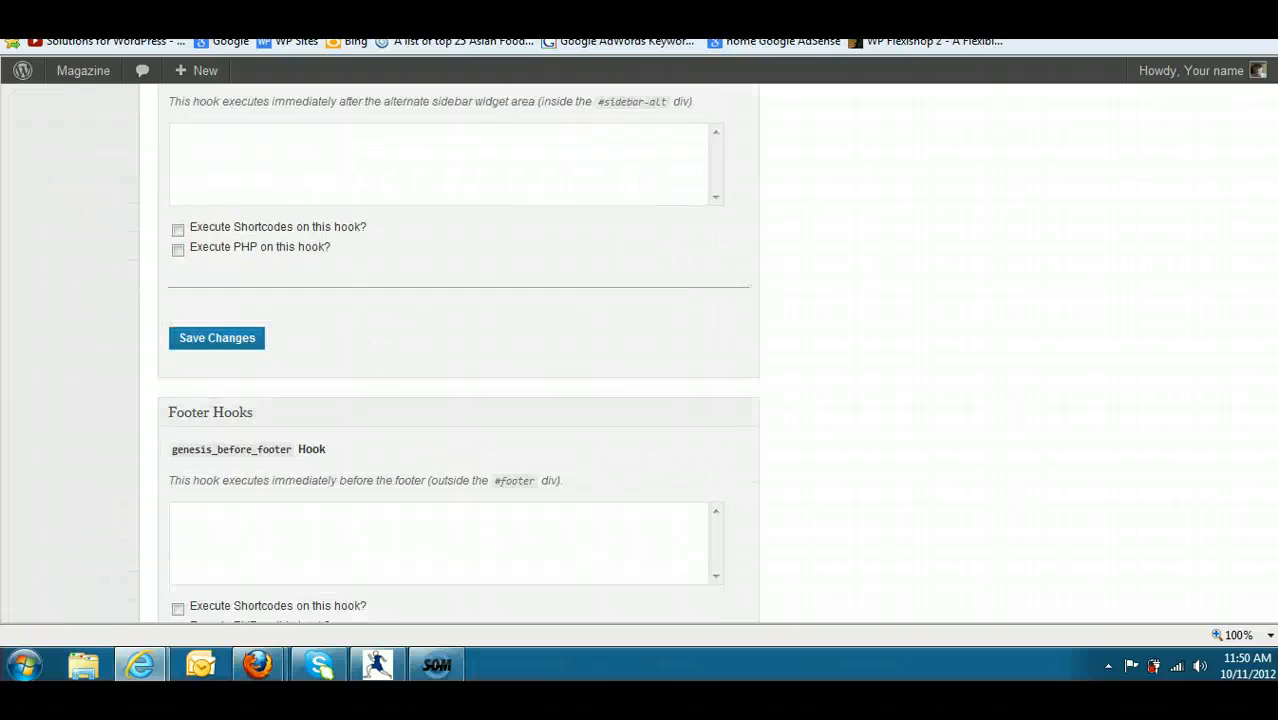
scroll(460, 400, down, 1)
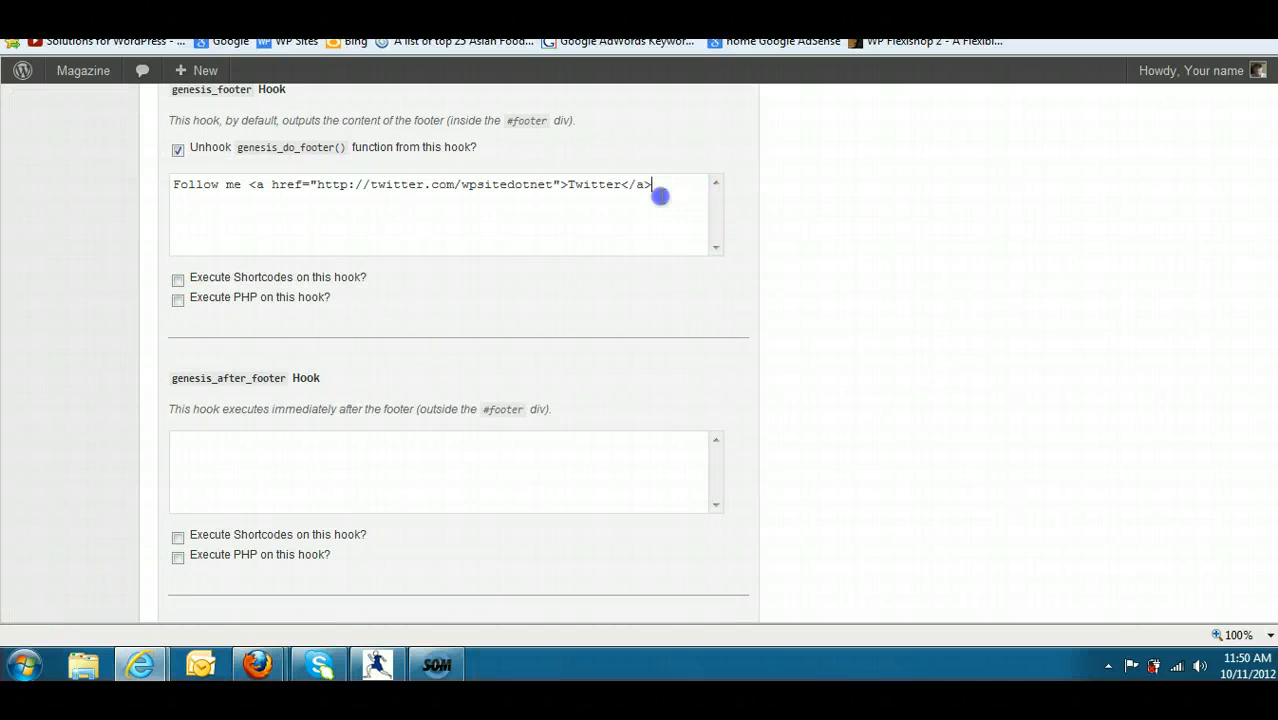
drag(652, 186, 152, 155)
right_click(215, 187)
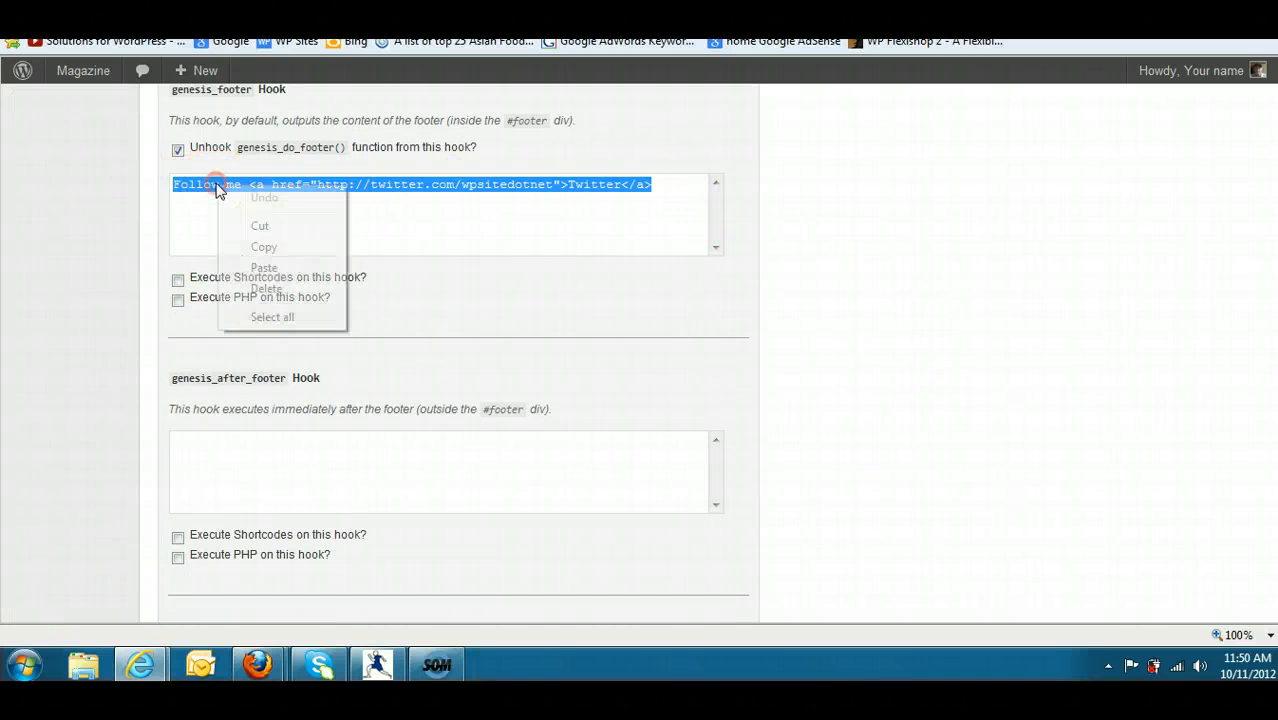
click(264, 268)
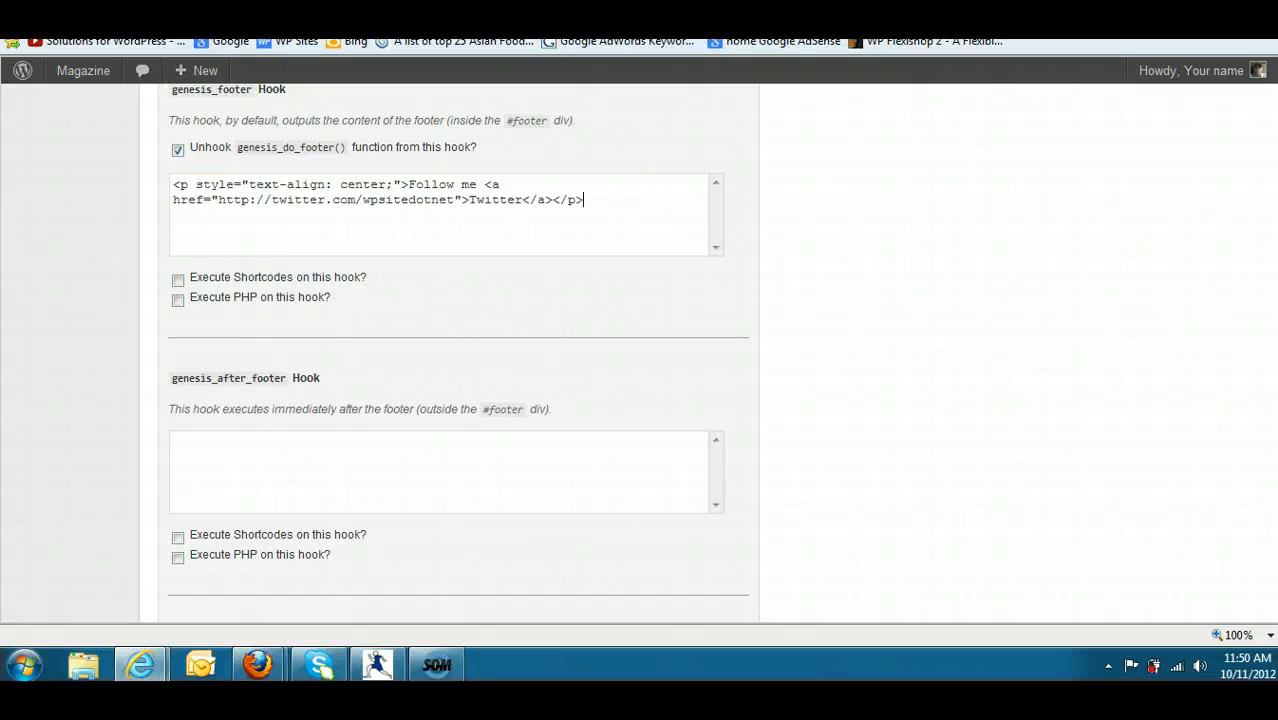
scroll(460, 350, down, 2)
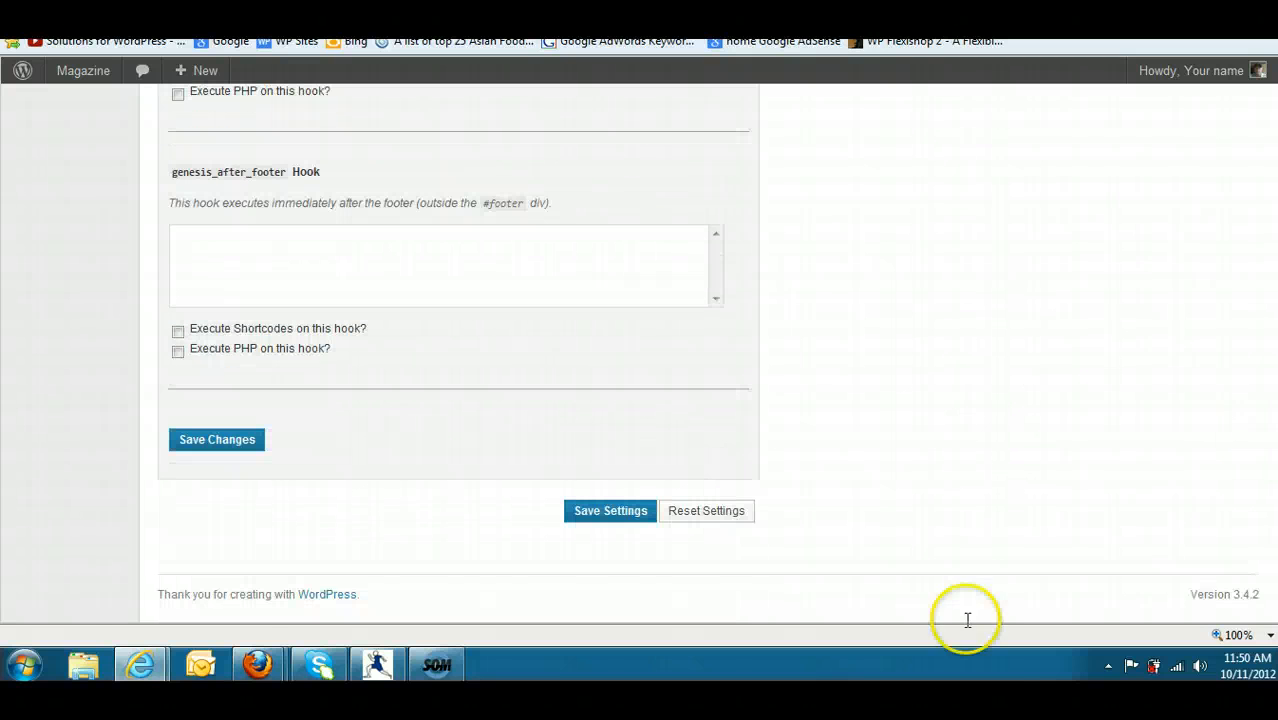
click(608, 519)
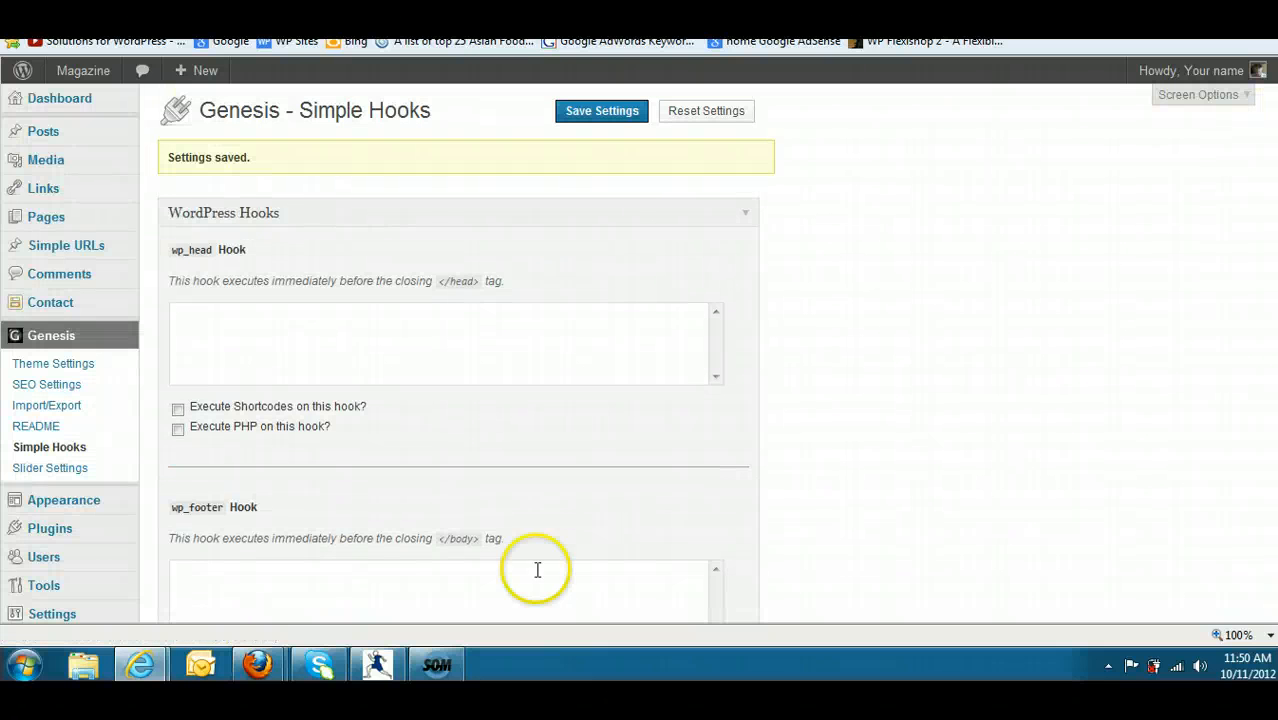
- Switch to the browser window showing the Magazine site's front end
mouse_move(257, 664)
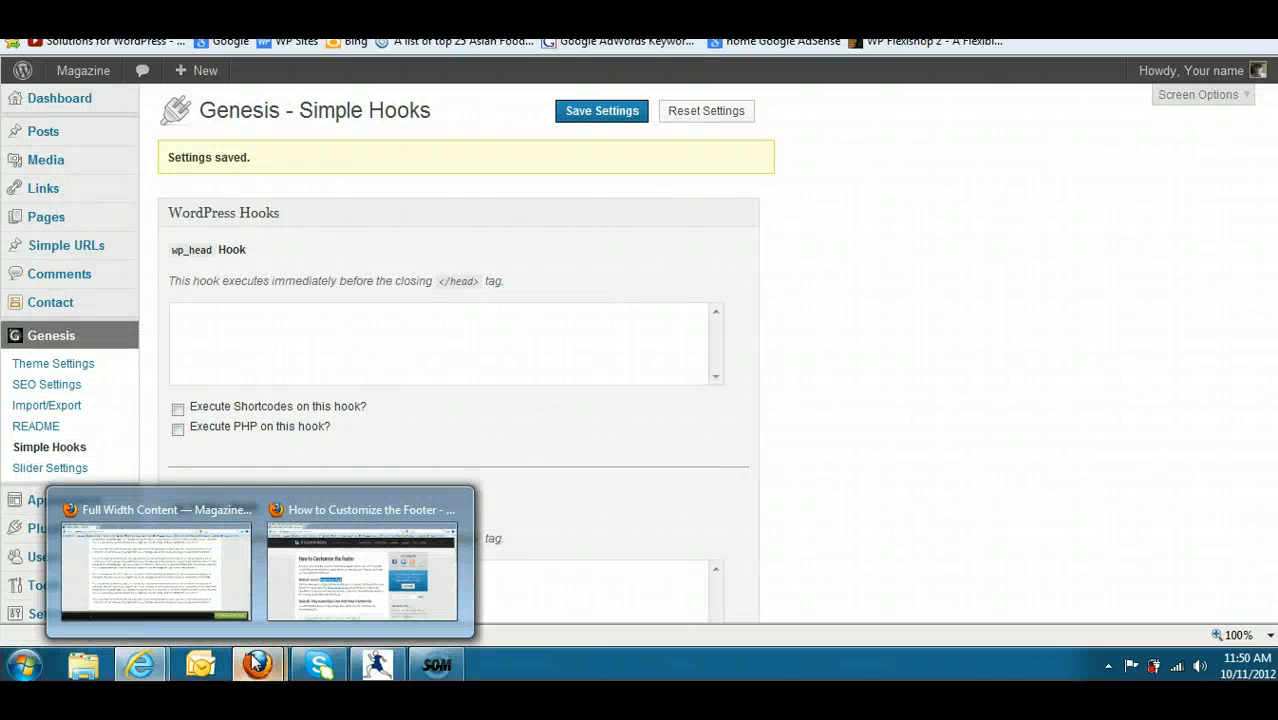
mouse_move(145, 668)
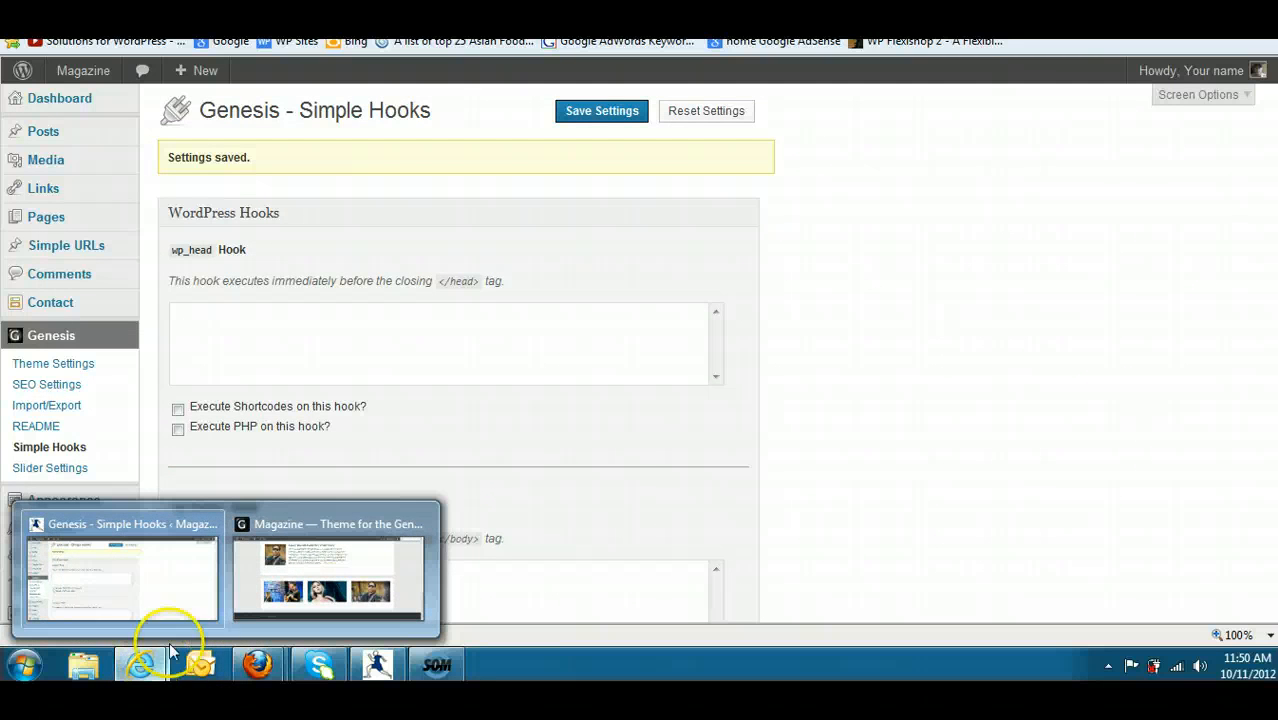
click(245, 562)
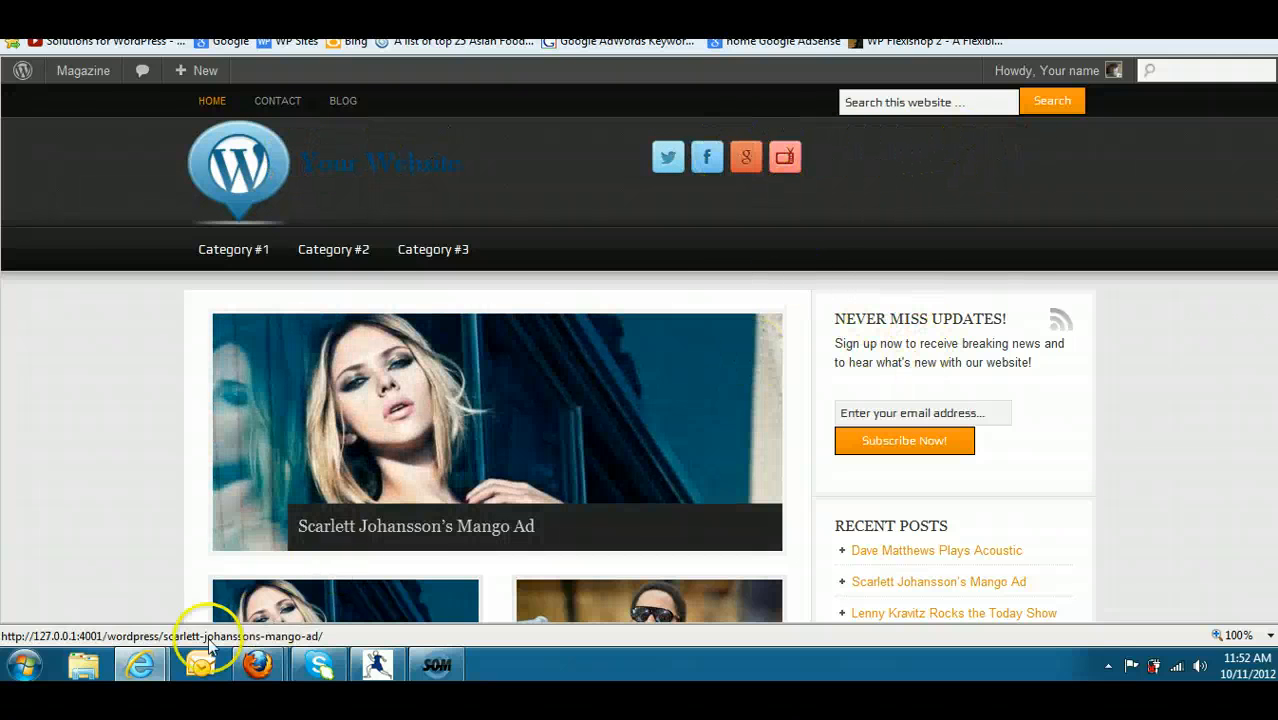
- In the Widgets settings, move the Candy Social Media Icons widget from Header Right to the start of the Primary Sidebar
mouse_move(140, 665)
click(210, 596)
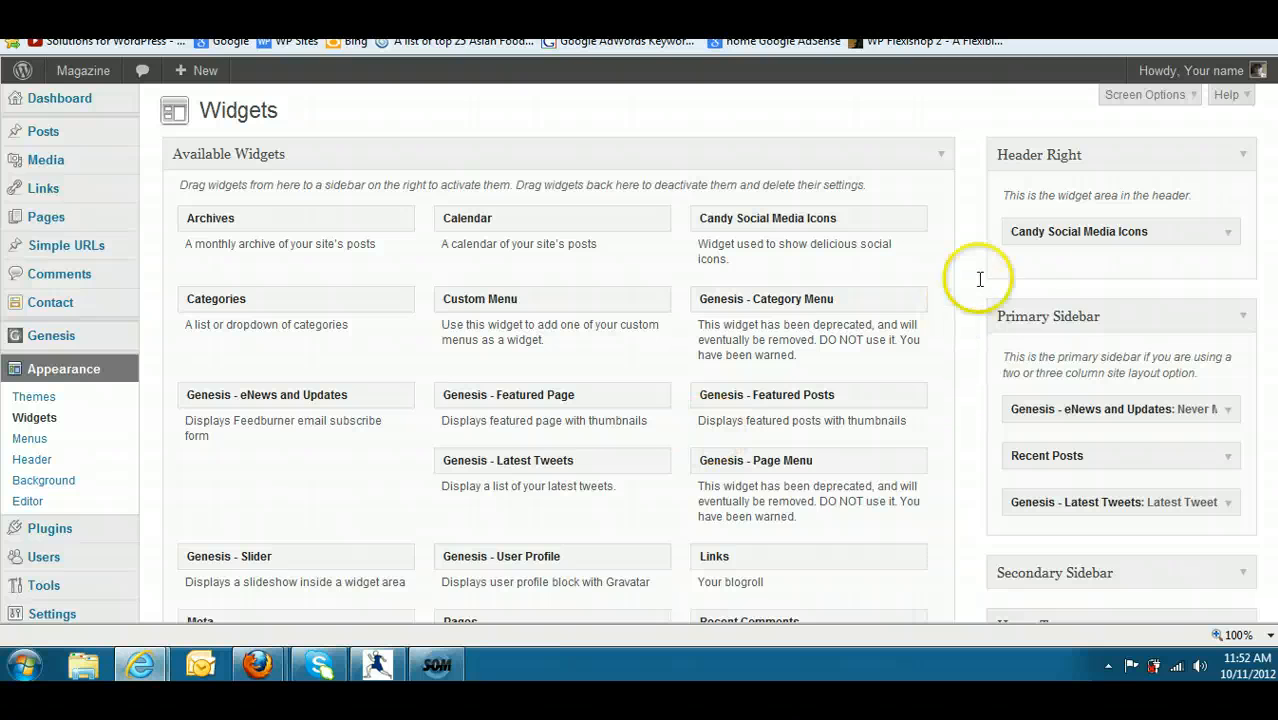
drag(1053, 231, 1053, 410)
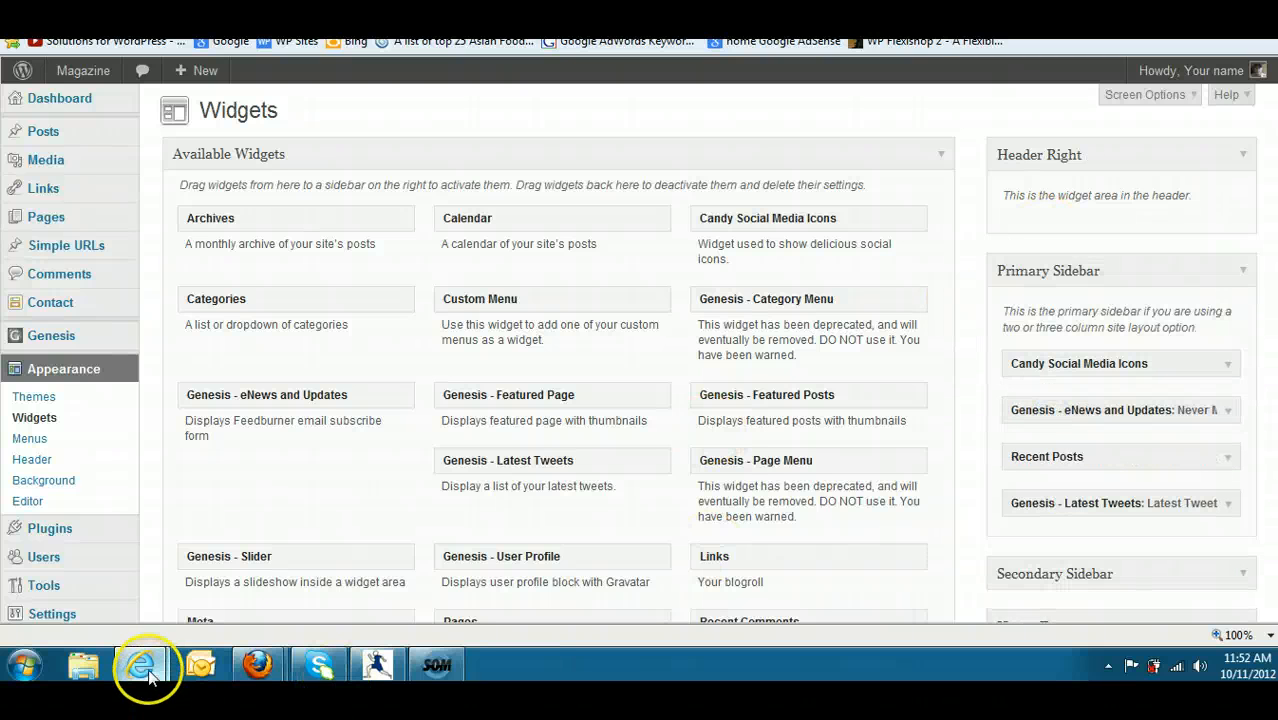
- Reload the site's home page to check the social icons' placement, and return to the Widgets settings
mouse_move(140, 665)
click(300, 605)
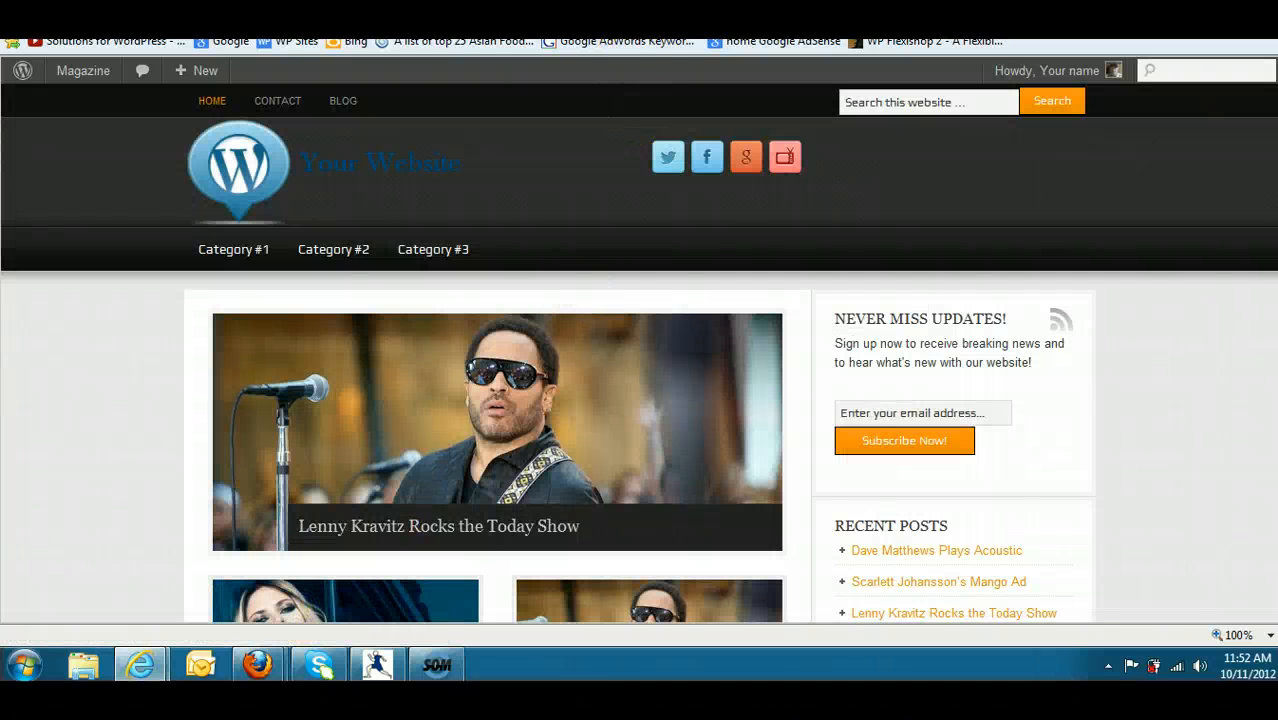
key(F5)
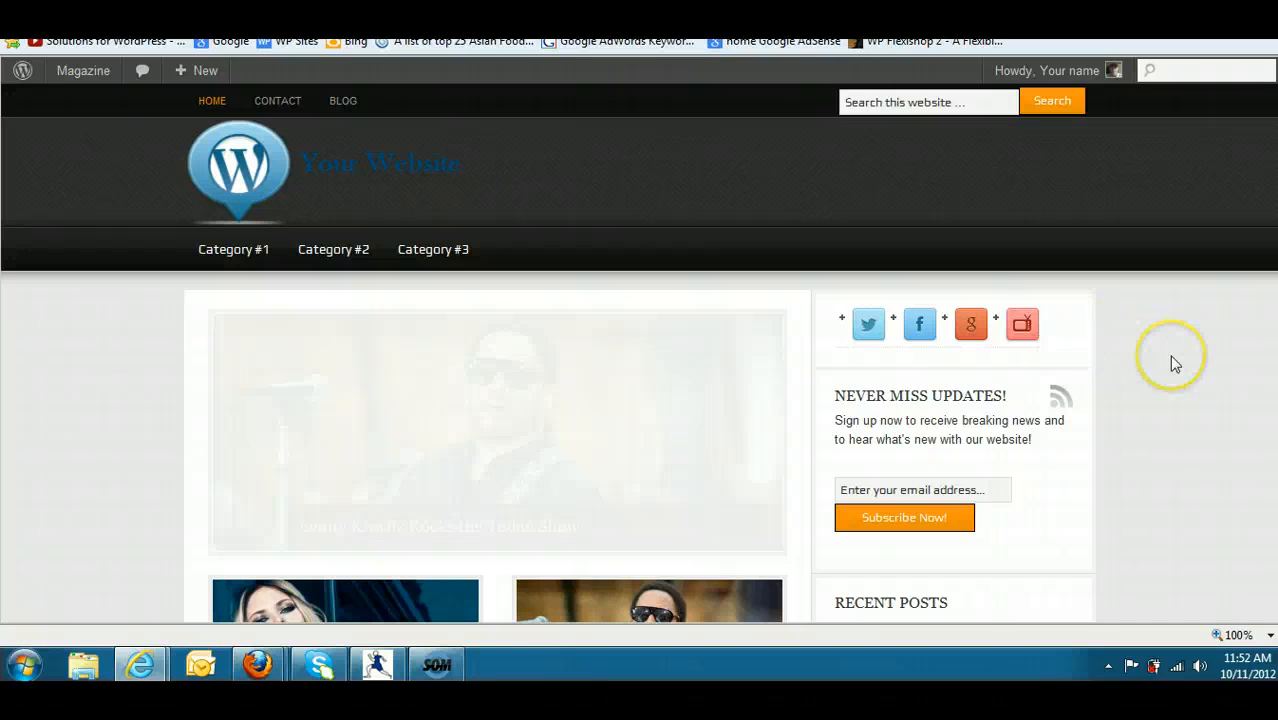
click(989, 489)
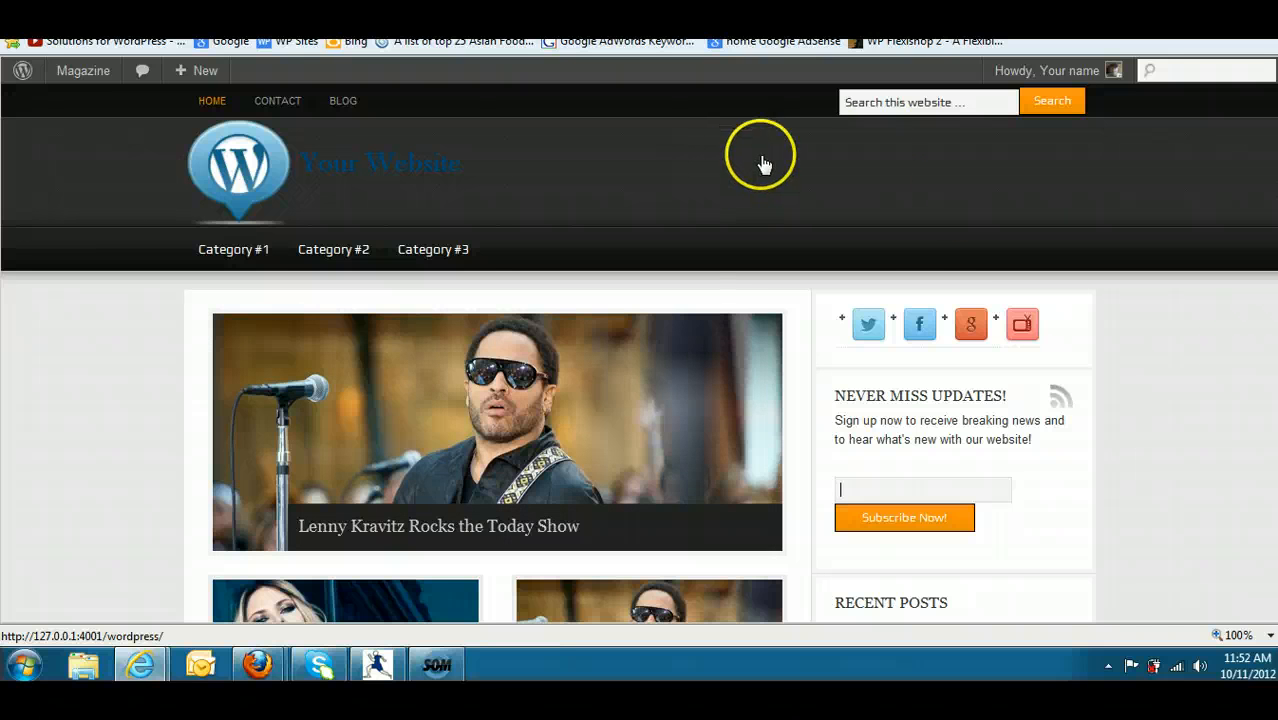
mouse_move(150, 662)
click(182, 556)
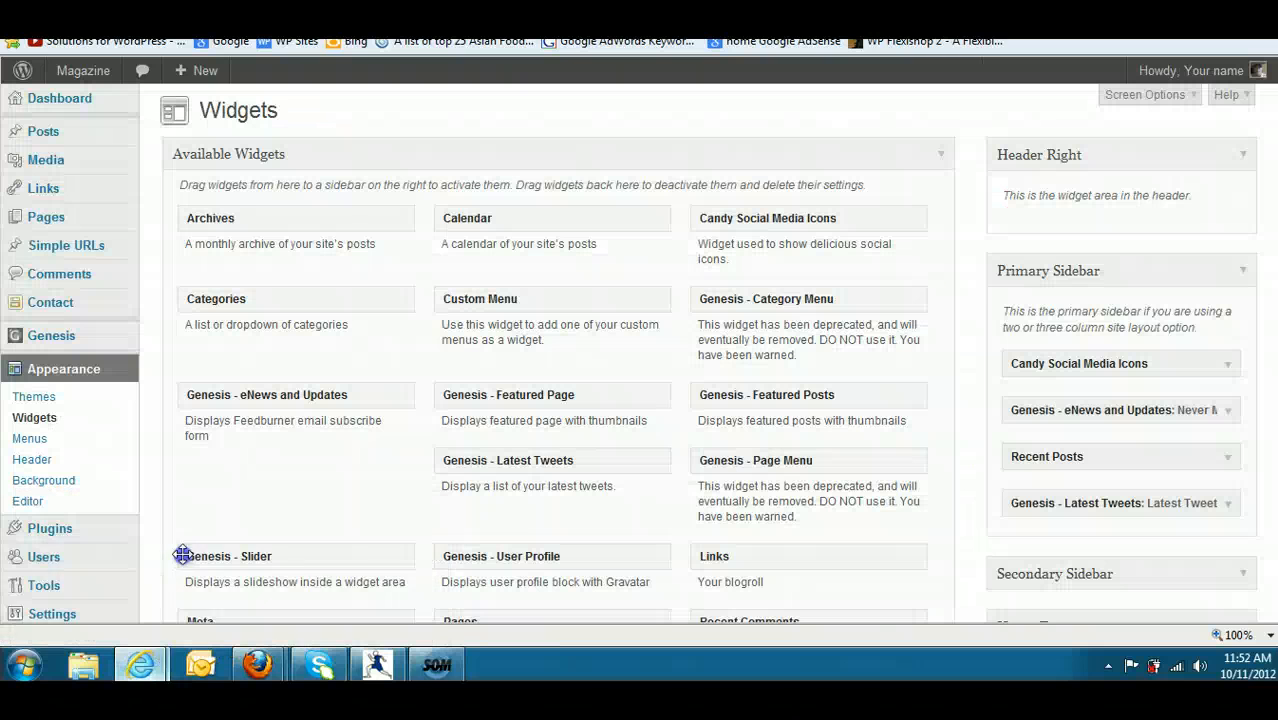
- Examine the two-, three-, four- and five-column layout examples on the Magazine demo's Columns page in Firefox
click(785, 18)
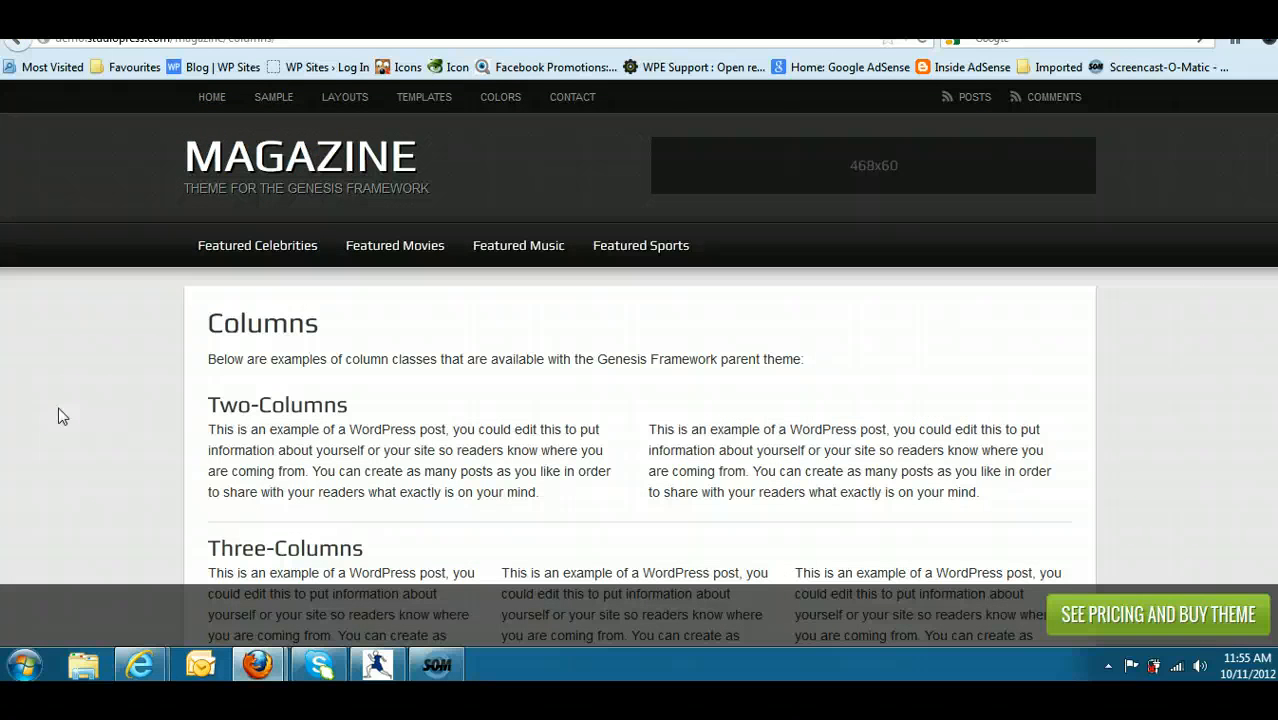
scroll(271, 354, down, 2)
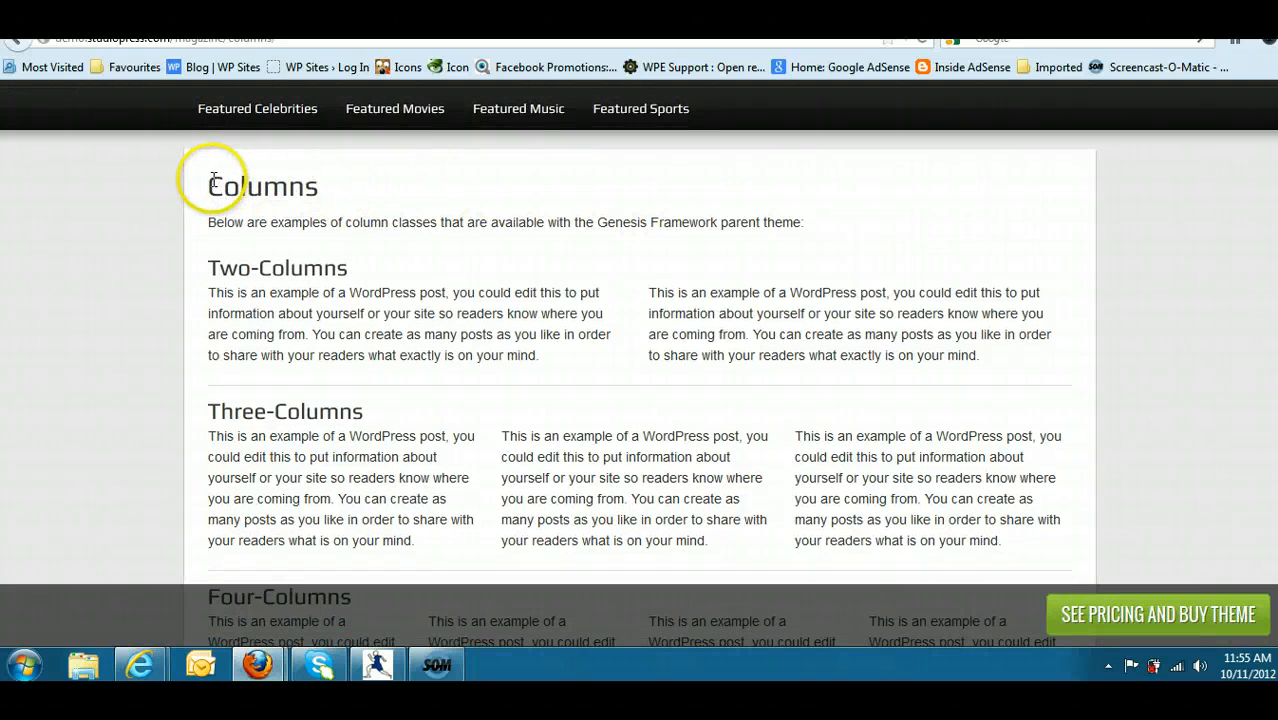
drag(276, 180, 672, 243)
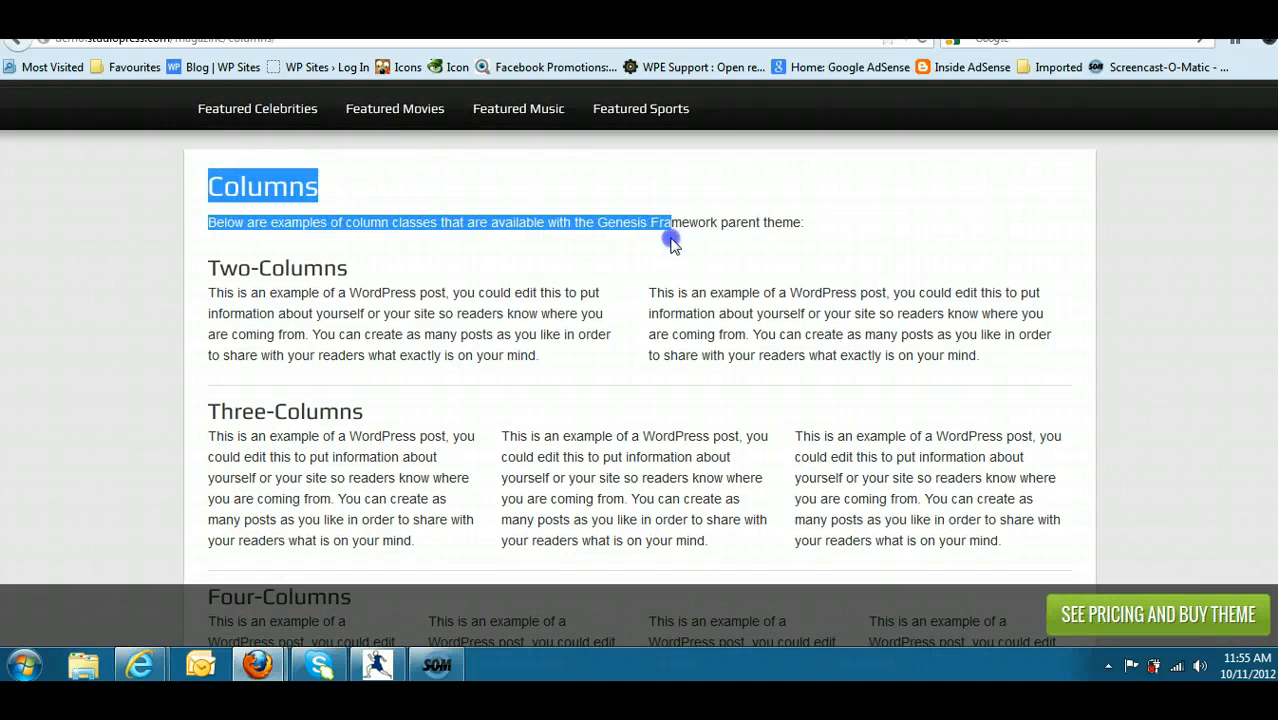
click(607, 192)
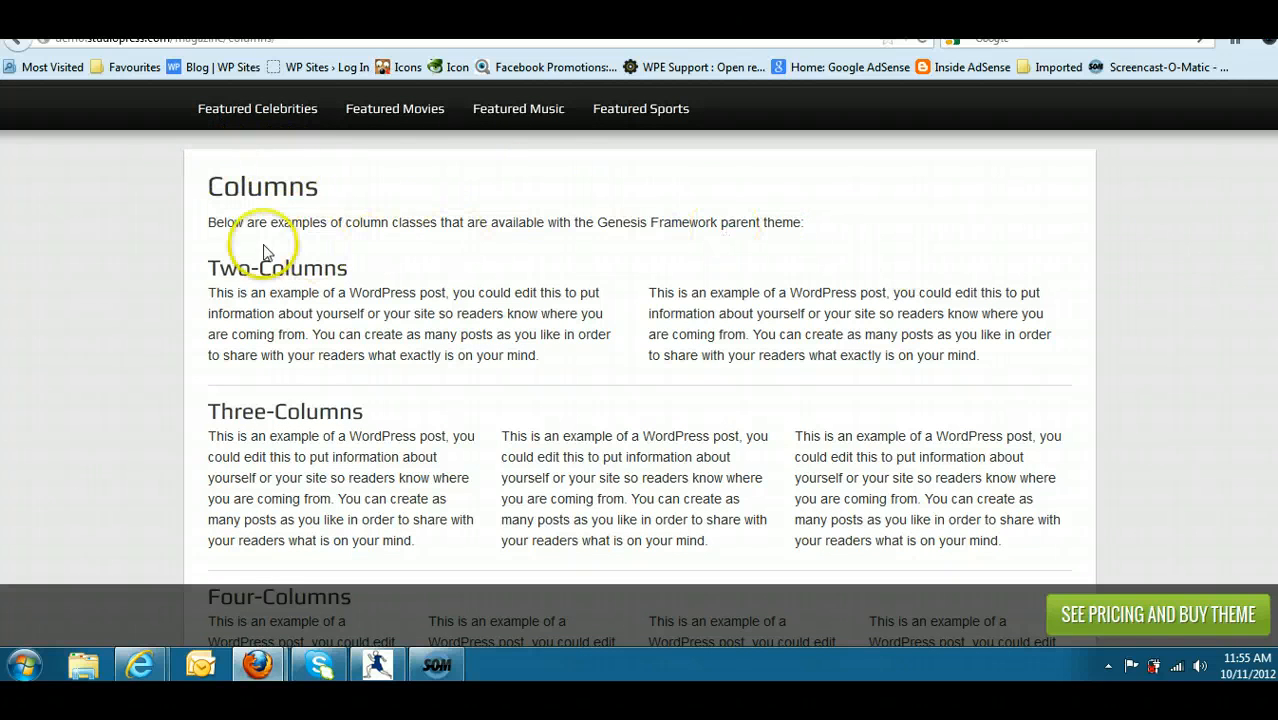
drag(204, 270, 968, 356)
click(580, 360)
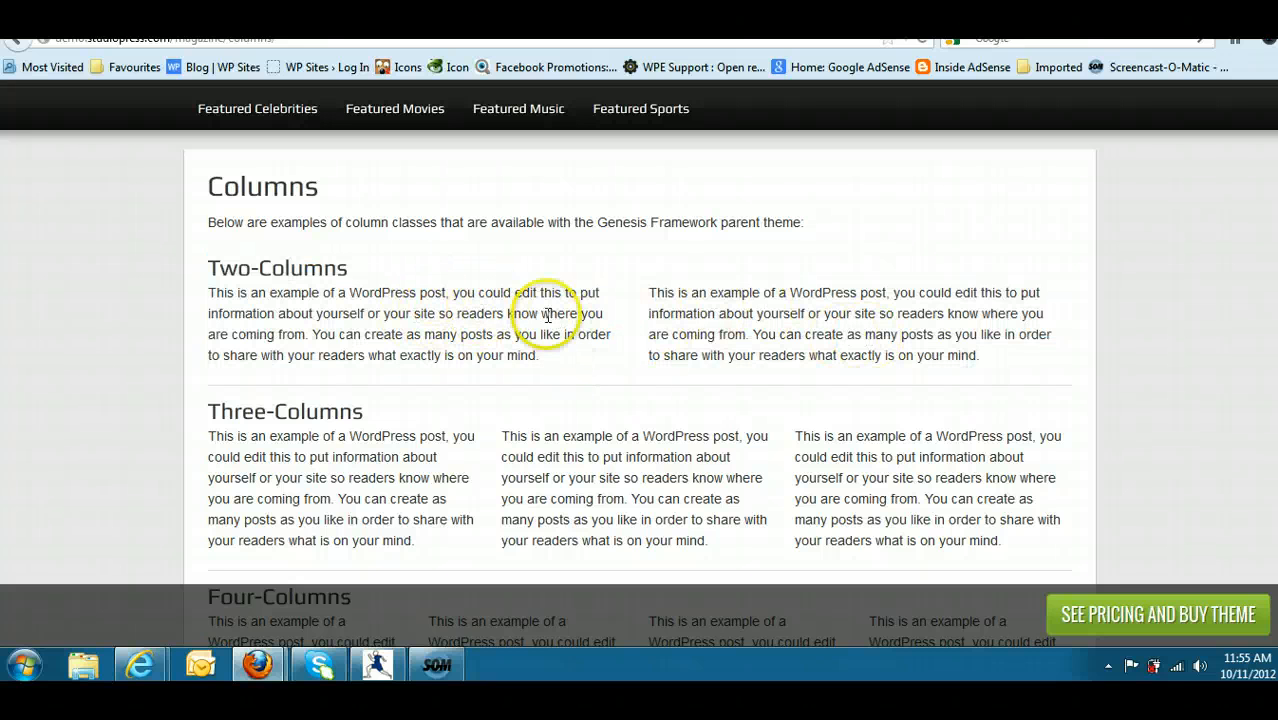
drag(207, 268, 620, 385)
click(613, 365)
scroll(1063, 362, down, 4)
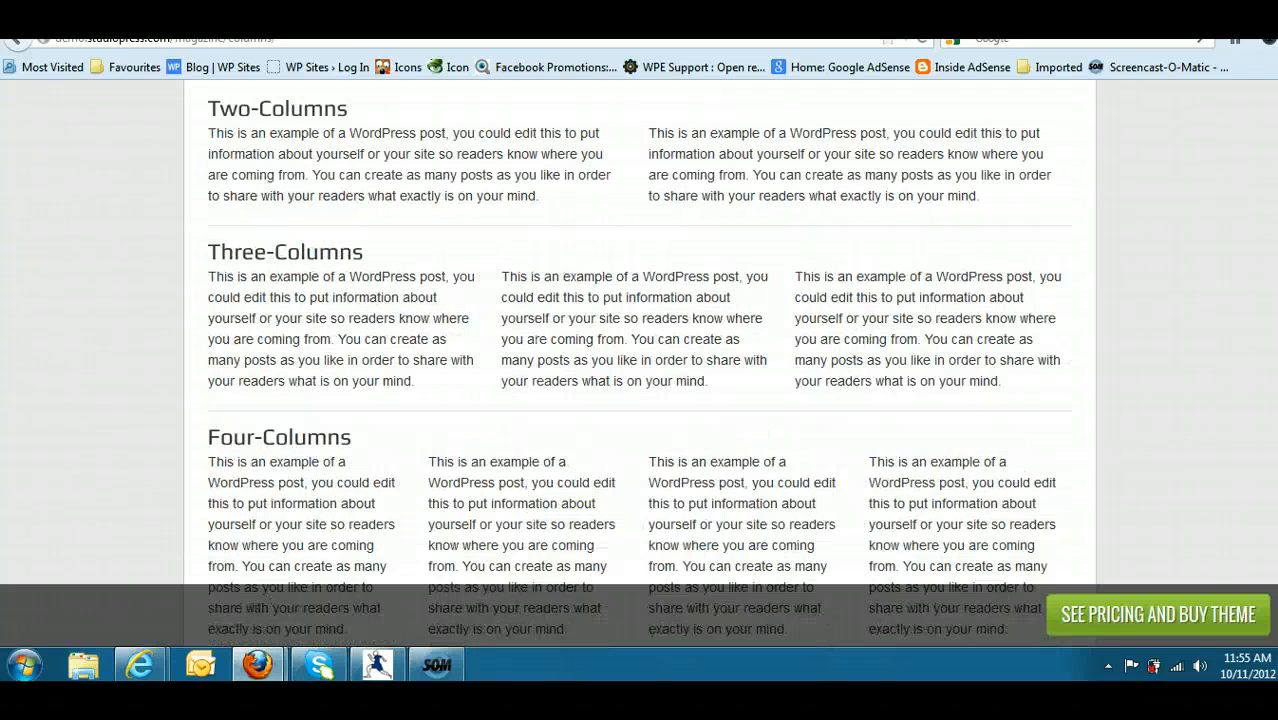
drag(1010, 338, 292, 193)
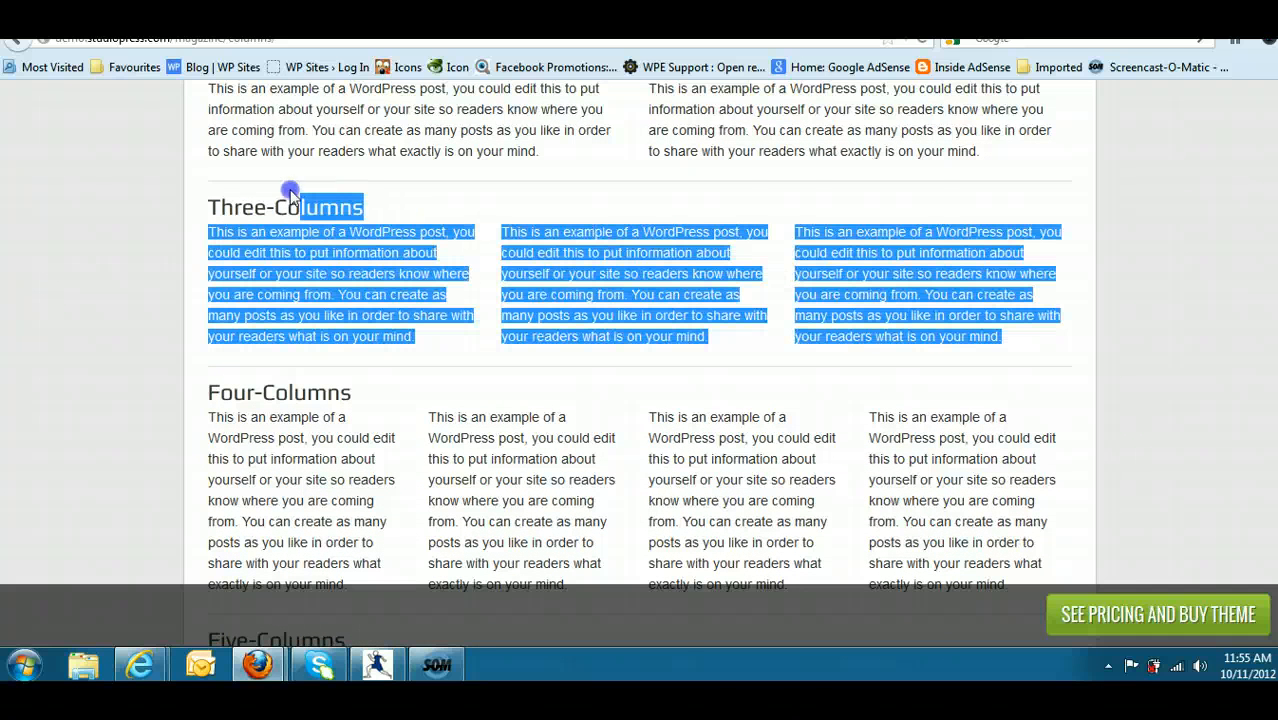
click(490, 318)
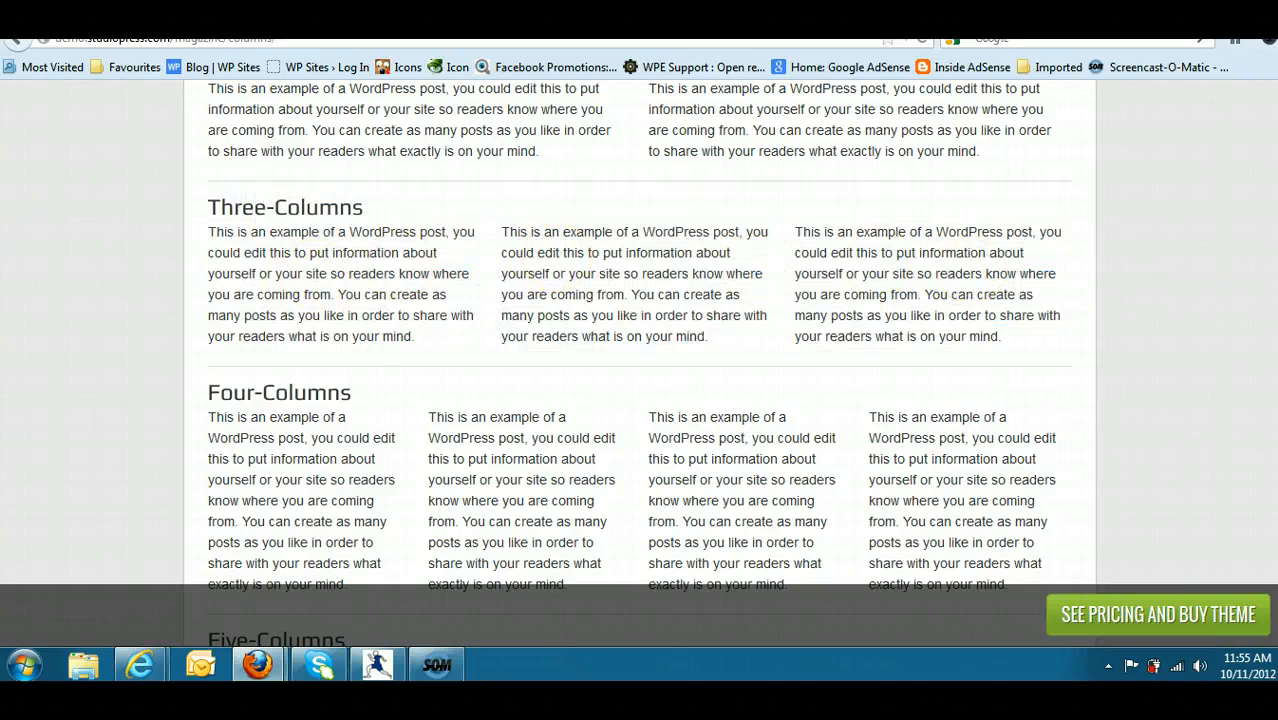
scroll(1115, 281, down, 4)
scroll(639, 365, down, 4)
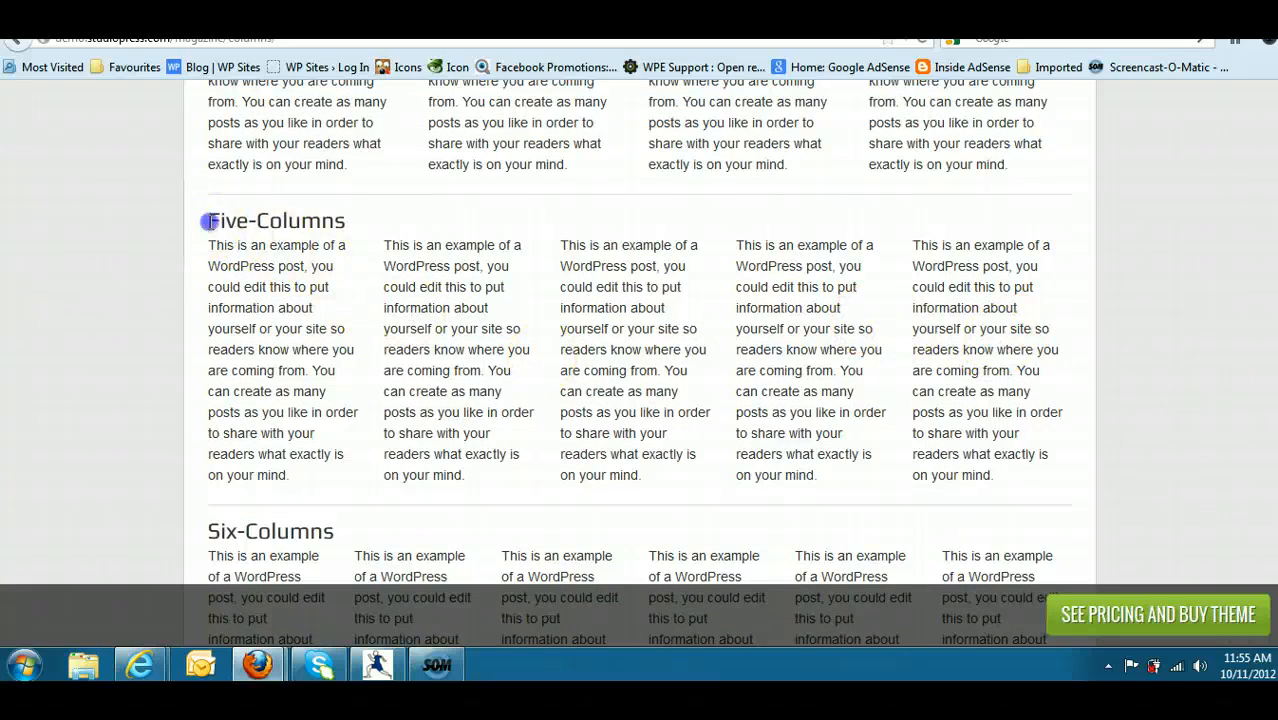
drag(205, 220, 805, 434)
scroll(1143, 464, up, 10)
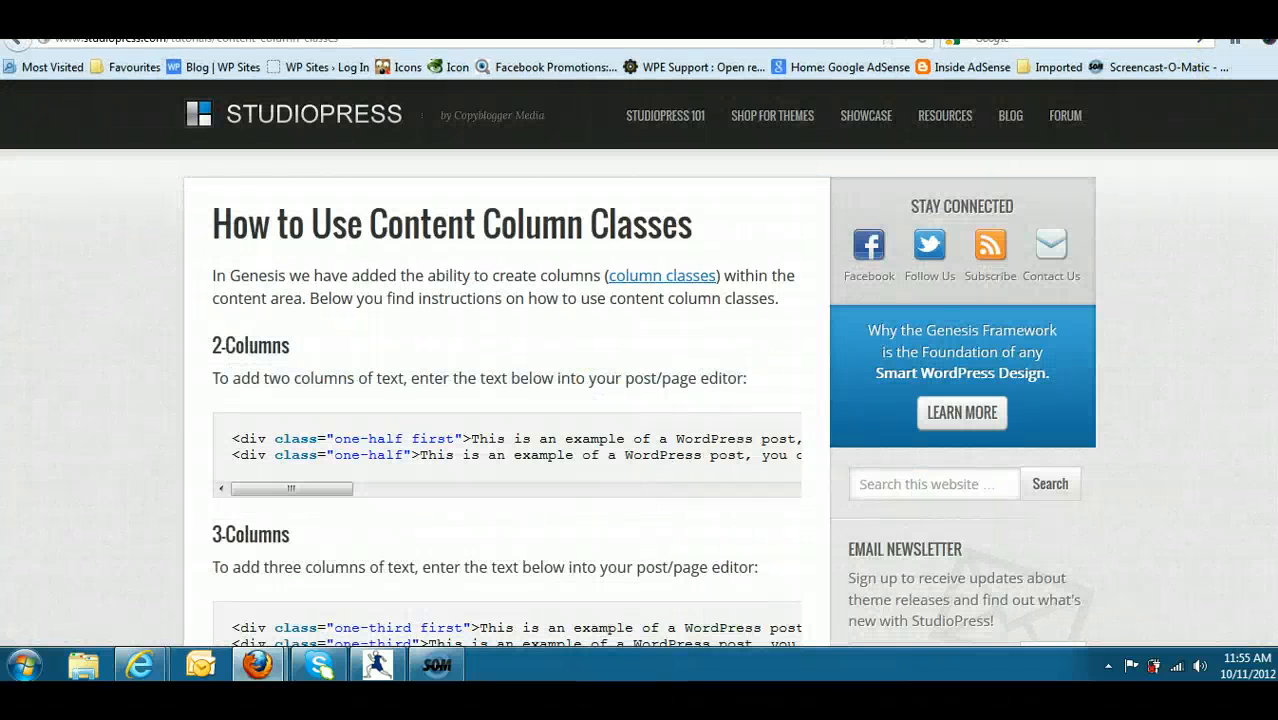
- Read through the StudioPress tutorial on content column classes, including its column code snippets and the style.css code
scroll(639, 362, down, 2)
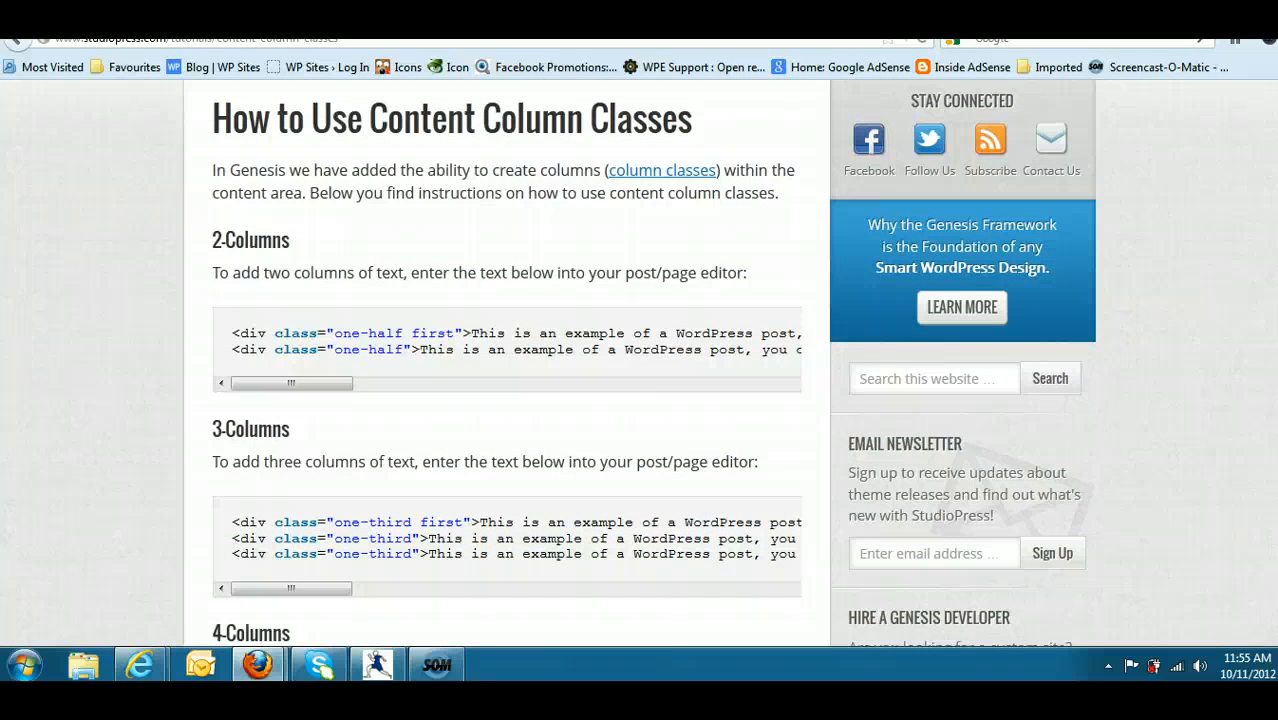
scroll(639, 362, up, 2)
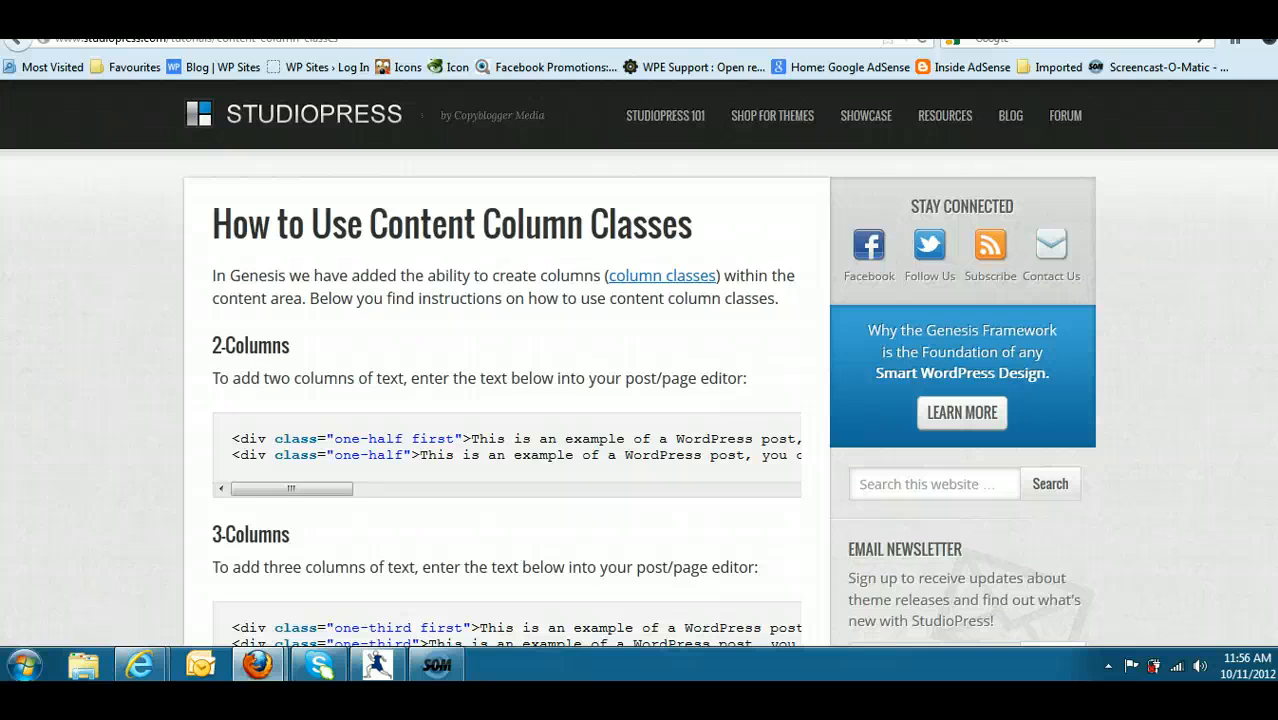
scroll(639, 362, down, 1)
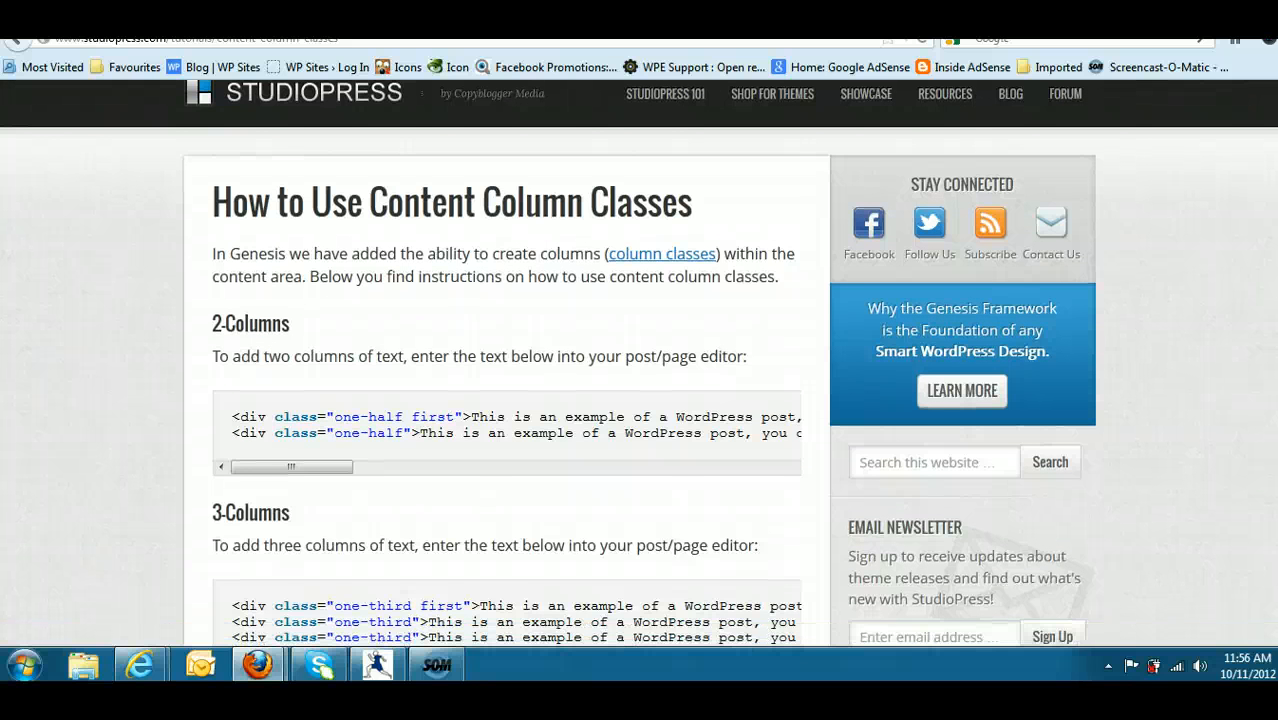
scroll(639, 362, up, 1)
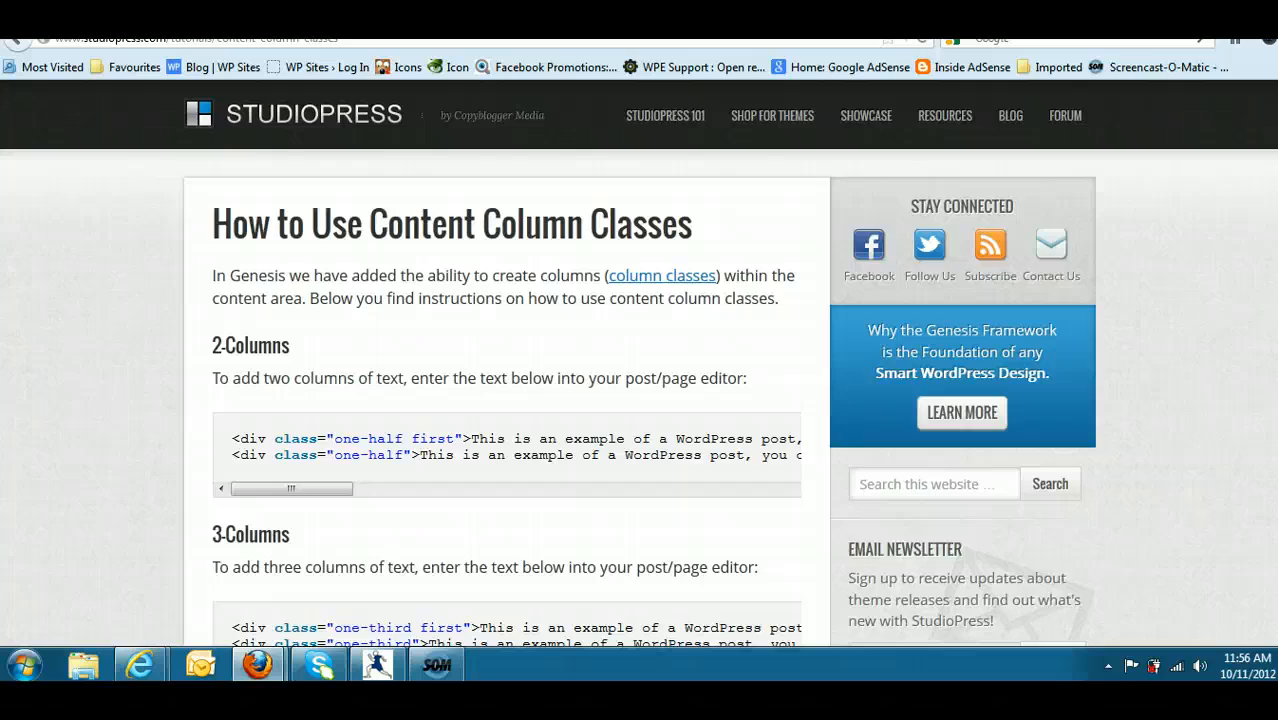
scroll(640, 360, down, 15)
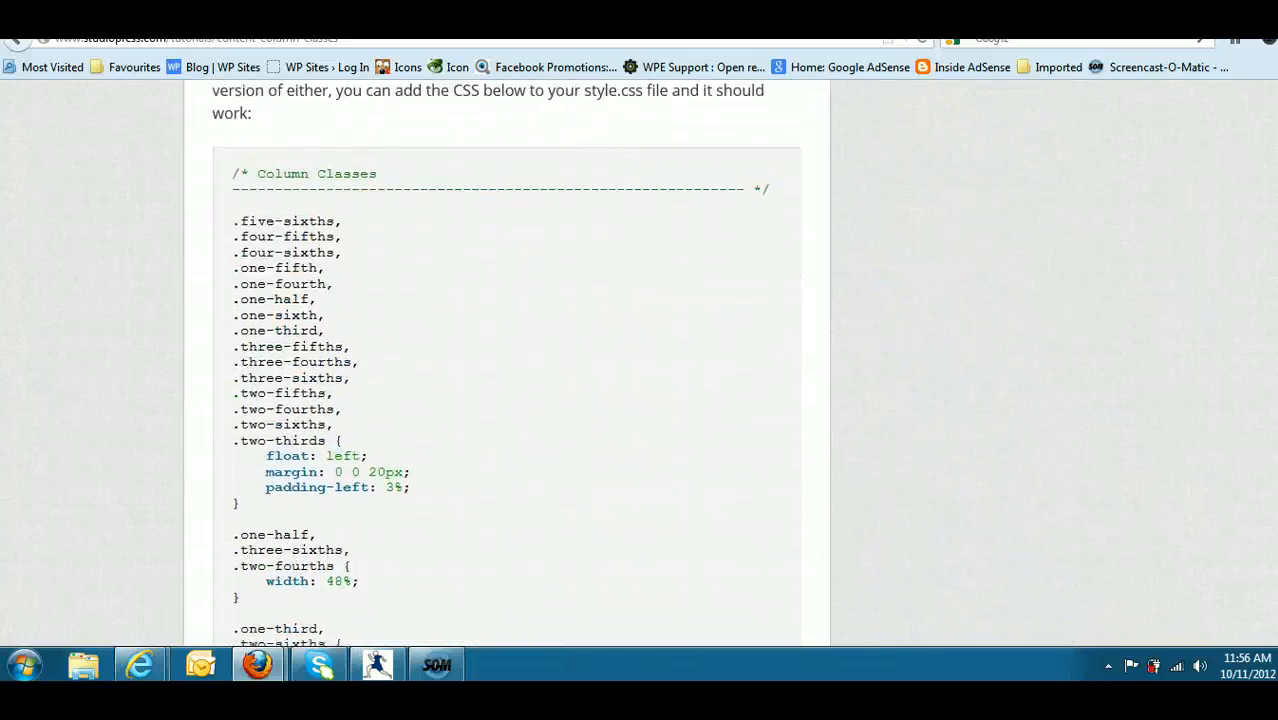
scroll(507, 360, down, 5)
scroll(507, 360, up, 12)
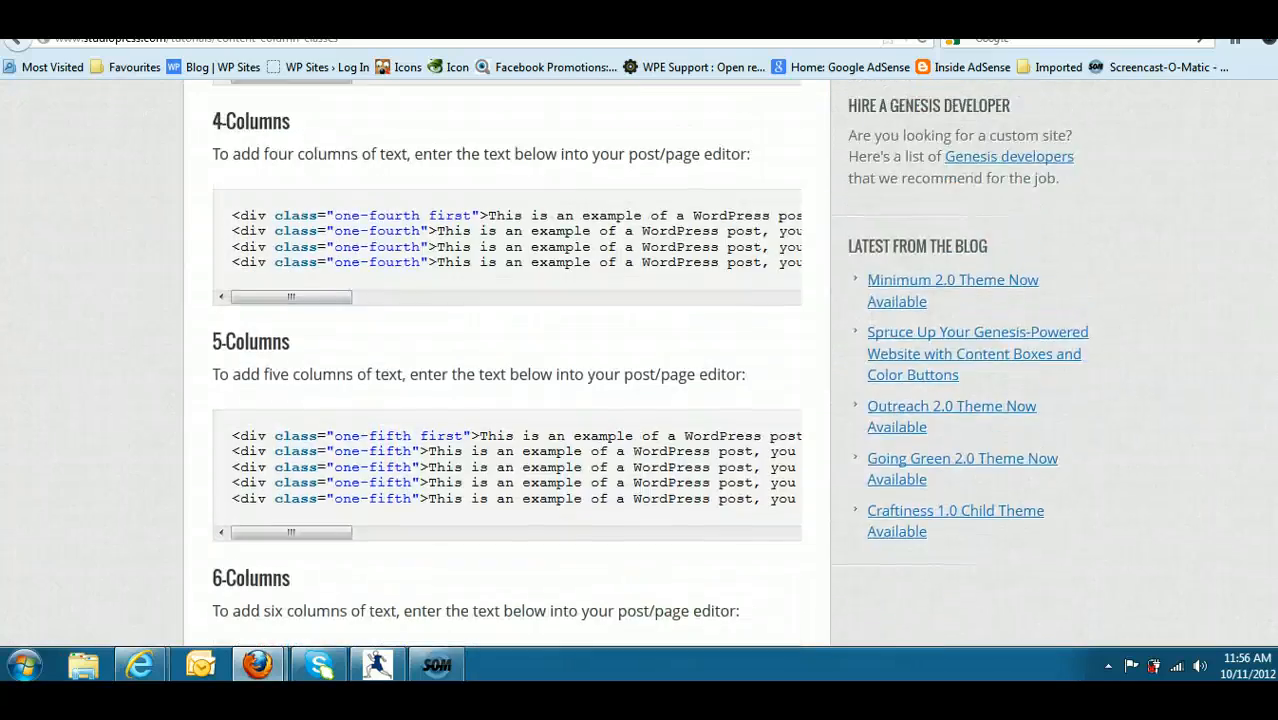
scroll(507, 360, up, 8)
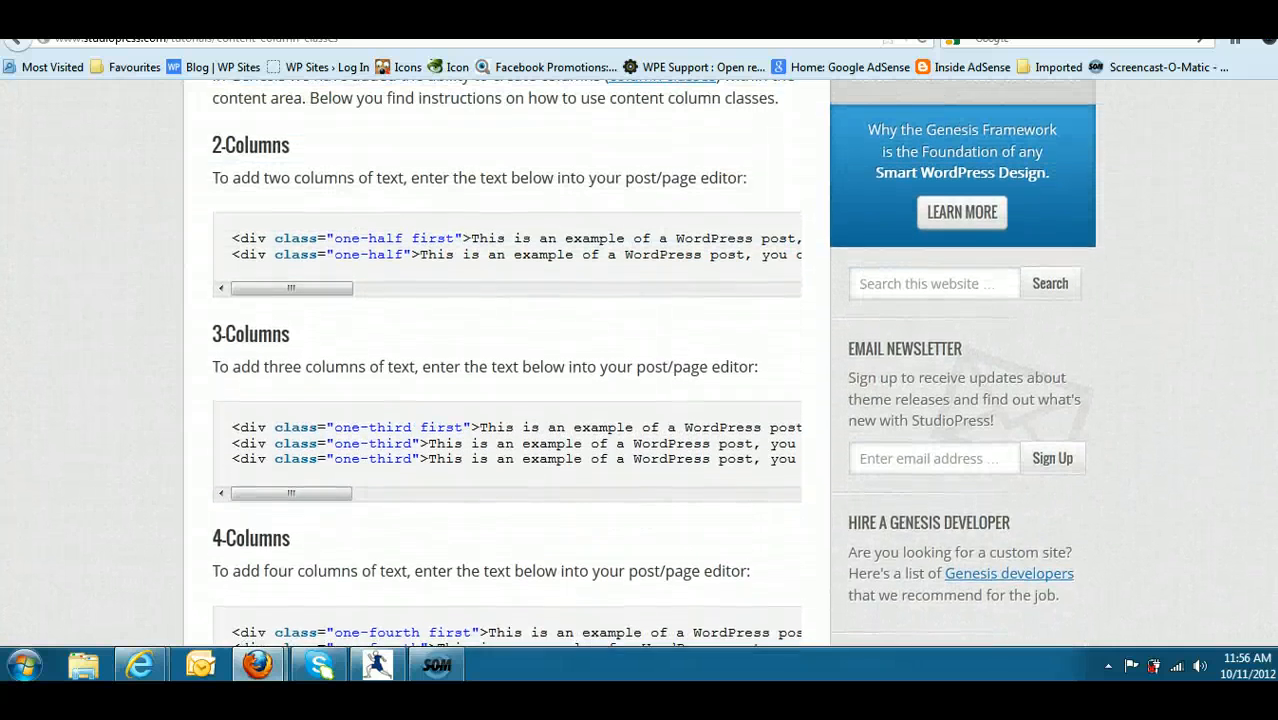
- Copy the complete three-column code snippet with the one-third classes from the StudioPress column classes tutorial
scroll(507, 360, up, 1)
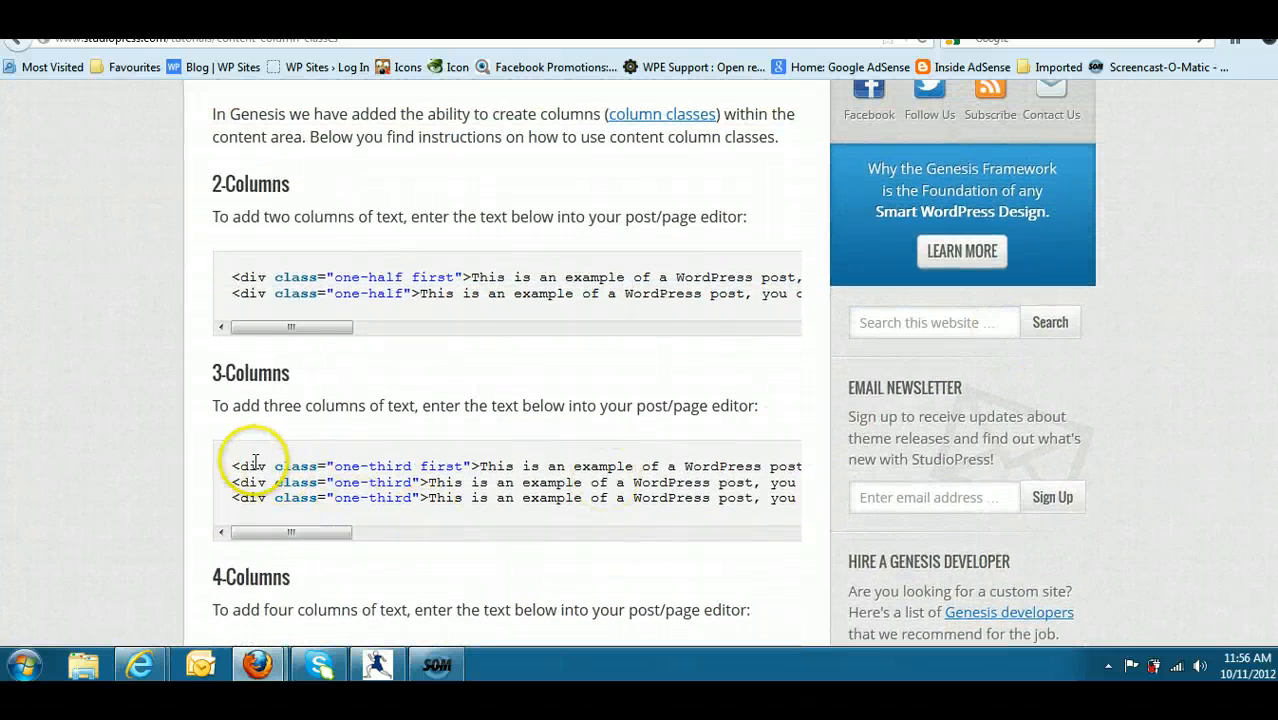
drag(234, 464, 716, 538)
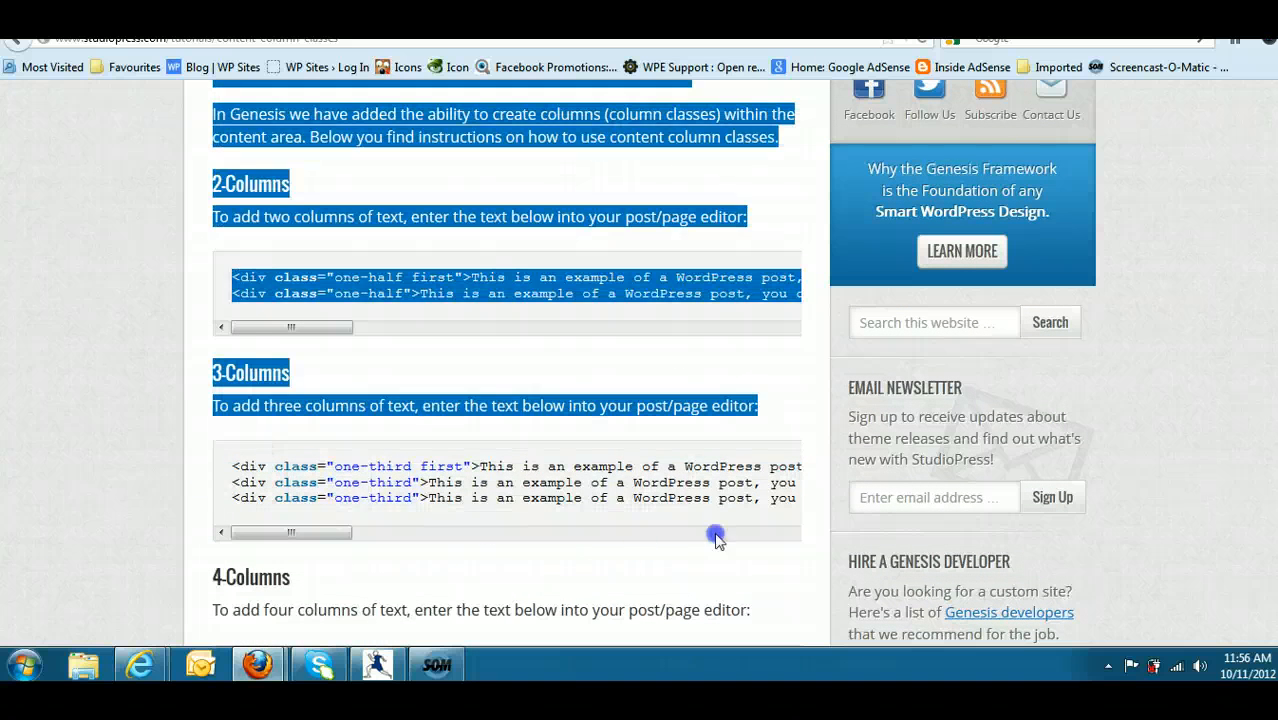
drag(801, 530, 825, 520)
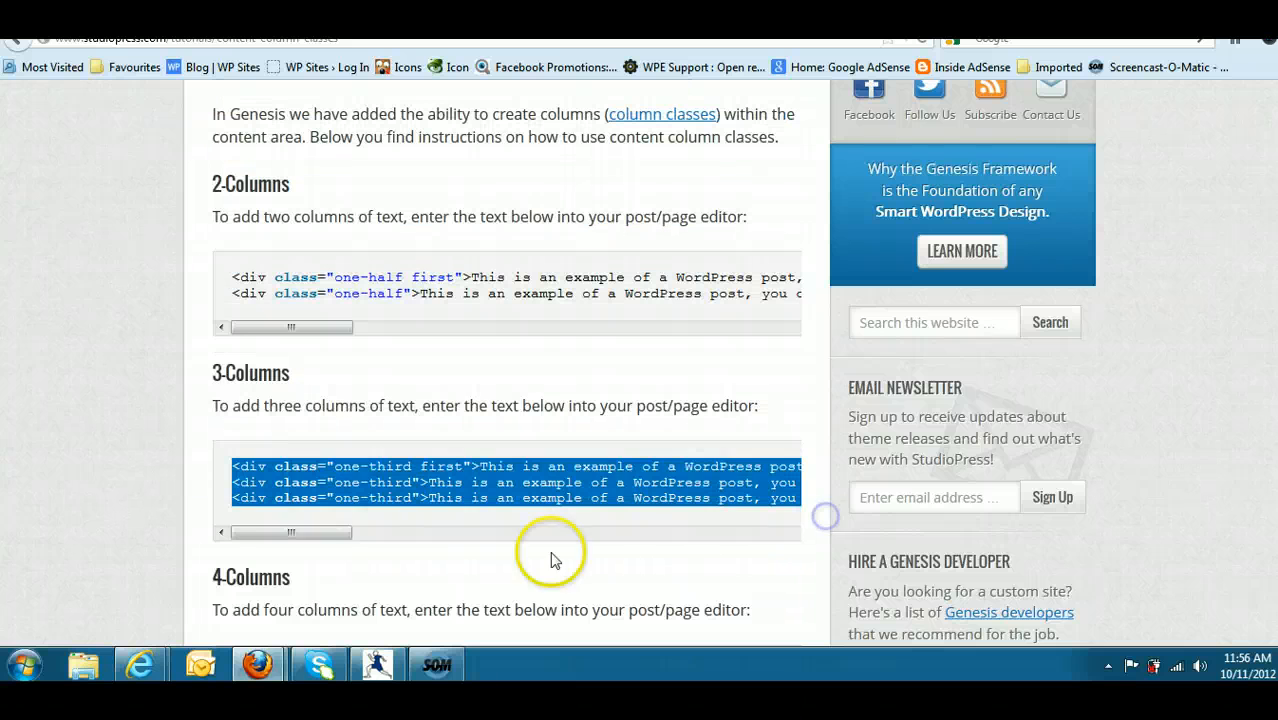
drag(308, 532, 207, 462)
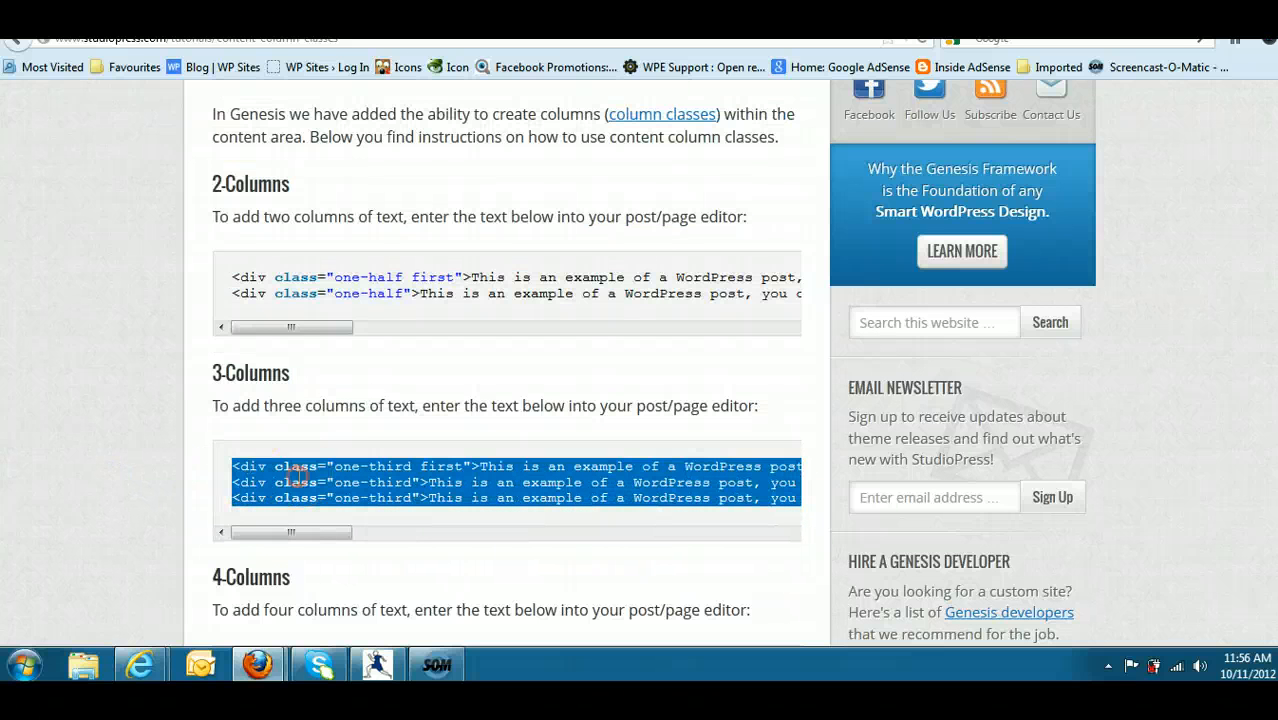
right_click(296, 474)
click(345, 491)
- Switch to the WordPress admin in Internet Explorer and start a new page titled Comparison with the Default Template
key(super+d)
click(265, 665)
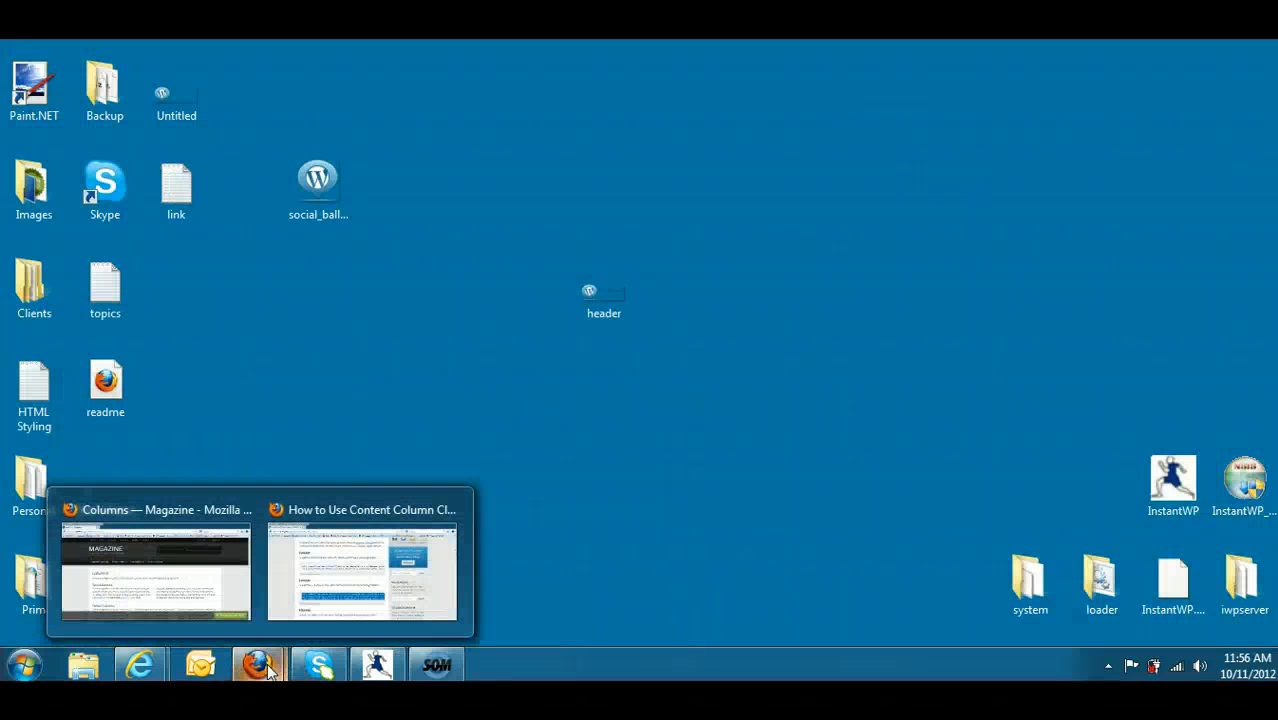
mouse_move(160, 666)
click(178, 594)
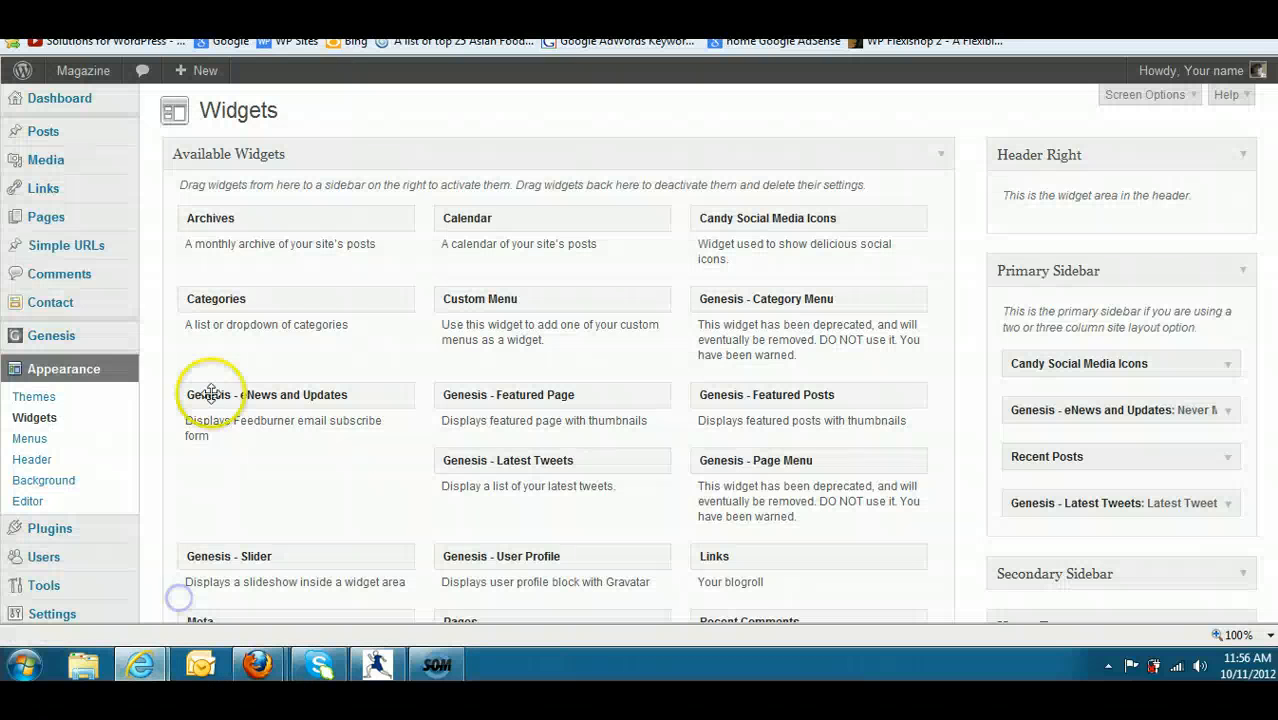
mouse_move(77, 214)
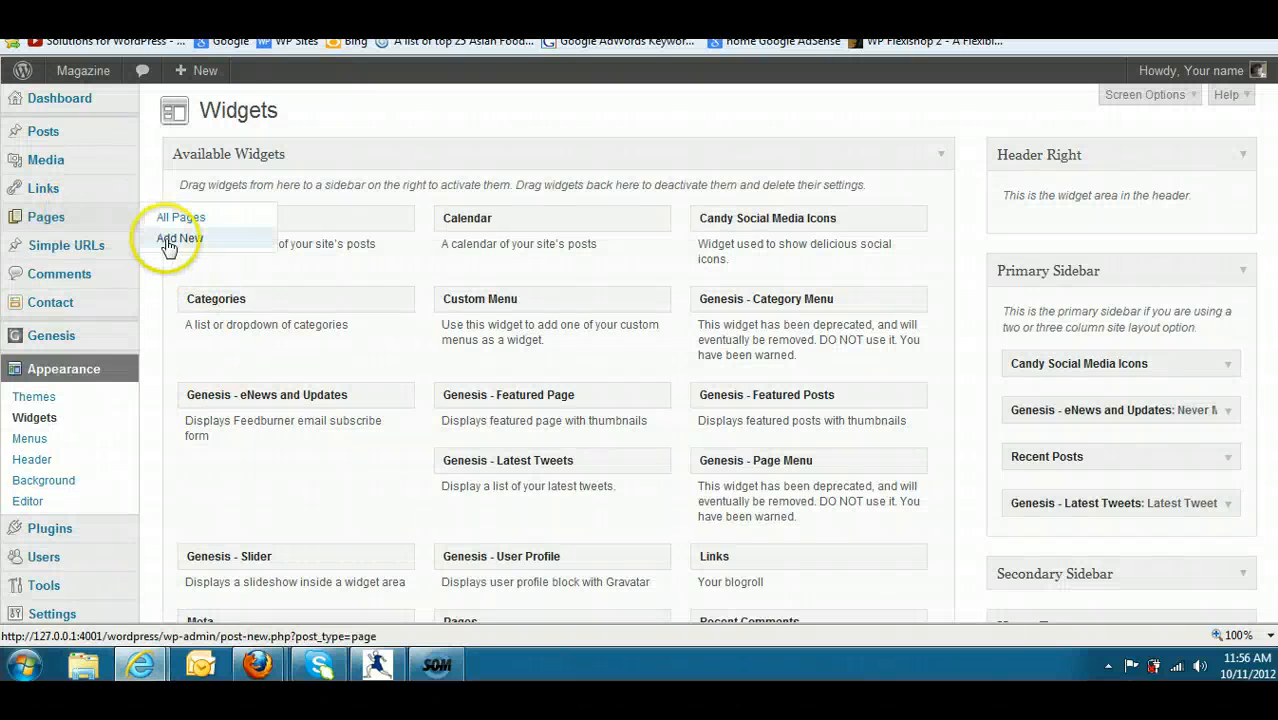
click(167, 240)
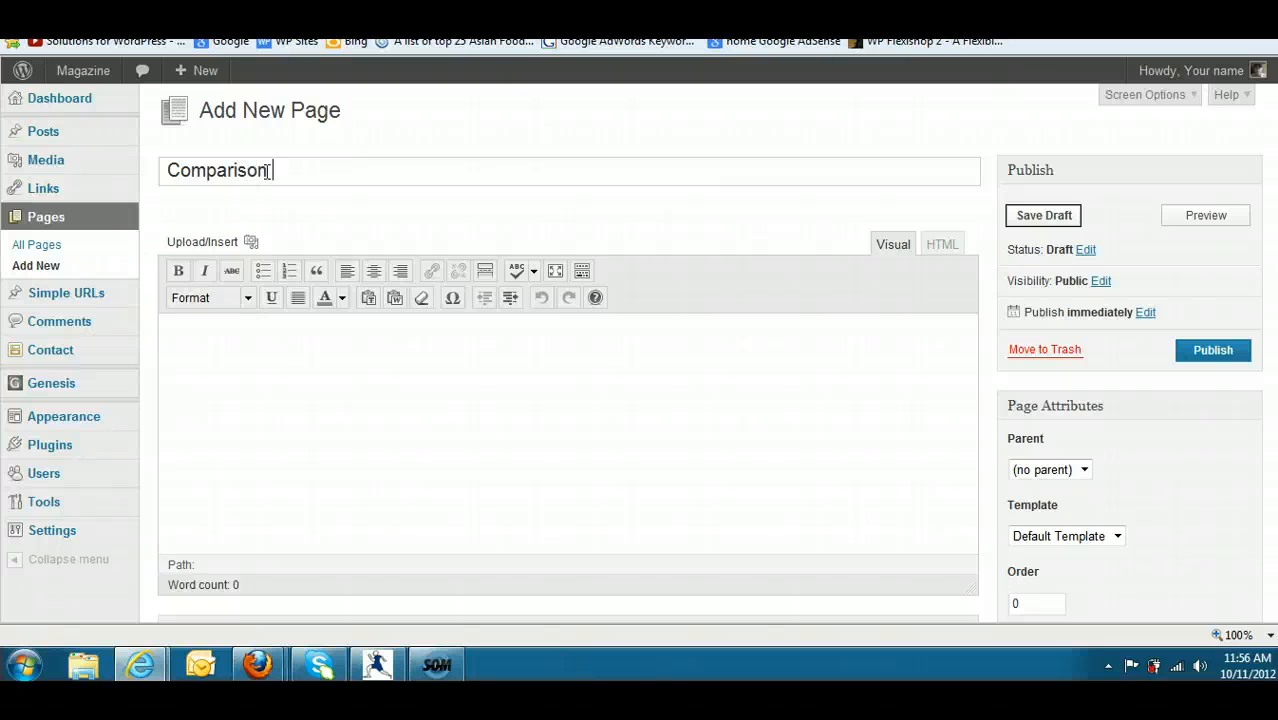
click(1117, 537)
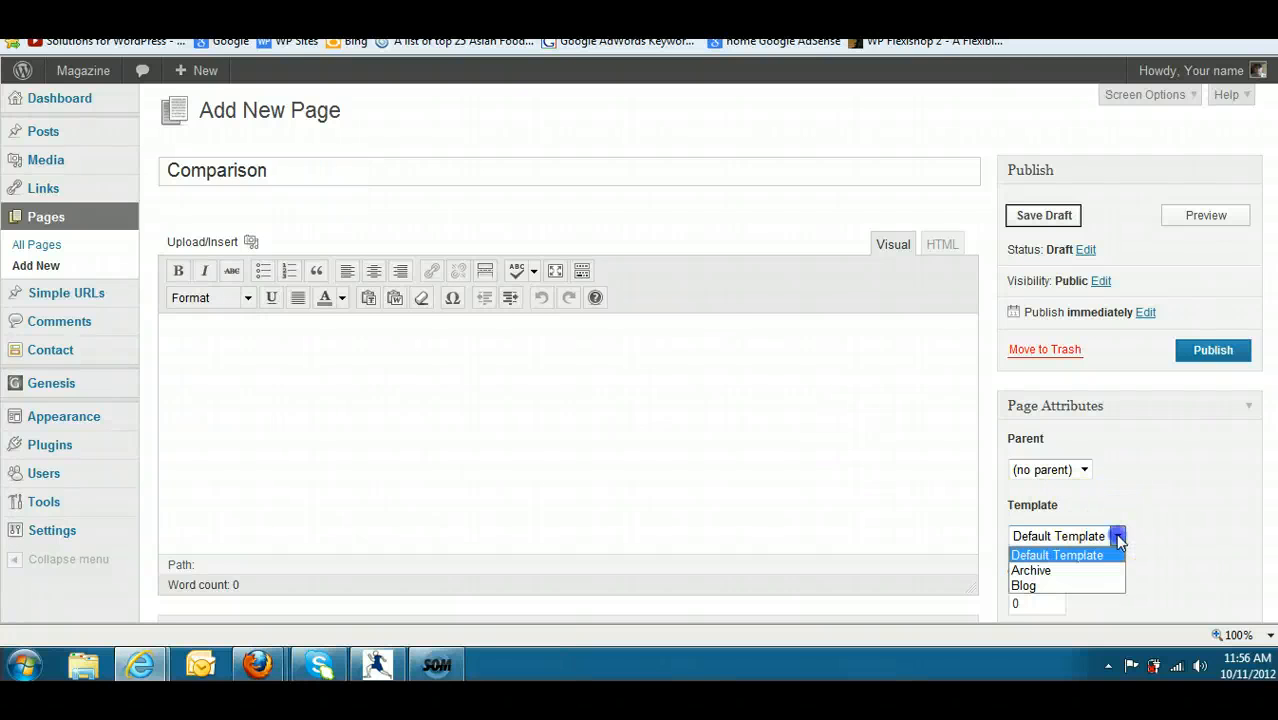
click(1112, 555)
- Paste the copied three-column code into the Comparison page's HTML content and save the draft
click(941, 245)
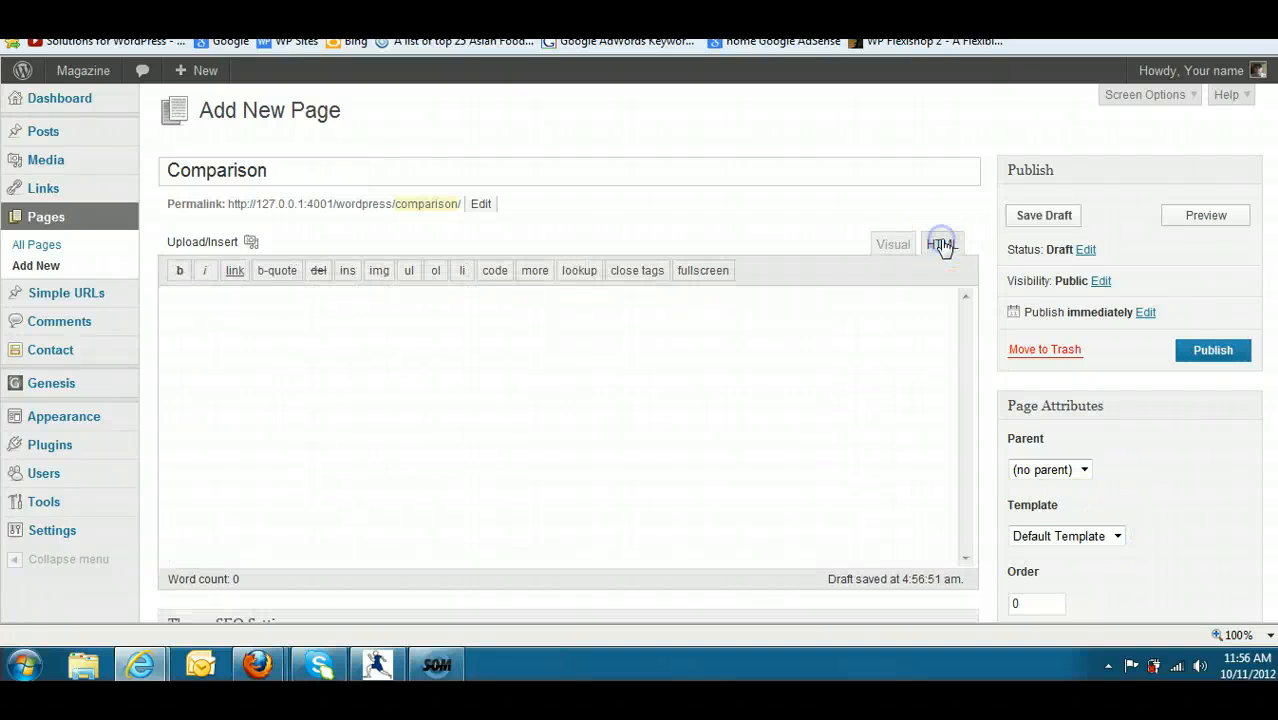
click(315, 327)
right_click(316, 330)
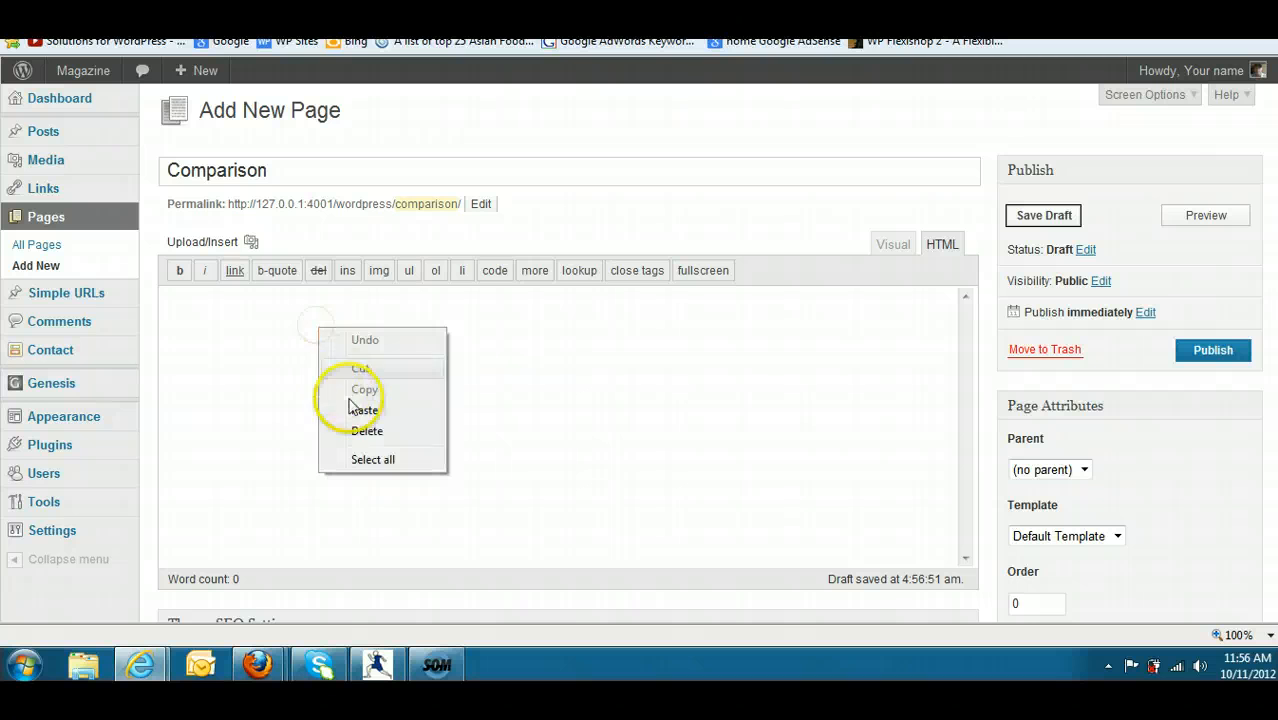
click(361, 408)
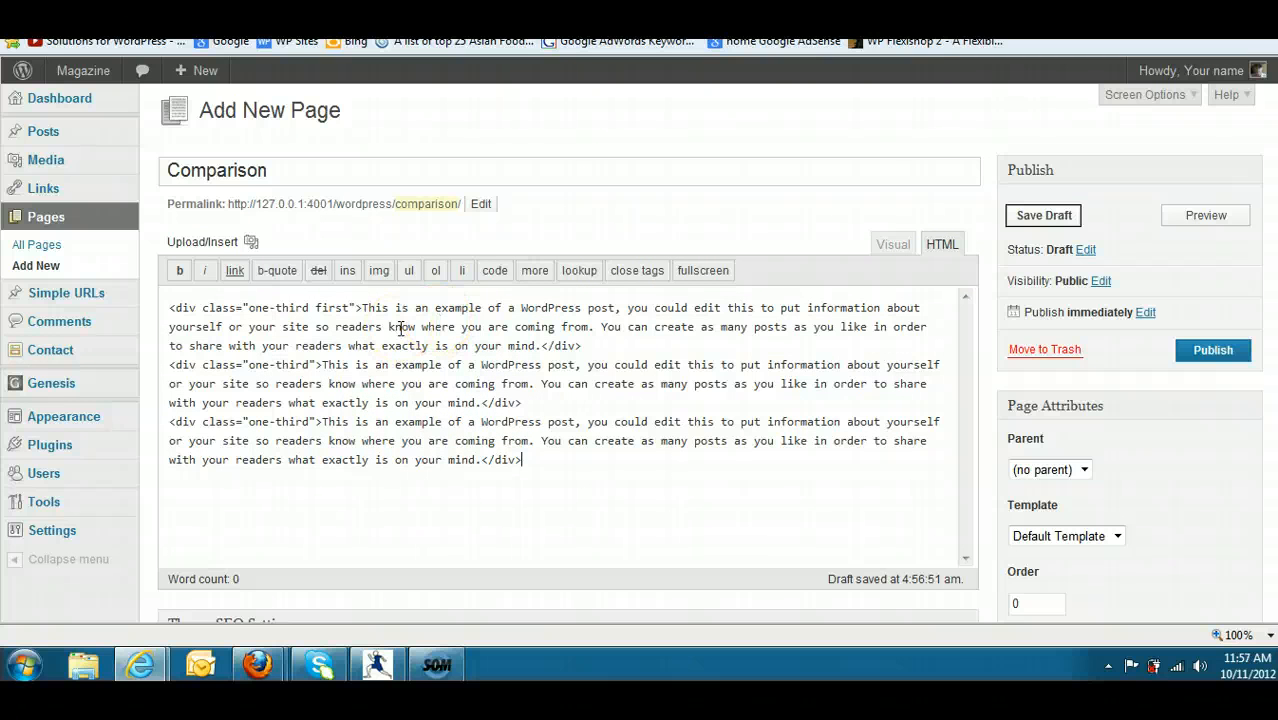
click(1025, 217)
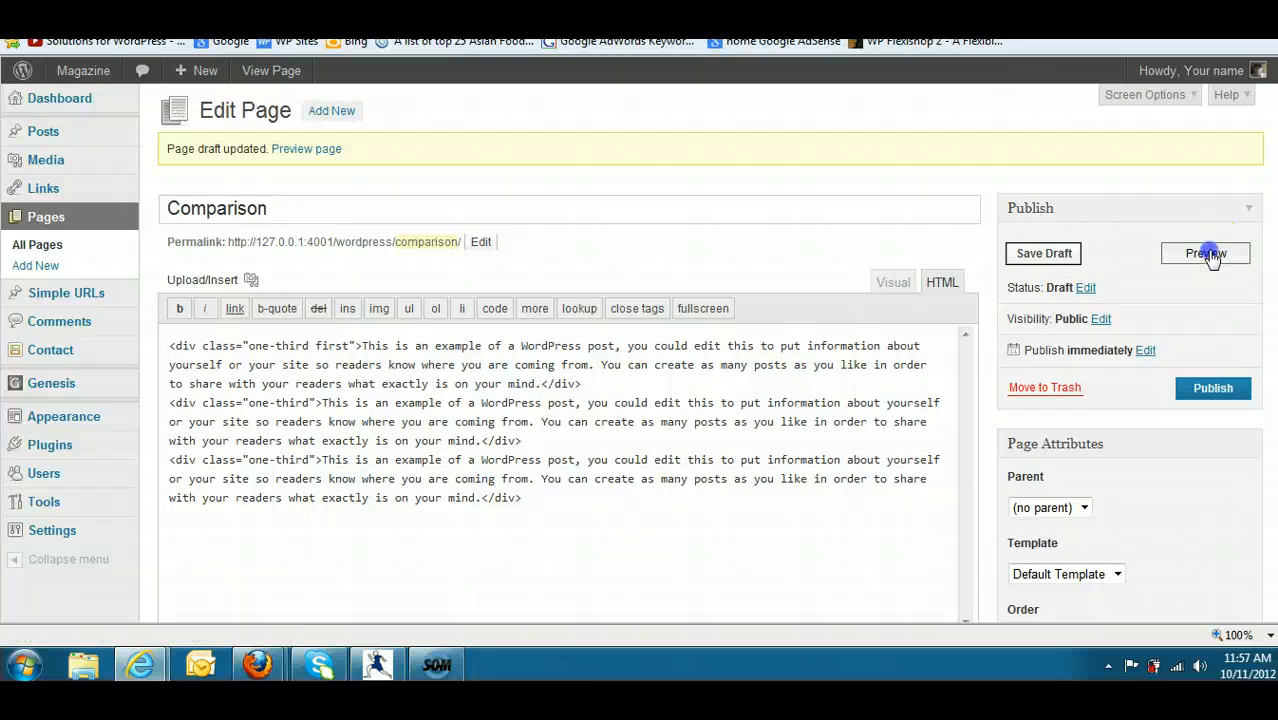
- Preview the Comparison page to check its three-column text layout, and return to the page editor
click(1210, 252)
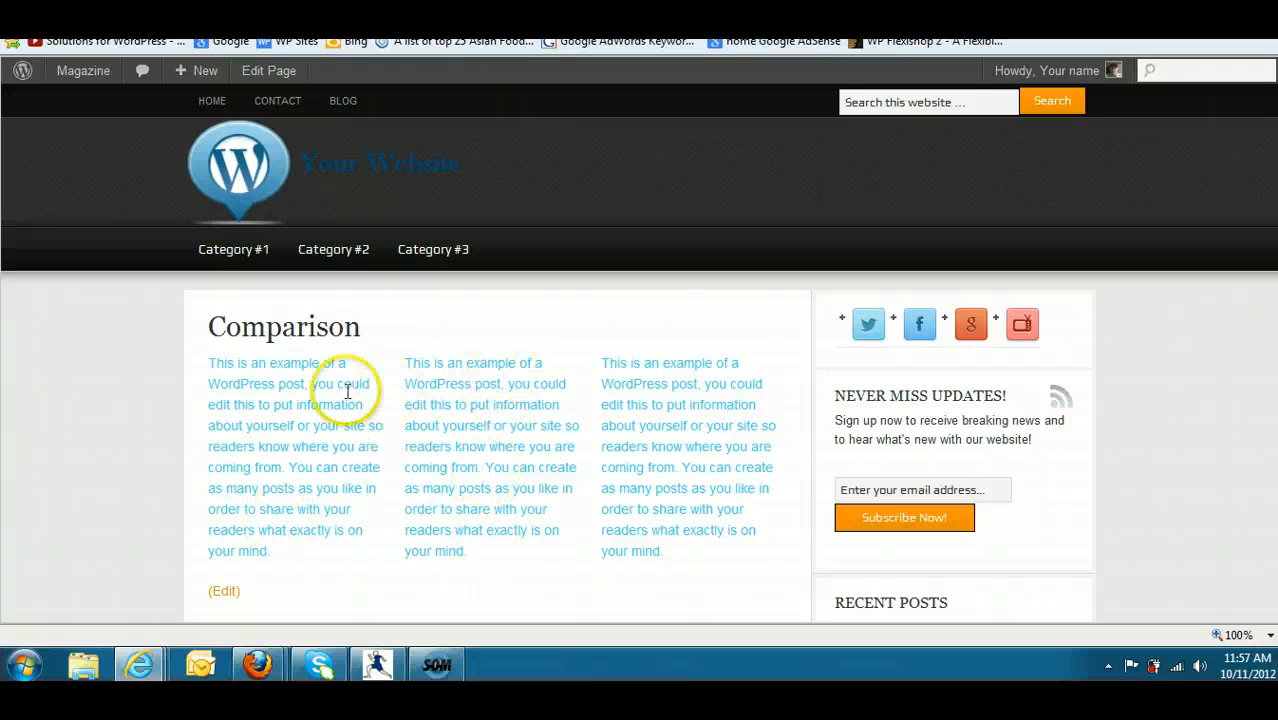
drag(650, 538, 218, 388)
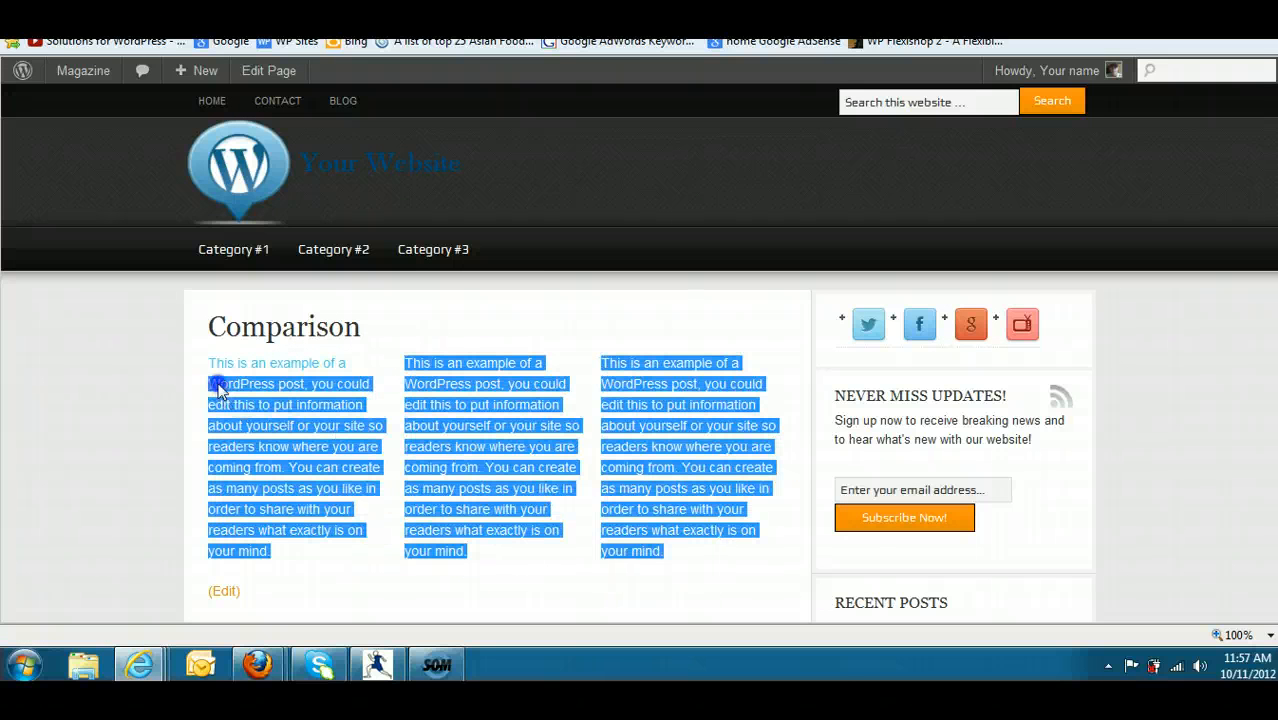
click(479, 316)
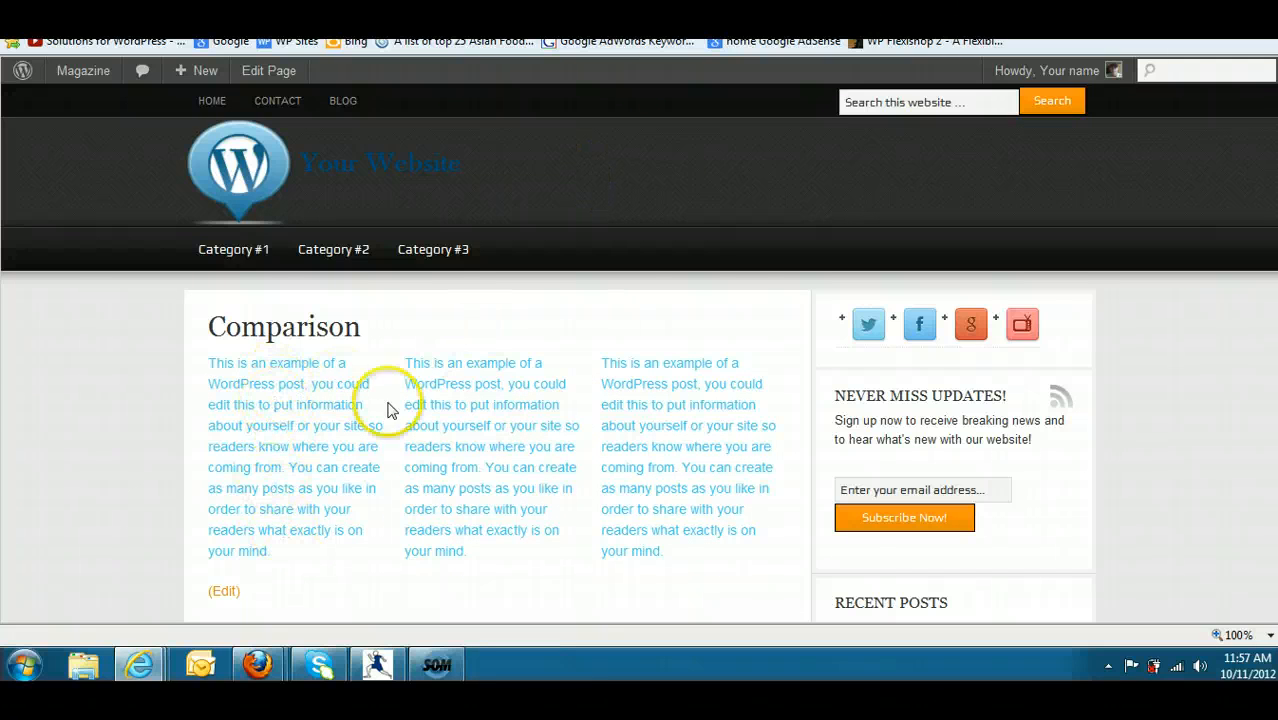
click(690, 14)
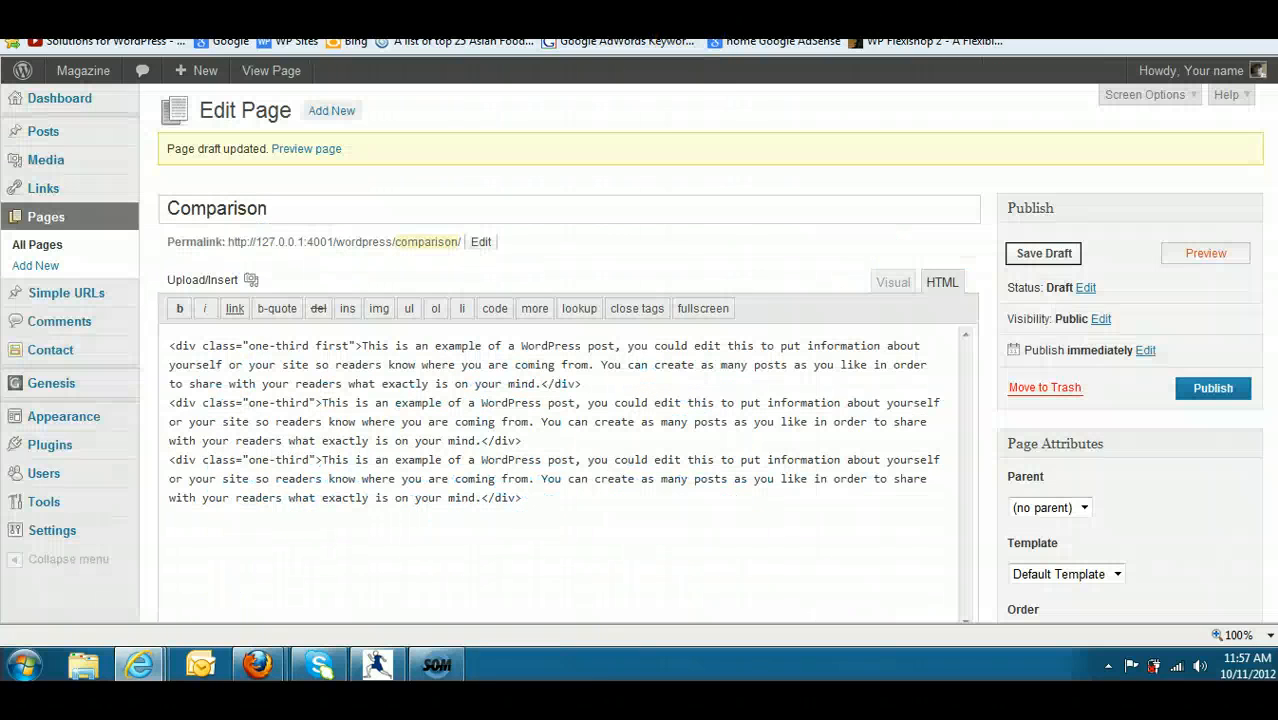
- Insert an opening and closing unordered list tag ahead of the first column's text in the page's HTML
click(886, 283)
click(940, 283)
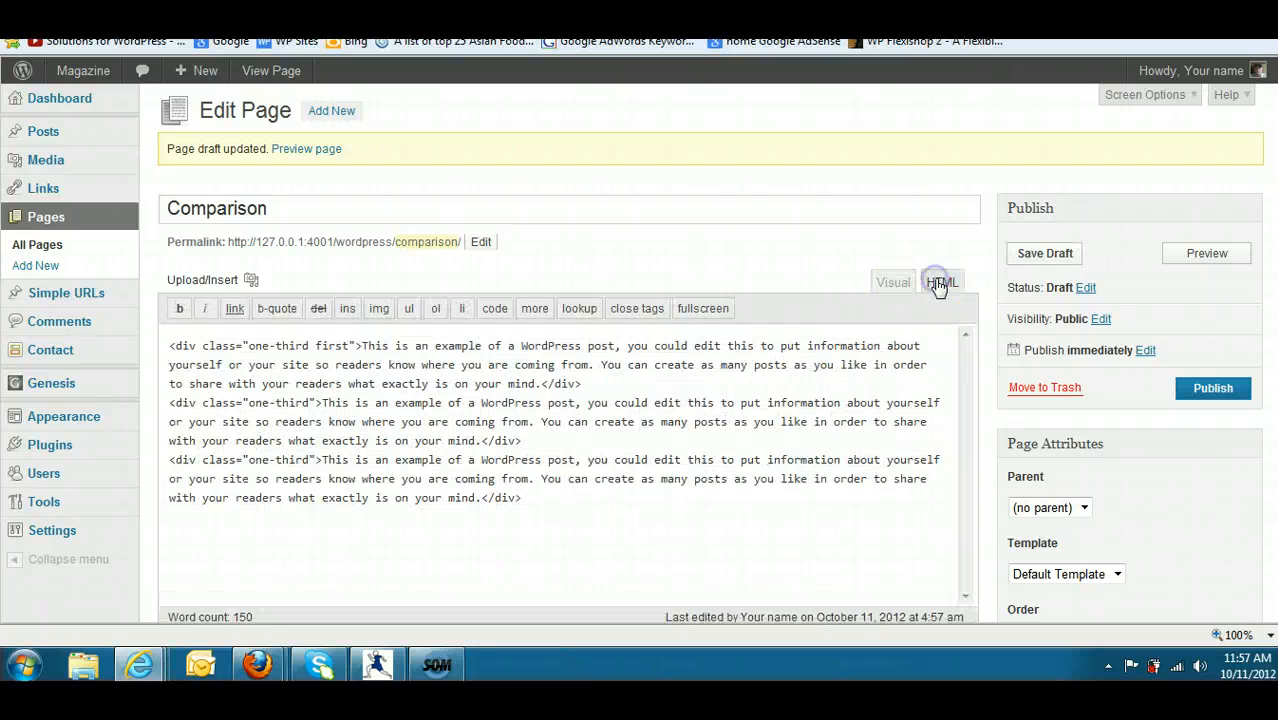
click(541, 384)
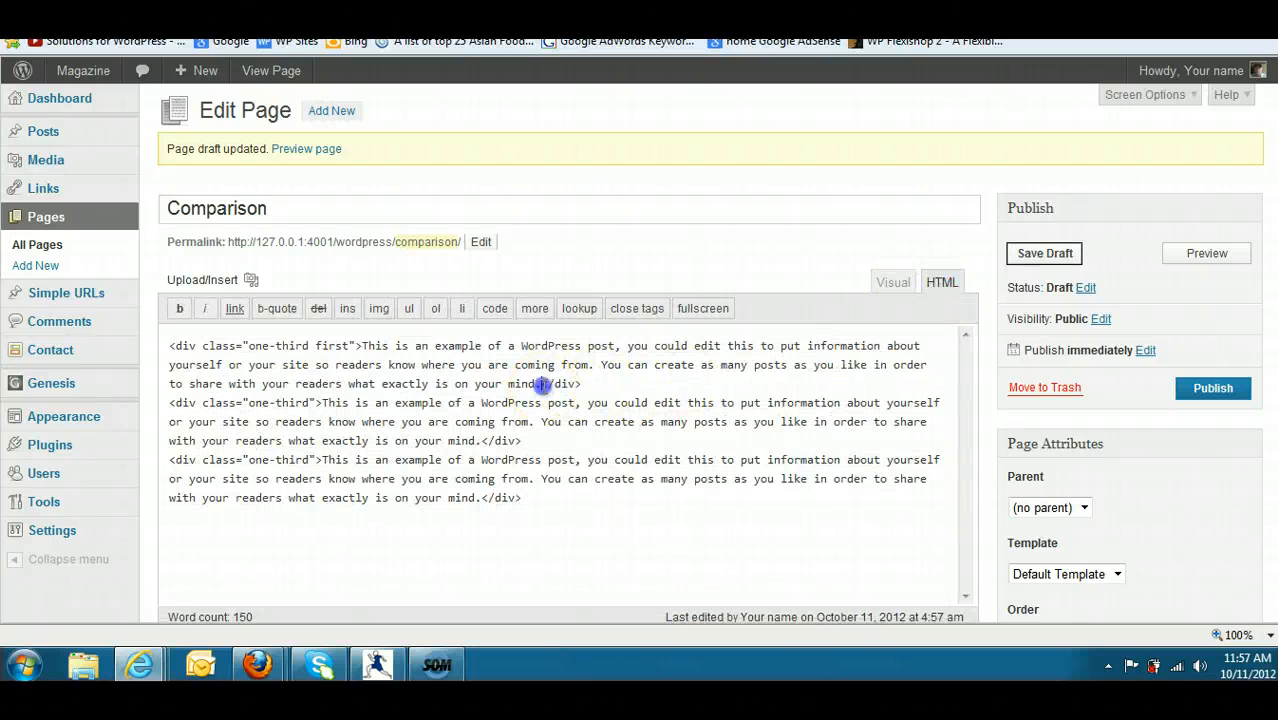
drag(512, 382, 396, 346)
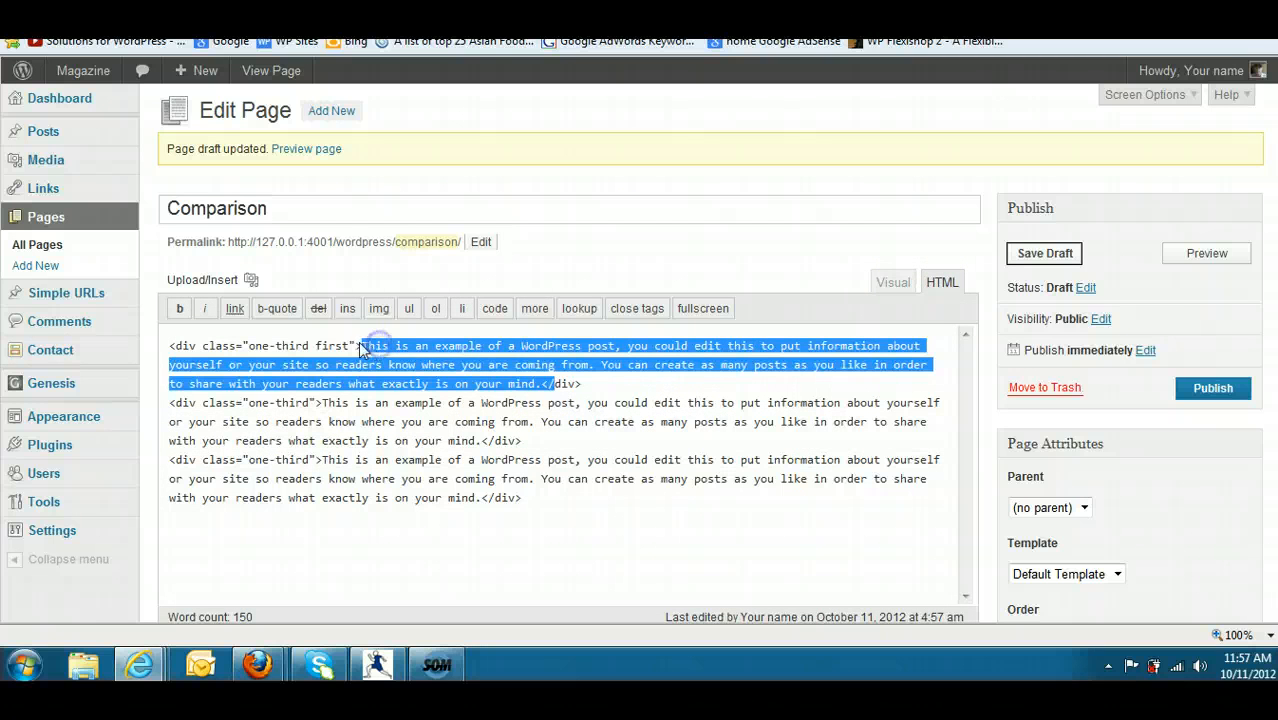
click(363, 347)
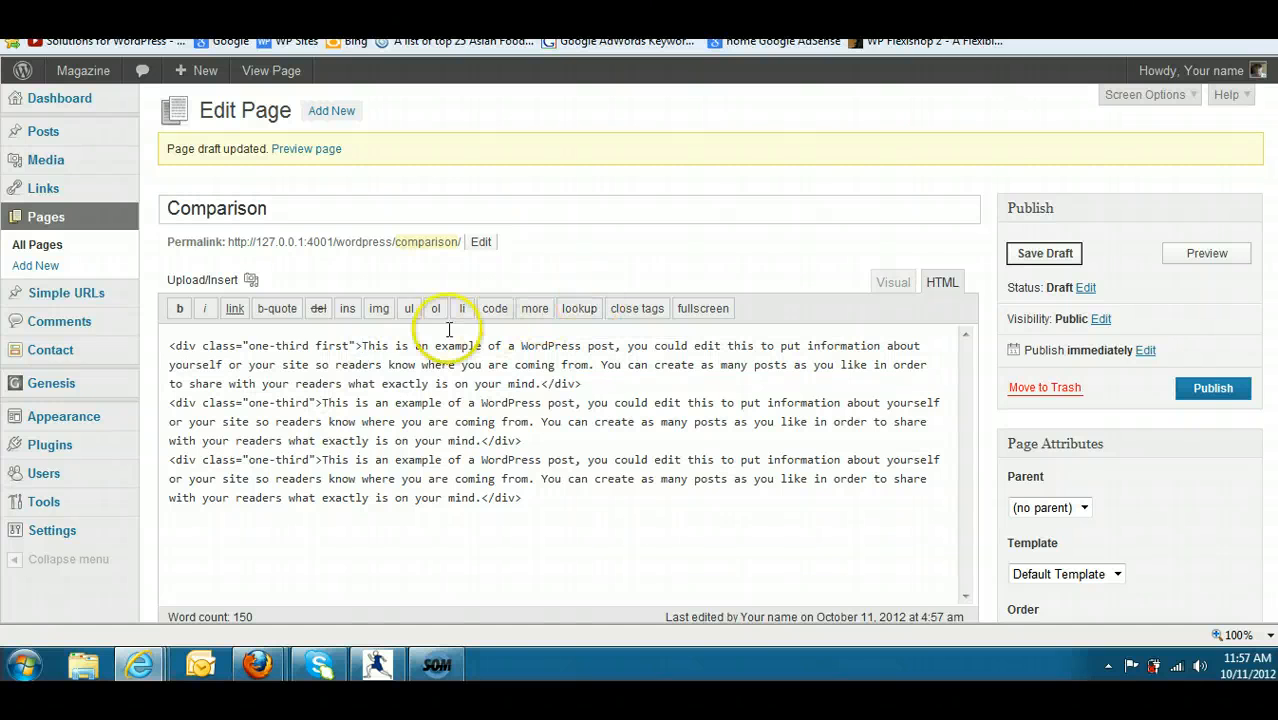
click(409, 309)
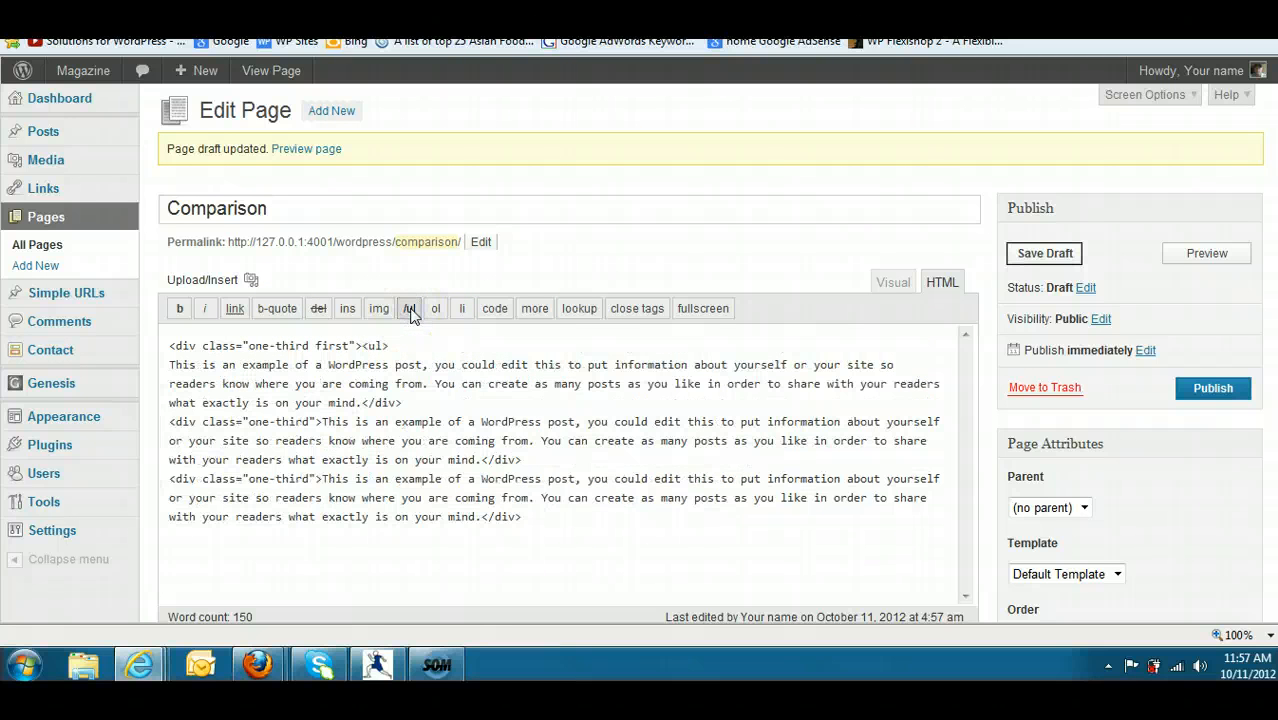
click(410, 309)
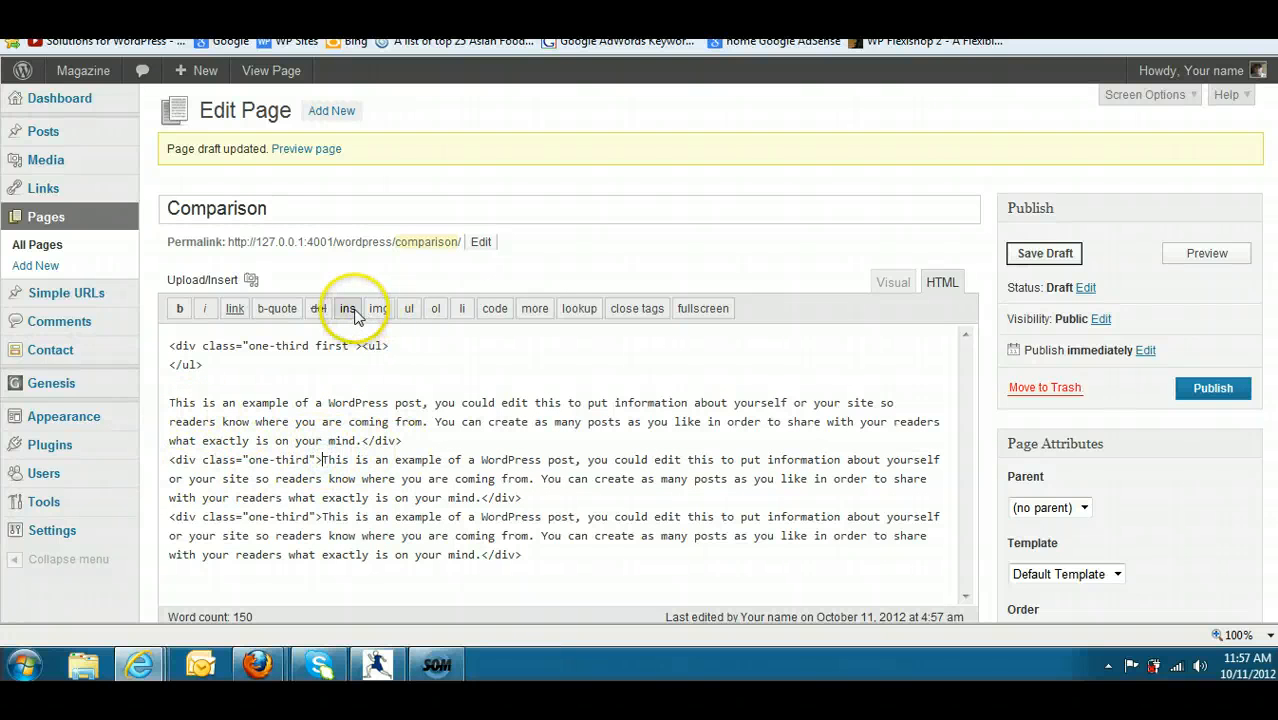
- Add a <ul> tag before the first column's div and an <ol> tag before the third column's text, and save the draft
click(407, 312)
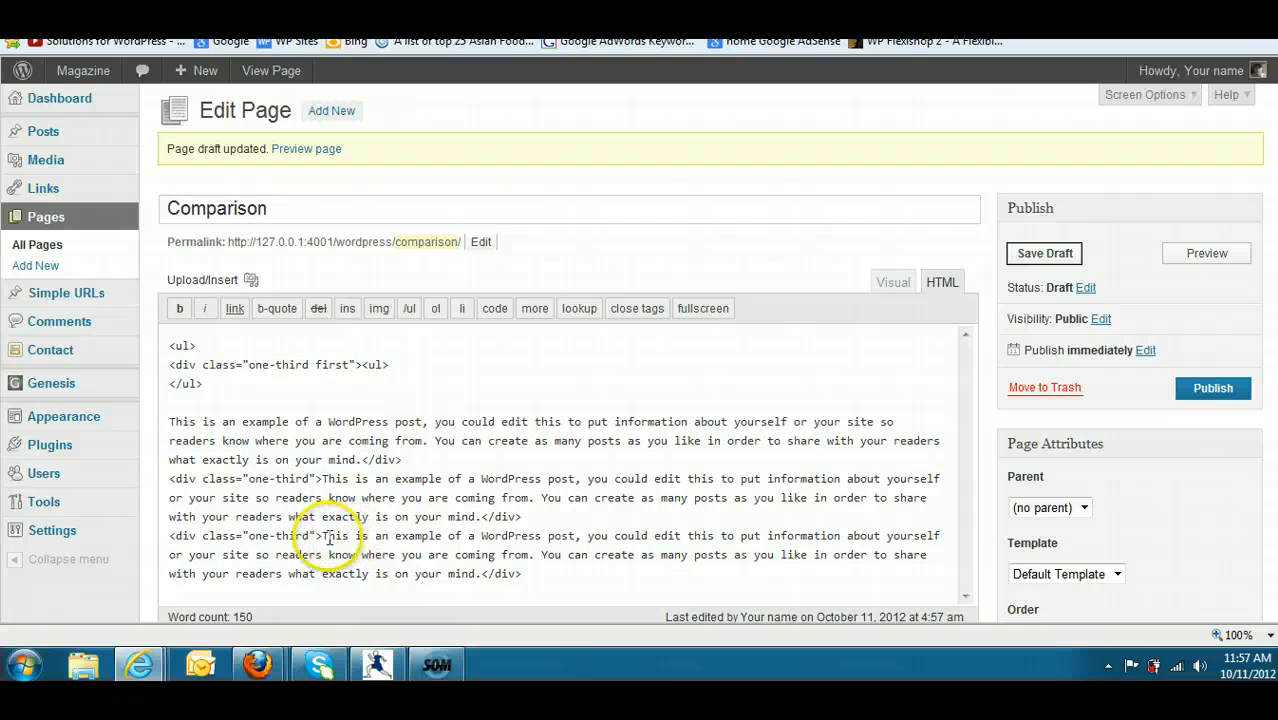
click(433, 311)
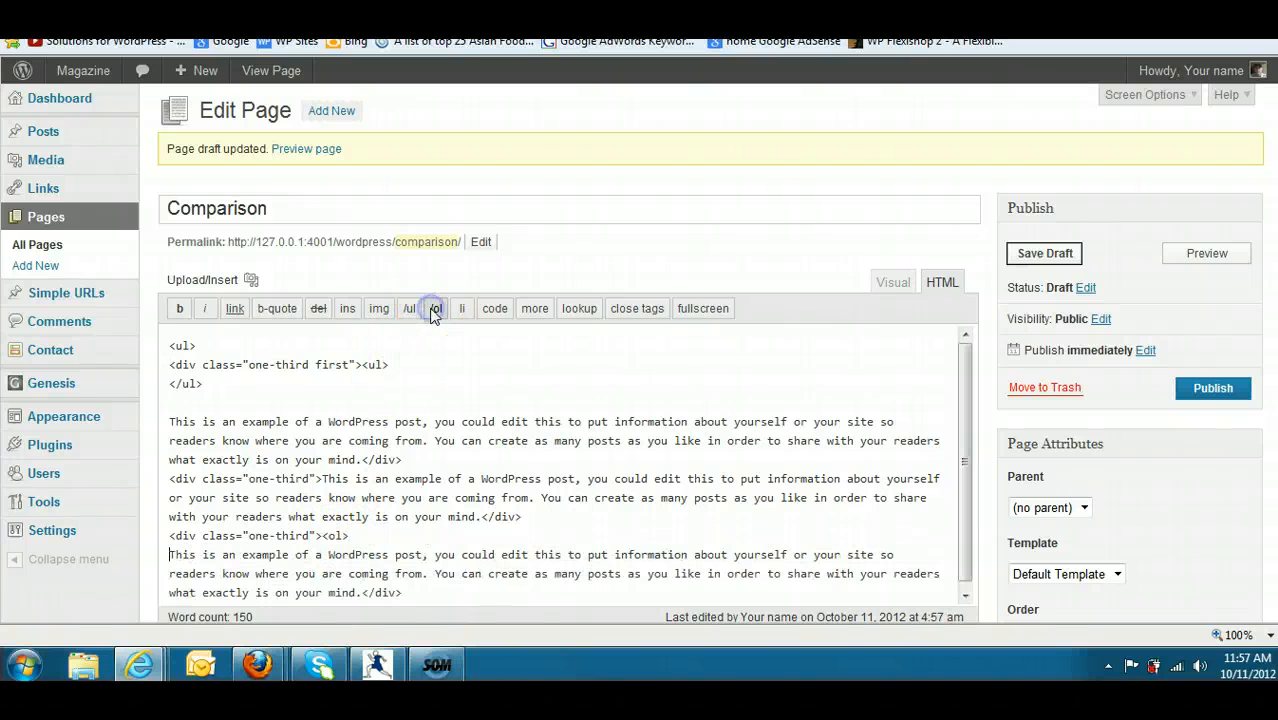
click(1044, 253)
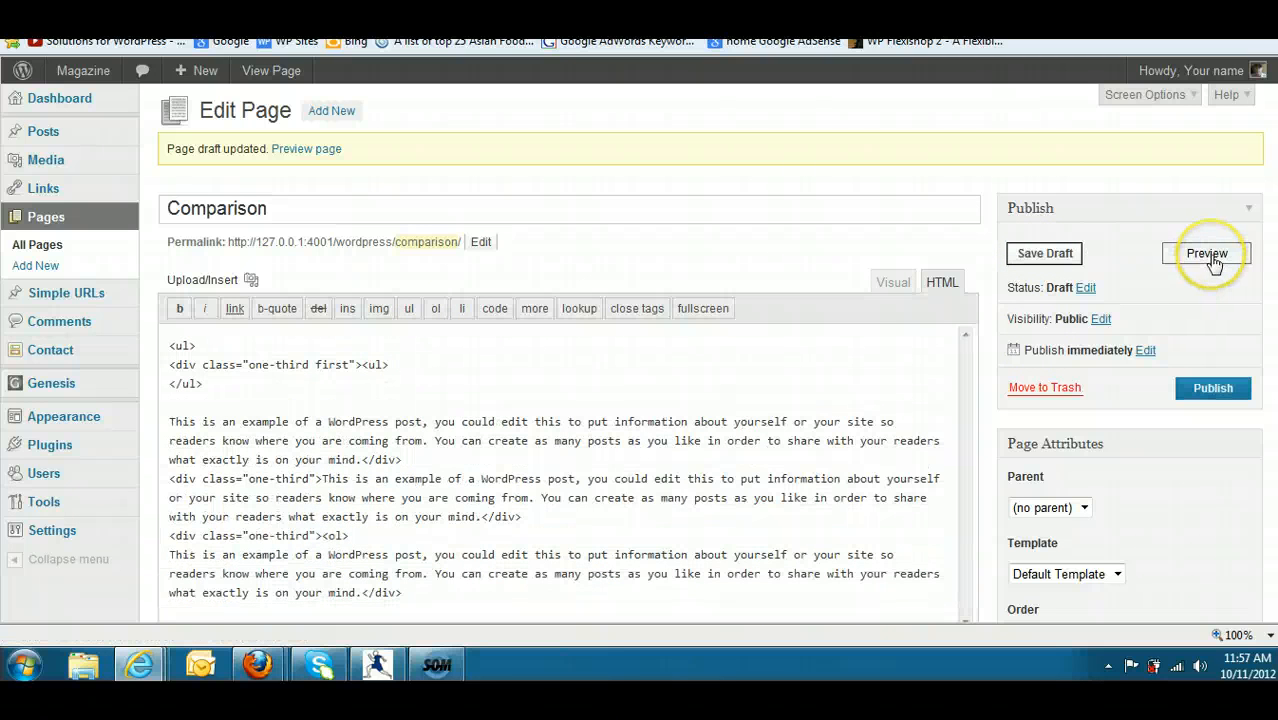
- Preview the updated Comparison page and examine how the list tags affect the three columns
click(1208, 254)
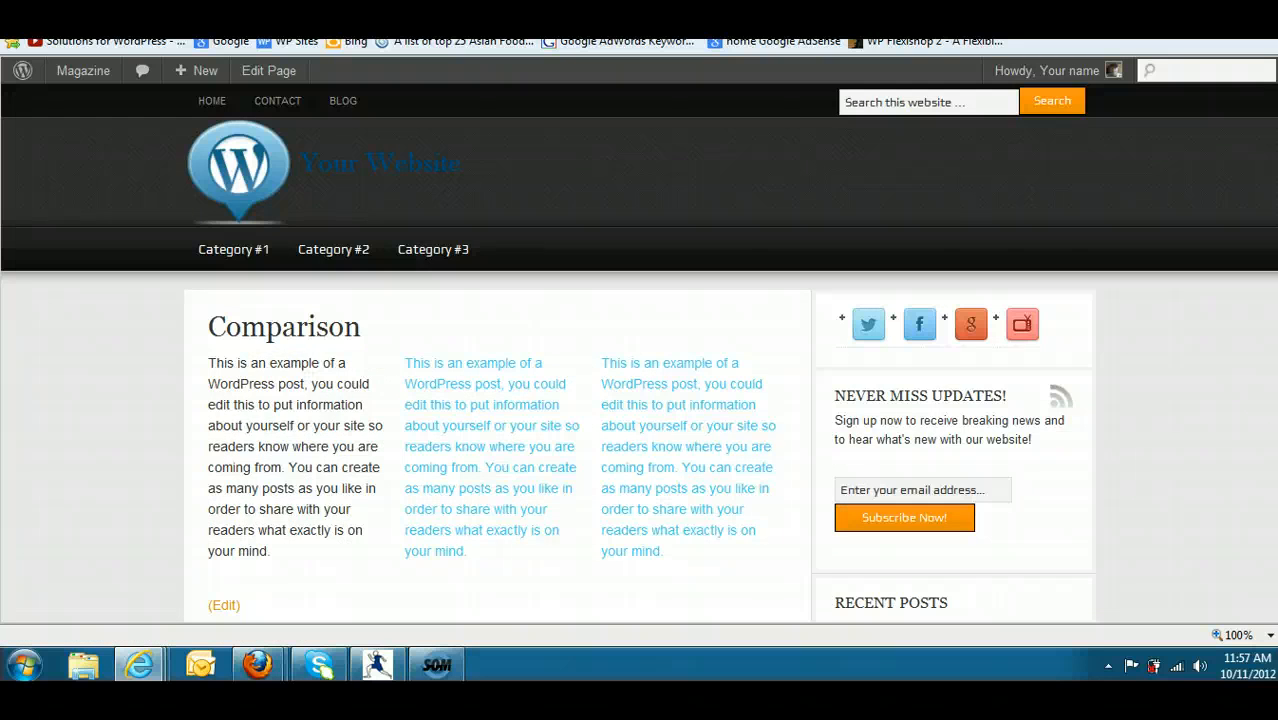
scroll(640, 400, down, 3)
scroll(640, 400, up, 2)
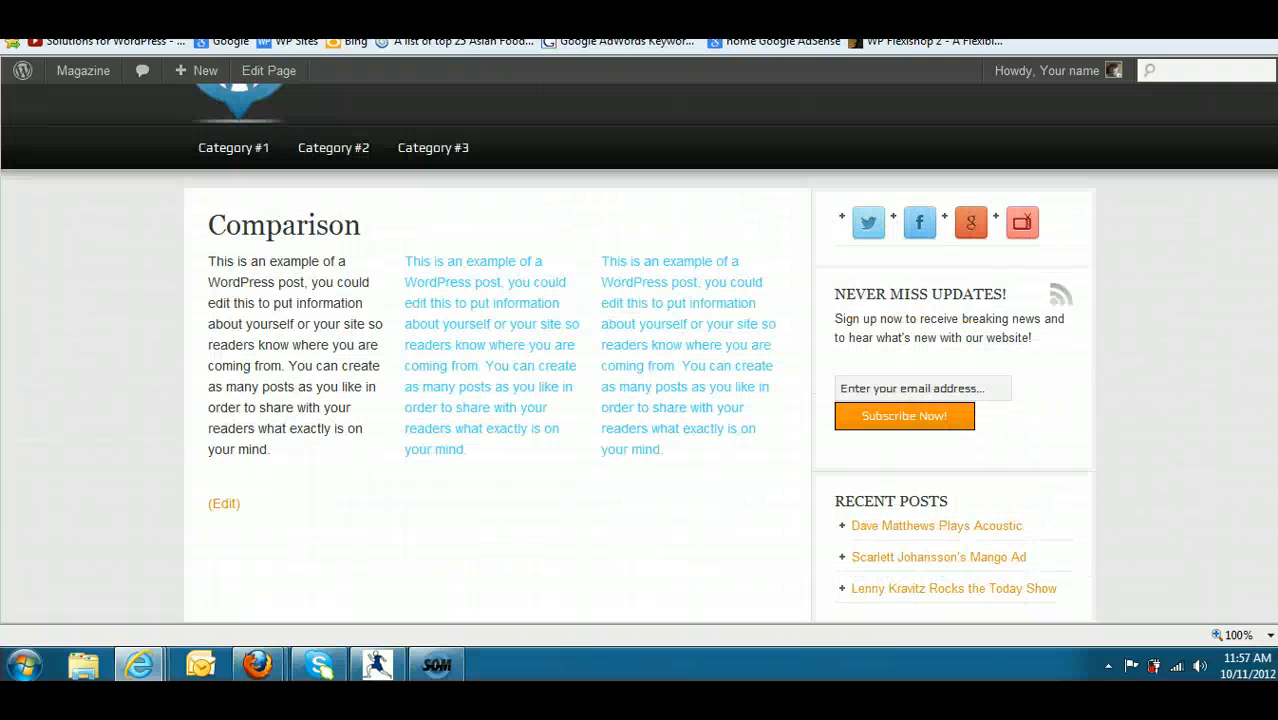
scroll(556, 314, up, 1)
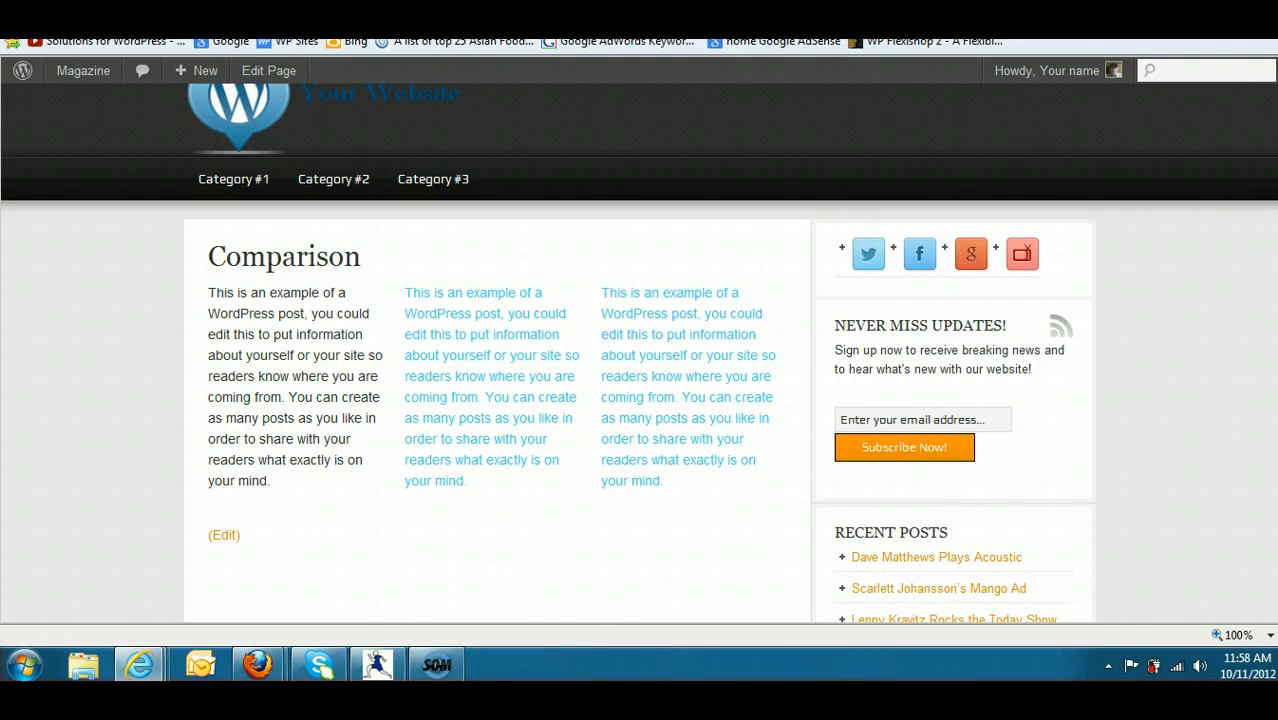
scroll(638, 348, up, 1)
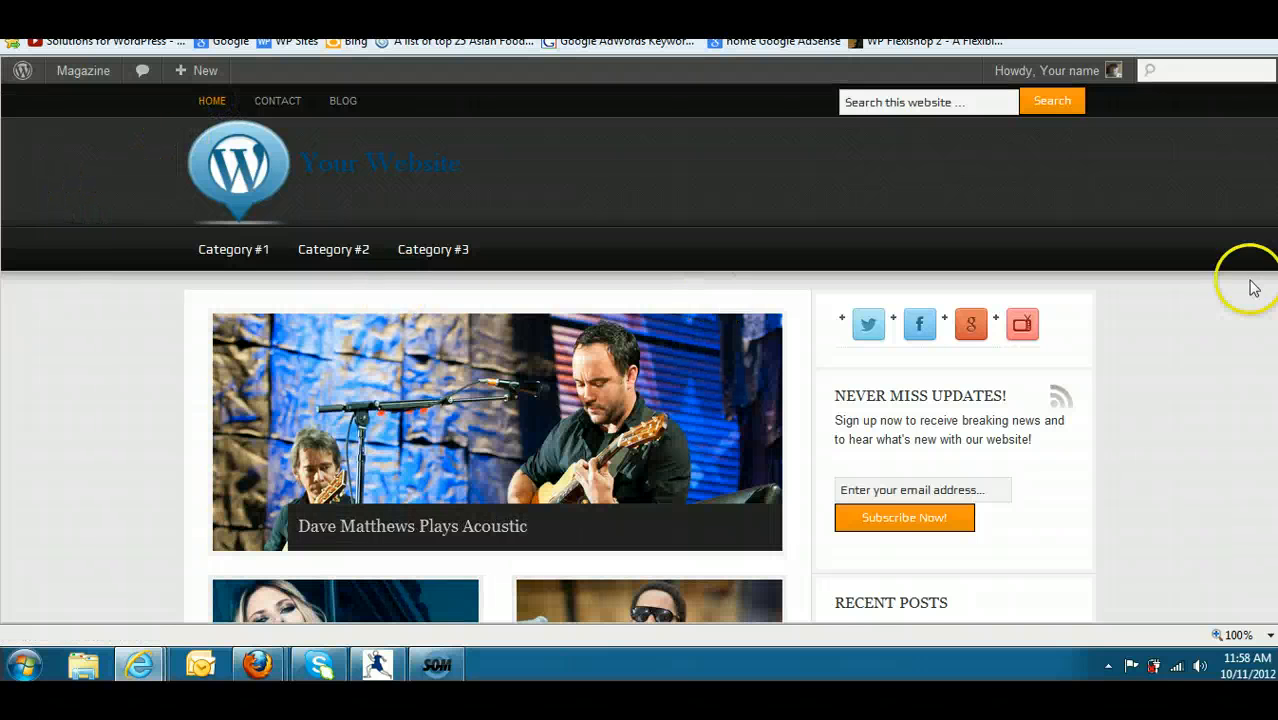
- Look over the finished home page from the slider through the featured posts and sidebar to the page end
scroll(1247, 282, down, 3)
scroll(640, 352, down, 1)
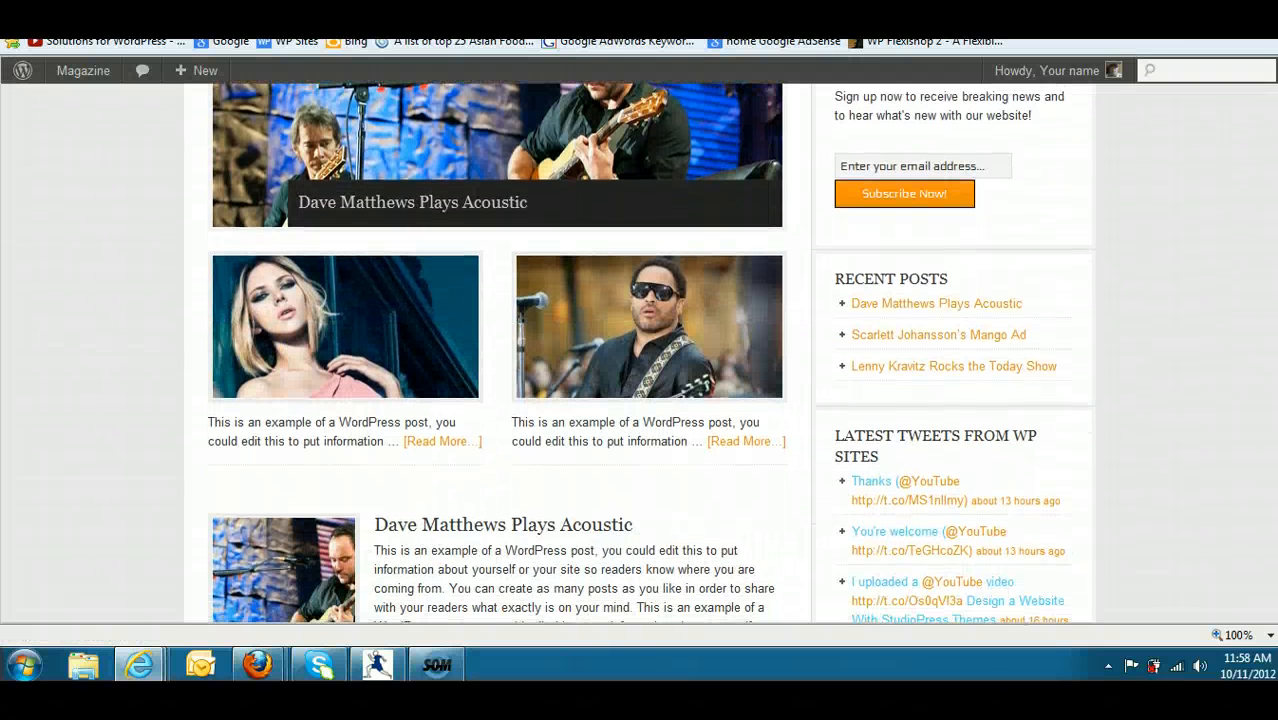
scroll(640, 352, down, 7)
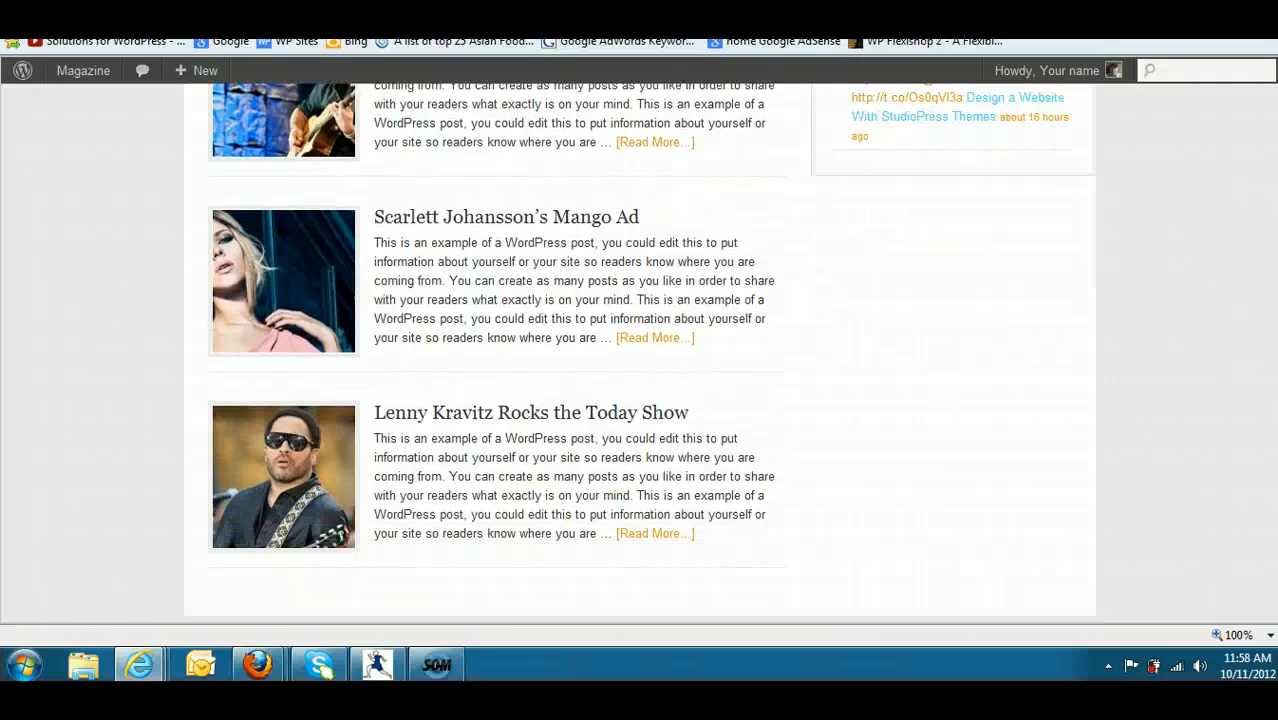
scroll(640, 352, down, 2)
scroll(640, 352, up, 15)
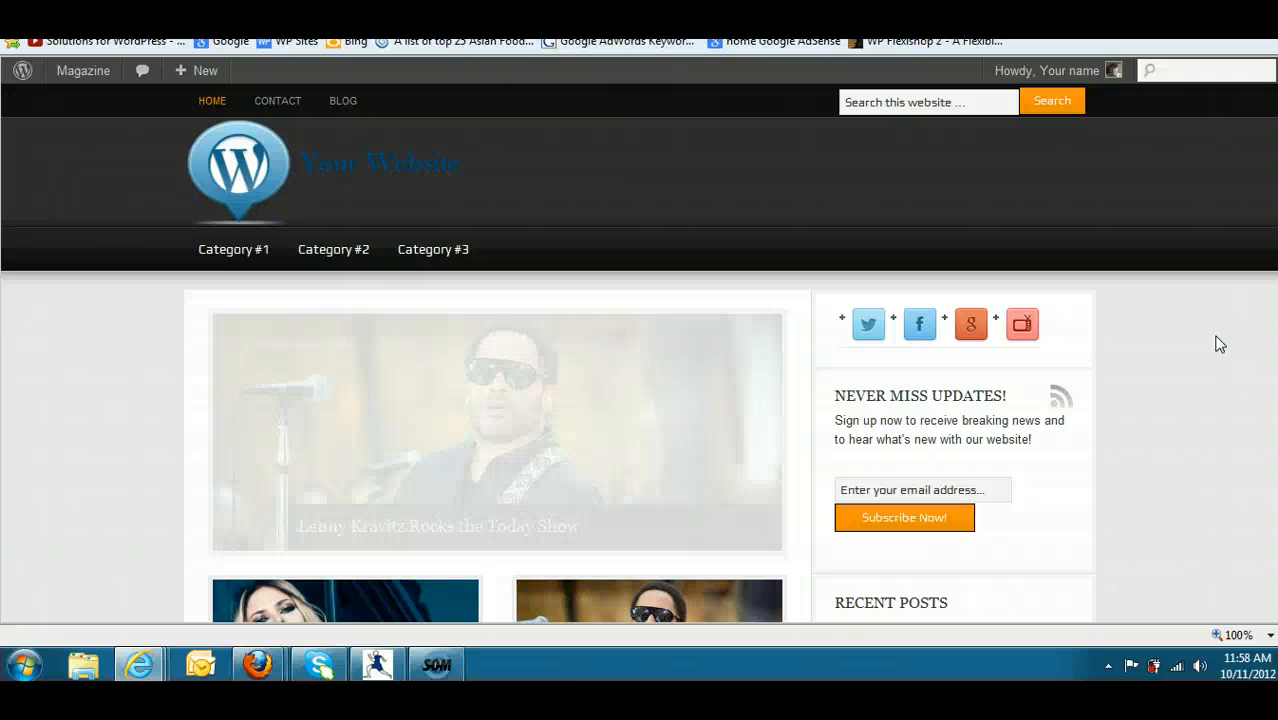
click(929, 281)
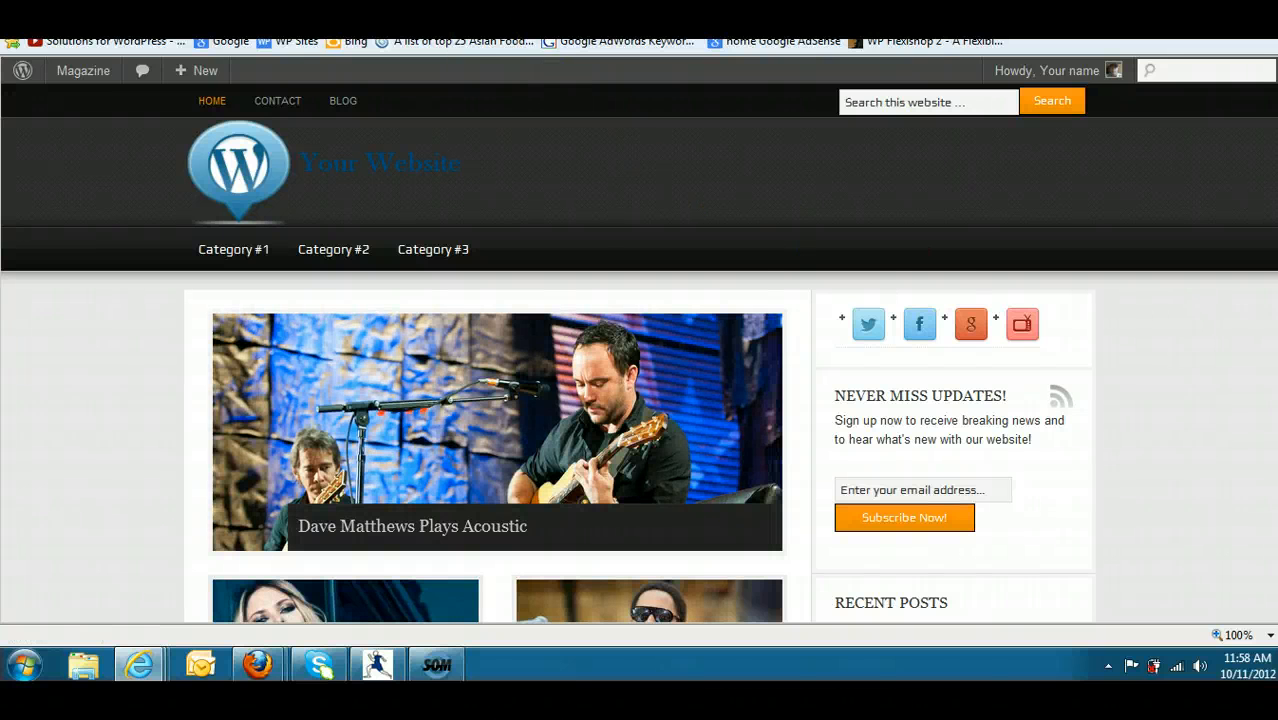